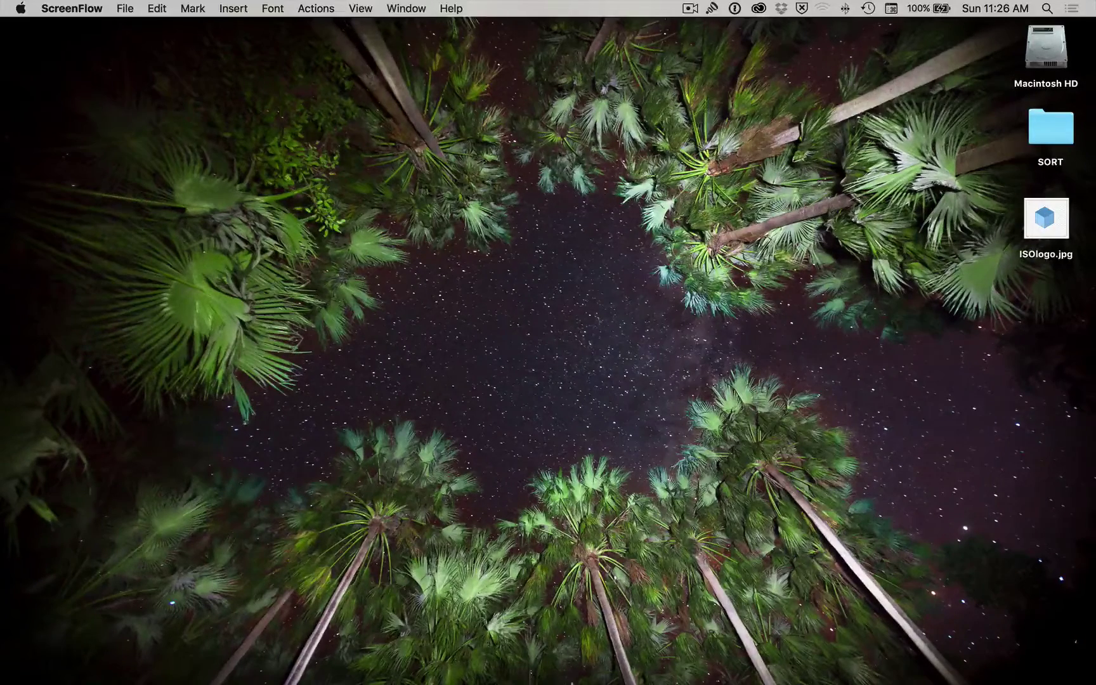
- Launch SketchUp Pro 2017 from the Dock
mouse_move(558, 681)
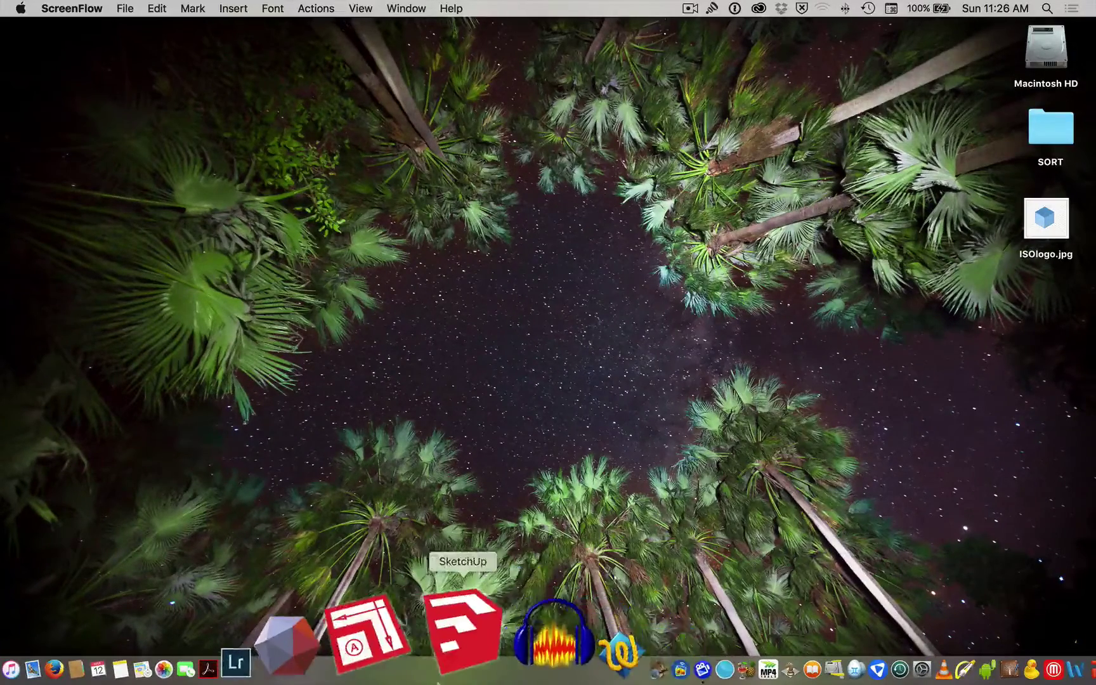
click(437, 672)
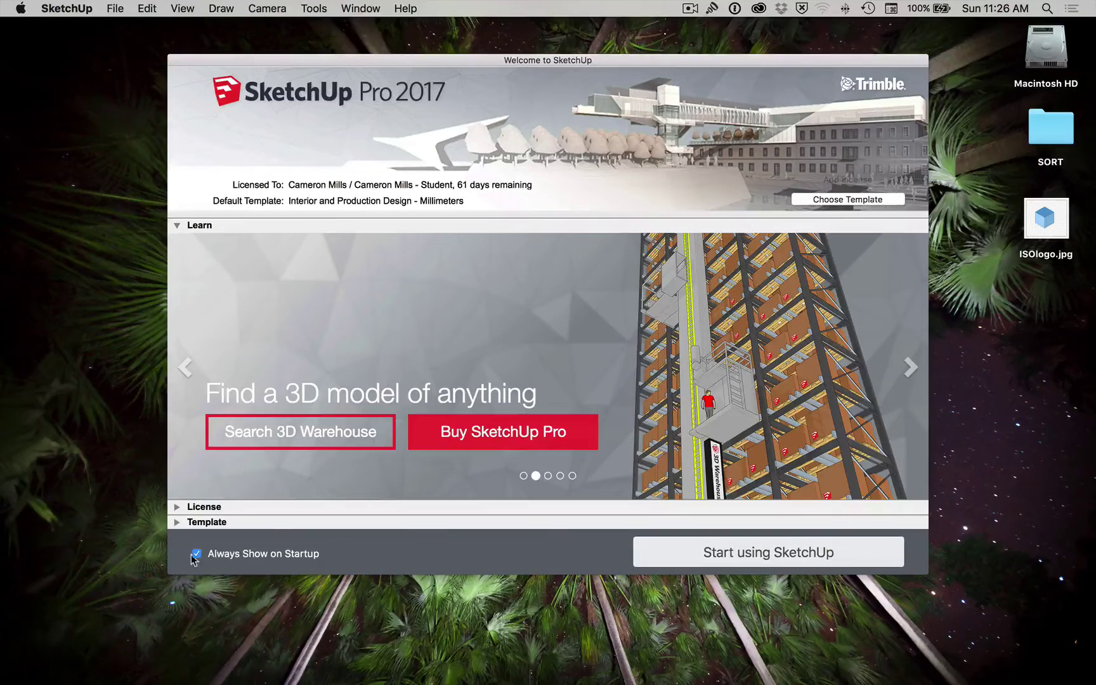
- Choose the Interior and Production Design - Millimeters template and start a new model
click(802, 203)
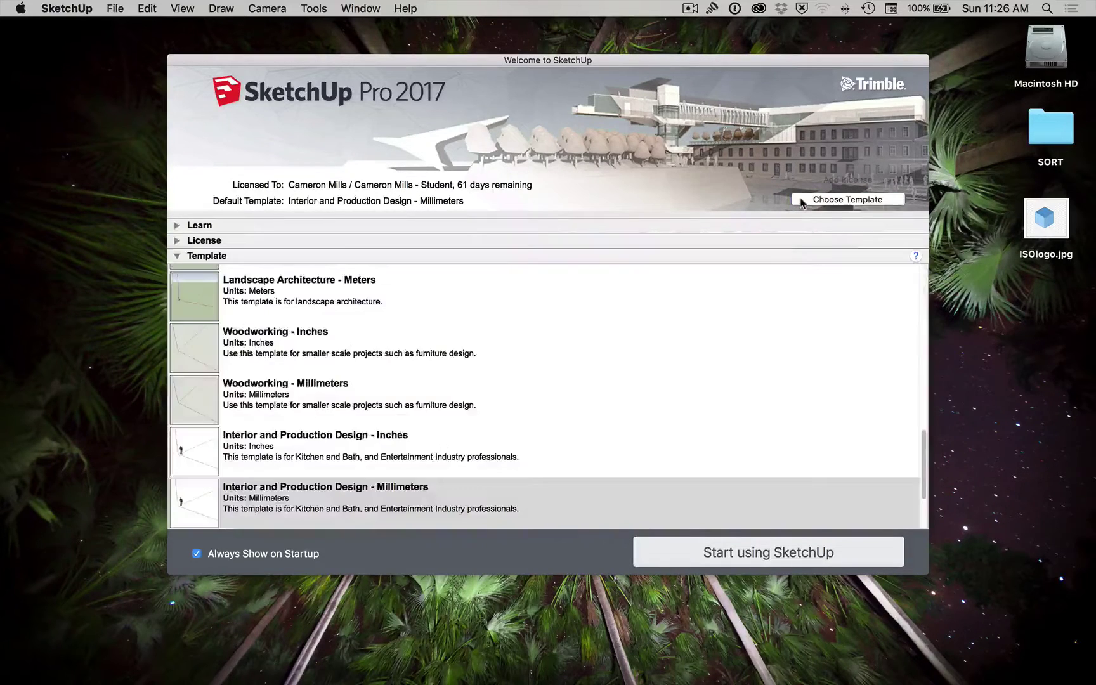
scroll(924, 477, up, 1)
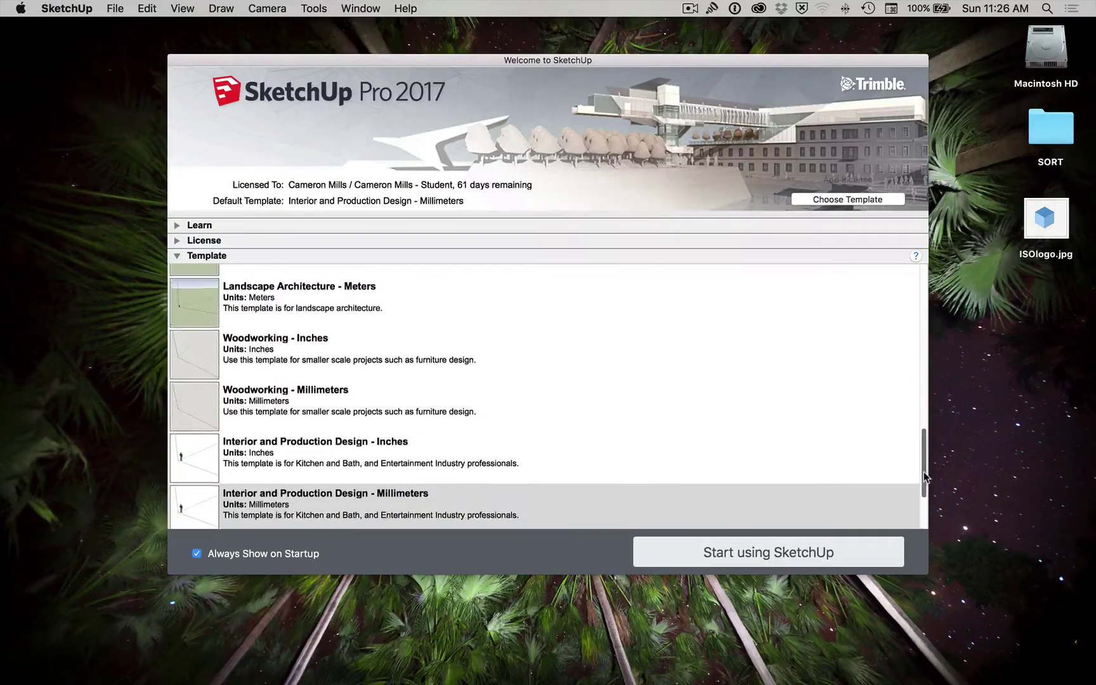
drag(924, 477, 926, 271)
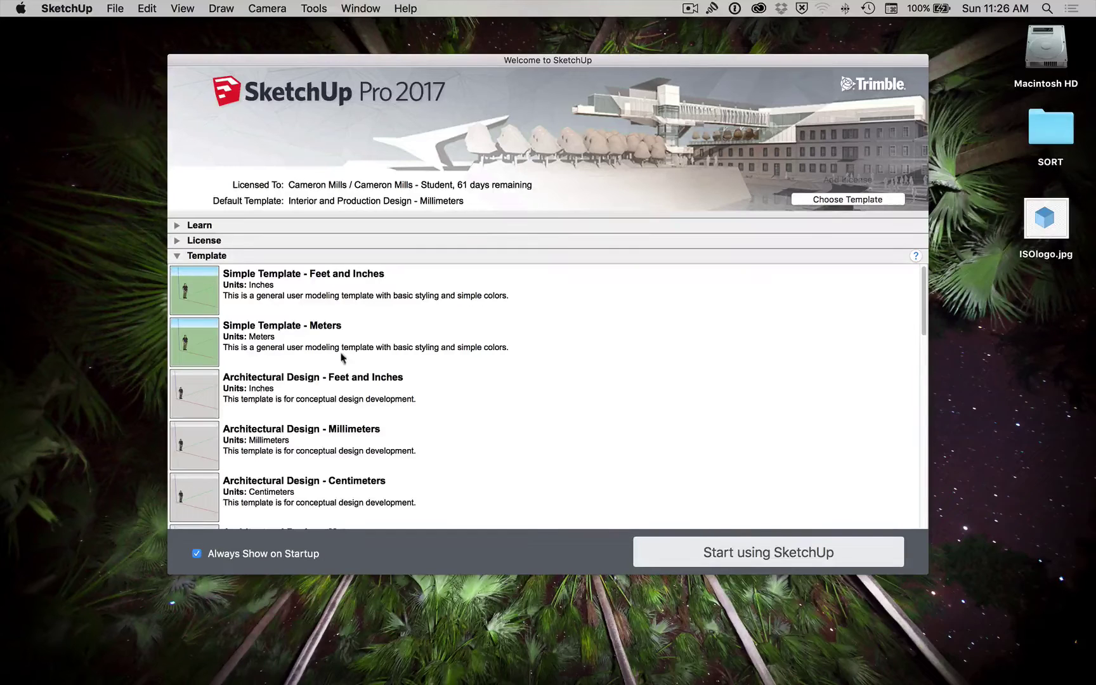
click(238, 335)
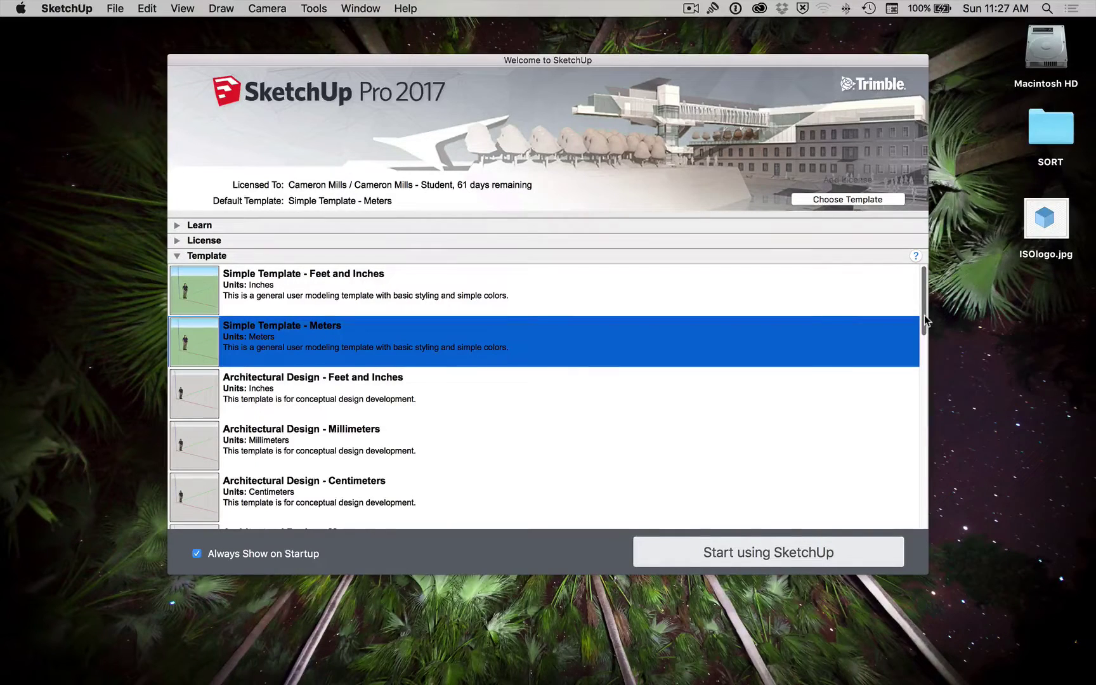
drag(925, 320, 949, 504)
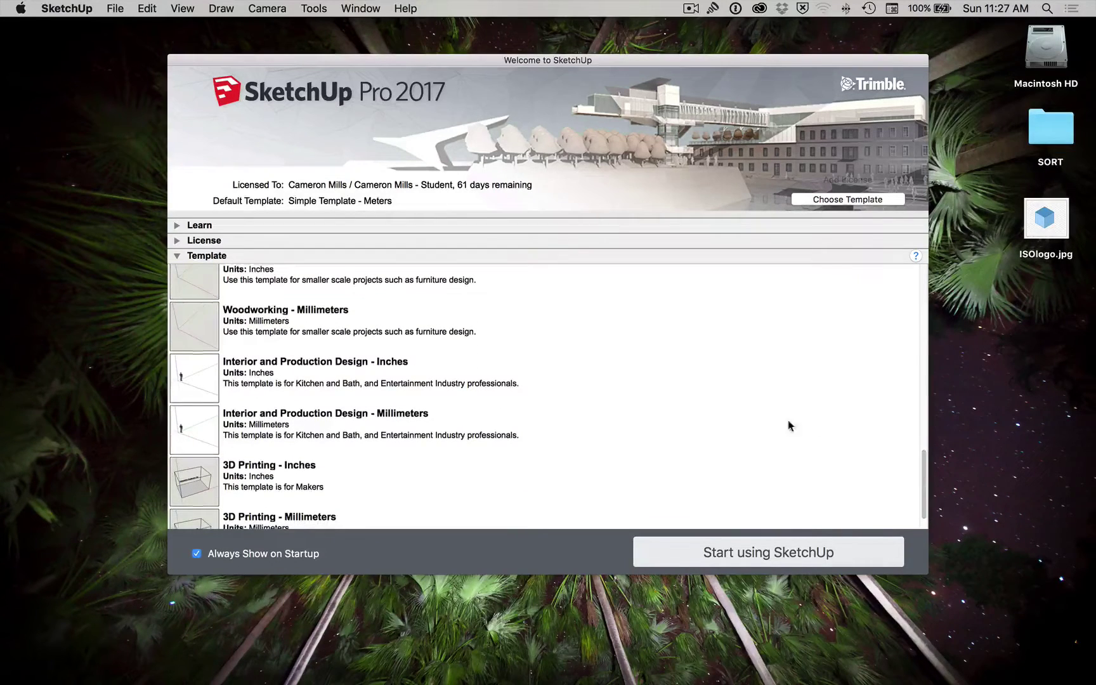
click(255, 327)
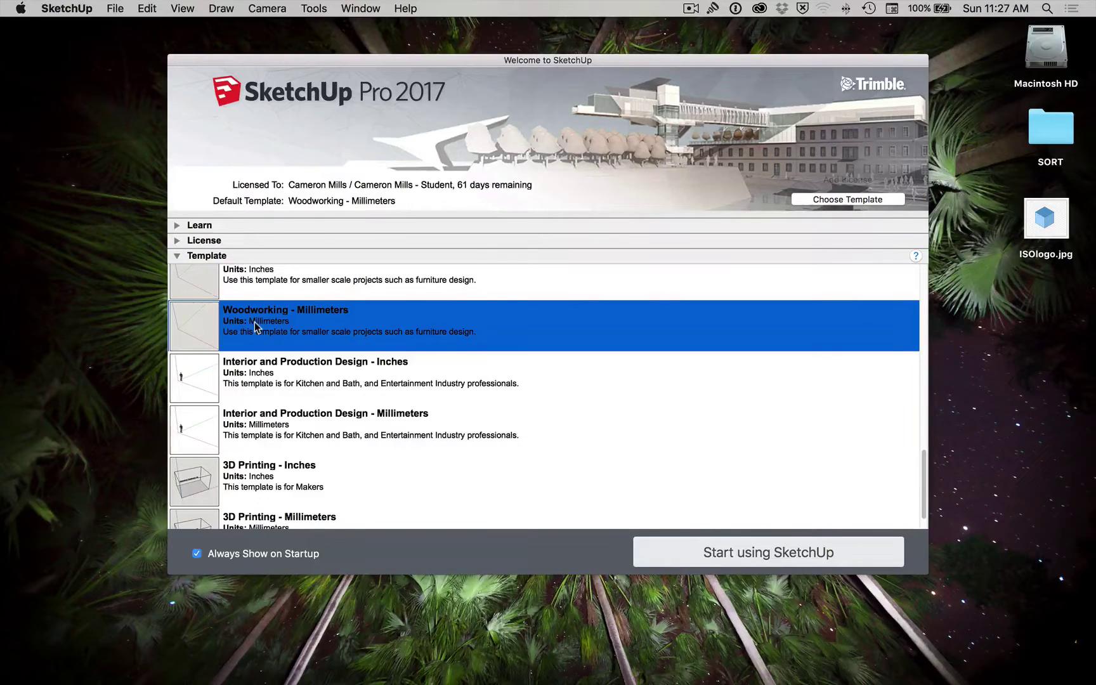
click(258, 436)
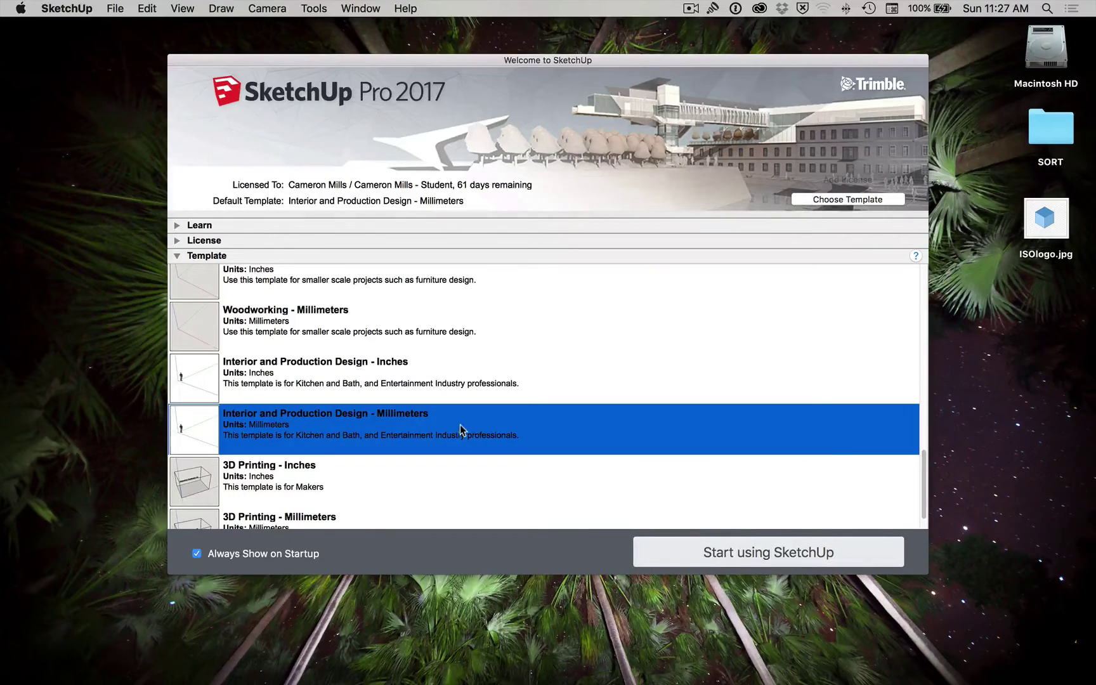
click(735, 555)
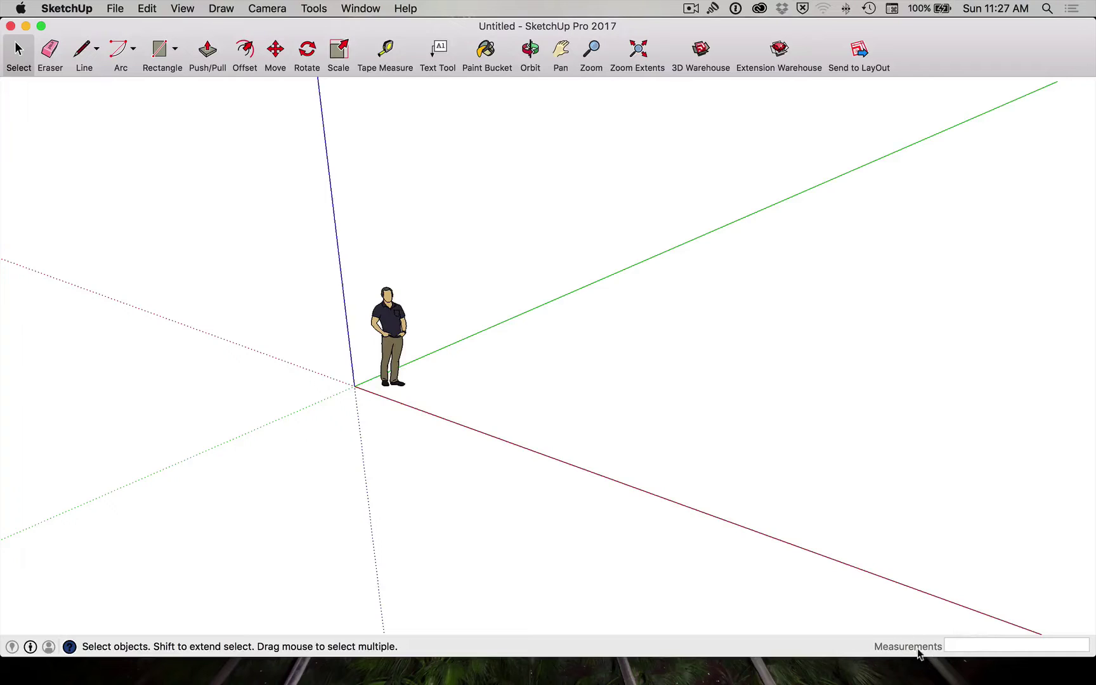
- Maximise the SketchUp window to fill the screen and open the Window menu
double_click(940, 56)
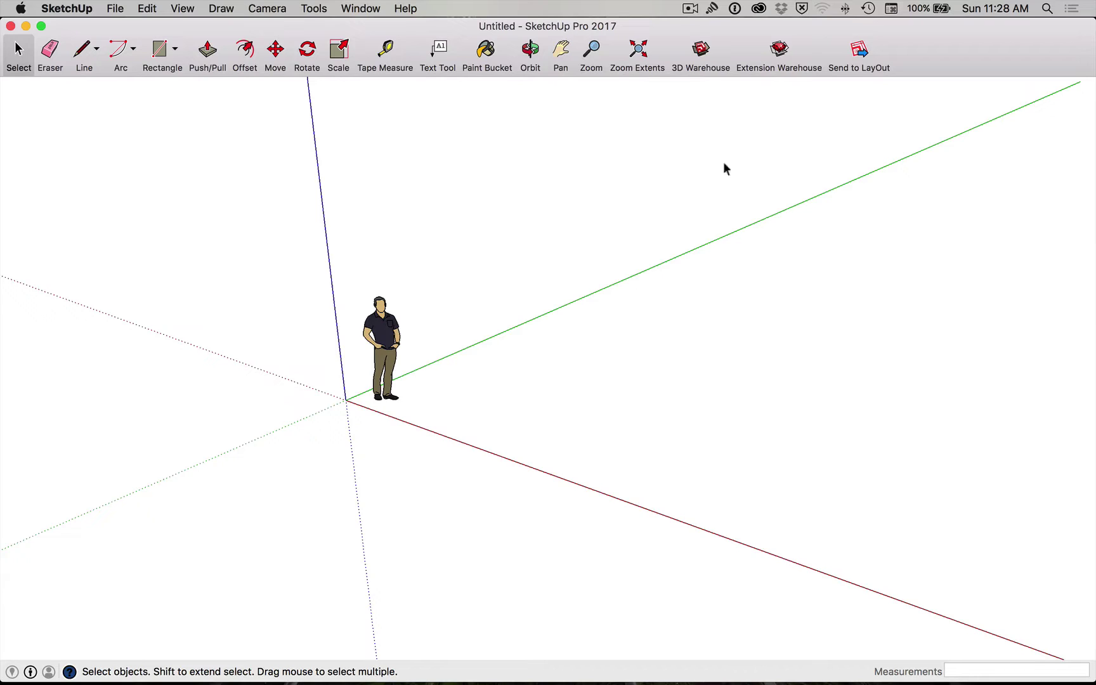
click(361, 8)
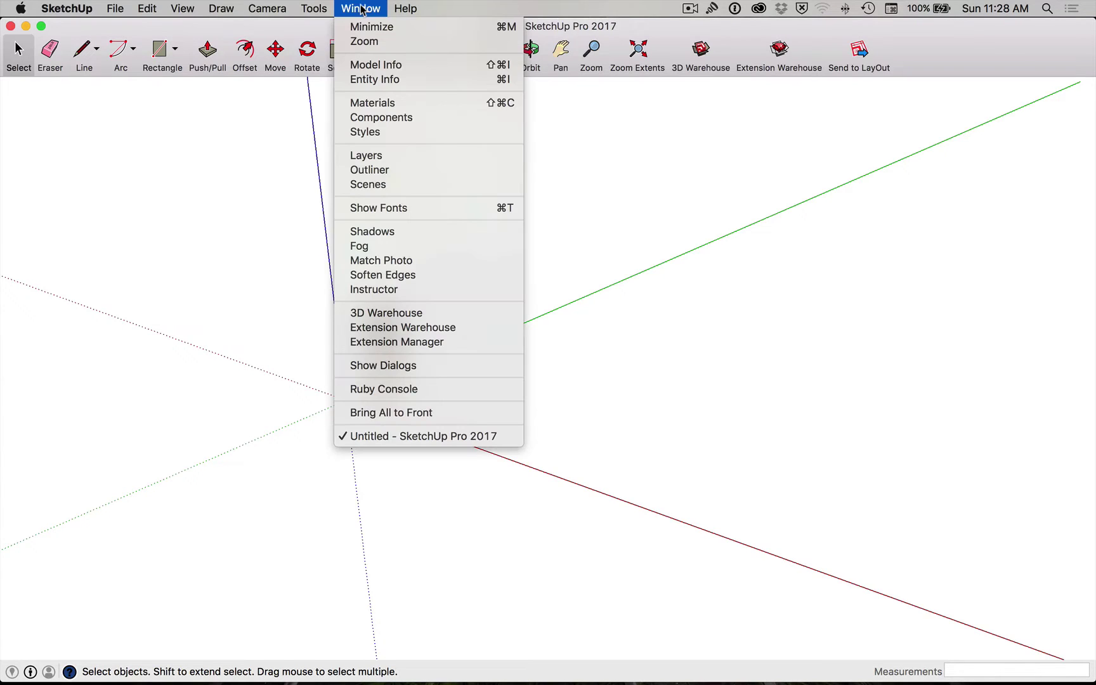
- In Model Info > Units, set lengths to Decimal millimetres with 0mm precision
click(378, 64)
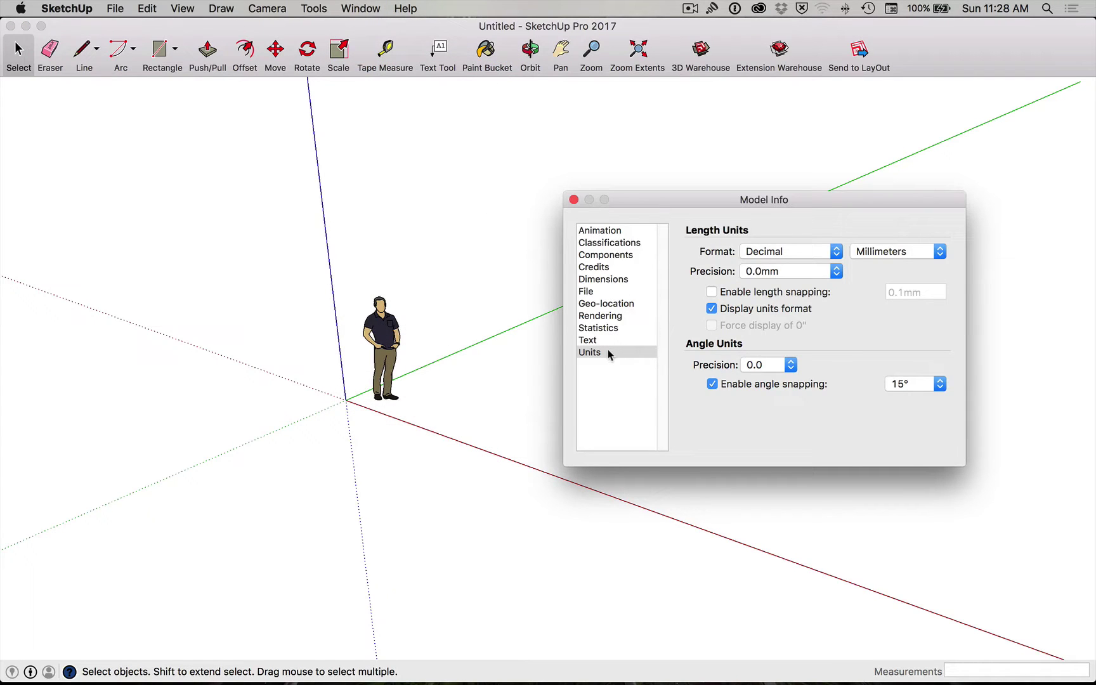
click(599, 352)
click(785, 255)
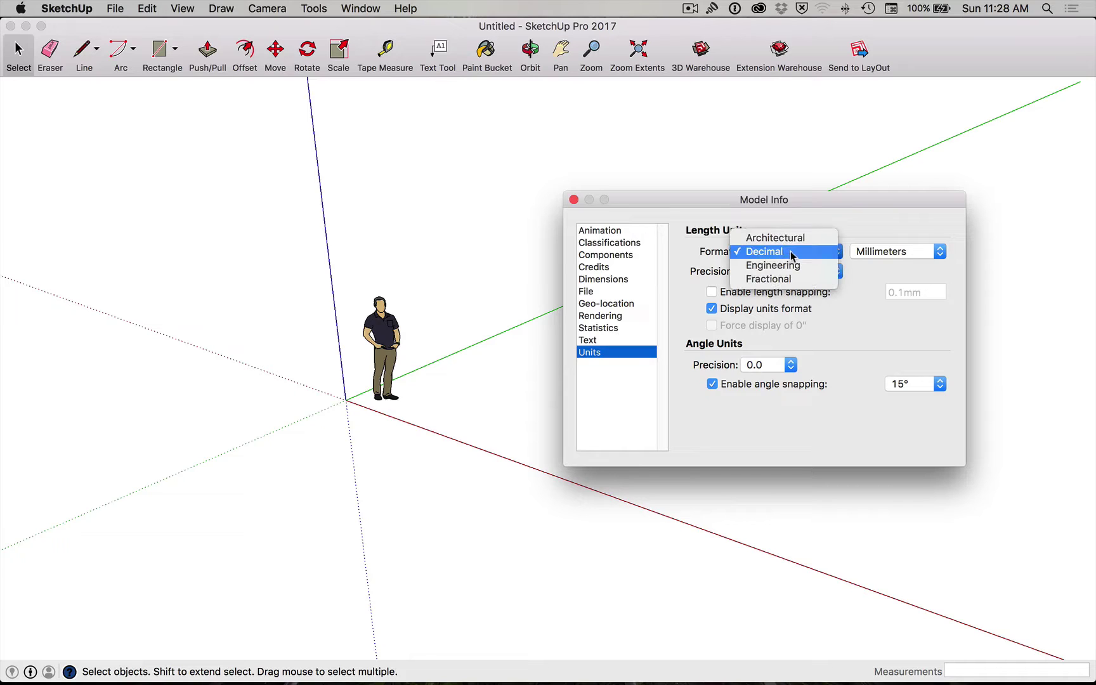
click(790, 251)
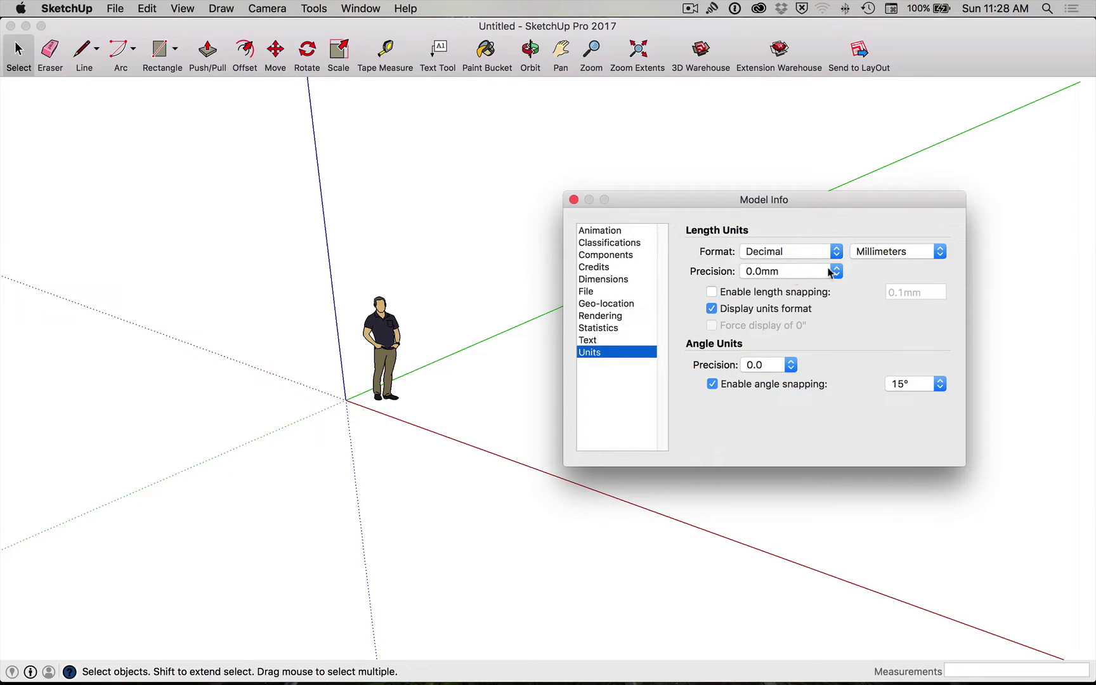
click(835, 273)
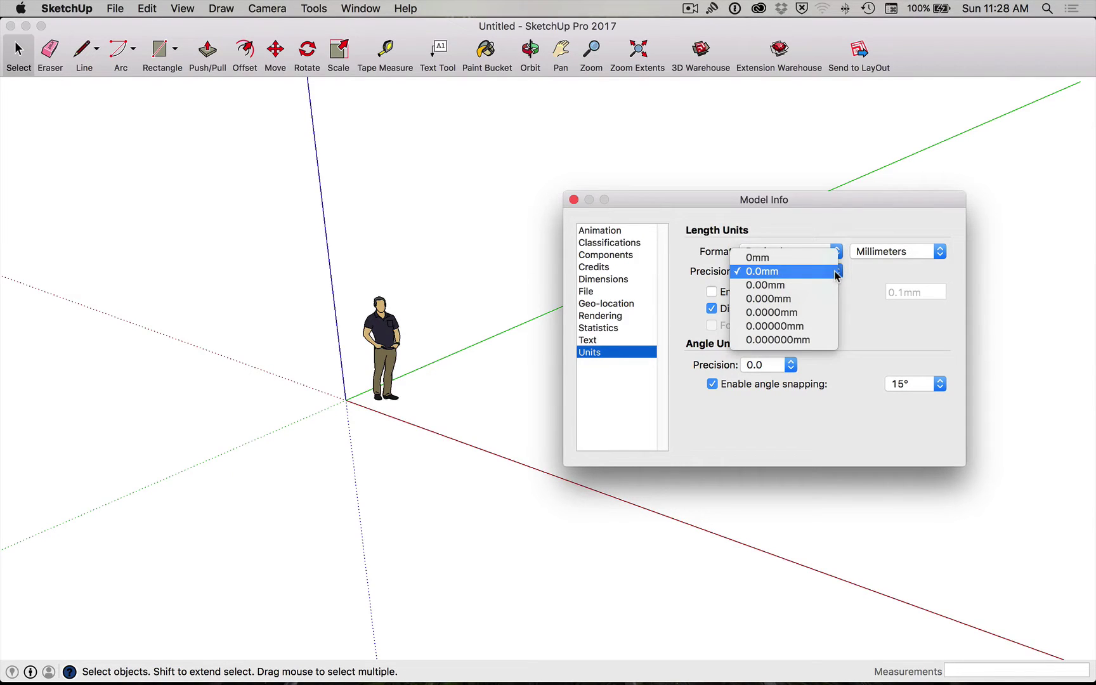
click(795, 257)
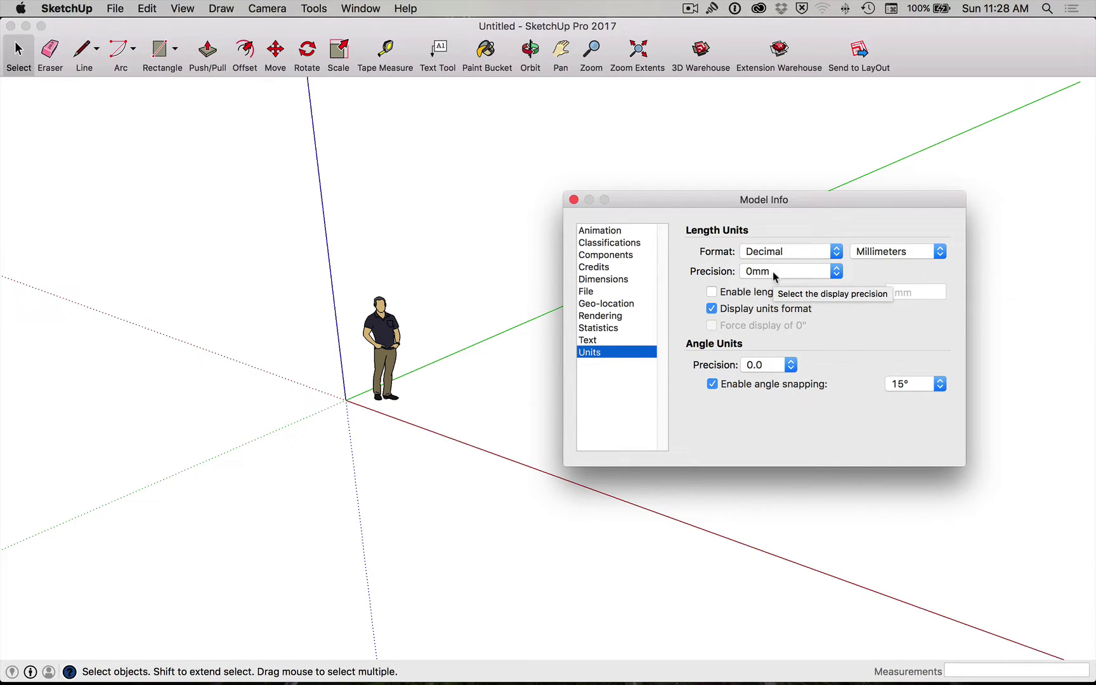
click(908, 252)
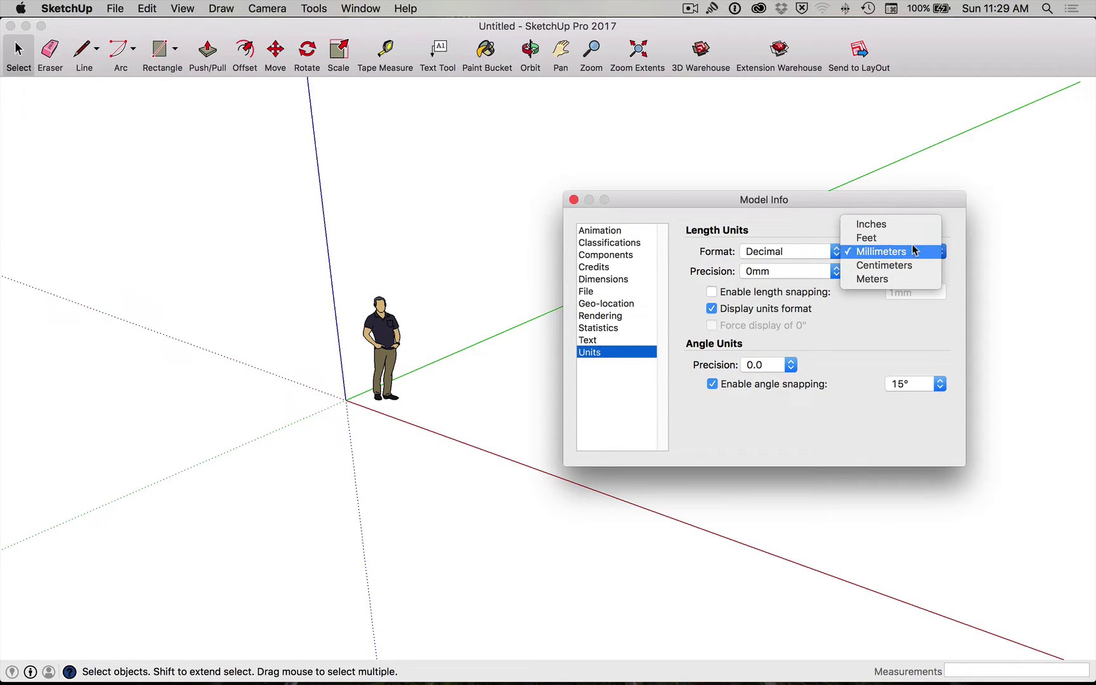
click(913, 251)
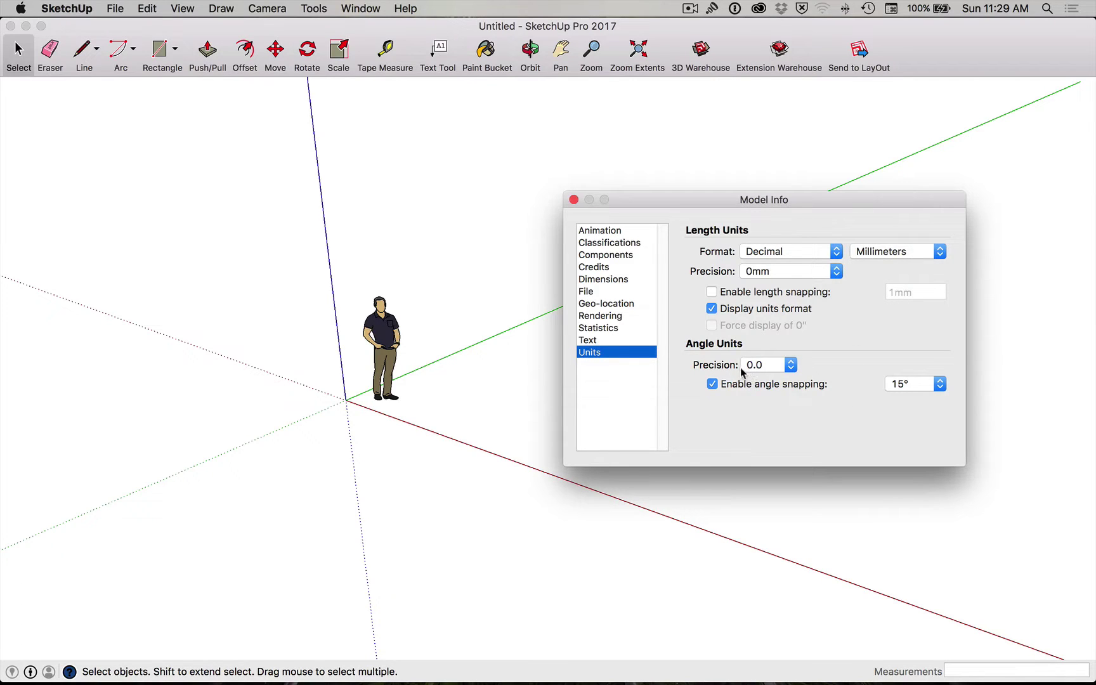
- Set angle precision to 0, keep 15° angle snapping, and close Model Info
click(788, 365)
click(787, 350)
click(909, 382)
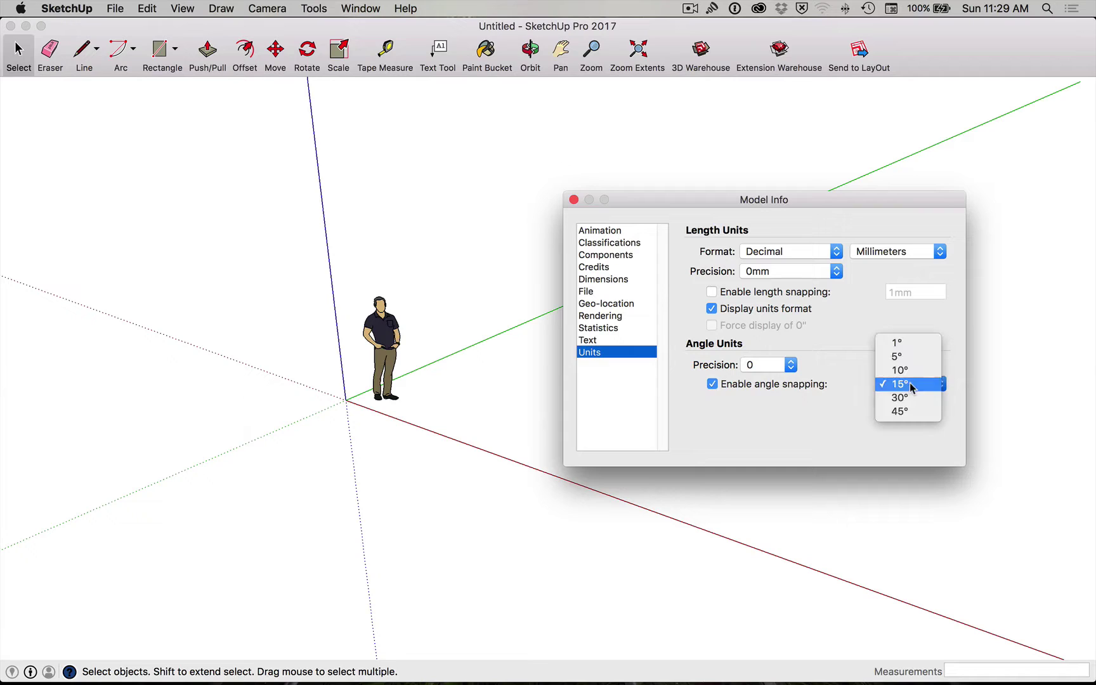
click(909, 382)
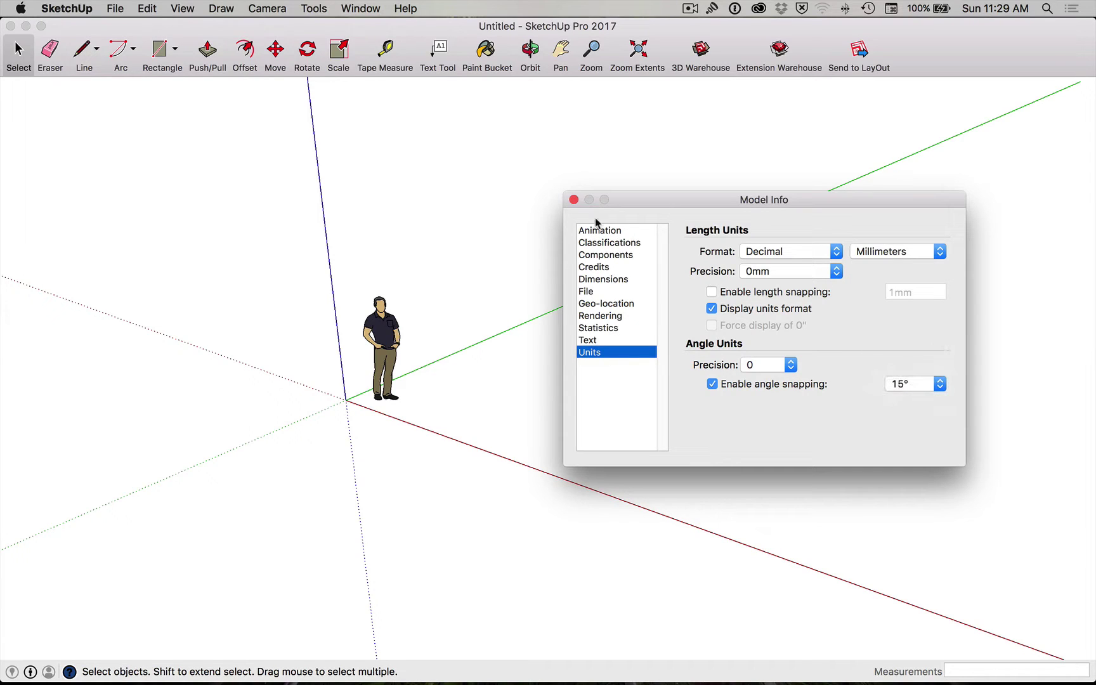
click(573, 199)
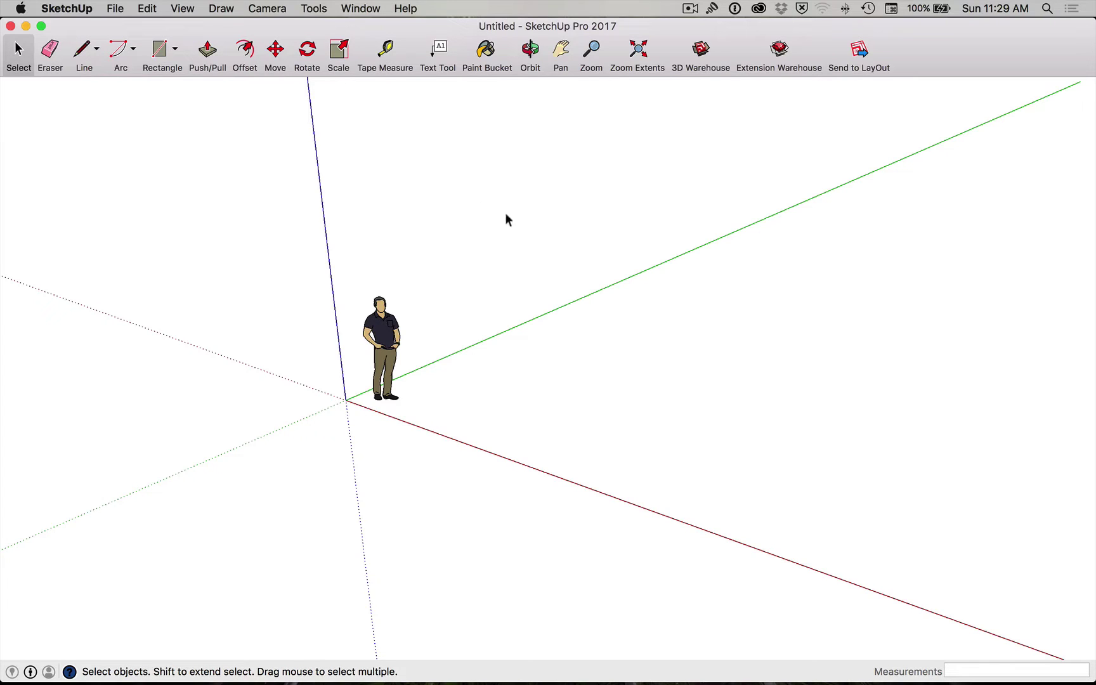
- Open the Styles panel, keep the In Model collection, and switch to editing the style
click(368, 9)
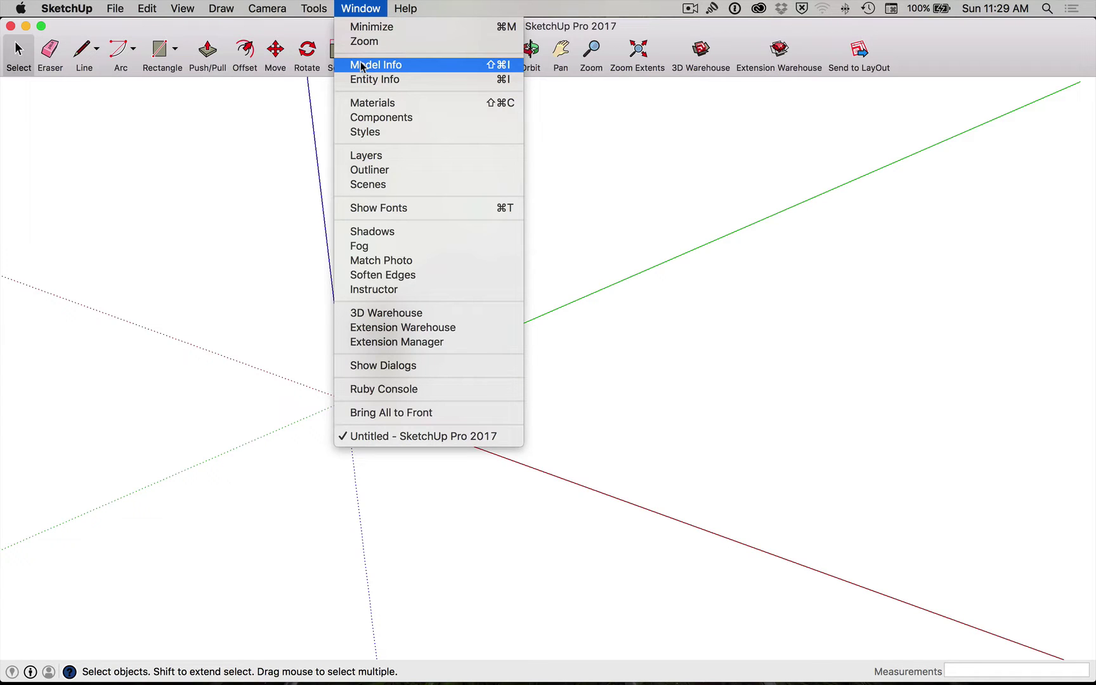
click(387, 131)
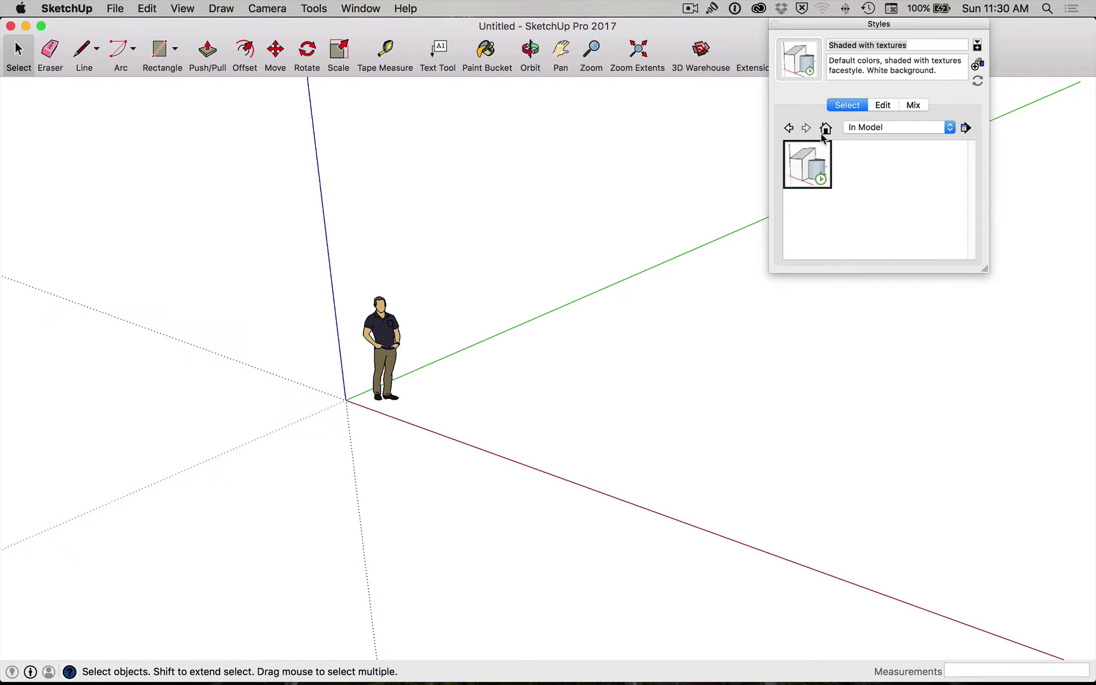
click(883, 126)
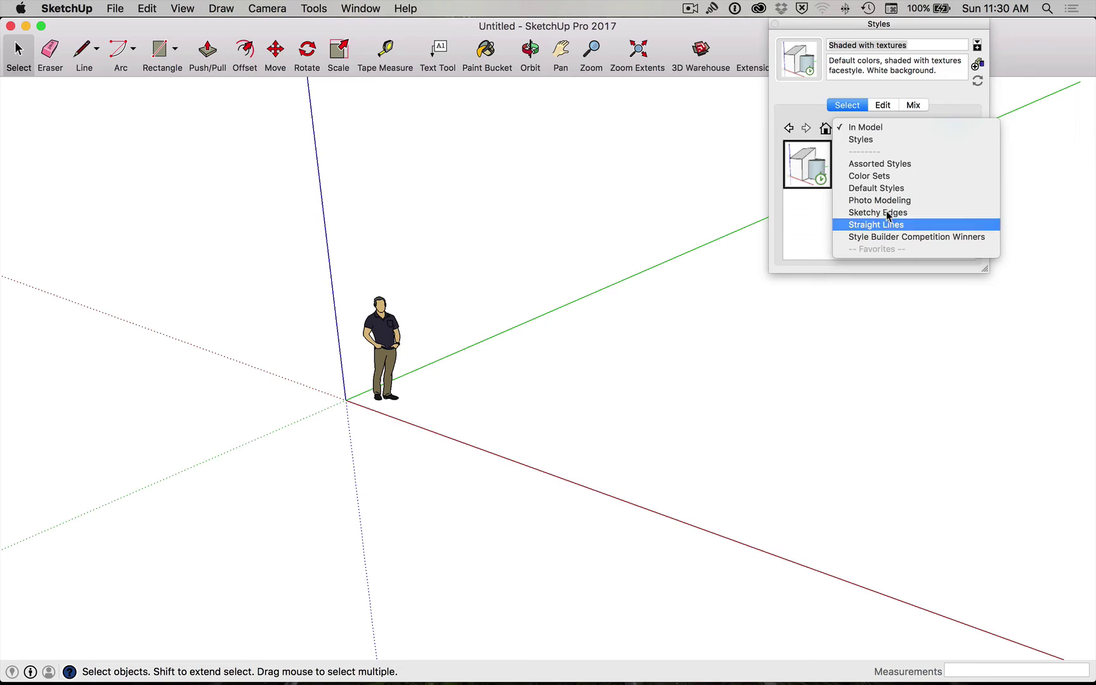
click(874, 128)
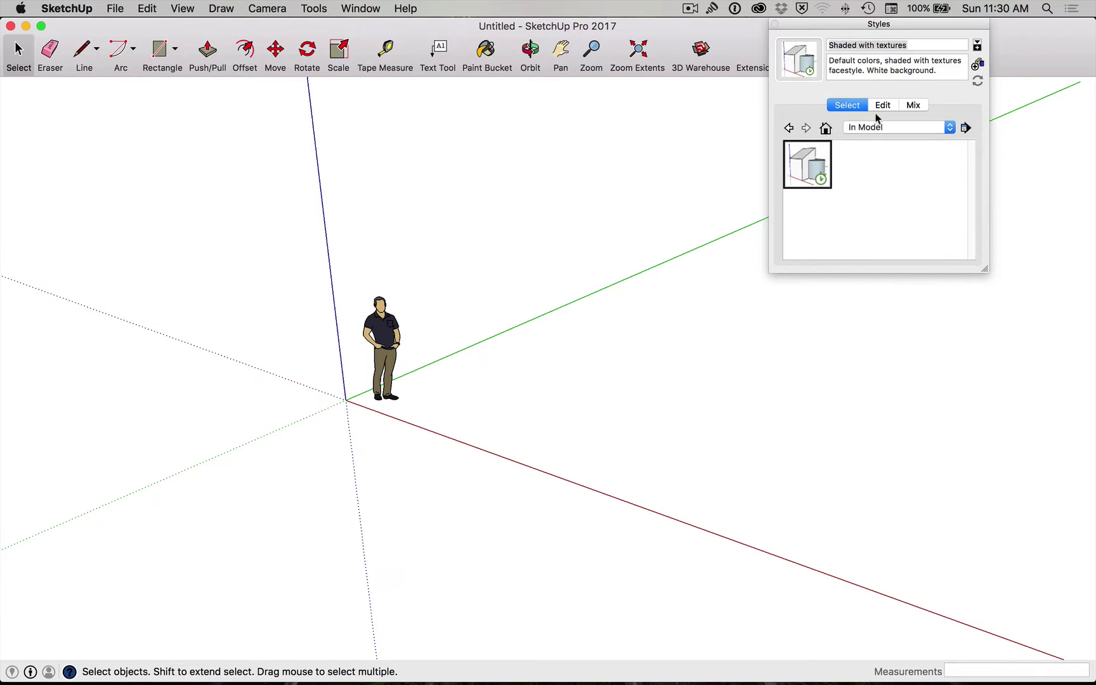
click(881, 106)
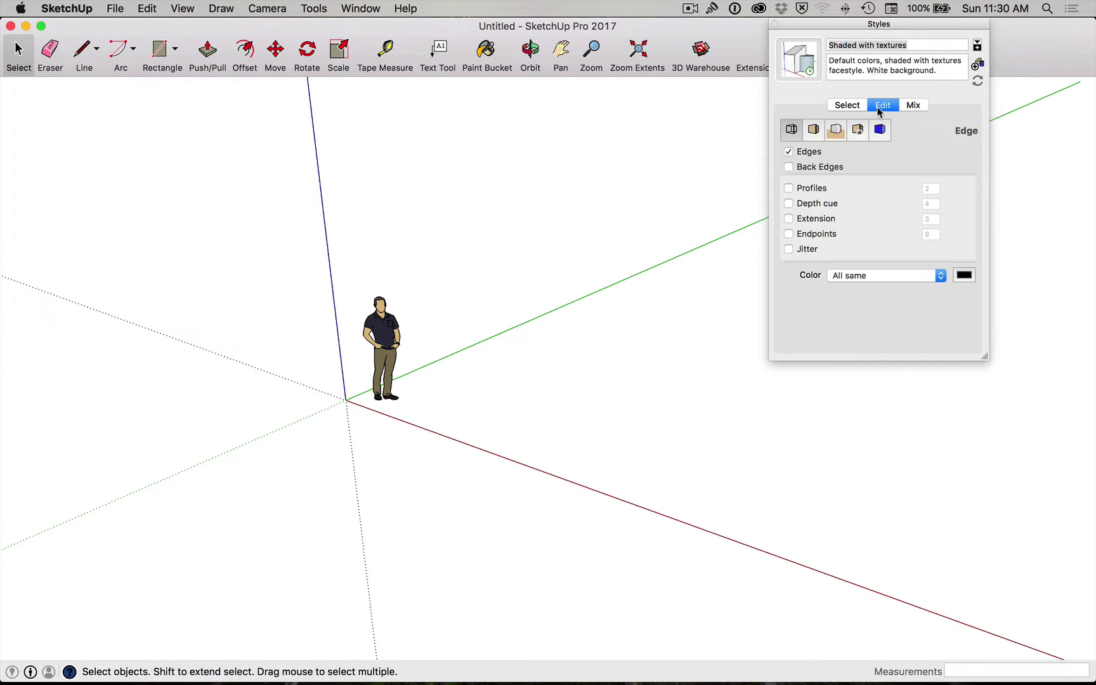
- Browse the Face, Watermark and Modeling settings, ending on the Background settings
click(813, 130)
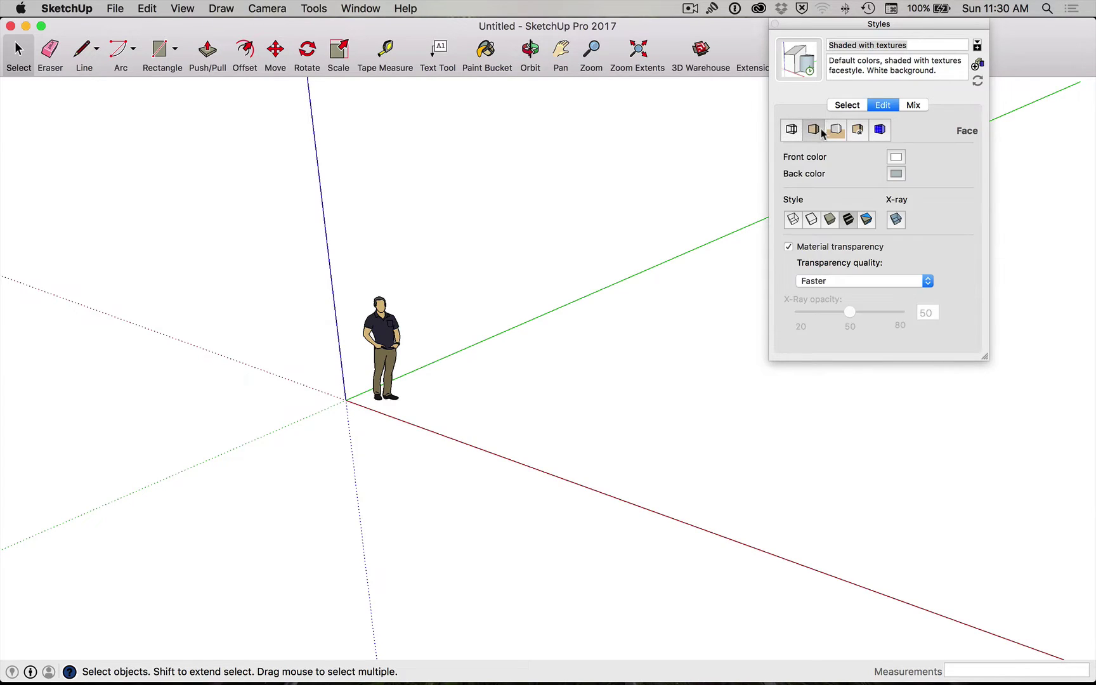
click(834, 130)
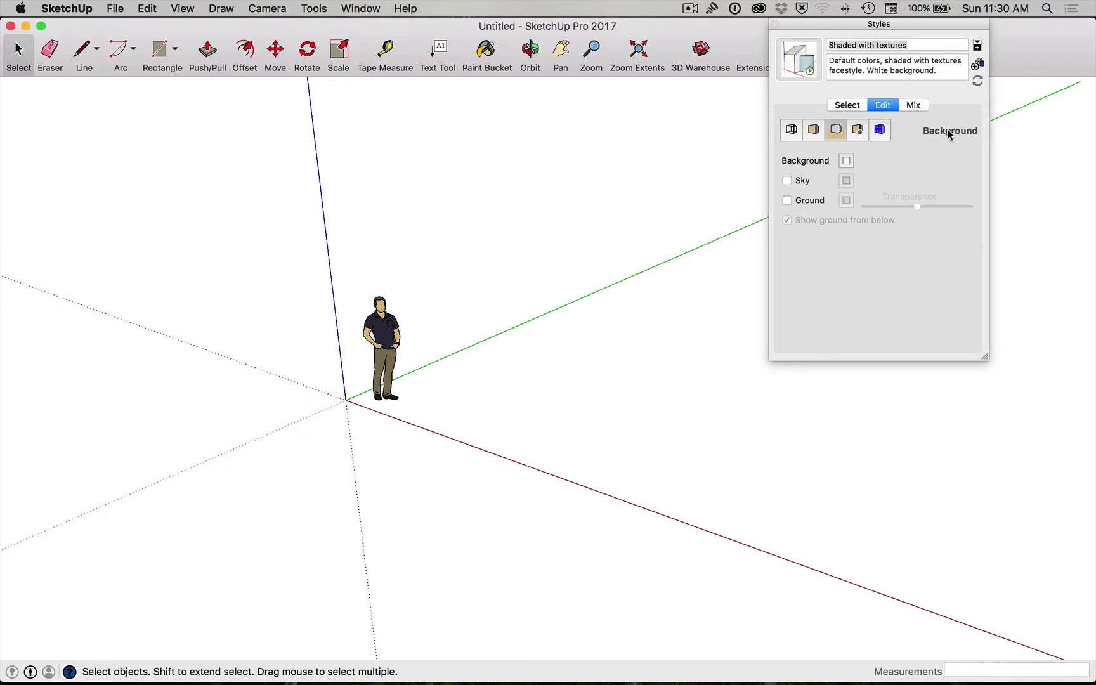
click(793, 130)
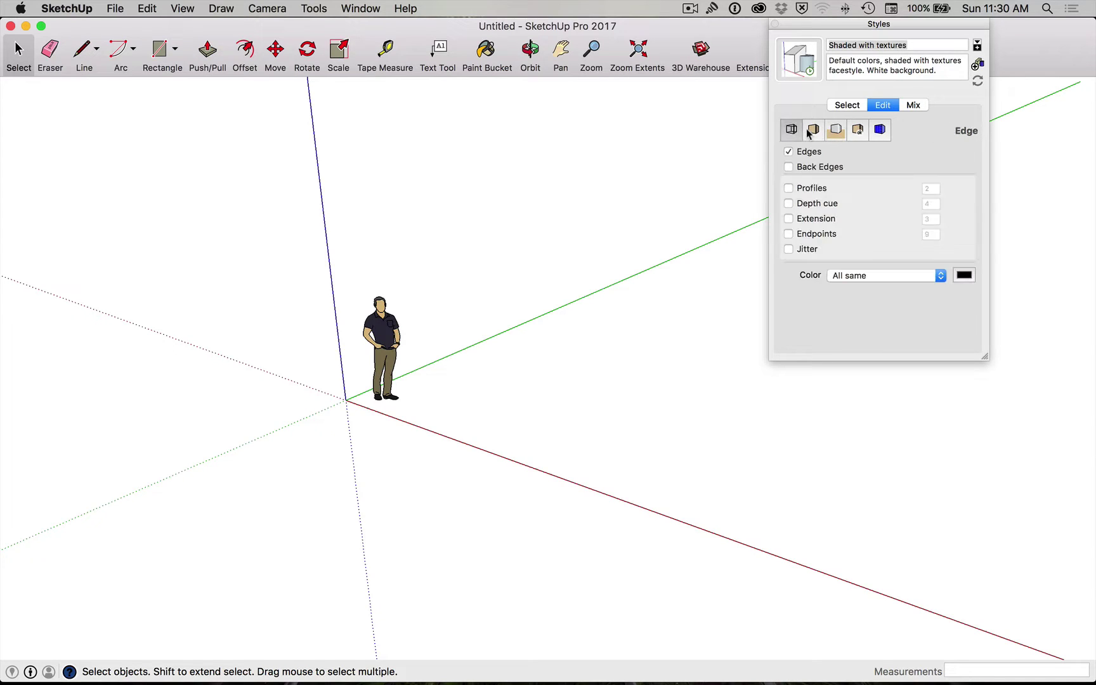
click(812, 130)
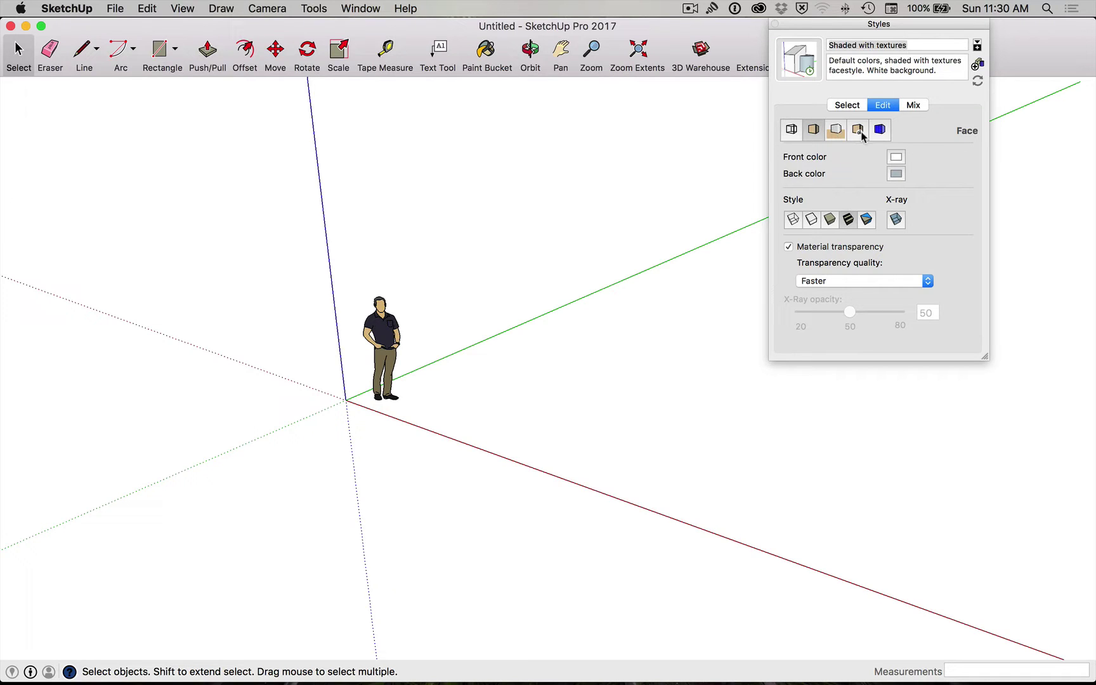
click(835, 130)
click(857, 132)
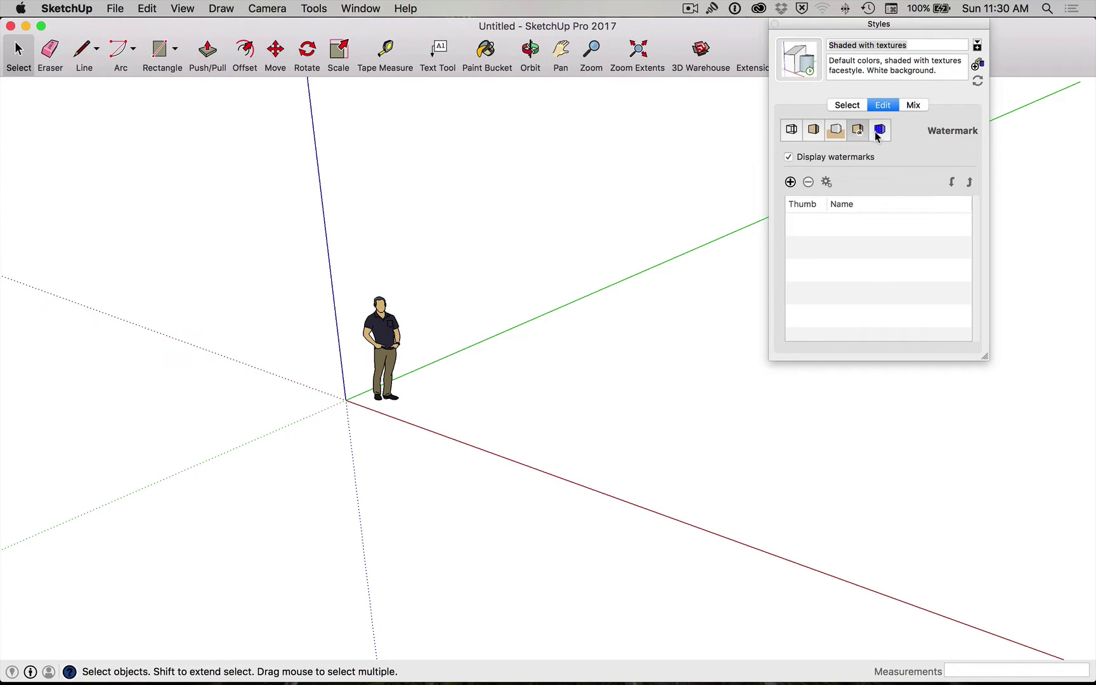
click(878, 133)
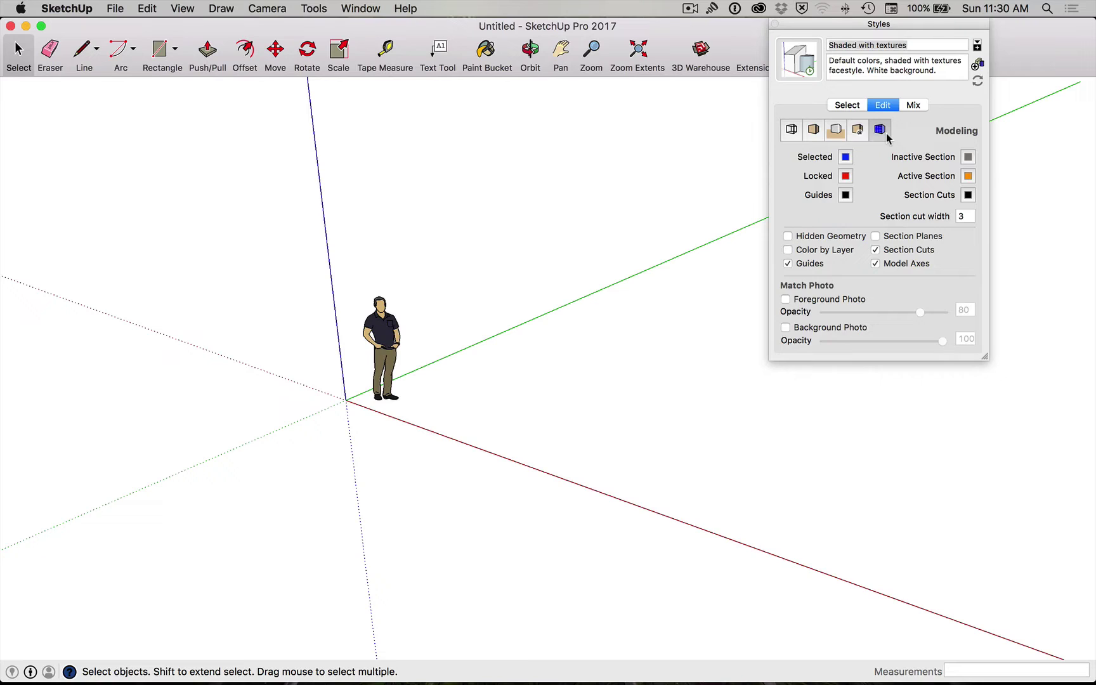
click(837, 132)
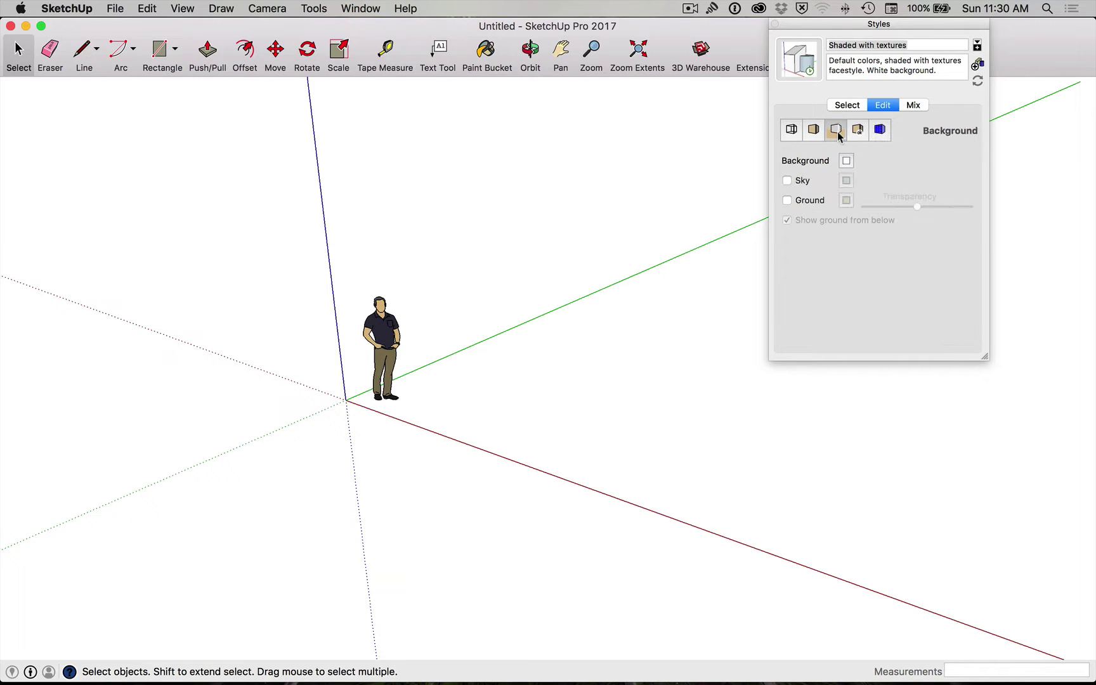
- Turn on Sky and Ground, orbit up to the horizon, and make the sky magenta
click(787, 181)
click(787, 200)
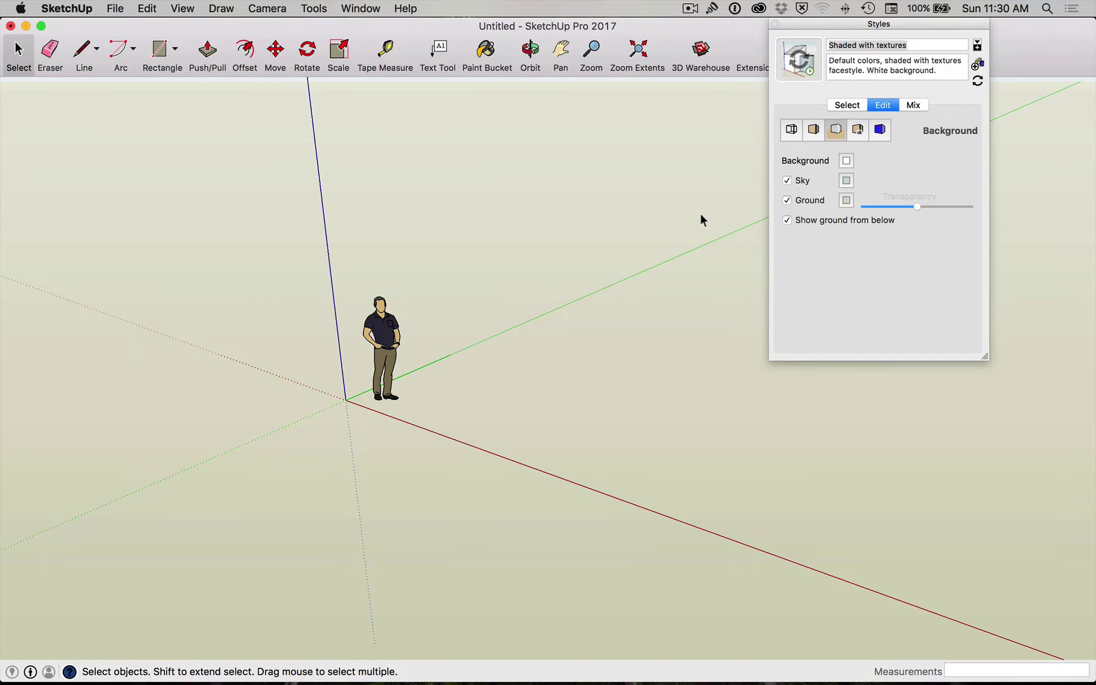
key(o)
drag(700, 214, 720, 133)
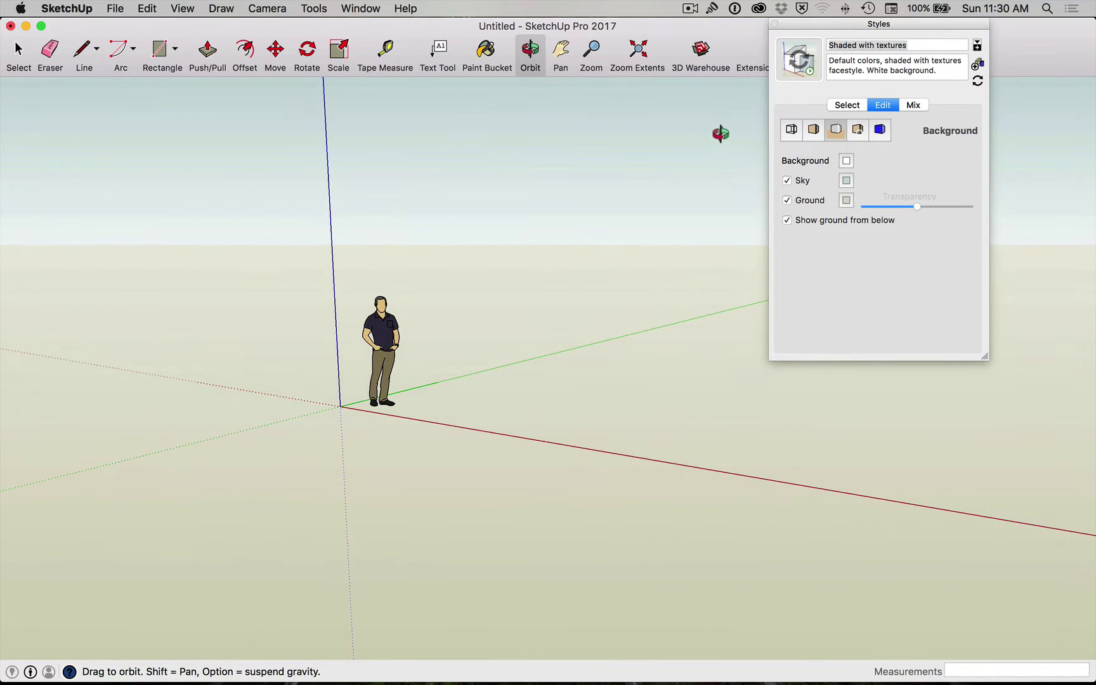
click(846, 180)
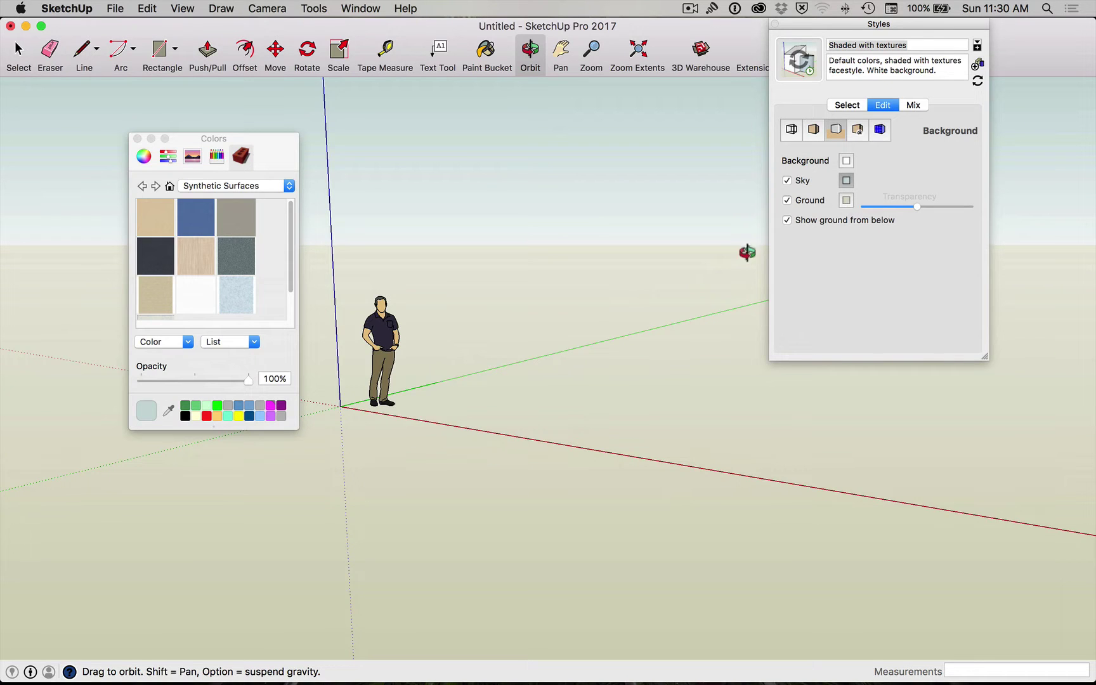
click(241, 293)
scroll(239, 288, down, 1)
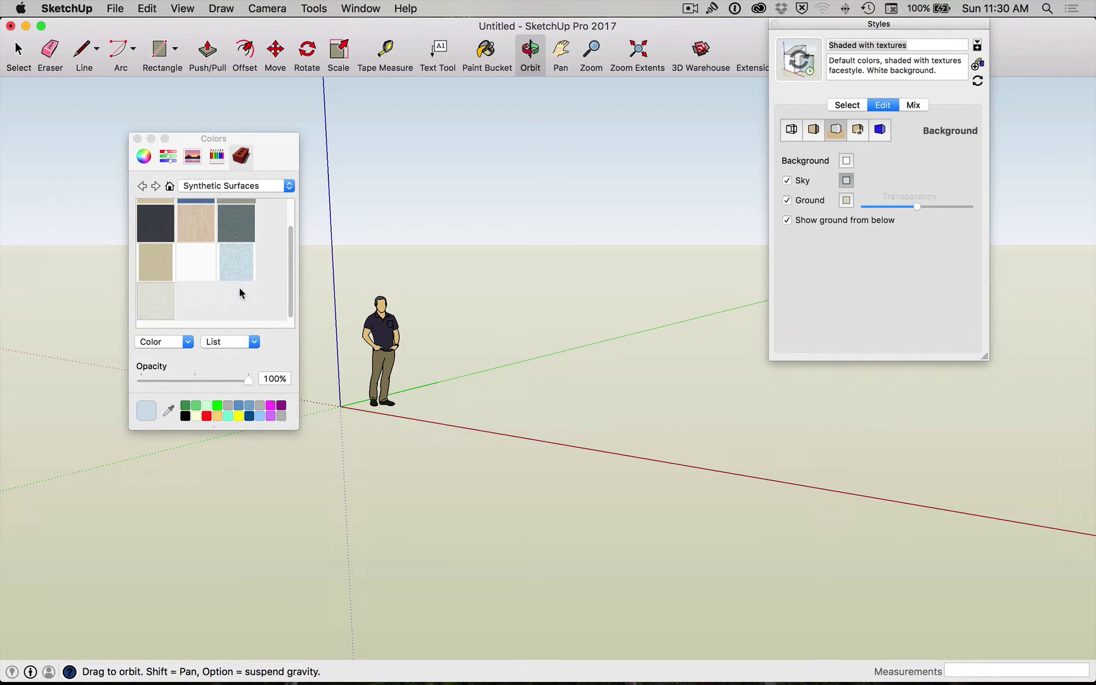
click(270, 406)
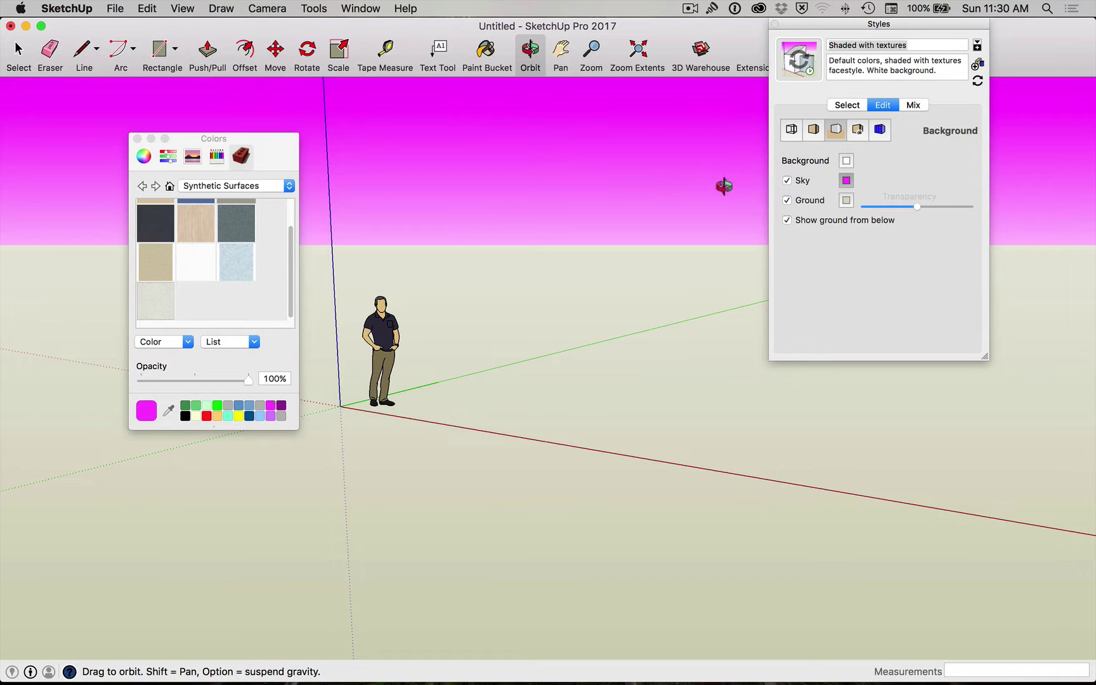
- Turn Sky and Ground off again and close the Styles panel
click(787, 182)
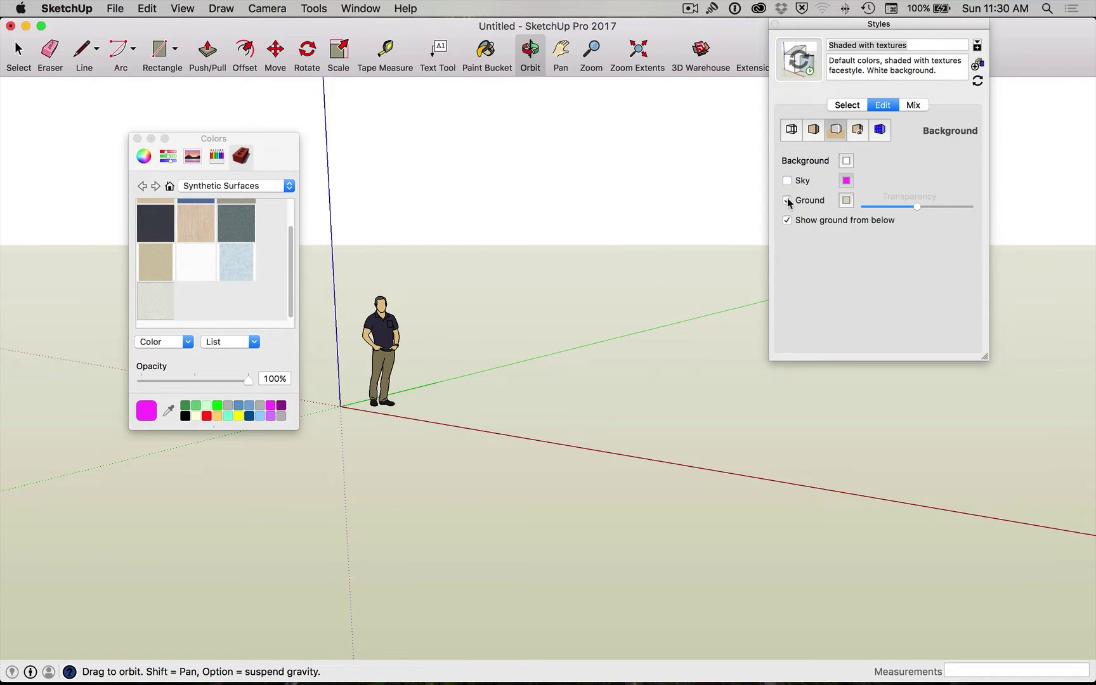
click(786, 200)
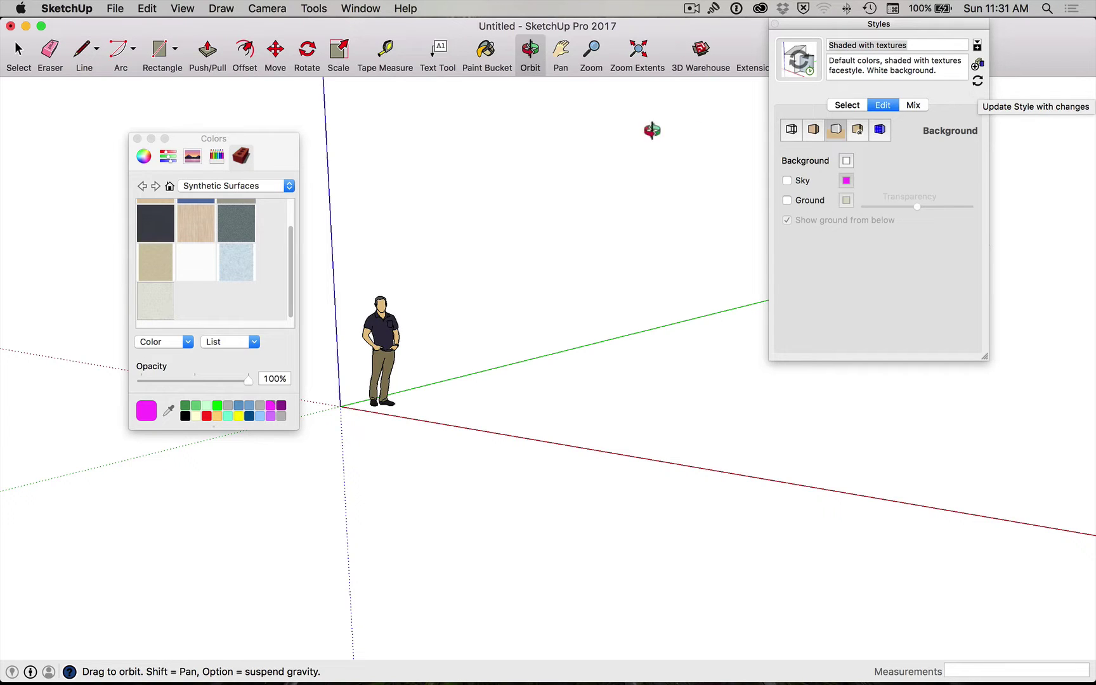
key(space)
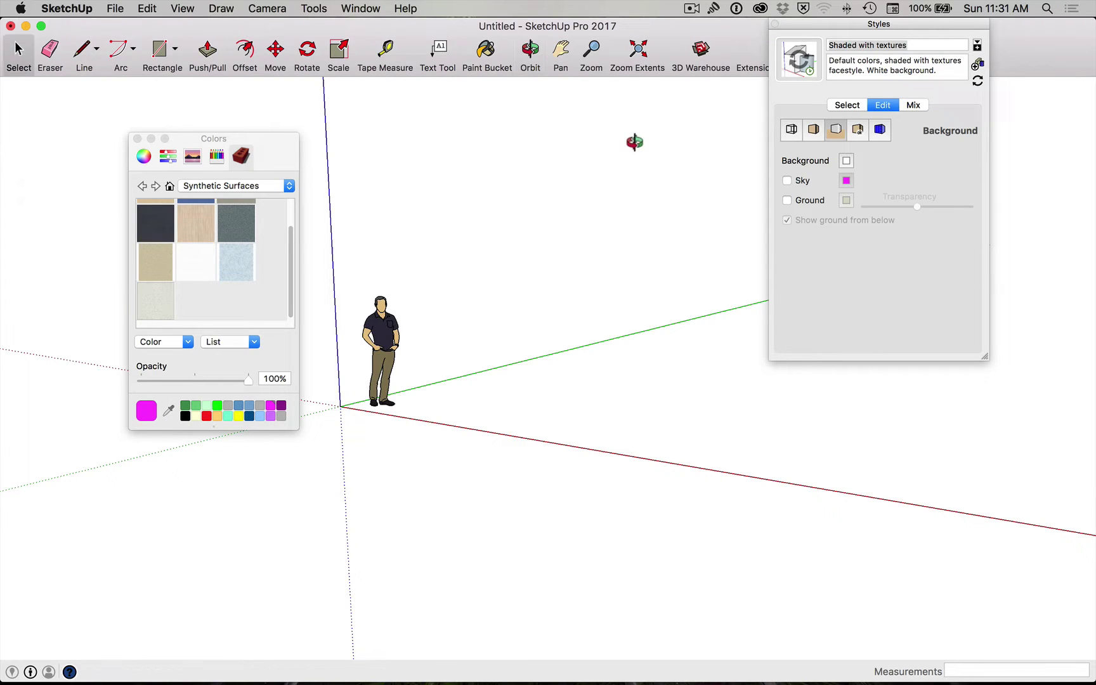
click(774, 24)
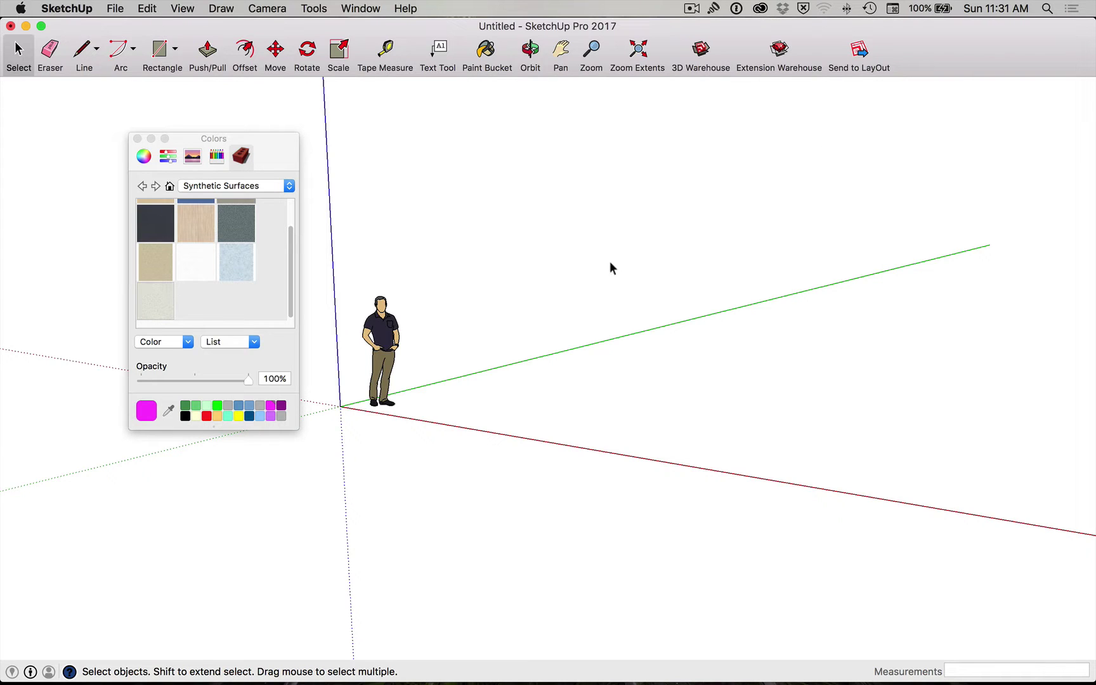
- Close the Colors window and select the person figure at the origin
click(137, 139)
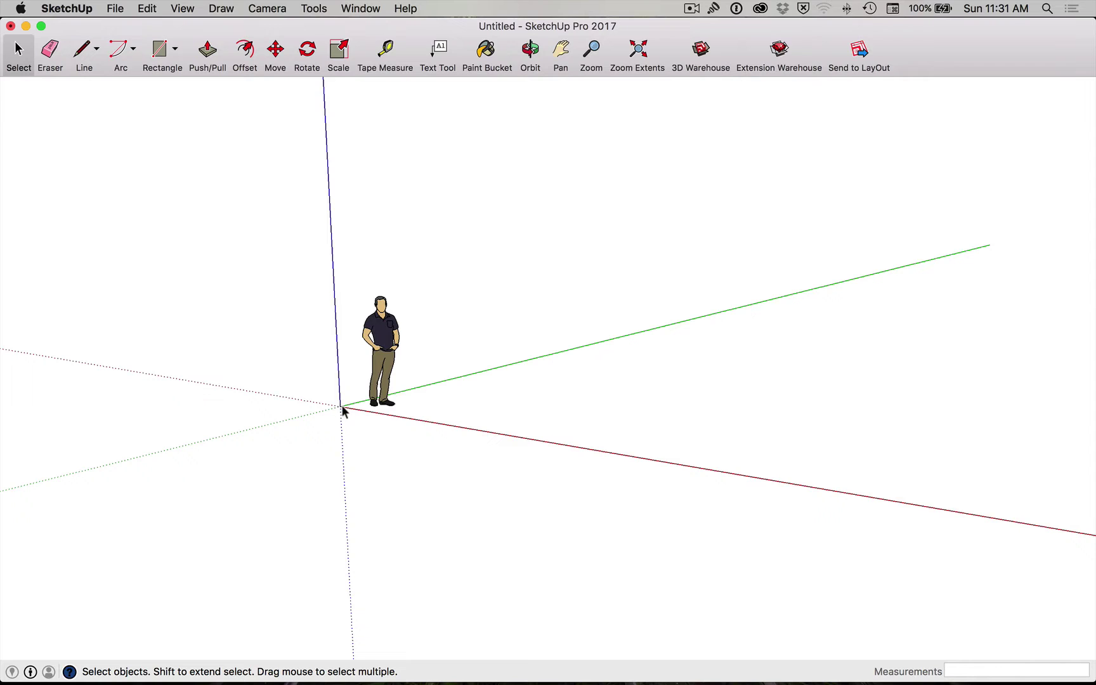
scroll(340, 405, up, 5)
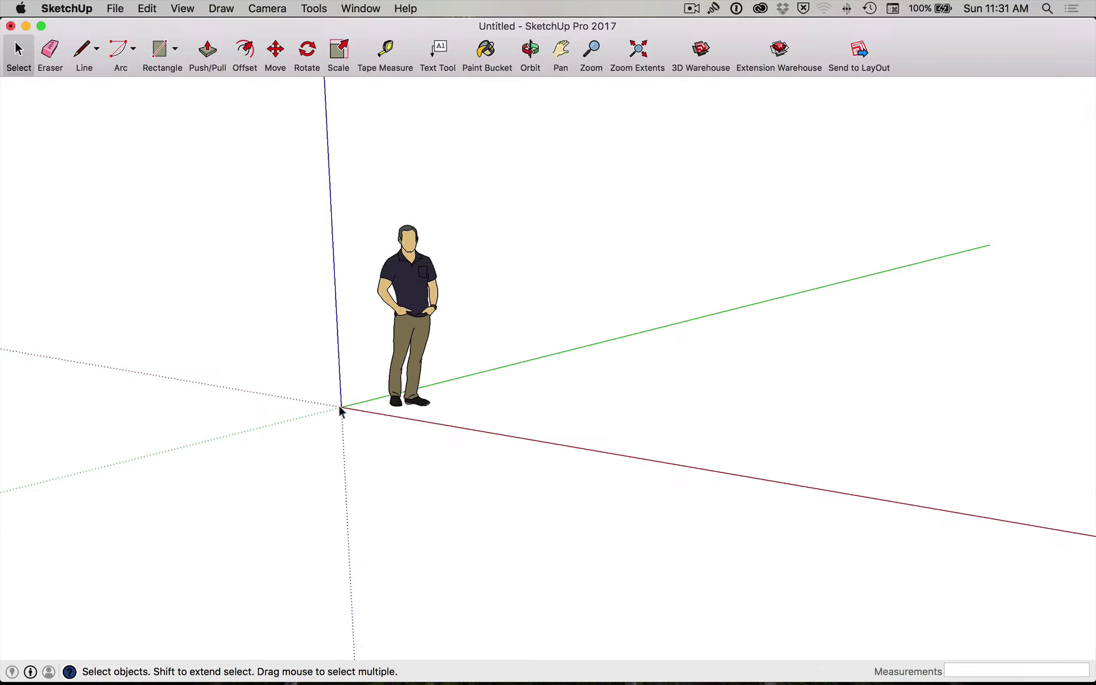
scroll(340, 407, down, 2)
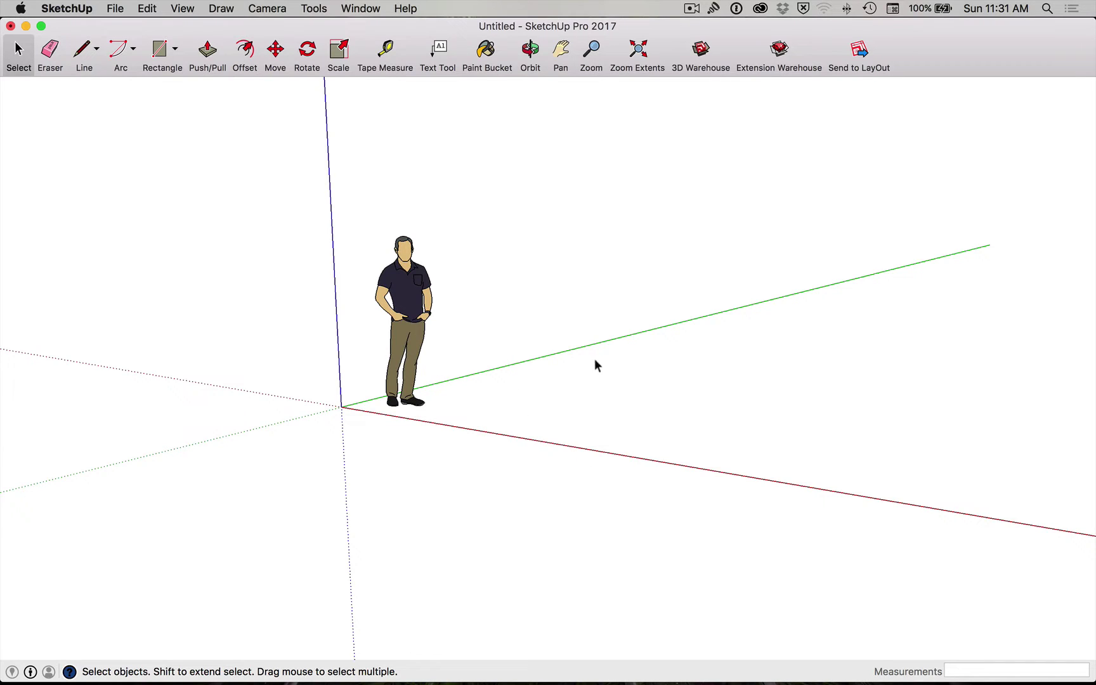
click(407, 384)
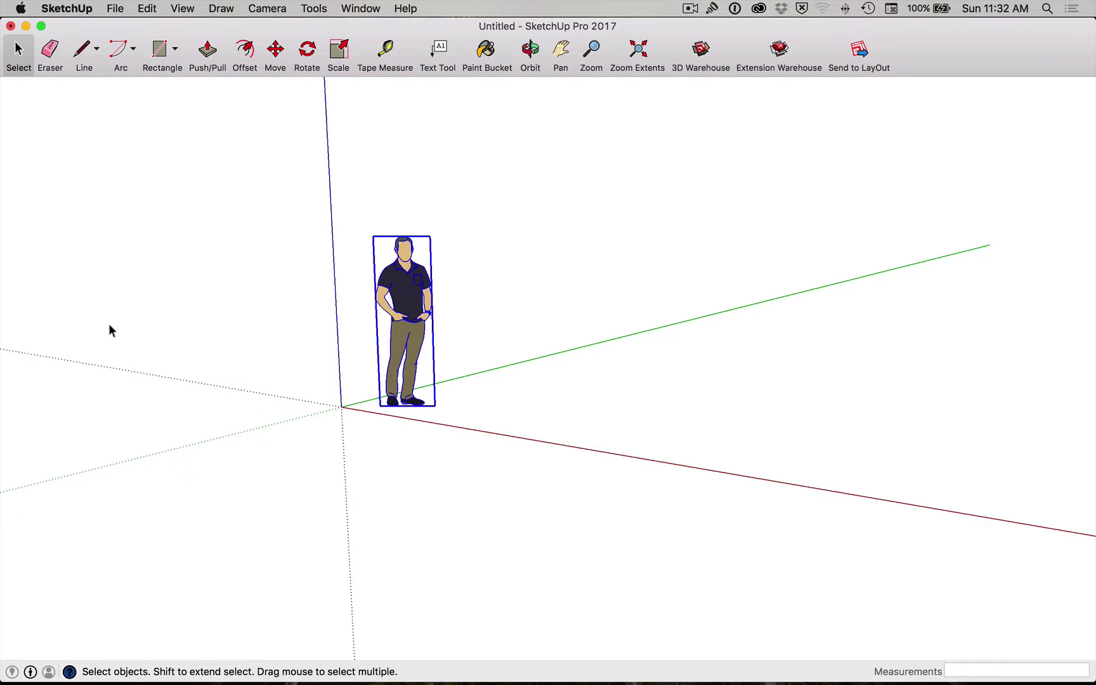
- Orbit to a lower angle around the figure and pick the Line tool
click(531, 53)
drag(317, 366, 548, 382)
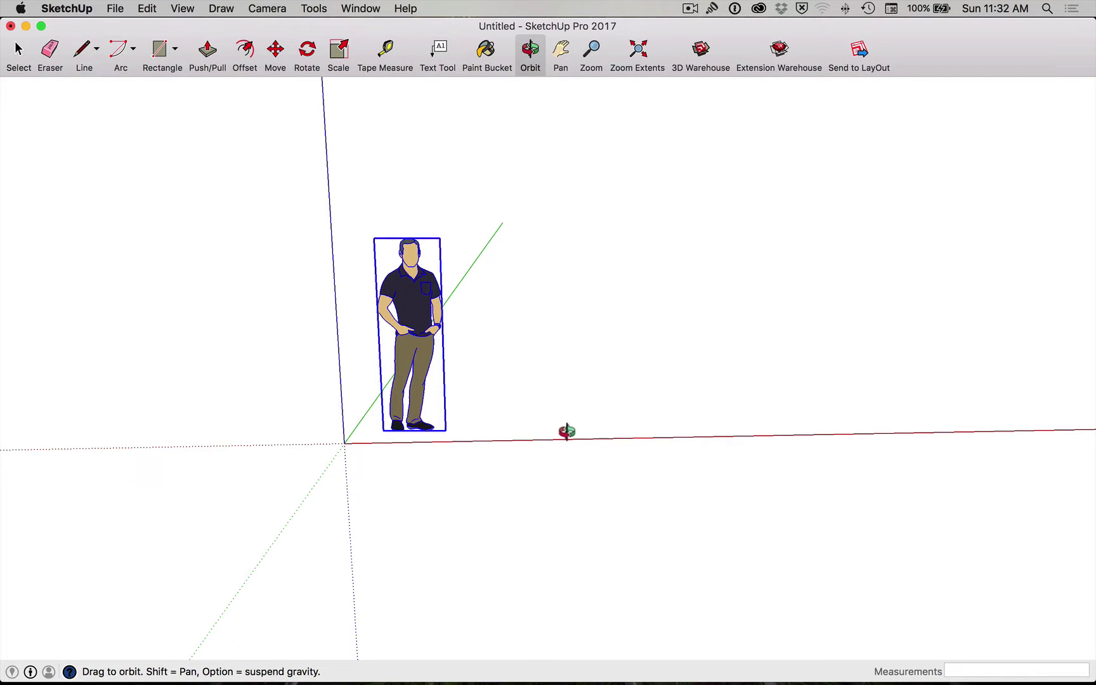
drag(568, 430, 486, 433)
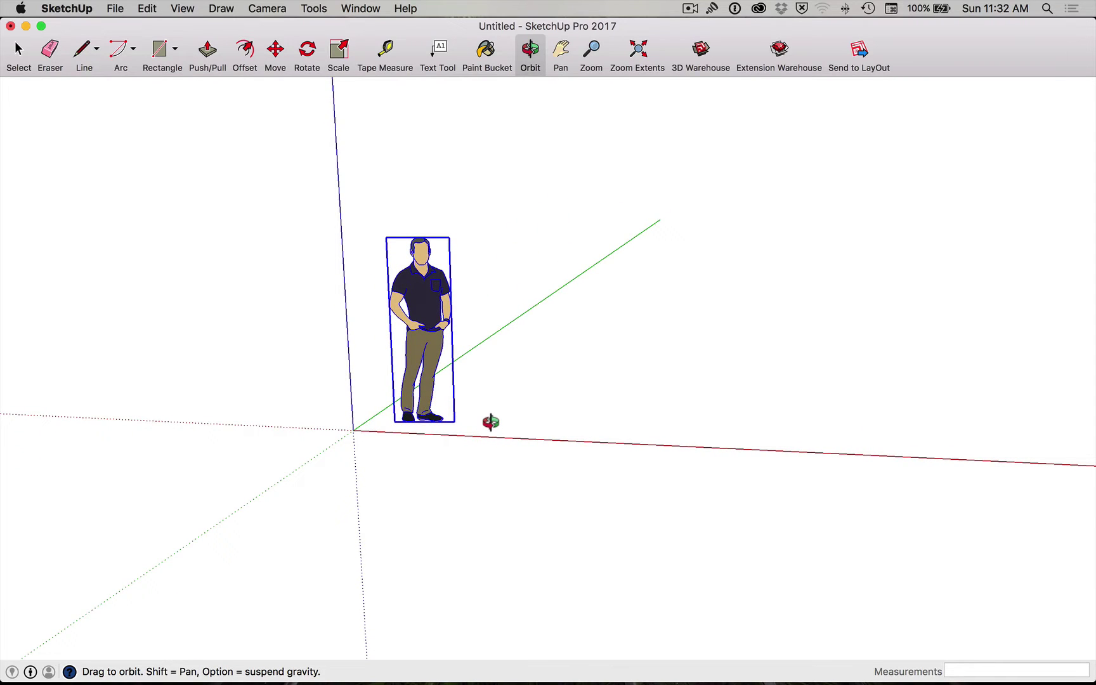
click(83, 50)
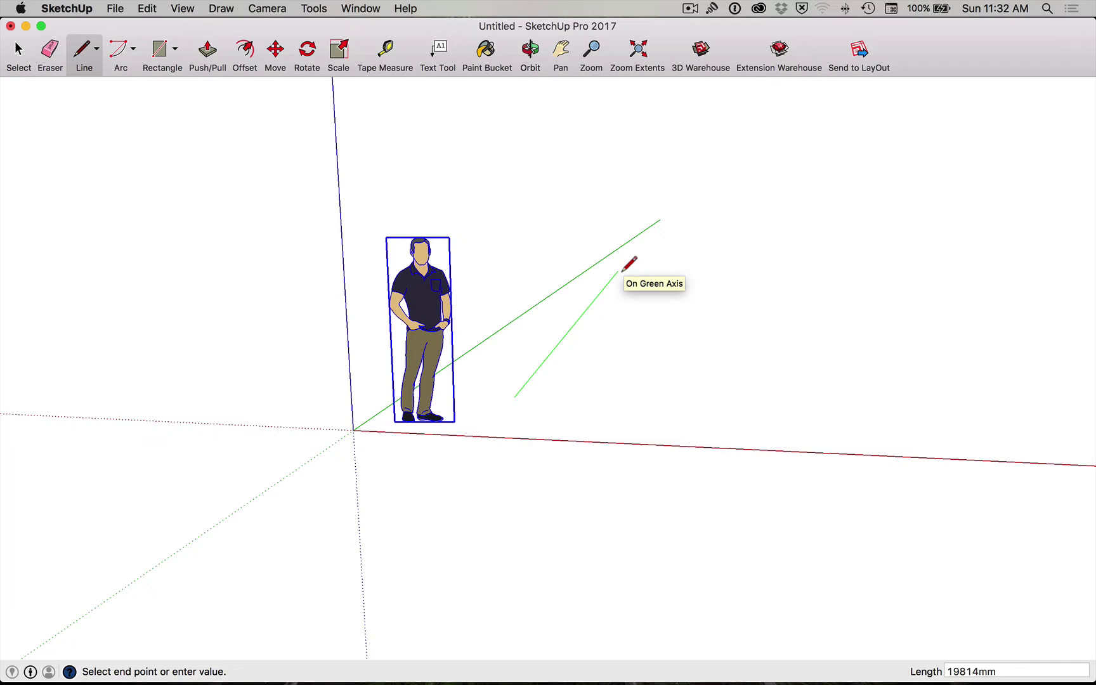
click(724, 277)
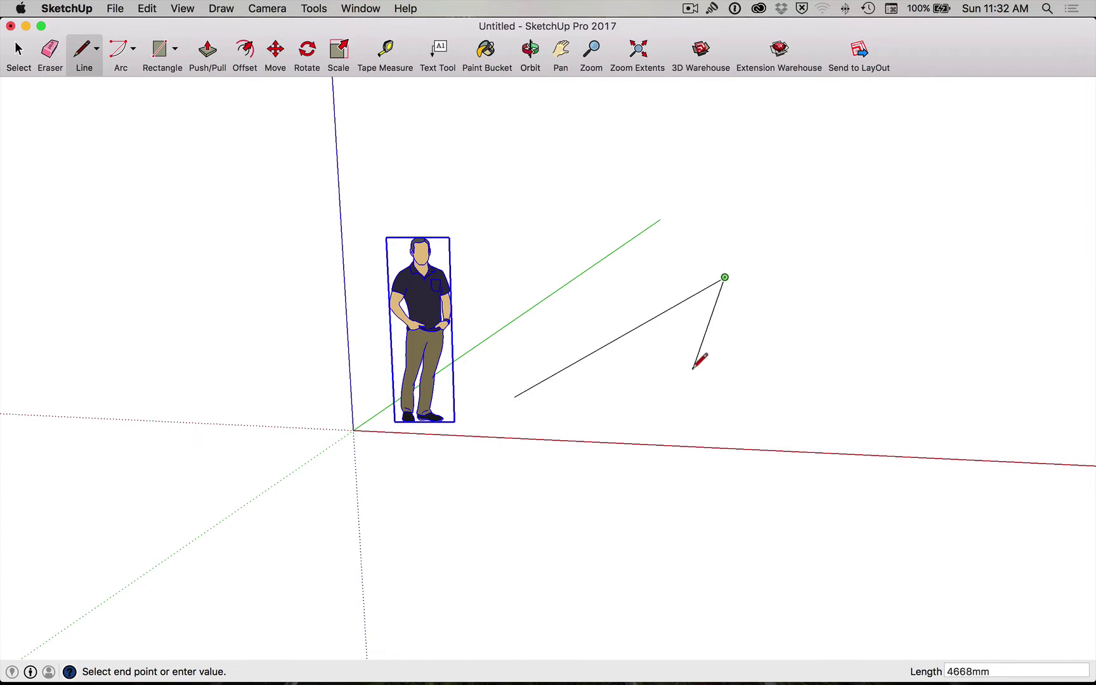
click(691, 370)
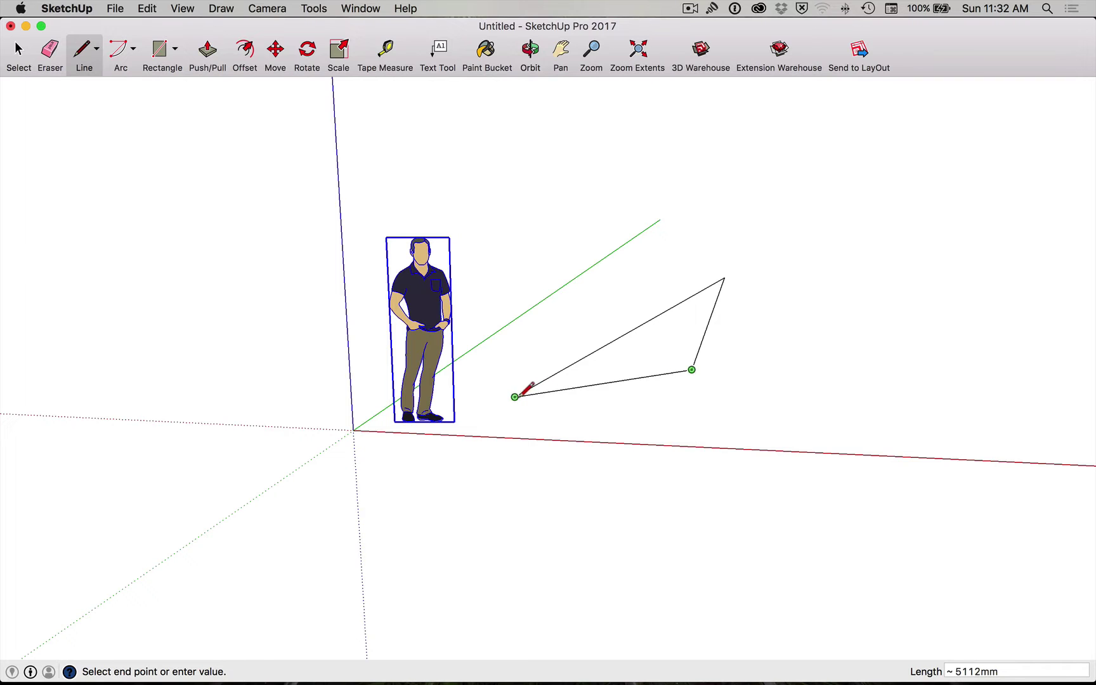
click(521, 393)
middle_drag(784, 298, 803, 352)
key(super+z)
key(super+z)
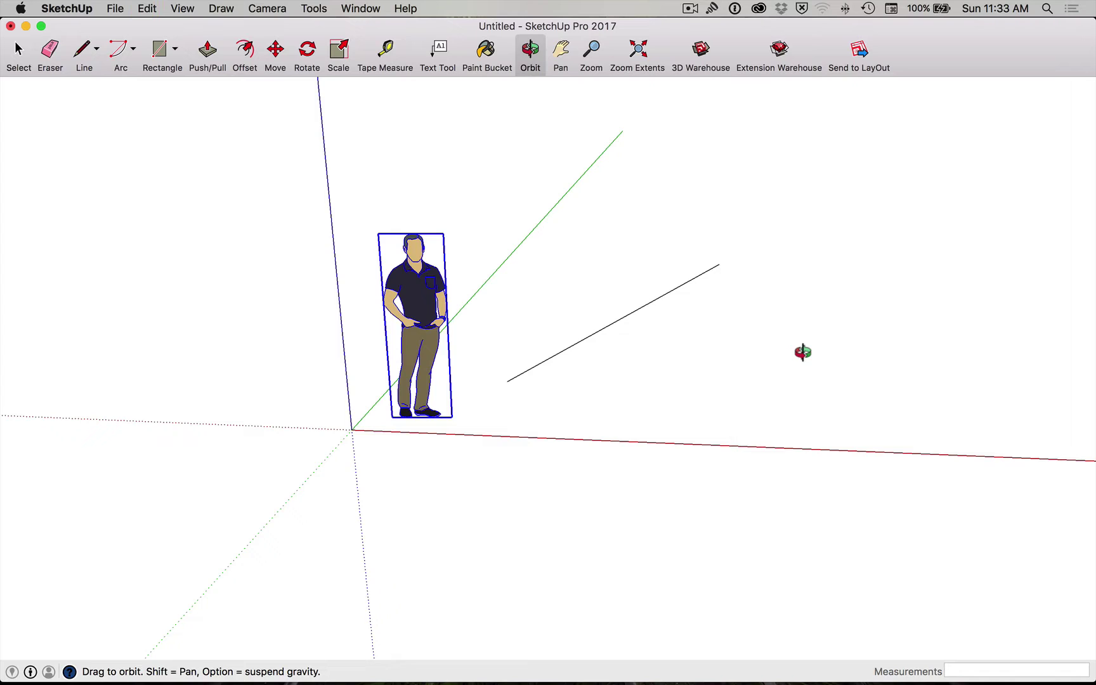
key(super+z)
key(l)
click(499, 388)
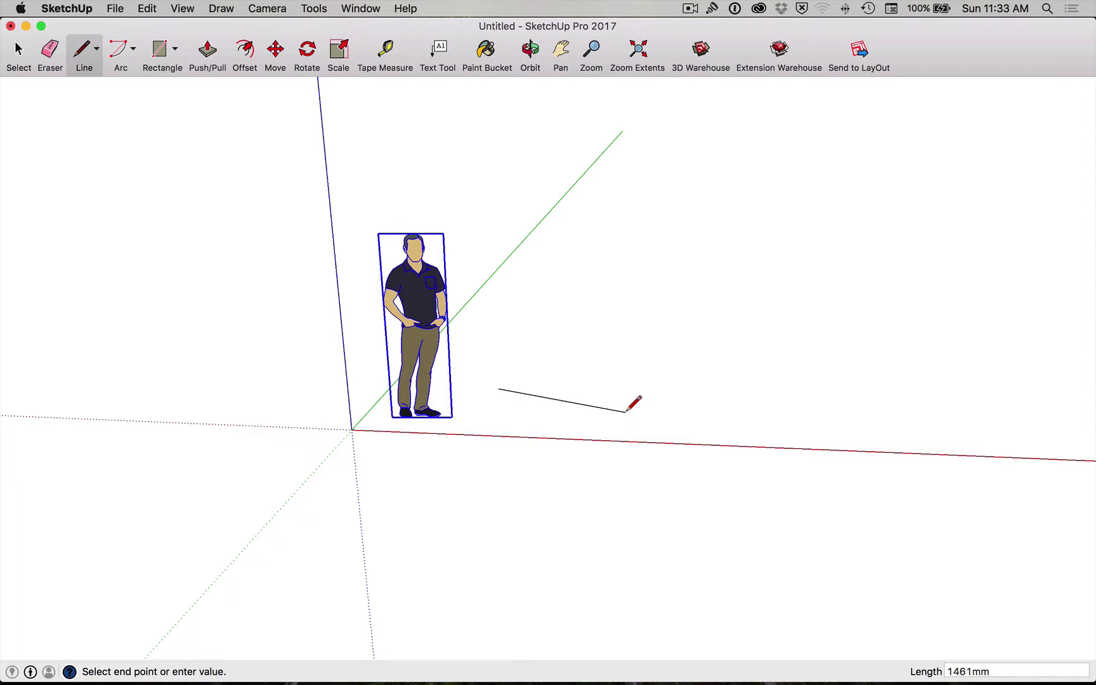
key(Right)
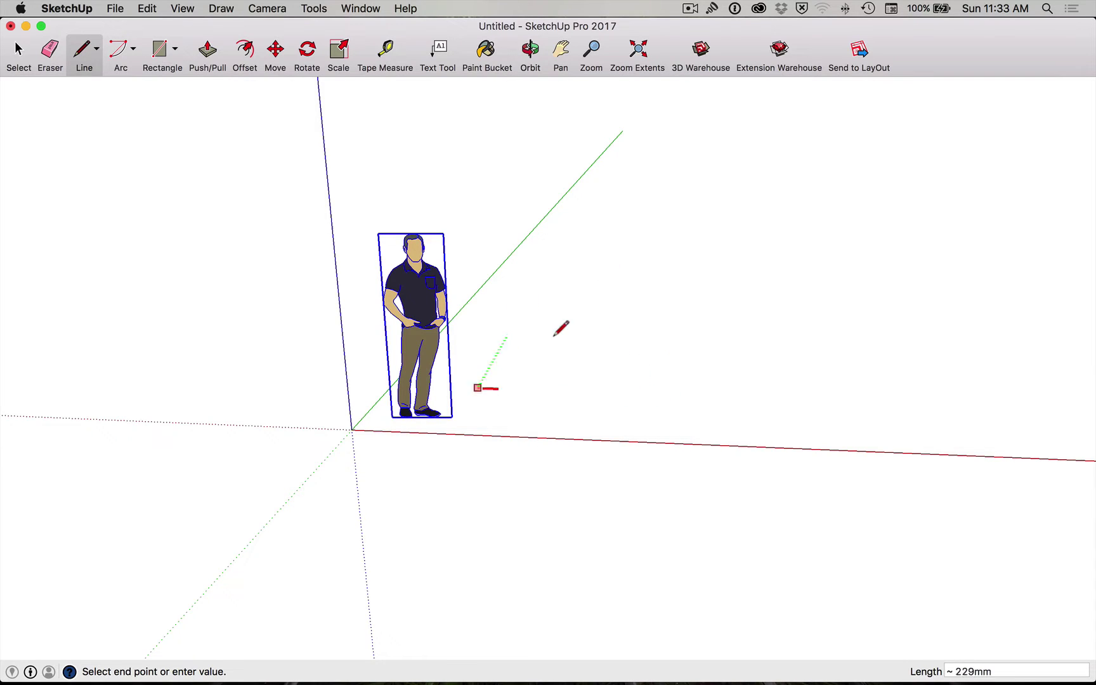
click(792, 345)
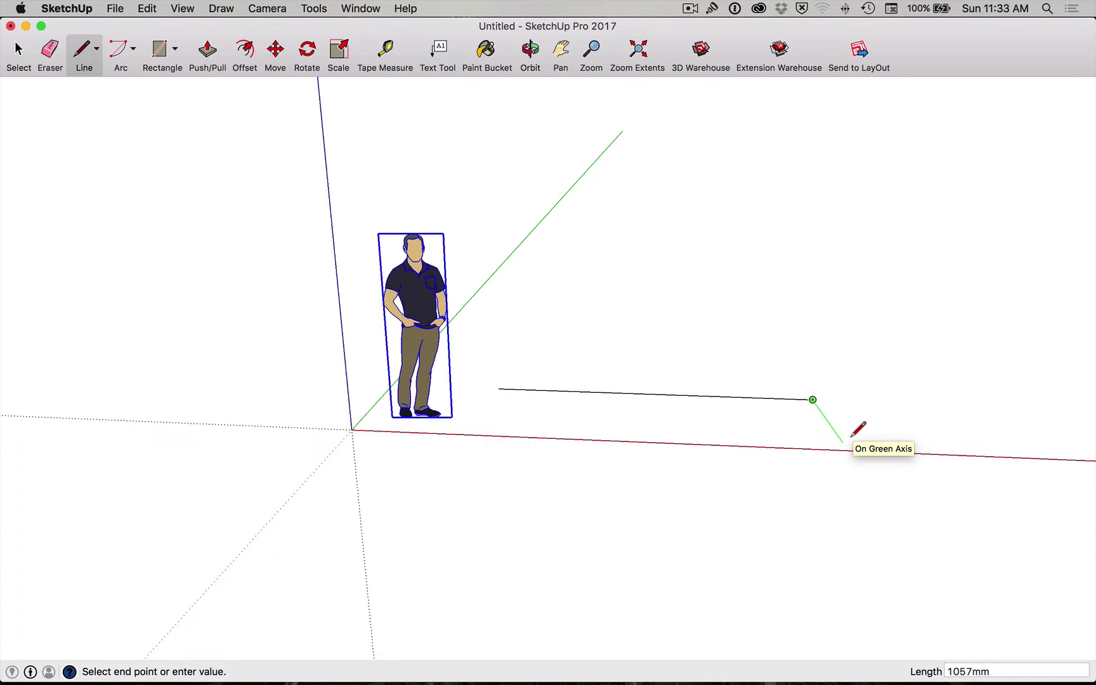
key(super+z)
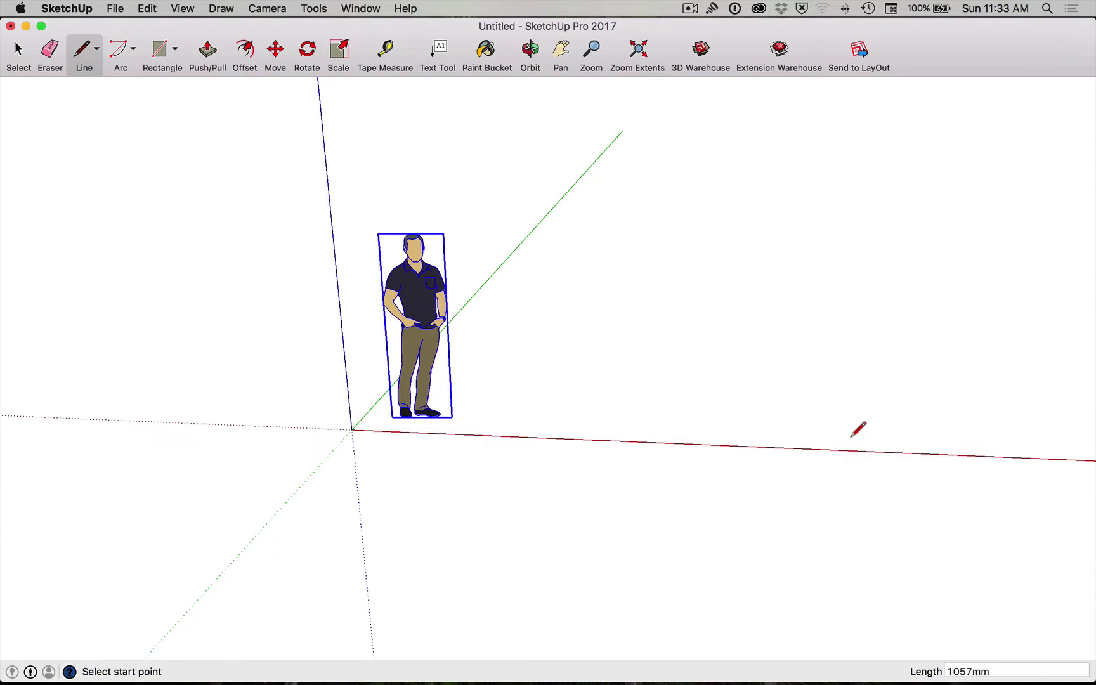
click(536, 400)
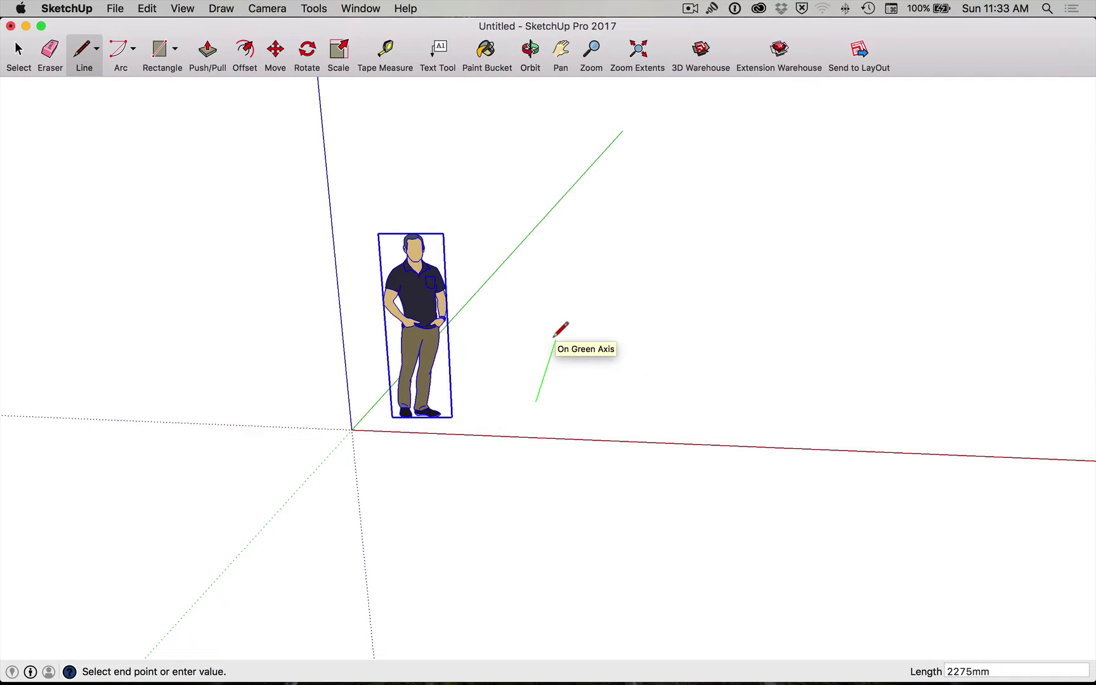
key(Up)
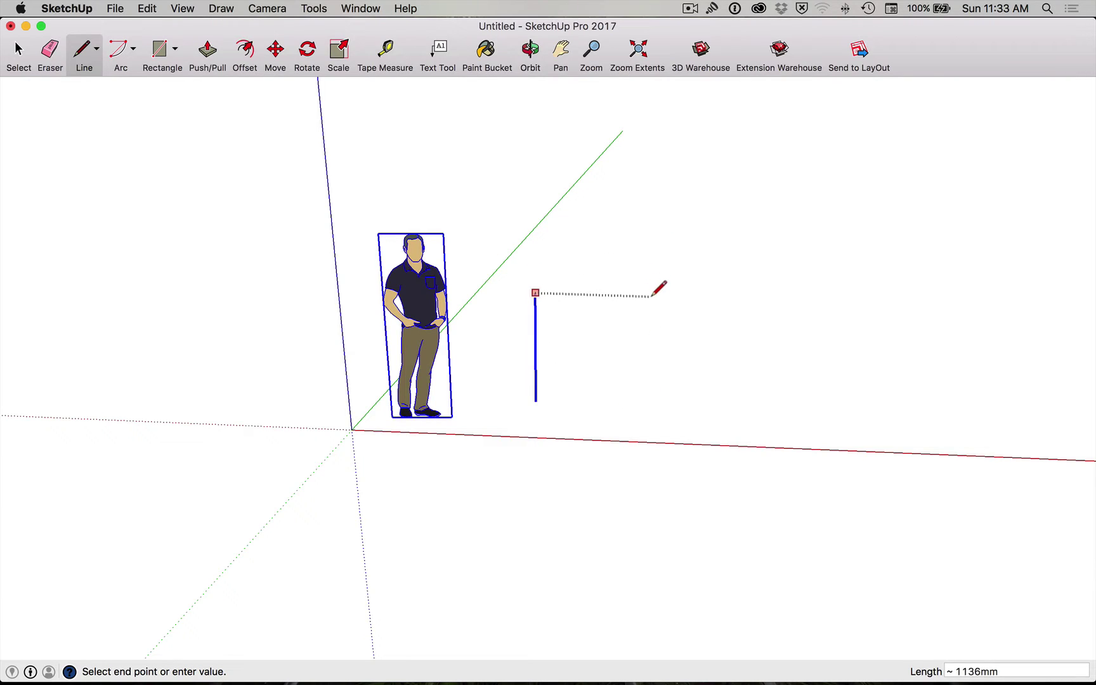
key(Left)
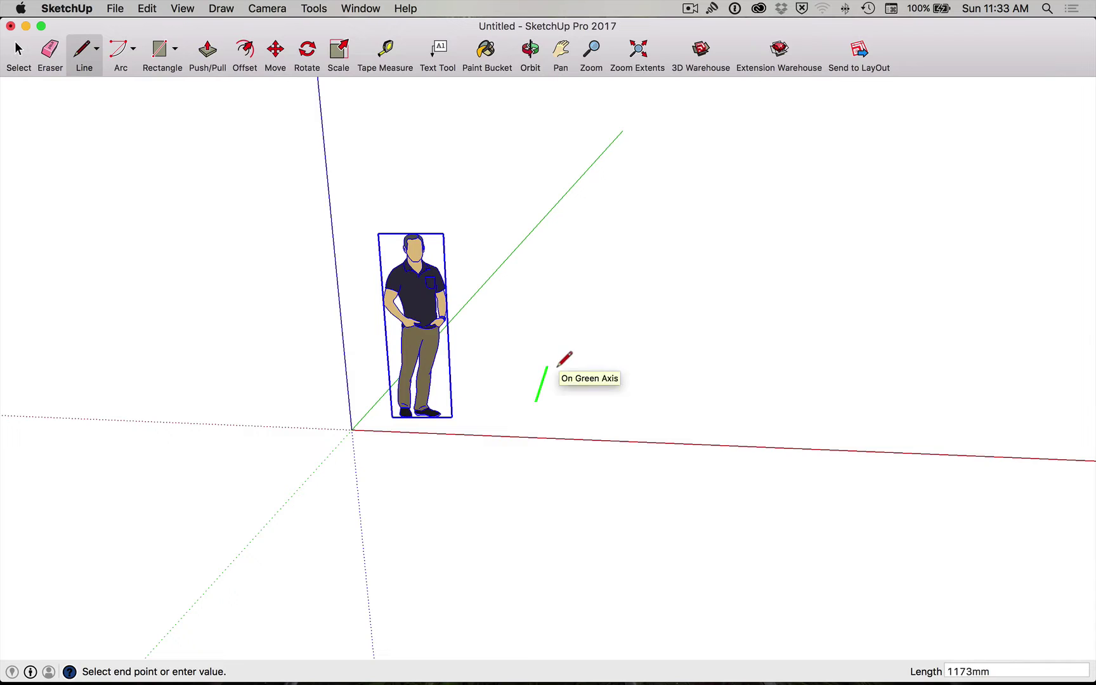
key(Up)
key(Right)
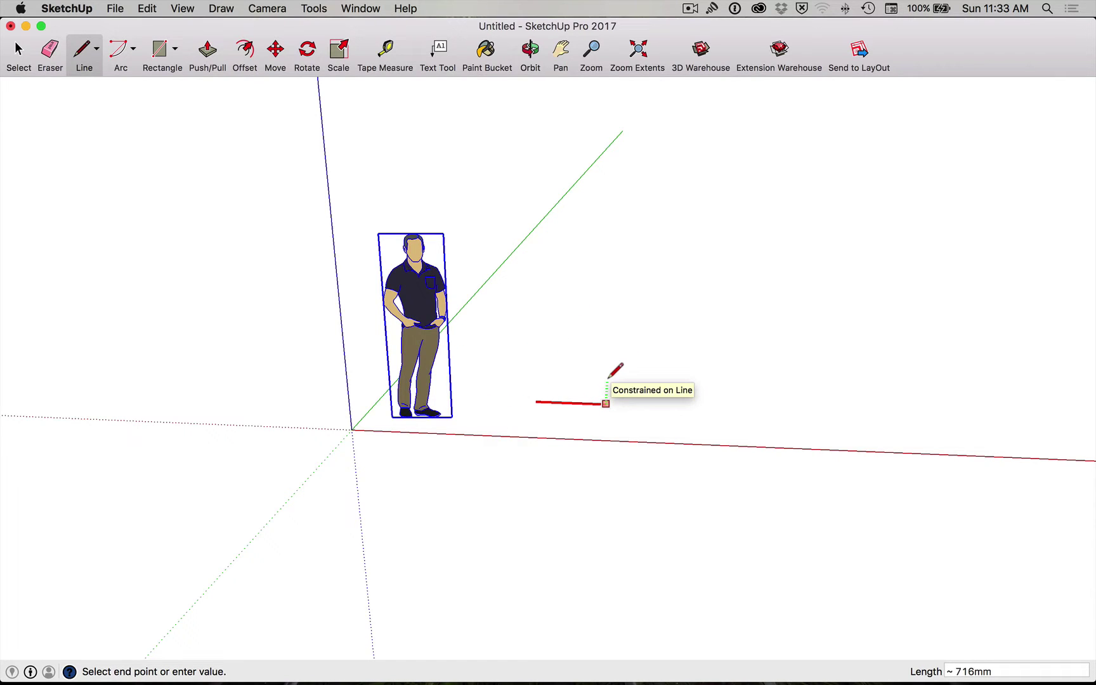
key(Escape)
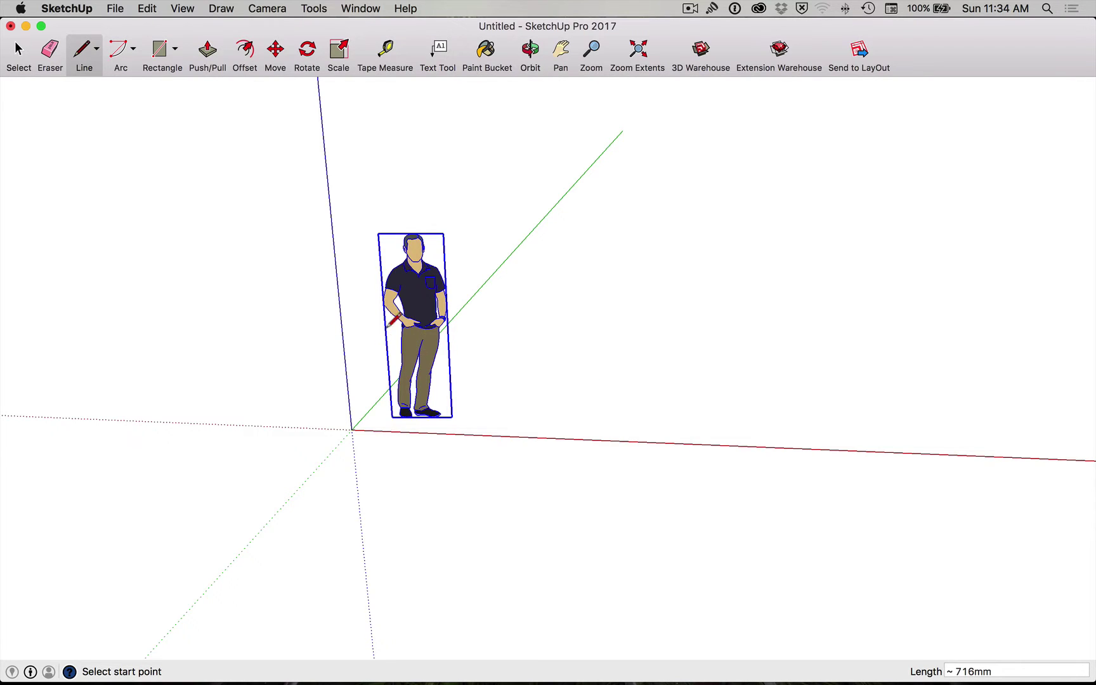
scroll(403, 308, up, 10)
scroll(403, 309, up, 3)
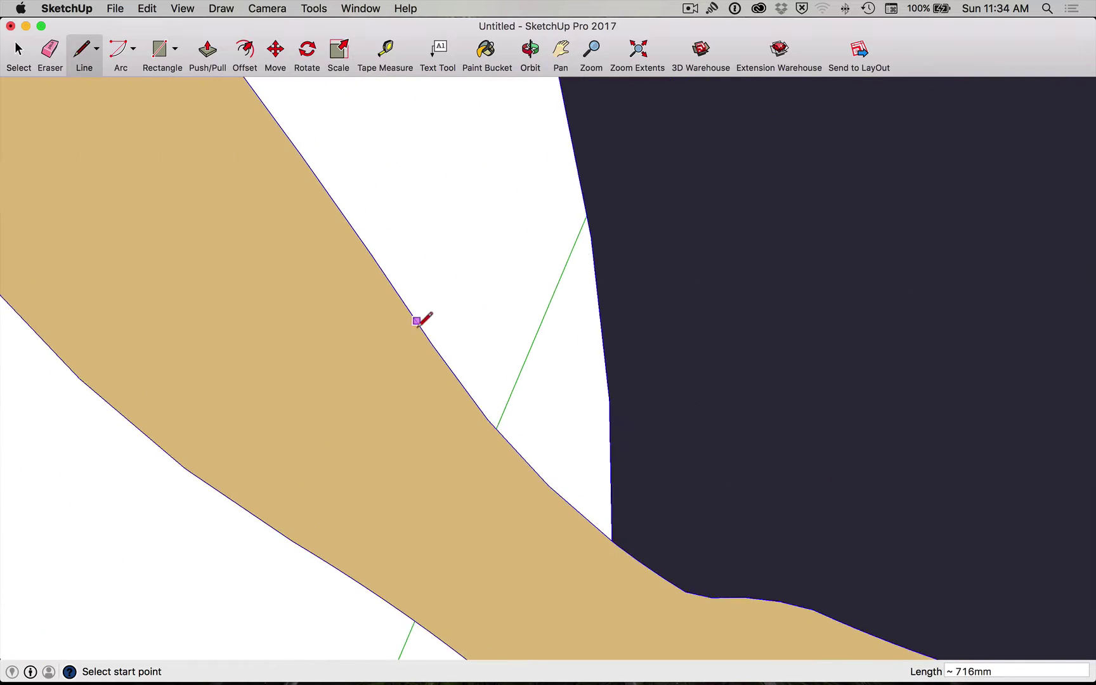
scroll(1009, 270, up, 5)
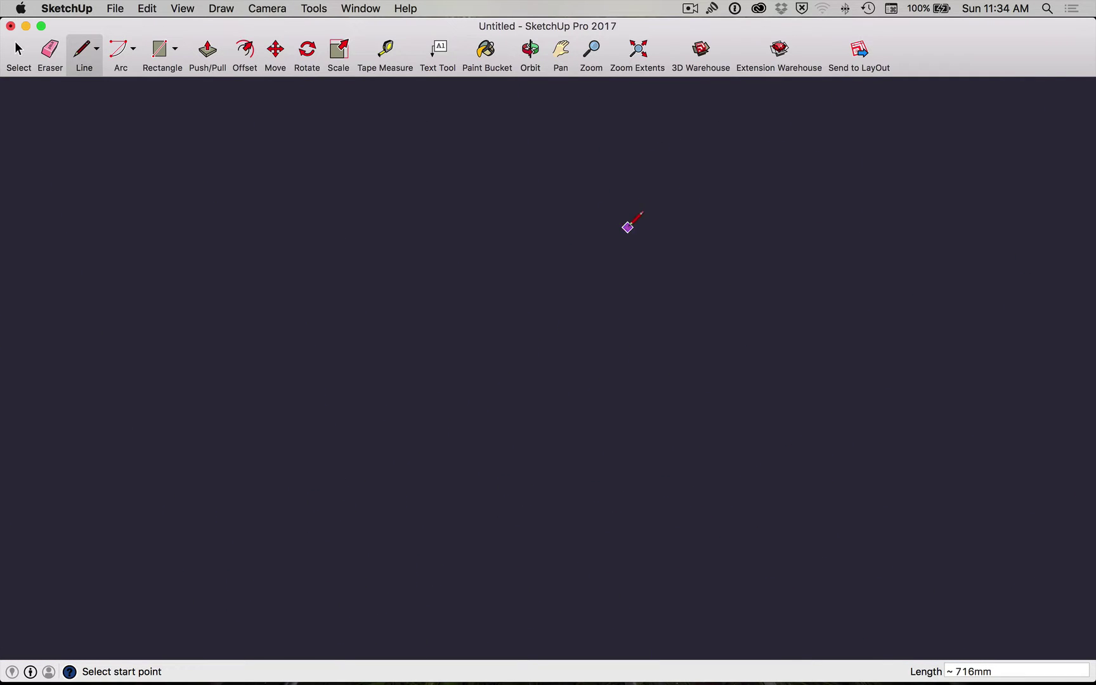
key(o)
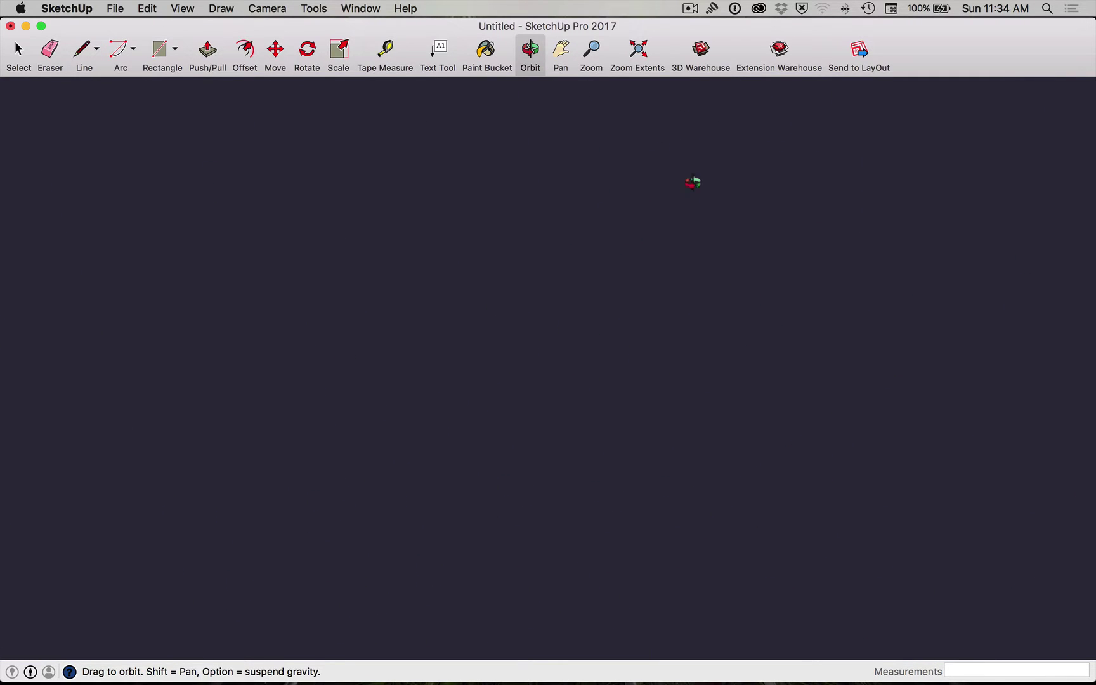
click(639, 51)
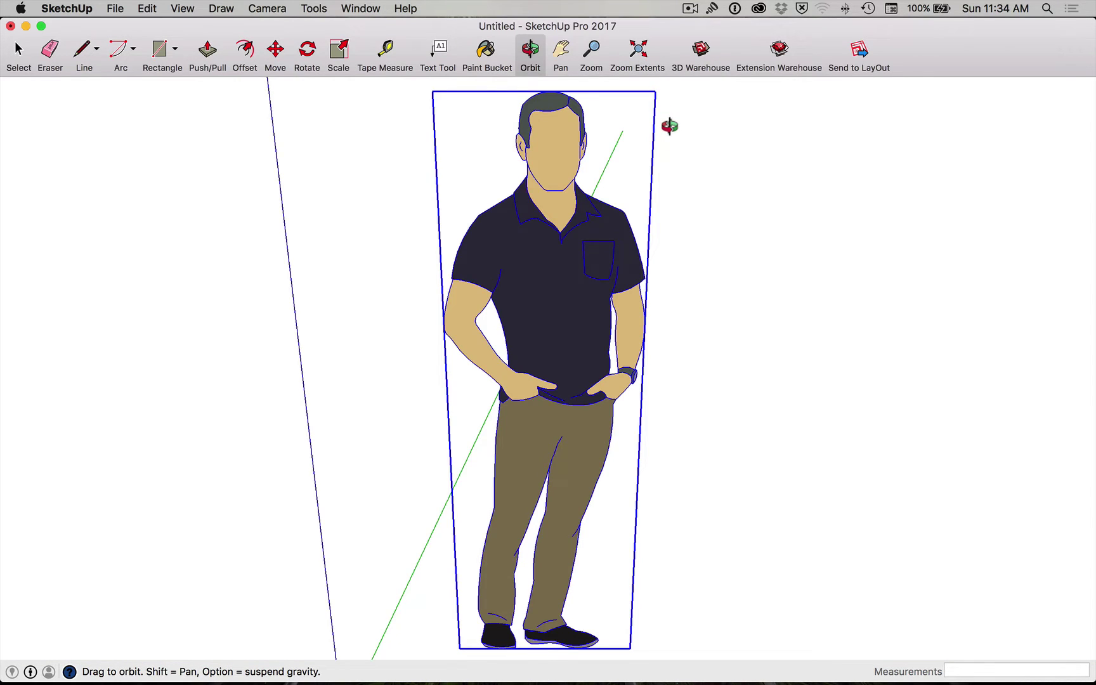
scroll(669, 125, down, 10)
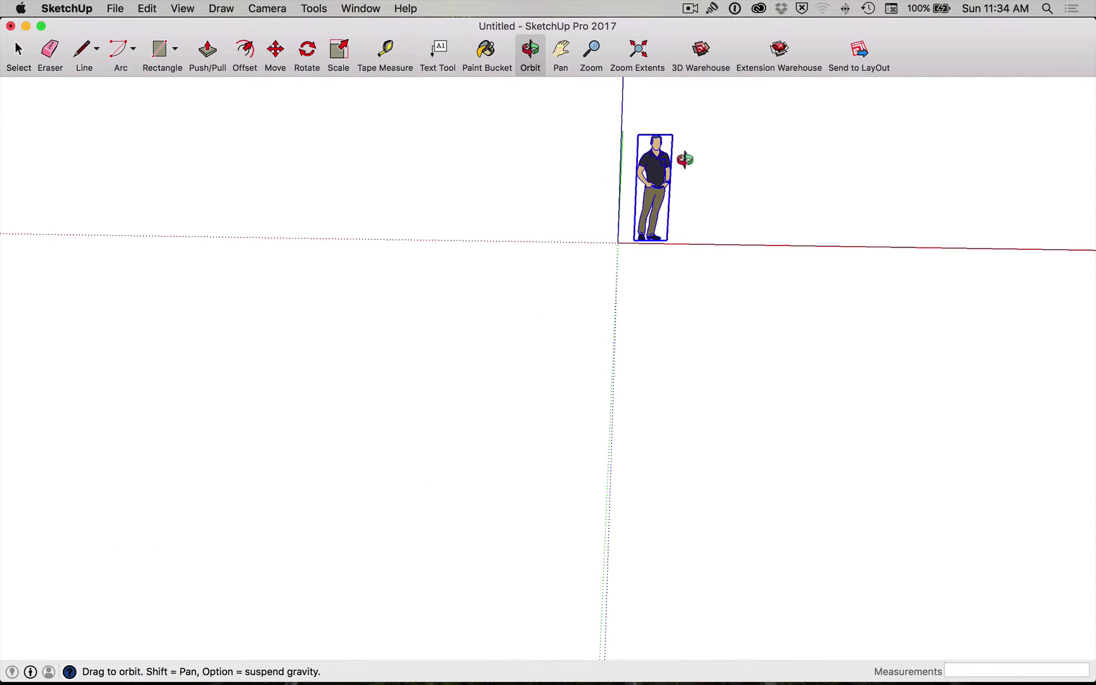
key(r)
click(707, 177)
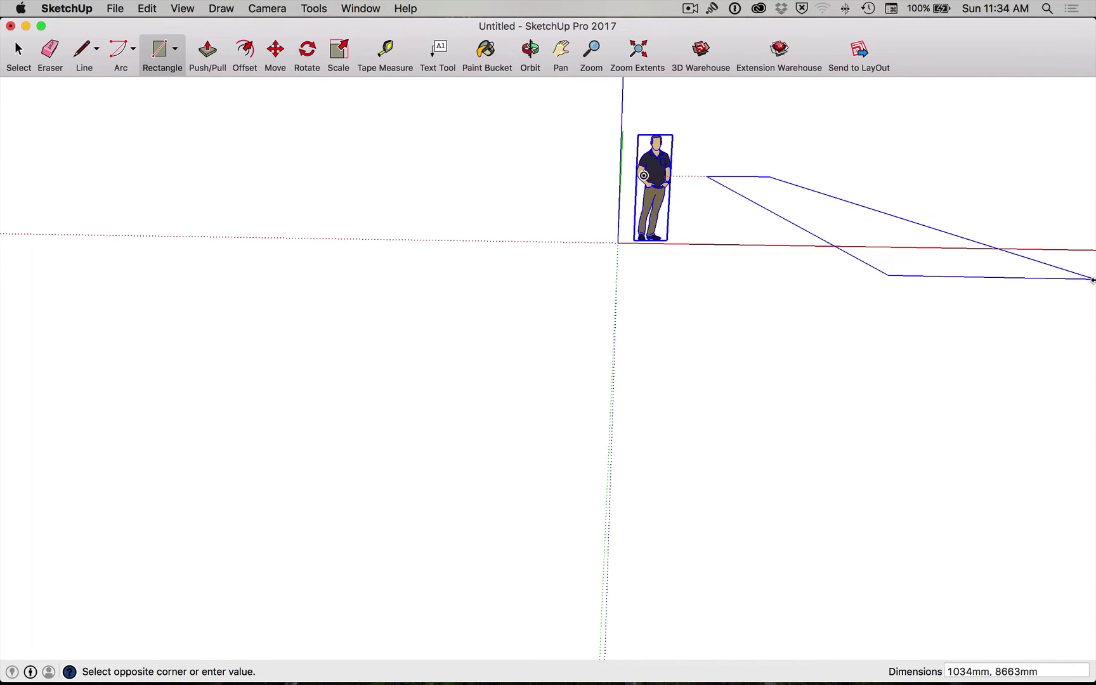
click(1091, 279)
scroll(653, 188, up, 8)
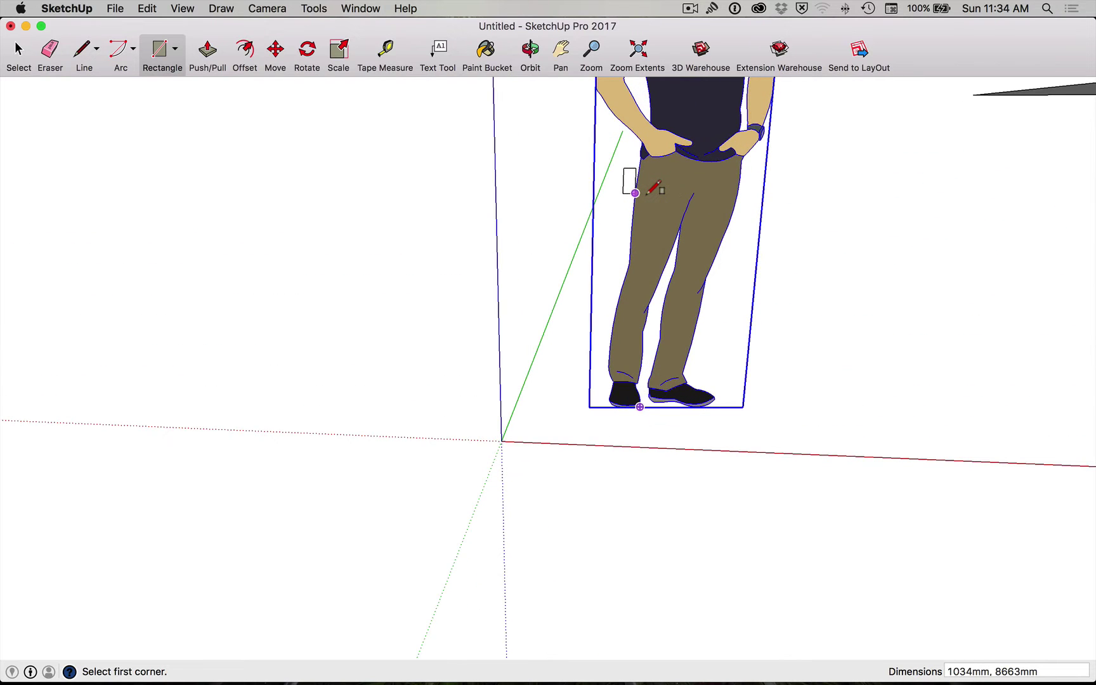
click(636, 54)
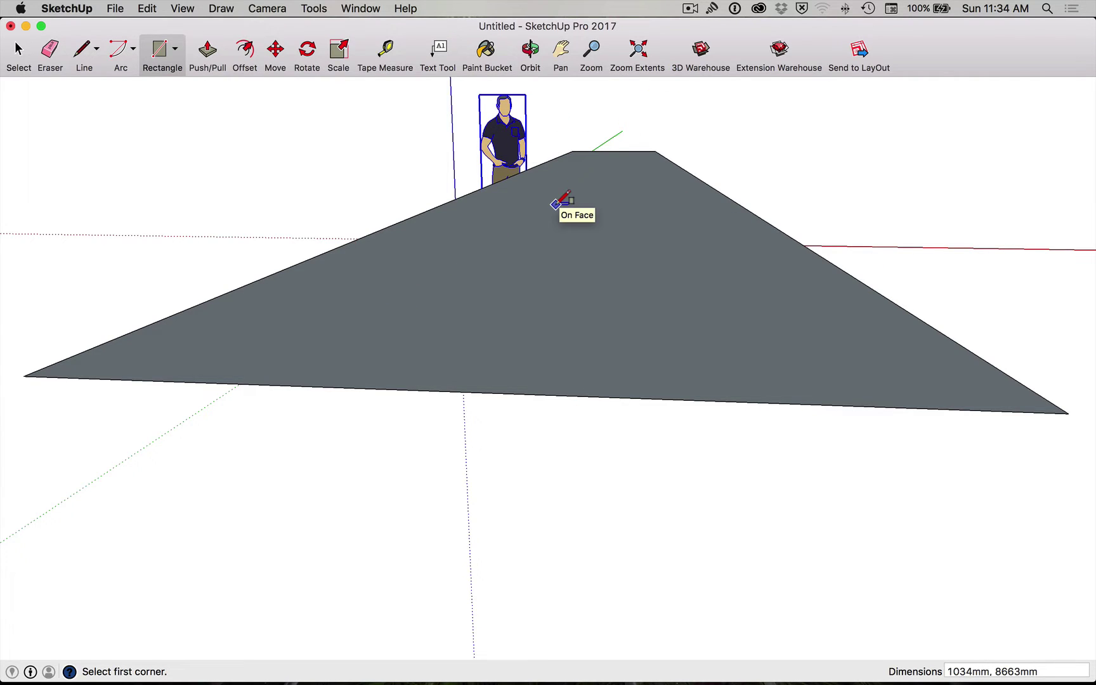
key(super+z)
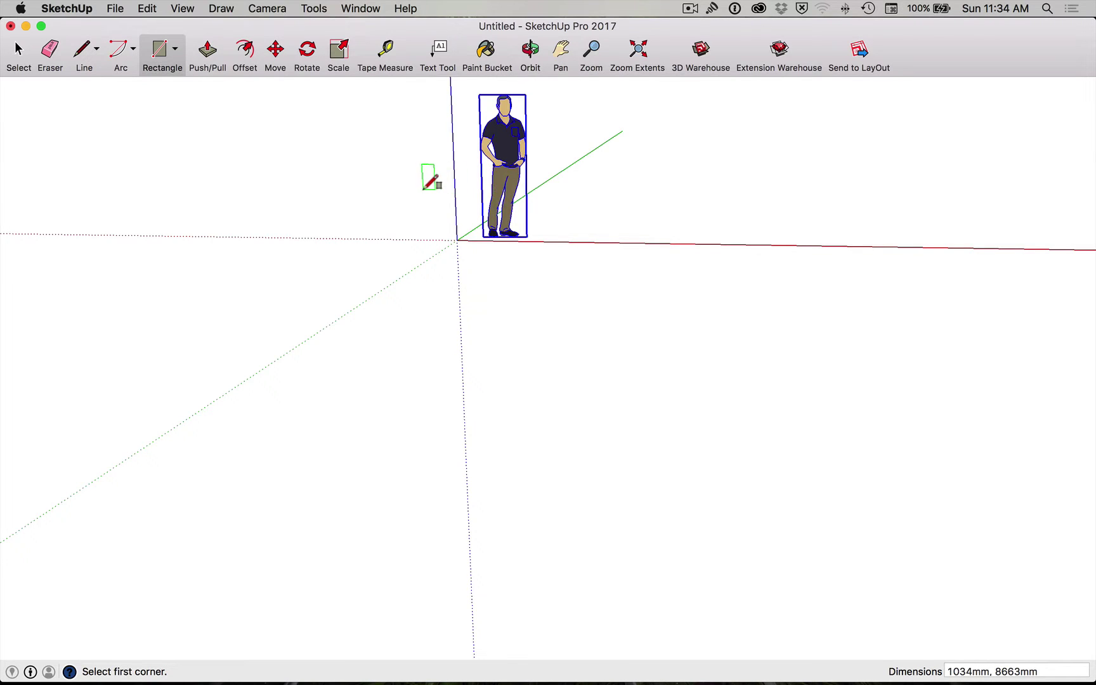
scroll(430, 183, up, 2)
scroll(429, 183, down, 2)
scroll(429, 183, up, 2)
scroll(429, 183, down, 1)
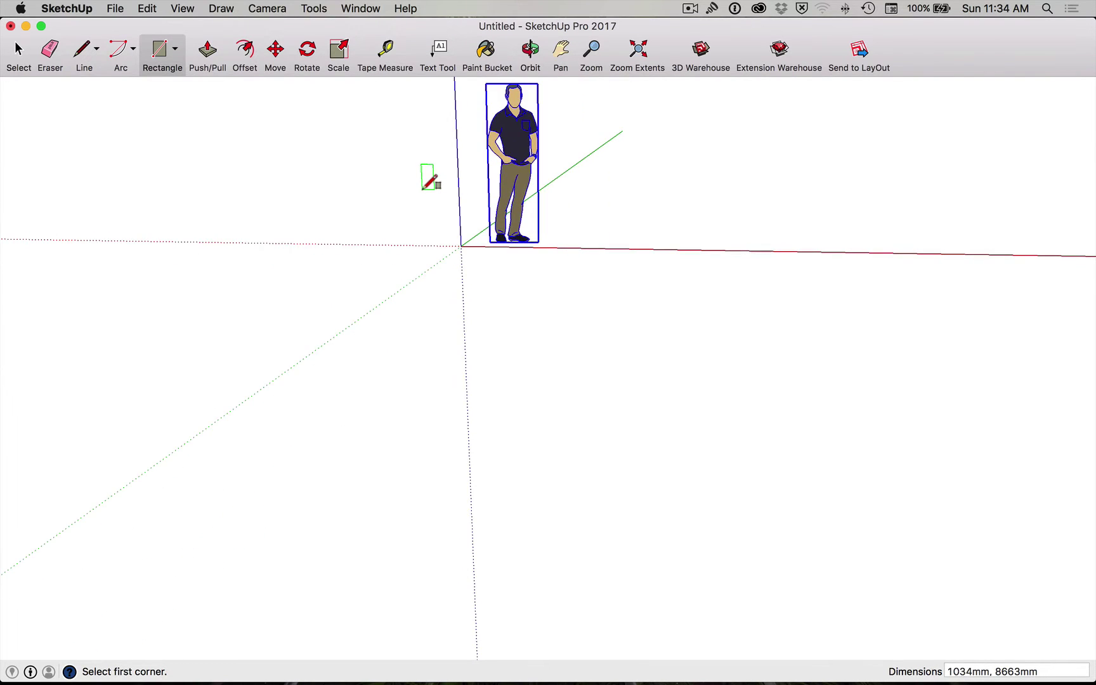
scroll(429, 182, up, 2)
scroll(430, 182, down, 5)
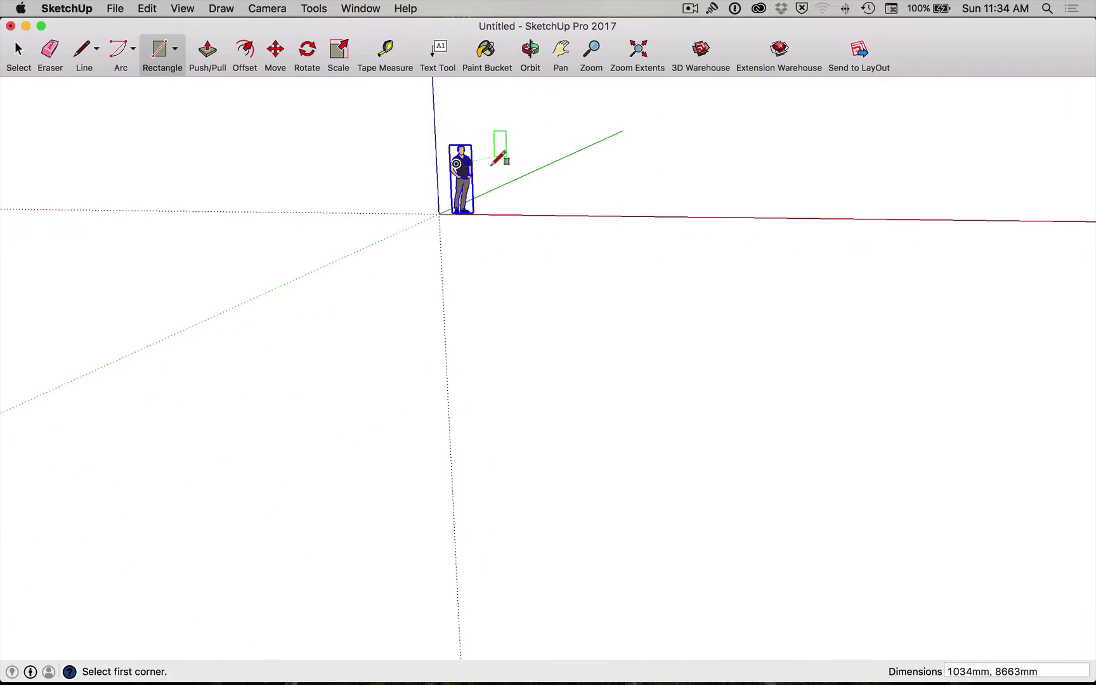
scroll(462, 148, up, 3)
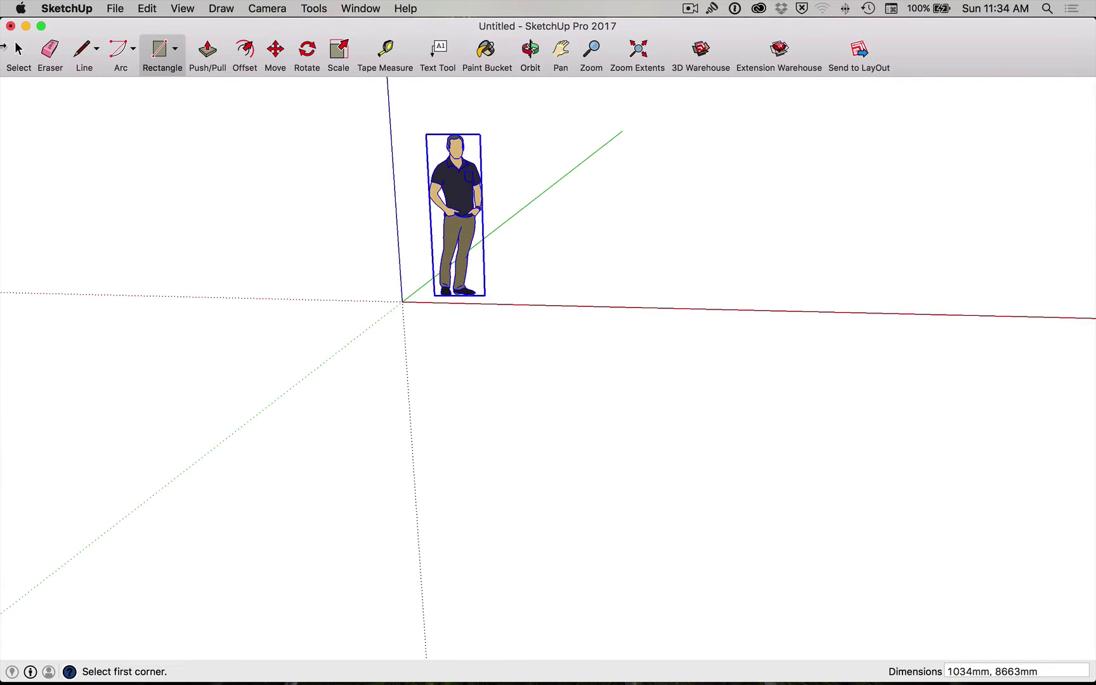
click(21, 54)
scroll(470, 144, up, 2)
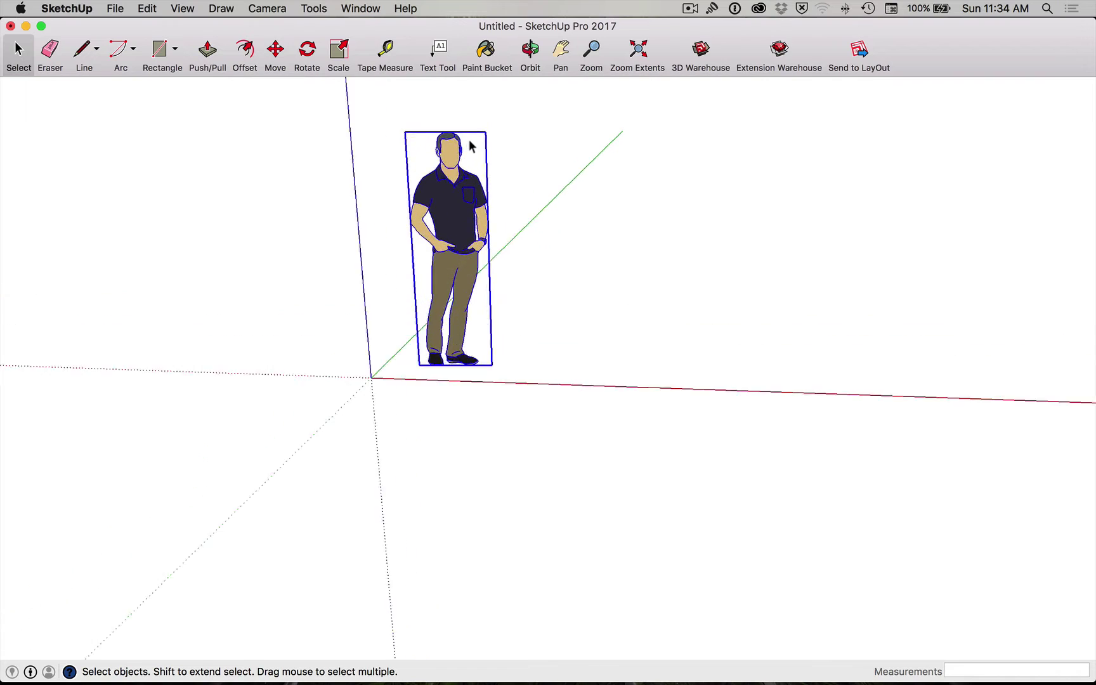
scroll(469, 144, down, 1)
scroll(469, 145, up, 5)
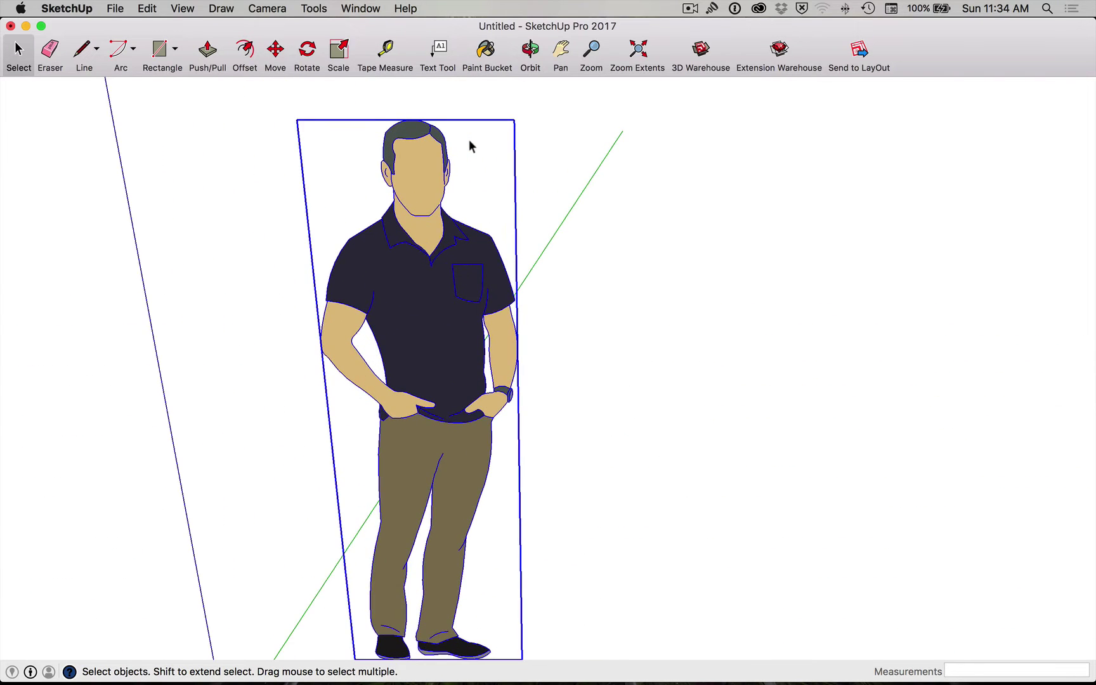
scroll(469, 143, down, 2)
scroll(460, 475, up, 6)
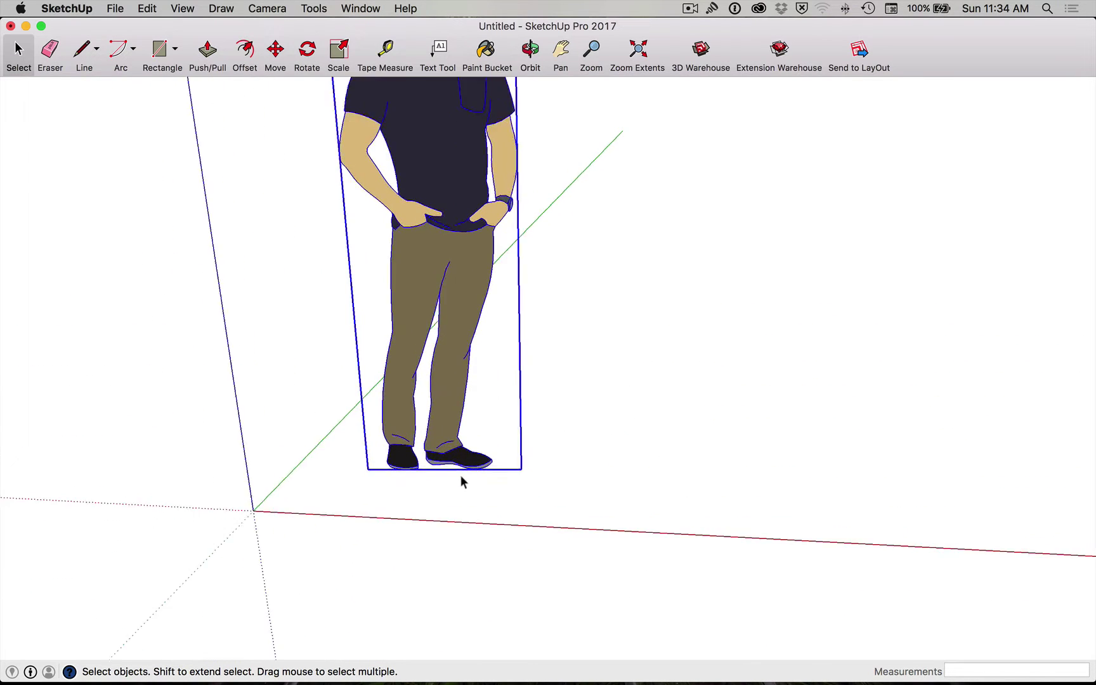
scroll(465, 457, up, 2)
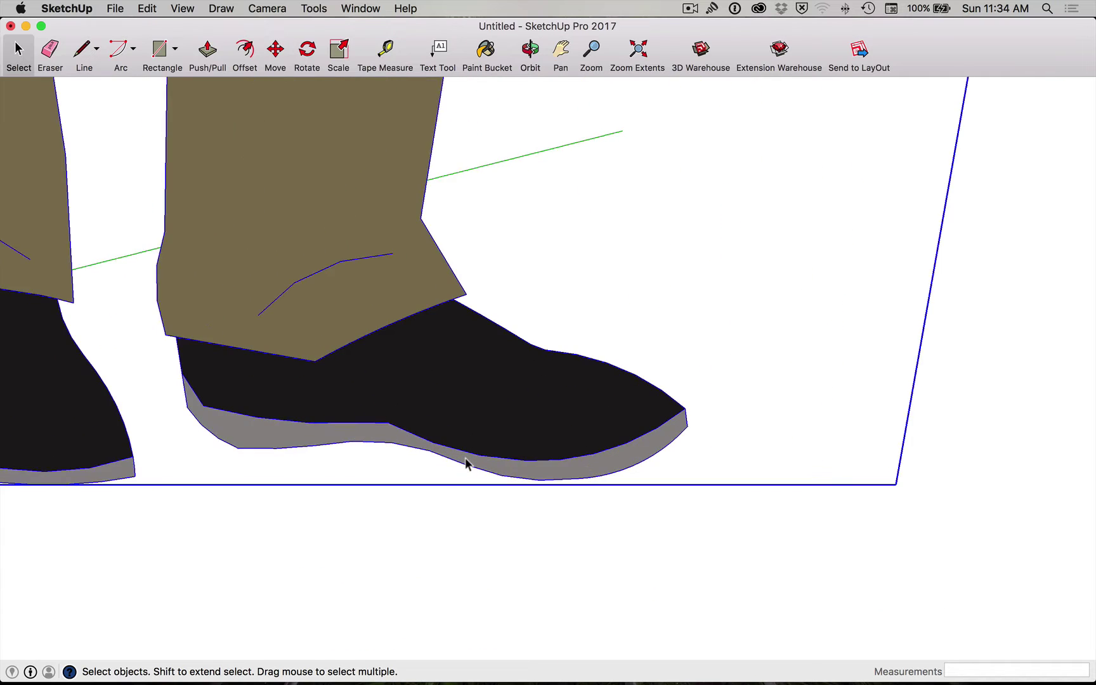
scroll(464, 457, down, 7)
scroll(465, 470, down, 3)
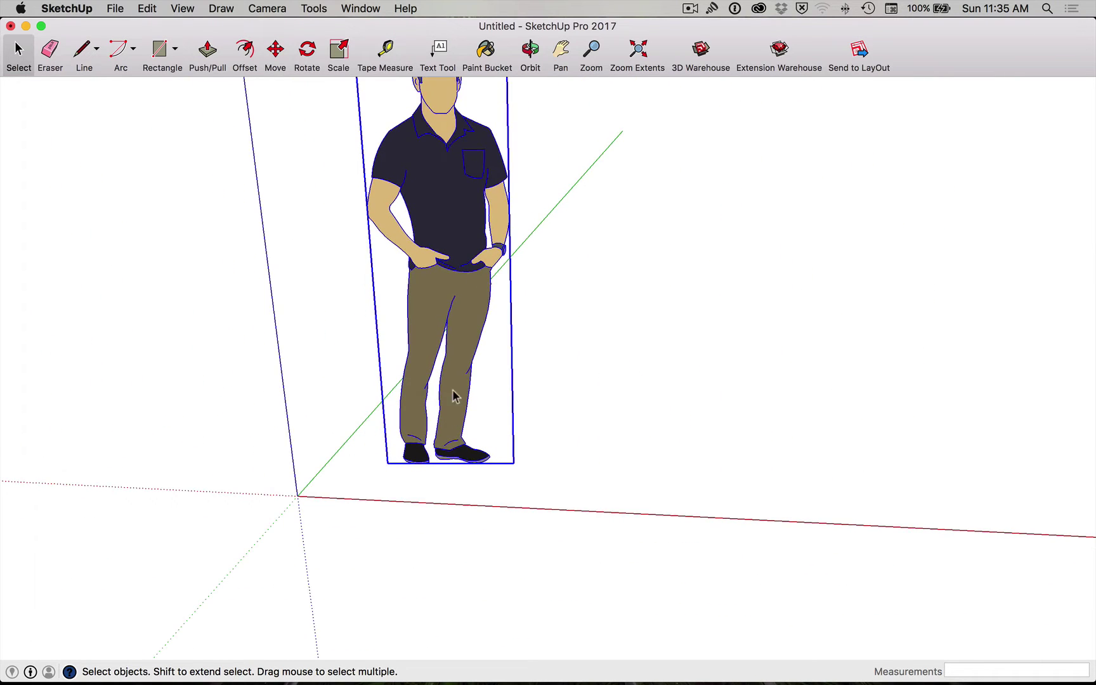
scroll(465, 171, up, 5)
scroll(465, 170, up, 2)
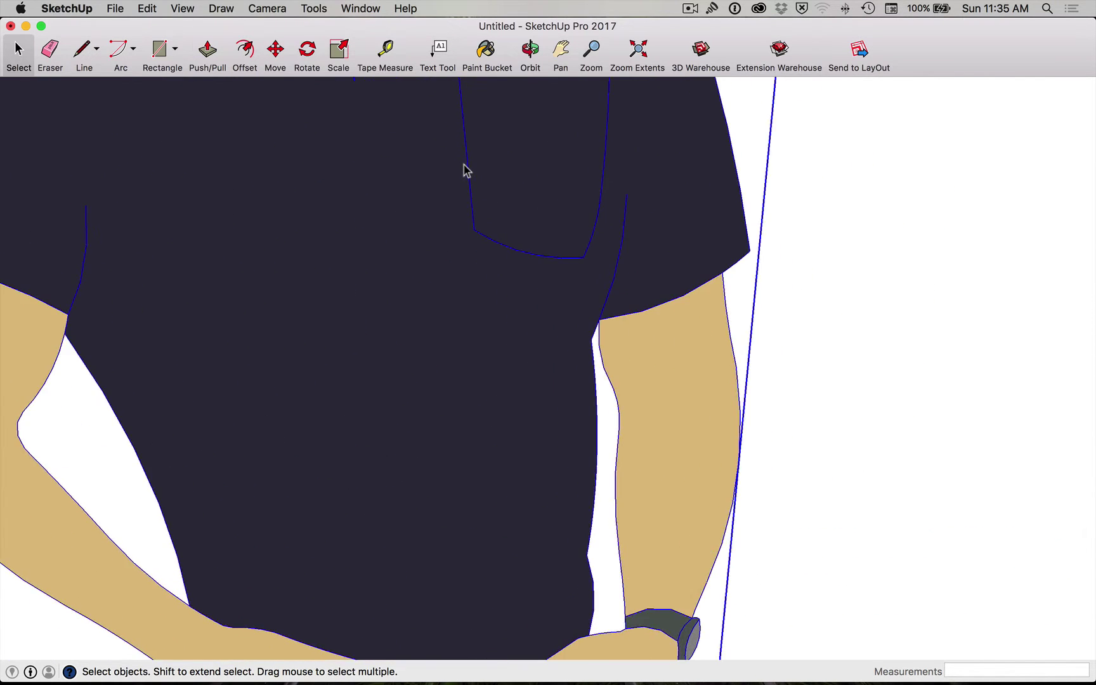
scroll(464, 188, down, 8)
scroll(469, 208, down, 2)
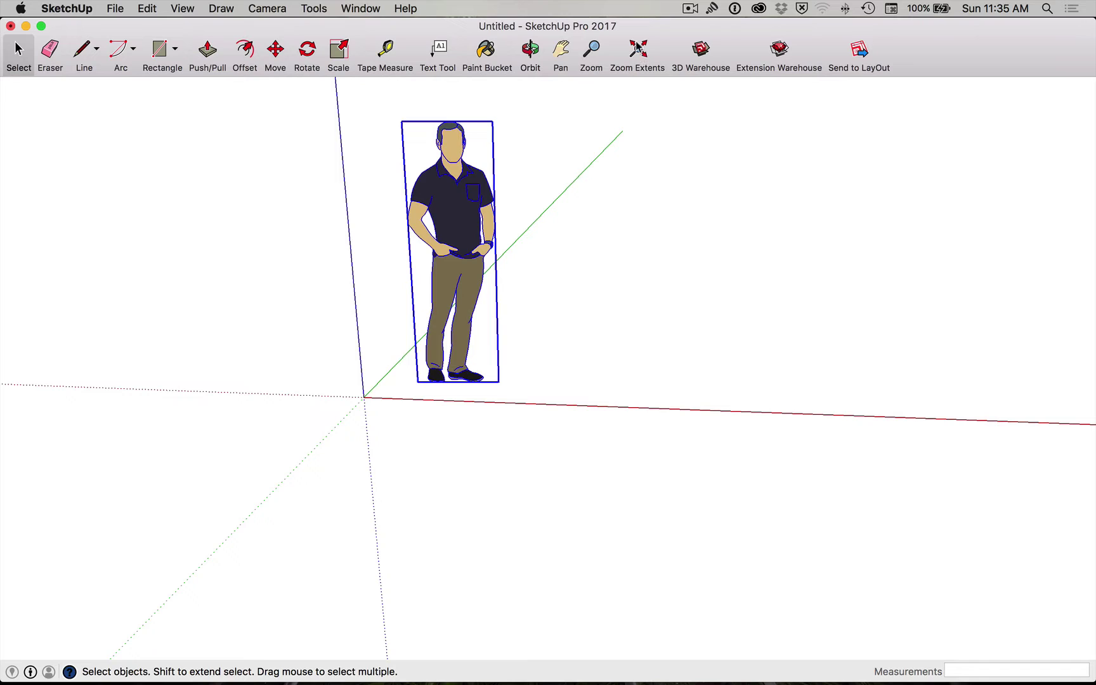
click(529, 53)
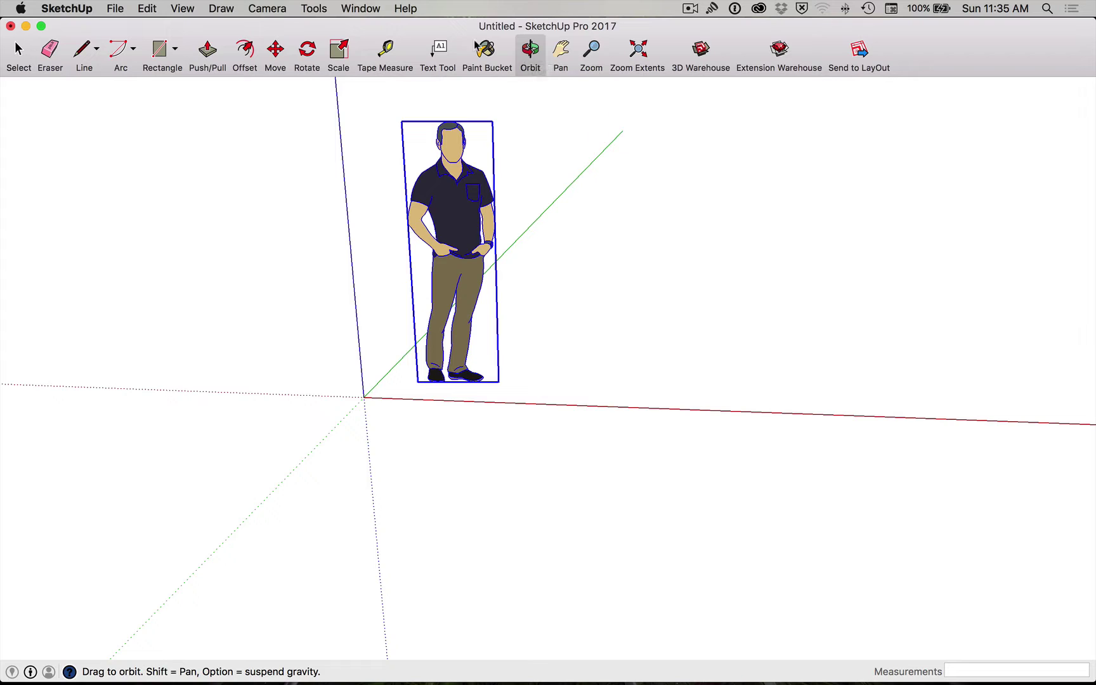
- Show the Large Tool Set palette via View > Tool Palettes, then reopen the View menu
click(183, 8)
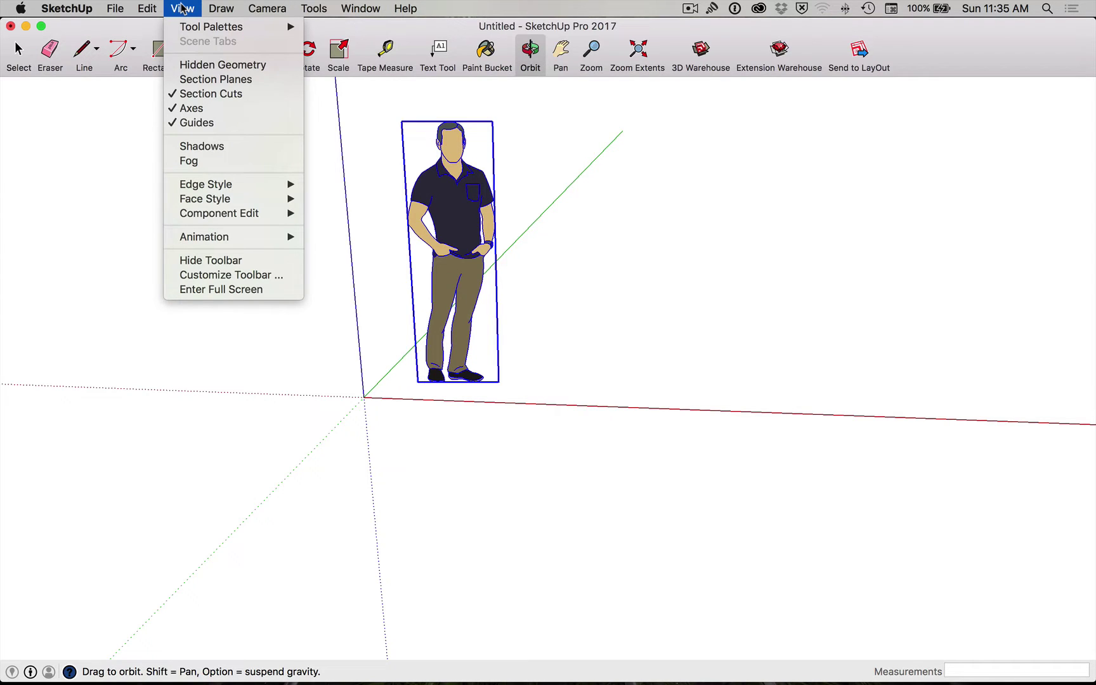
mouse_move(194, 29)
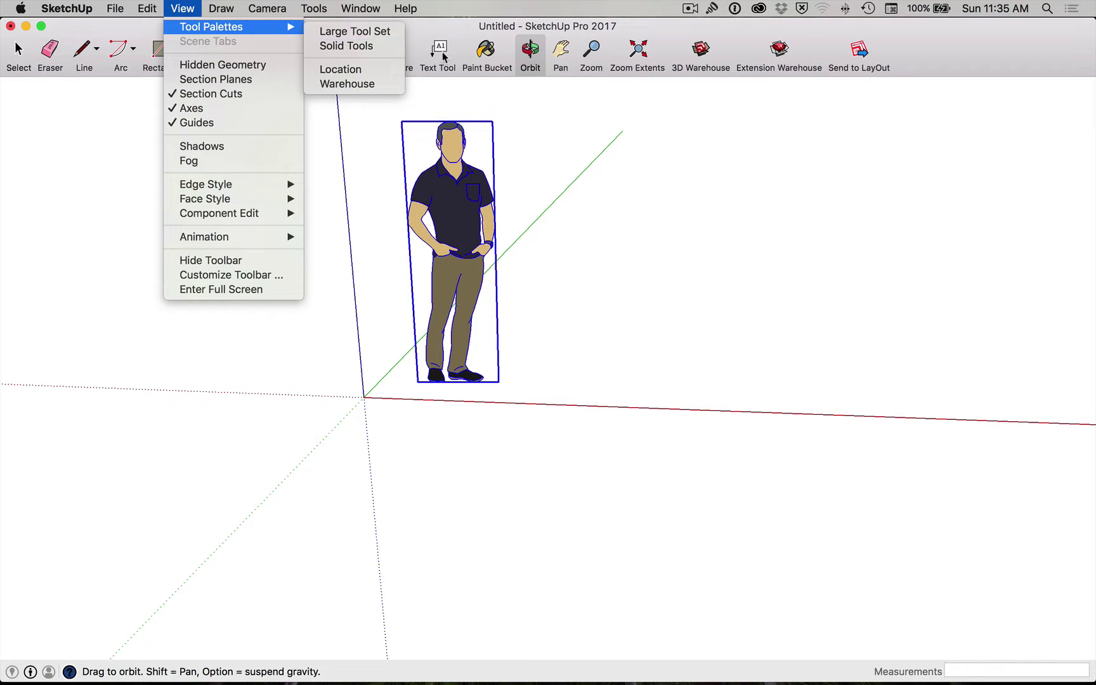
click(369, 36)
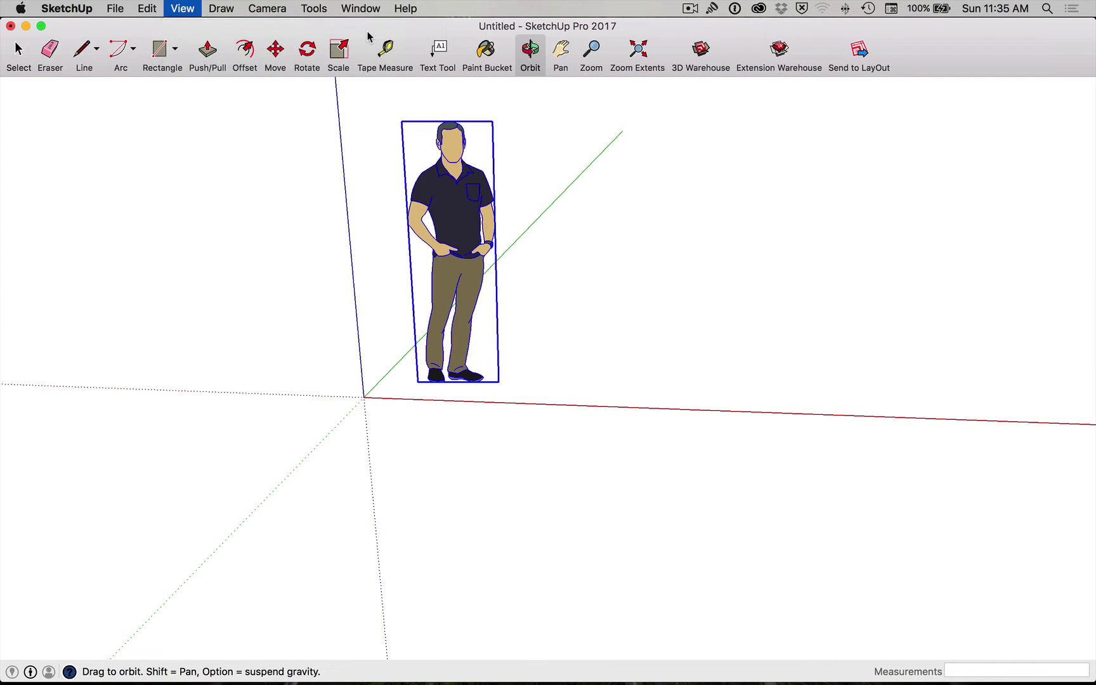
click(192, 16)
mouse_move(205, 27)
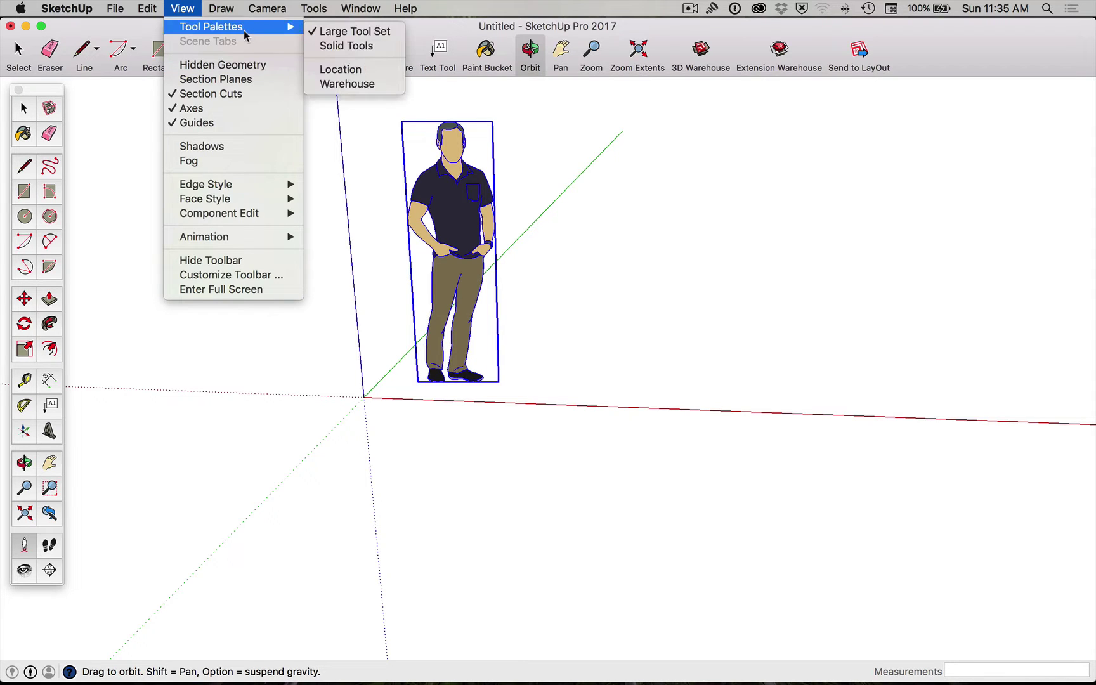
- In Customize Toolbar, add Standard Views and remove all the default tools
click(254, 277)
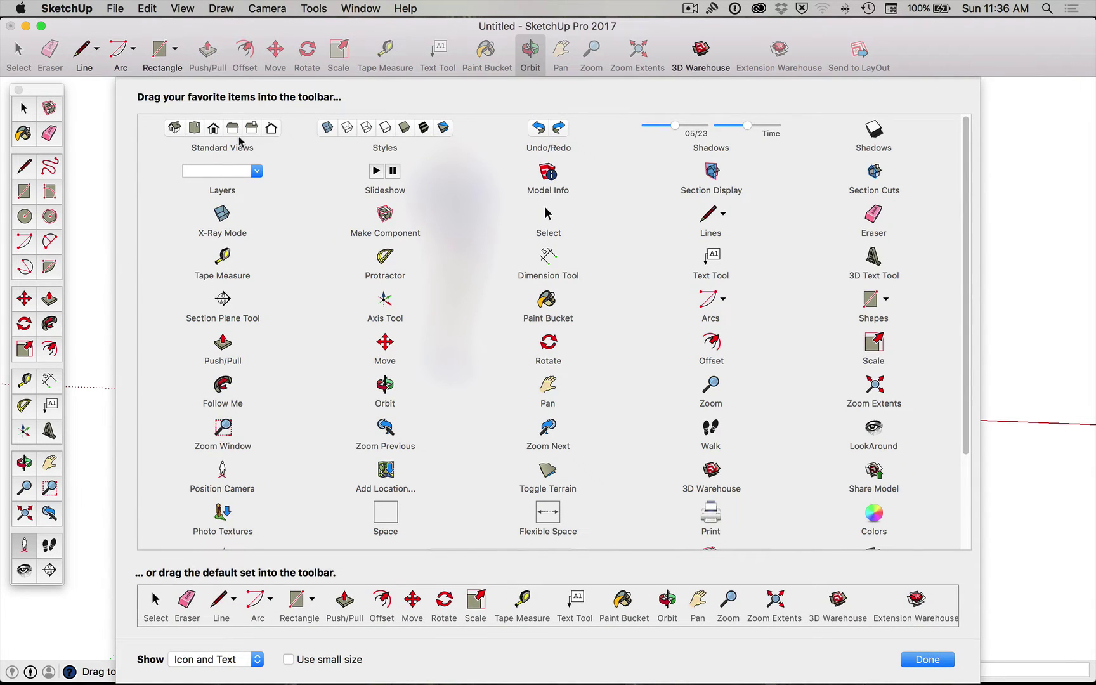
drag(240, 131, 486, 151)
mouse_move(307, 51)
mouse_down()
mouse_move(373, 168)
mouse_move(300, 55)
mouse_up()
drag(236, 127, 982, 51)
drag(384, 129, 1013, 38)
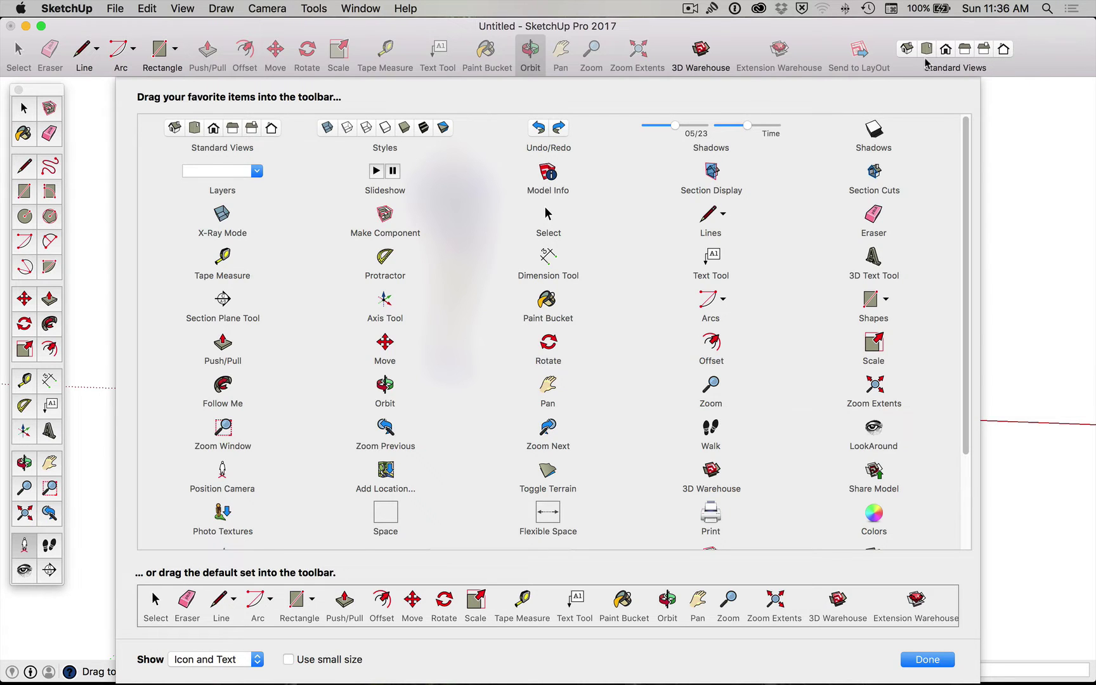
drag(275, 51, 260, 153)
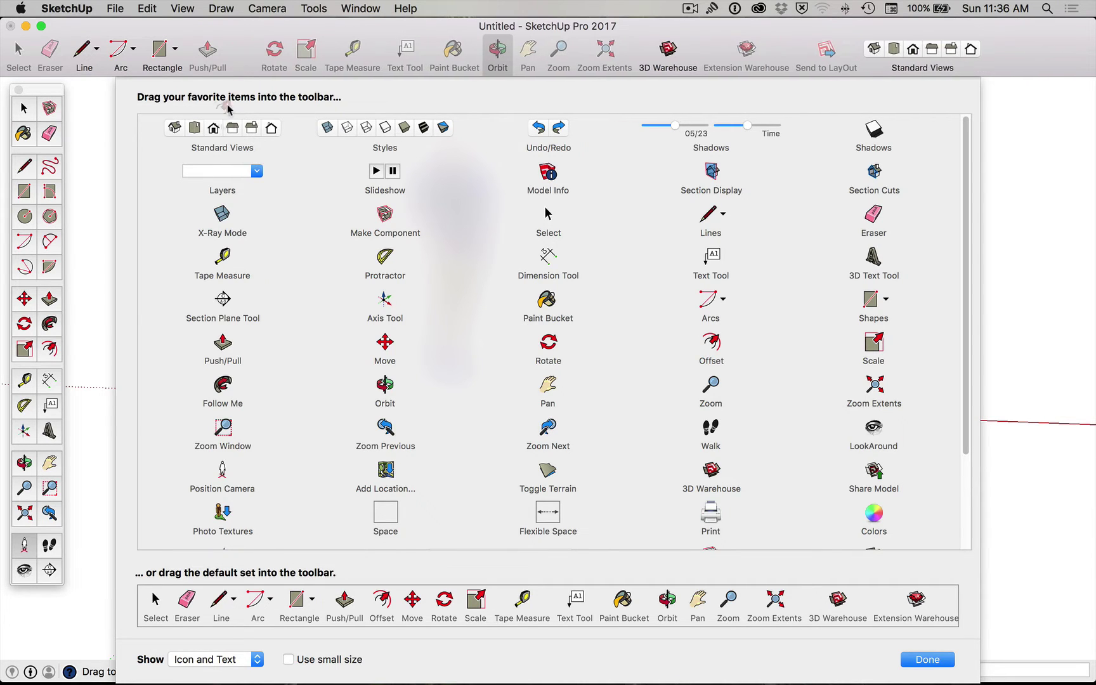
mouse_move(249, 51)
mouse_down()
mouse_move(228, 105)
mouse_move(219, 106)
mouse_move(222, 81)
mouse_move(193, 105)
mouse_move(222, 106)
mouse_move(203, 102)
mouse_up()
drag(163, 51, 133, 95)
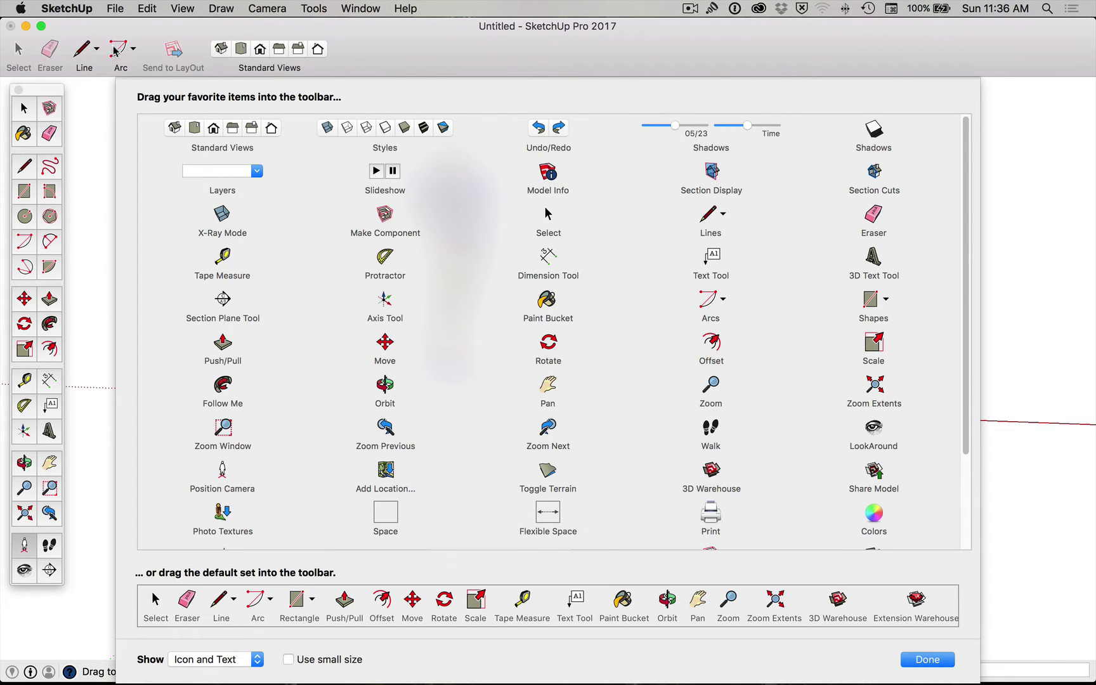
drag(84, 51, 82, 95)
drag(18, 48, 70, 98)
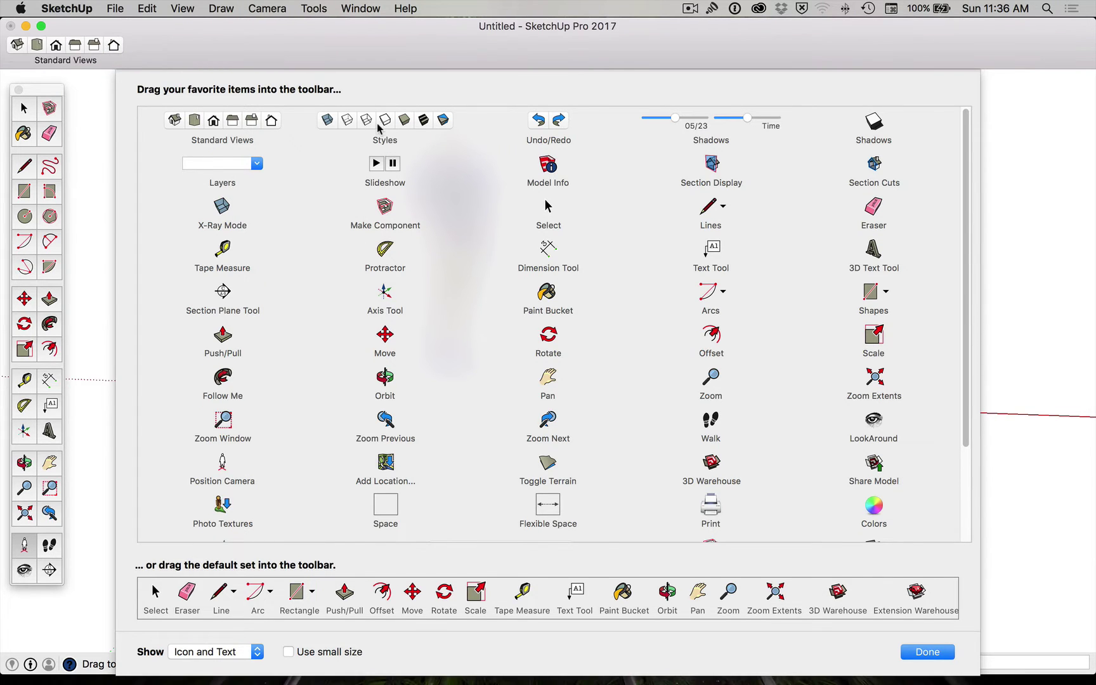
- Add the Styles, Shadows and Section Display sets beside Standard Views
drag(379, 127, 279, 51)
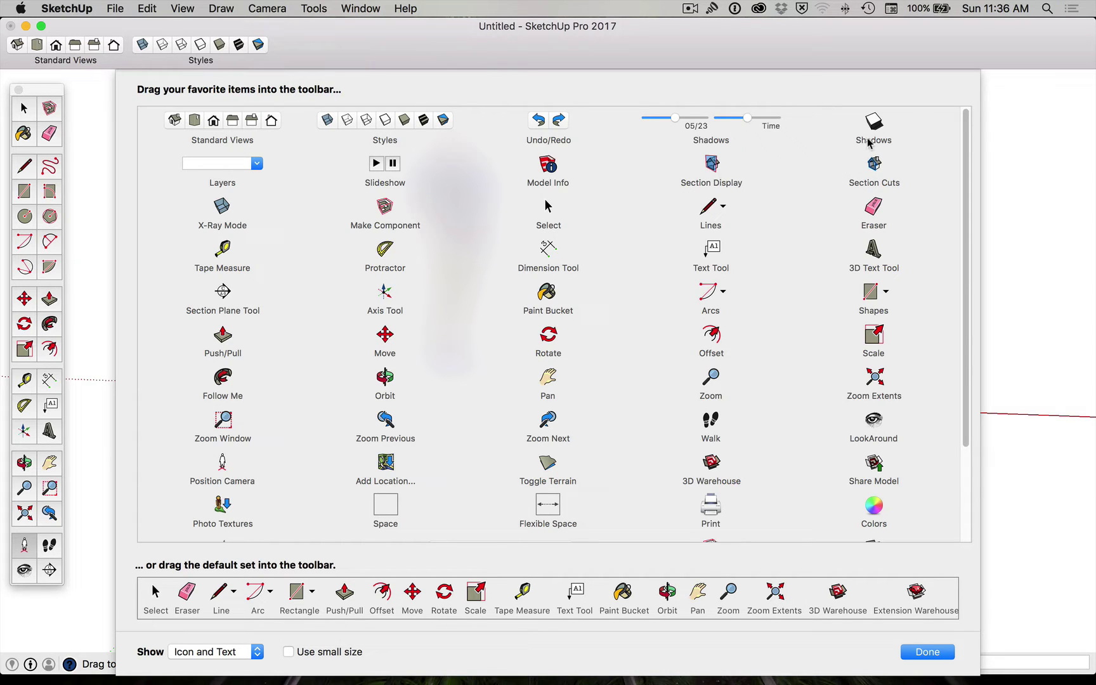
drag(766, 125, 414, 51)
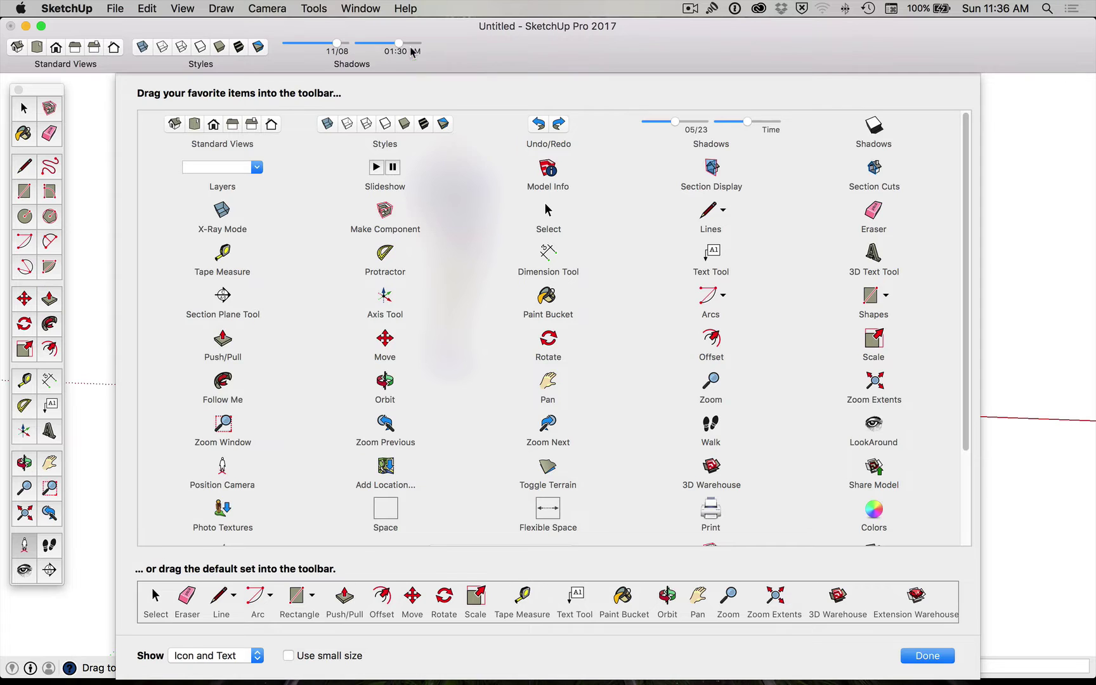
drag(878, 143, 476, 60)
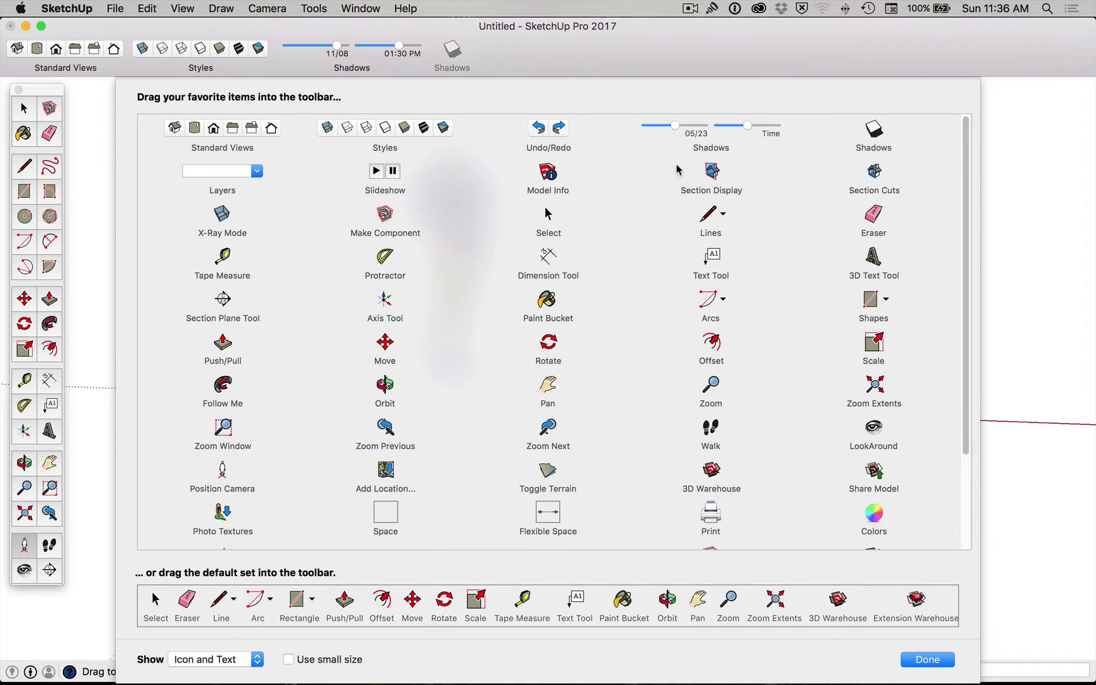
drag(705, 170, 526, 60)
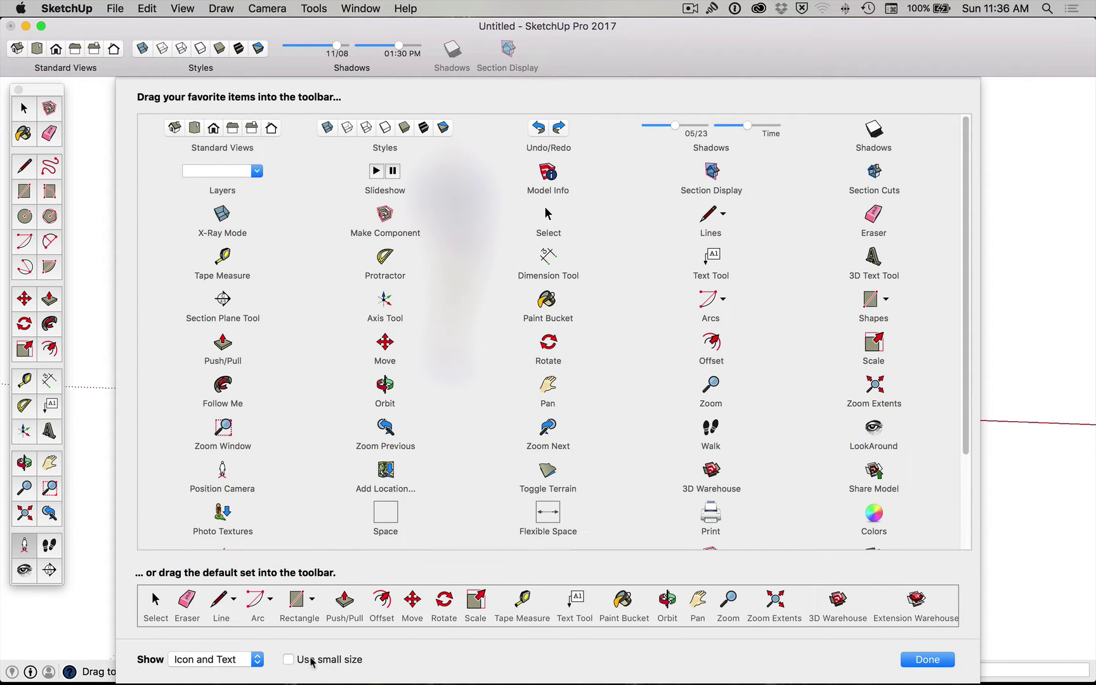
- Keep full-size icons and unchanged label display, then finish customising with Done
click(288, 659)
click(289, 659)
click(289, 660)
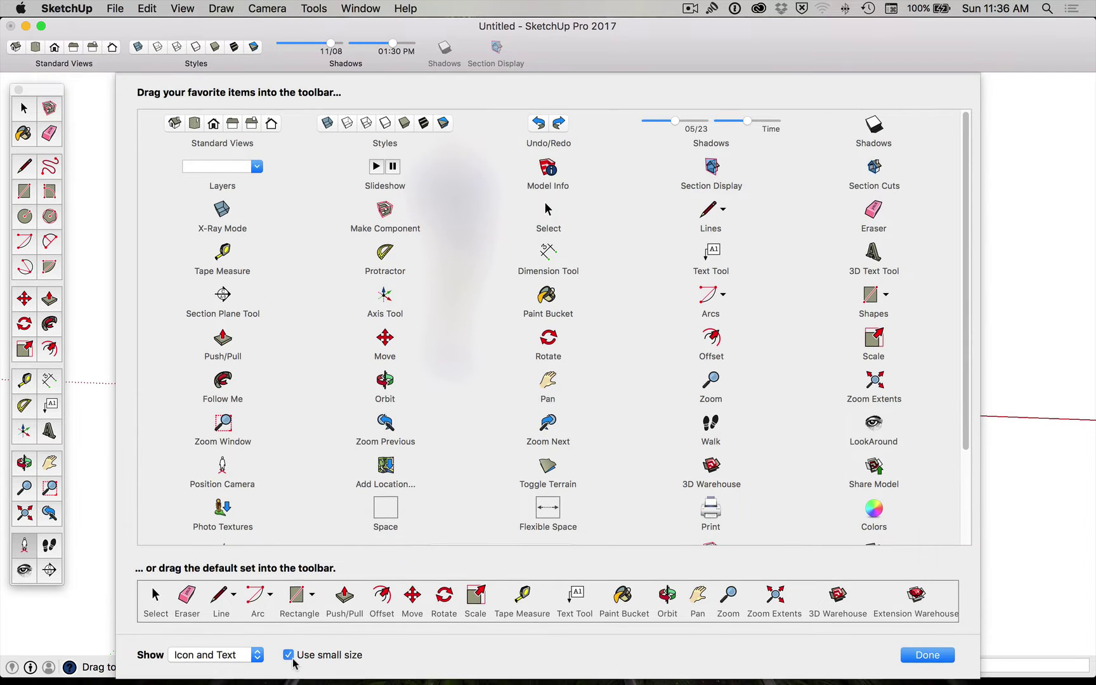
click(289, 659)
click(260, 660)
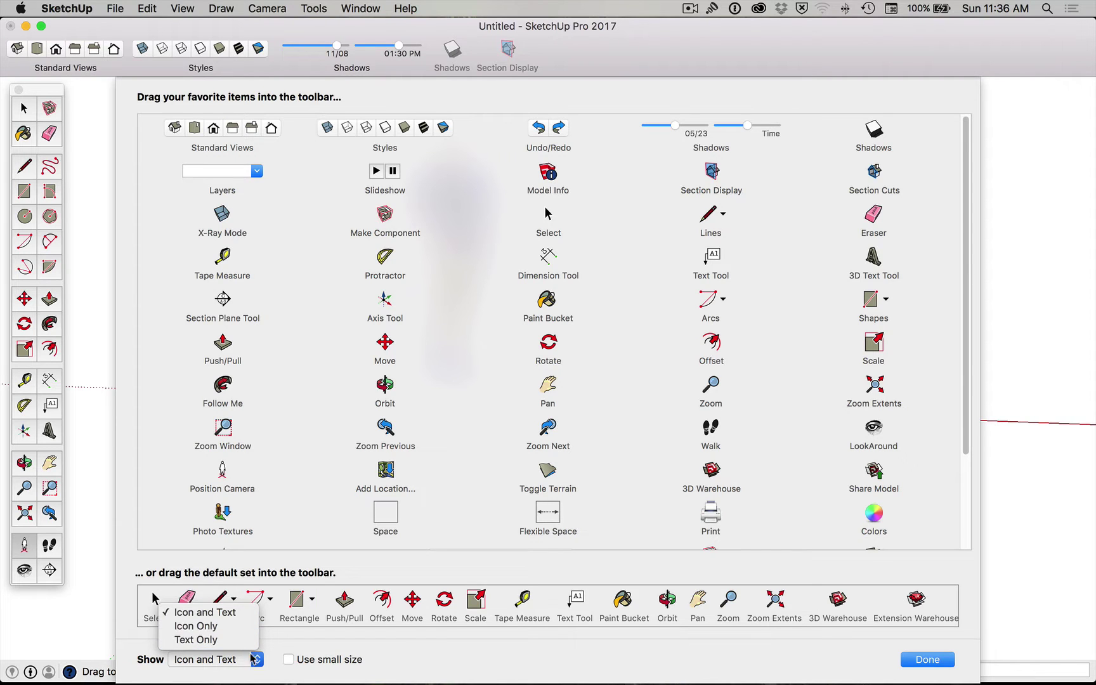
click(433, 659)
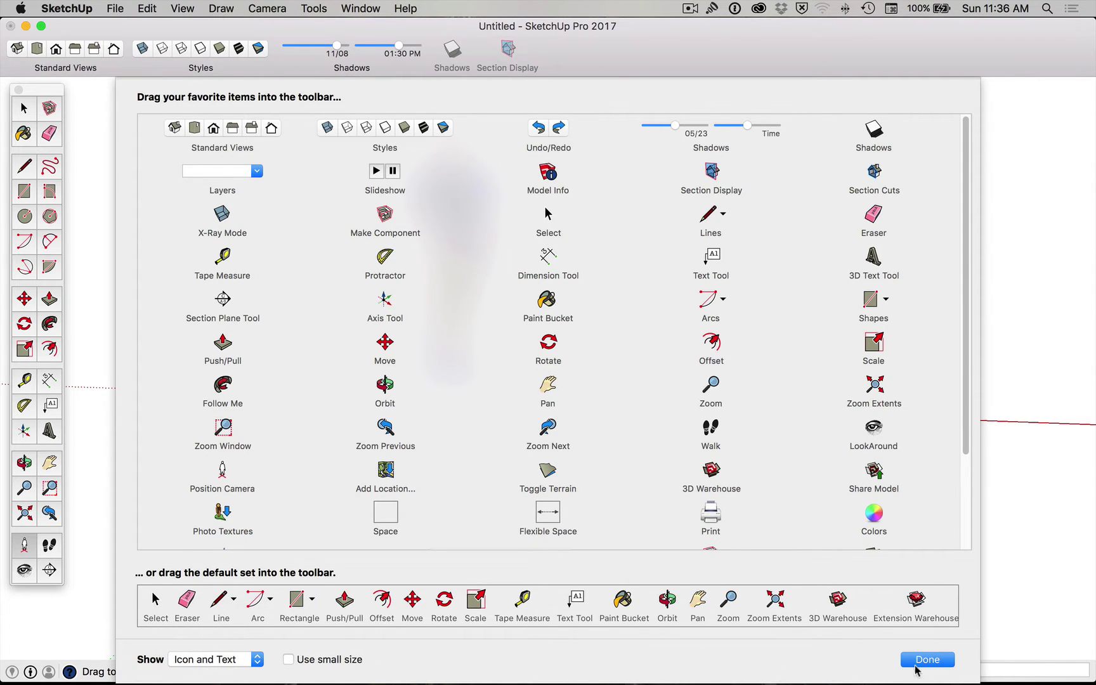
click(927, 660)
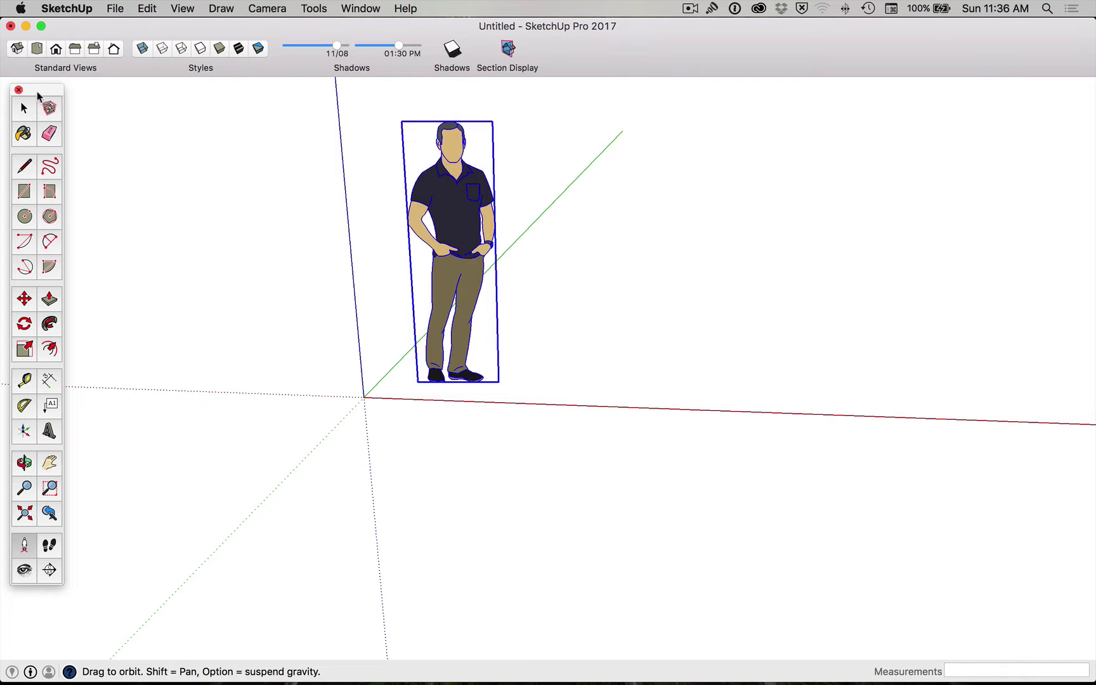
drag(35, 95, 55, 117)
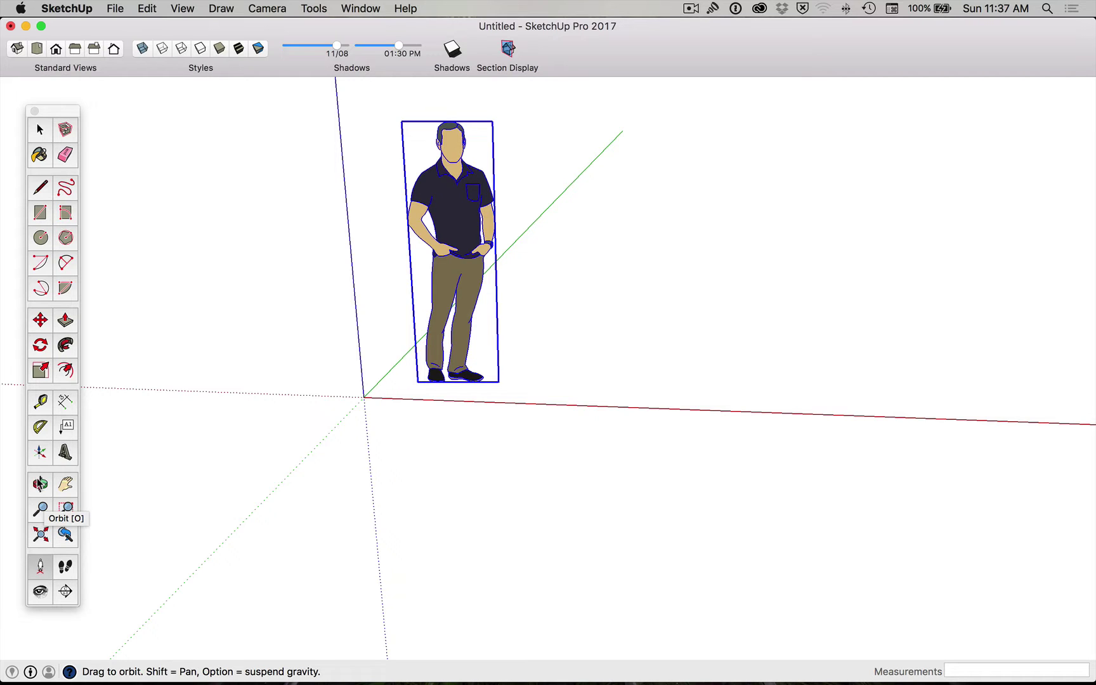
click(40, 485)
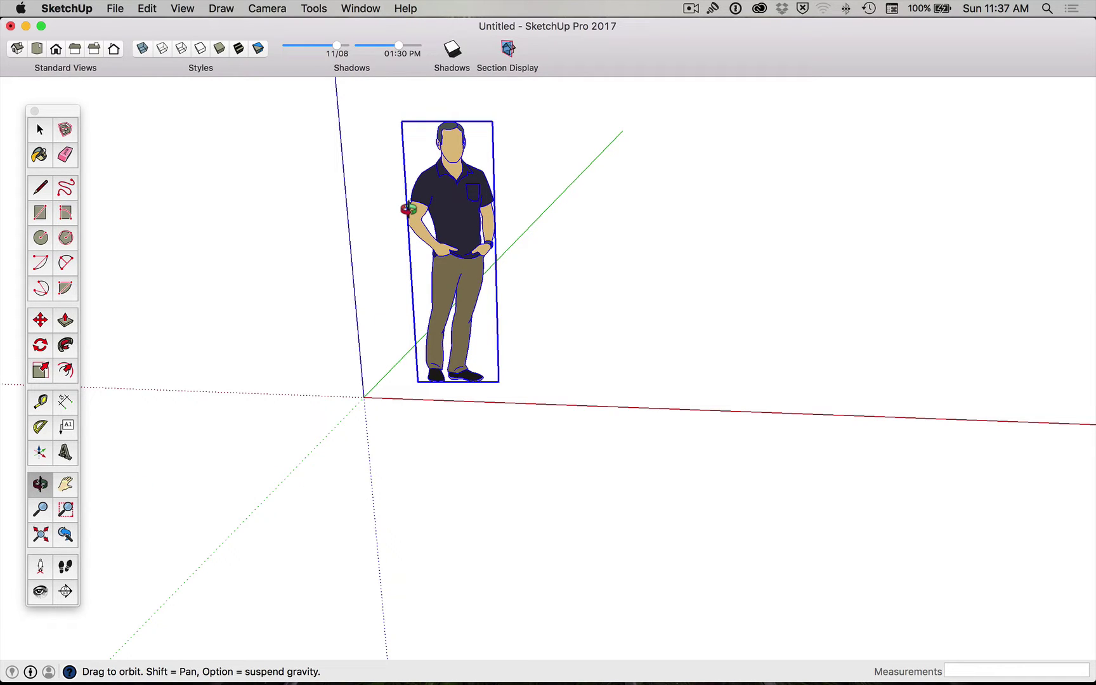
drag(554, 193, 285, 450)
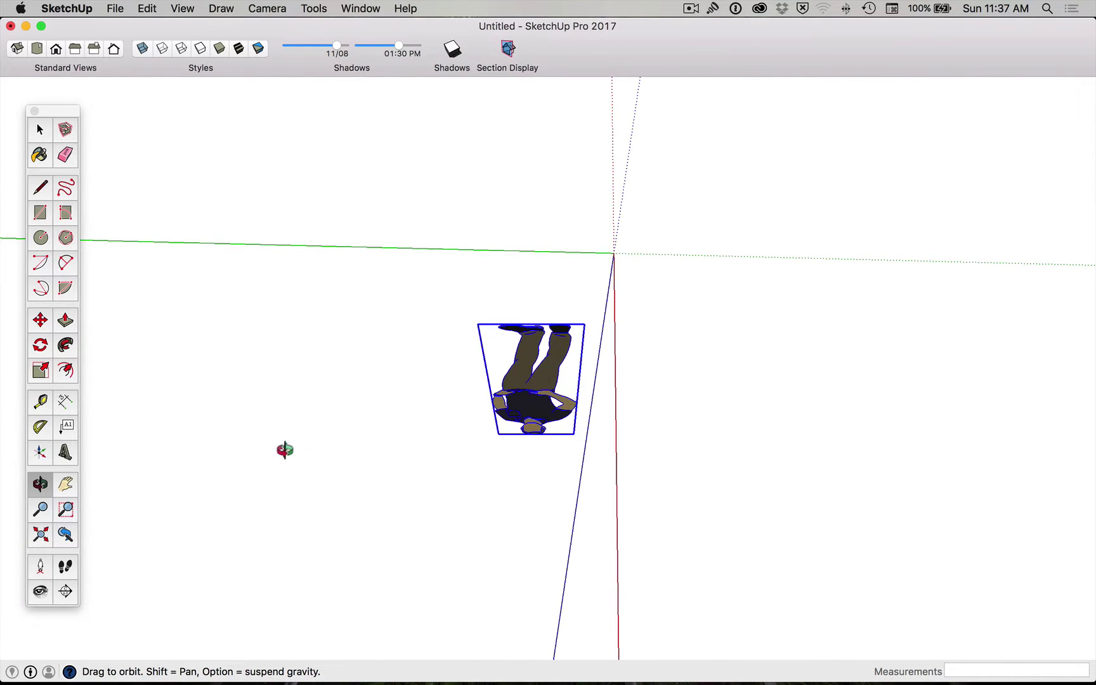
click(40, 537)
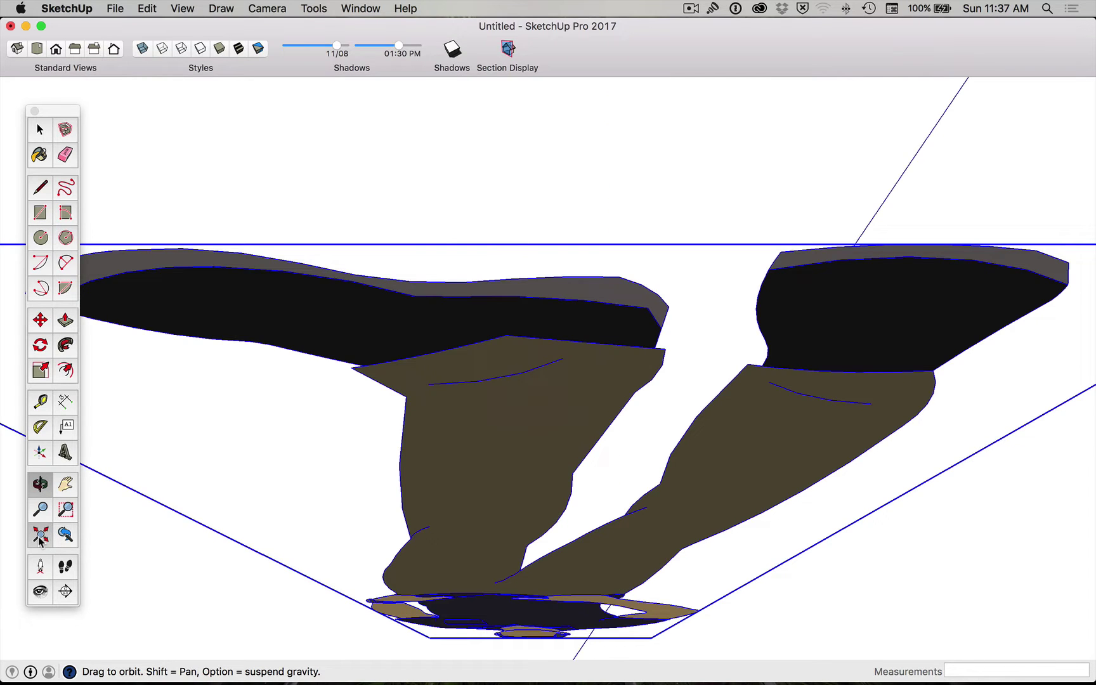
scroll(274, 519, down, 10)
scroll(314, 520, down, 3)
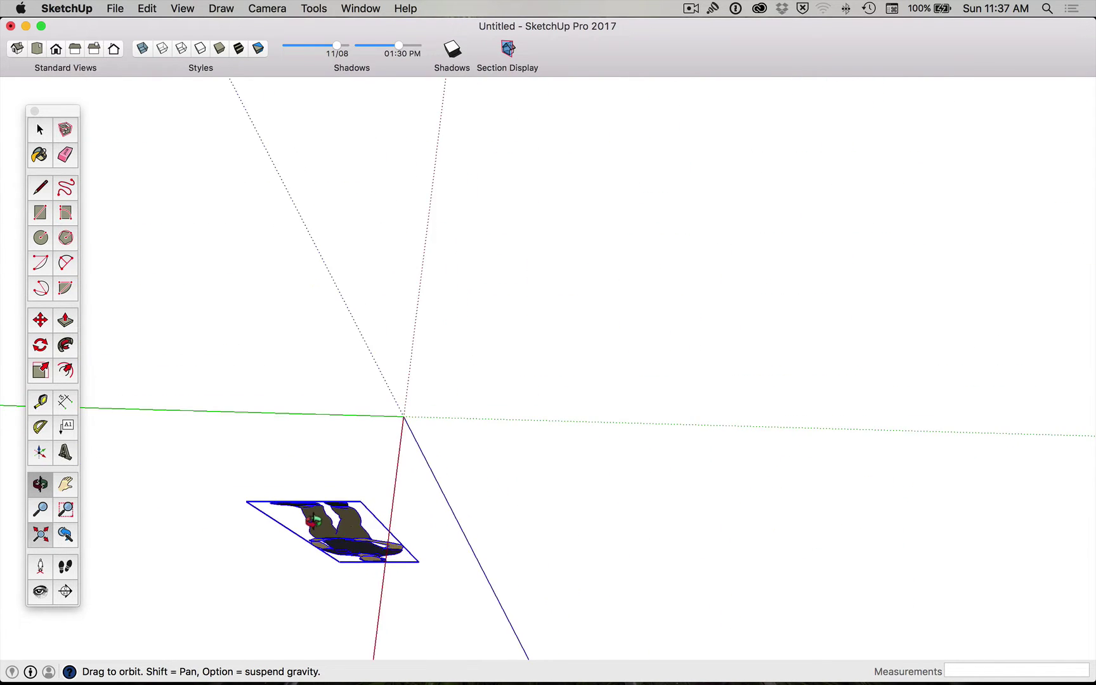
drag(497, 477, 369, 552)
click(46, 541)
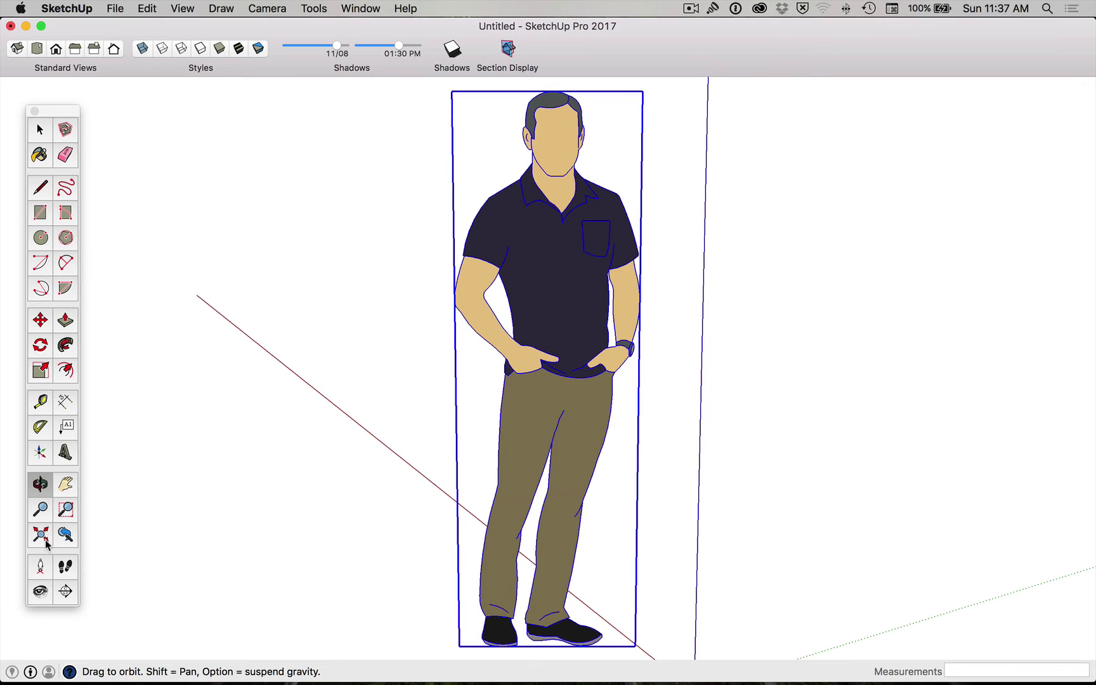
scroll(262, 446, down, 3)
drag(261, 447, 680, 303)
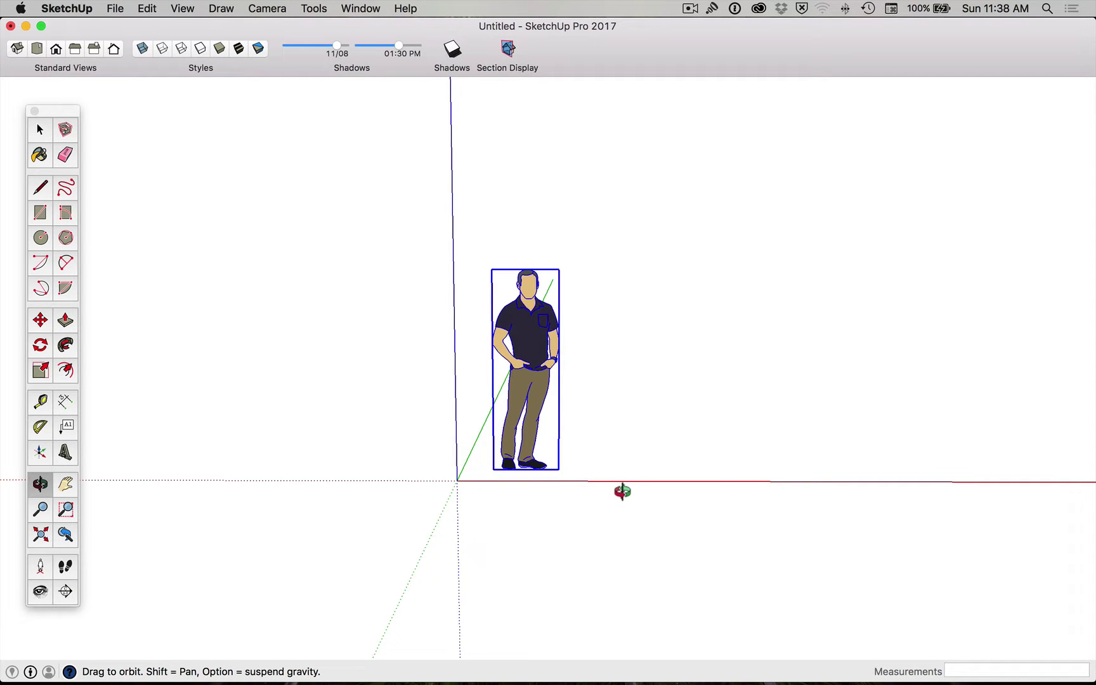
key(space)
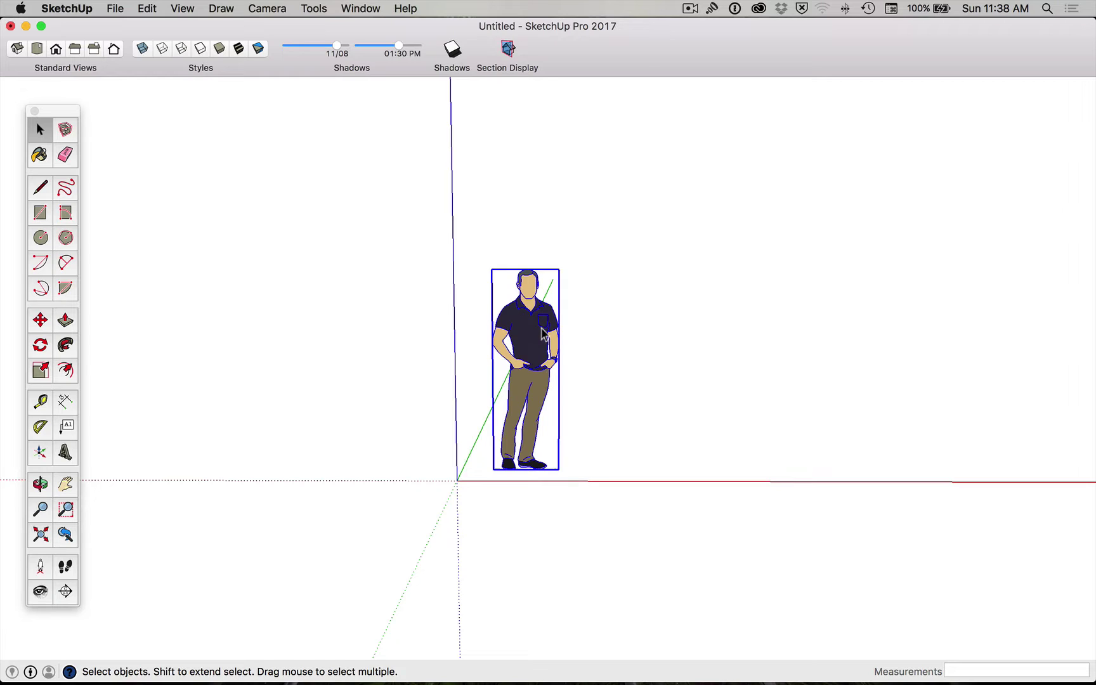
- Delete the person figure and draw a rectangle on the ground beside the origin
key(Delete)
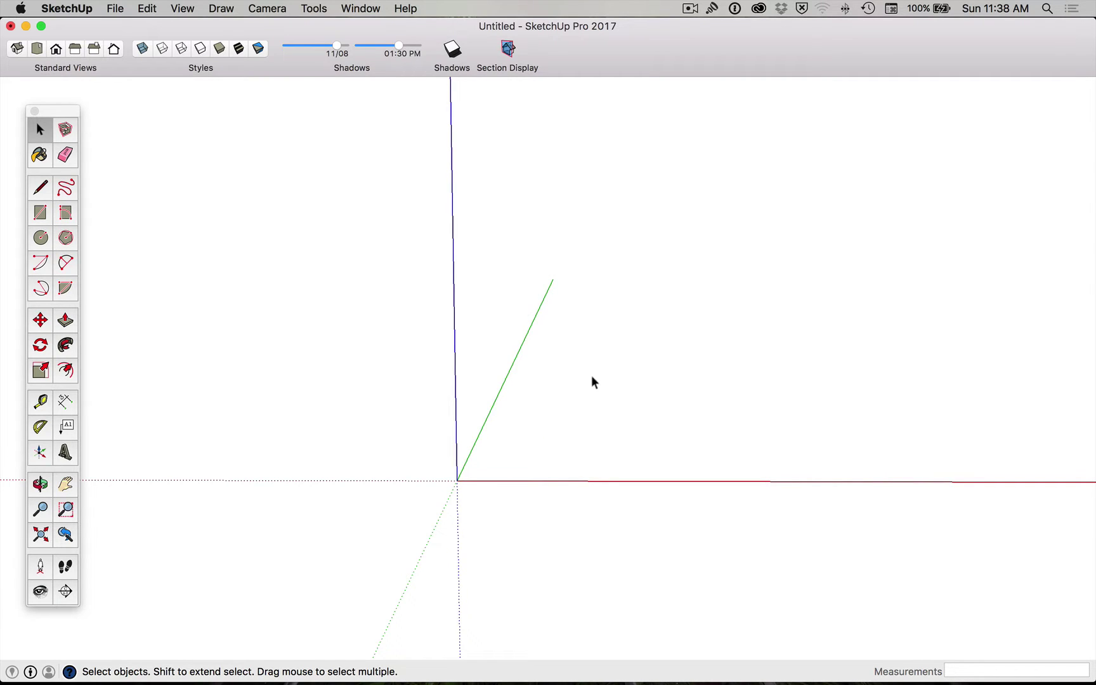
key(r)
click(488, 460)
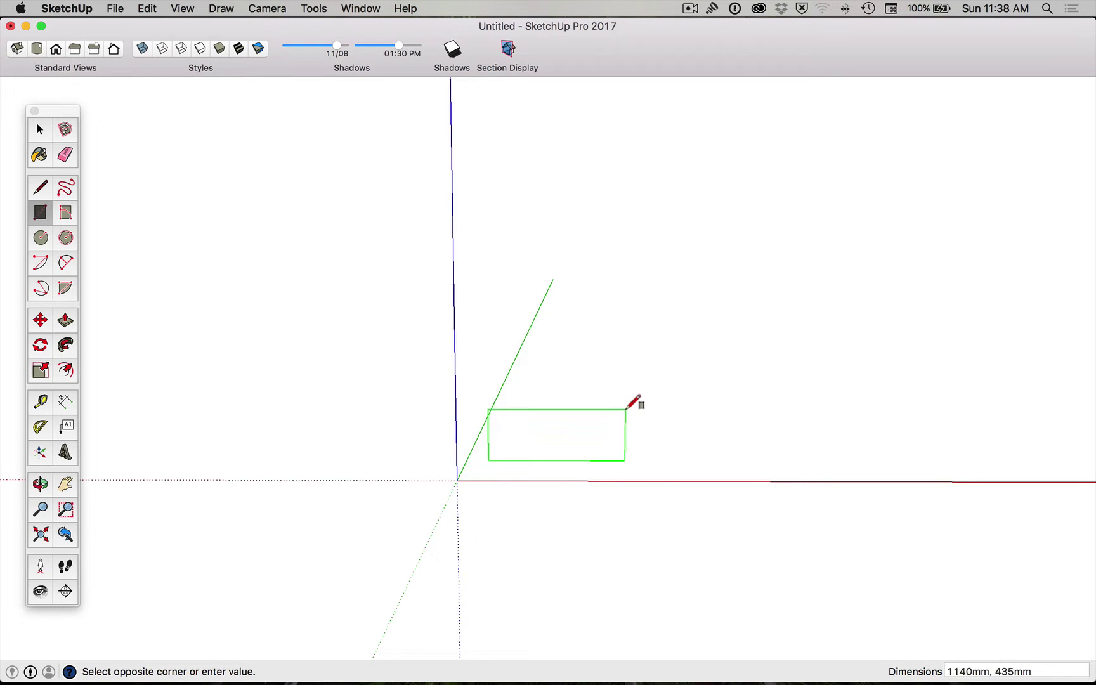
click(626, 409)
- Push/pull the new rectangle up into a solid box and orbit to view it
key(p)
click(599, 420)
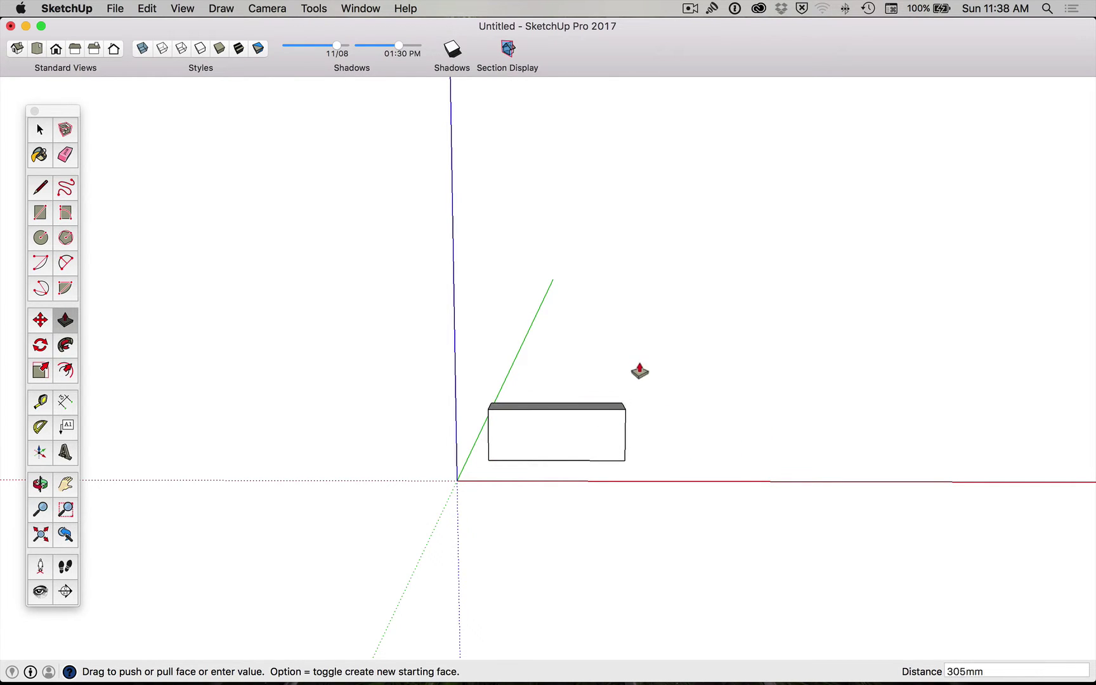
click(599, 370)
key(space)
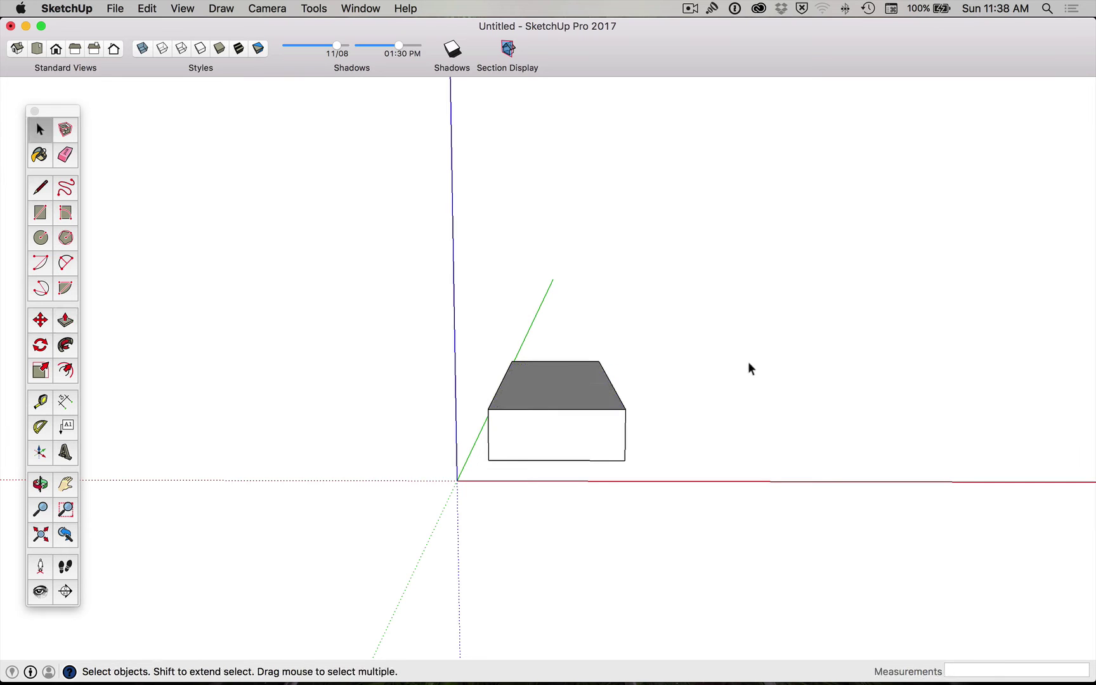
middle_drag(750, 368, 491, 457)
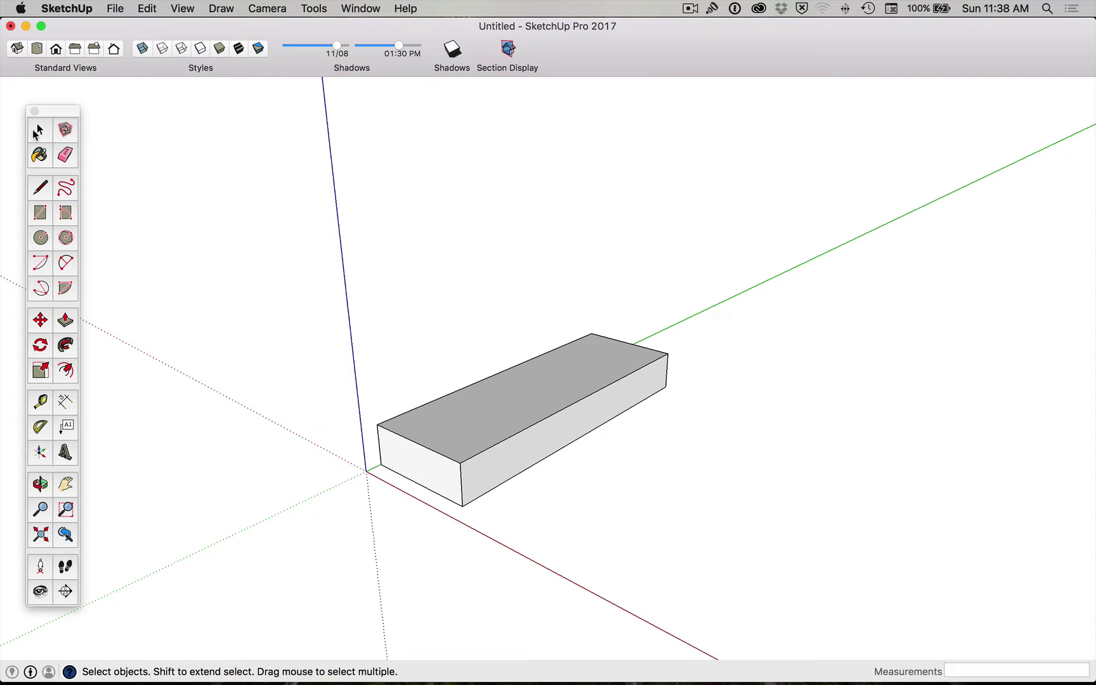
- Select the box's front and left top edges, left end face and top face one at a time
click(37, 131)
click(40, 188)
click(39, 130)
click(533, 431)
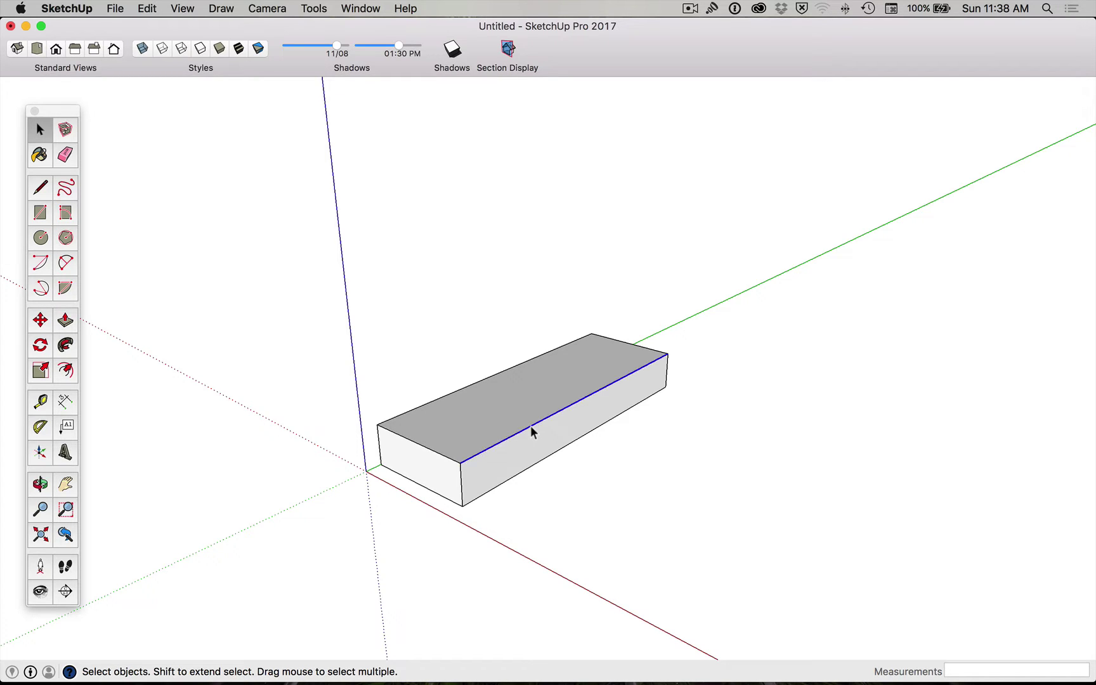
click(423, 447)
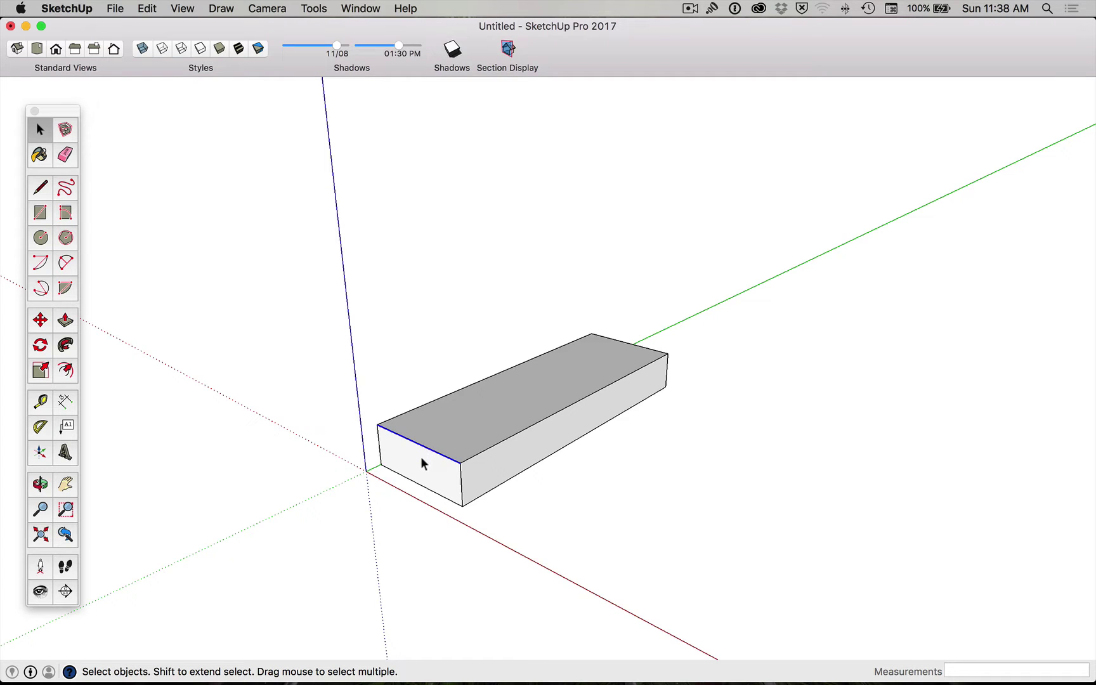
click(423, 464)
click(513, 429)
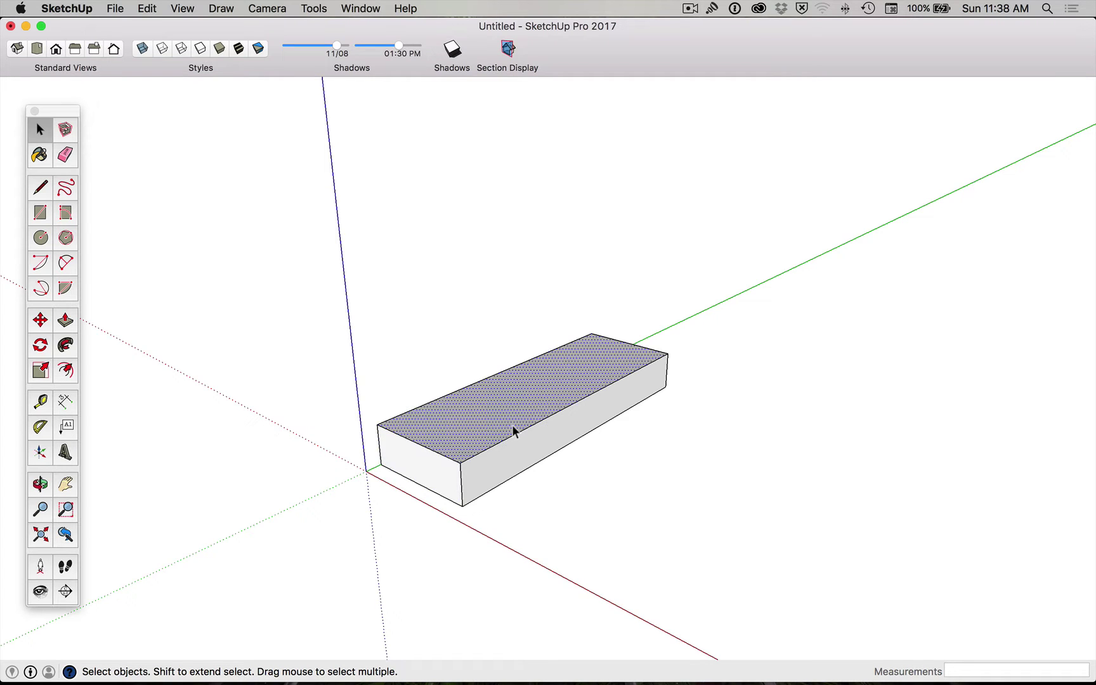
click(423, 478)
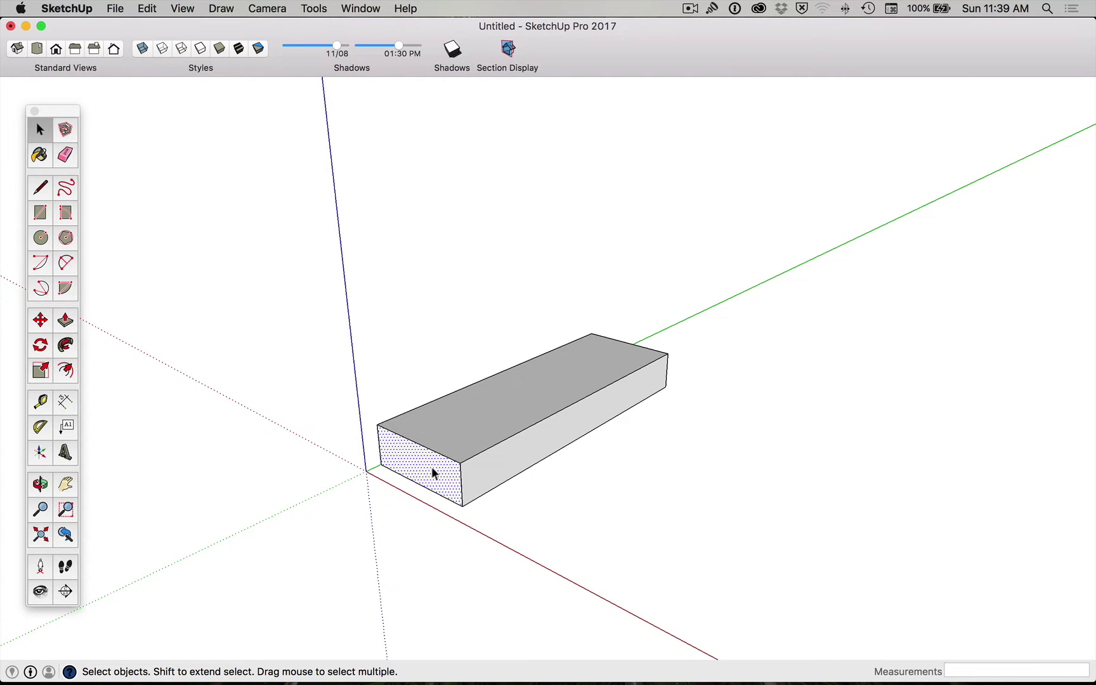
- Double-click the top-end, long front and vertical corner edges to select each with its adjoining faces
double_click(446, 460)
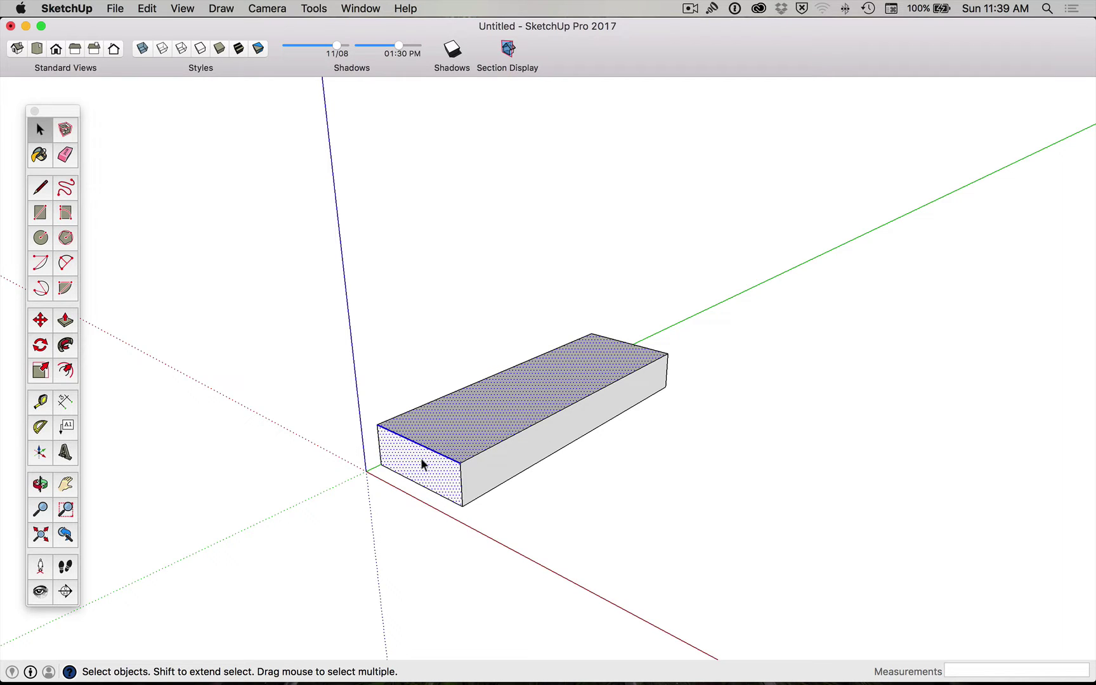
double_click(476, 460)
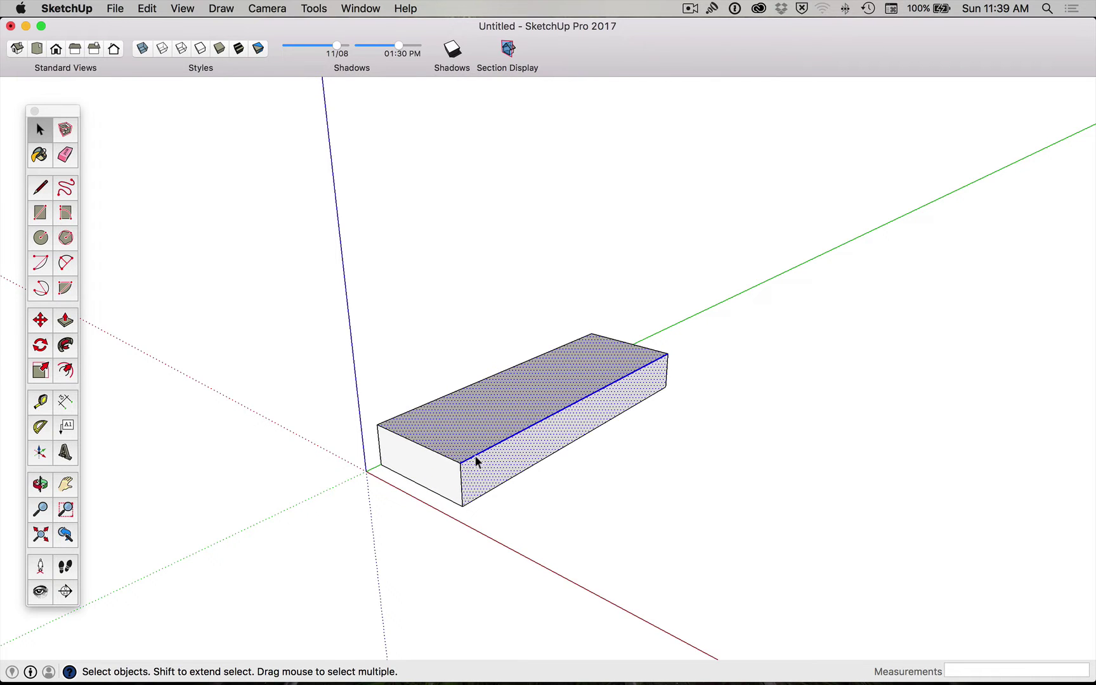
double_click(461, 481)
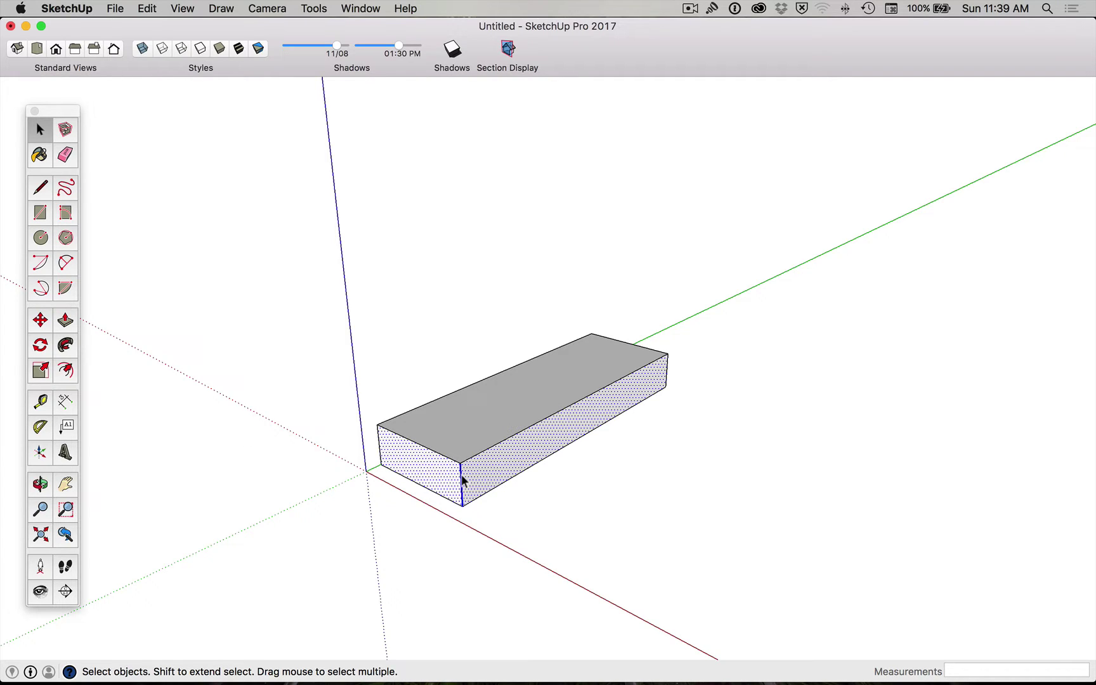
click(690, 10)
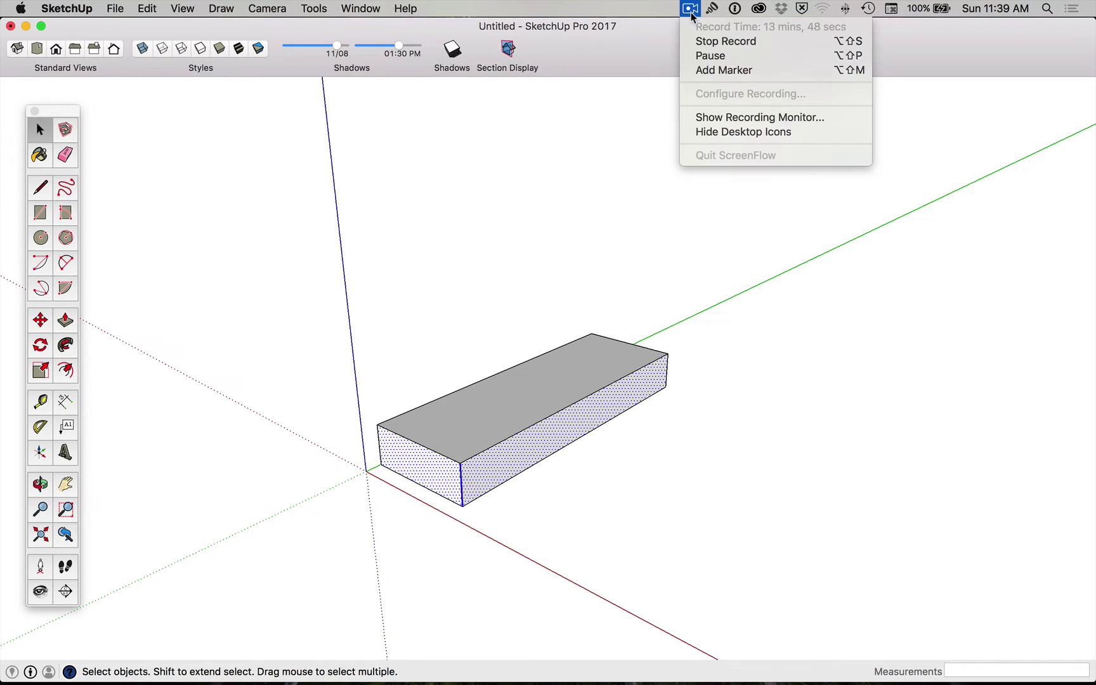
- Group the whole box, then reselect the group and open it for editing
click(709, 58)
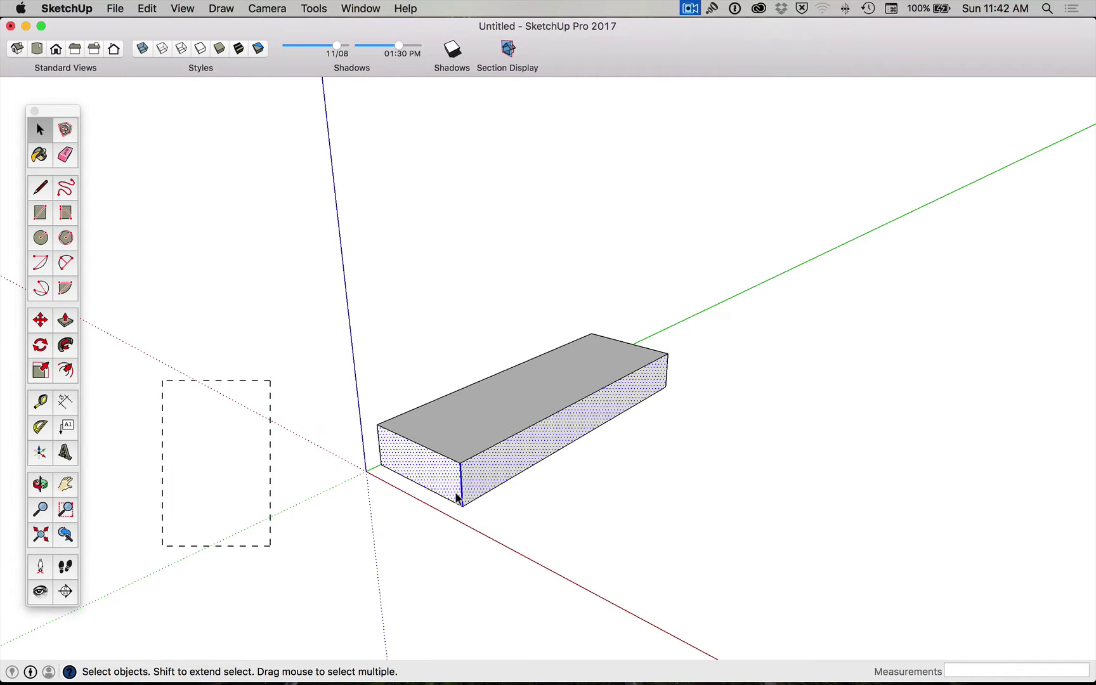
triple_click(458, 496)
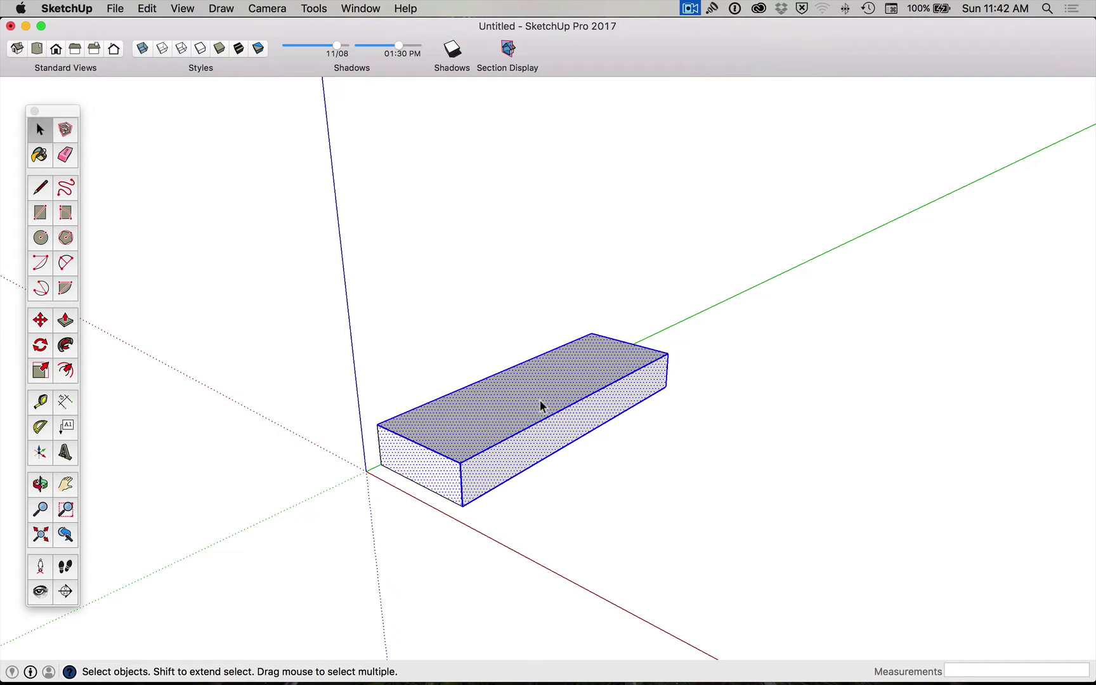
key(super+g)
click(673, 381)
click(627, 377)
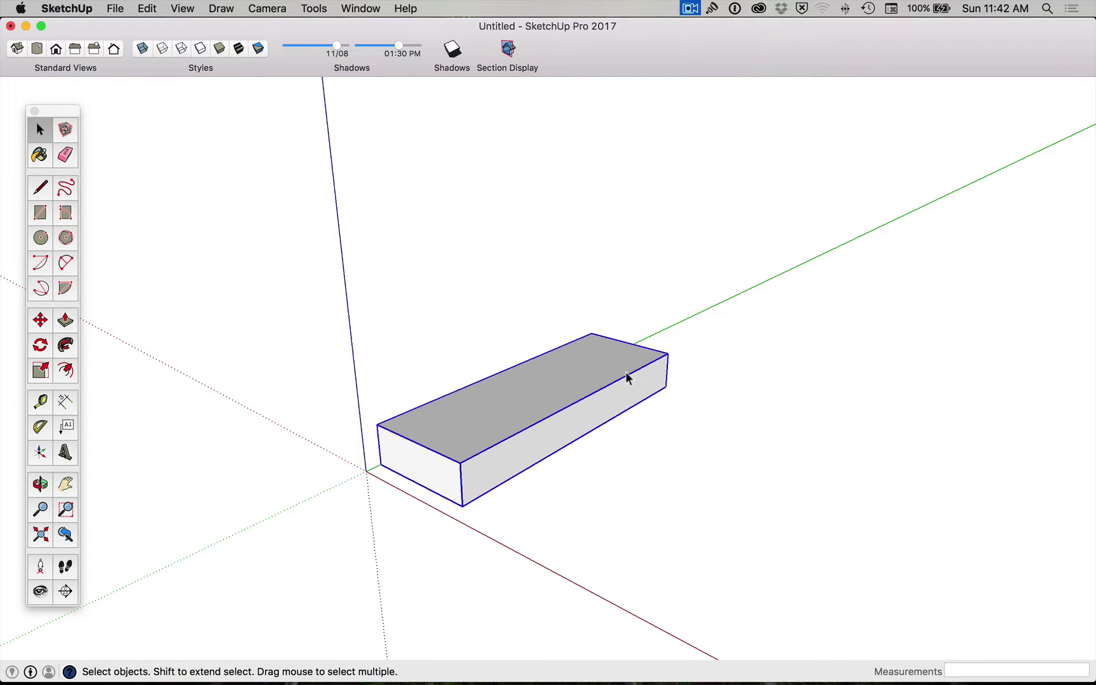
double_click(626, 378)
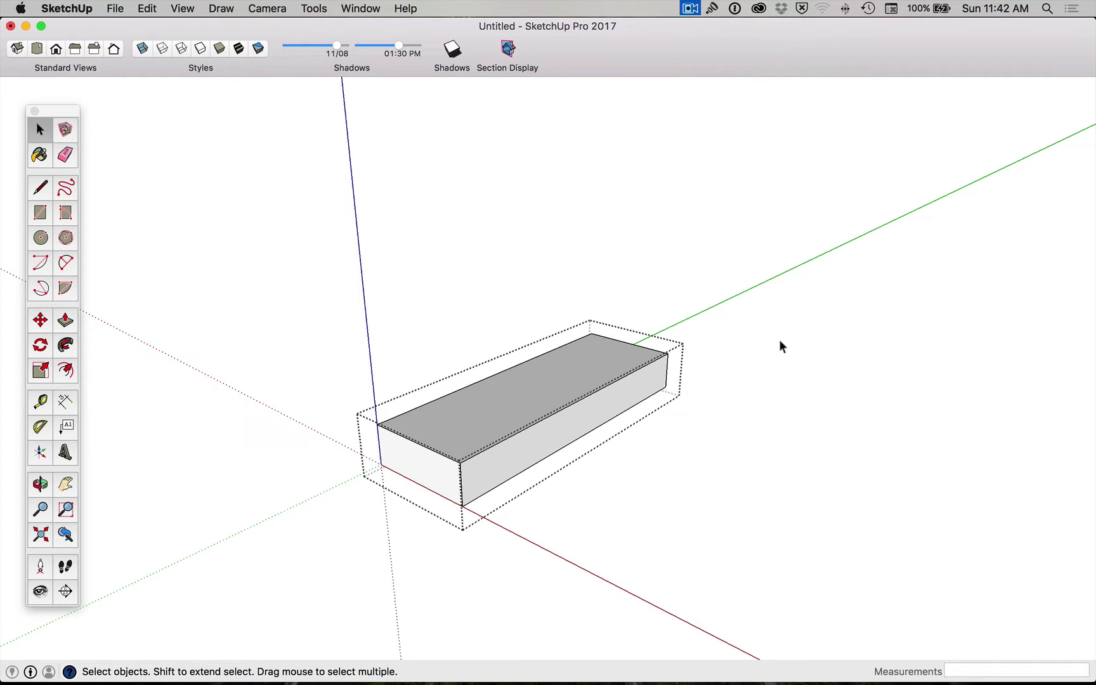
- Undo the grouping, test double- and triple-click selections on the box, then clear the selection
key(super+z)
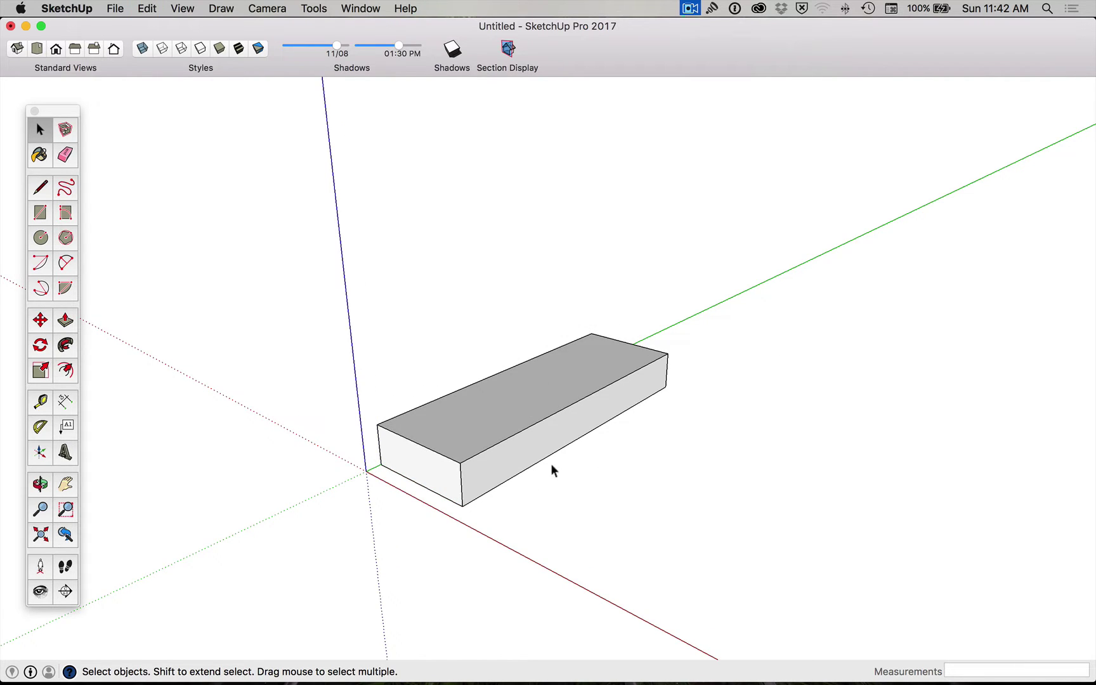
double_click(461, 481)
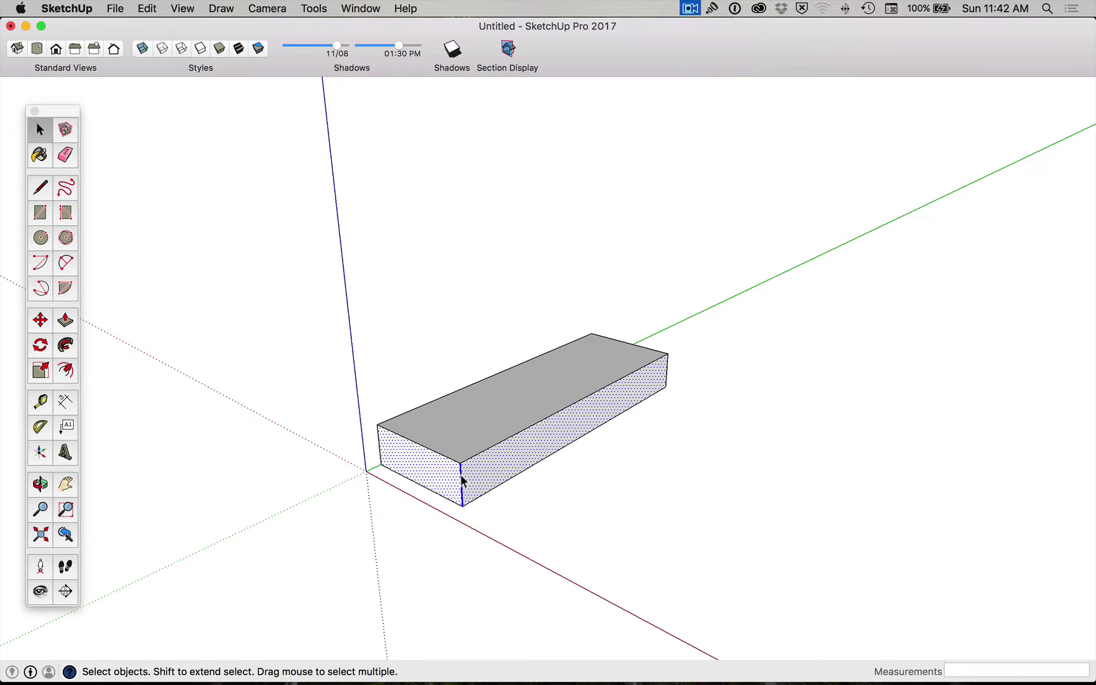
double_click(487, 418)
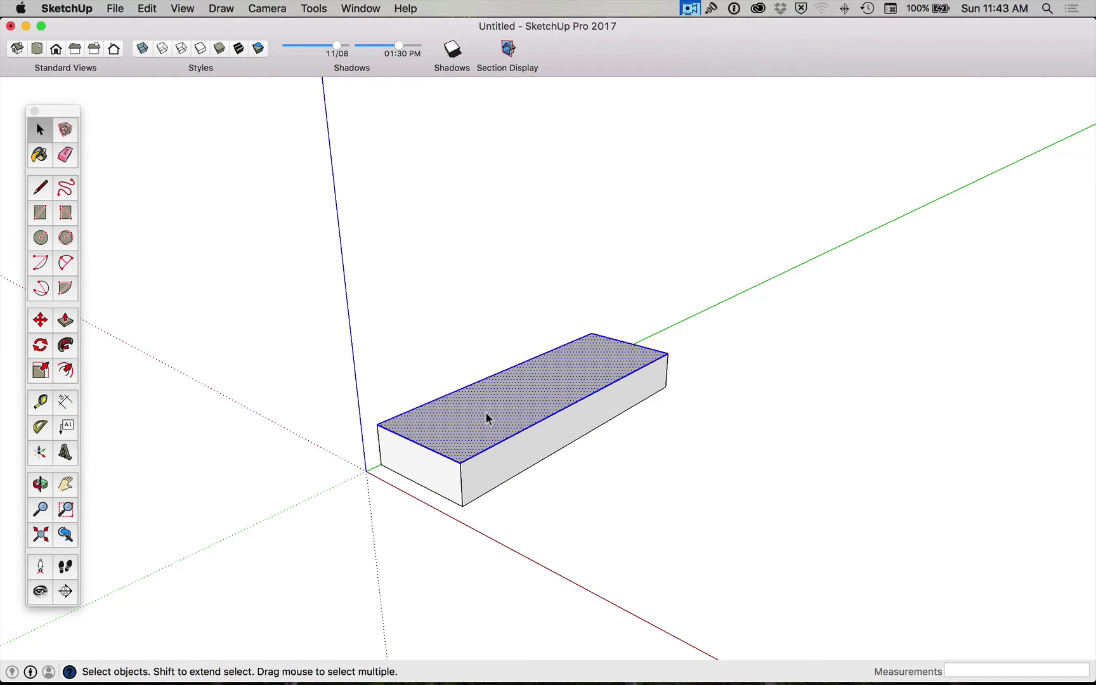
double_click(484, 474)
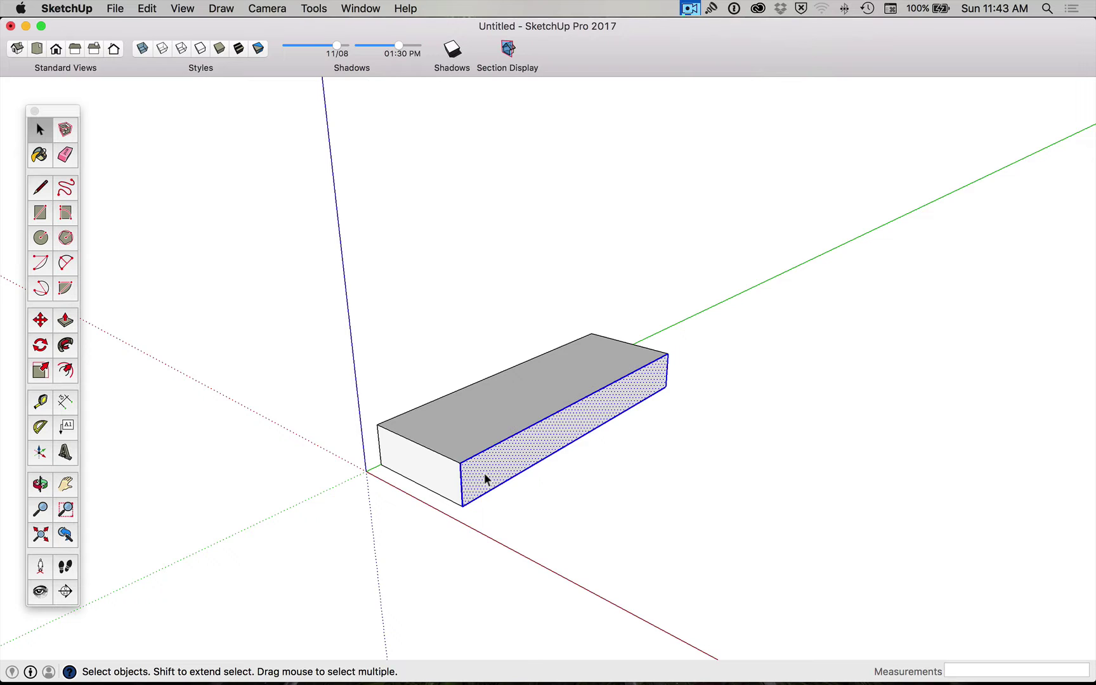
triple_click(497, 402)
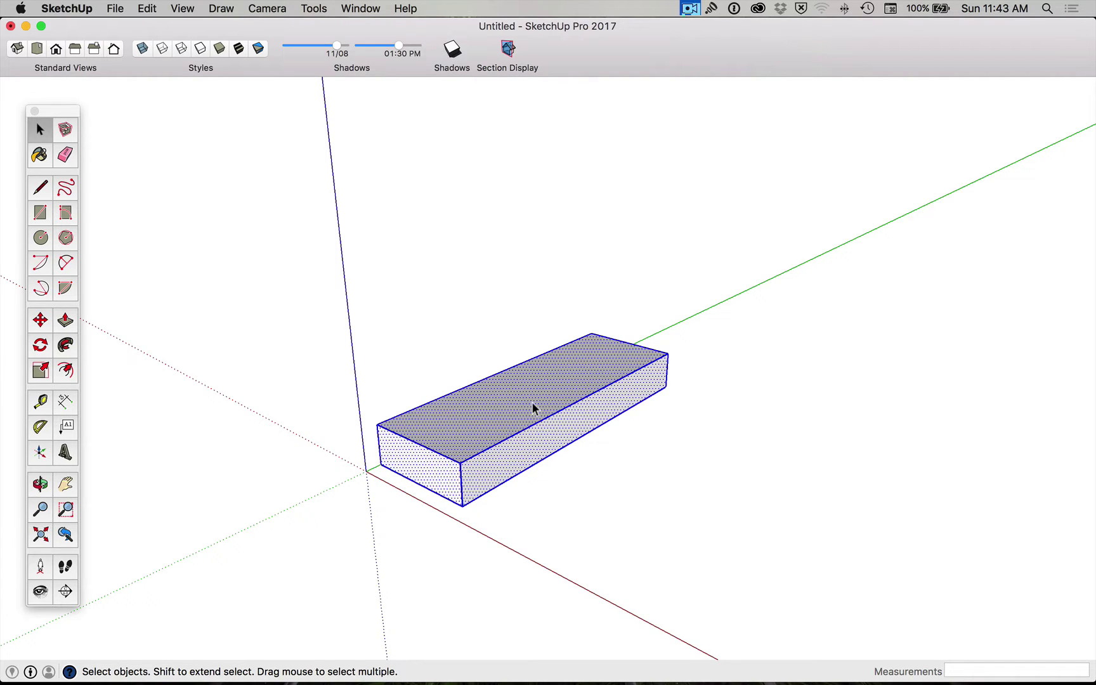
click(755, 459)
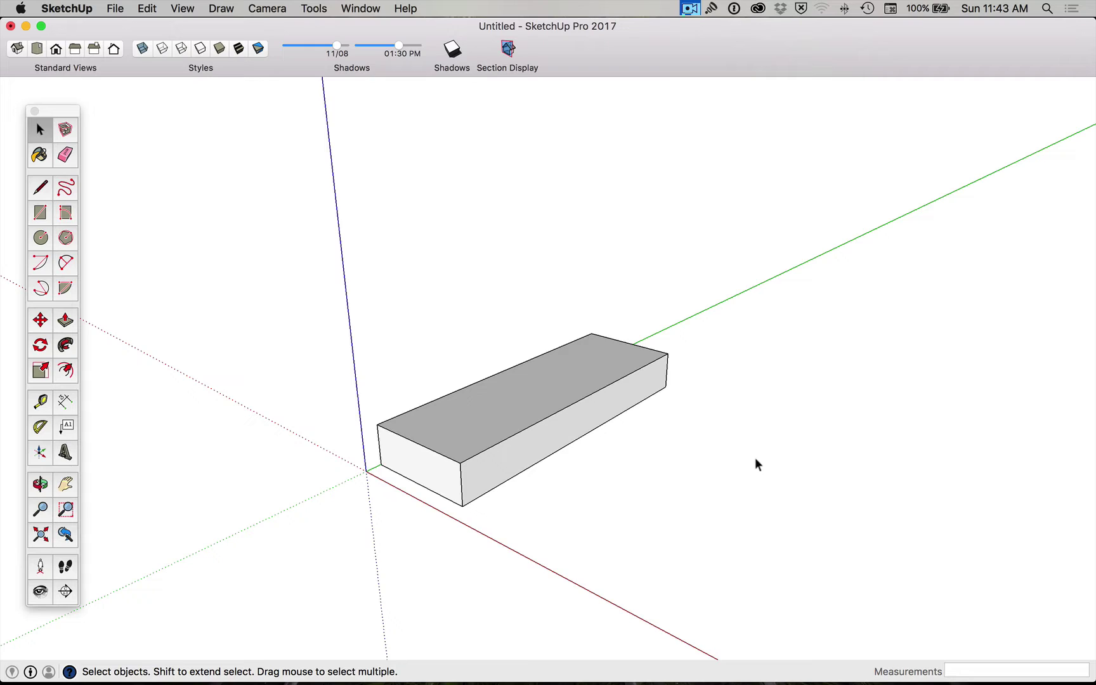
triple_click(551, 444)
right_click(550, 443)
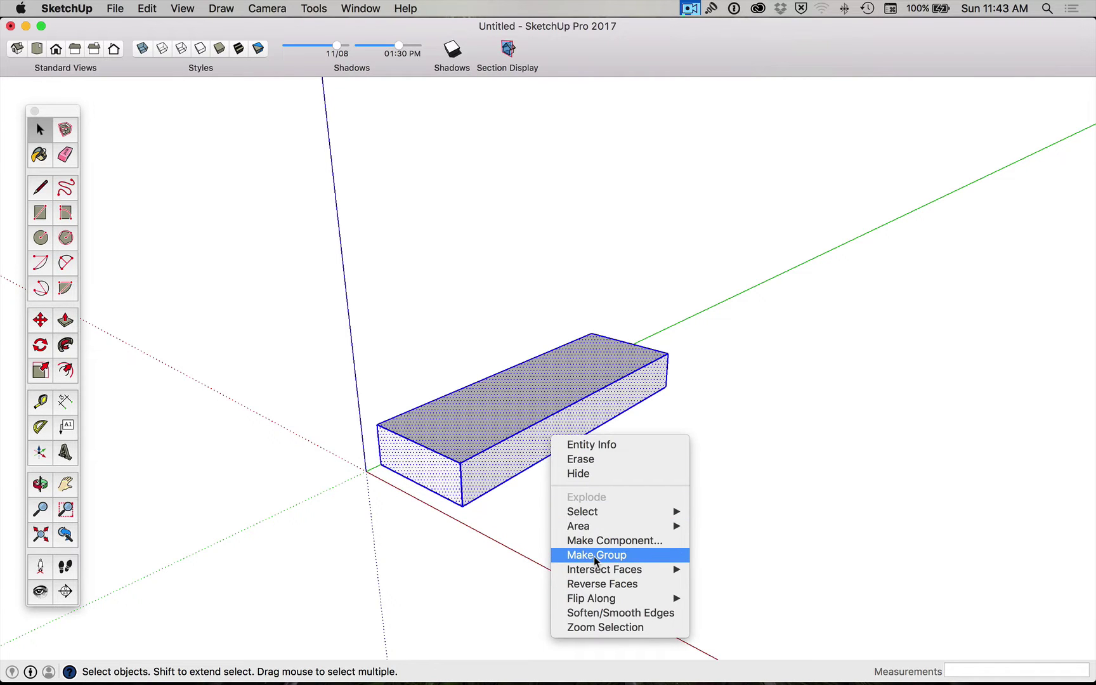
click(804, 510)
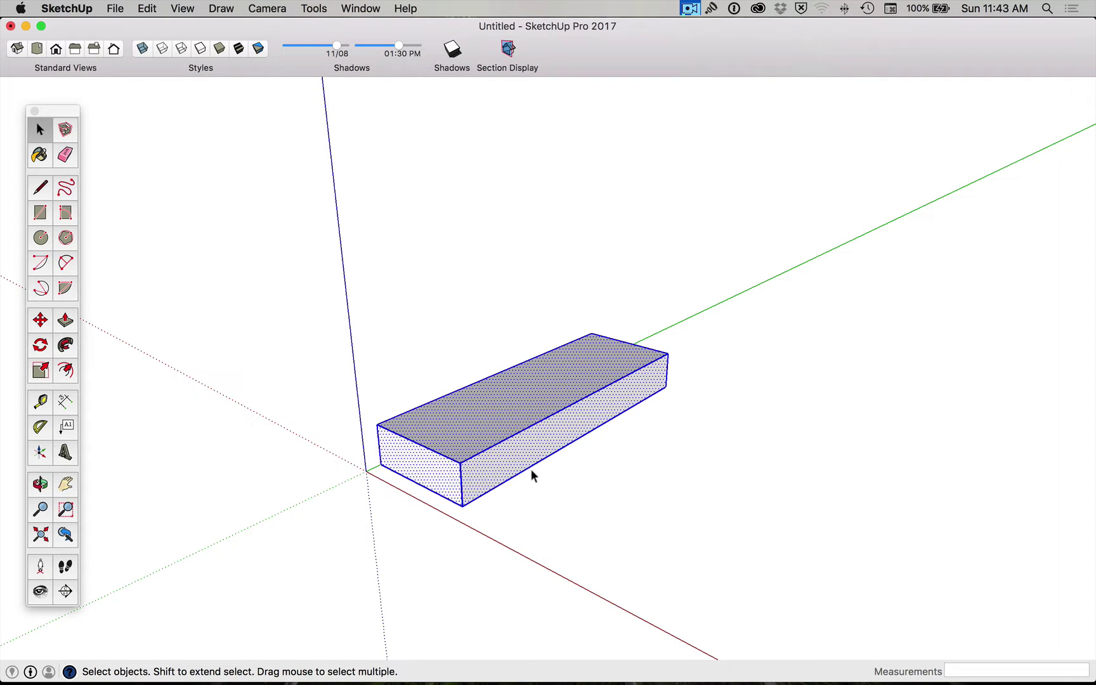
click(571, 478)
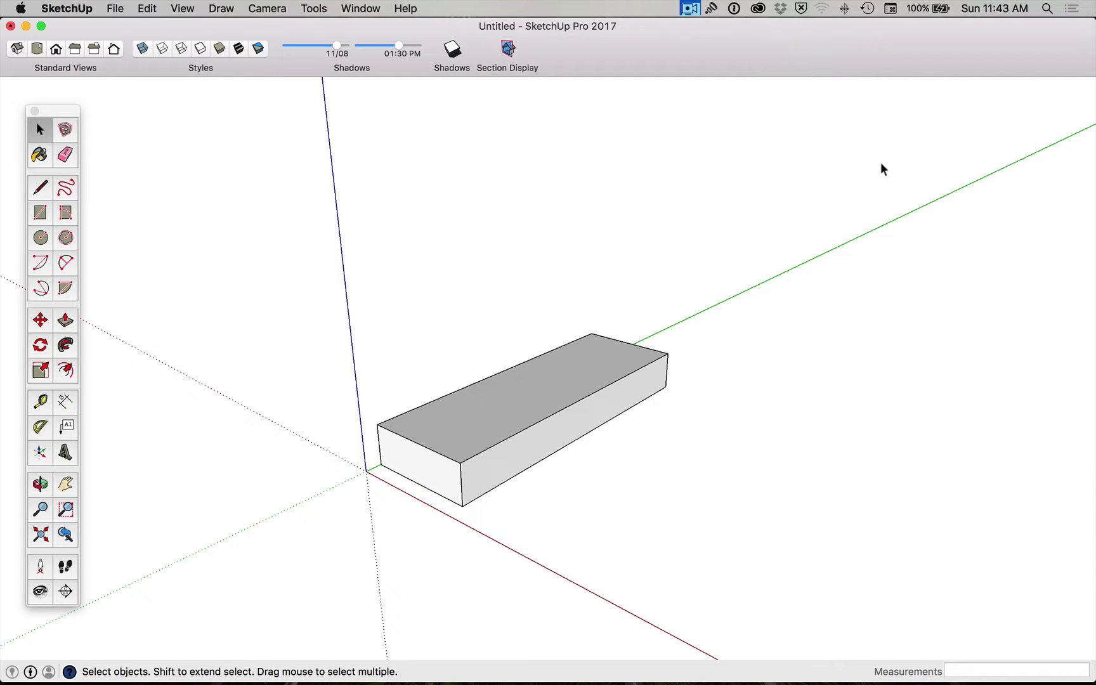
drag(828, 227, 546, 509)
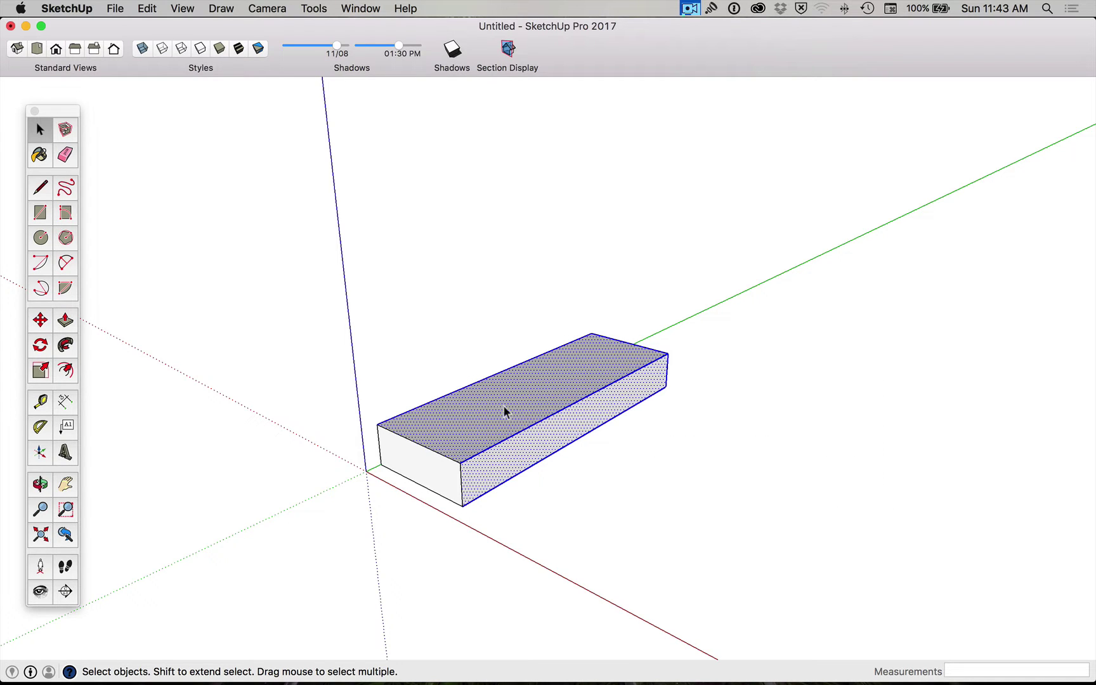
click(788, 437)
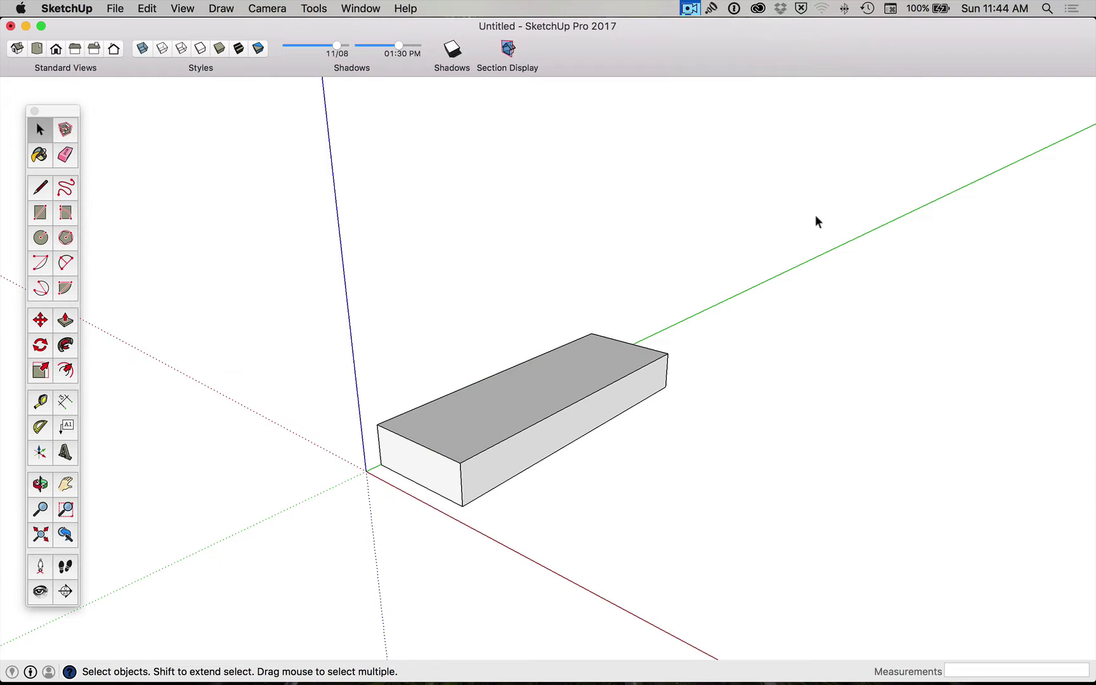
drag(790, 205, 547, 516)
drag(545, 516, 545, 516)
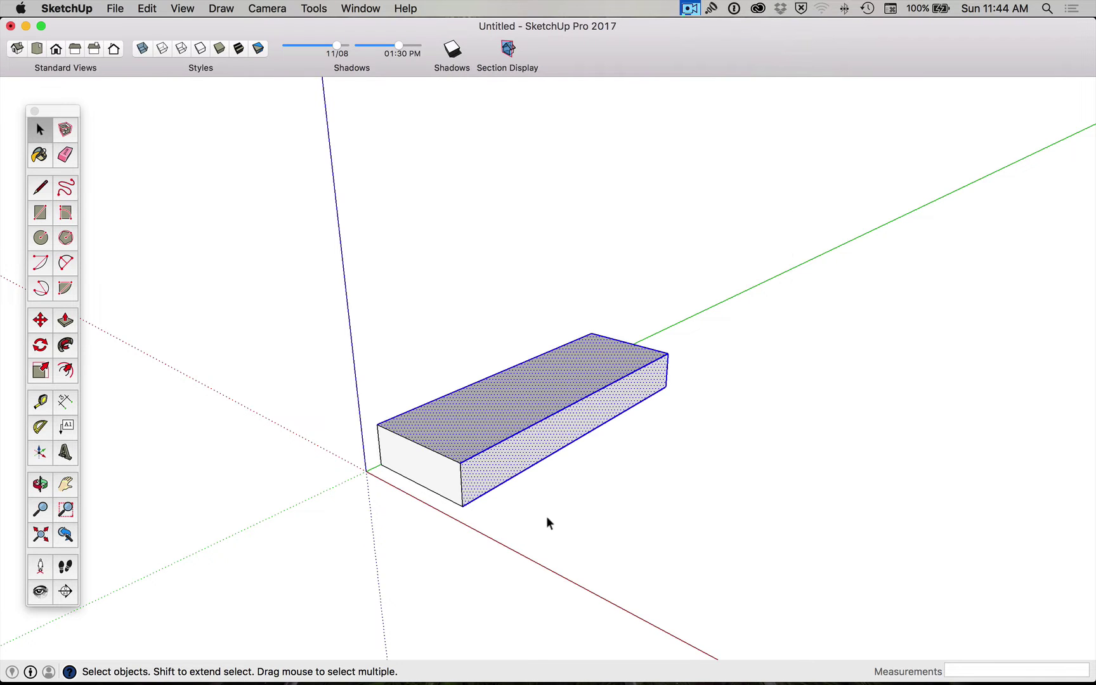
click(657, 511)
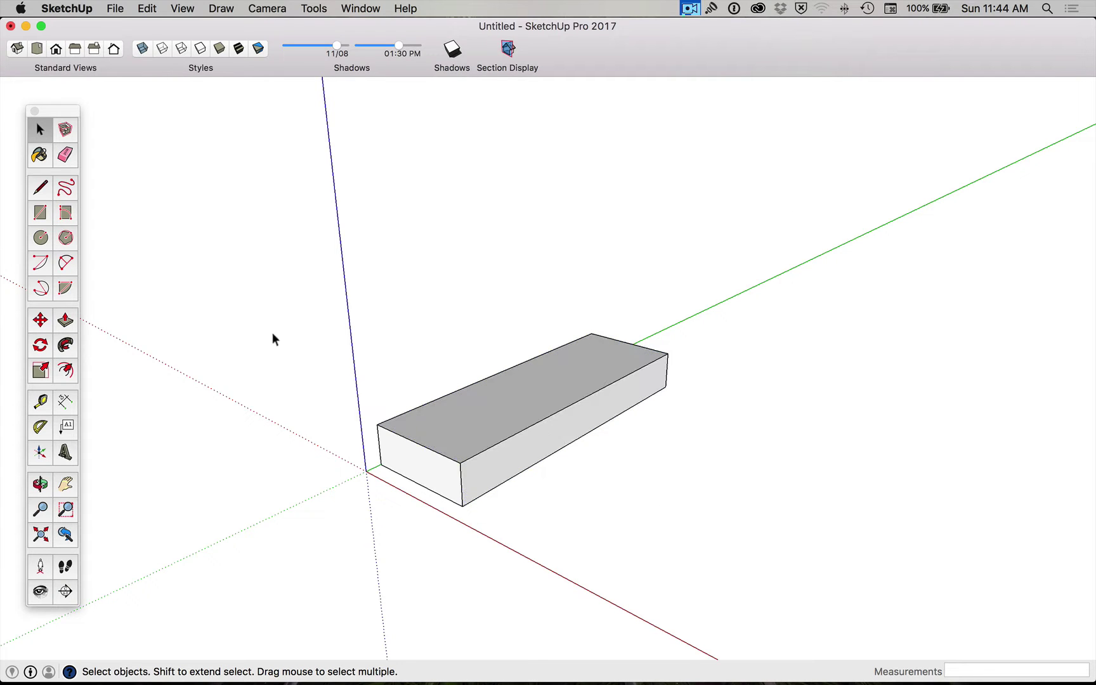
drag(294, 329, 542, 602)
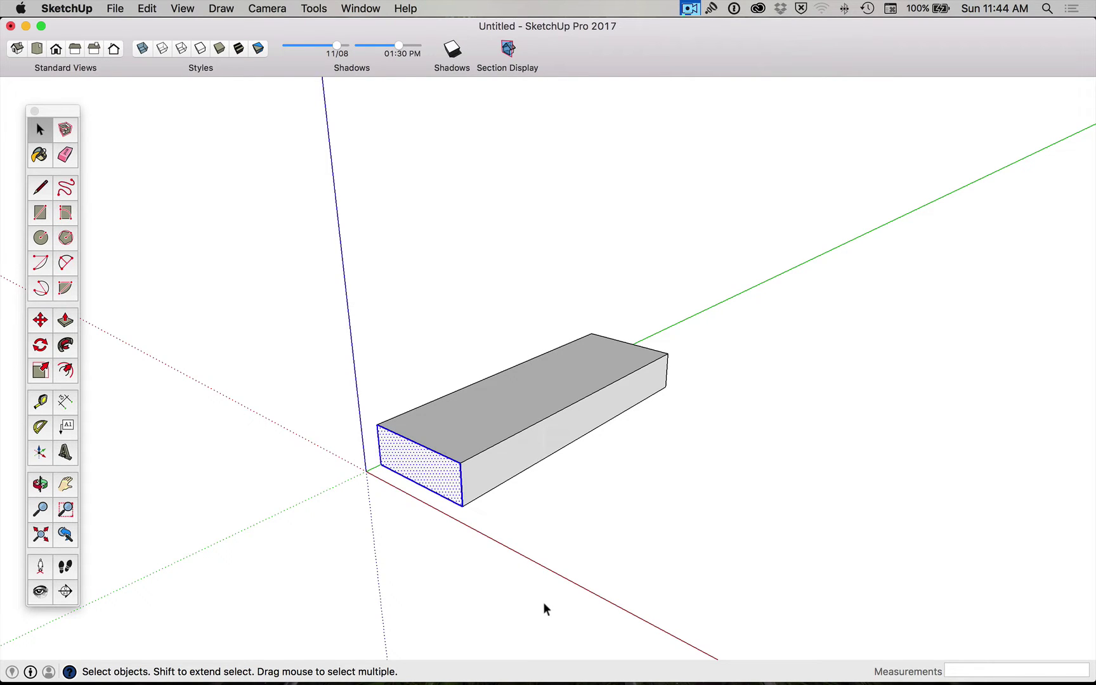
click(395, 556)
drag(272, 352, 565, 591)
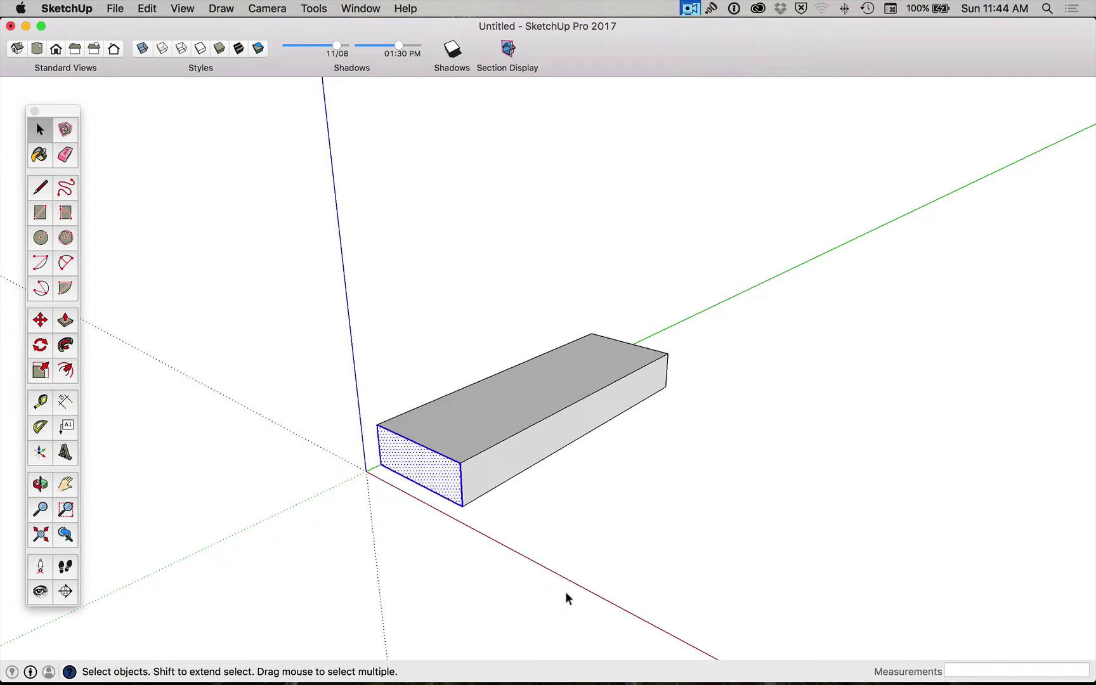
click(589, 526)
drag(761, 193, 554, 543)
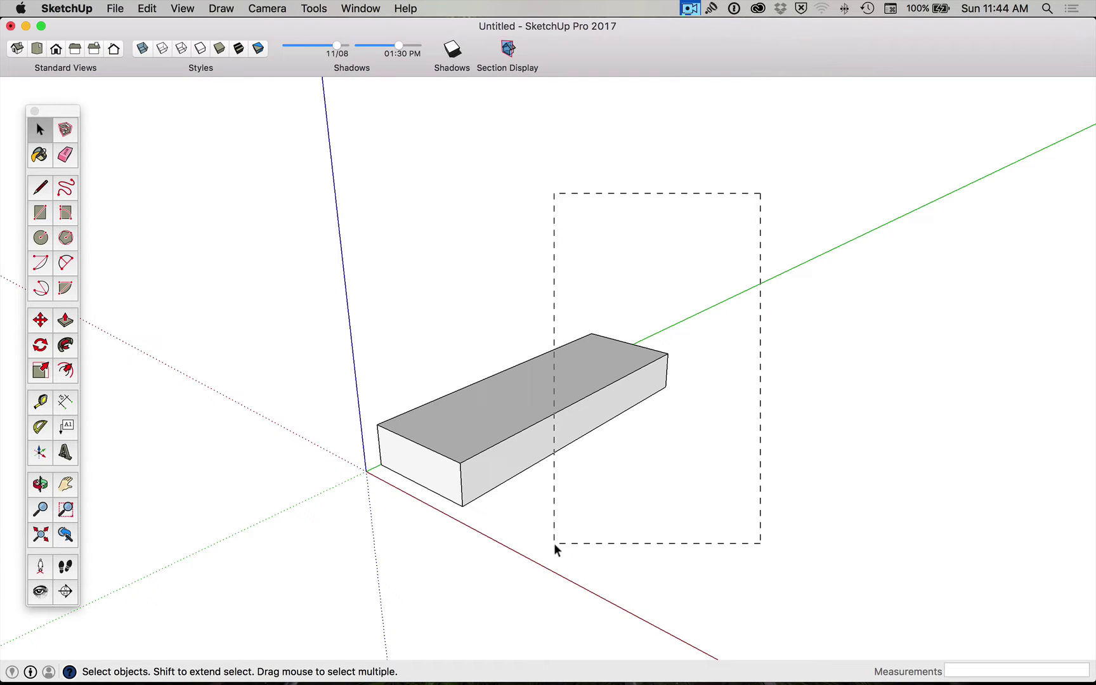
drag(553, 543, 551, 530)
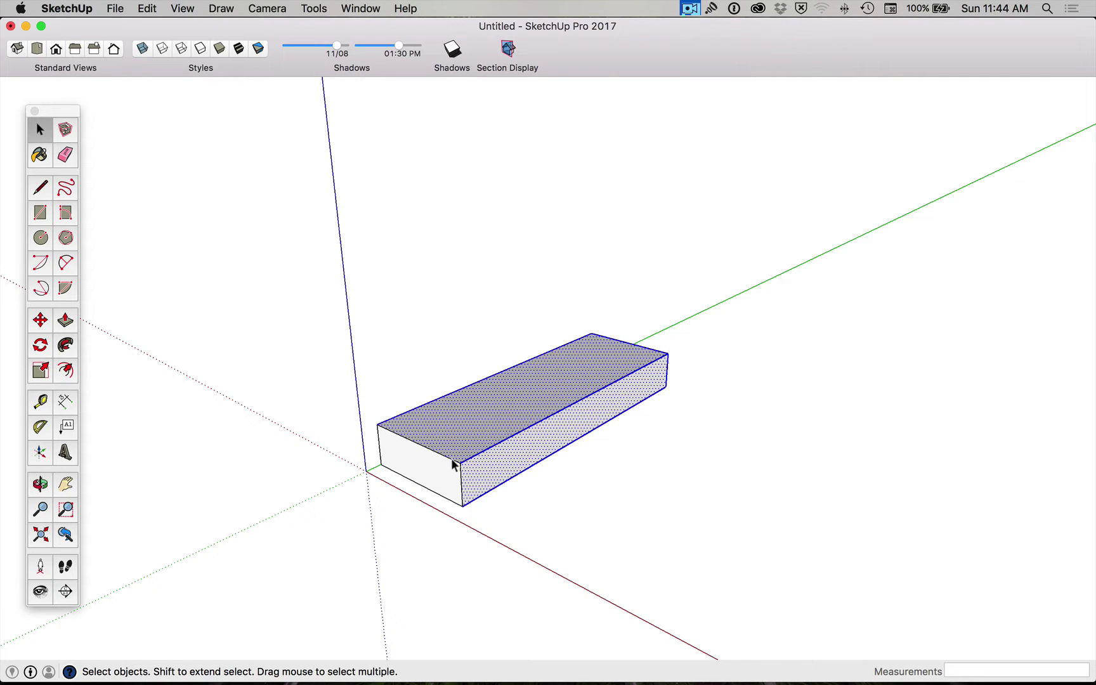
click(600, 547)
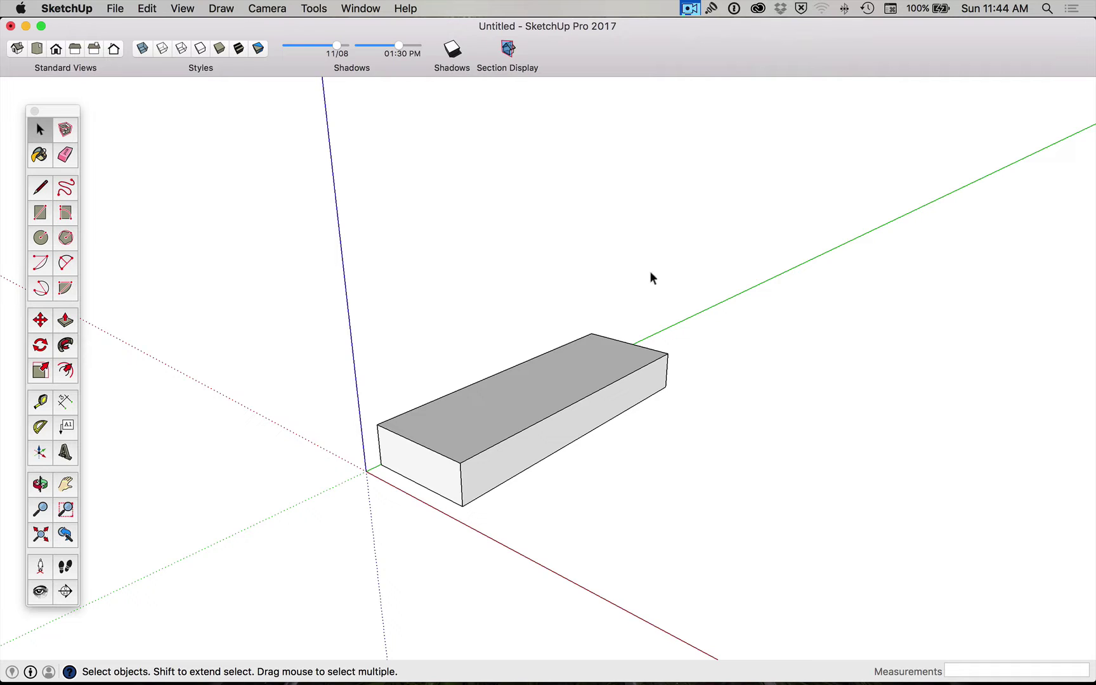
drag(289, 237, 759, 602)
click(770, 593)
drag(763, 239, 348, 568)
click(567, 531)
- Start a trial line on the empty ground with the Line tool, then cancel it
click(42, 187)
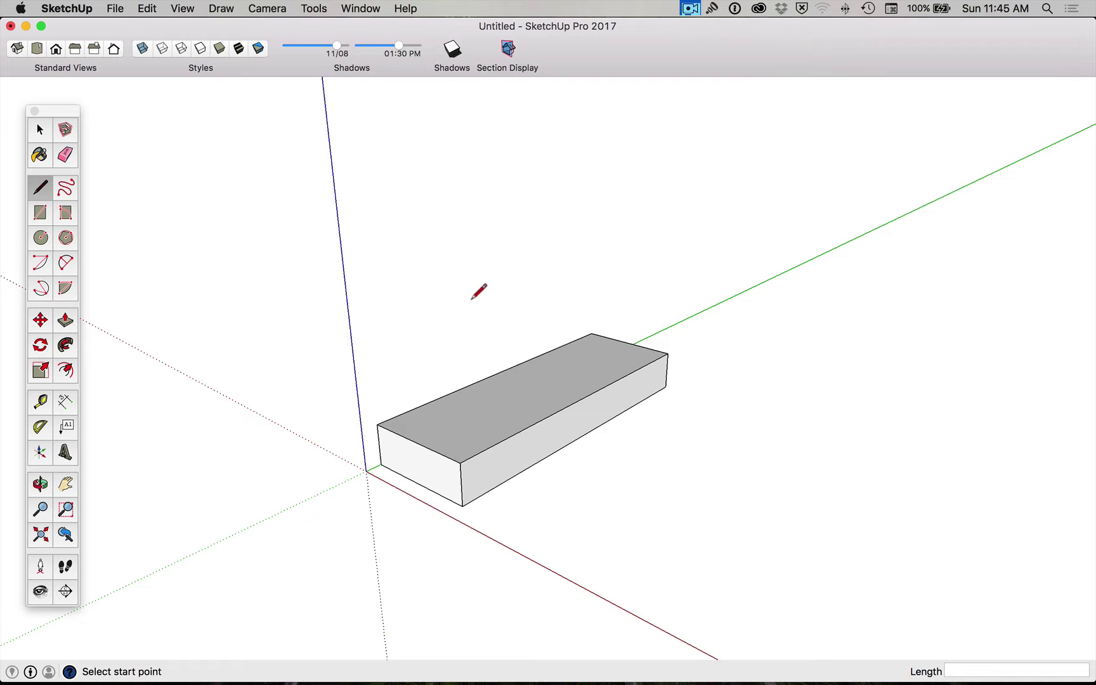
click(705, 476)
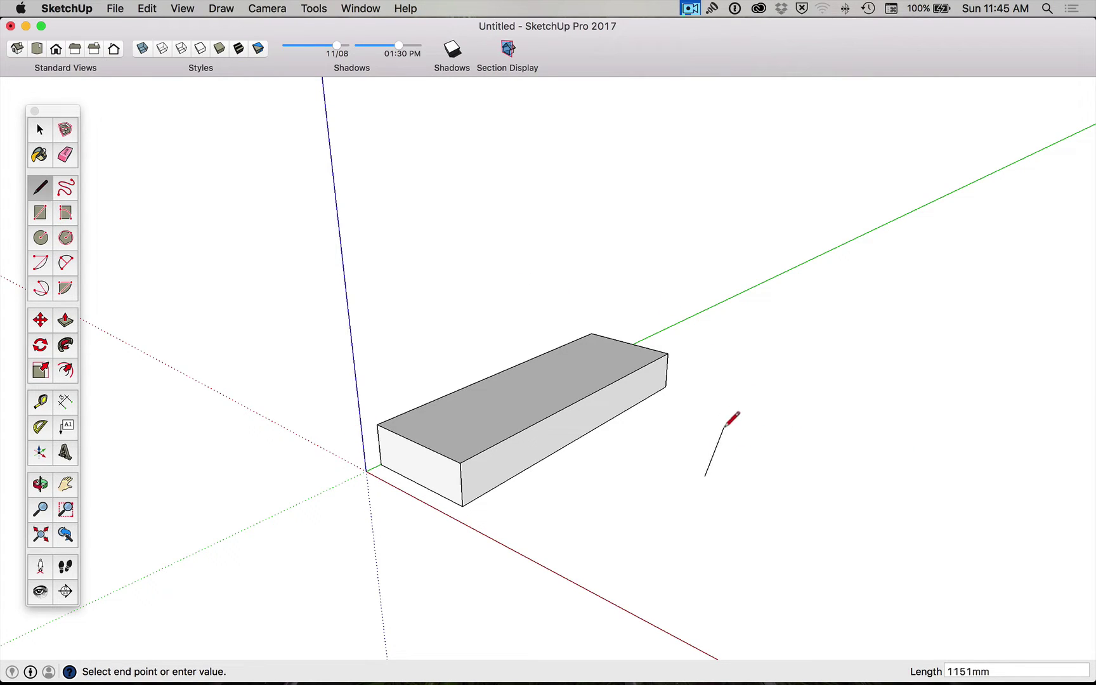
key(Escape)
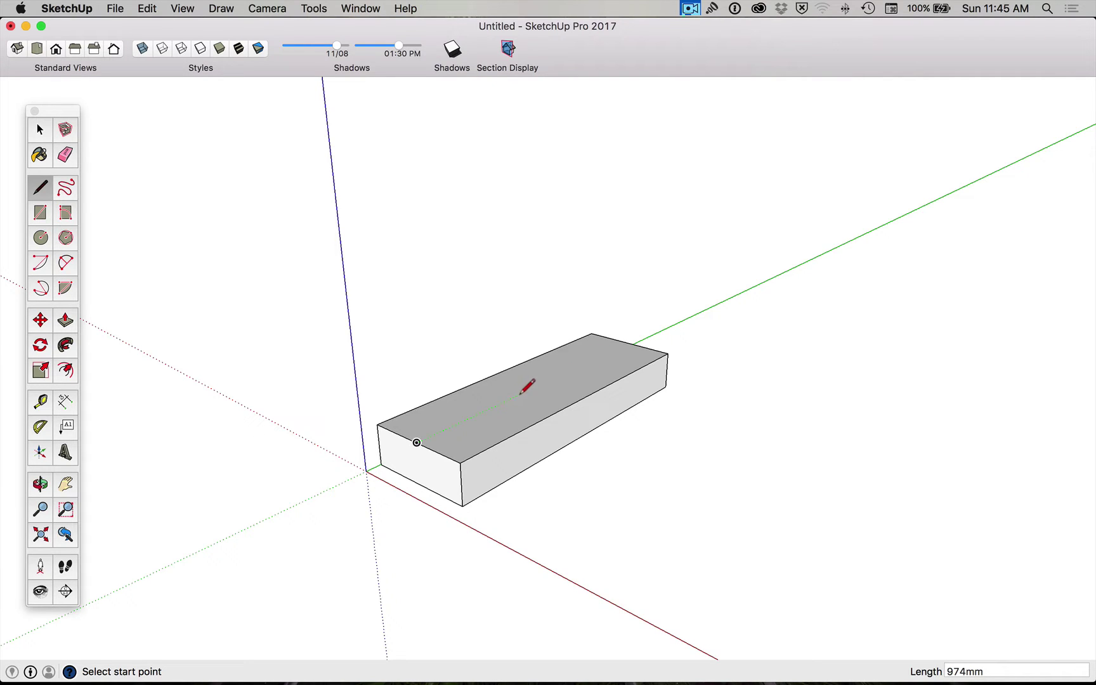
- Draw a line from the top face's centre straight up along the blue axis
scroll(543, 386, up, 4)
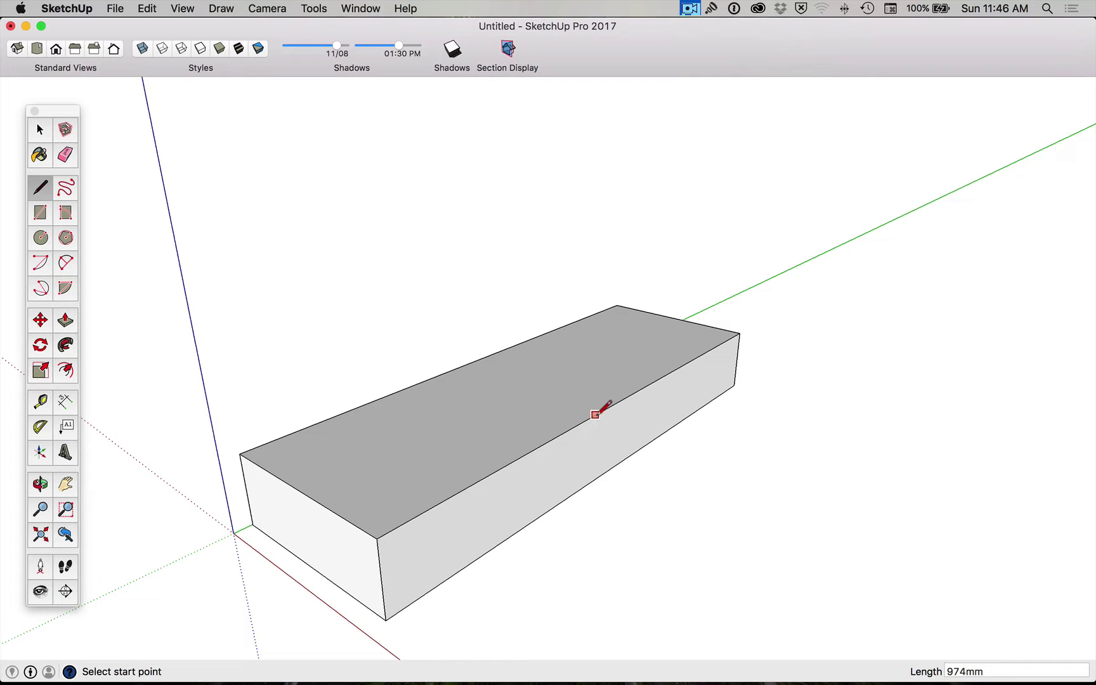
click(538, 382)
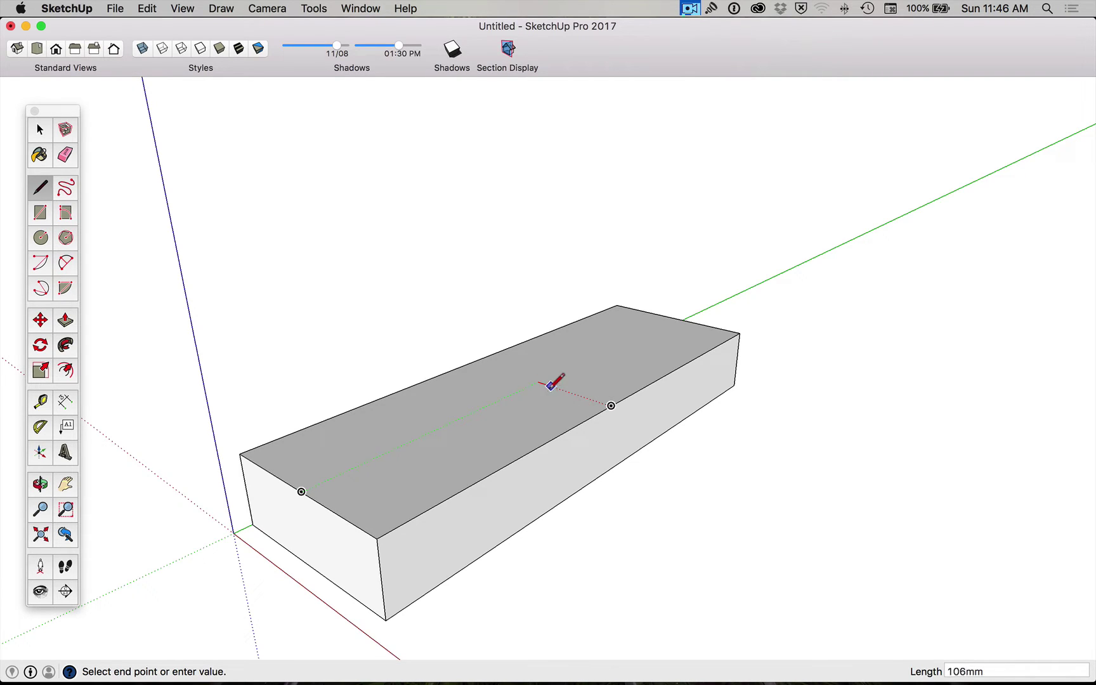
click(537, 242)
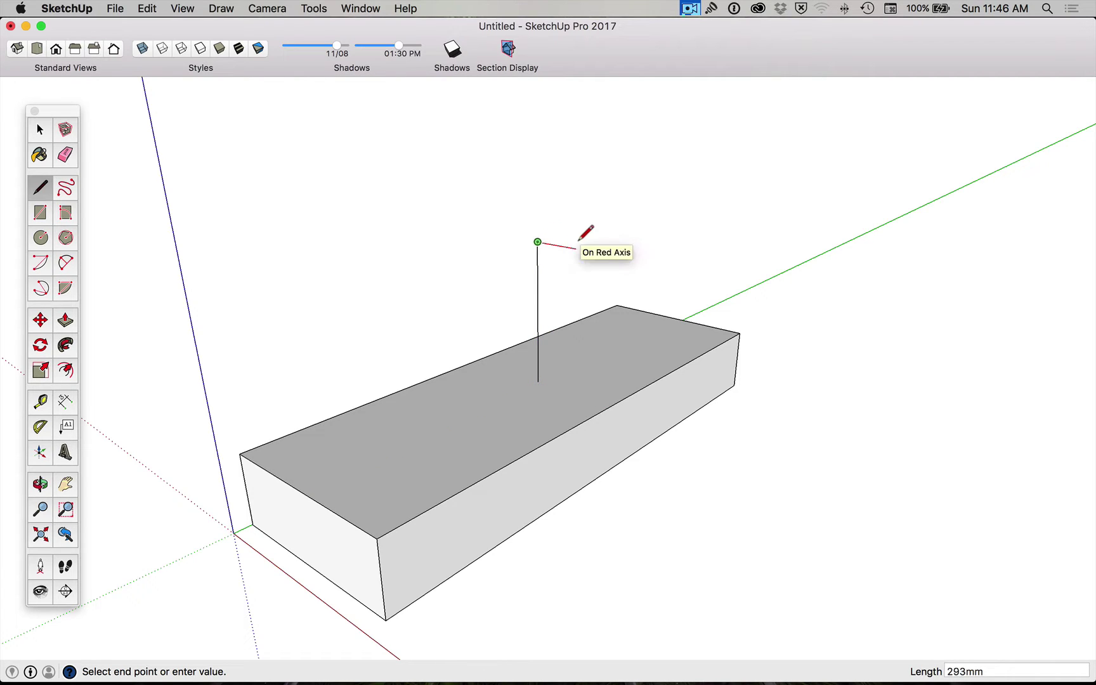
key(Escape)
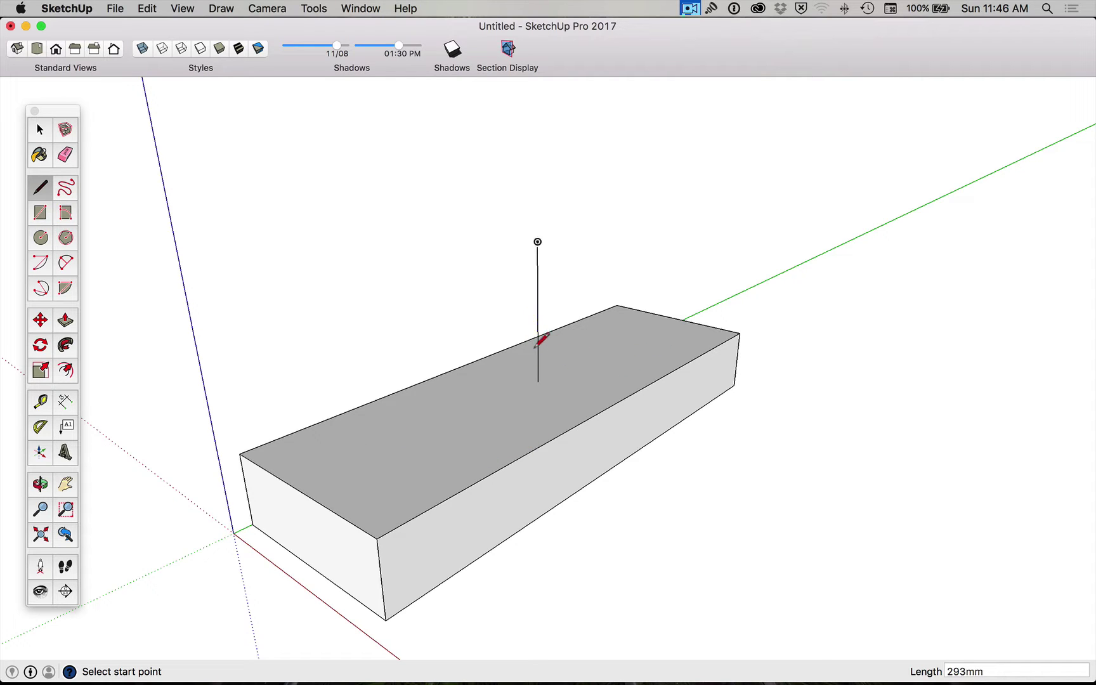
key(space)
- Draw a first filled circle on the ground beside the box
key(c)
click(538, 381)
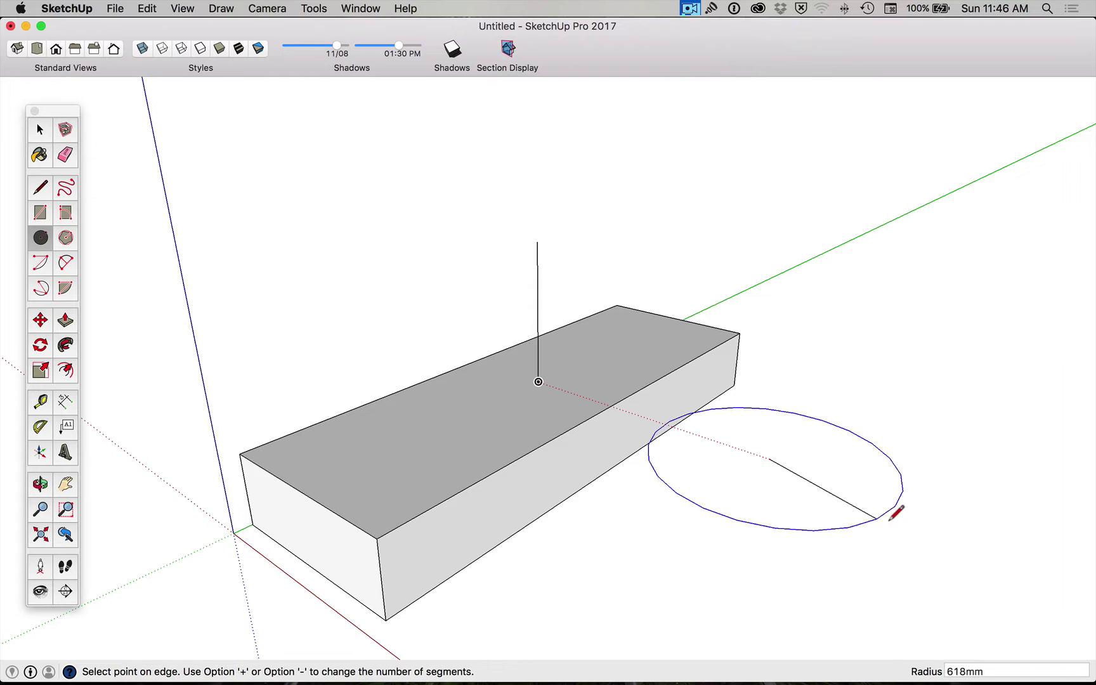
click(857, 489)
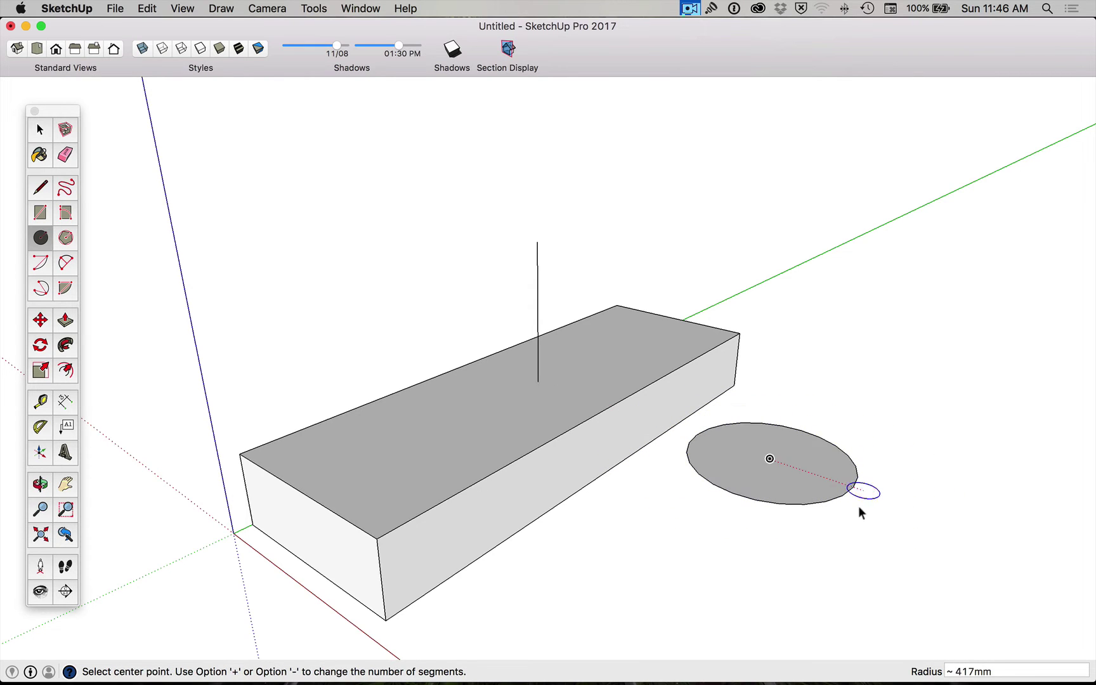
key(space)
key(l)
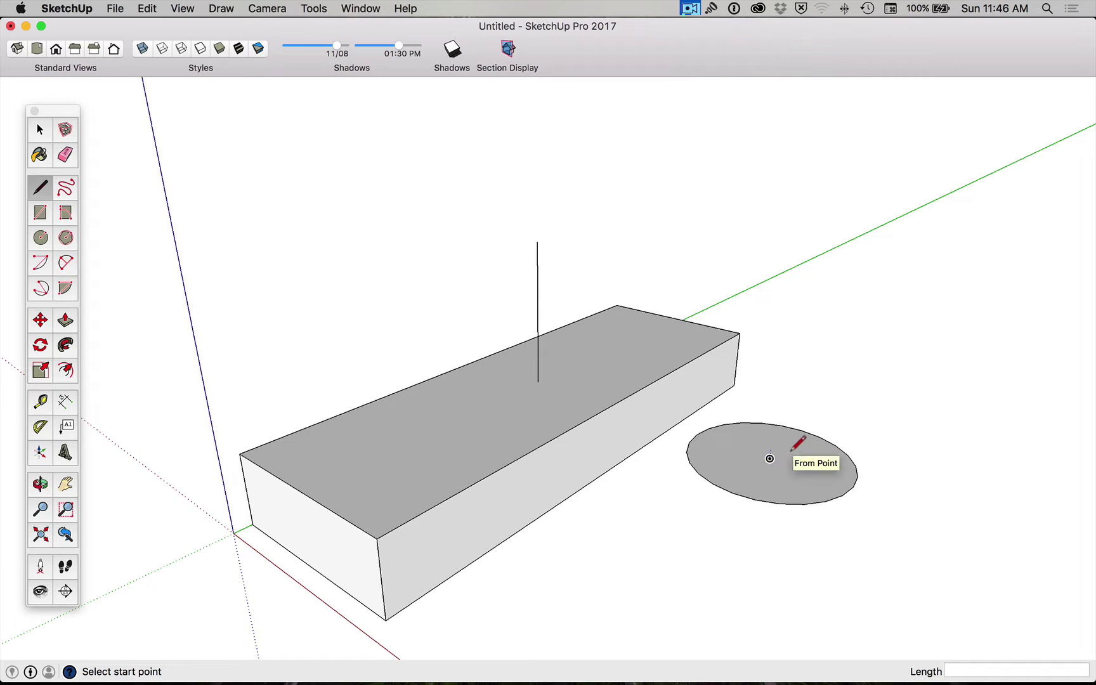
key(space)
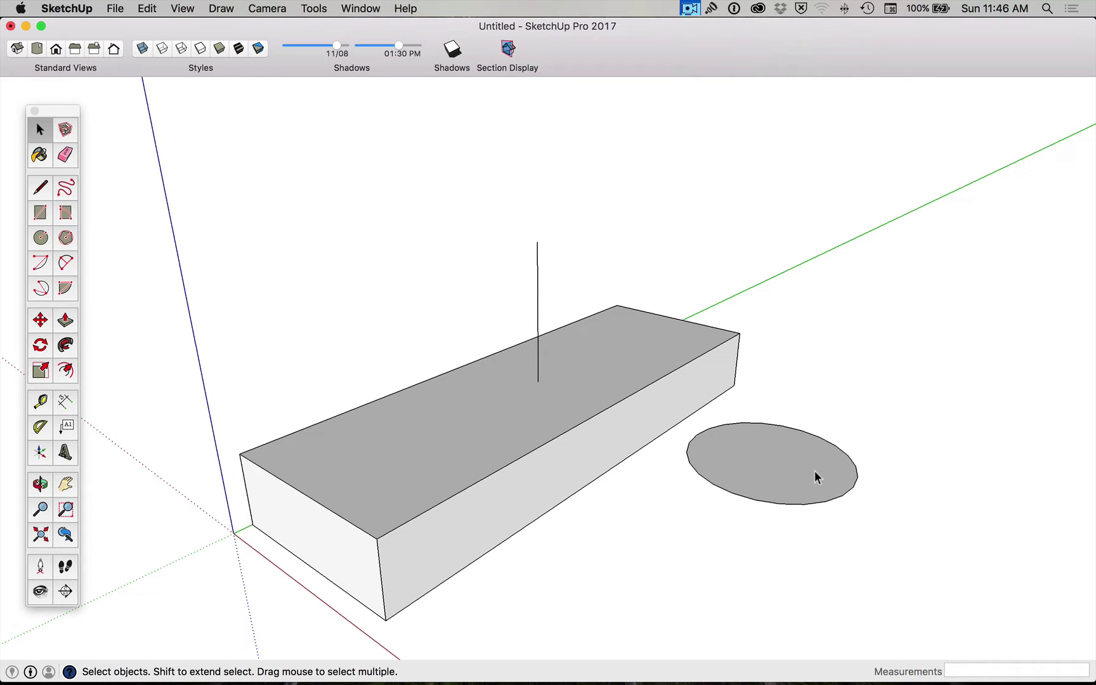
key(l)
key(space)
- Draw a second, larger circle of about 793mm radius on the ground nearby
shift+middle_drag(775, 492, 661, 377)
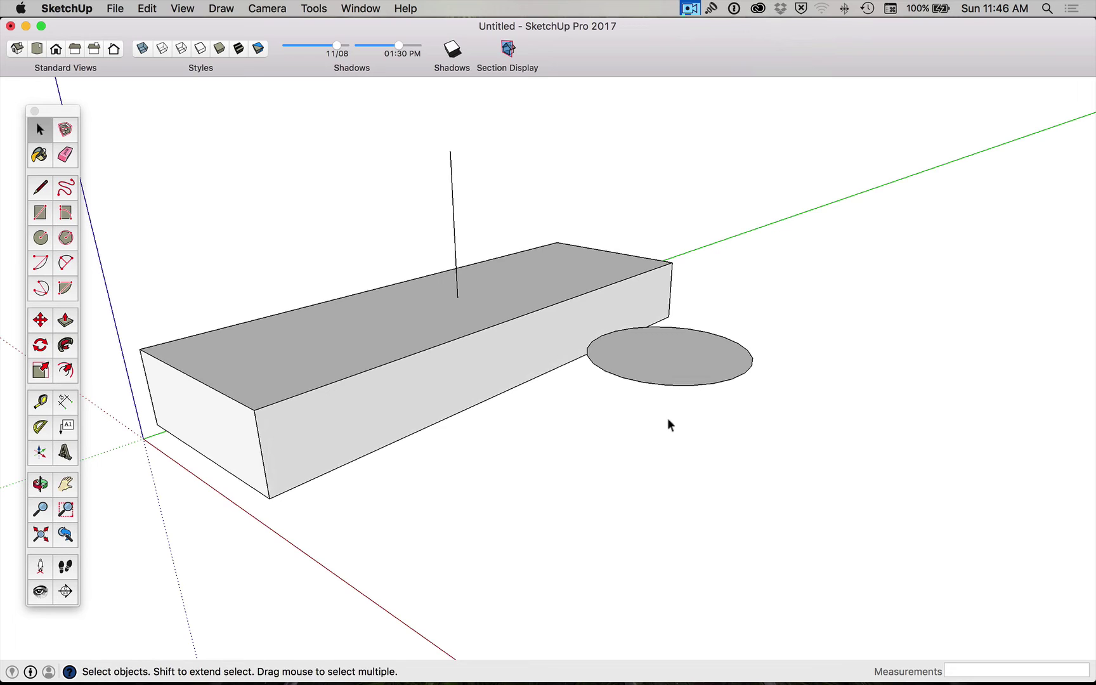
key(c)
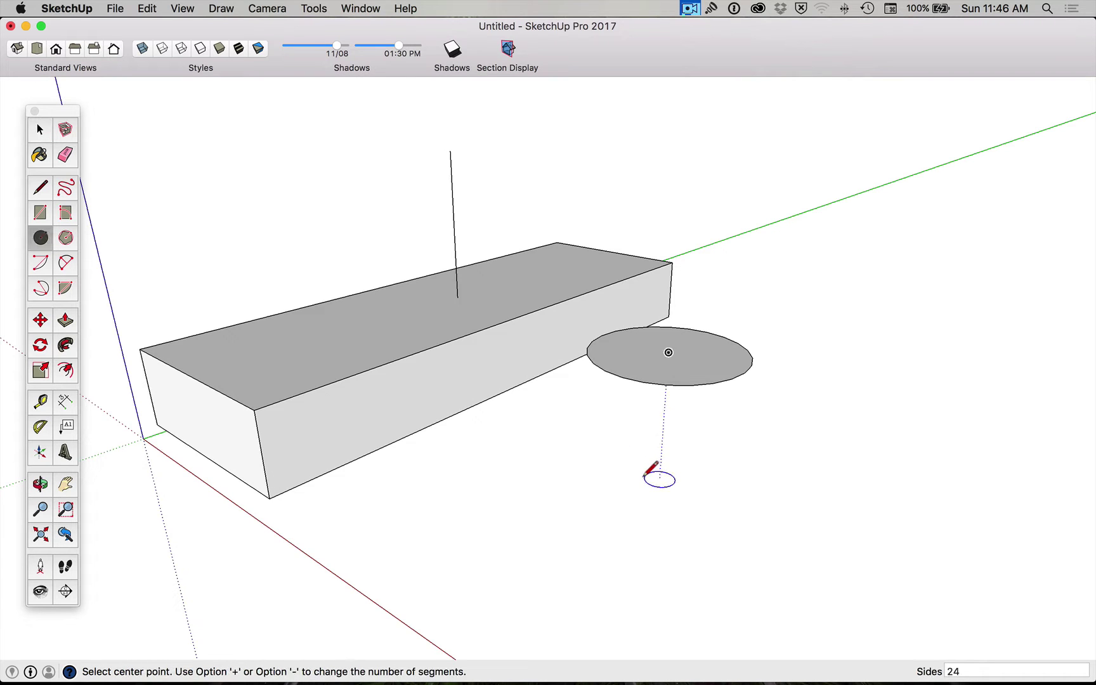
click(776, 502)
click(973, 517)
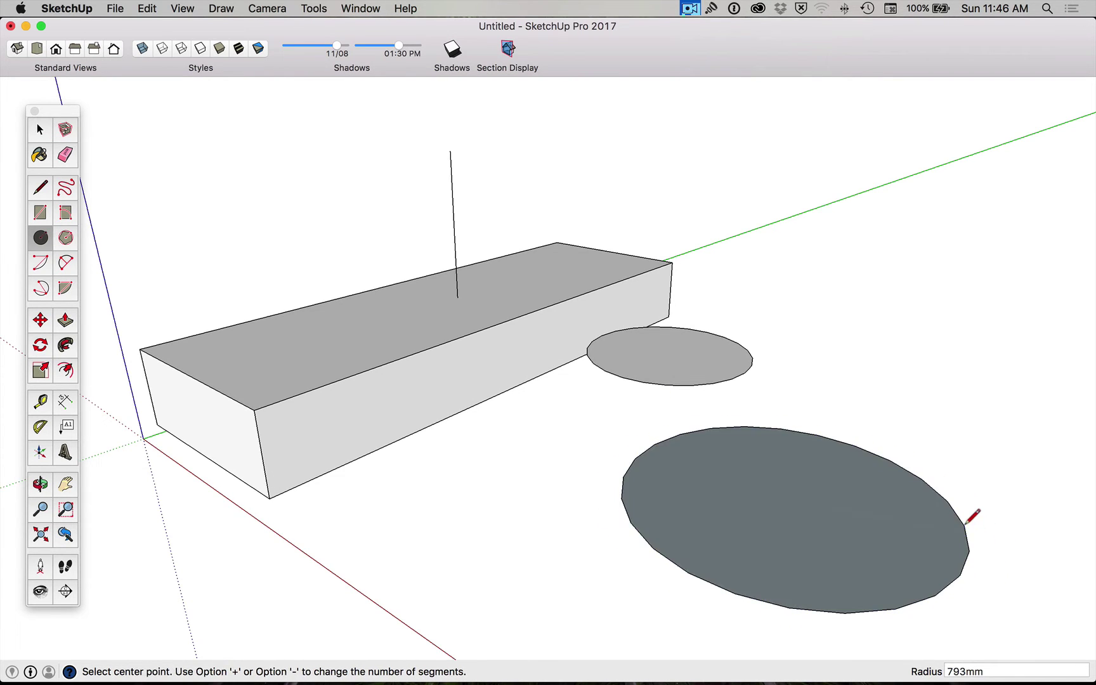
key(space)
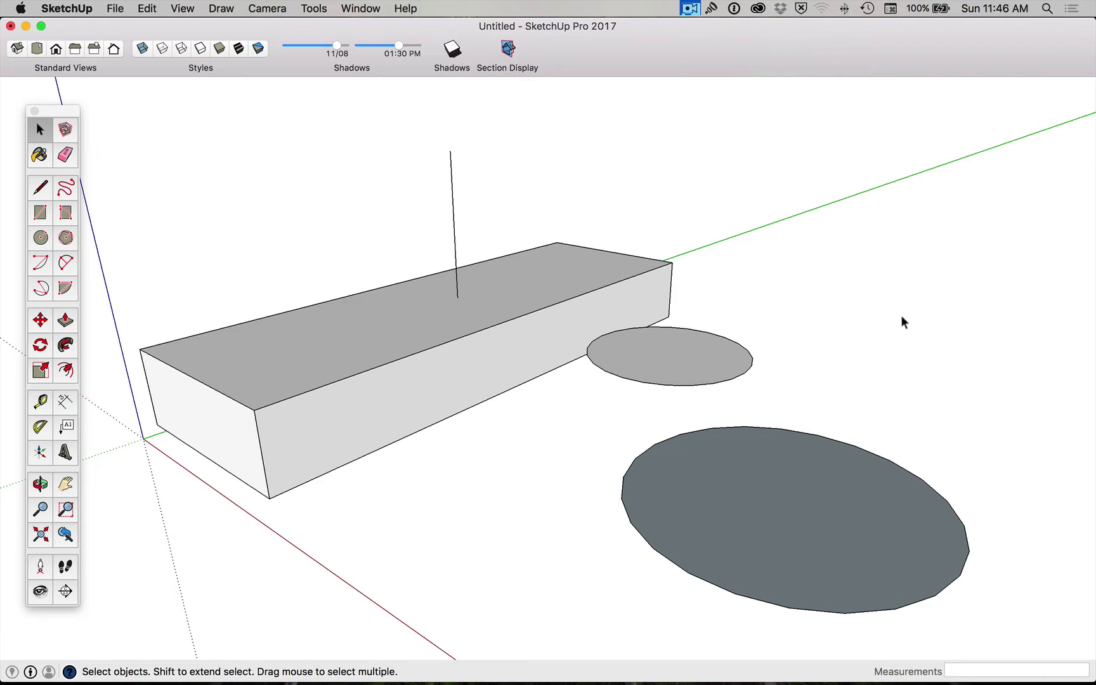
key(l)
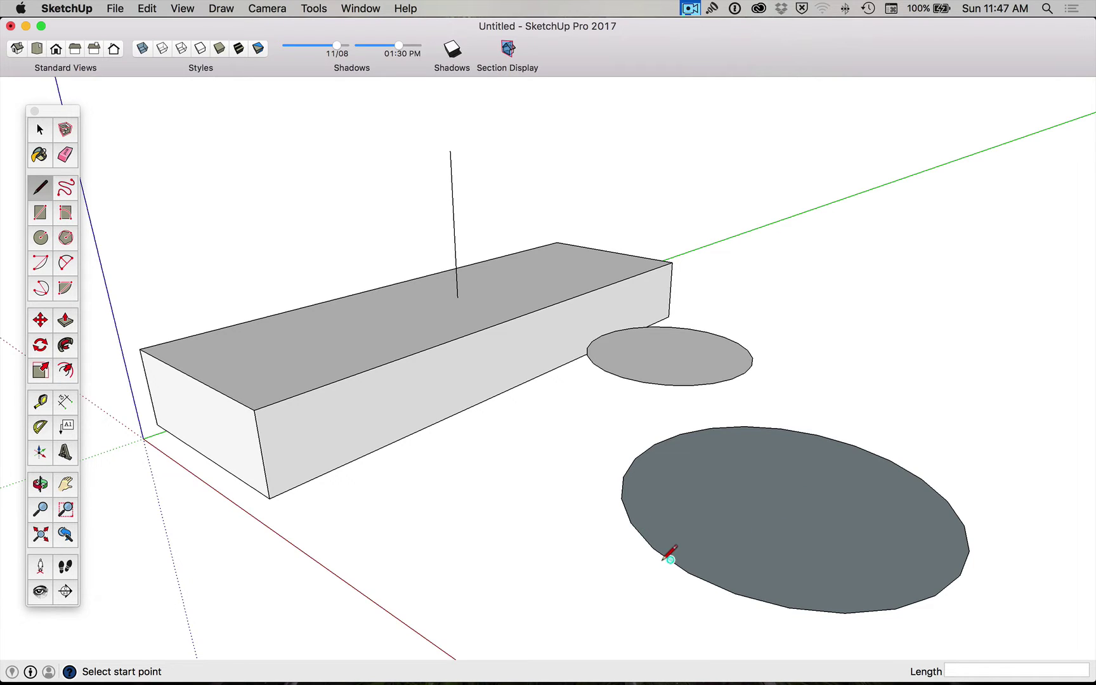
- Draw a vertical edge up the blue axis from the large circle's centre, cancelling an extra line
click(783, 499)
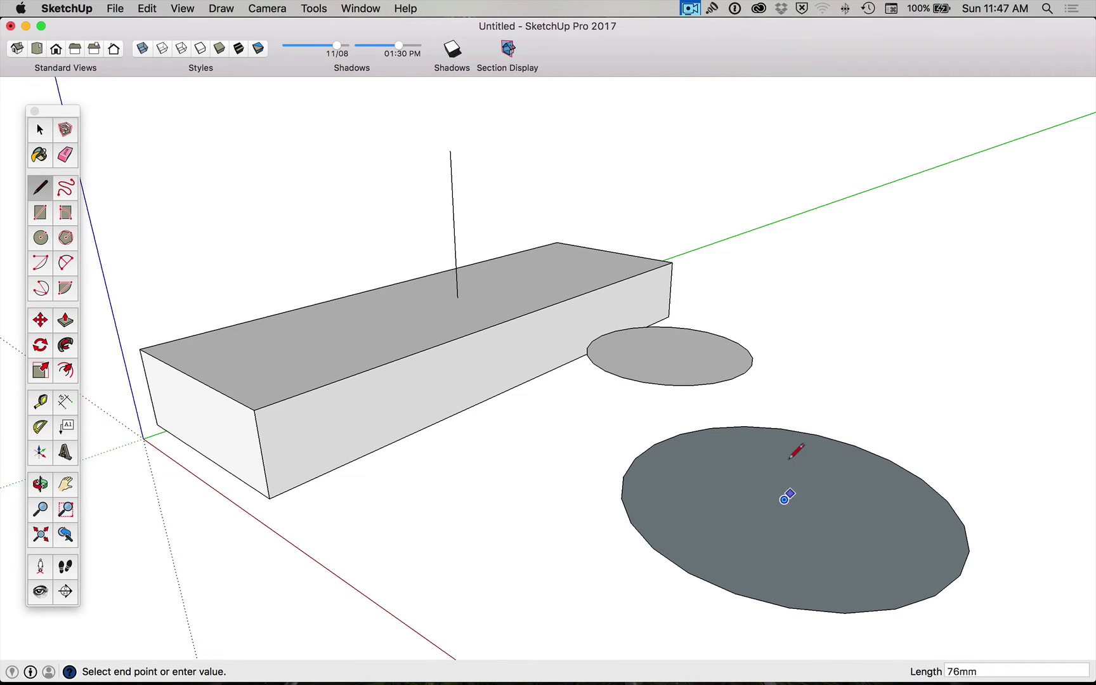
click(814, 298)
key(space)
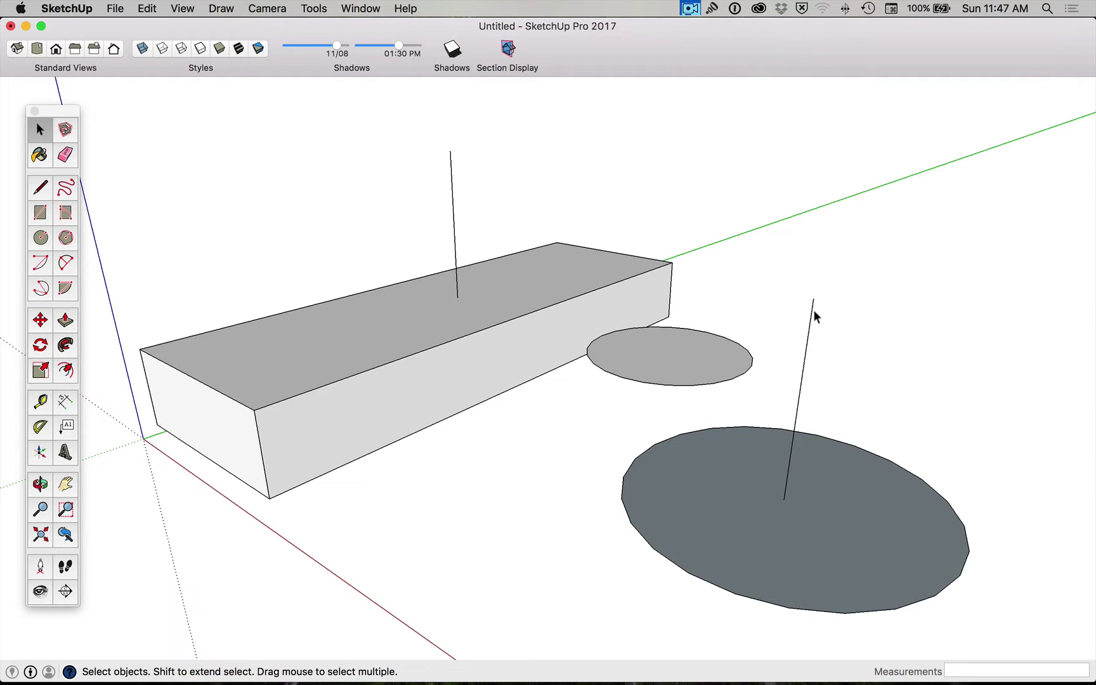
key(l)
click(813, 297)
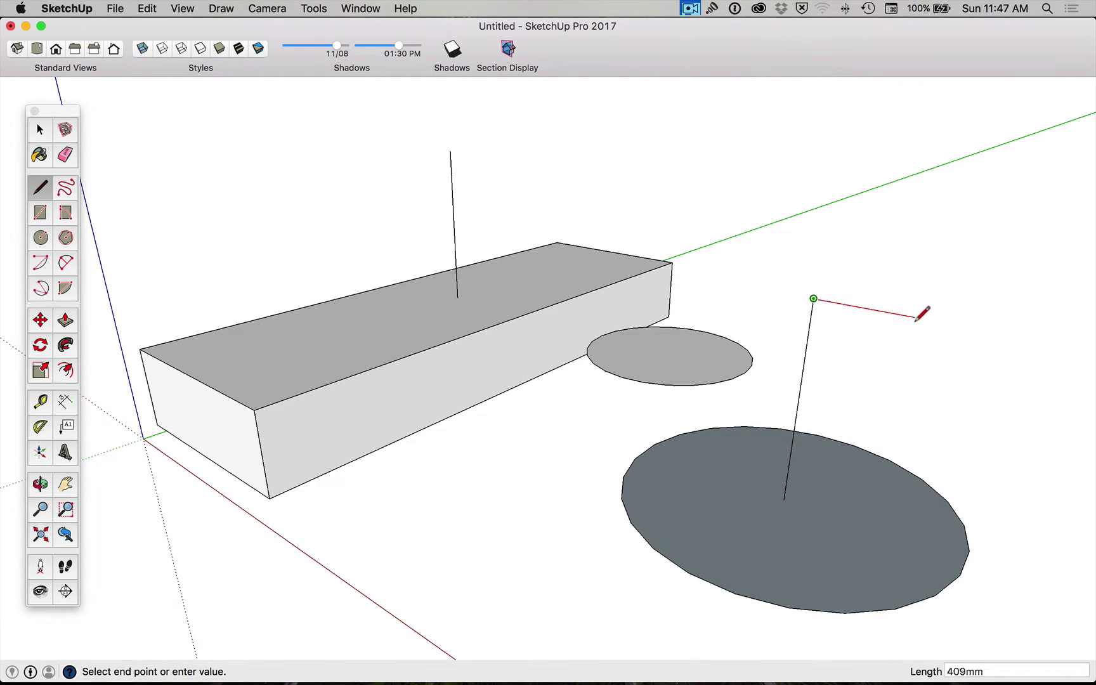
key(Escape)
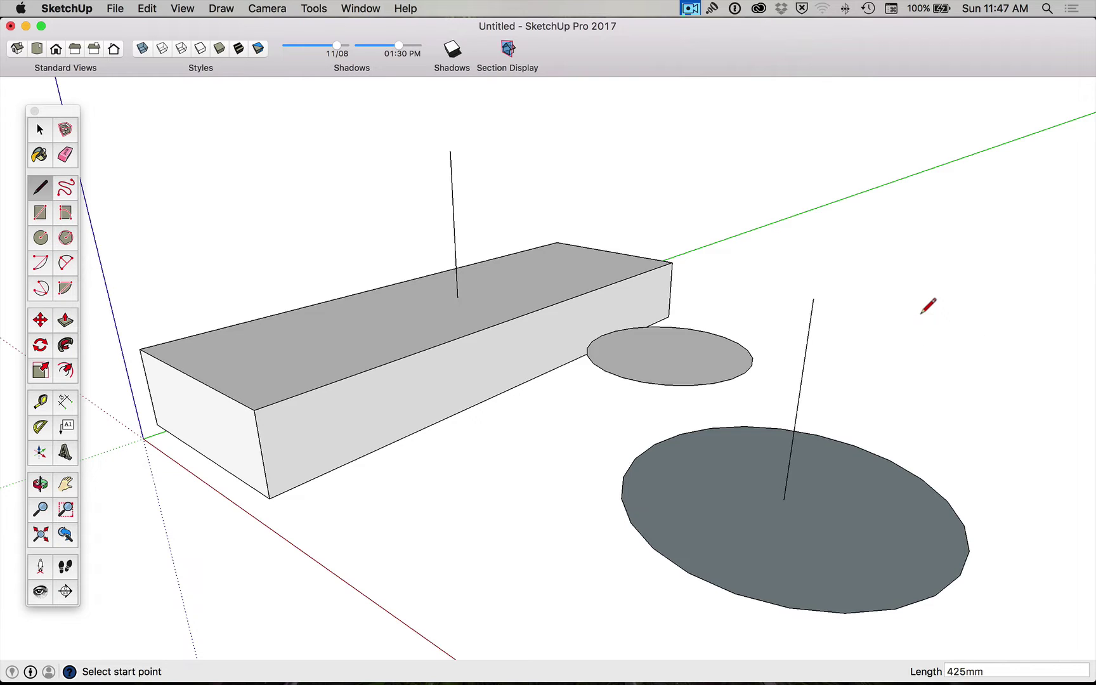
key(space)
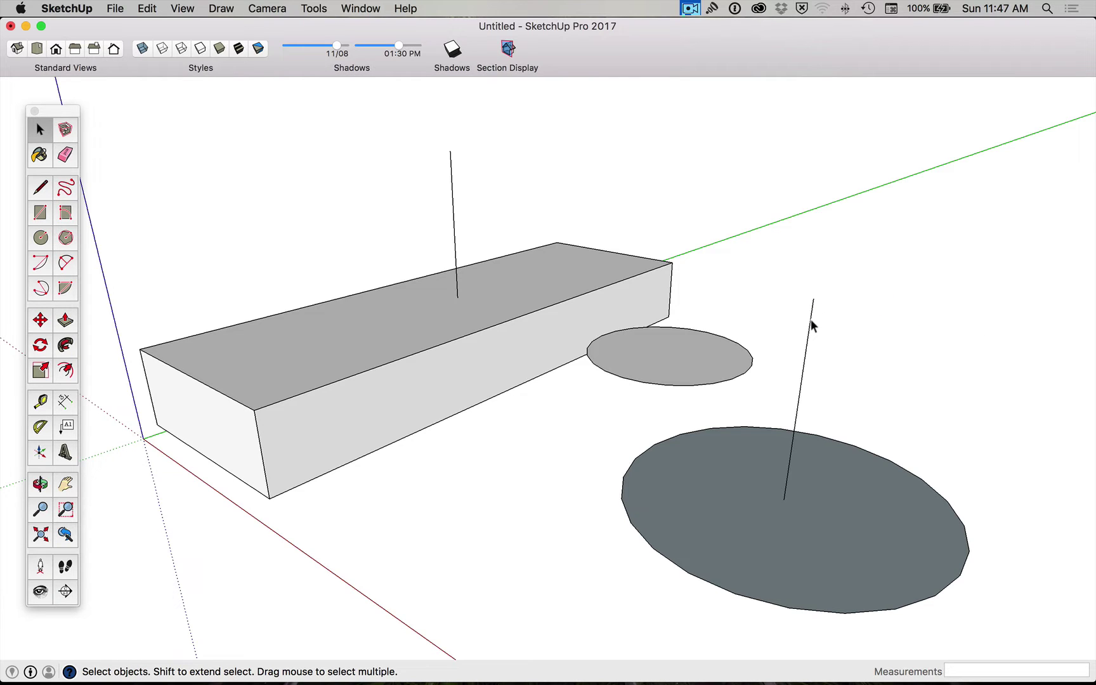
- Select the vertical edge and begin moving it, then cancel the move
click(810, 320)
key(m)
click(810, 318)
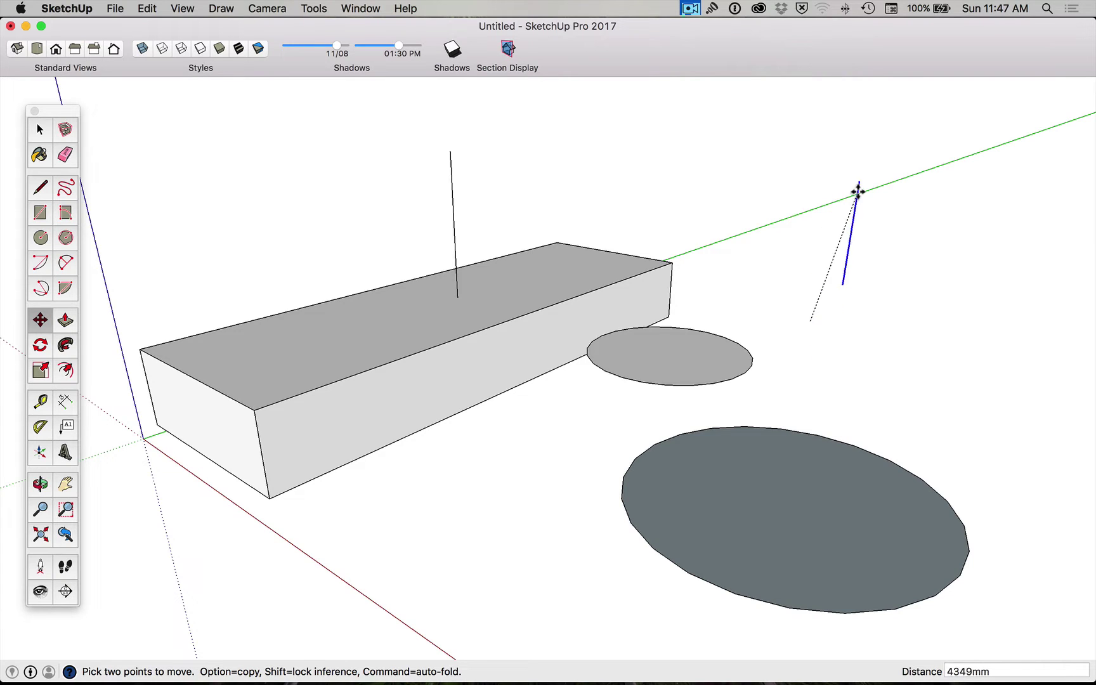
key(Escape)
key(space)
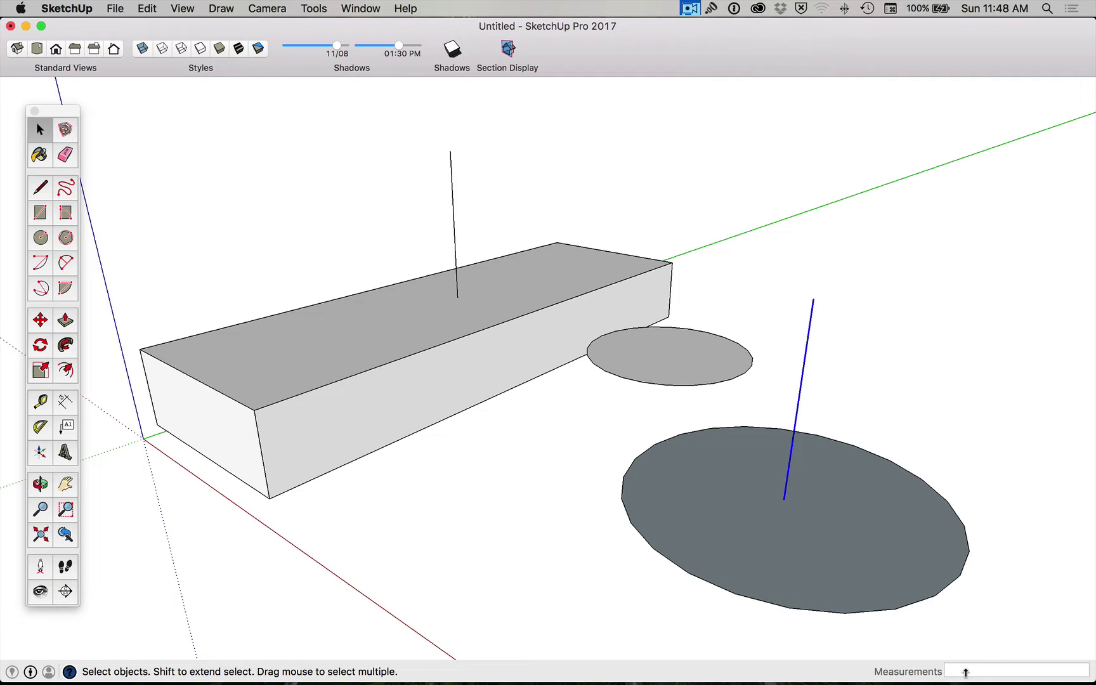
- Move the whole box 100mm along the green axis from its bottom corner
triple_click(380, 360)
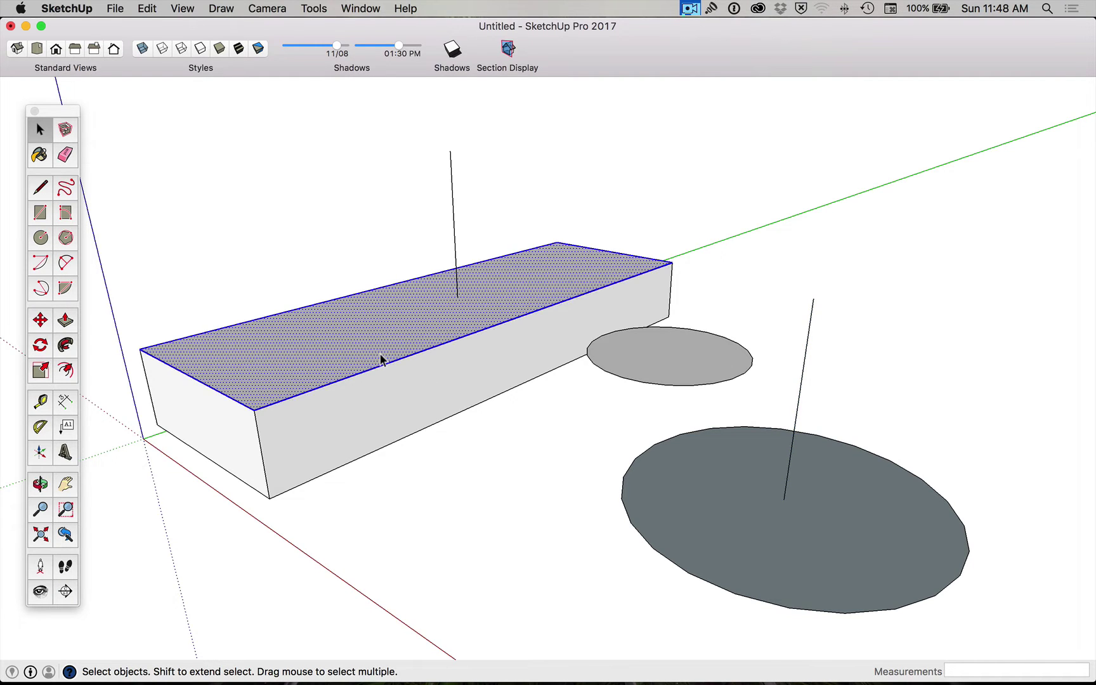
key(m)
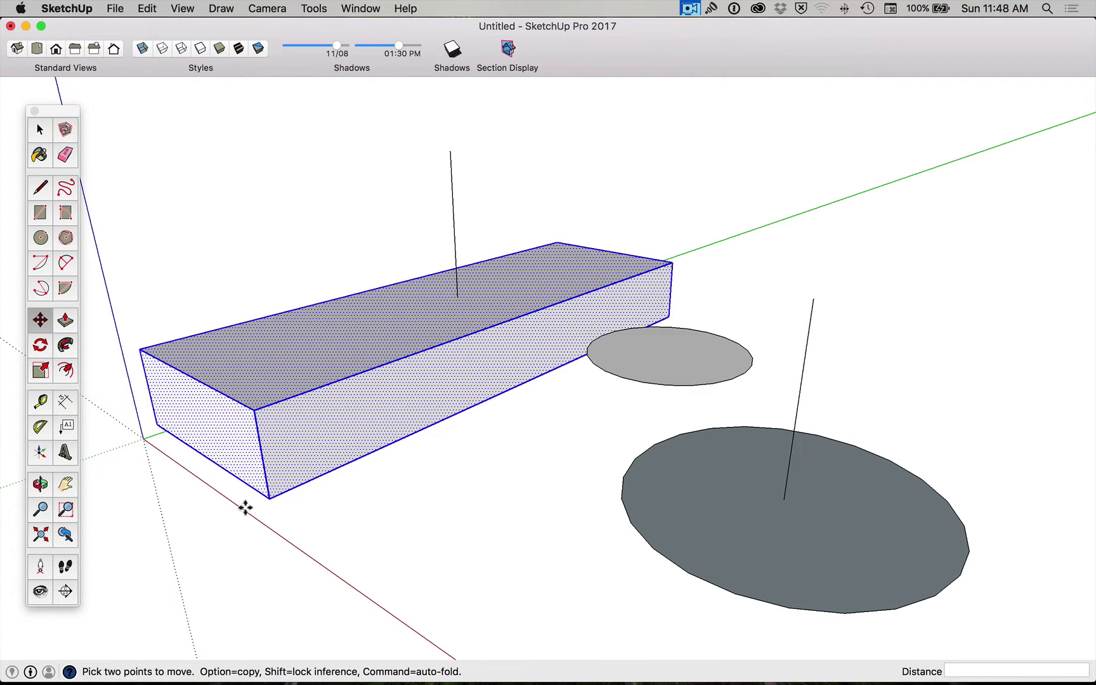
click(270, 497)
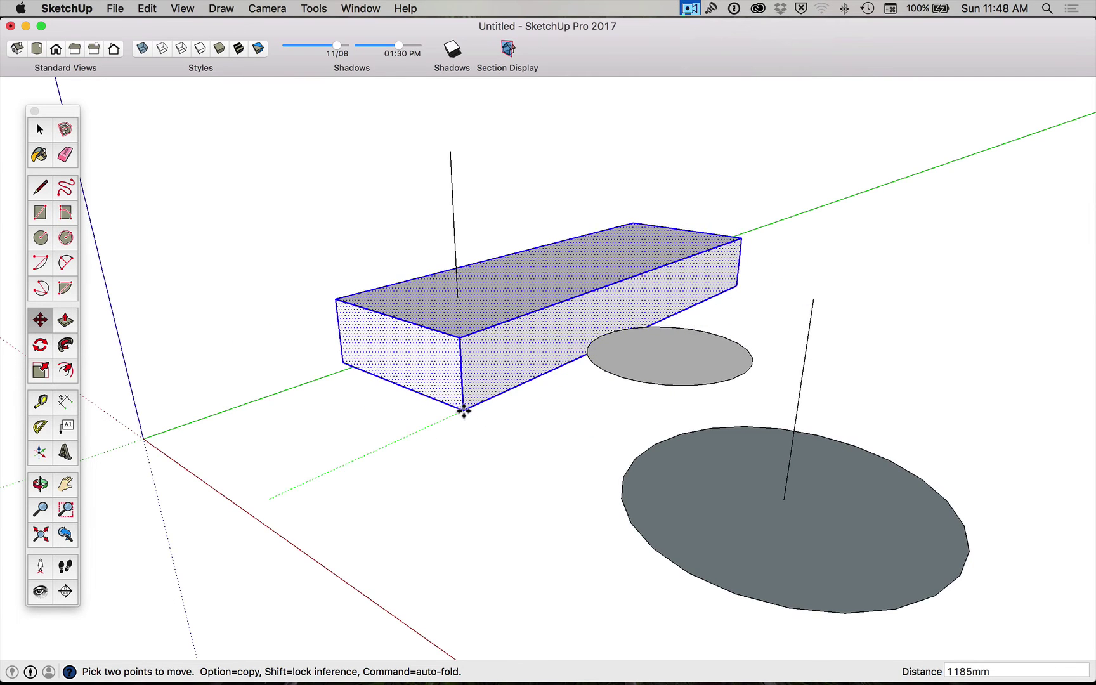
text(100)
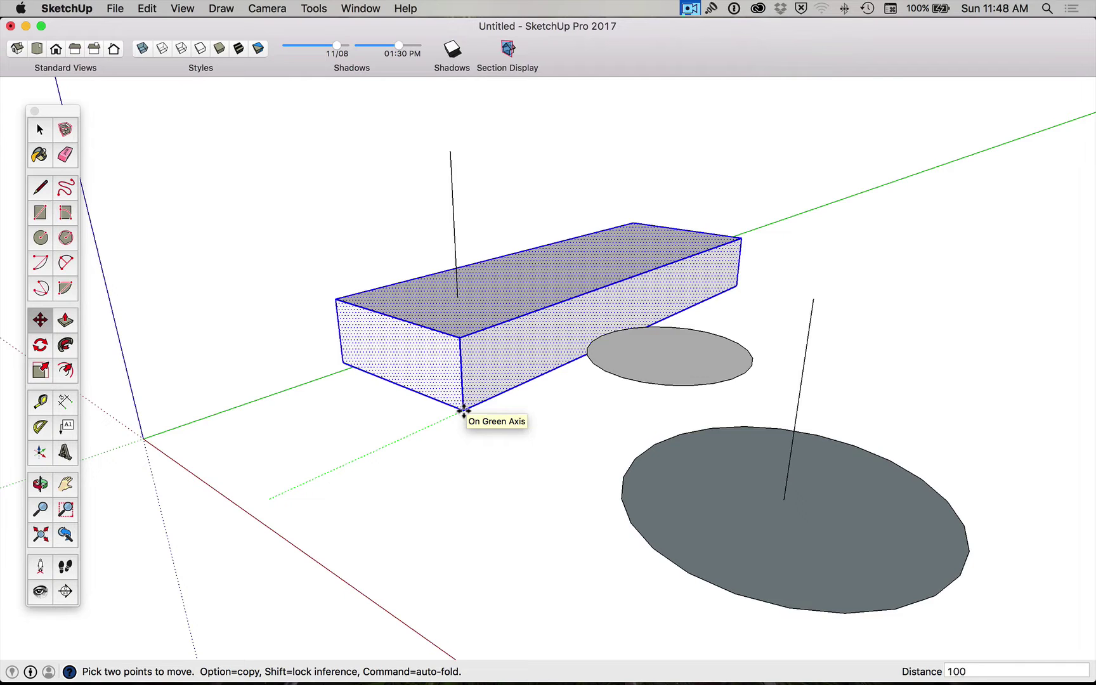
key(Return)
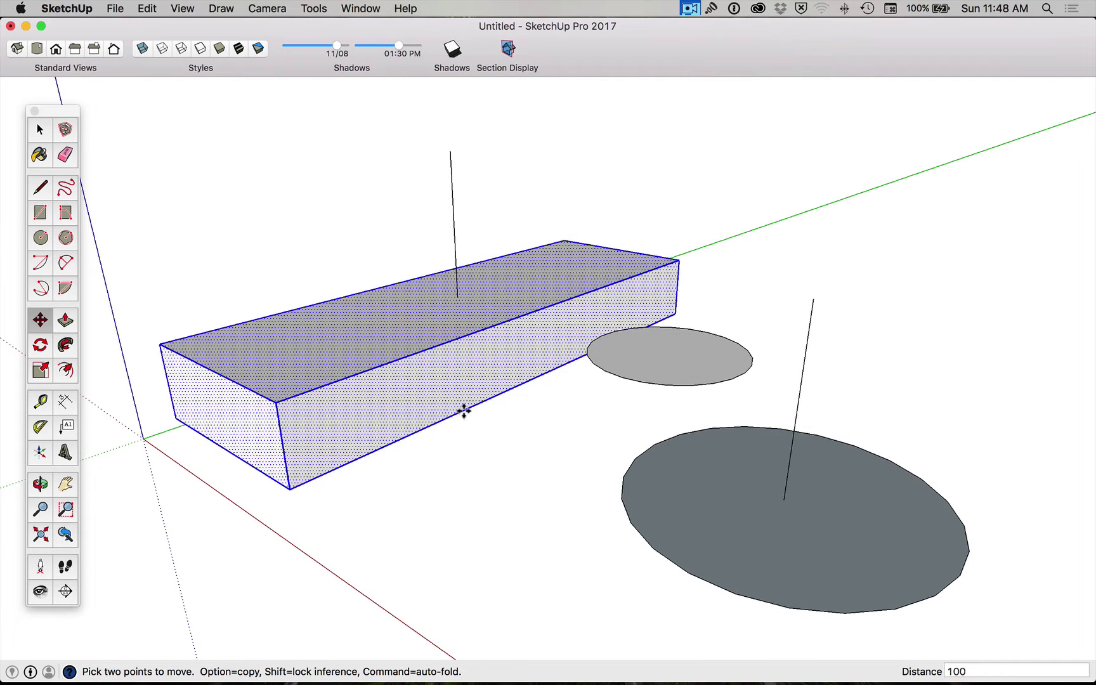
- Move the box 10000mm further along the green axis, then undo that move
click(290, 488)
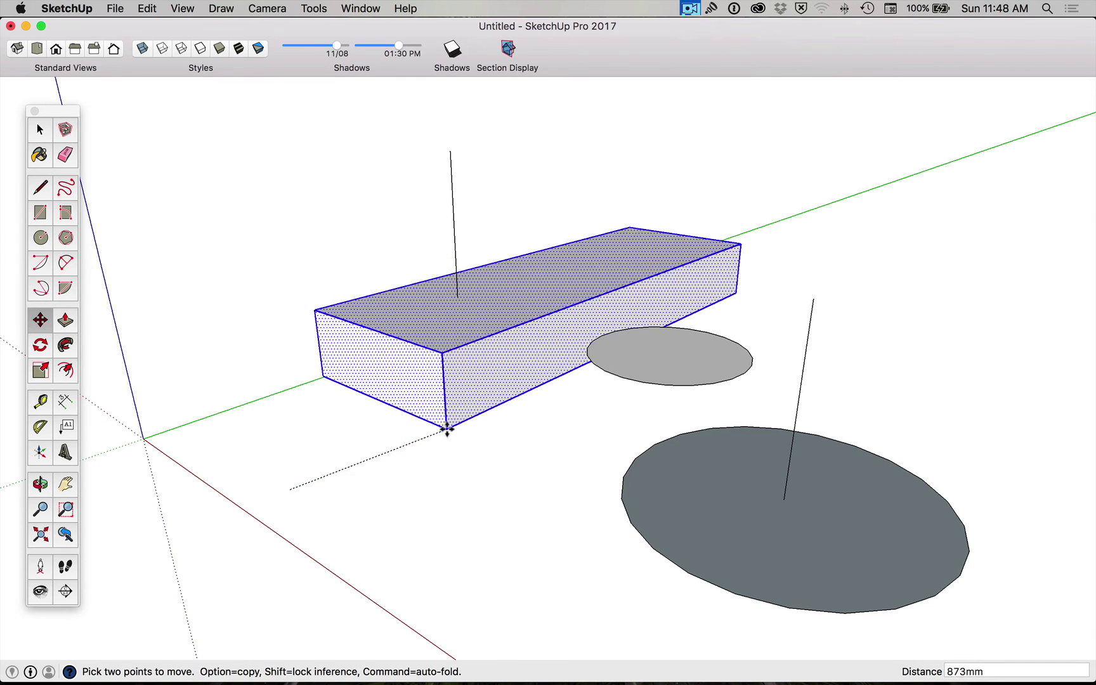
text(10000)
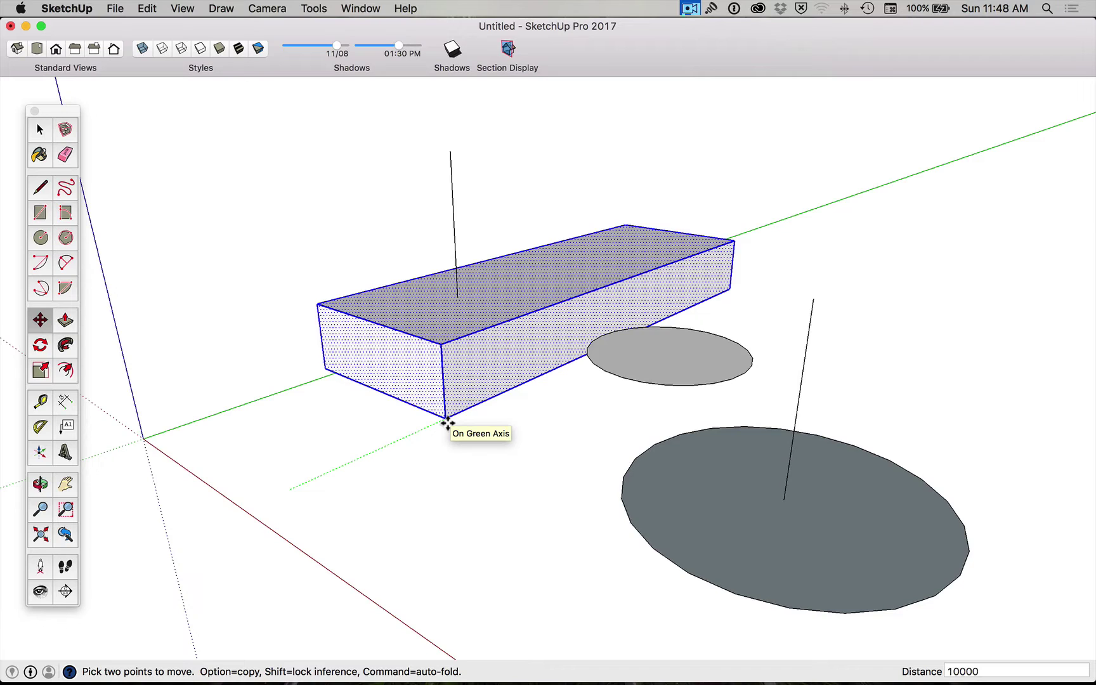
key(Return)
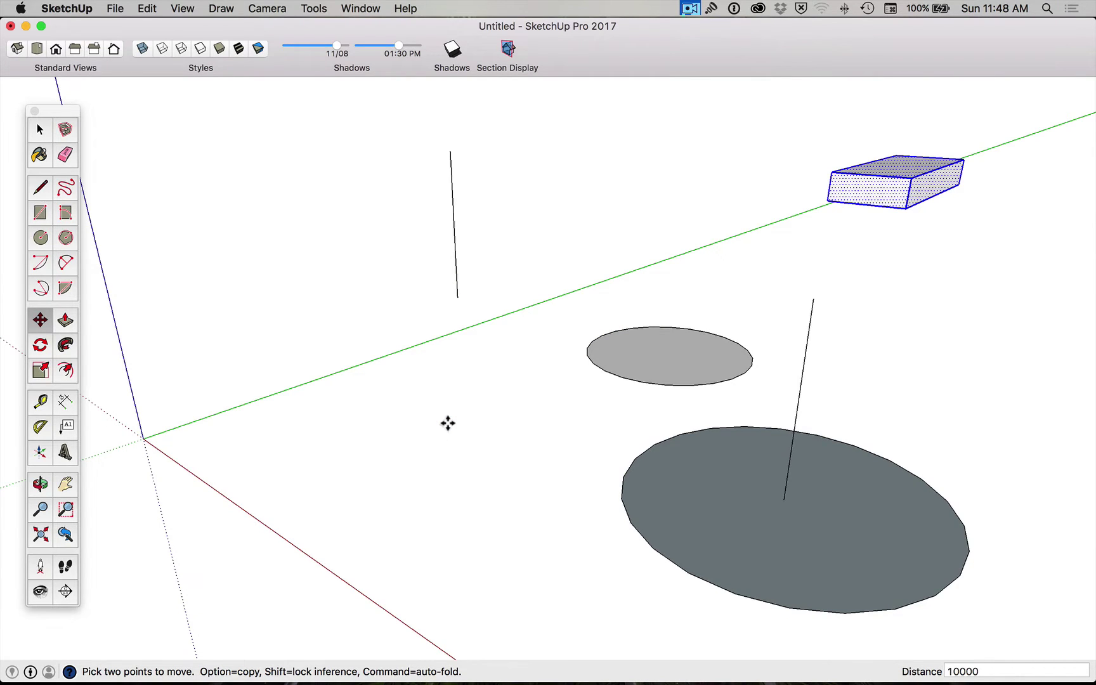
scroll(404, 391, down, 4)
key(super+z)
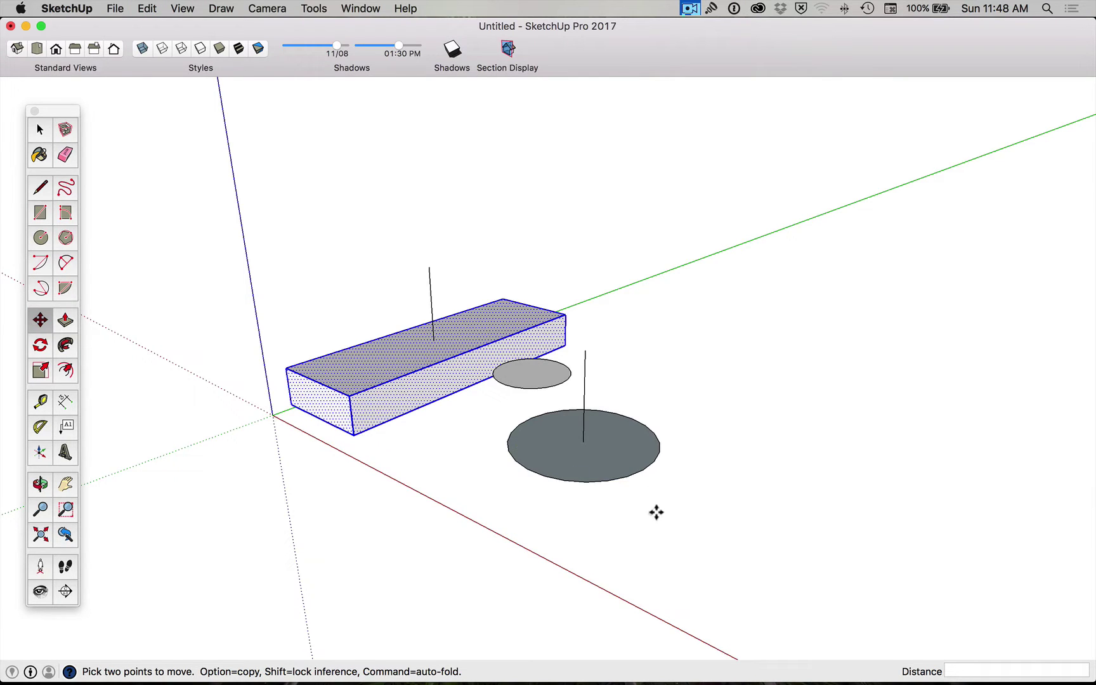
- Draw a 500mm line on the ground along the red axis
key(space)
key(l)
click(627, 550)
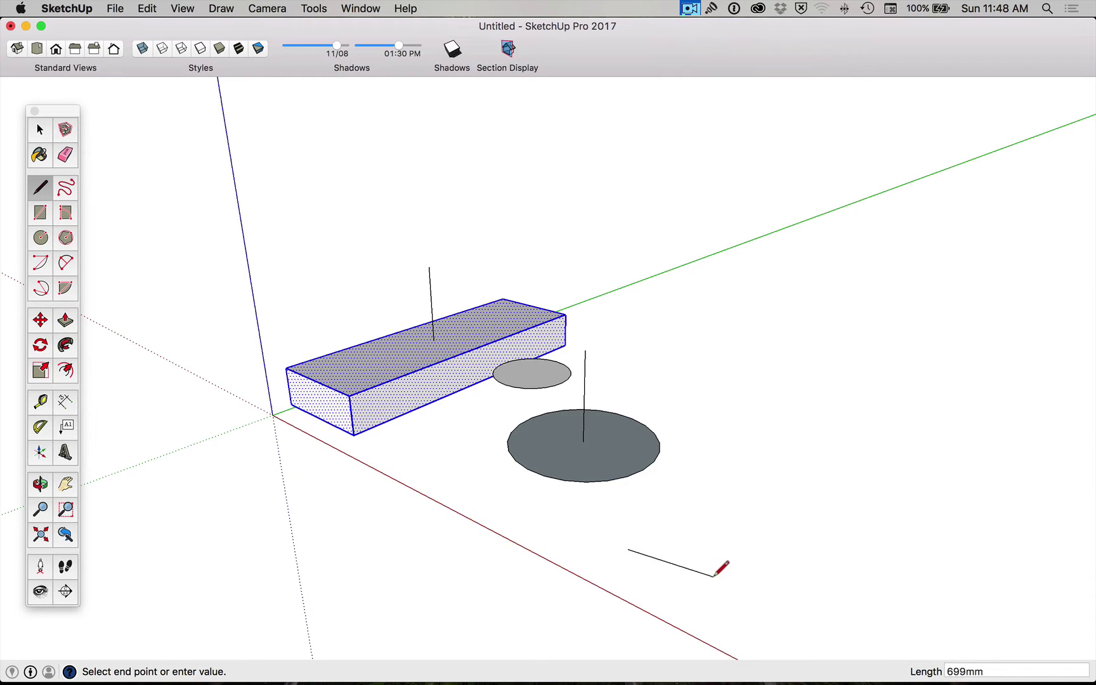
text(500)
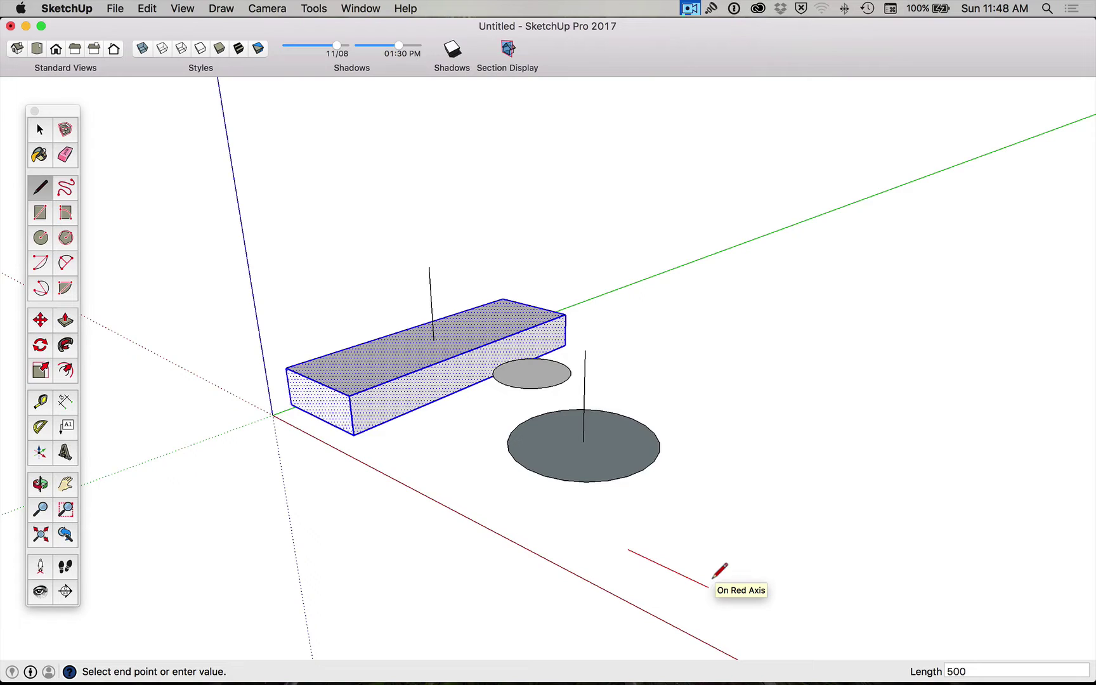
key(Return)
key(space)
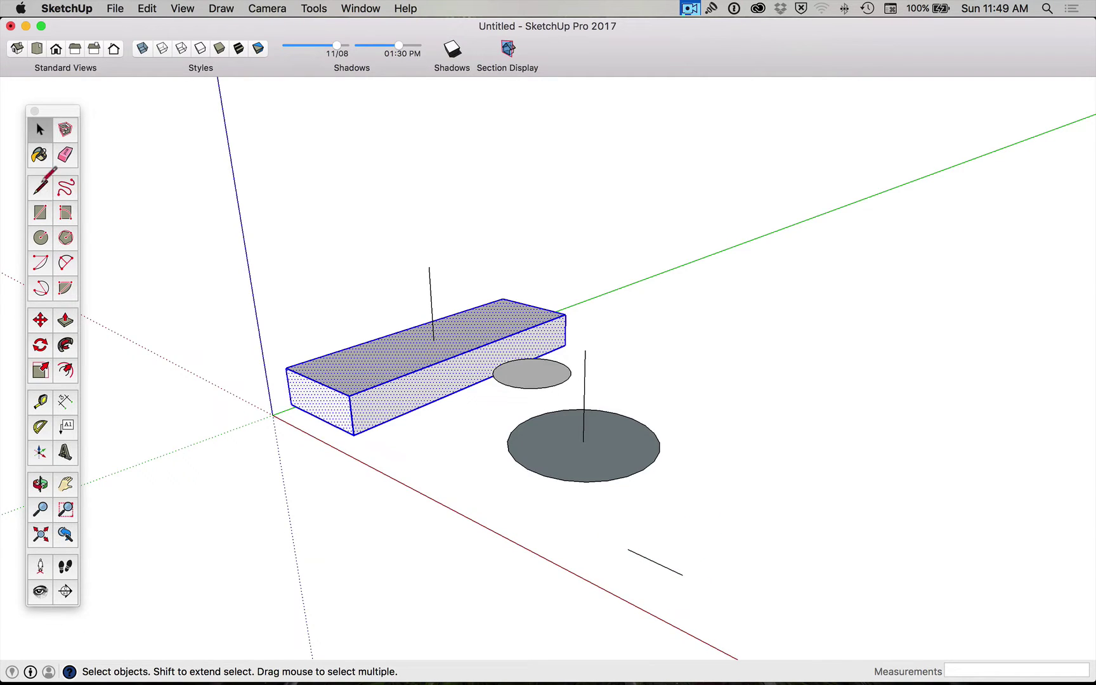
- Draw another red-axis line and shorten it to 100mm
click(41, 185)
click(693, 495)
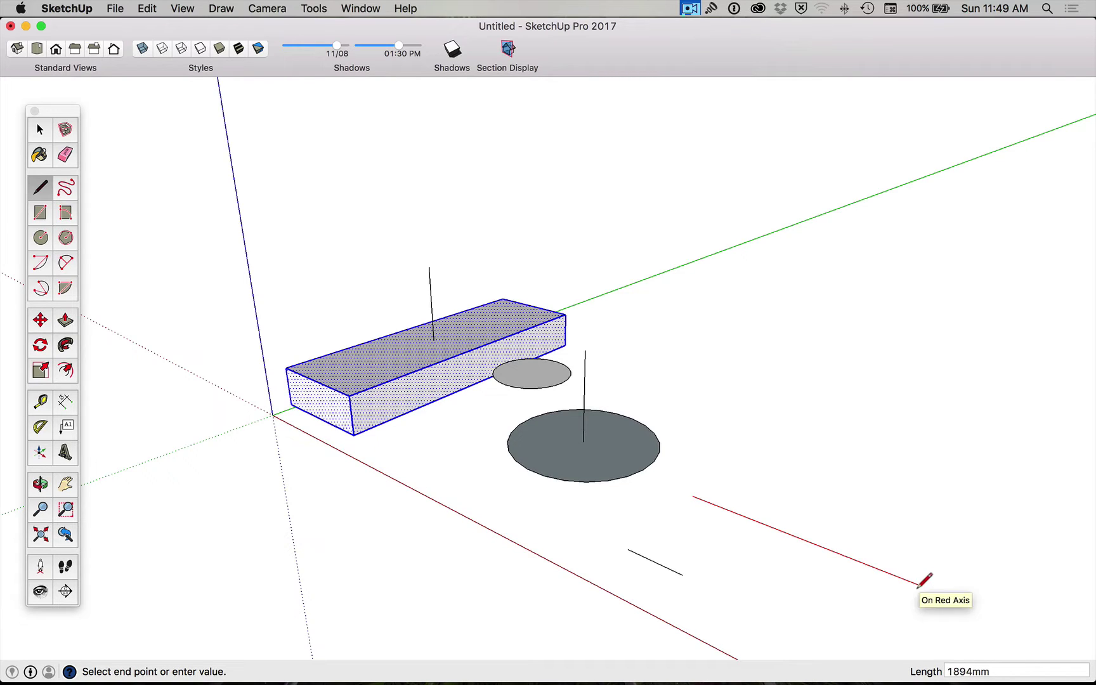
click(919, 584)
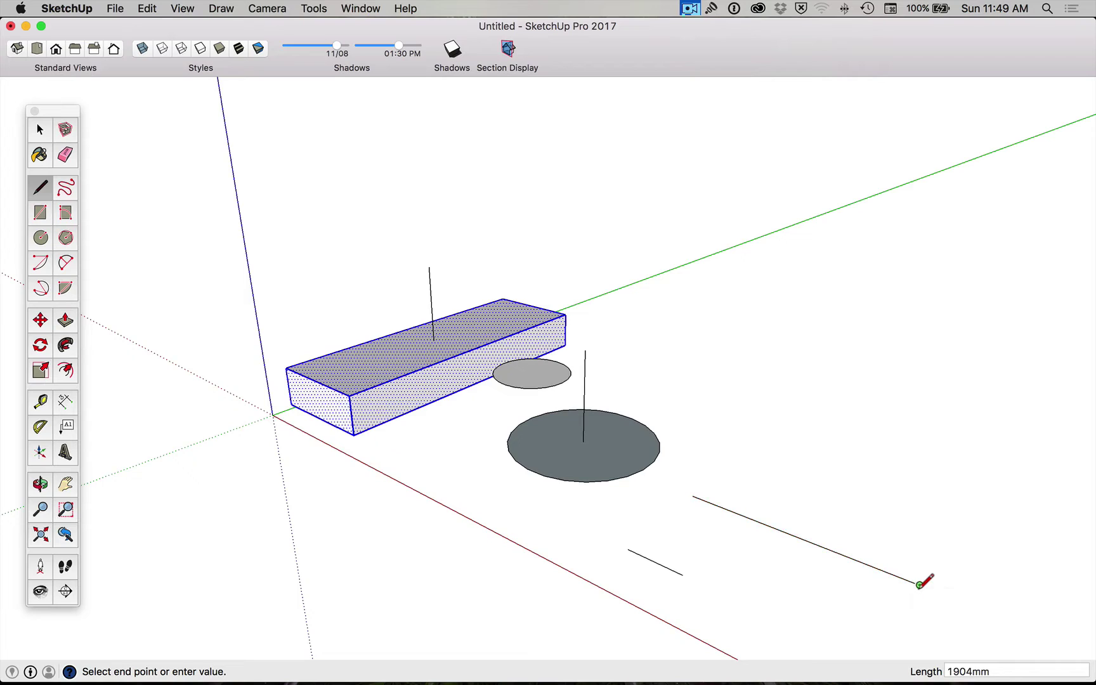
text(100)
key(Return)
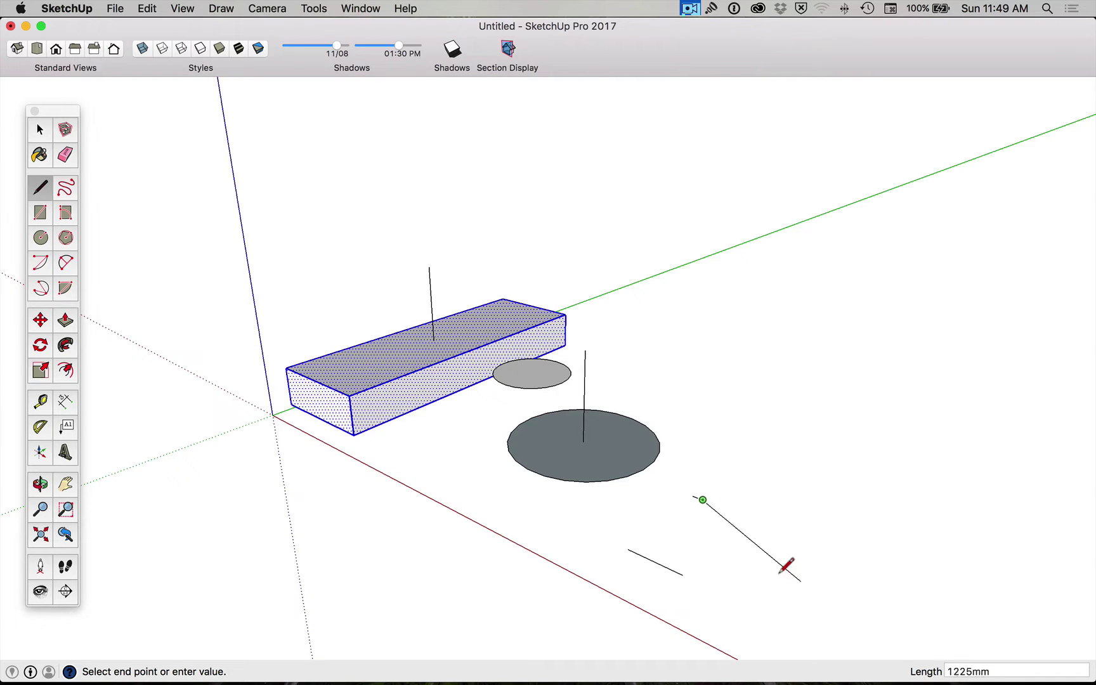
key(Escape)
- Draw two more 100mm lines on the ground along the red axis
click(657, 519)
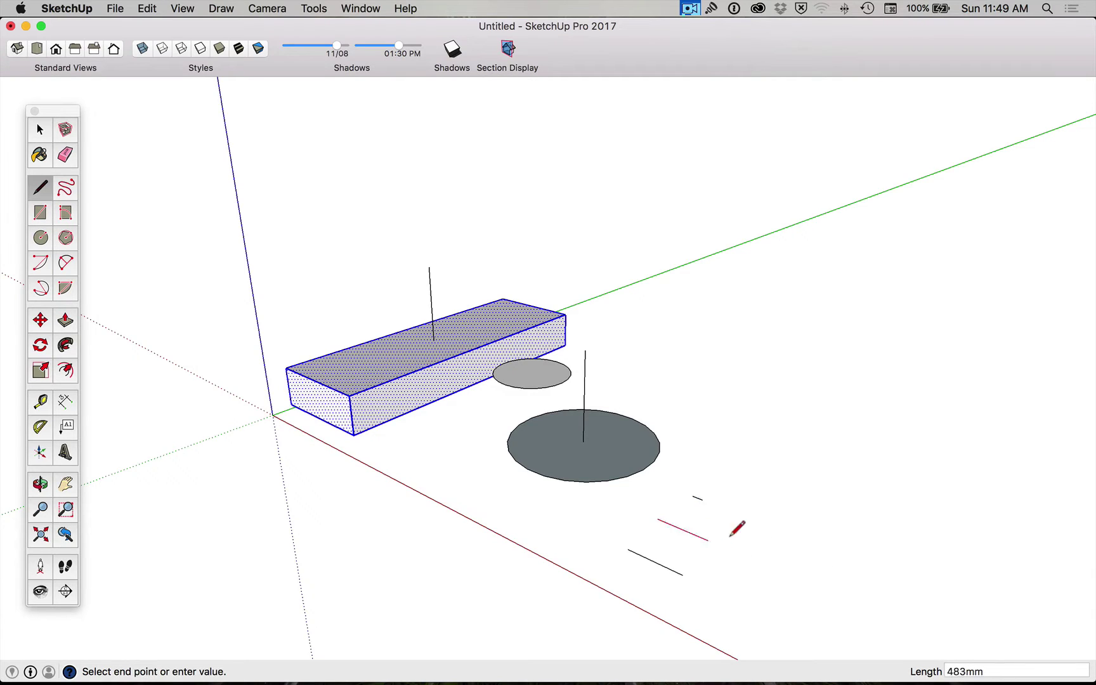
text(100)
key(Return)
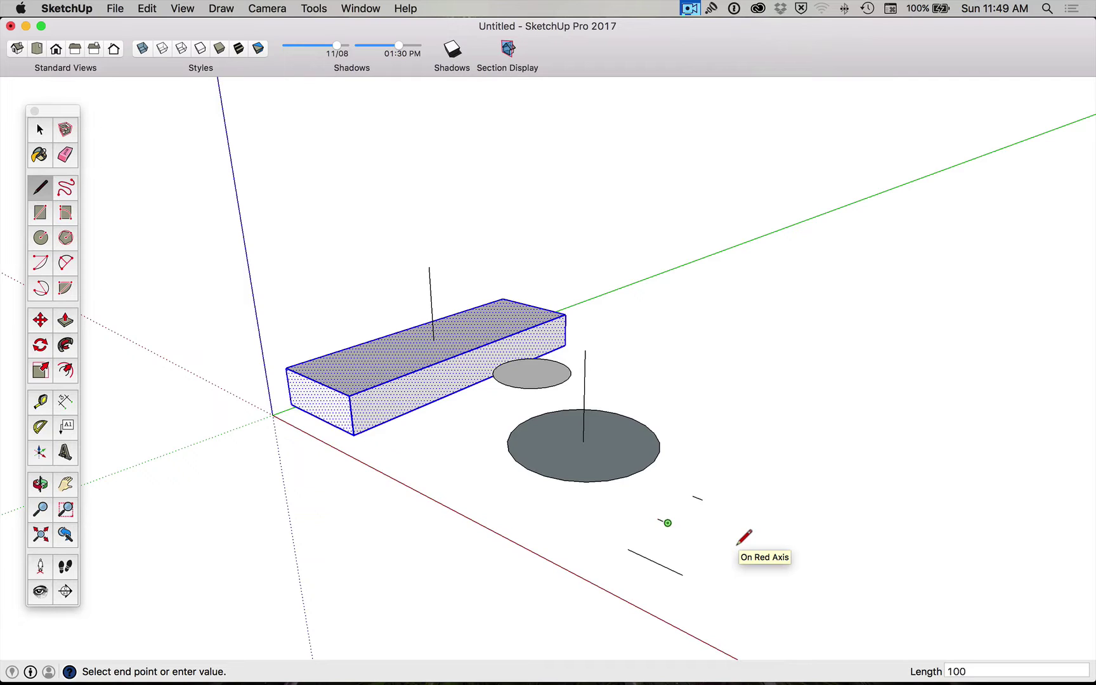
key(Escape)
click(766, 482)
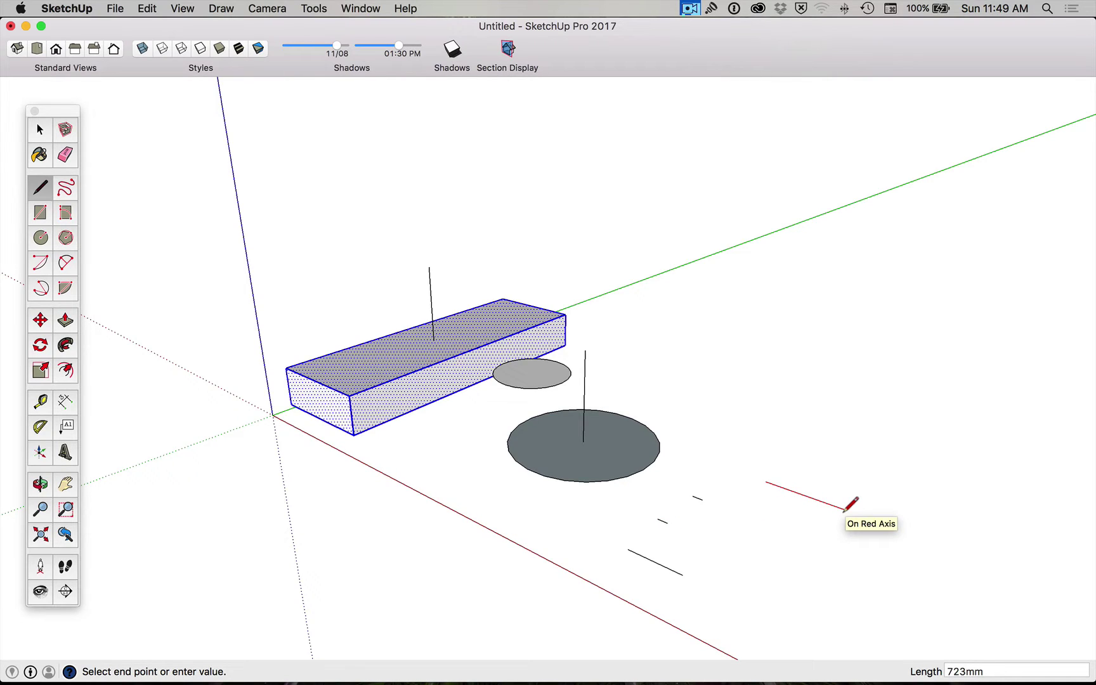
text(100)
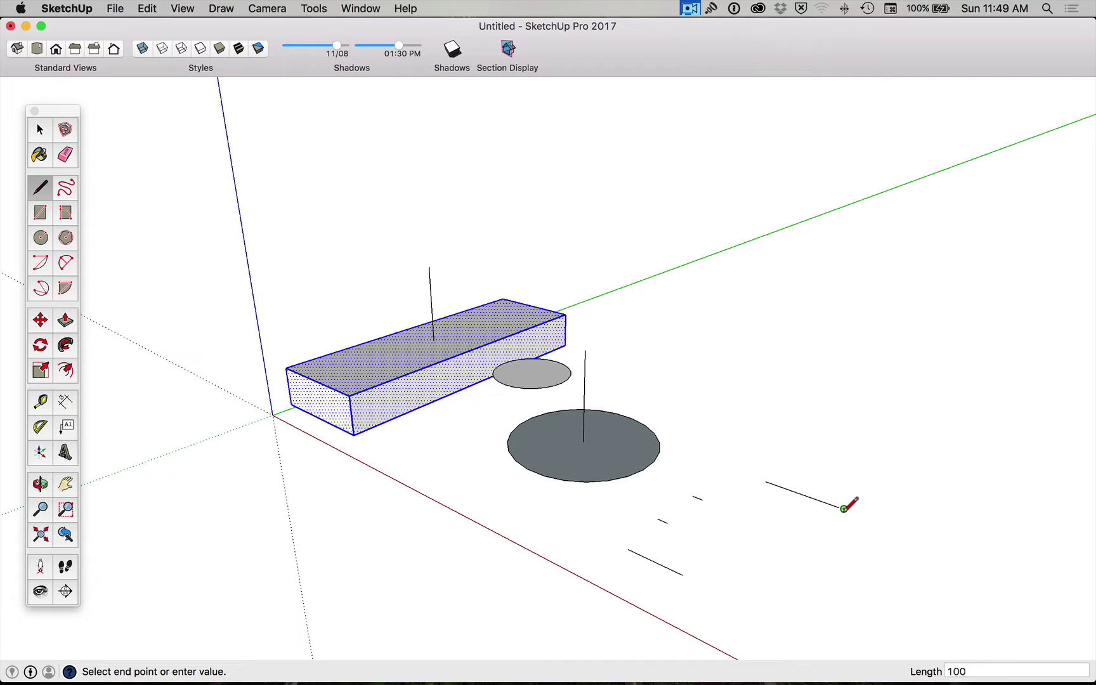
key(Return)
key(space)
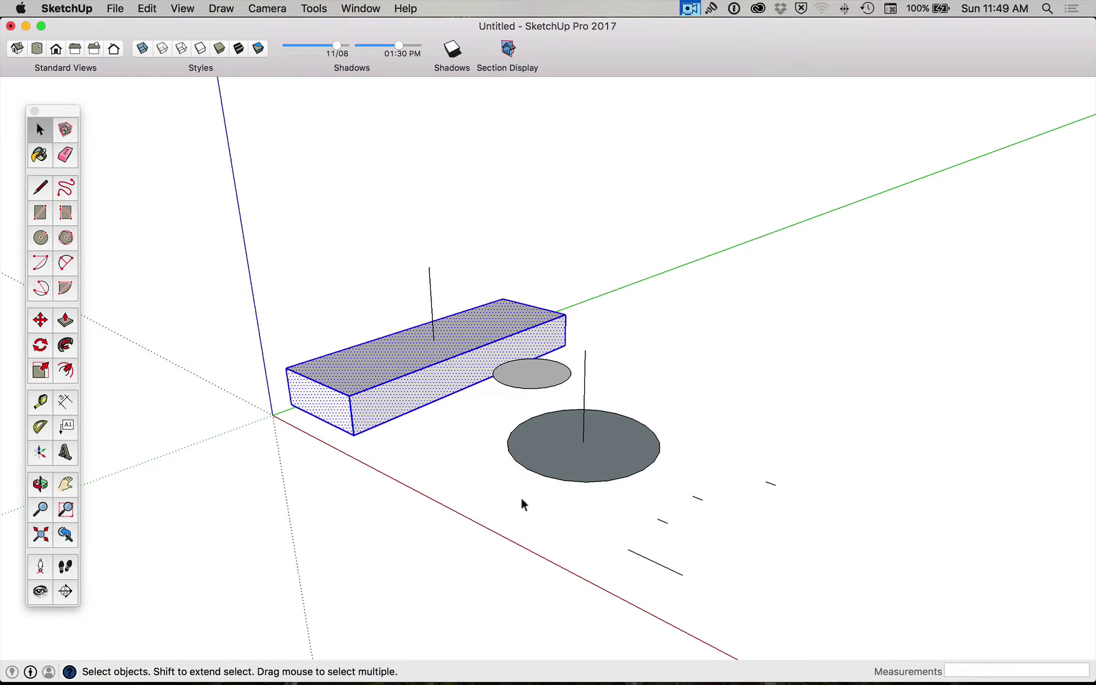
- Select the entire box, move it 400mm along the green axis, then deselect it
click(365, 432)
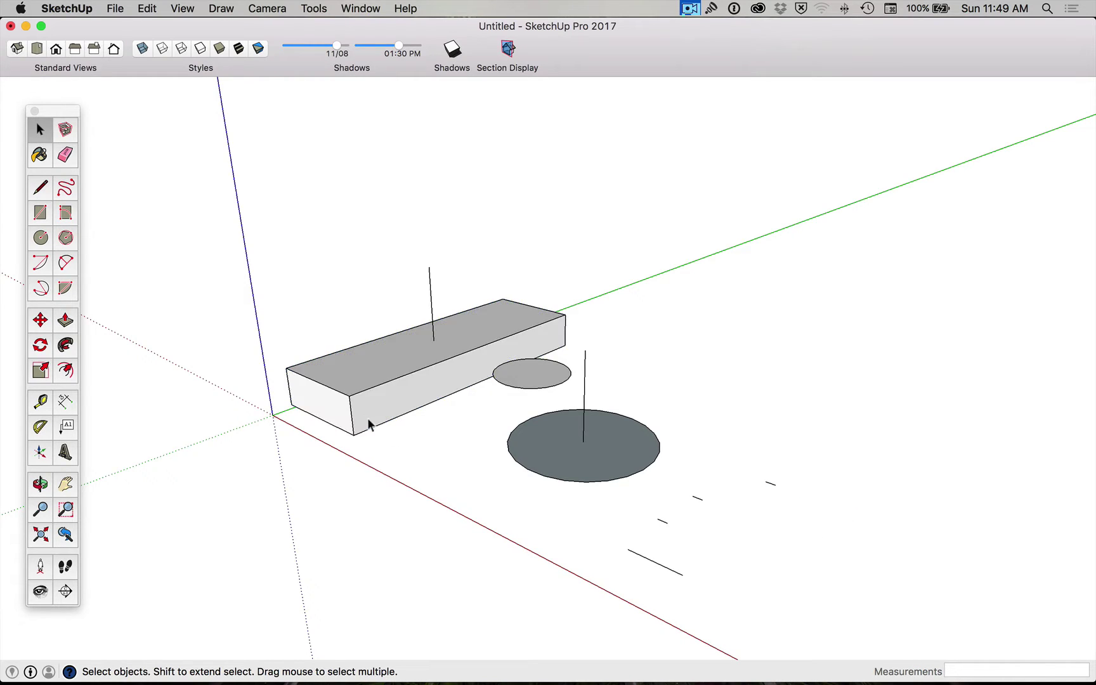
triple_click(368, 423)
key(m)
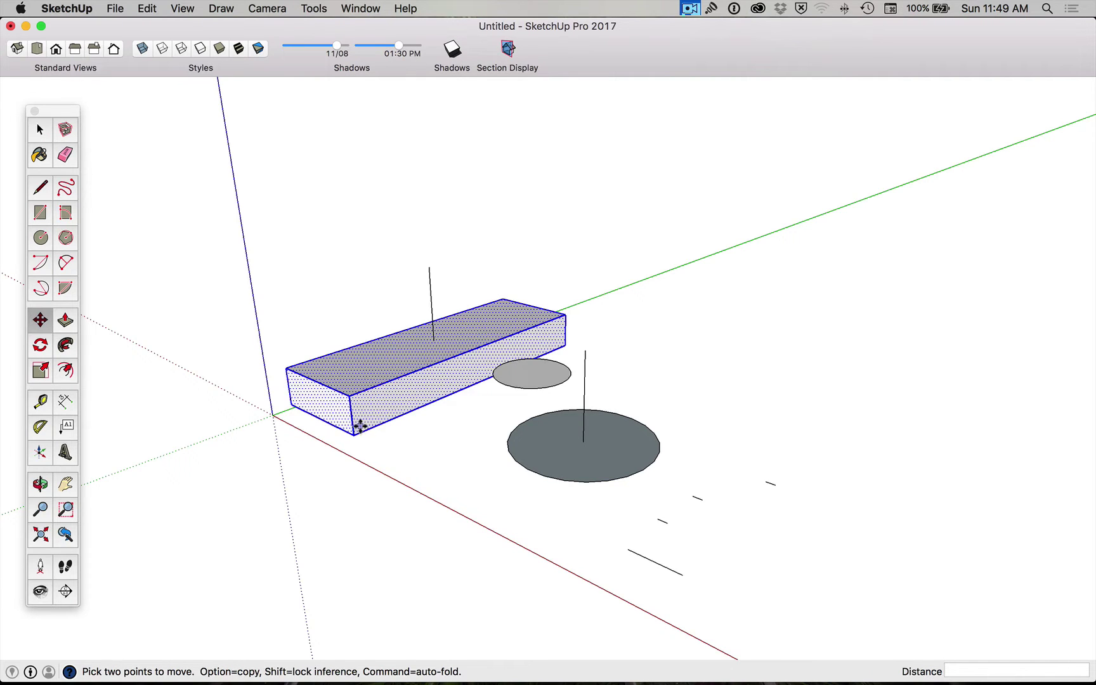
click(353, 434)
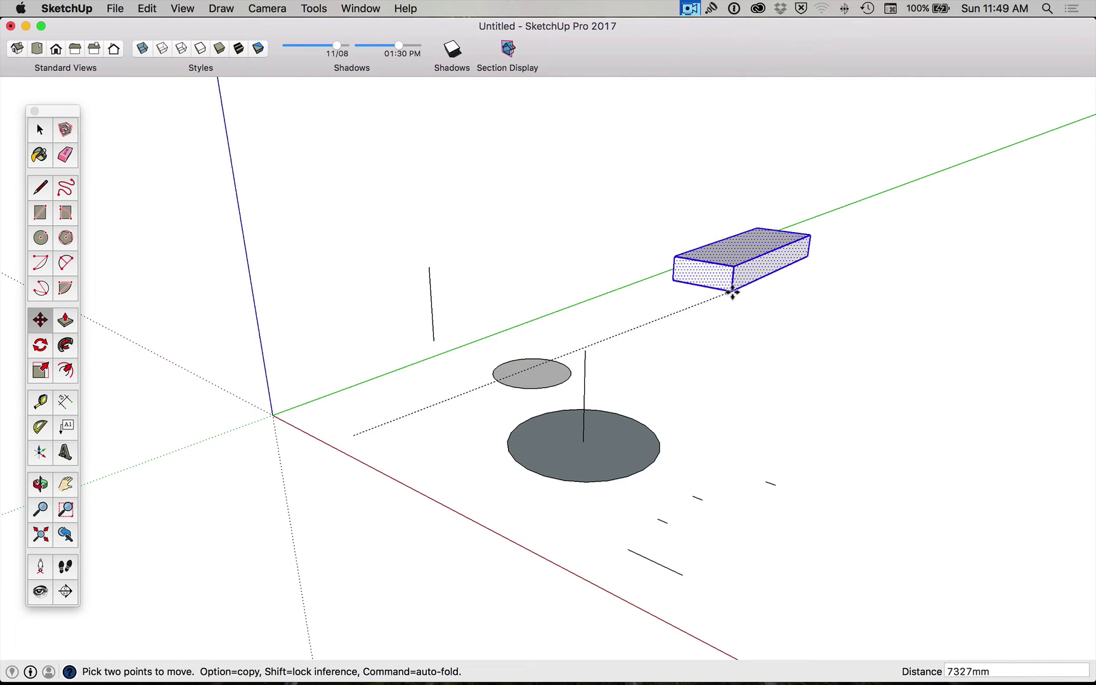
click(739, 277)
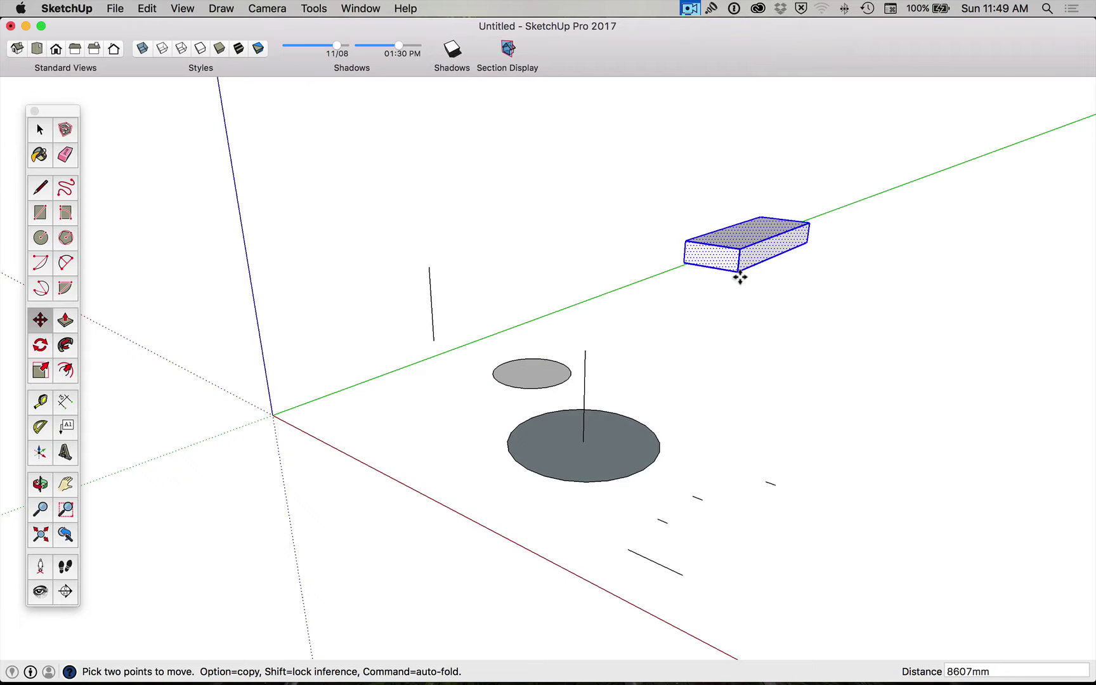
text(400)
key(Return)
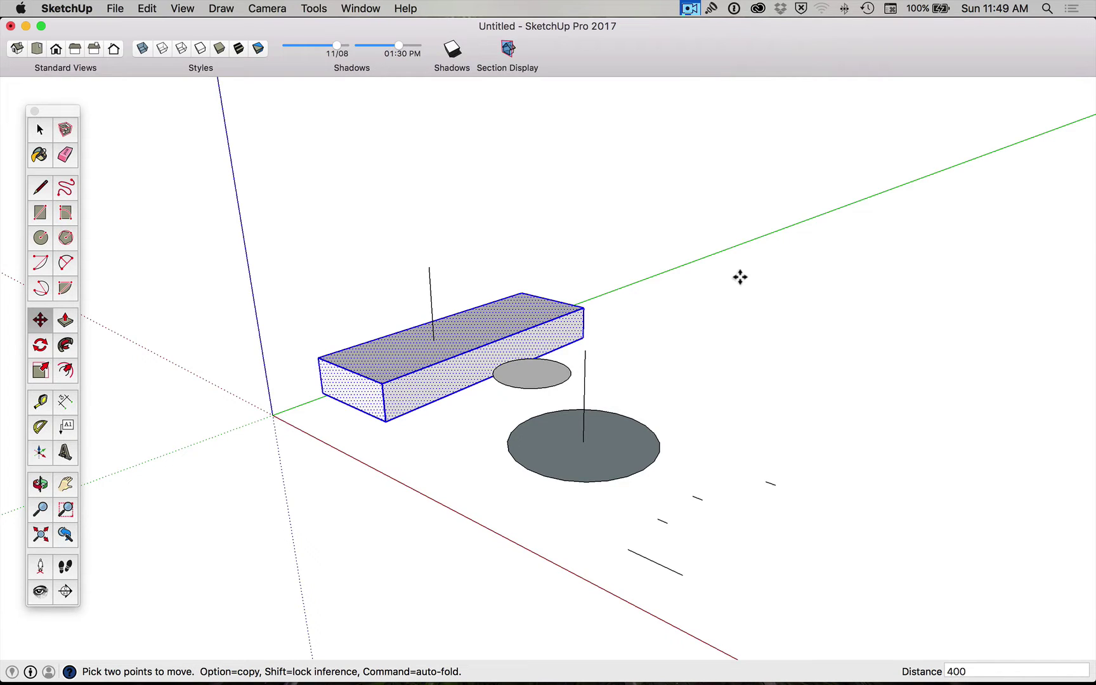
key(space)
click(470, 274)
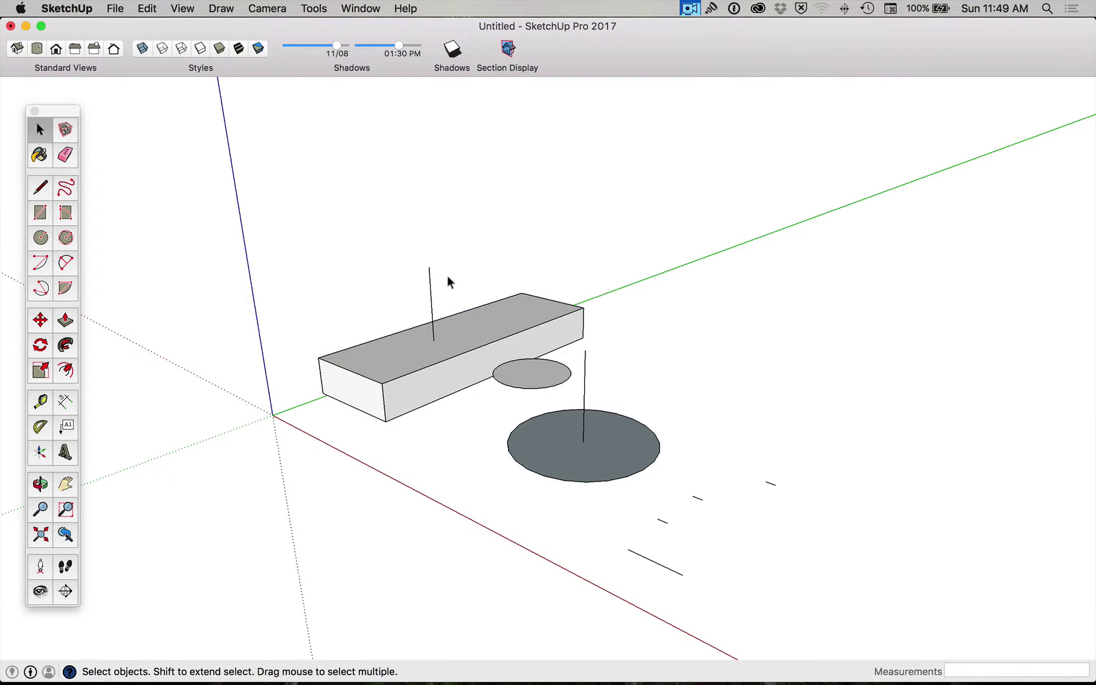
- Delete the vertical line above the box, the small ellipse and the large ellipse
click(430, 279)
key(Delete)
double_click(561, 378)
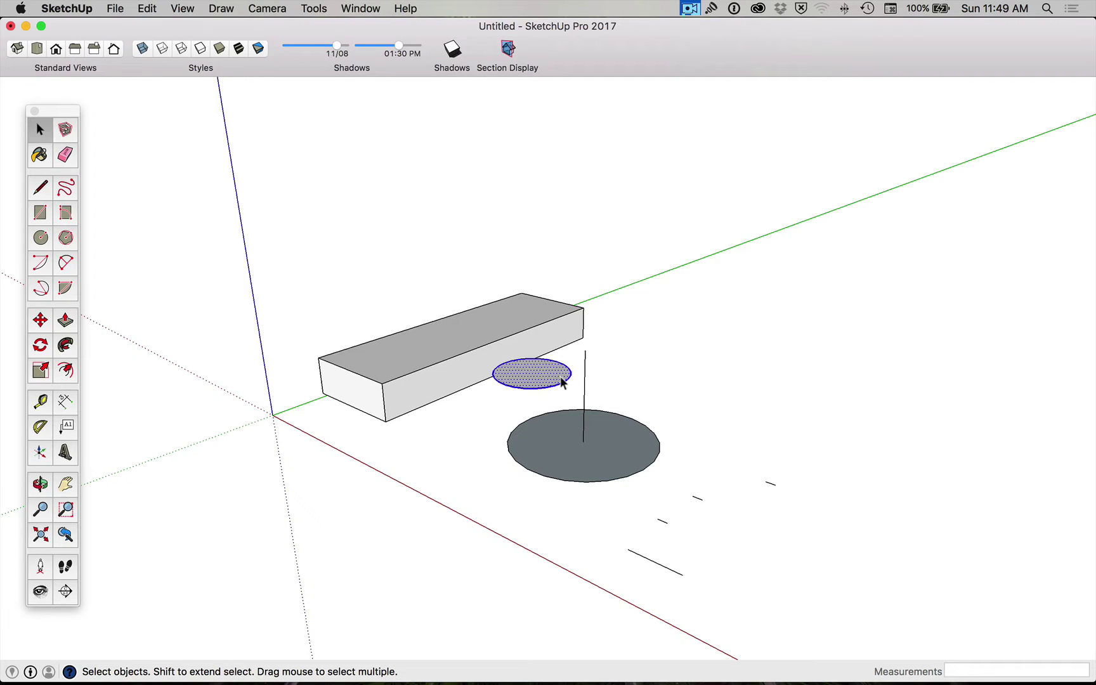
key(Delete)
double_click(588, 432)
key(Delete)
- Delete the remaining vertical line and the short loose edges, then select the whole box
click(584, 418)
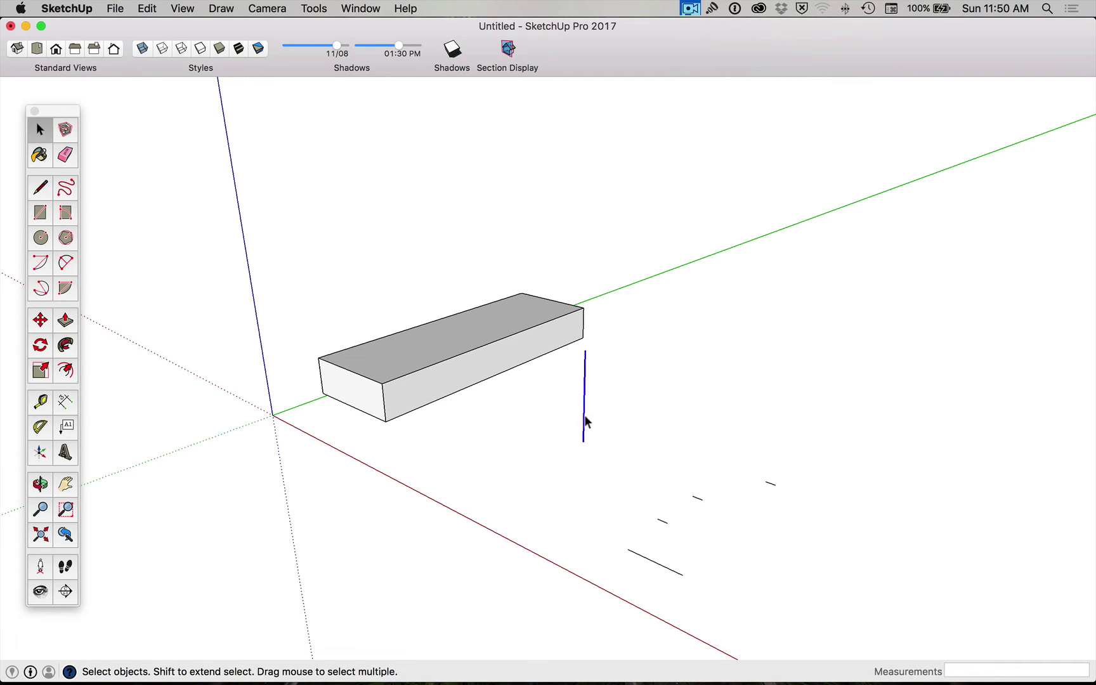
key(Delete)
drag(867, 445, 599, 634)
key(Delete)
key(m)
key(space)
triple_click(411, 364)
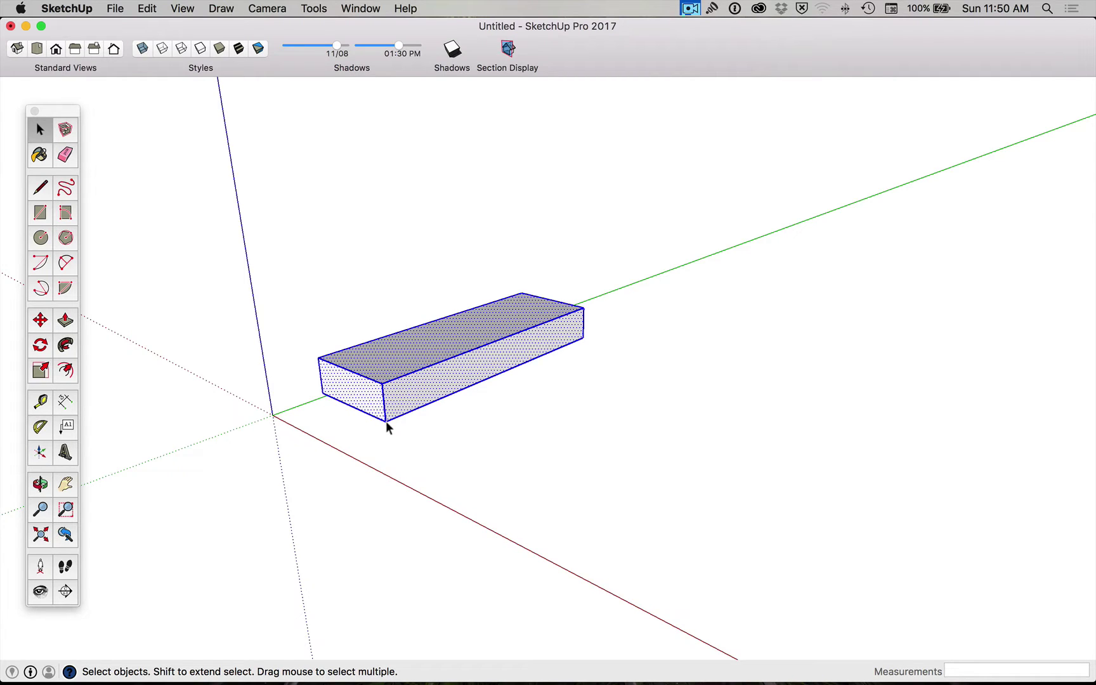
- Move the box 200 mm along the red axis from its lower-left corner
key(m)
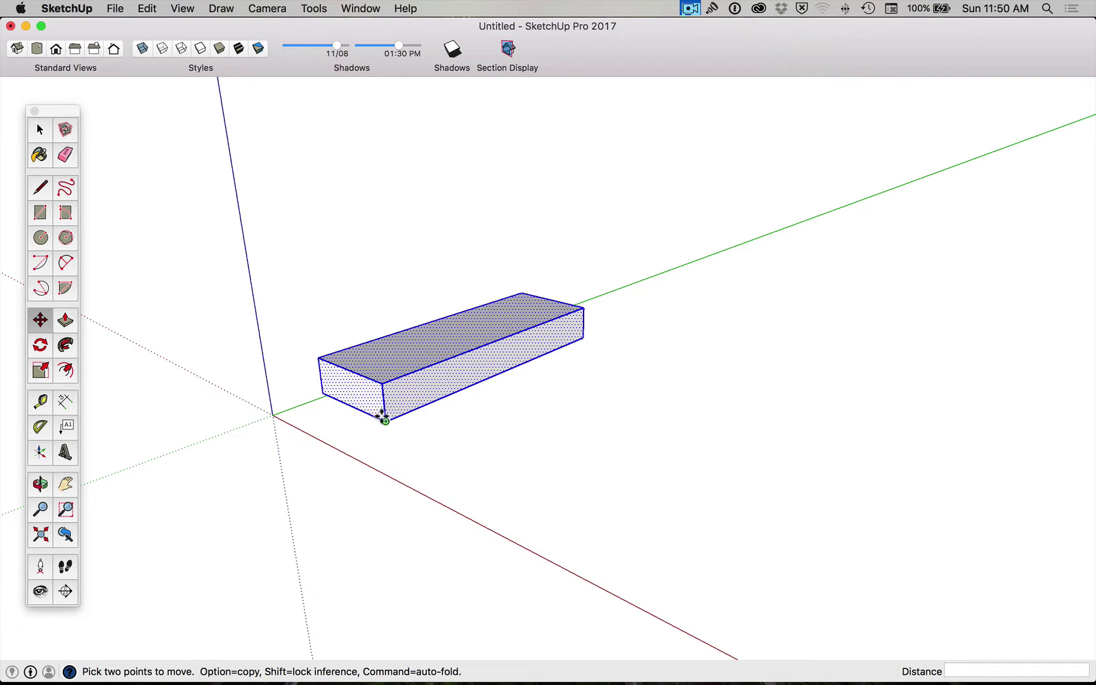
click(337, 399)
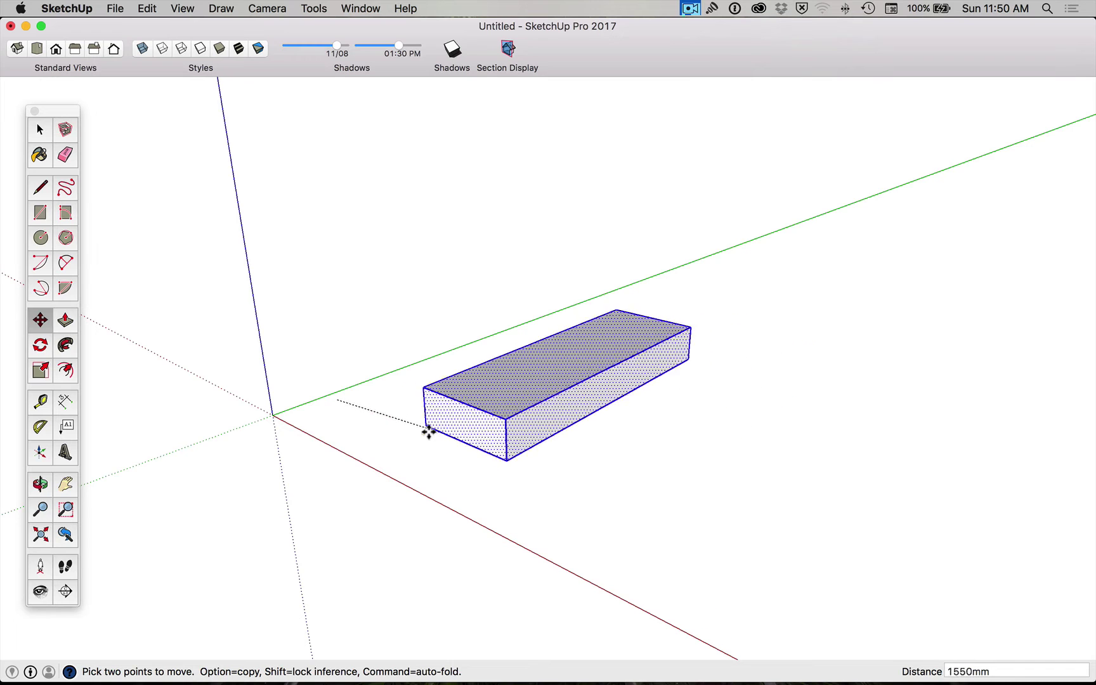
key(Escape)
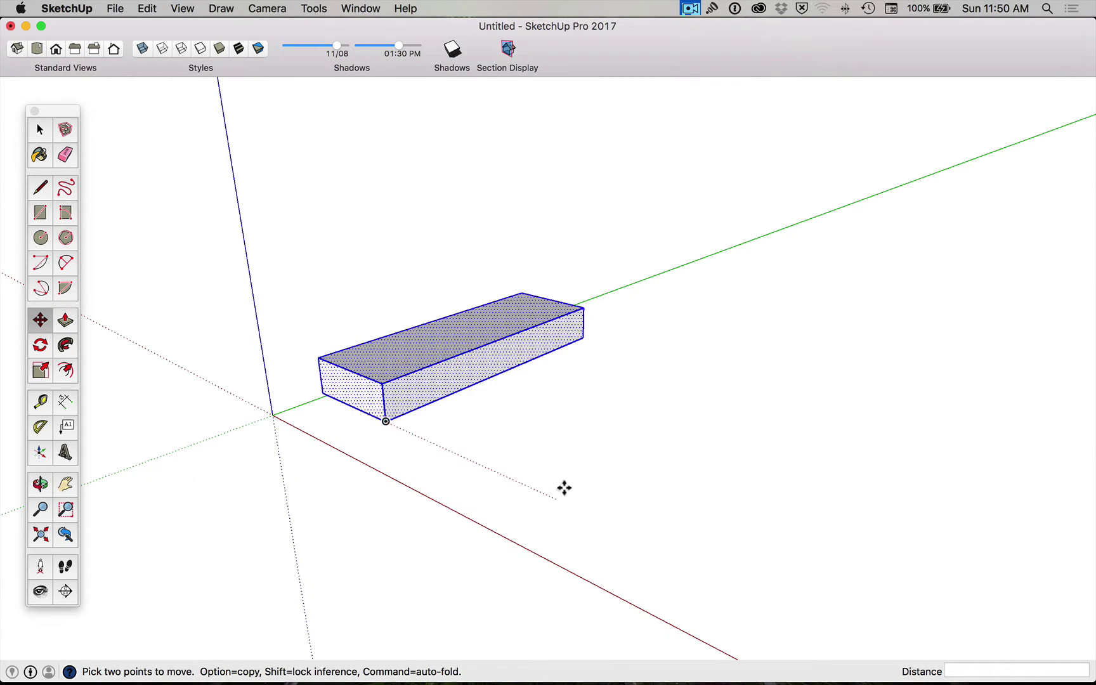
click(322, 395)
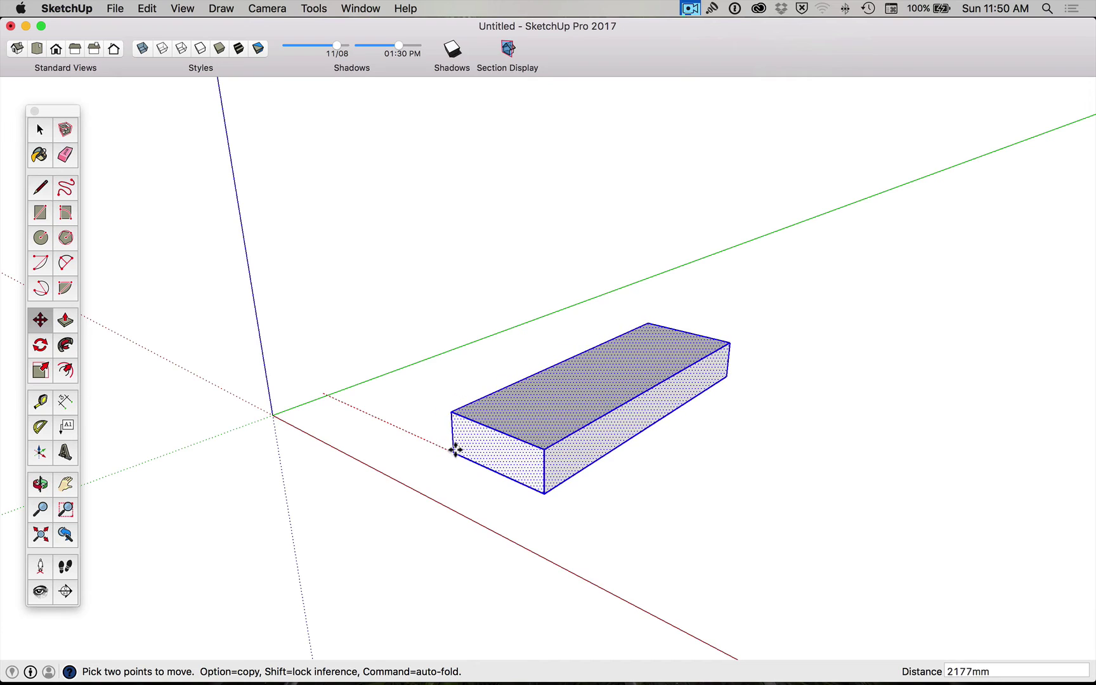
text(200)
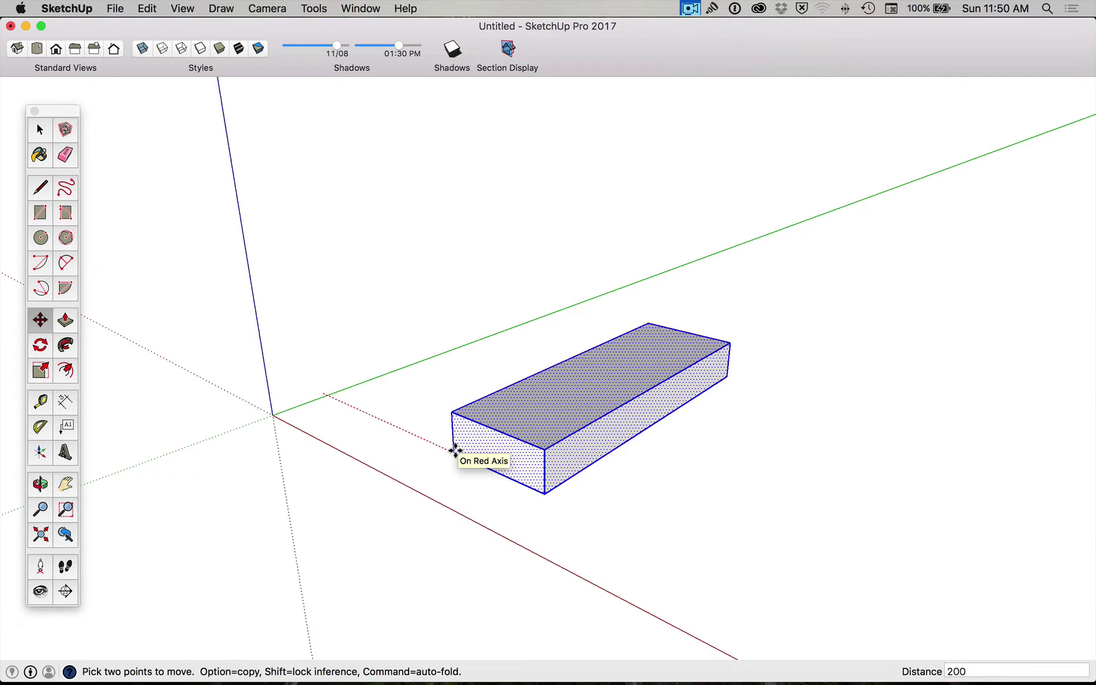
key(Return)
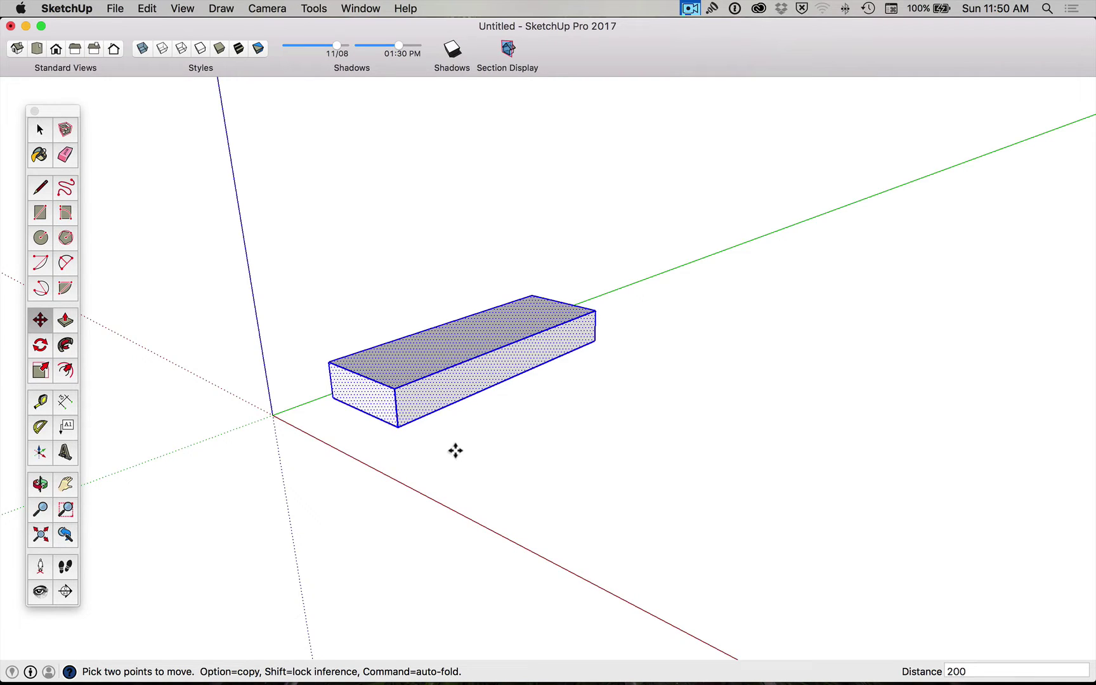
key(space)
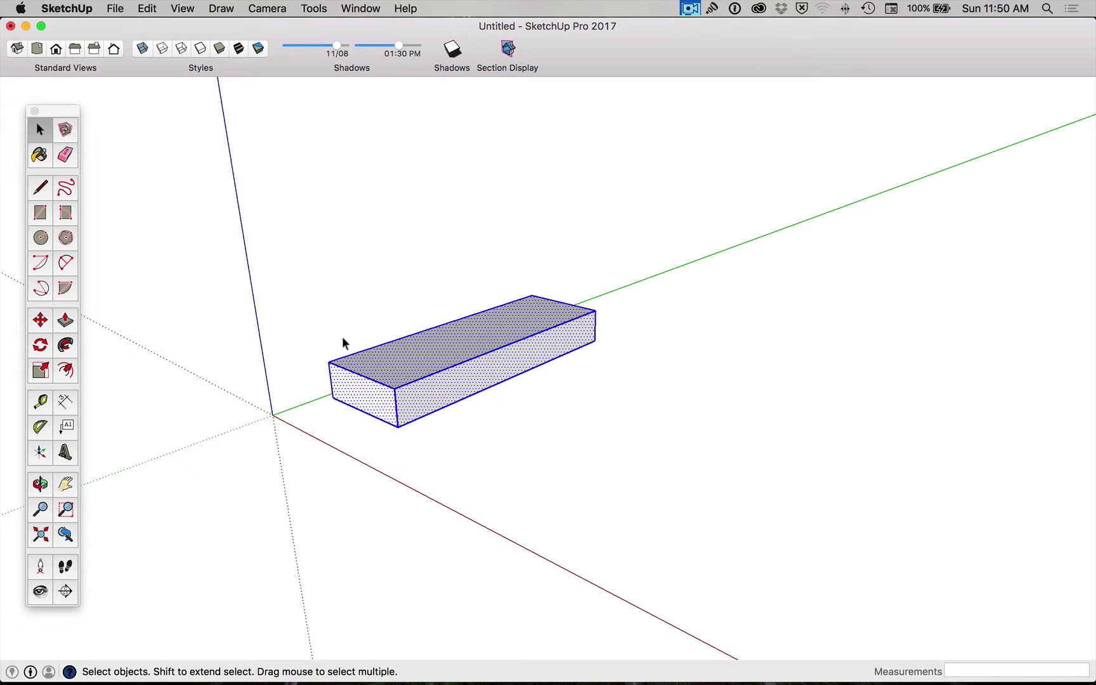
- Copy the whole box from its bottom corner about 3368 mm along the red axis, then reselect the original
drag(298, 262, 653, 485)
key(m)
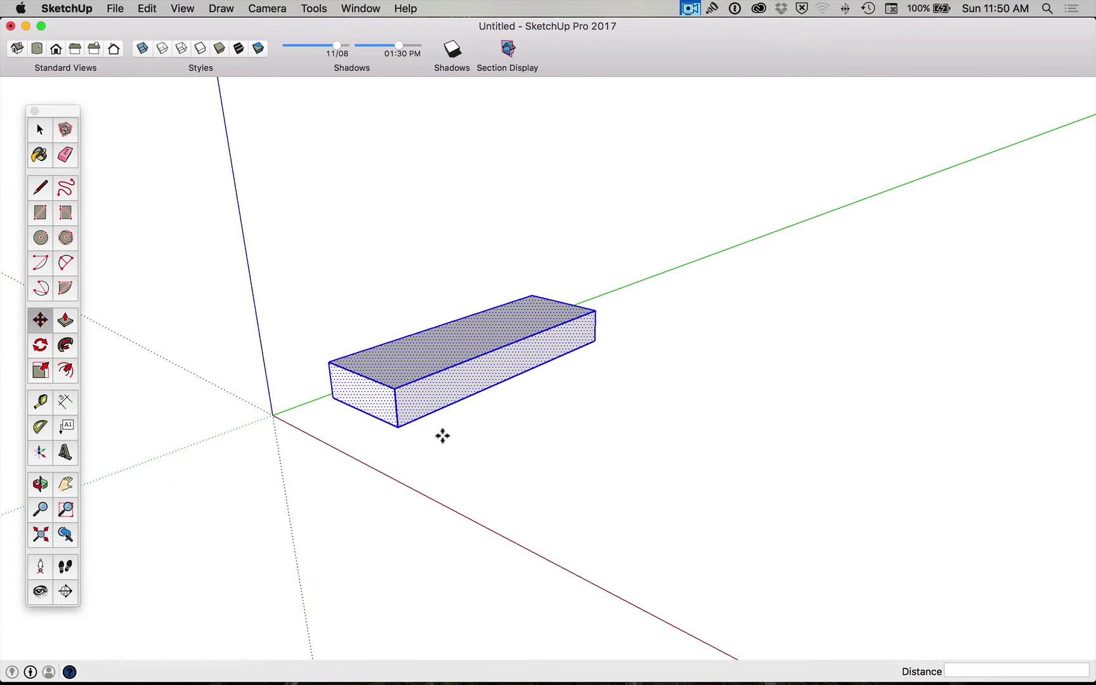
click(399, 426)
key(alt)
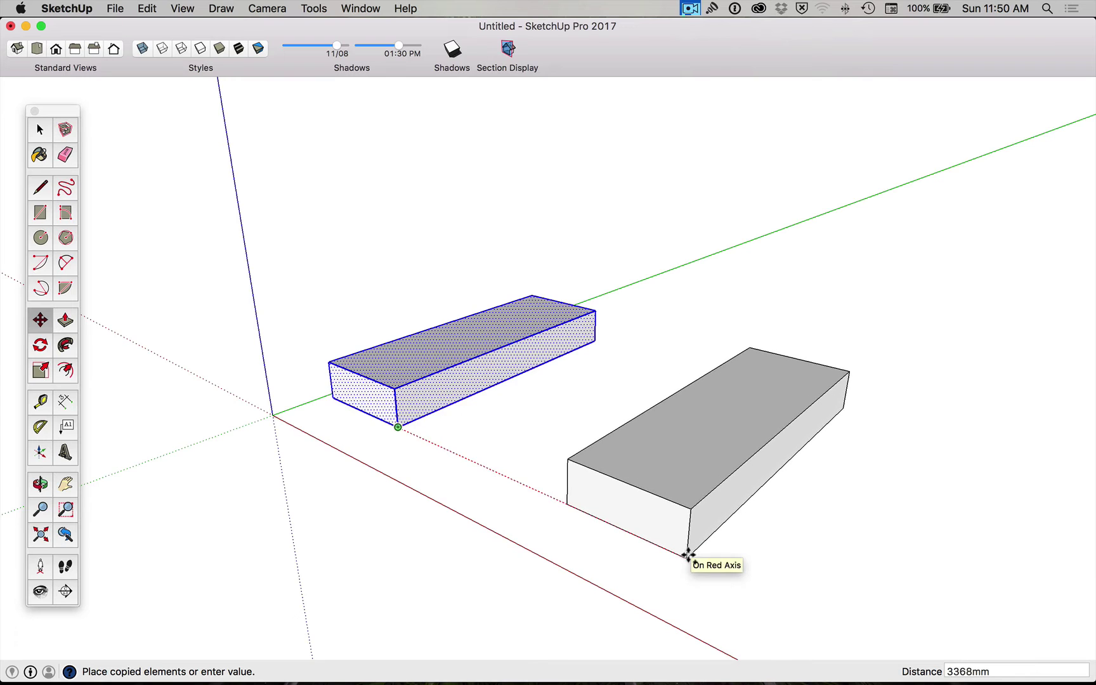
click(688, 556)
key(space)
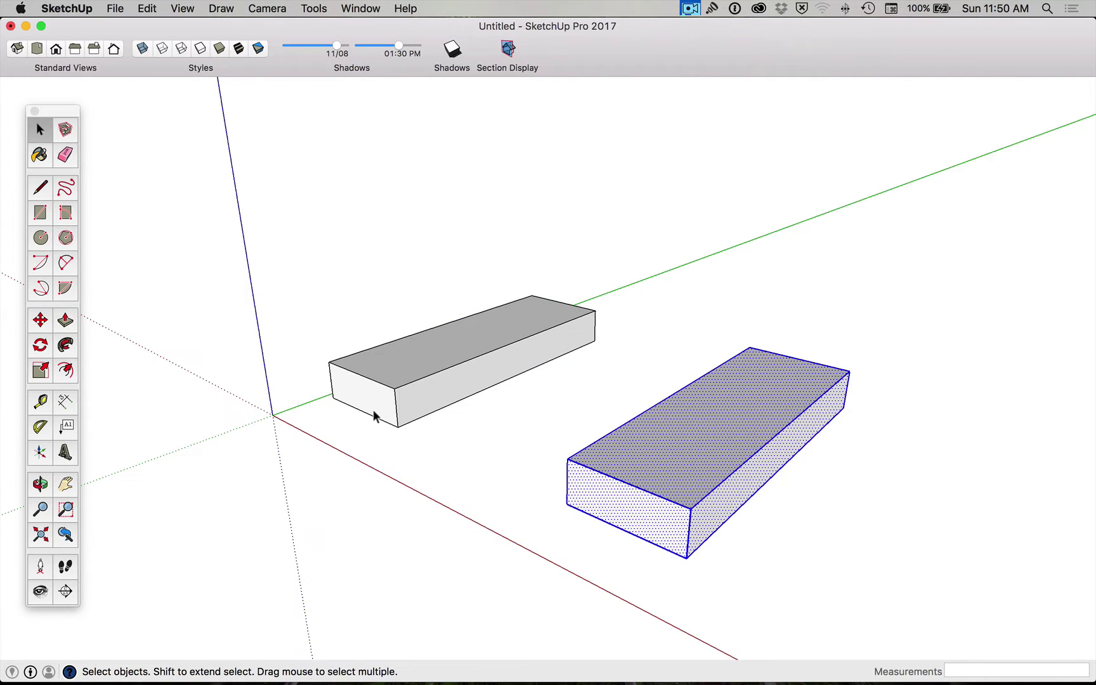
triple_click(368, 390)
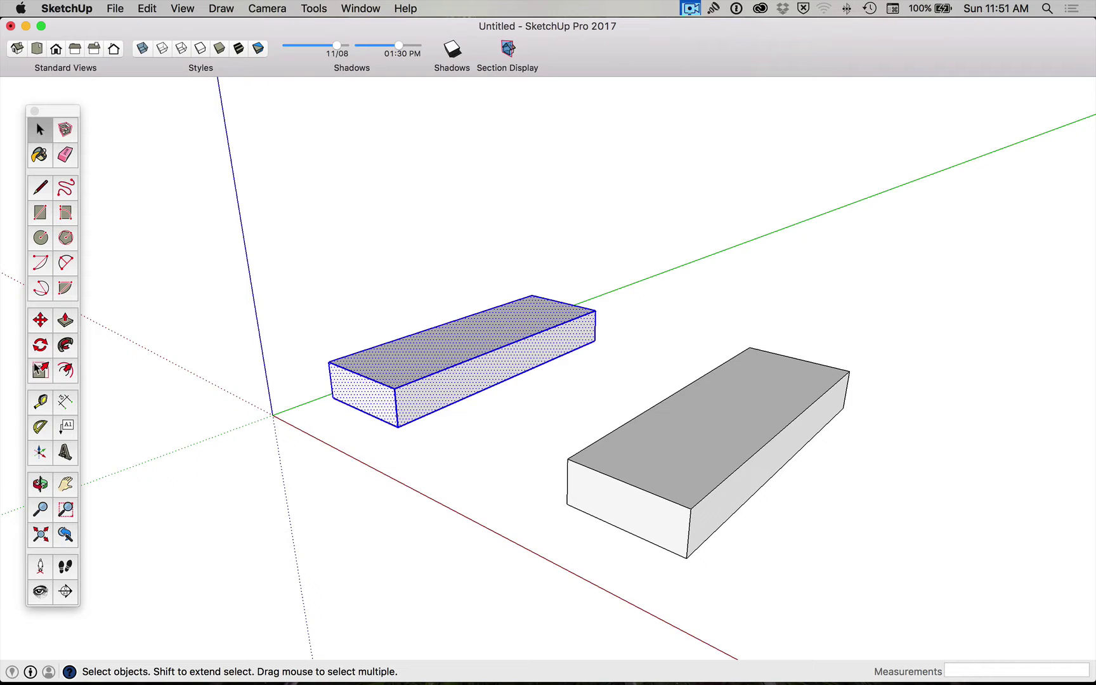
click(40, 536)
scroll(222, 344, down, 2)
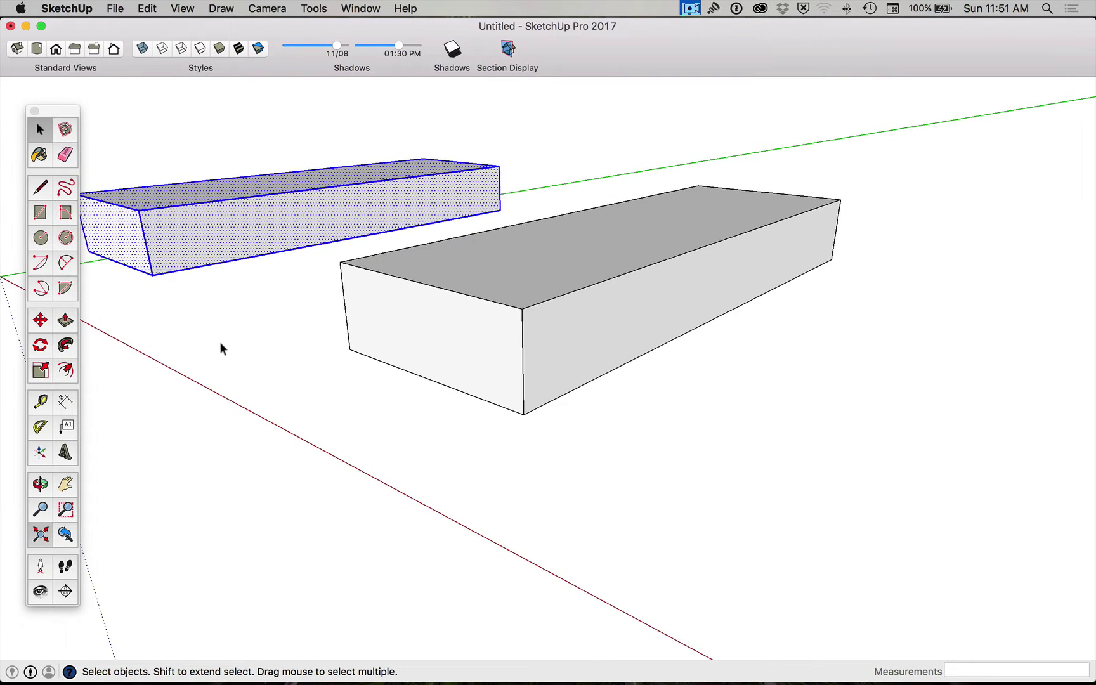
key(o)
drag(152, 314, 266, 374)
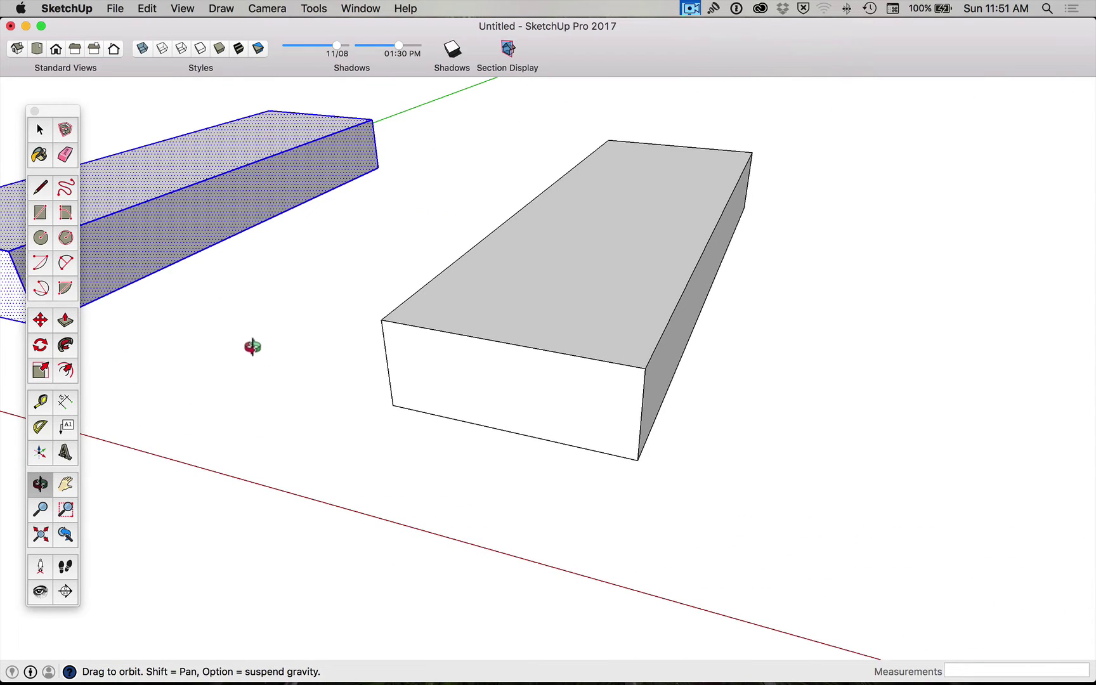
key(h)
drag(169, 262, 436, 311)
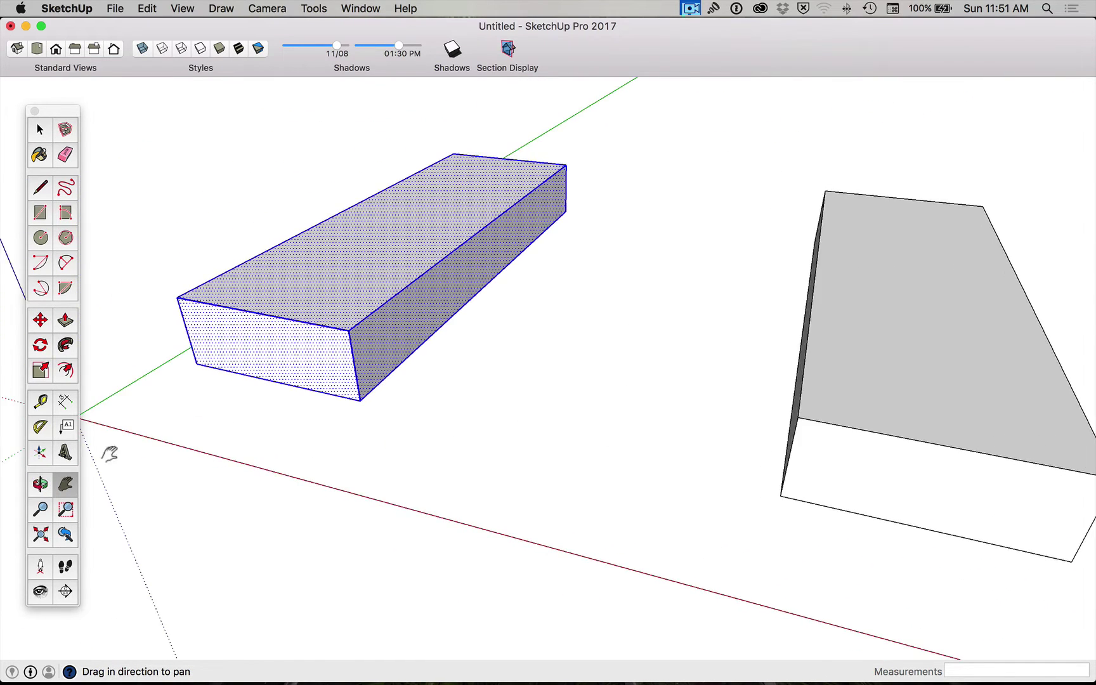
scroll(418, 472, down, 6)
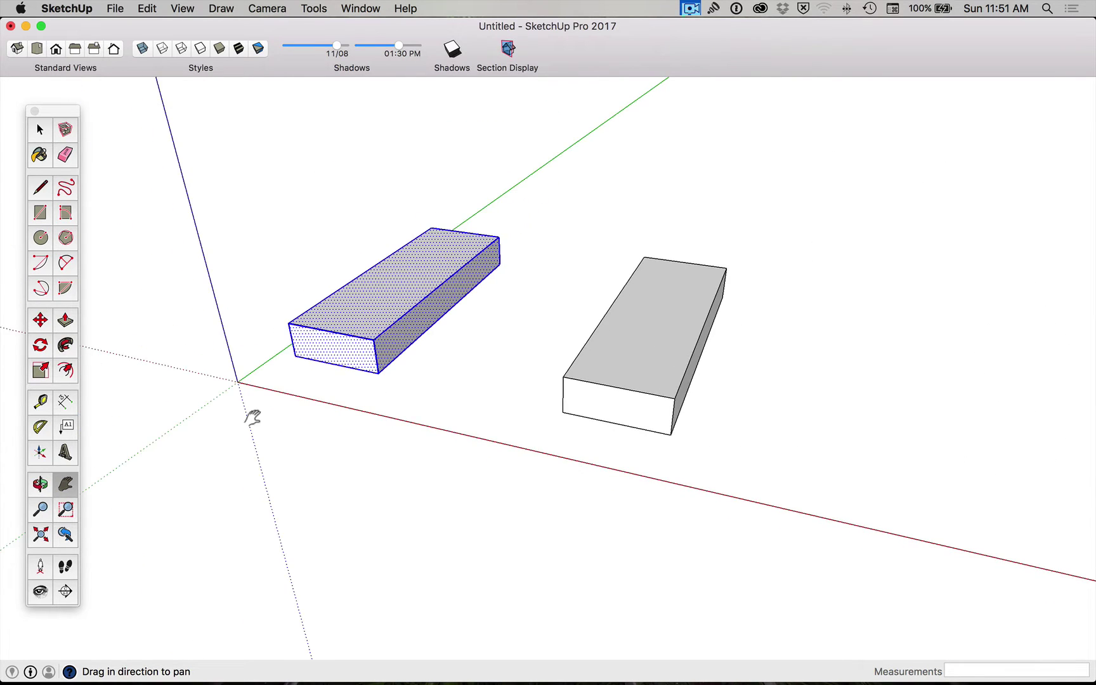
click(40, 320)
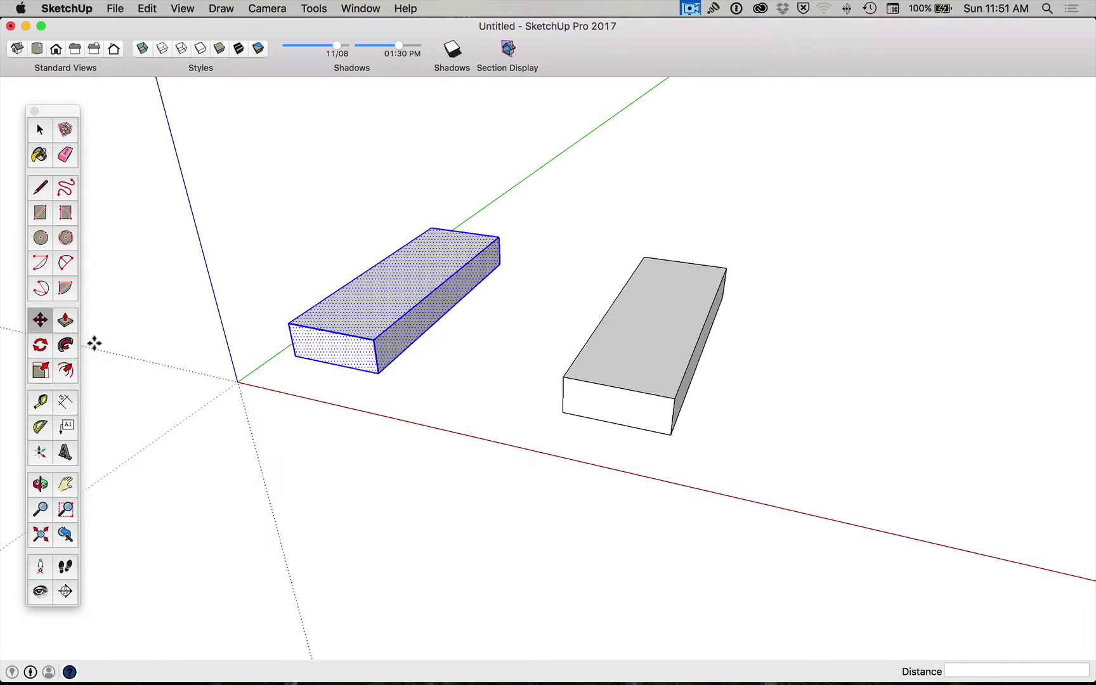
- Try placing the box next to the grey box, orbit to check, then cancel the move
click(334, 363)
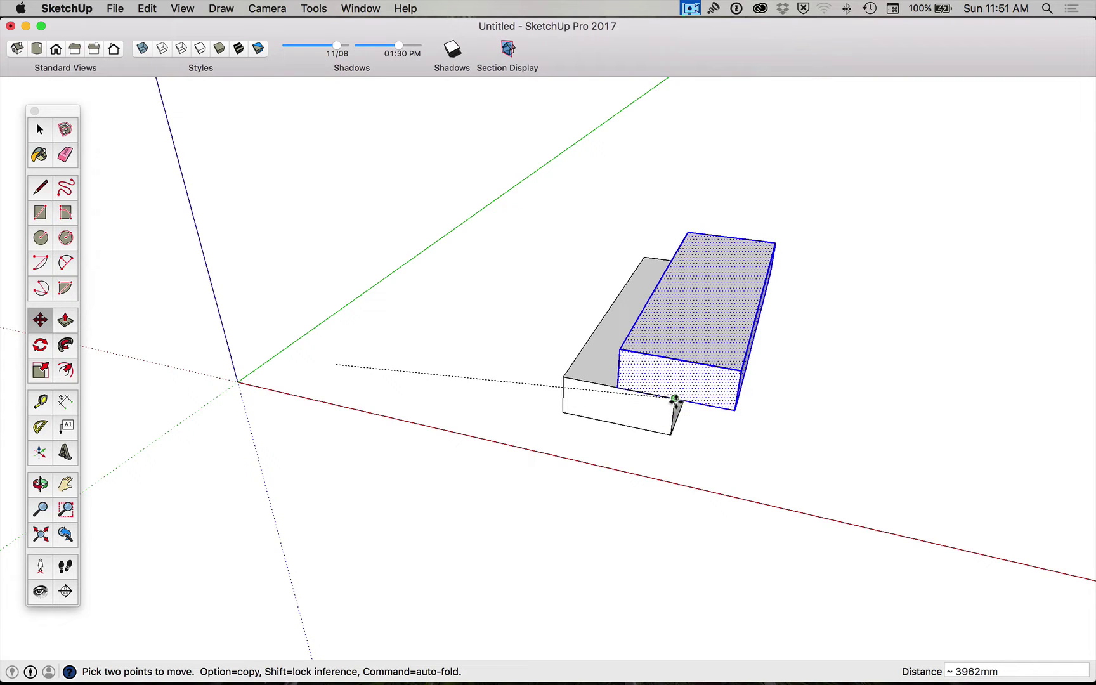
click(674, 401)
key(o)
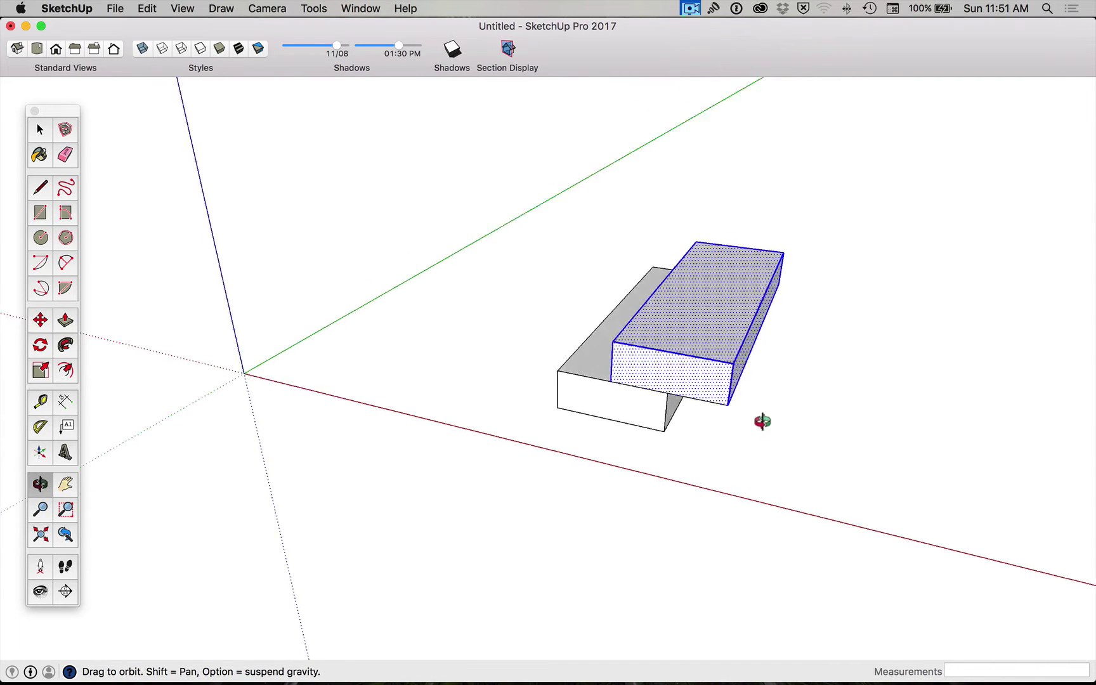
mouse_move(762, 420)
mouse_down()
mouse_move(728, 286)
mouse_move(771, 431)
mouse_up()
scroll(665, 433, up, 3)
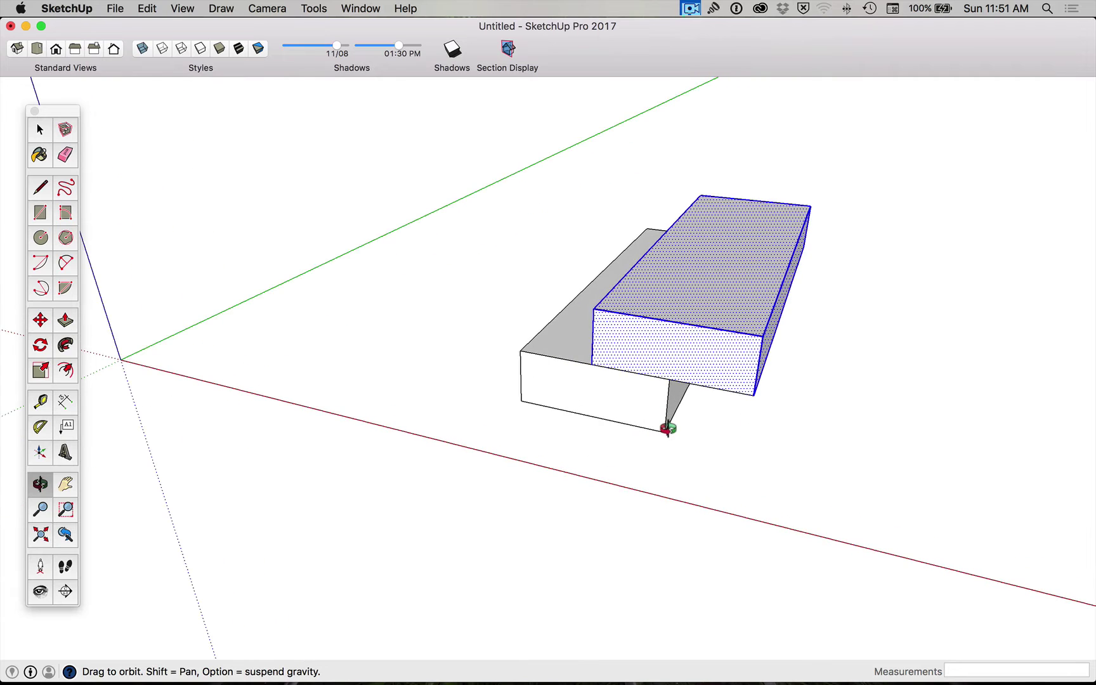
key(m)
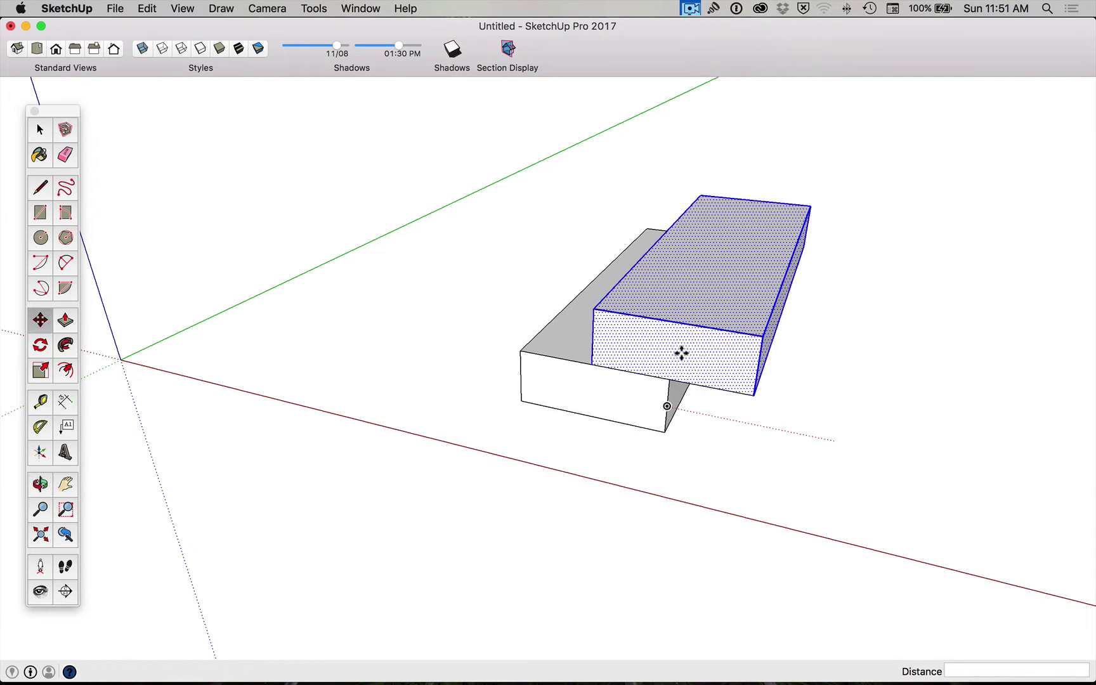
key(Escape)
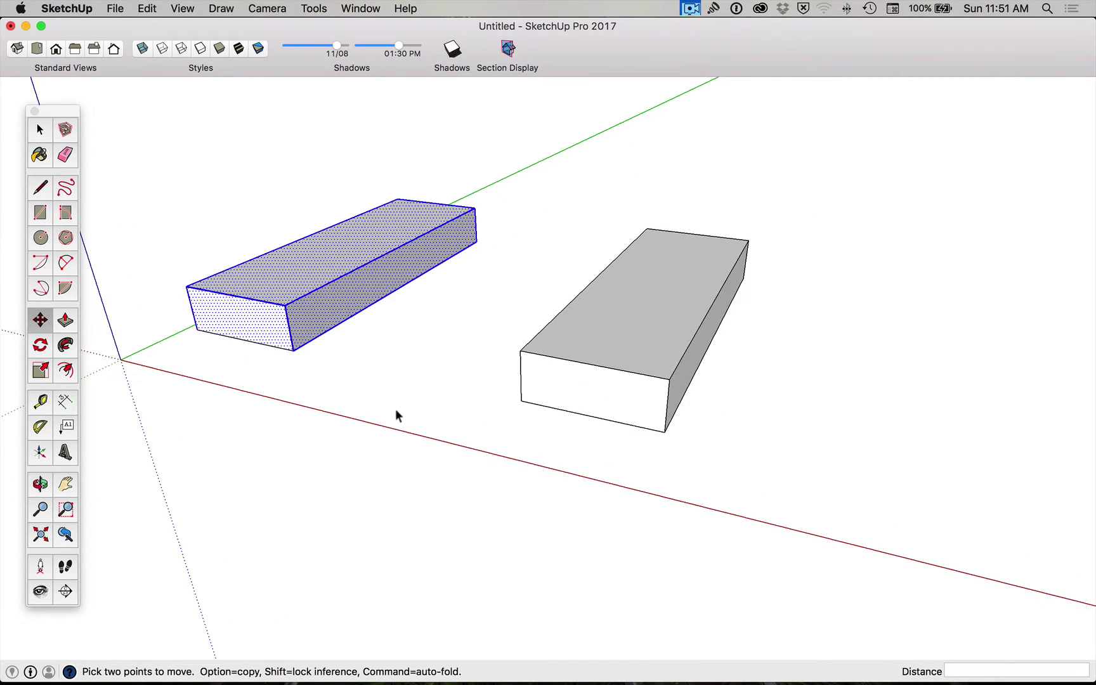
key(space)
- Move the left box from its bottom-edge midpoint onto the other box's corner, about 3962 mm
triple_click(260, 333)
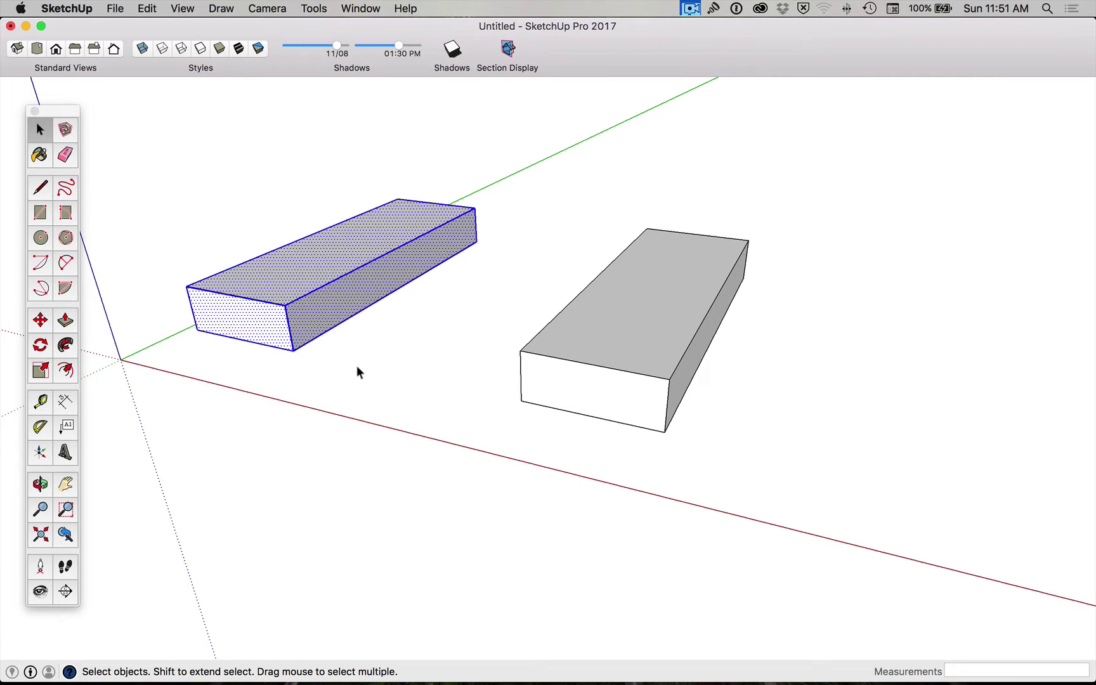
key(m)
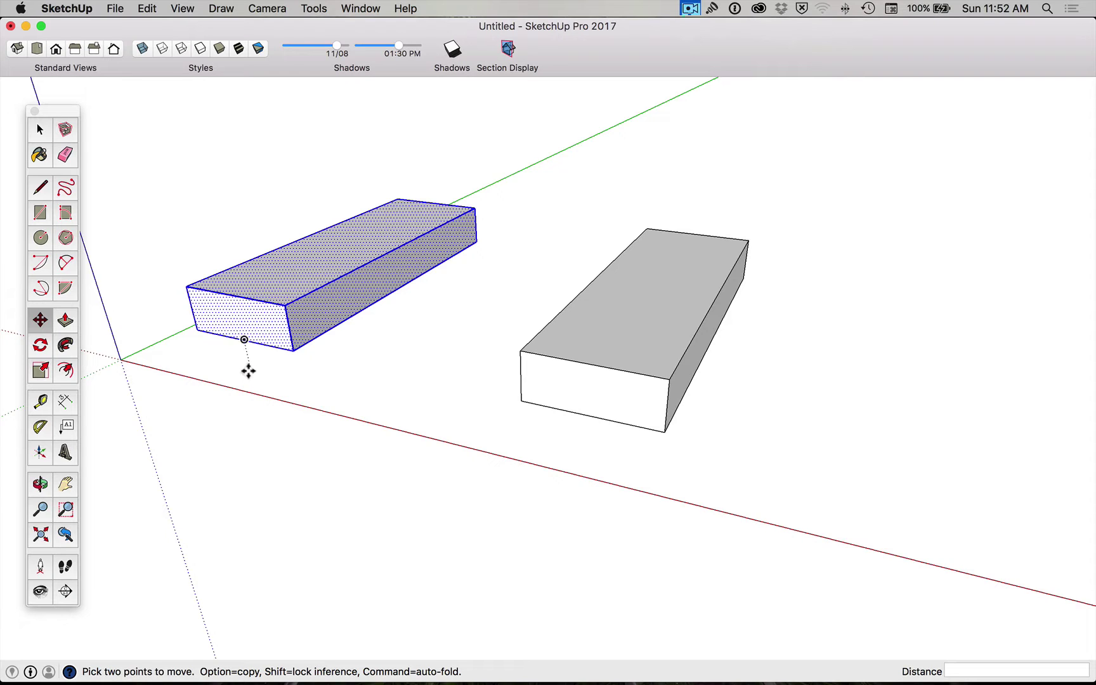
click(244, 342)
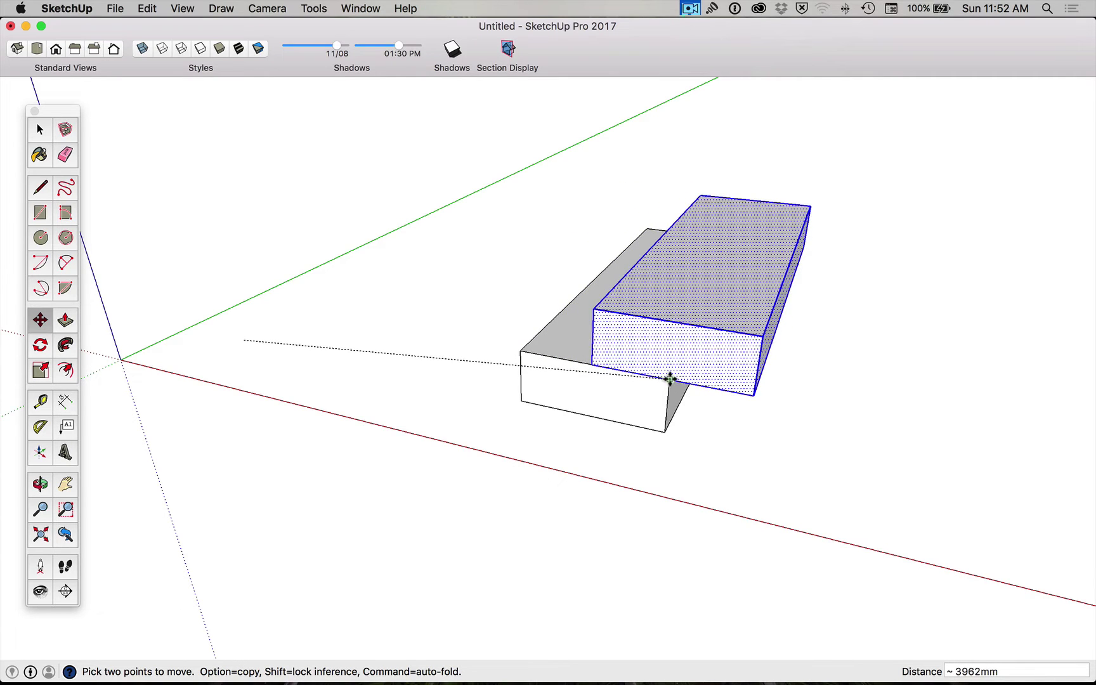
click(667, 379)
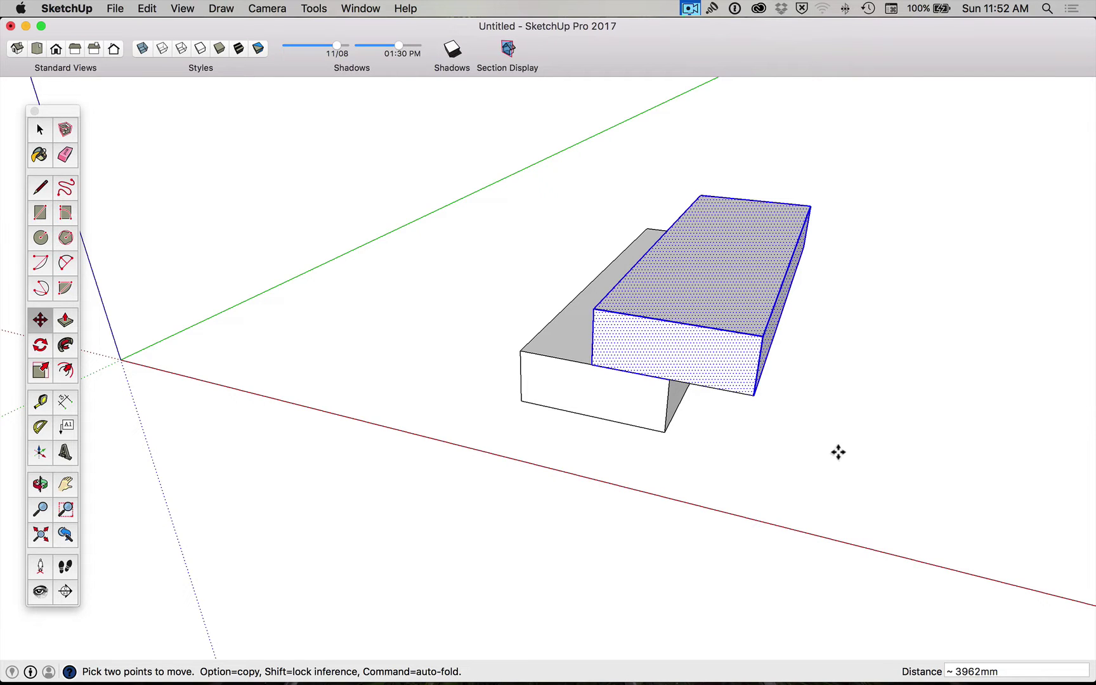
key(space)
- Make the selected upper box a group and clear the selection
right_click(739, 358)
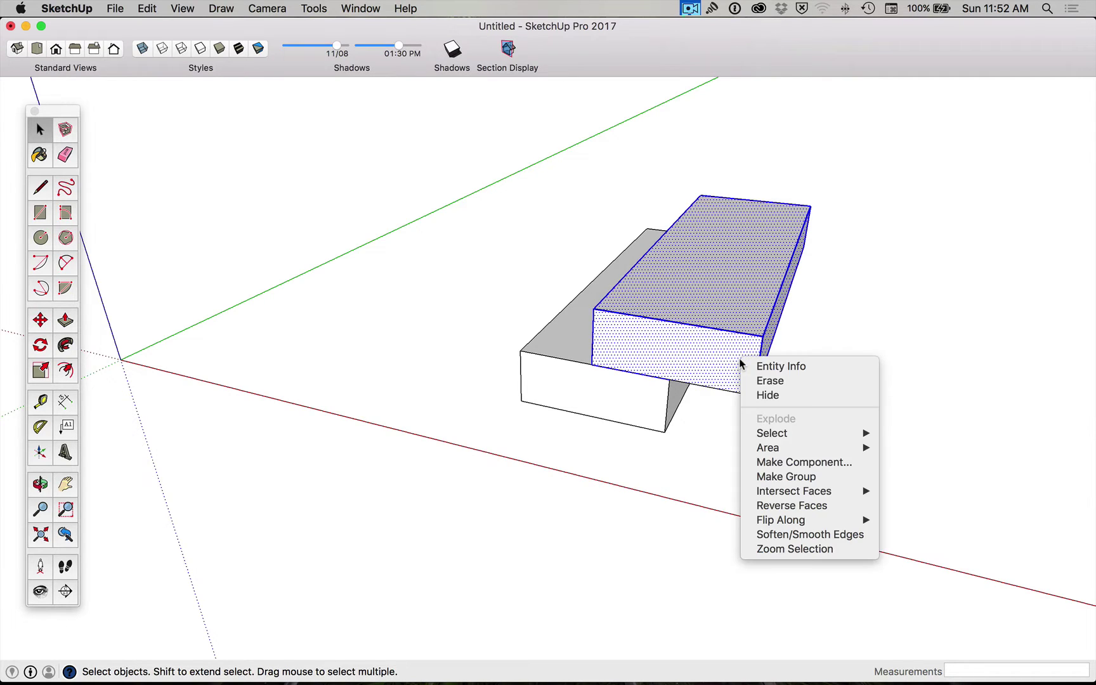
click(795, 477)
click(799, 442)
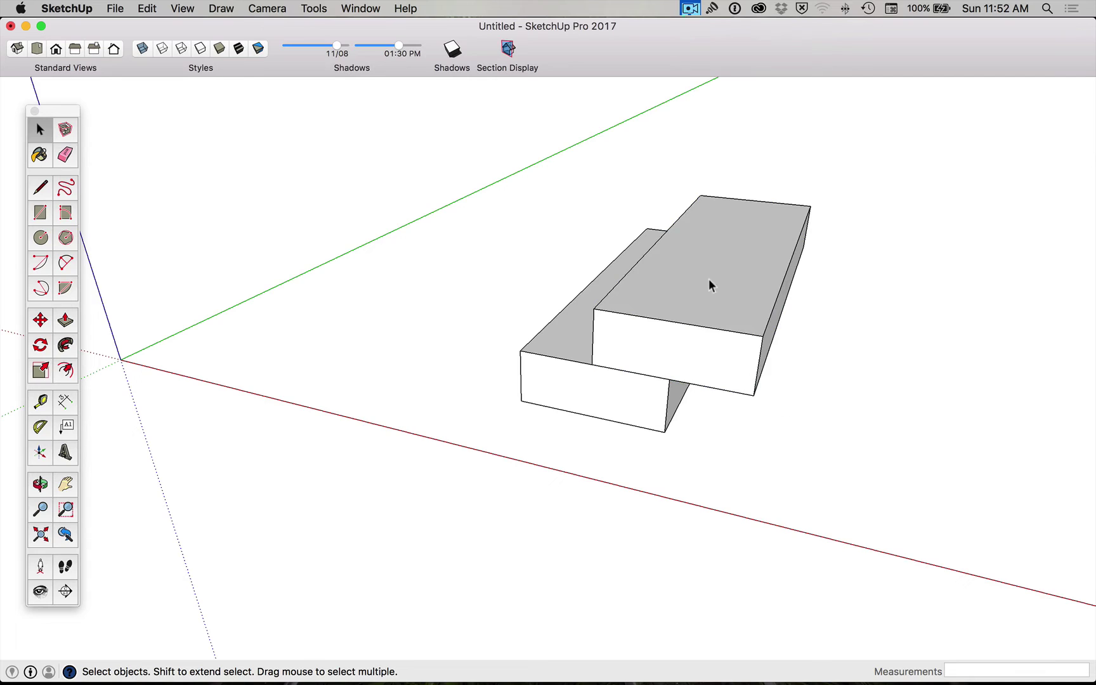
click(40, 320)
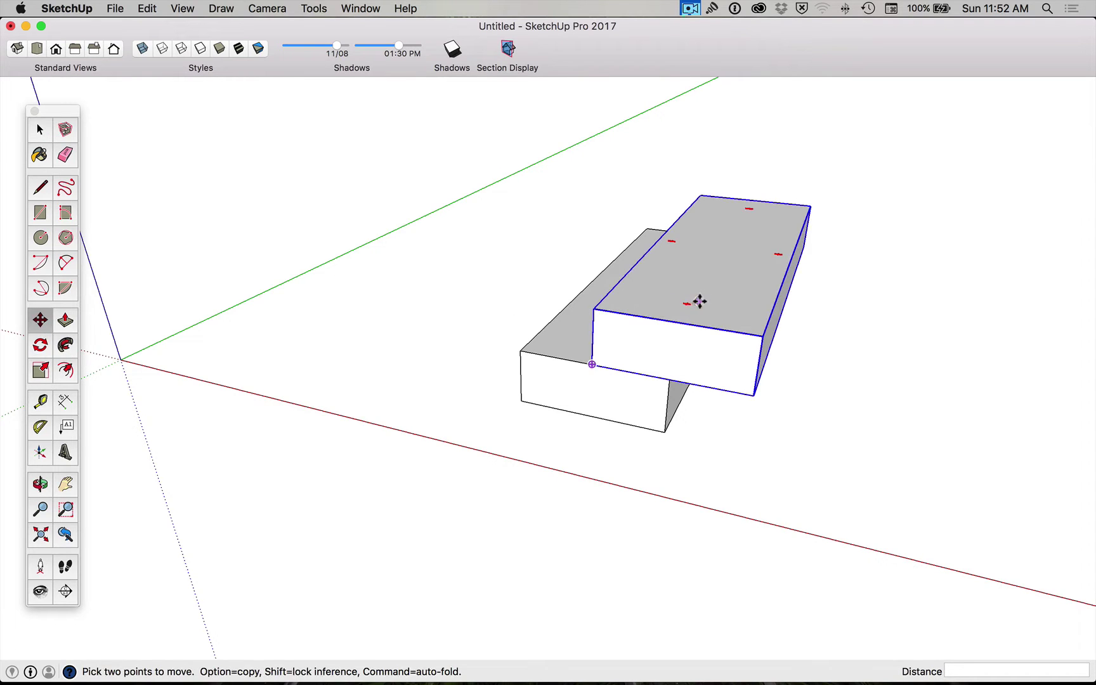
key(q)
key(m)
key(q)
key(m)
key(q)
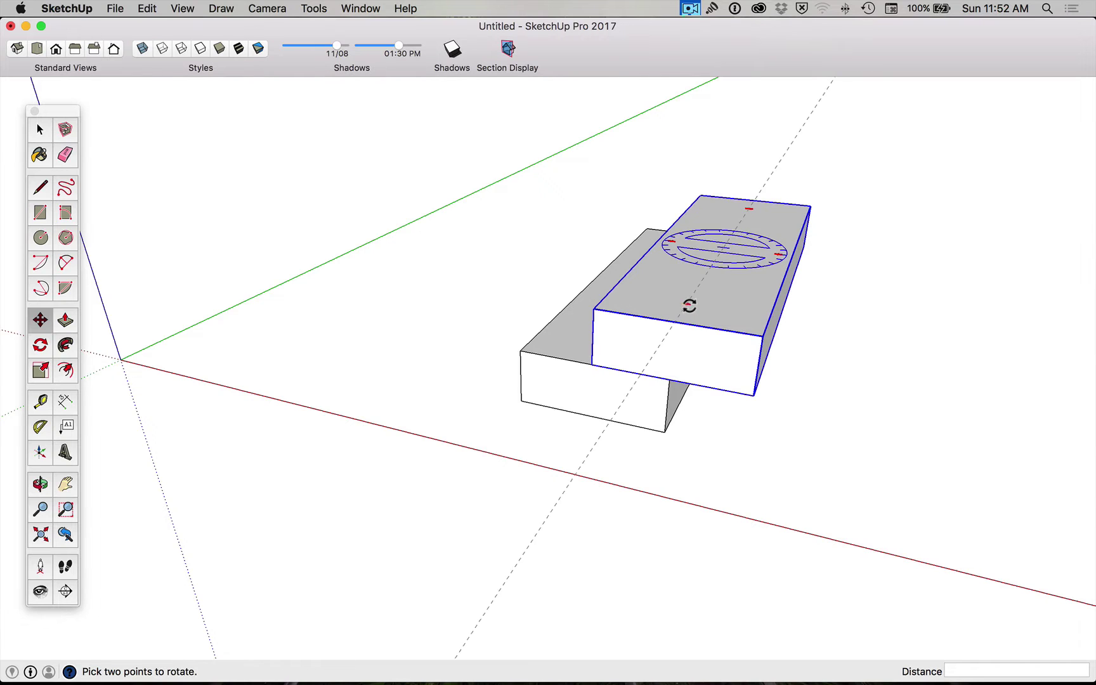
key(m)
- Orbit to look down on the boxes and rotate the grouped box 180° from its top face
key(o)
drag(696, 291, 658, 389)
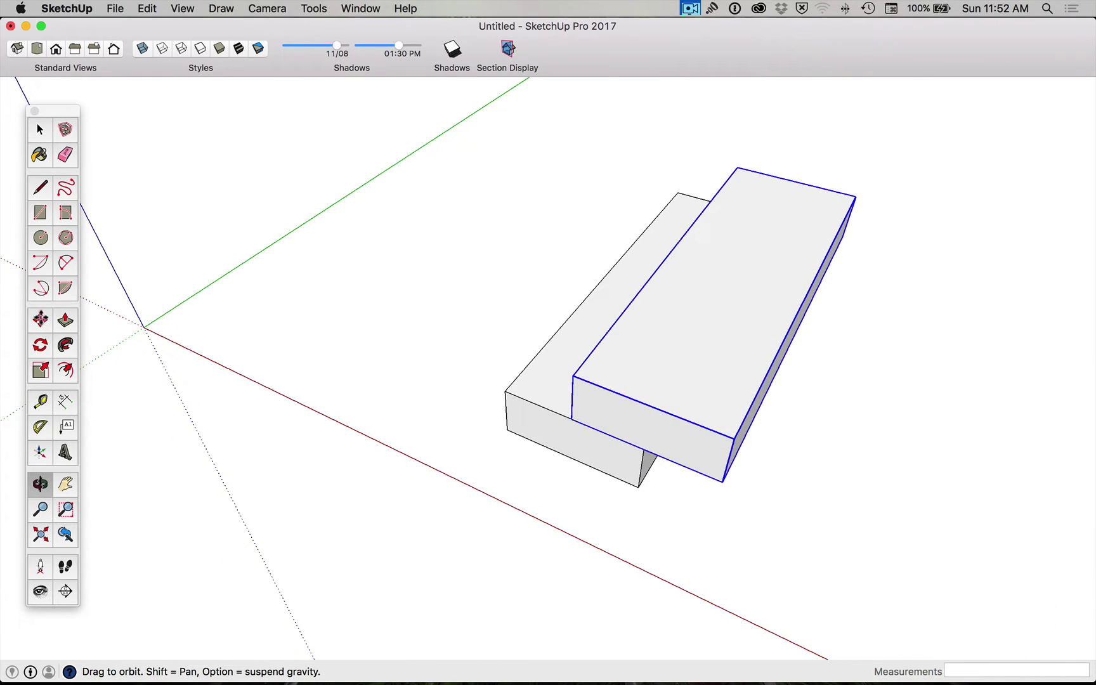
click(41, 318)
key(q)
click(672, 374)
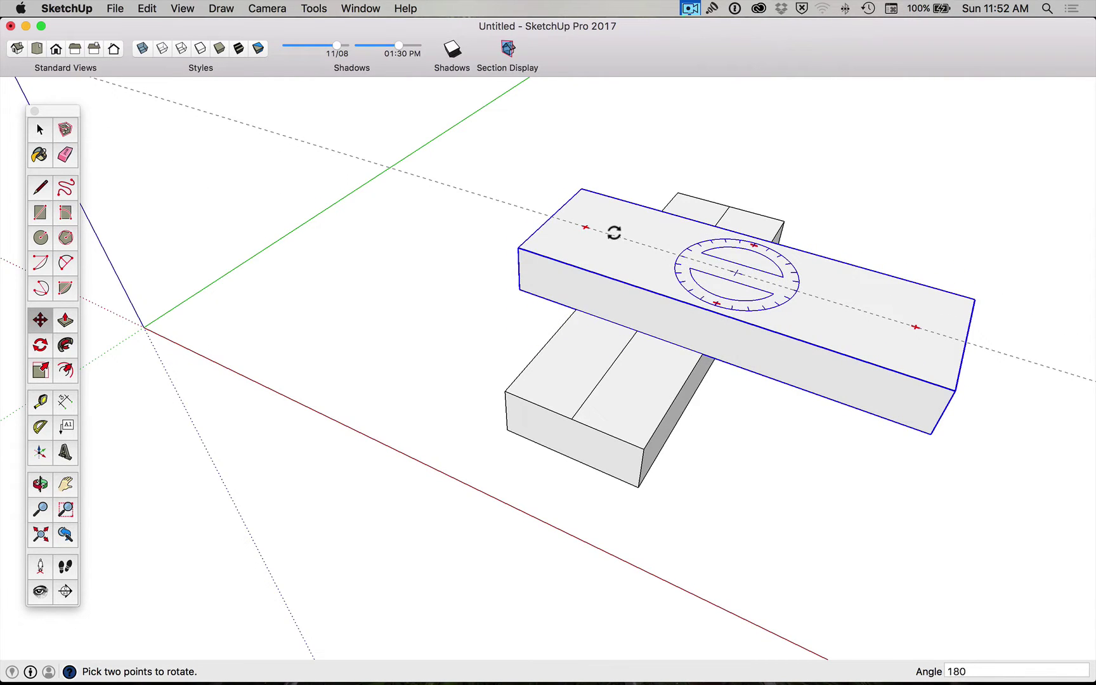
click(610, 236)
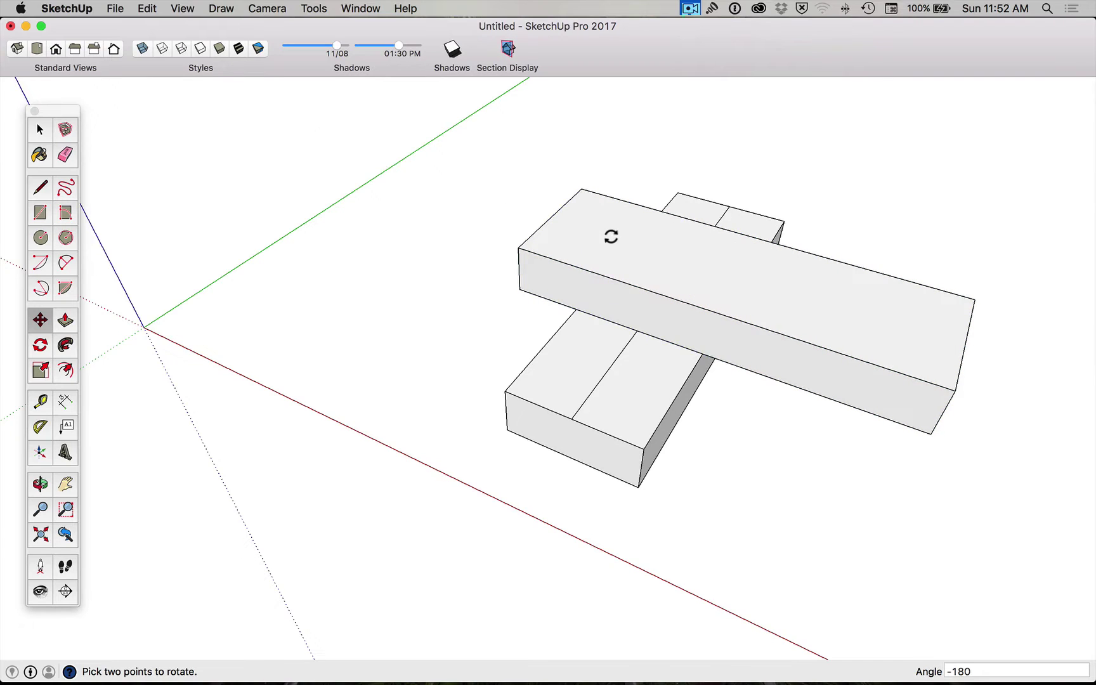
- Tip the grouped box upright about its front edge
key(m)
key(q)
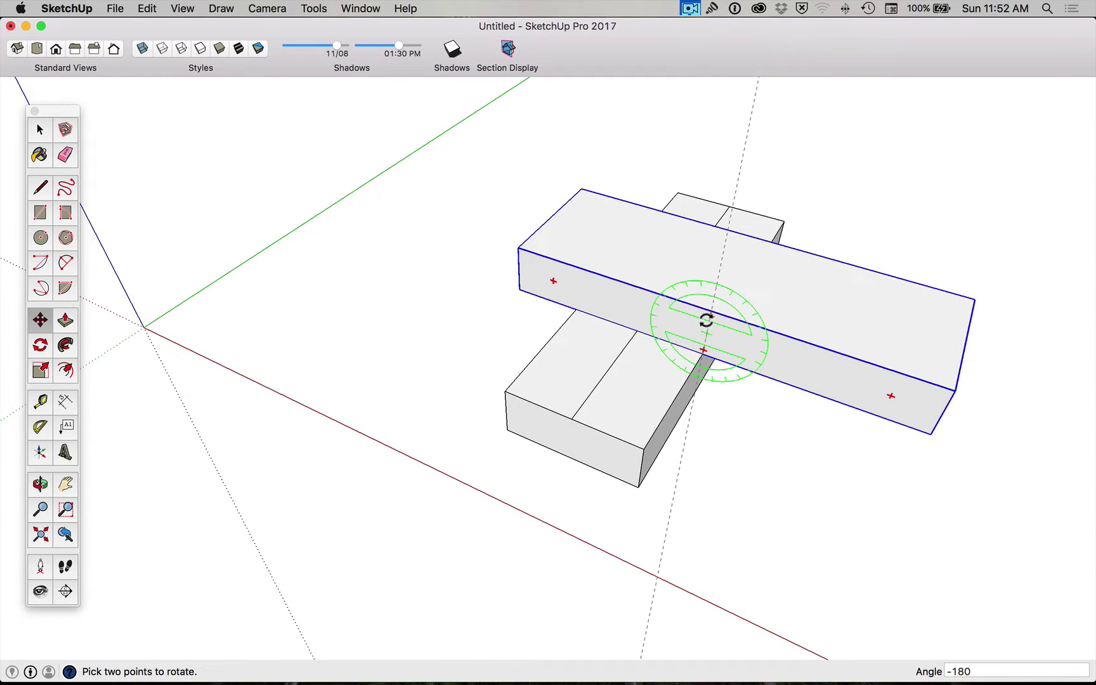
click(705, 331)
click(709, 330)
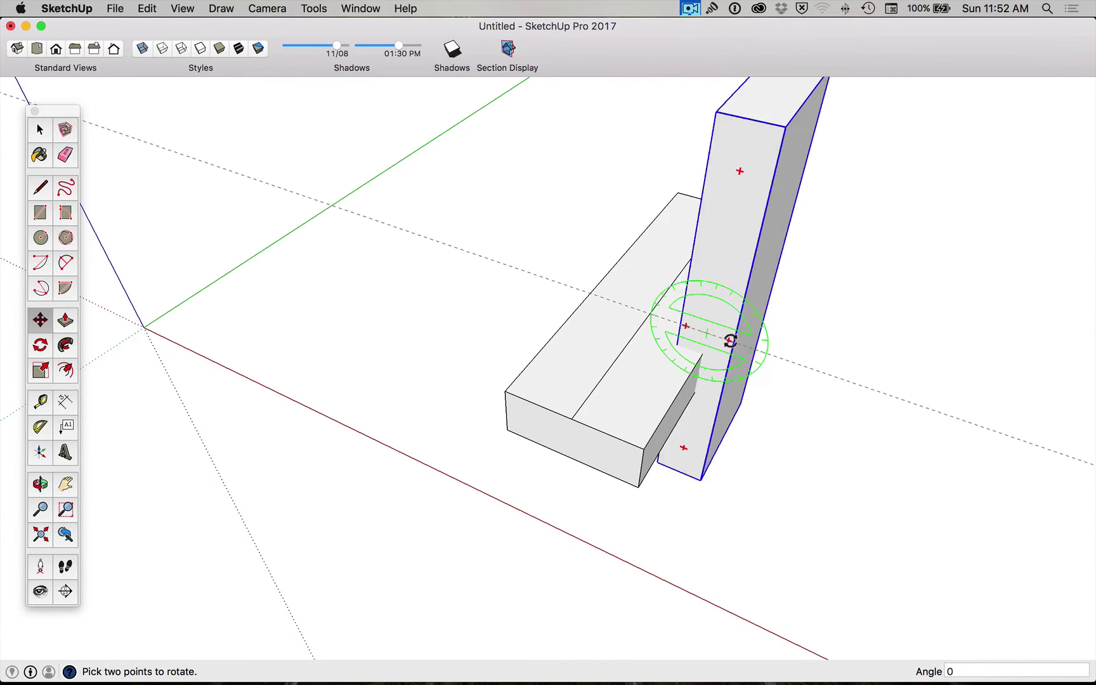
key(m)
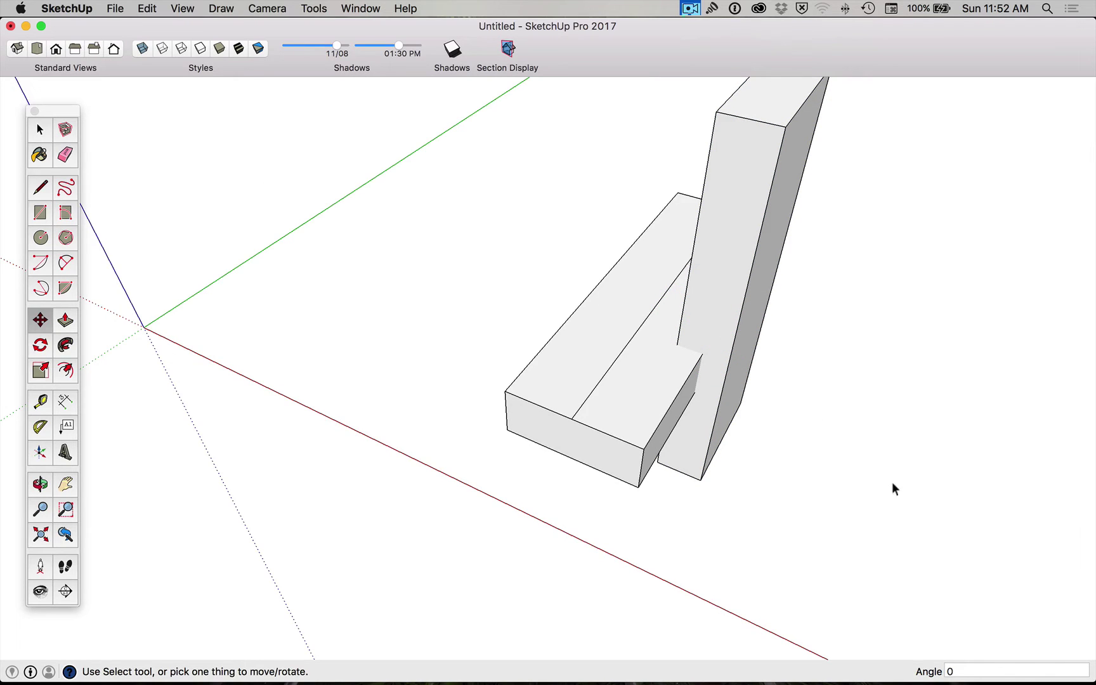
key(space)
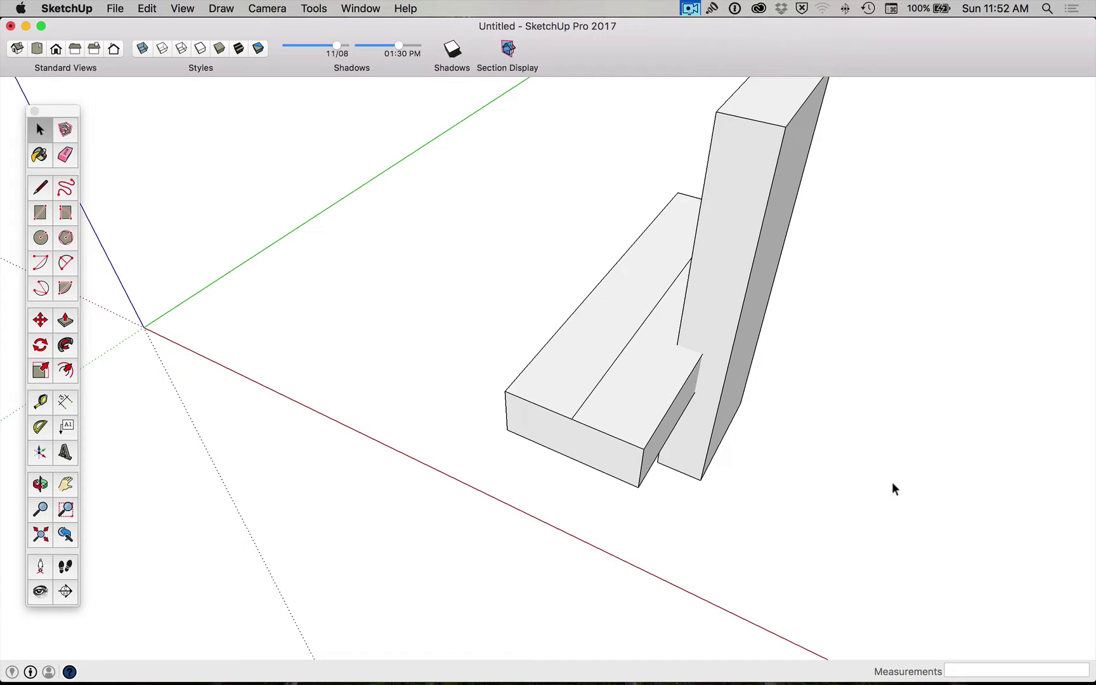
- Delete the upright box group
click(723, 262)
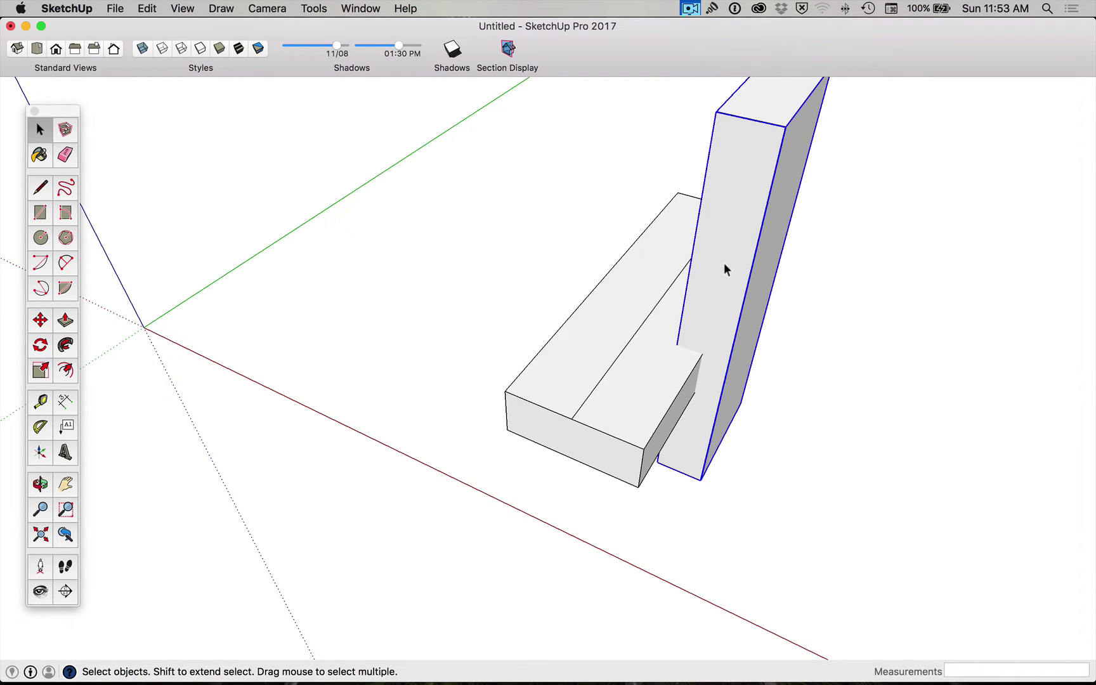
click(40, 320)
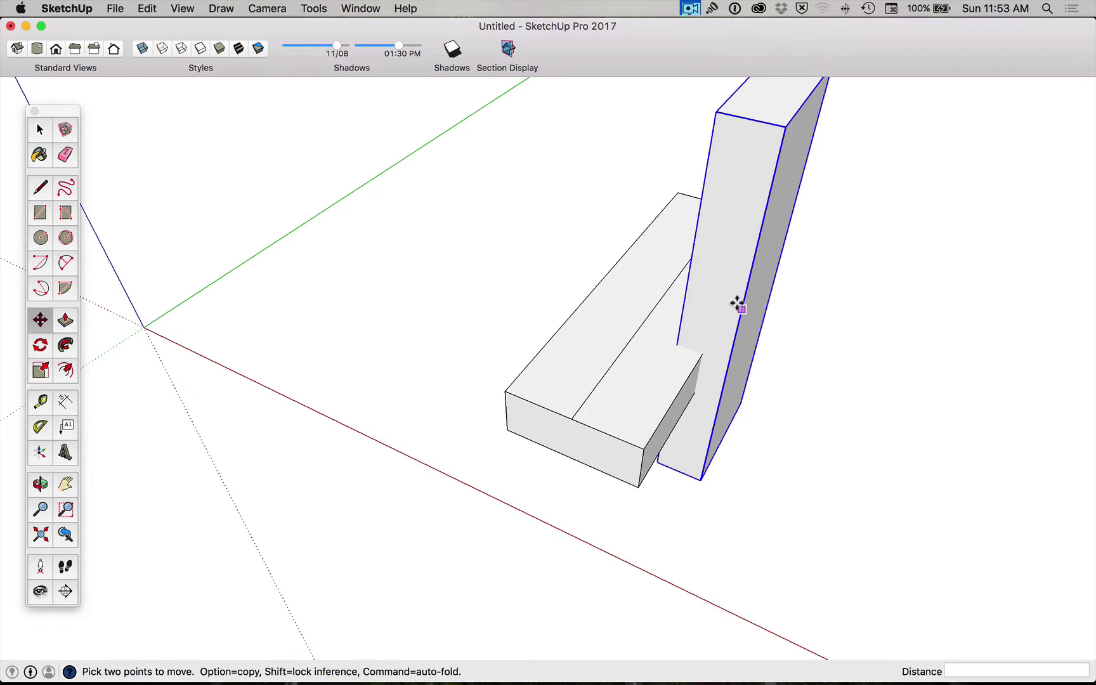
key(space)
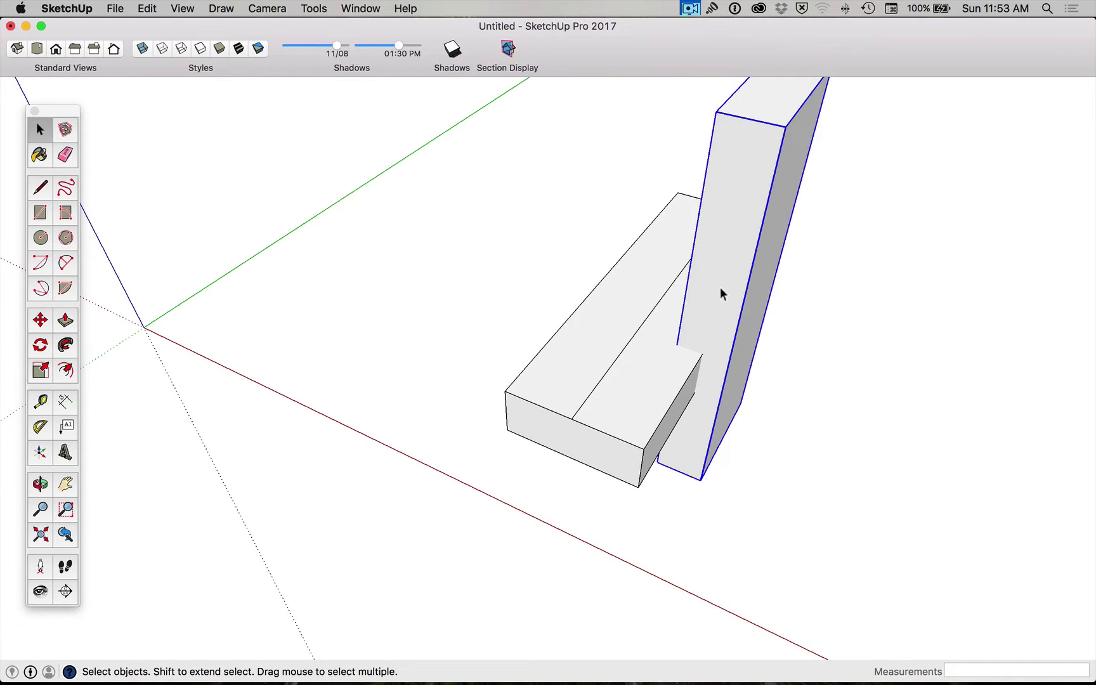
key(Delete)
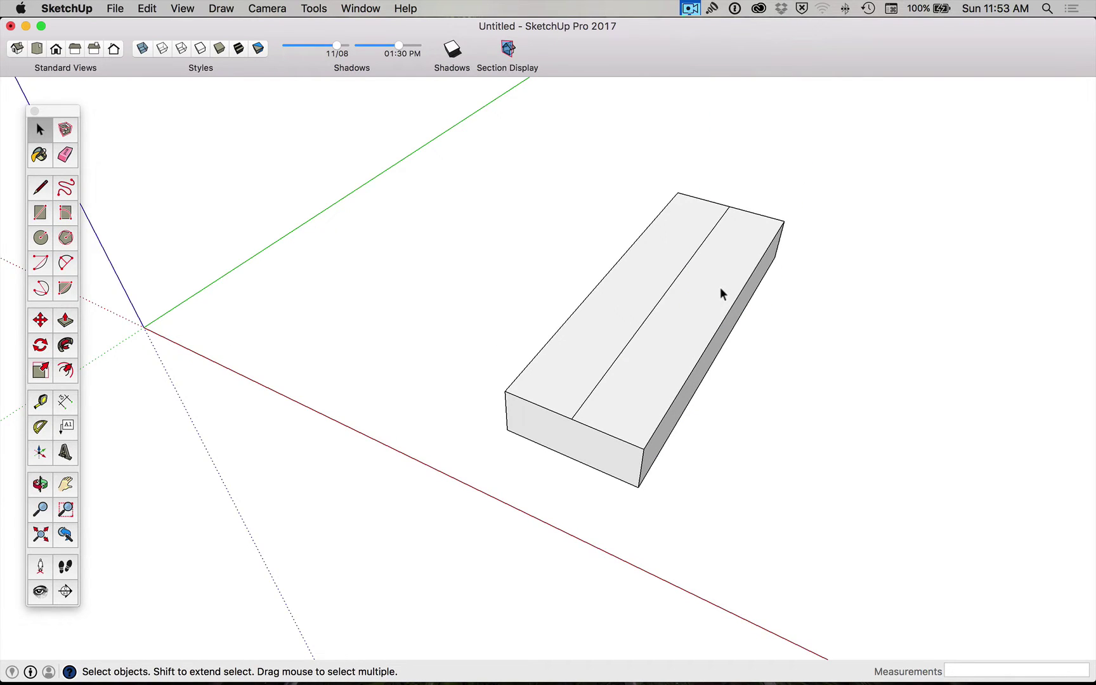
- Delete the dividing edge on the top face and select the whole flat box
click(661, 296)
key(Delete)
click(632, 354)
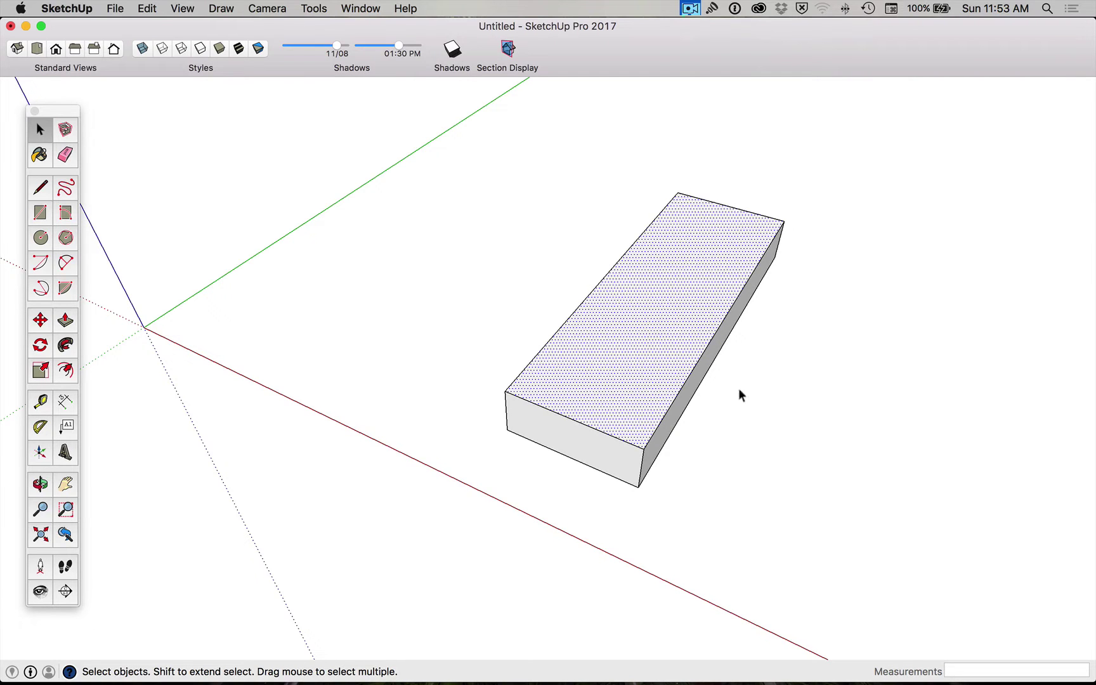
triple_click(604, 357)
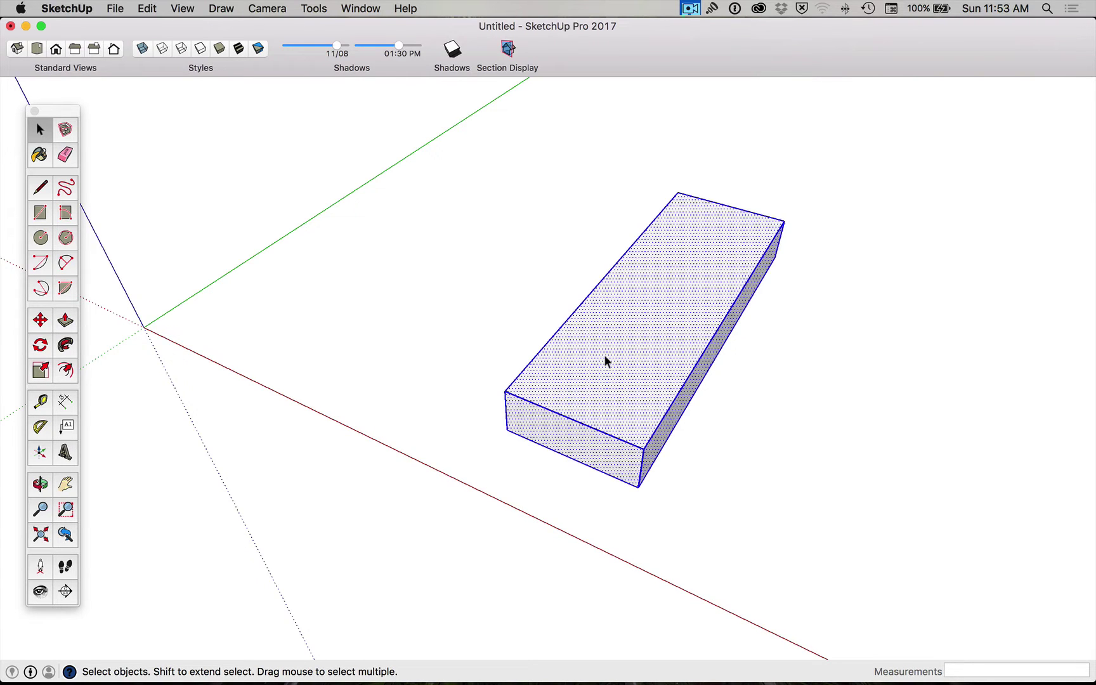
click(778, 346)
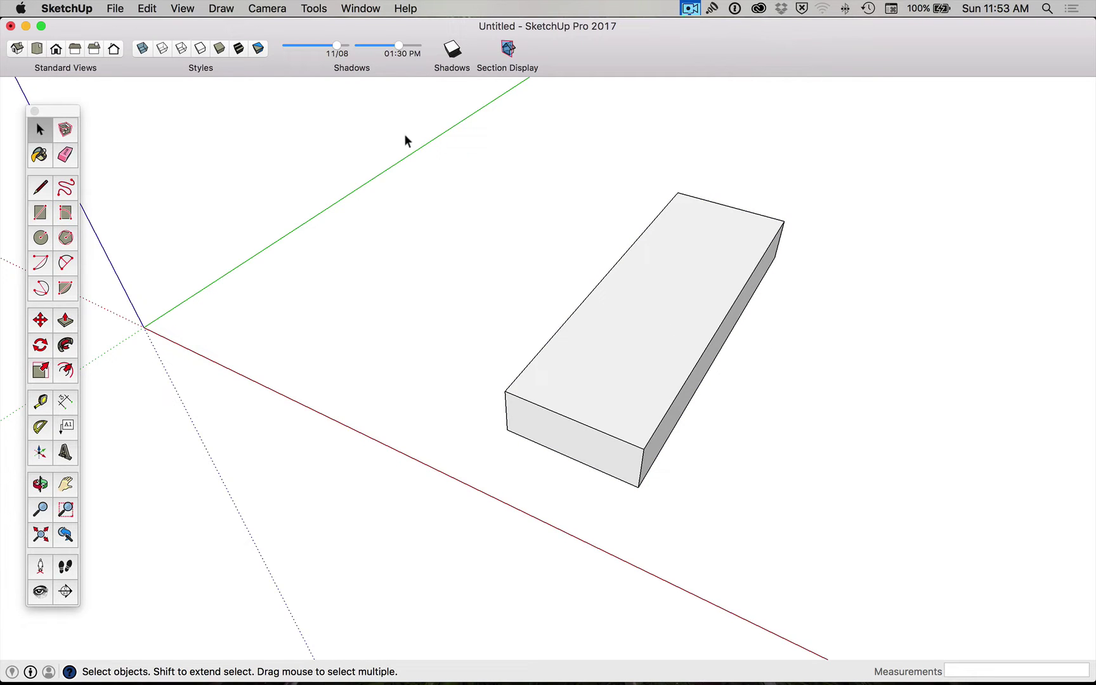
triple_click(662, 284)
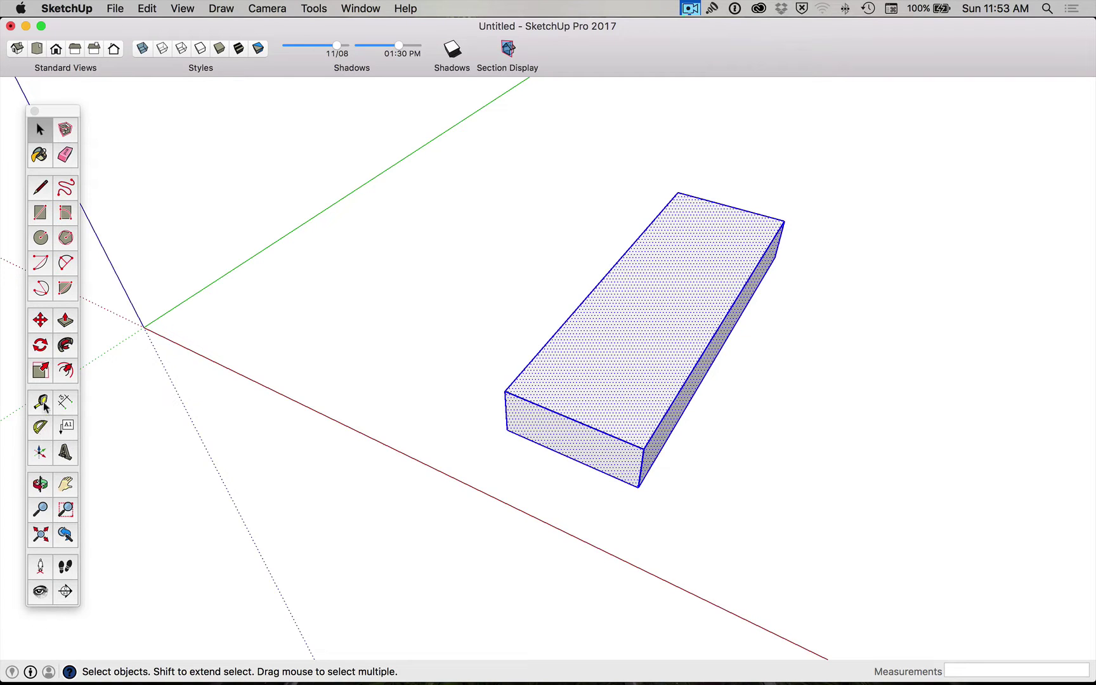
- Rotate the flat box 45° about its front corner, measured from its edge
click(42, 346)
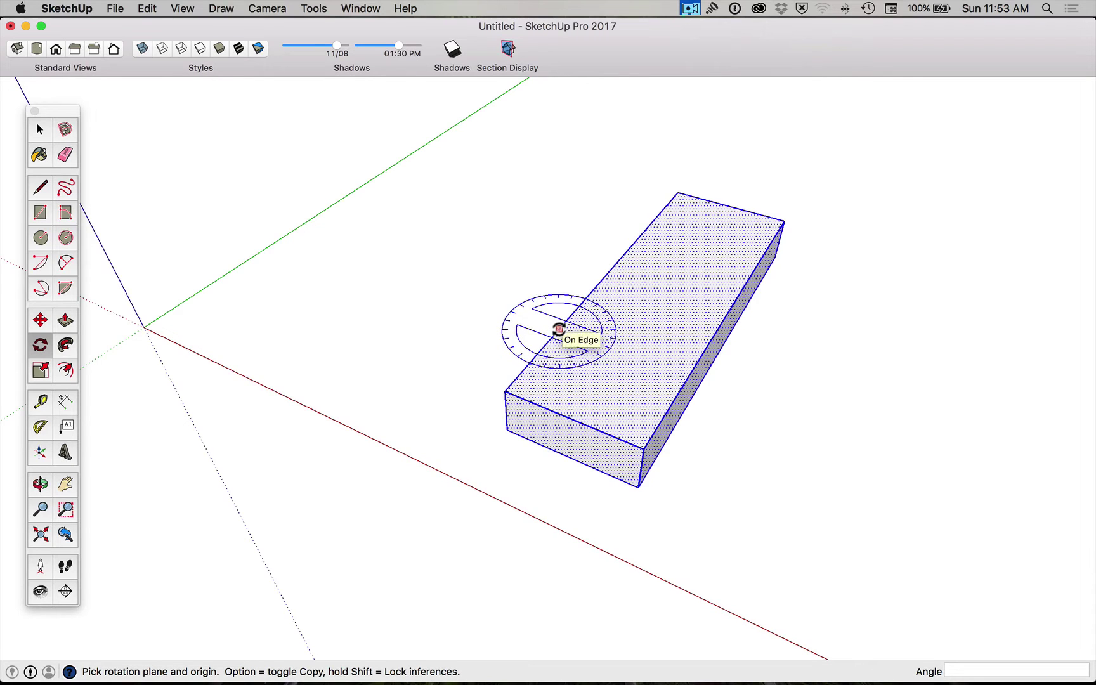
click(505, 390)
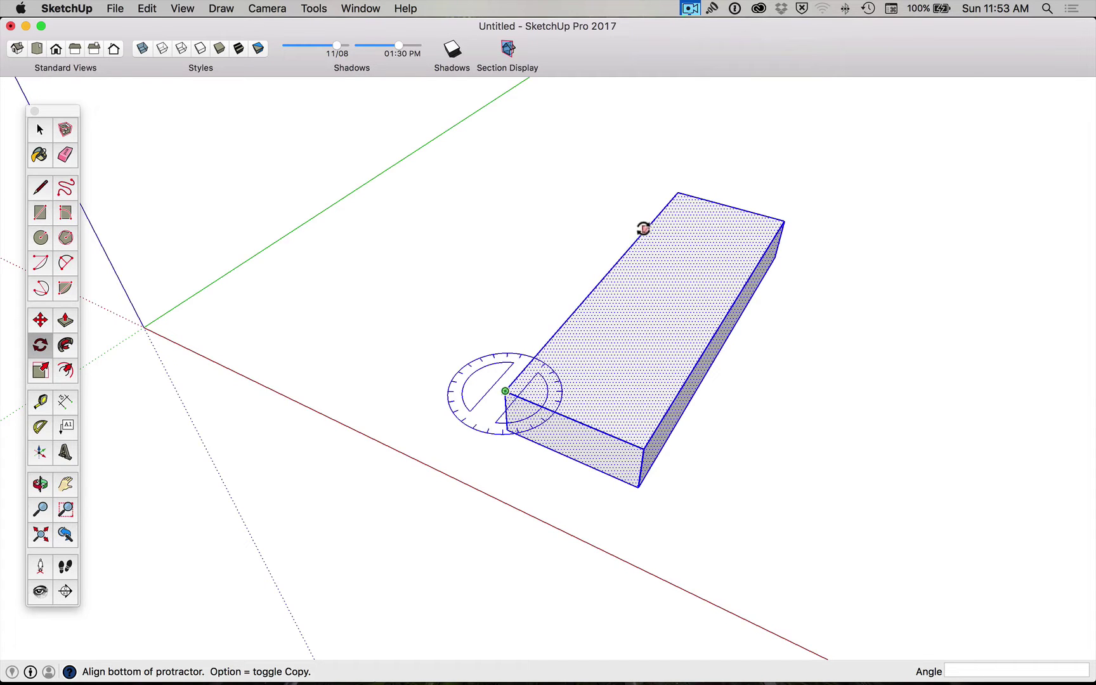
click(593, 292)
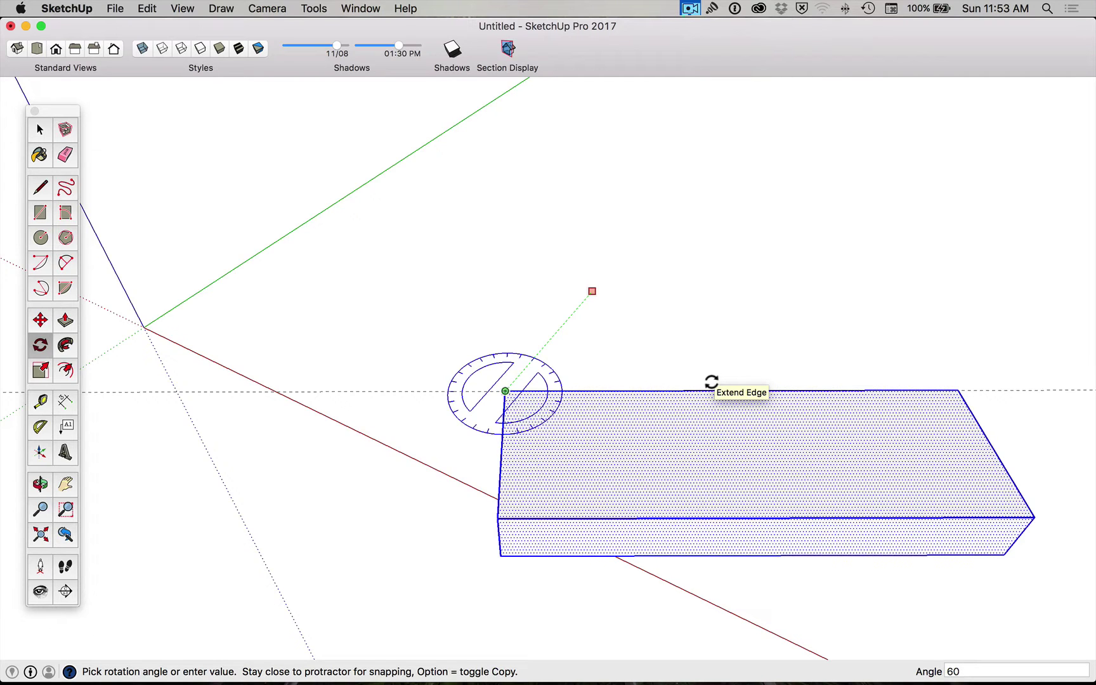
text(45)
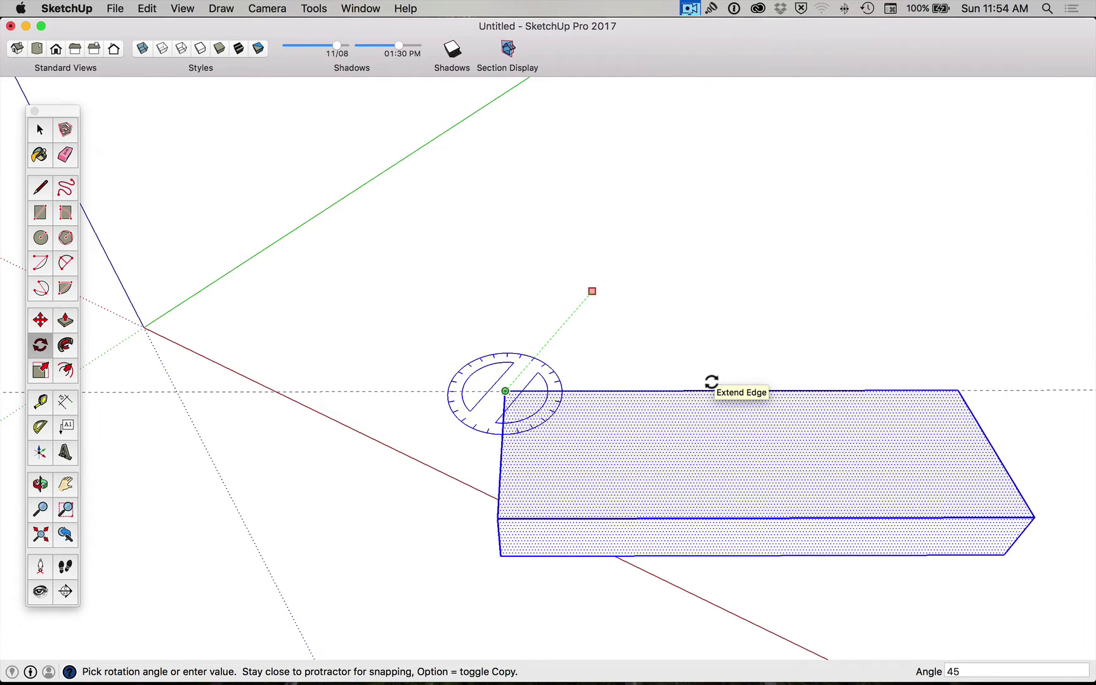
key(Return)
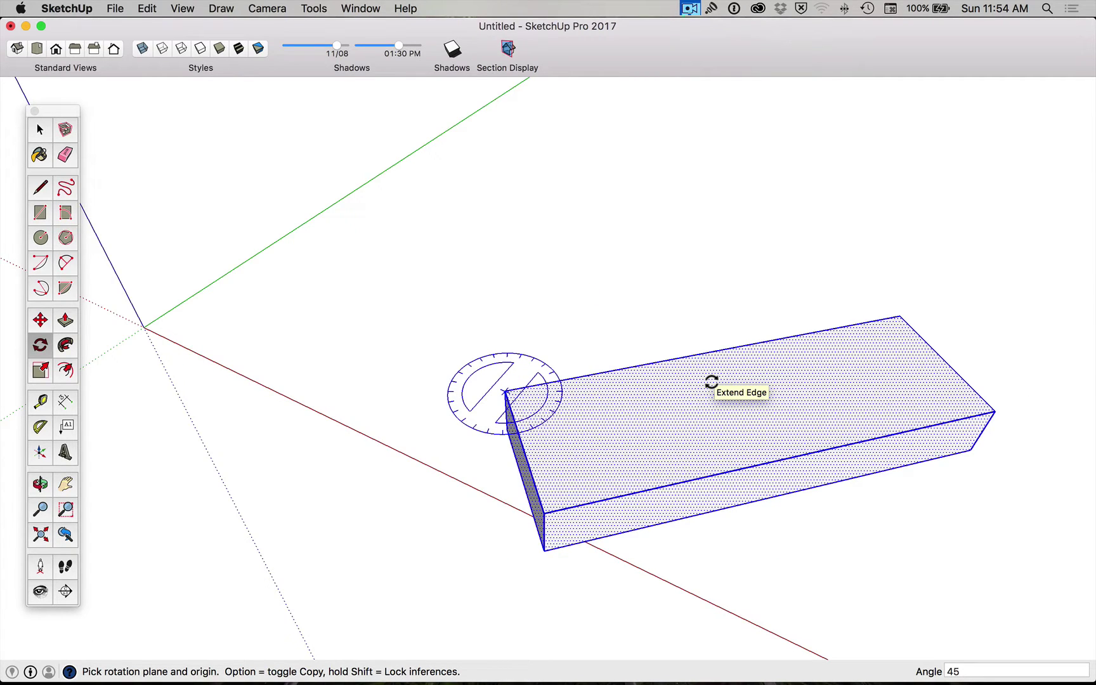
key(space)
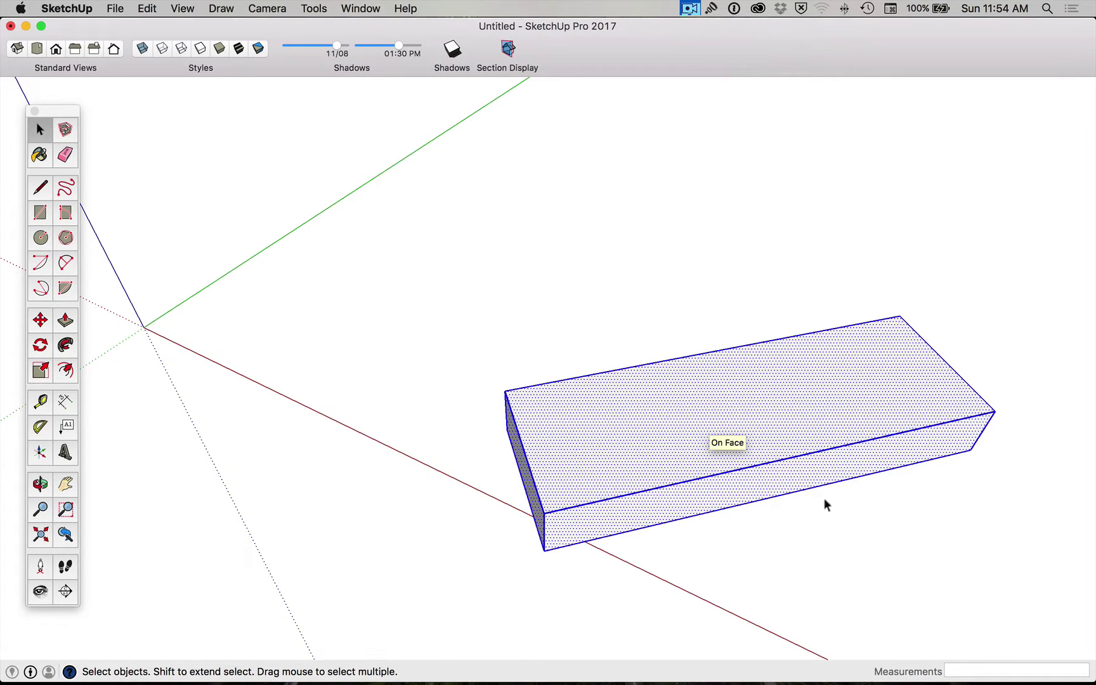
click(40, 320)
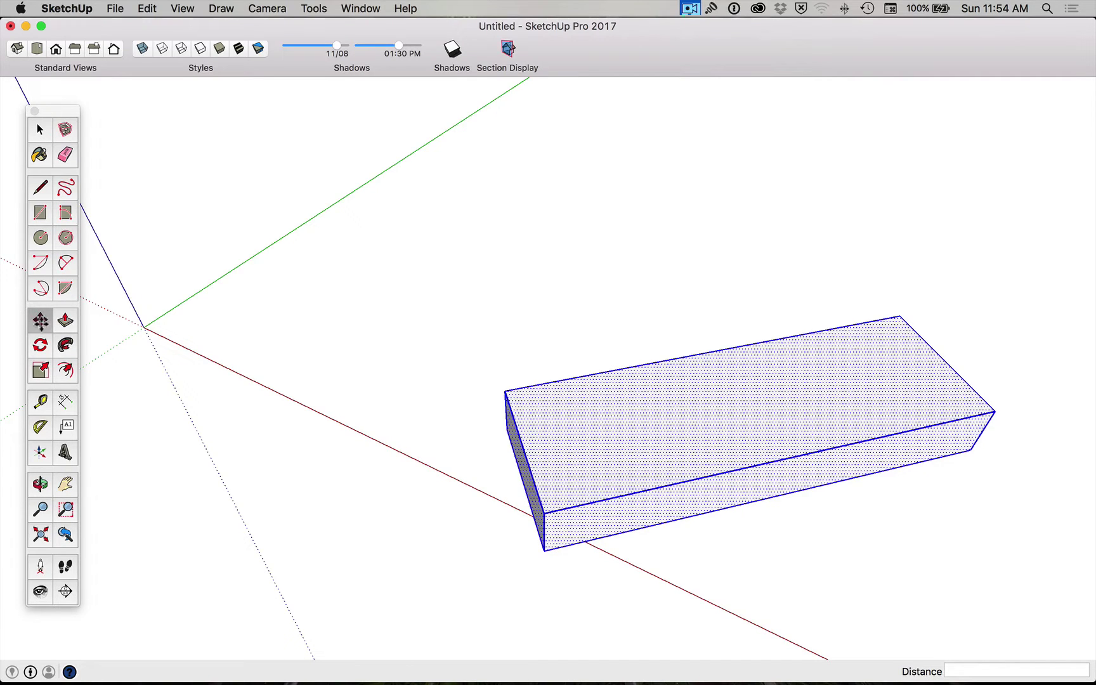
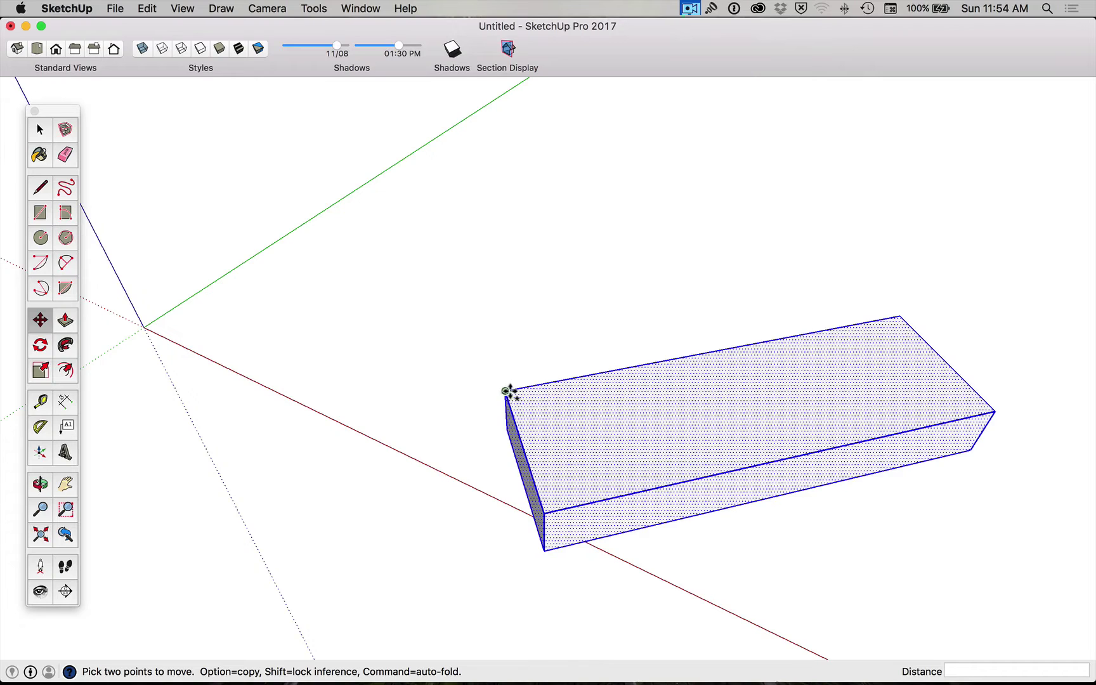
- Copy the box end to end onto its left endpoint
alt+click(995, 411)
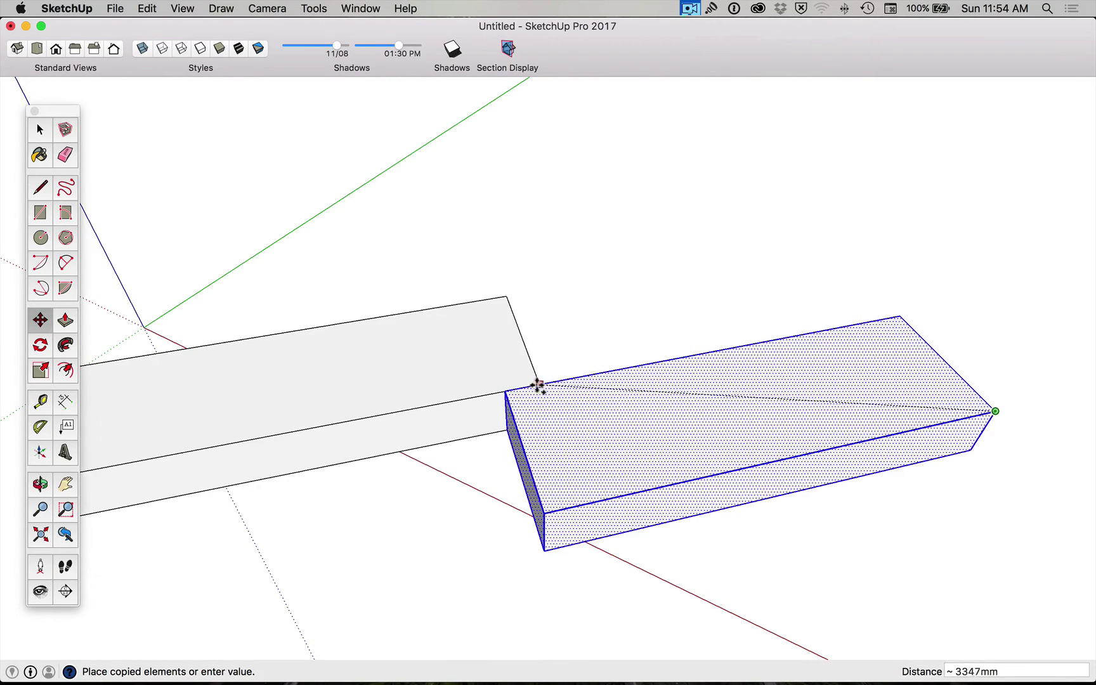
click(505, 390)
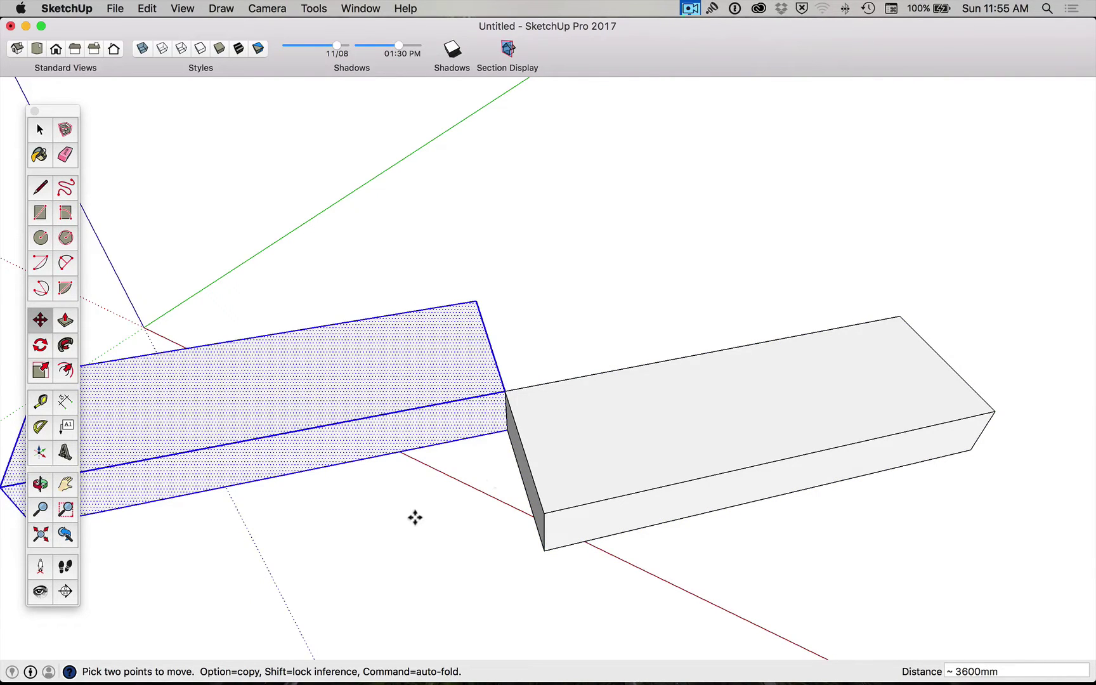
shift+middle_drag(415, 517, 656, 546)
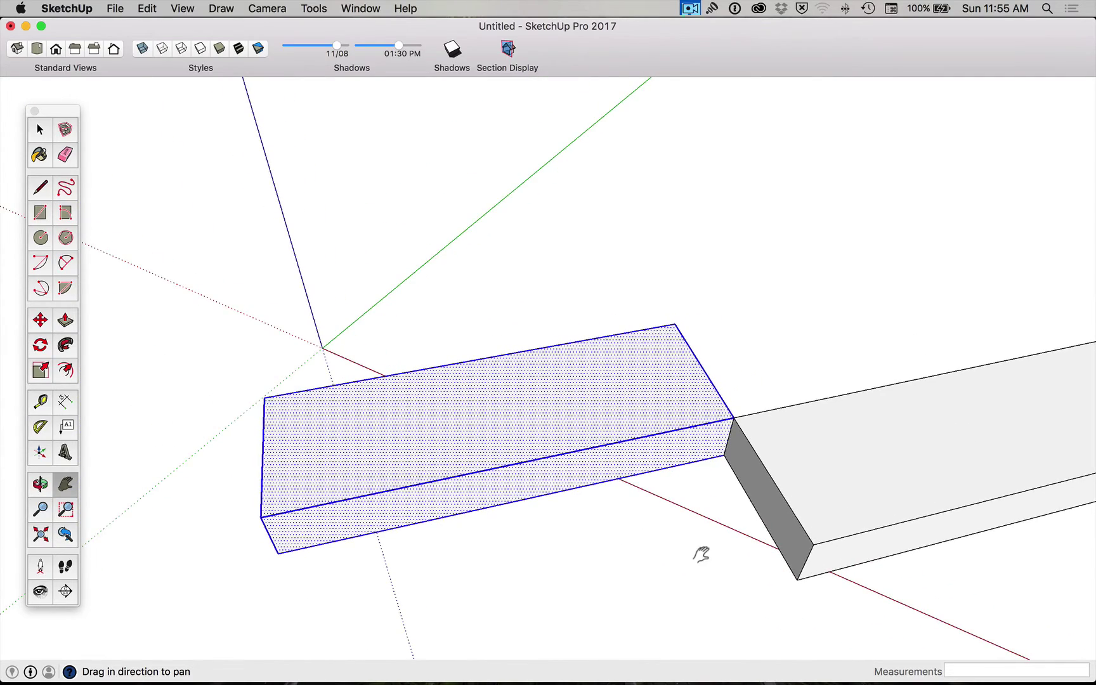
- Select both boxes and copy the pair to the back corner endpoint, widening the slab
click(840, 448)
shift+click(659, 424)
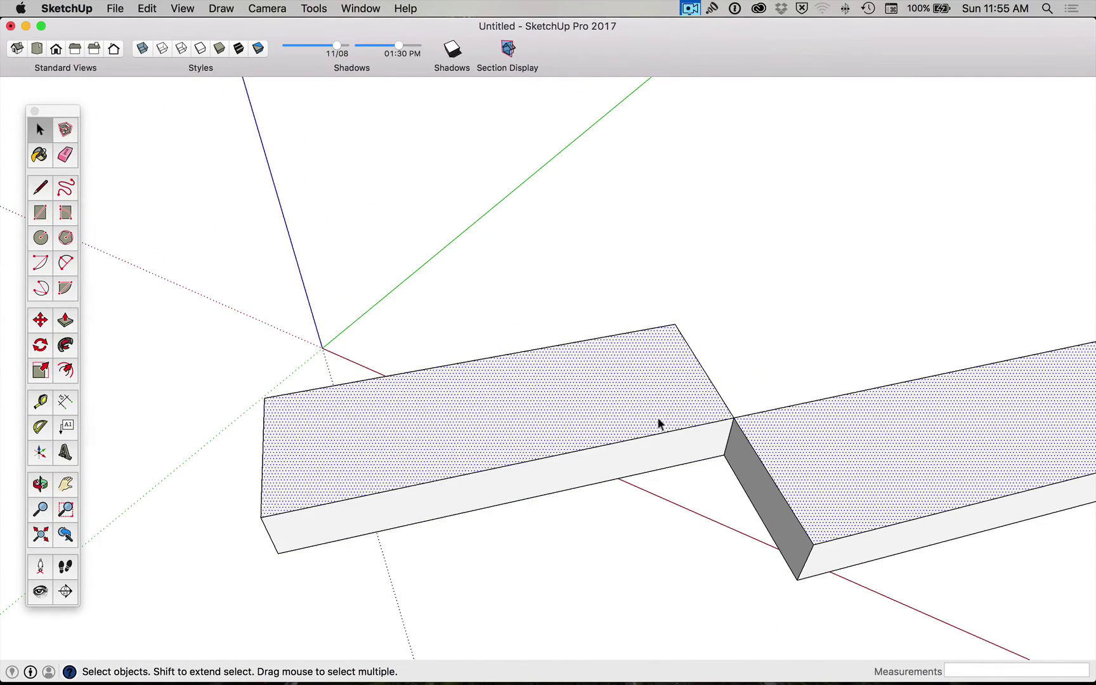
triple_click(689, 418)
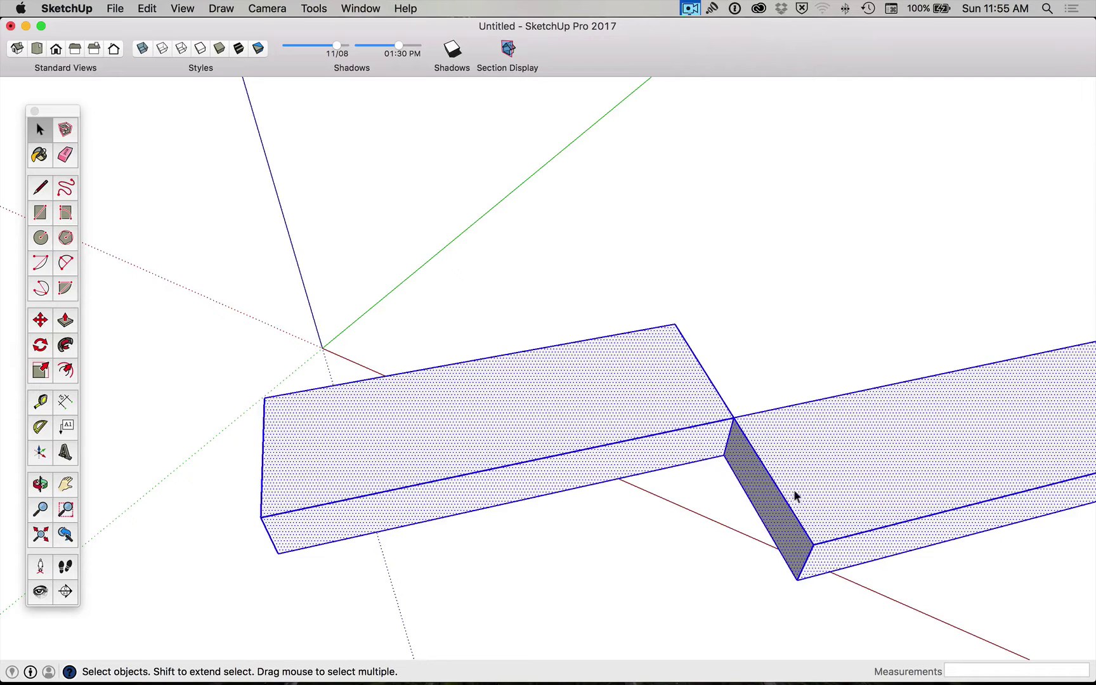
click(39, 321)
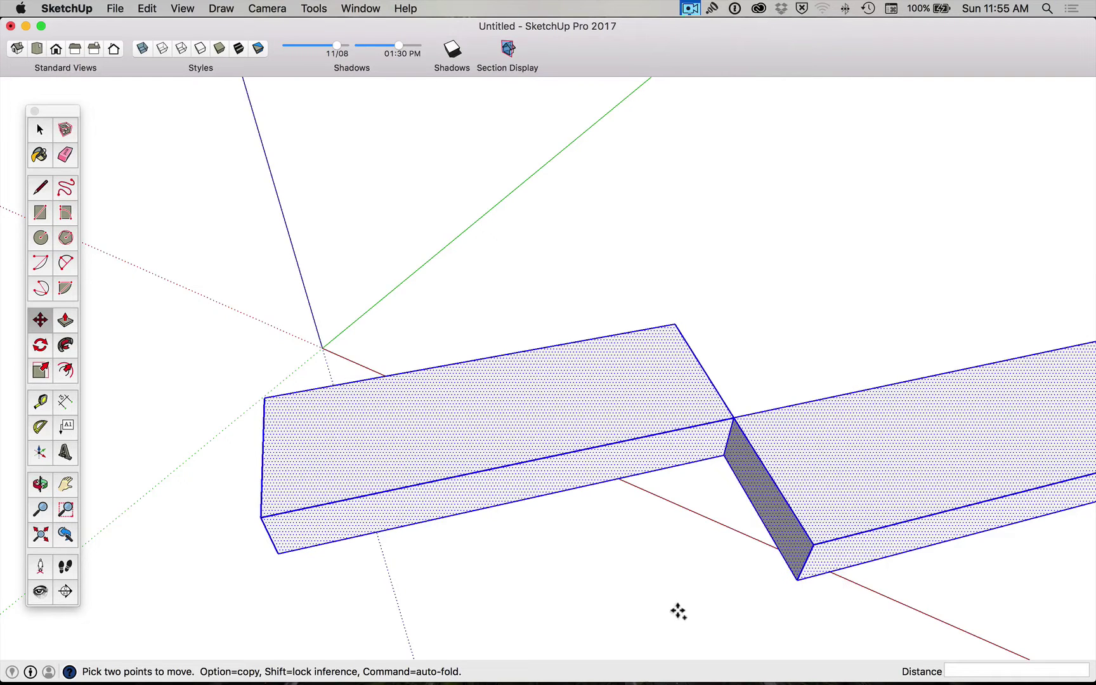
alt+click(812, 544)
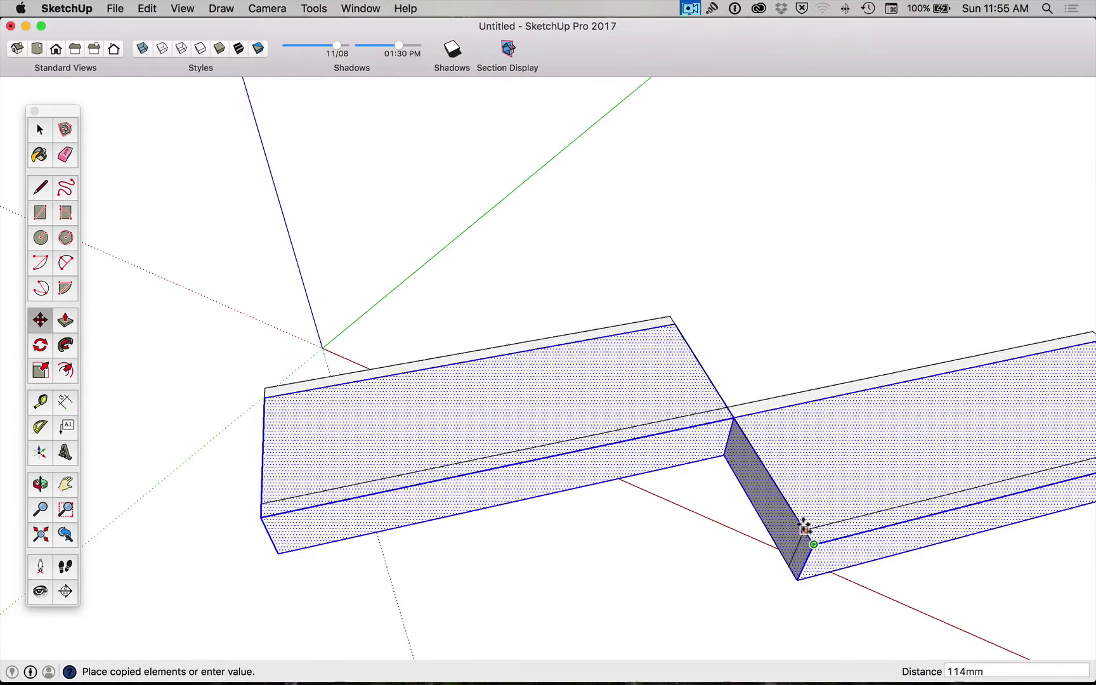
click(734, 420)
key(space)
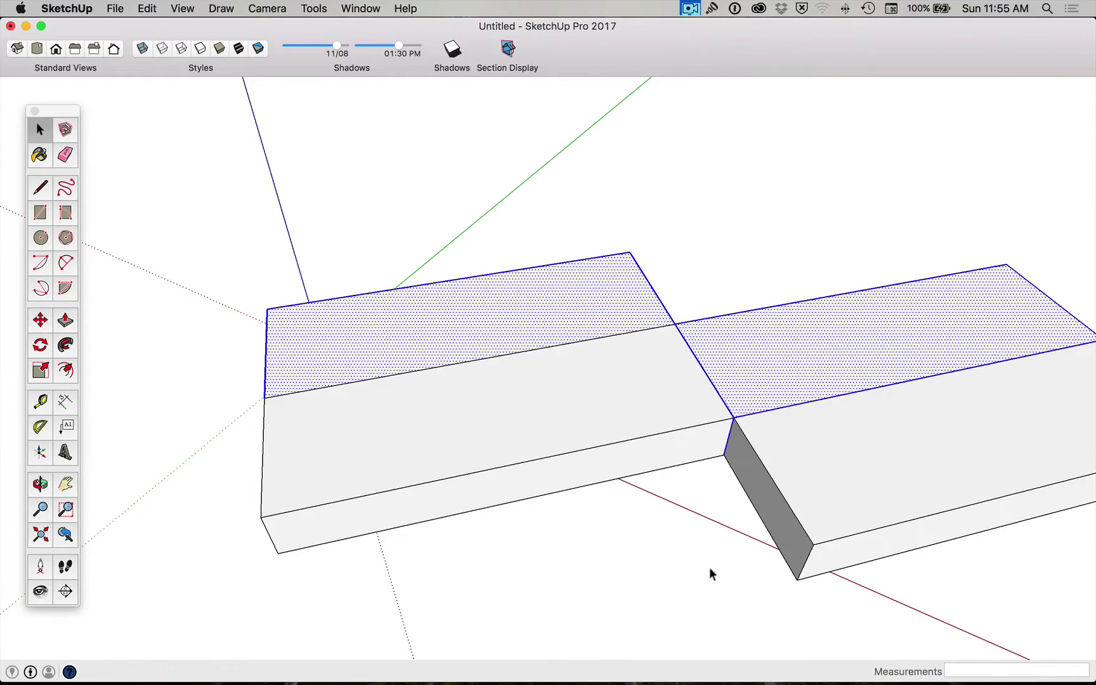
click(708, 567)
click(735, 407)
click(734, 405)
click(735, 403)
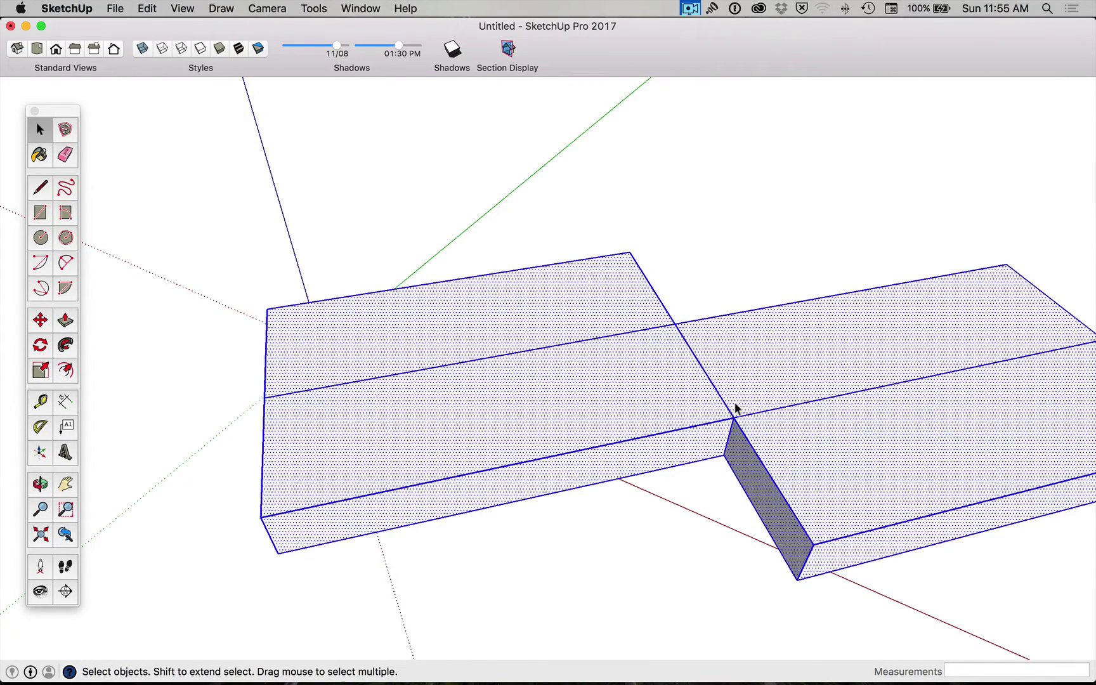
click(675, 555)
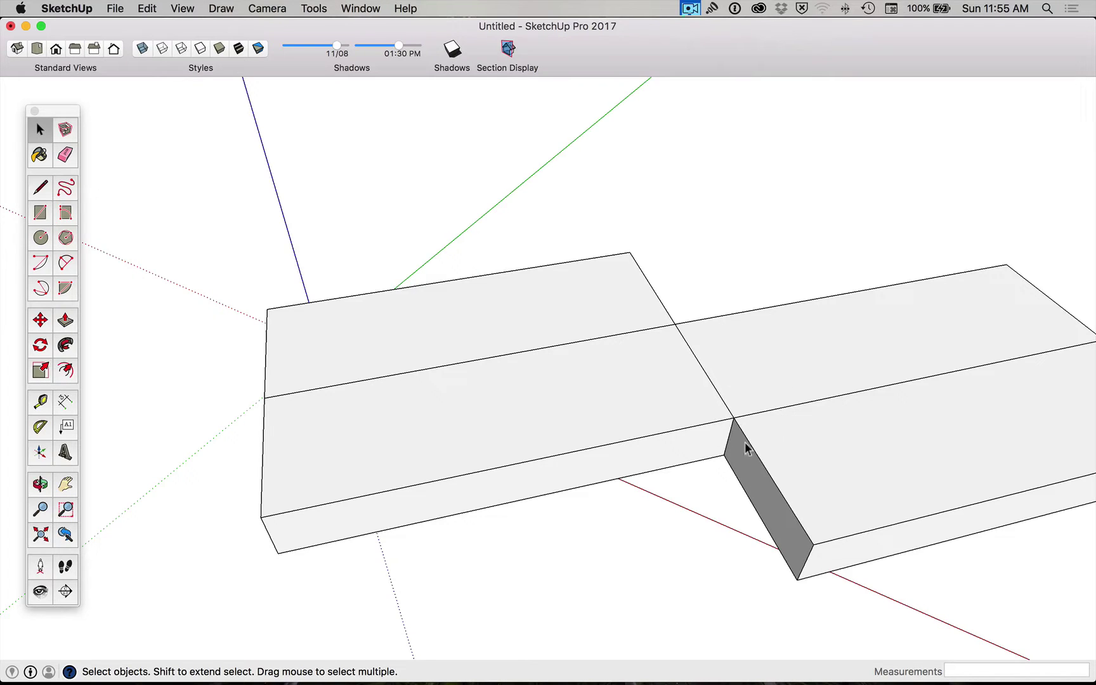
triple_click(807, 502)
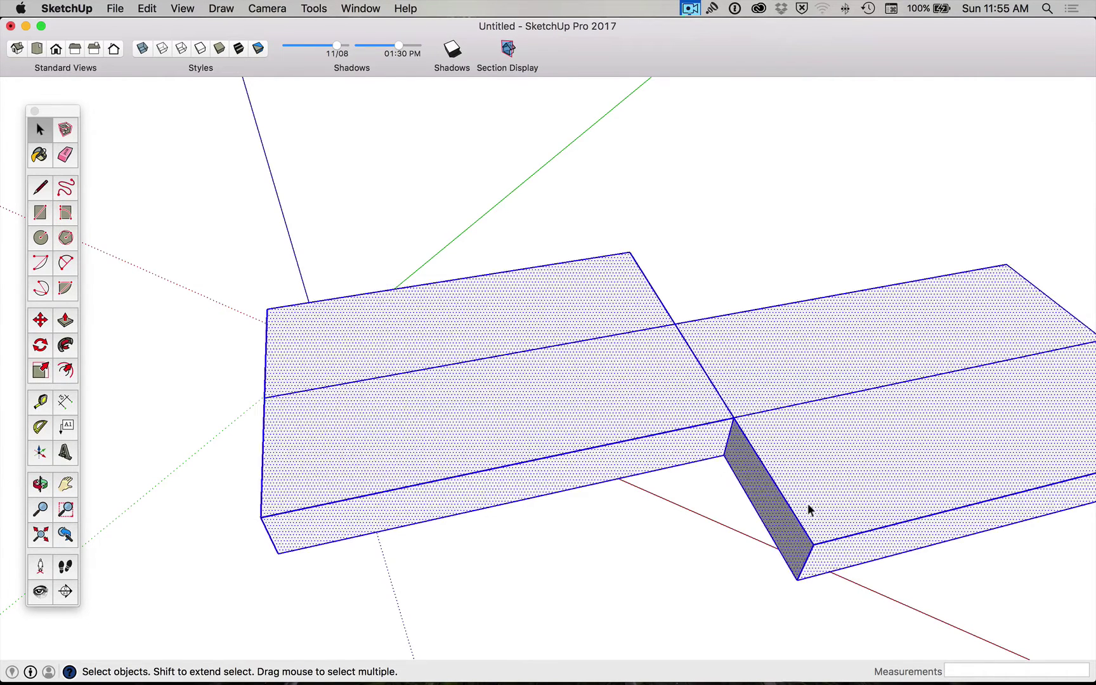
click(725, 556)
triple_click(827, 471)
click(837, 492)
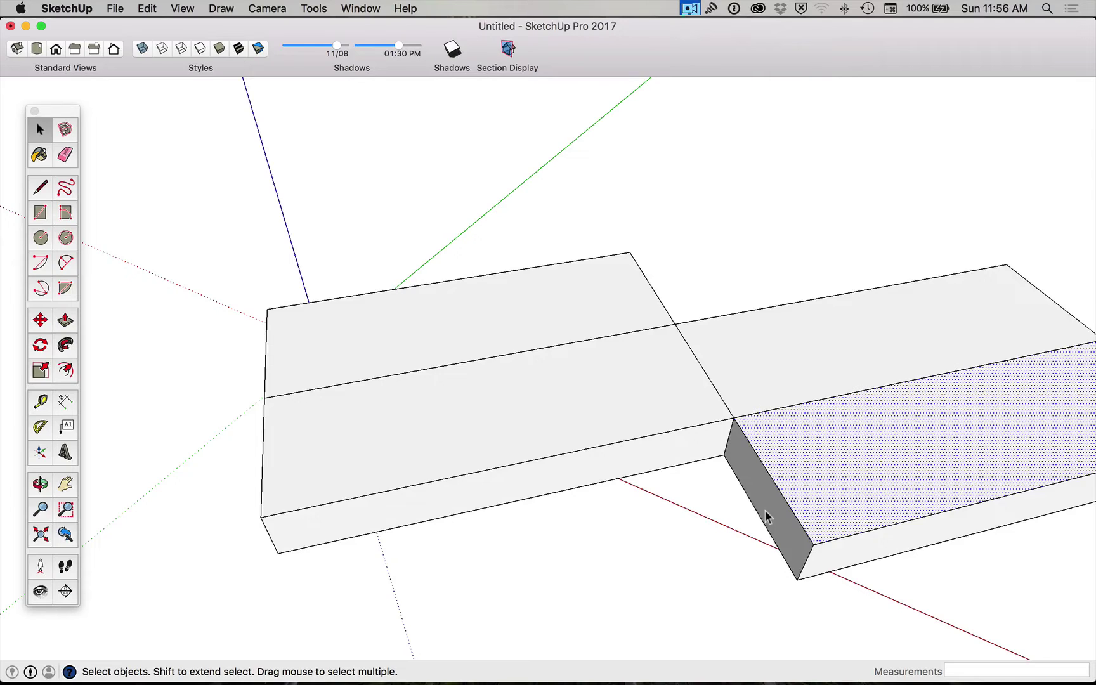
click(915, 612)
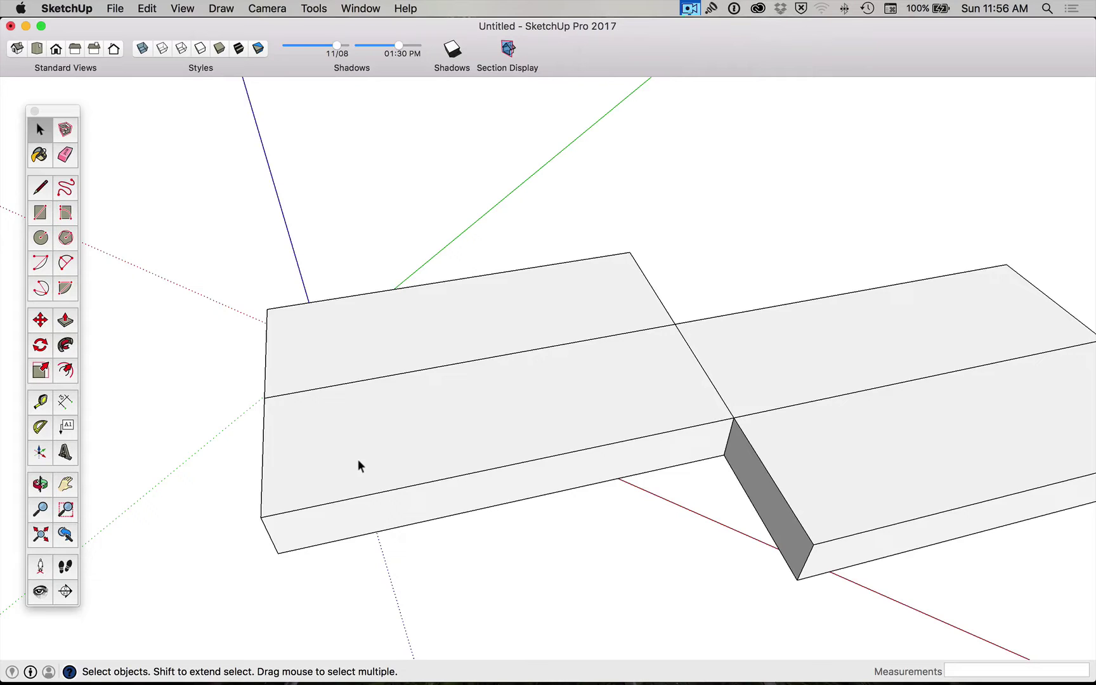
- Draw a small closed rectangle outline on the left slab's top with the Line tool
key(l)
click(395, 452)
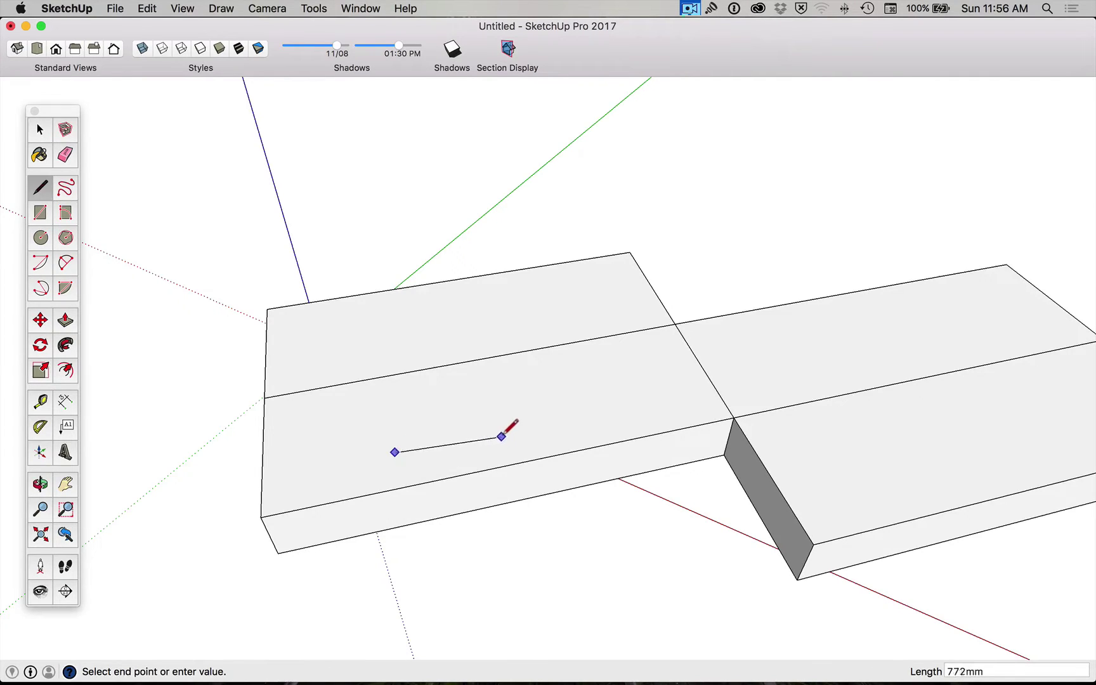
click(424, 420)
click(447, 430)
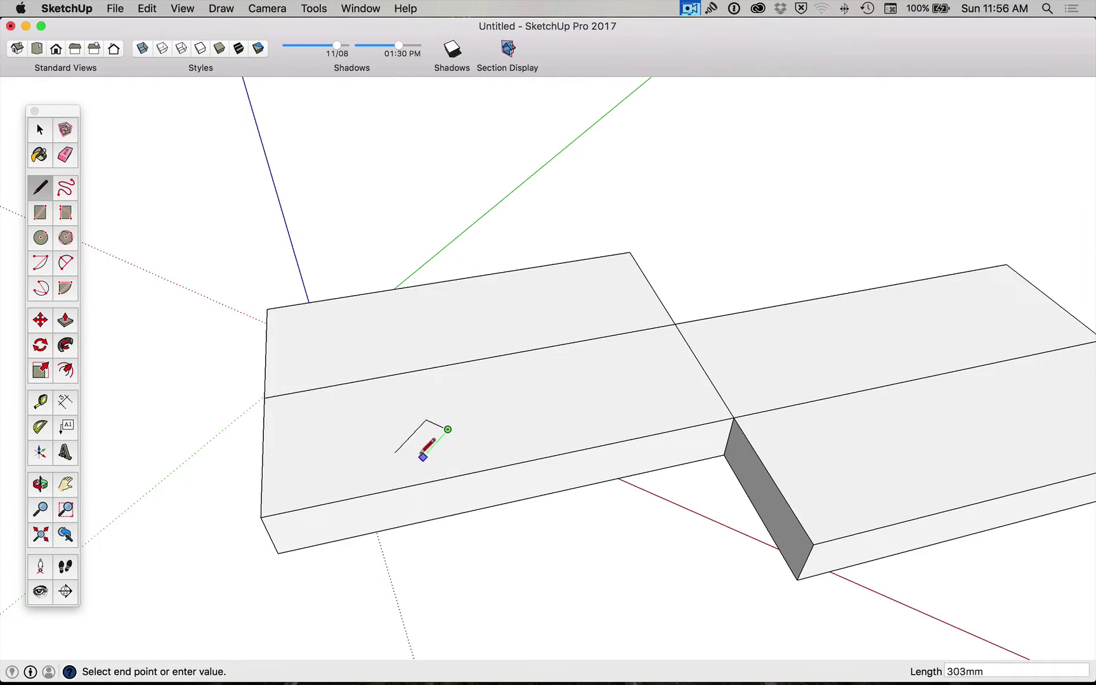
click(416, 463)
click(395, 452)
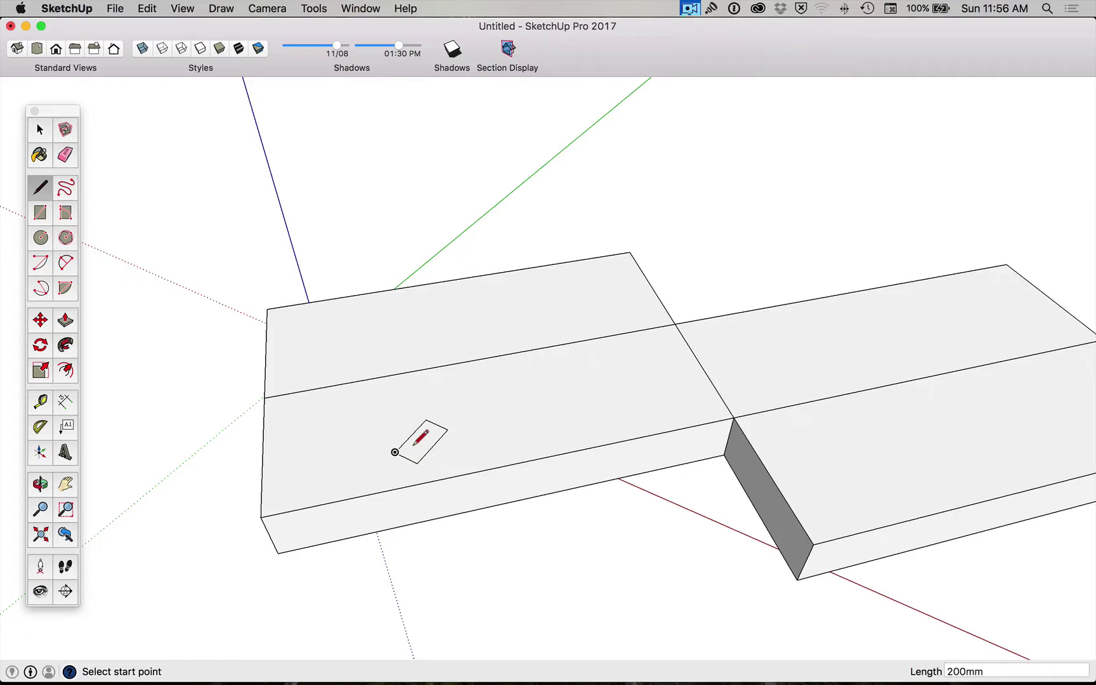
- Push/pull the small rectangle upward into a block
key(p)
click(420, 441)
click(417, 406)
key(space)
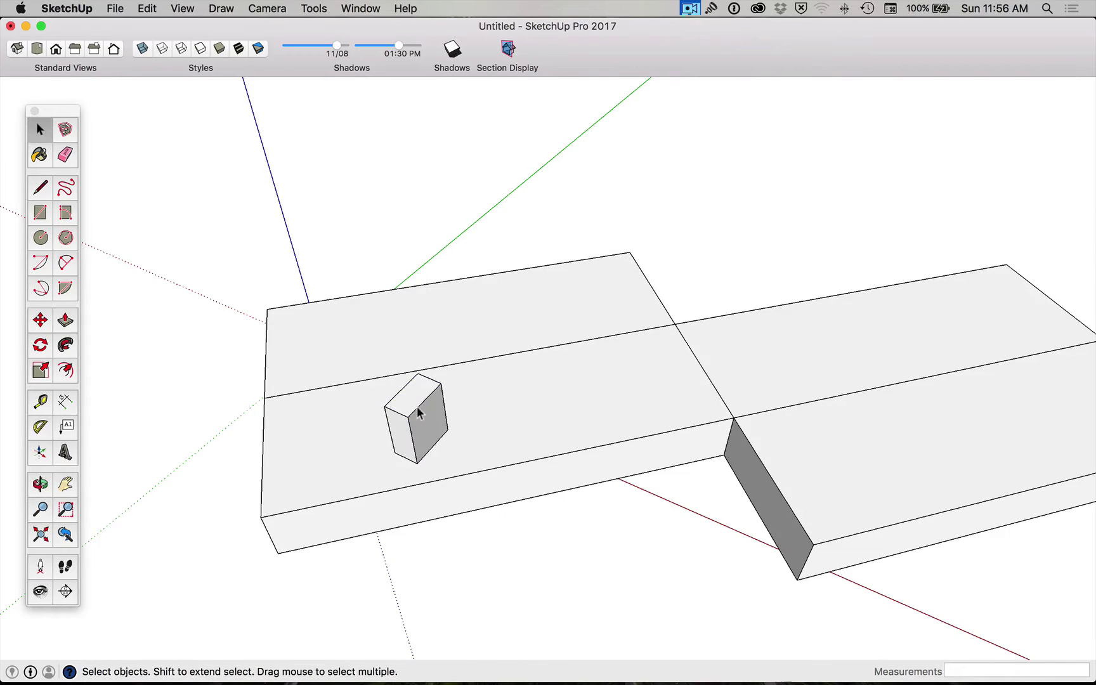
- Select the block's connected geometry a few times, then clear the selection
click(422, 419)
triple_click(423, 420)
click(445, 566)
triple_click(420, 444)
click(456, 545)
triple_click(420, 441)
click(482, 557)
- Select the whole slab model and Move-copy it from its corner
key(h)
drag(559, 562, 496, 562)
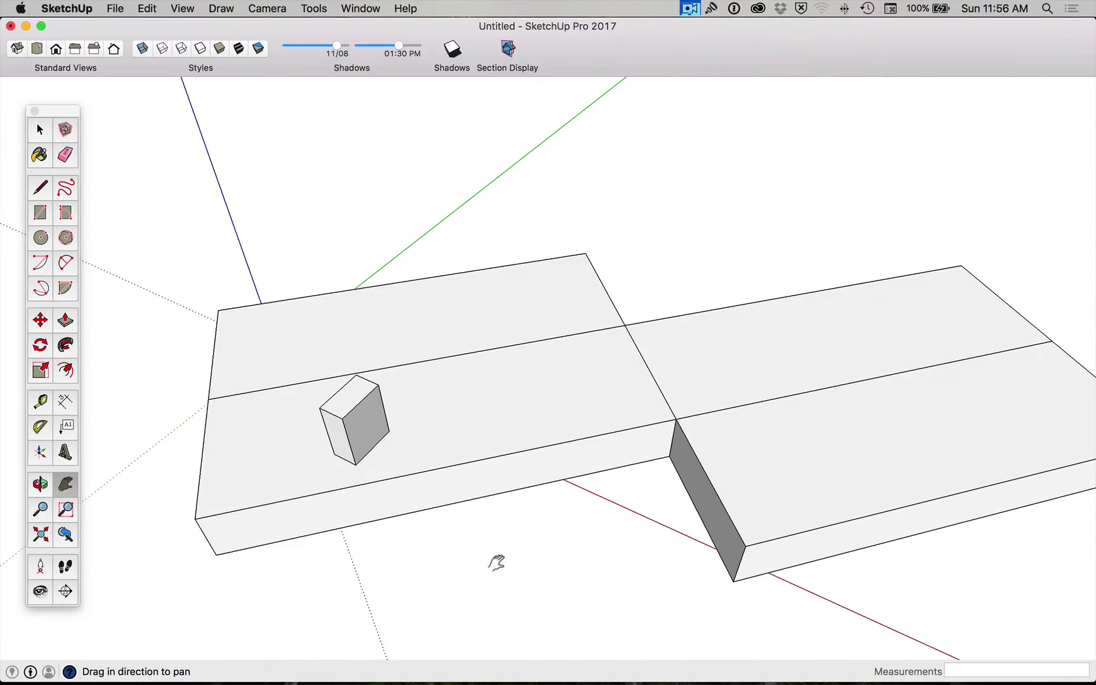
scroll(496, 562, down, 2)
scroll(497, 562, down, 1)
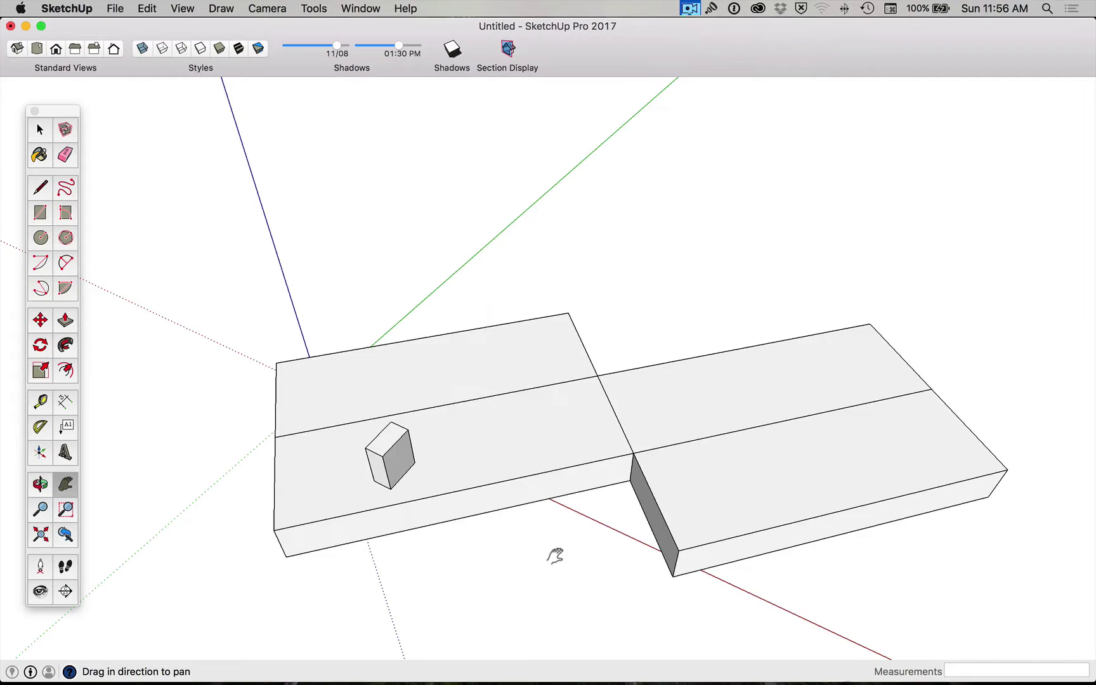
key(space)
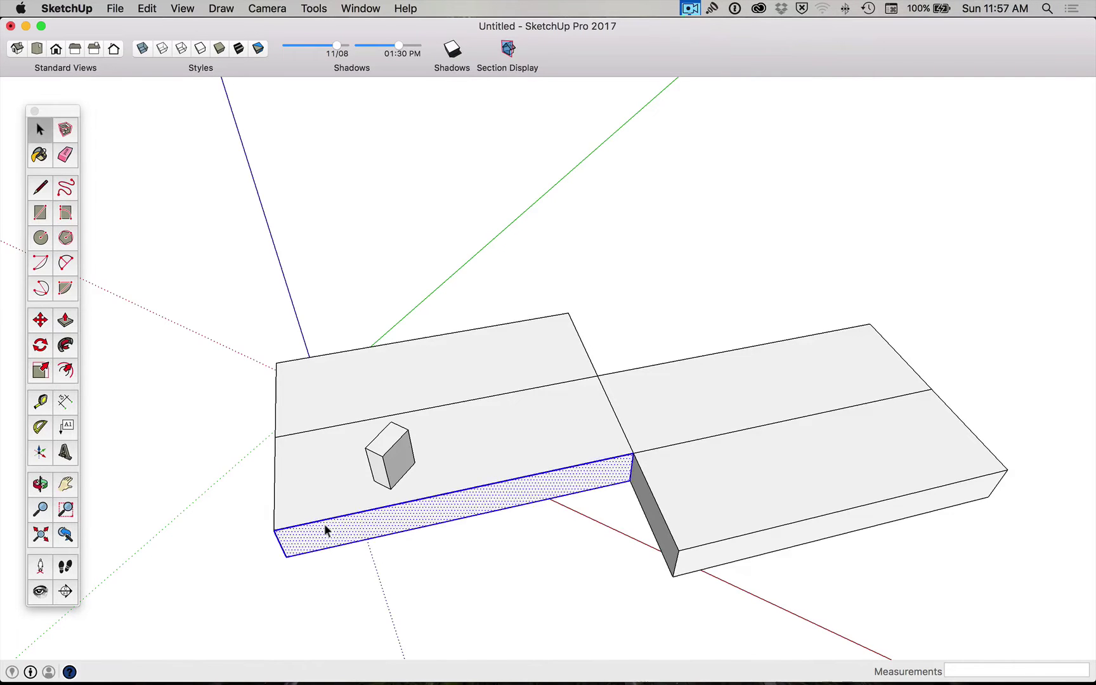
triple_click(324, 524)
key(m)
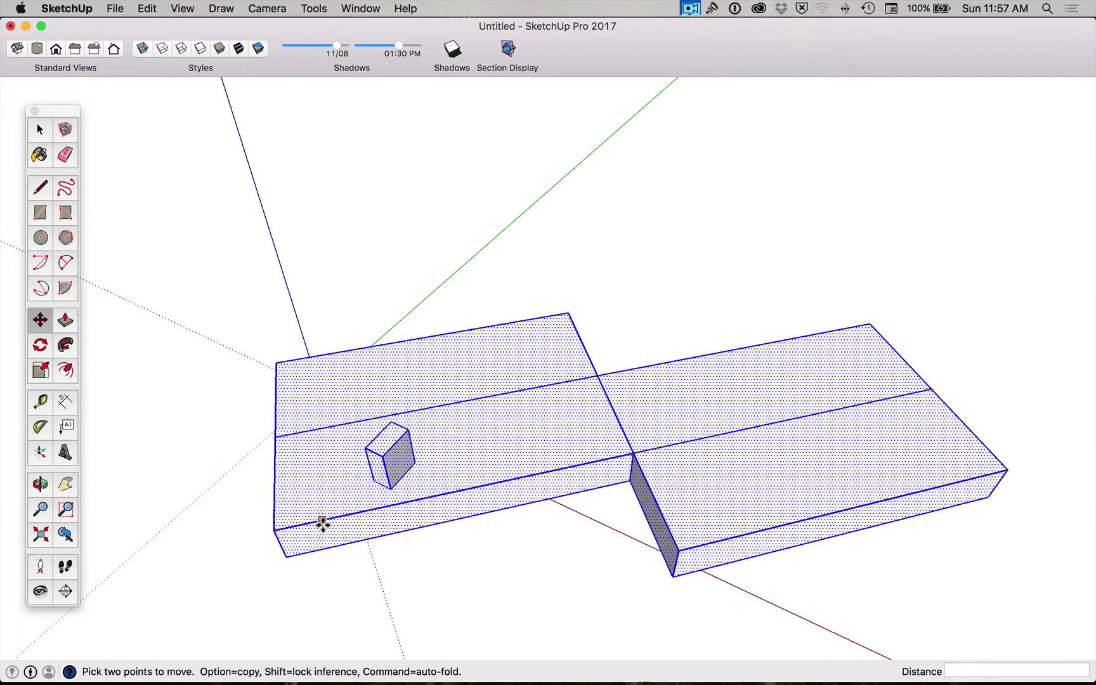
click(274, 529)
key(alt)
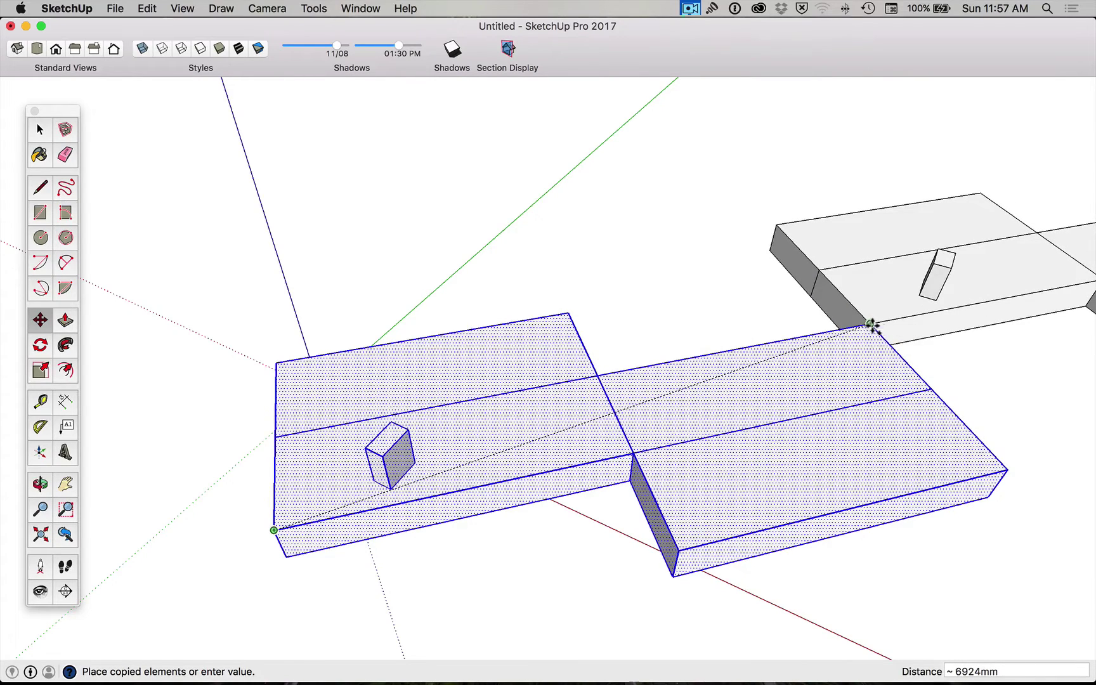
scroll(894, 326, up, 5)
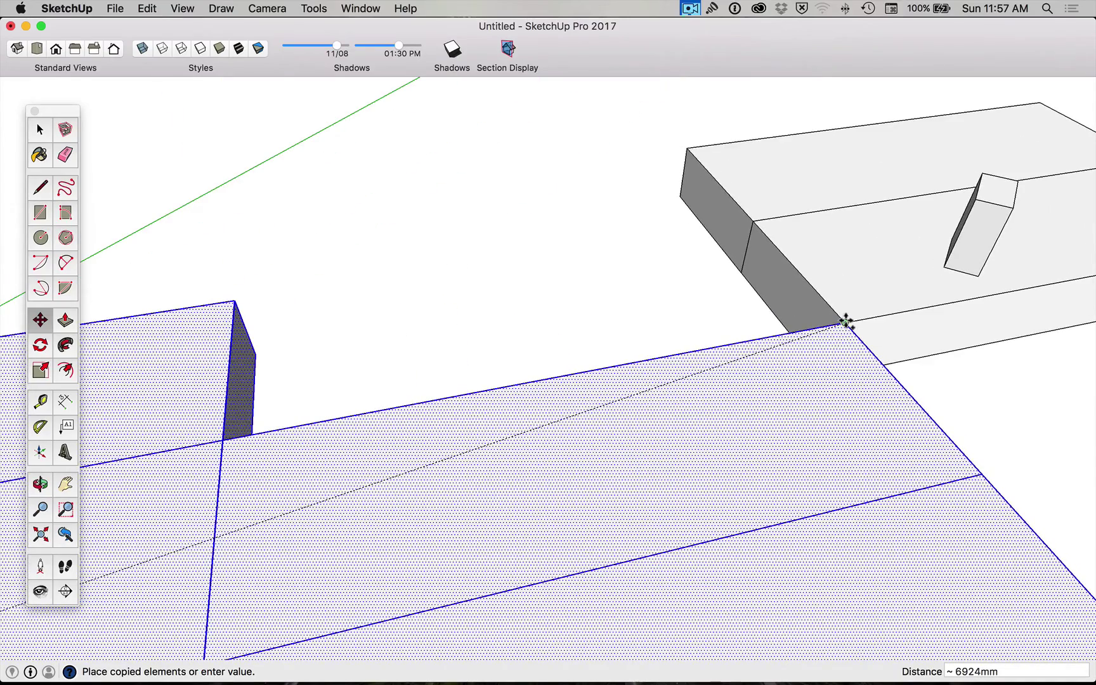
scroll(845, 321, down, 8)
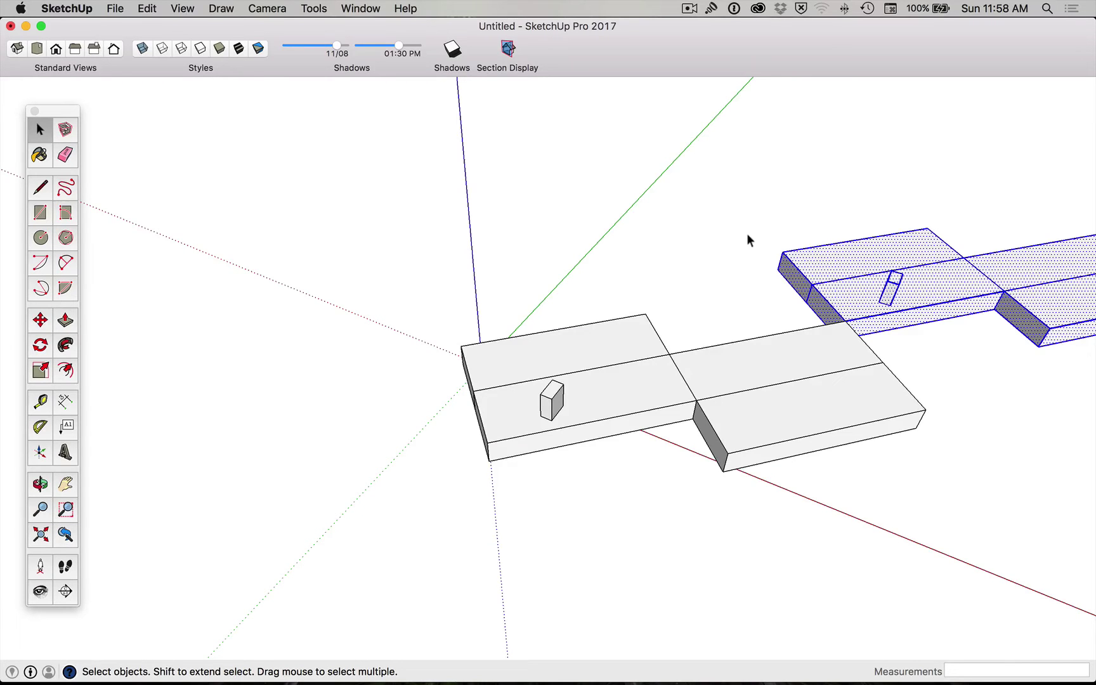
- Select all geometry with Cmd+A and delete it, leaving only the empty axes
click(713, 348)
key(super+a)
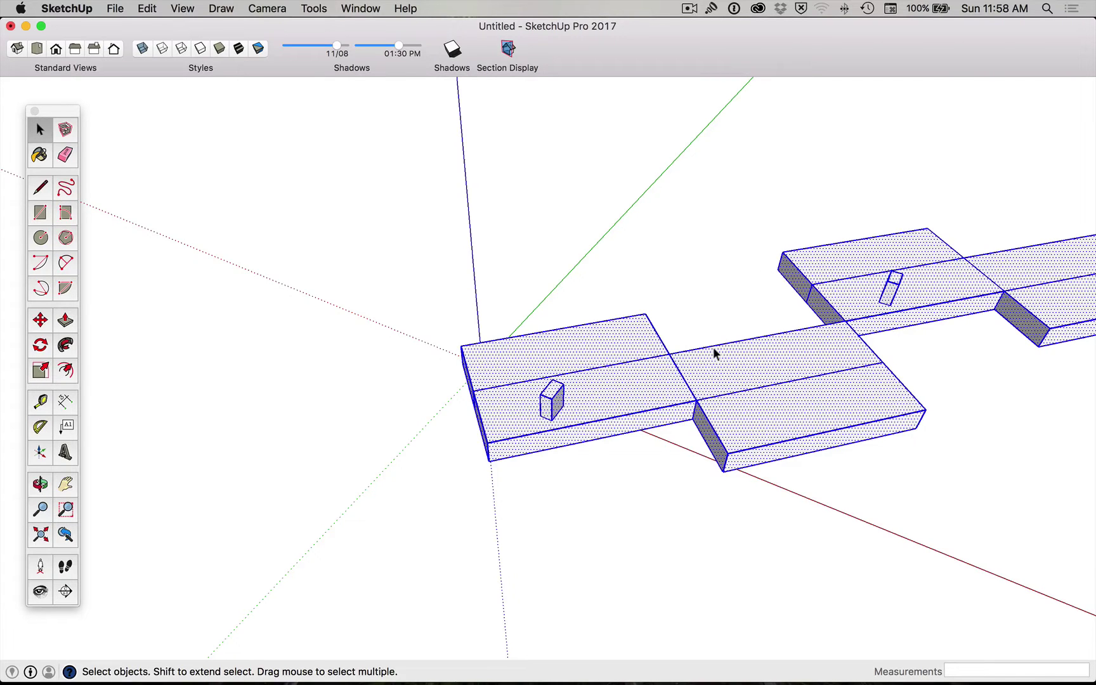
key(Delete)
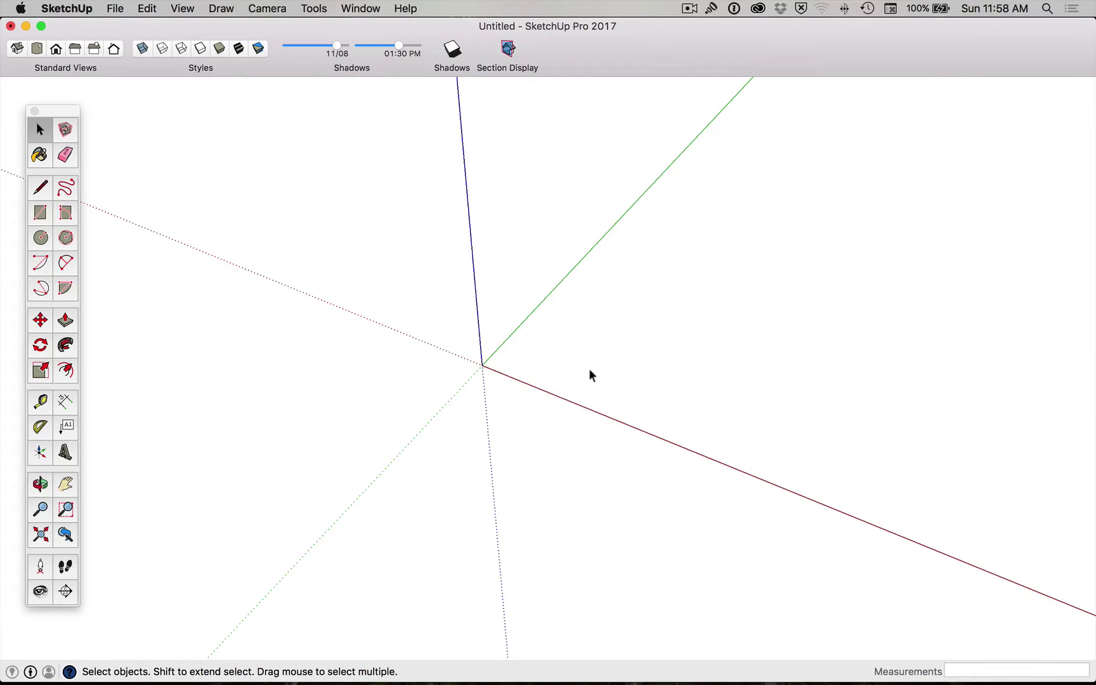
- From the origin, draw a 250 mm edge along red and a 100 mm edge along green
scroll(547, 374, up, 3)
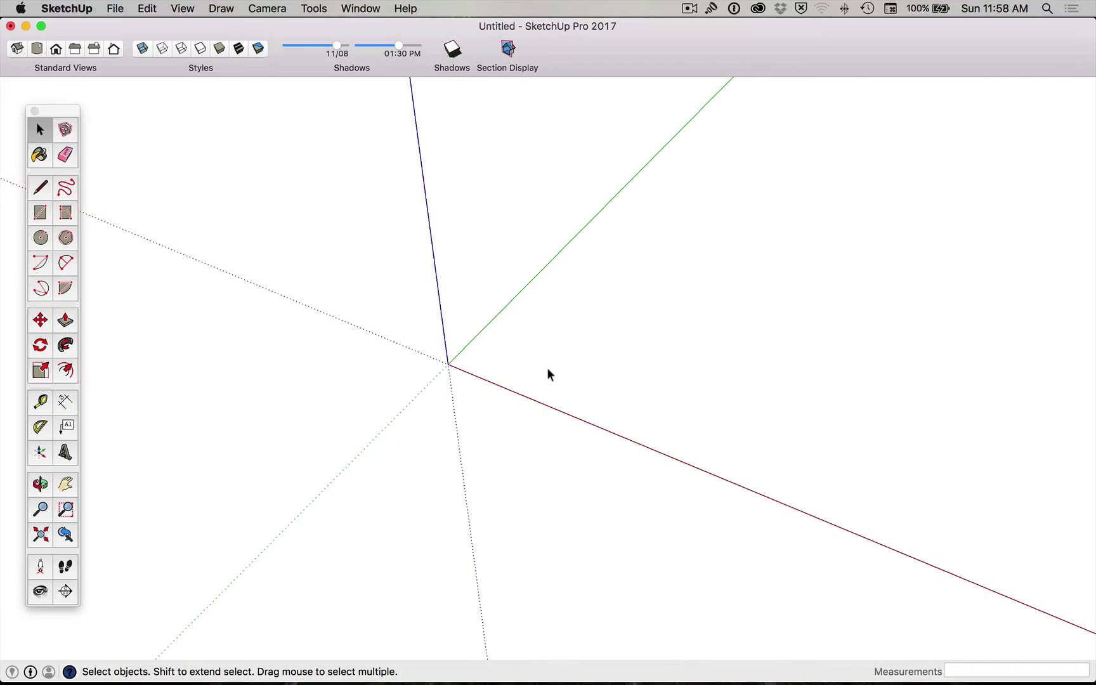
scroll(478, 358, up, 2)
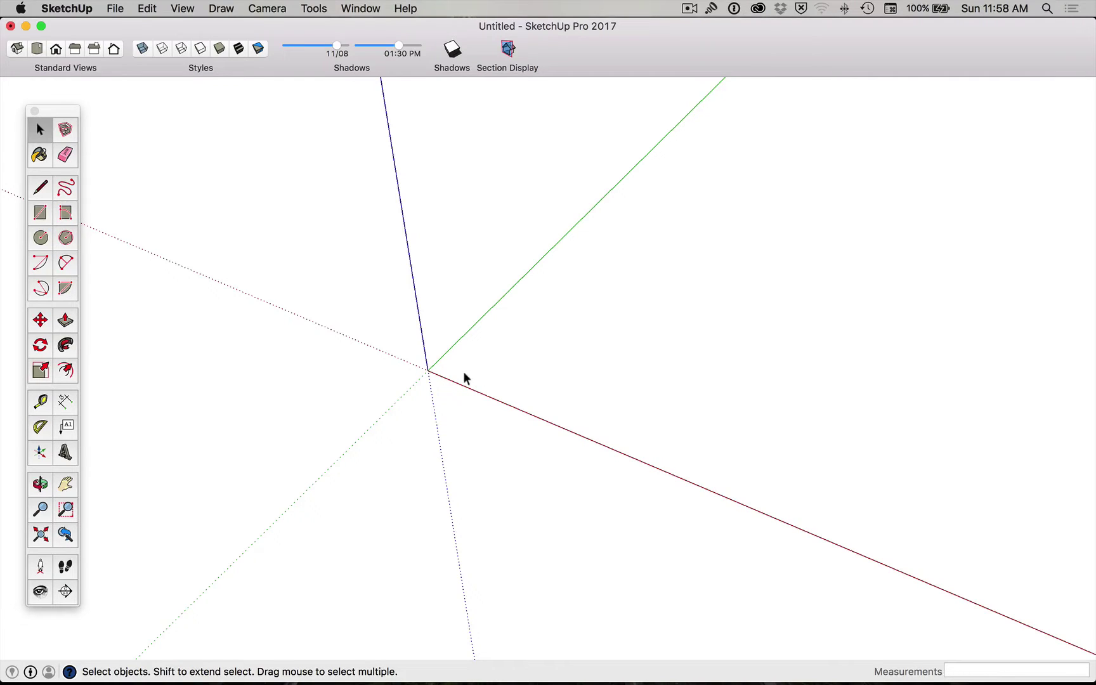
key(l)
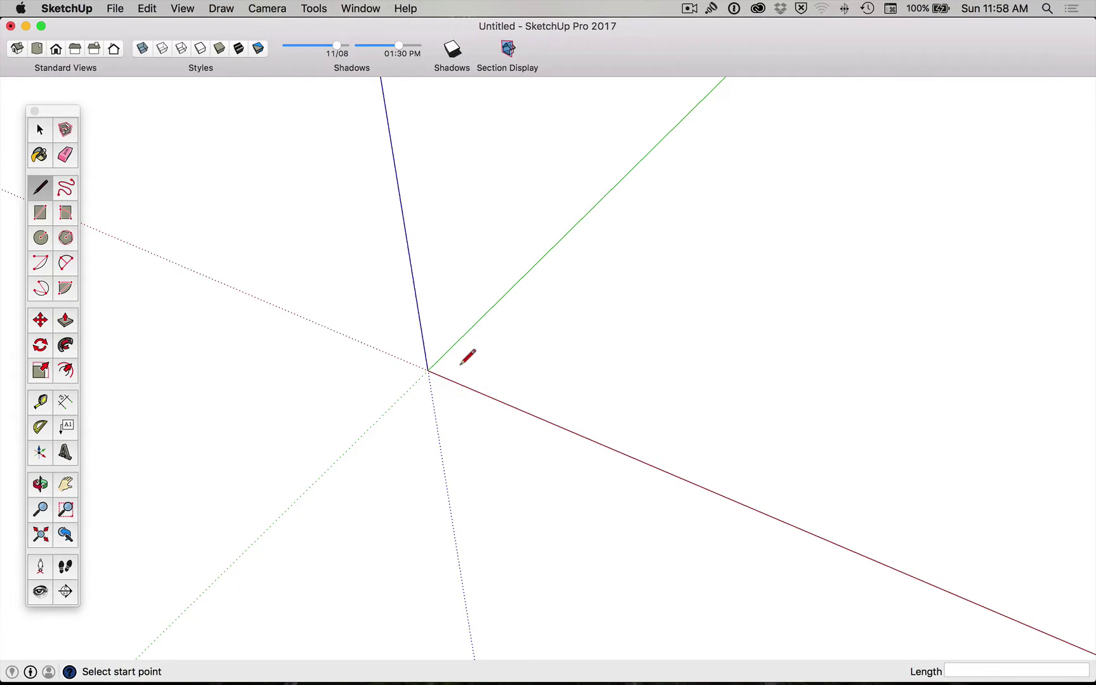
click(460, 365)
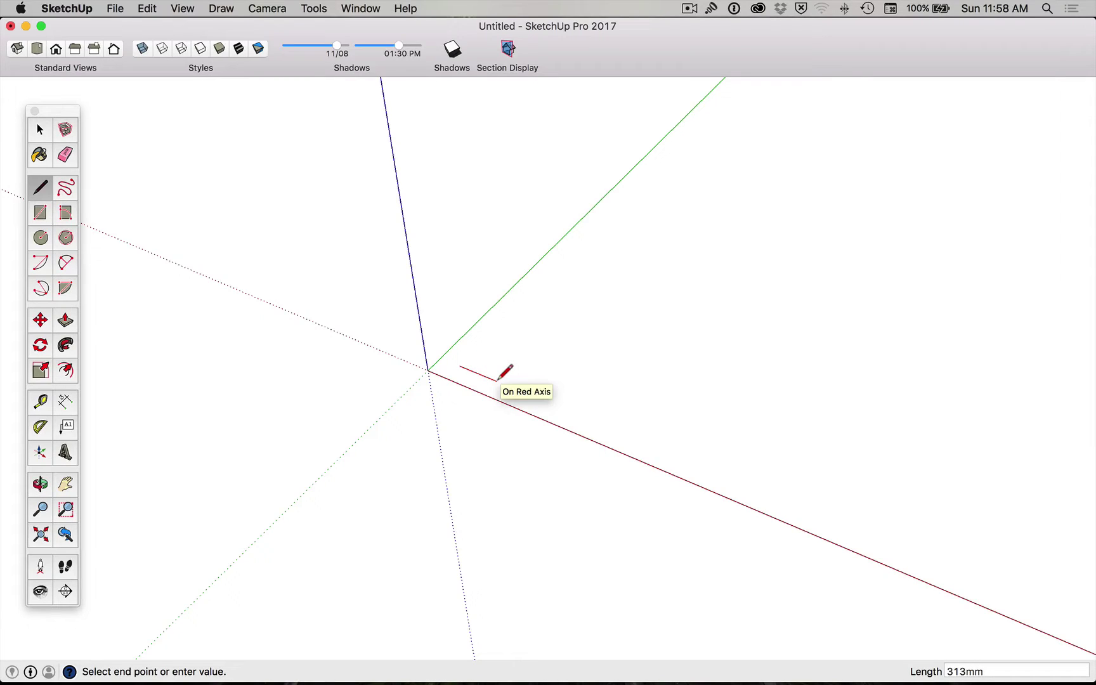
text(250)
key(Return)
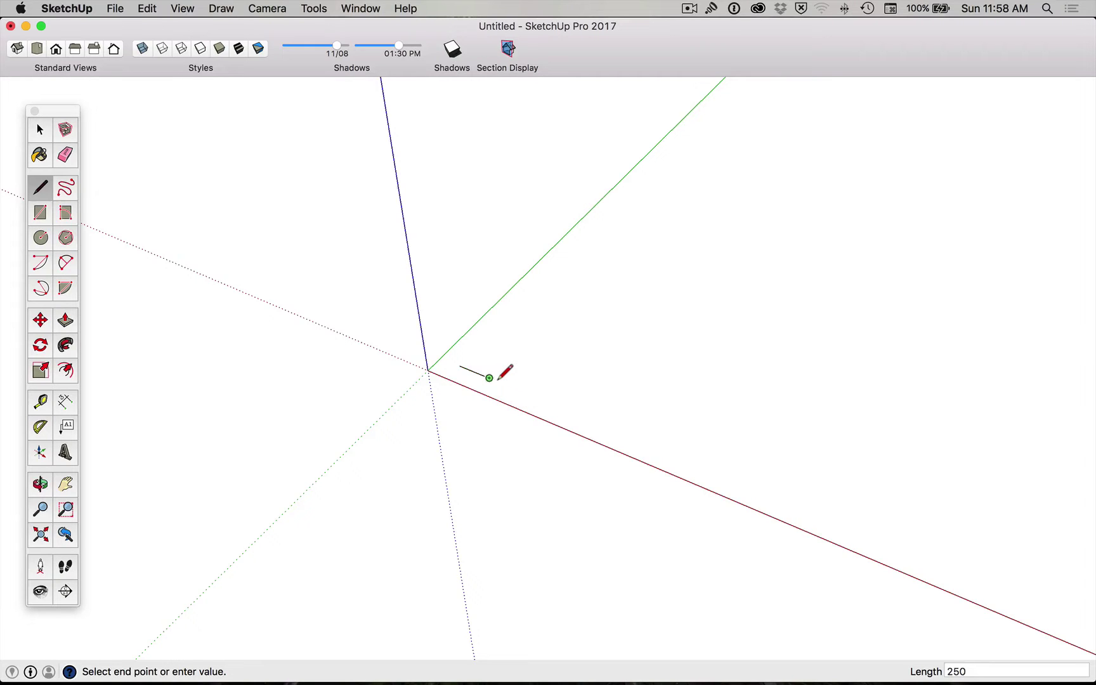
scroll(508, 361, up, 5)
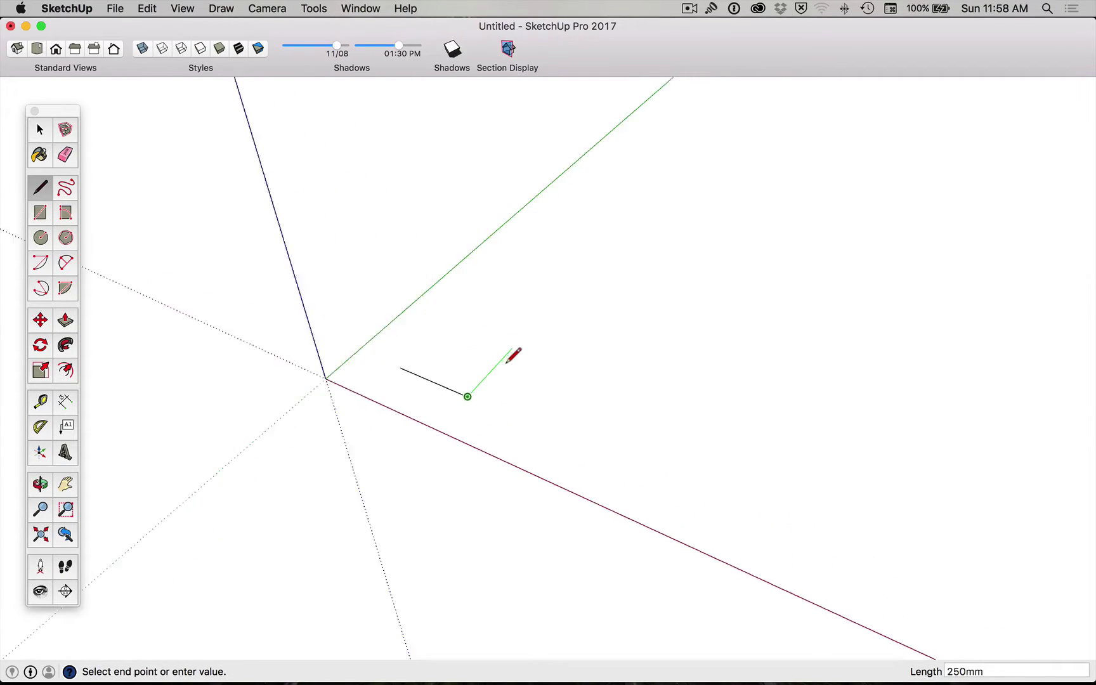
scroll(506, 361, up, 2)
text(1)
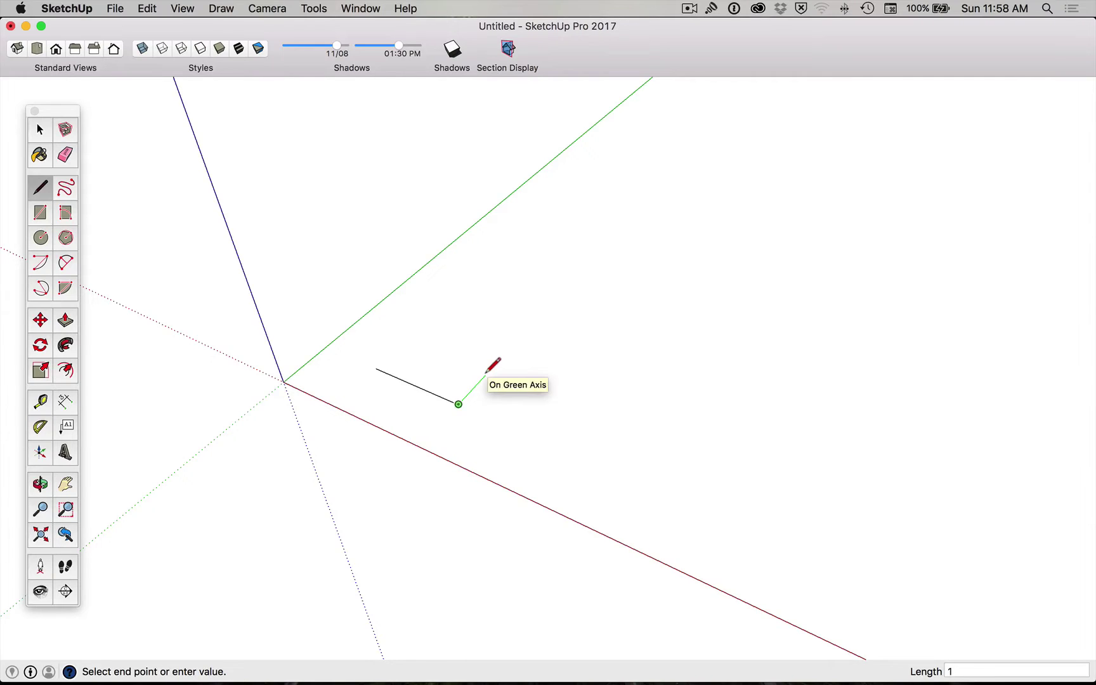
text(00)
key(Return)
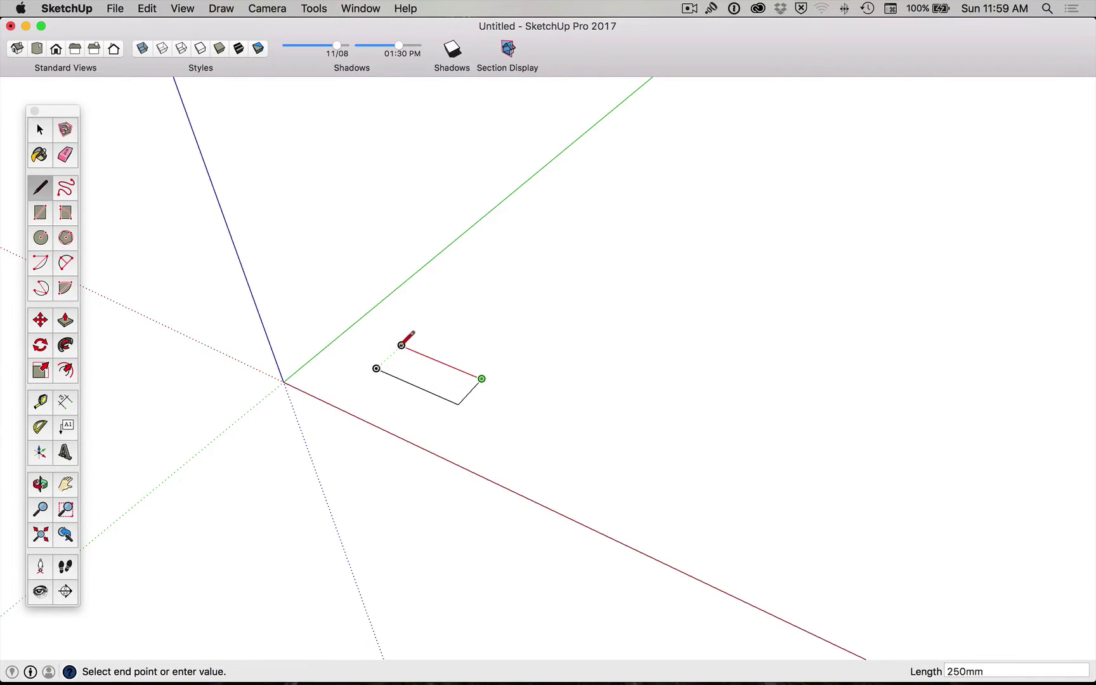
- Draw the third edge parallel to the first and close the loop into a face
scroll(404, 341, up, 5)
scroll(404, 341, up, 3)
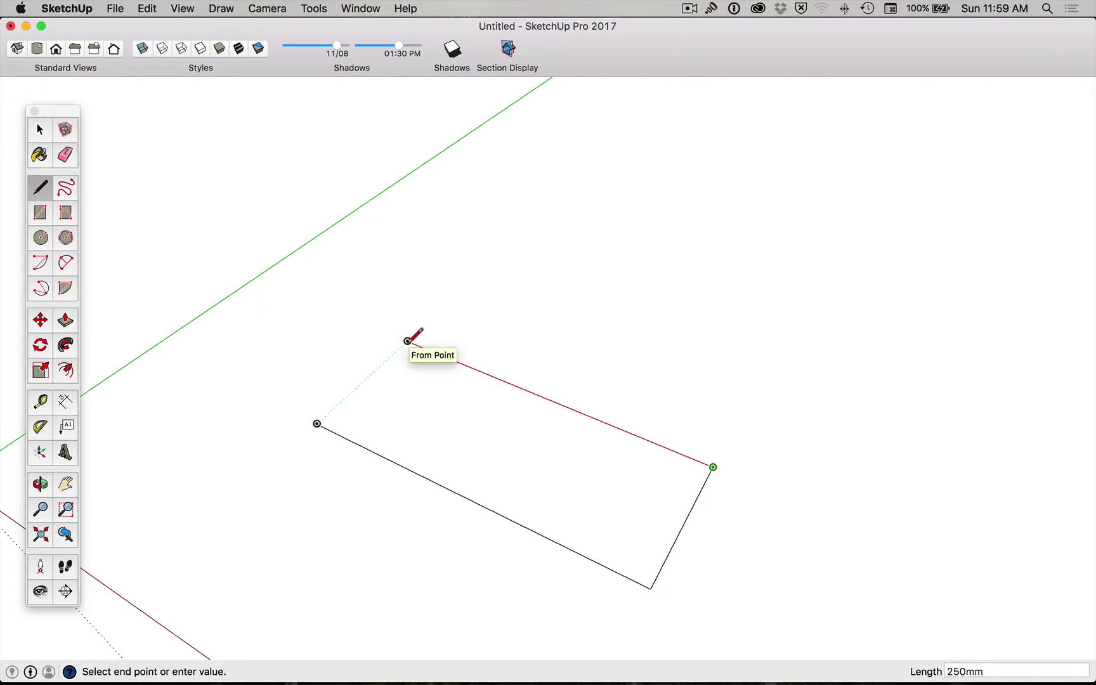
click(407, 340)
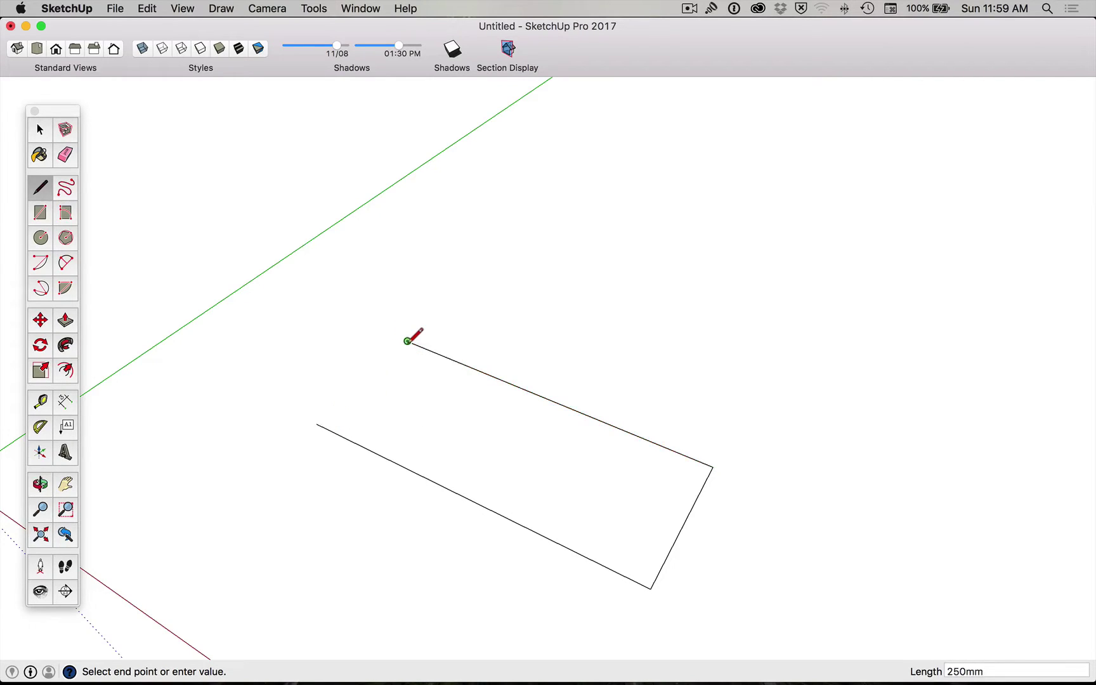
click(317, 423)
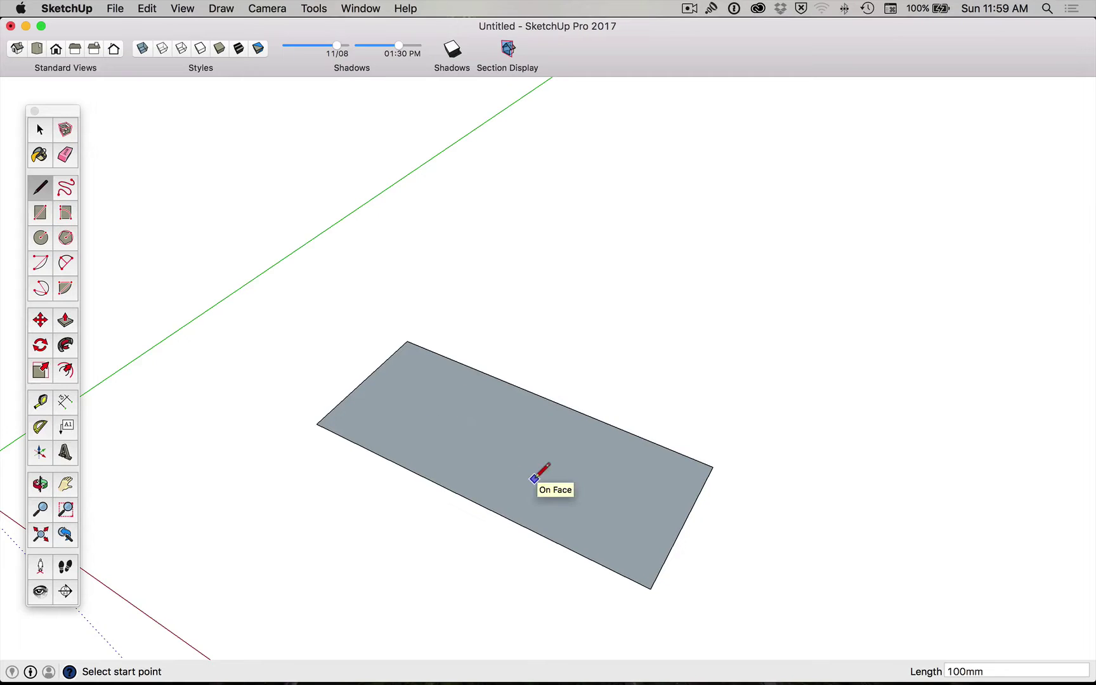
key(space)
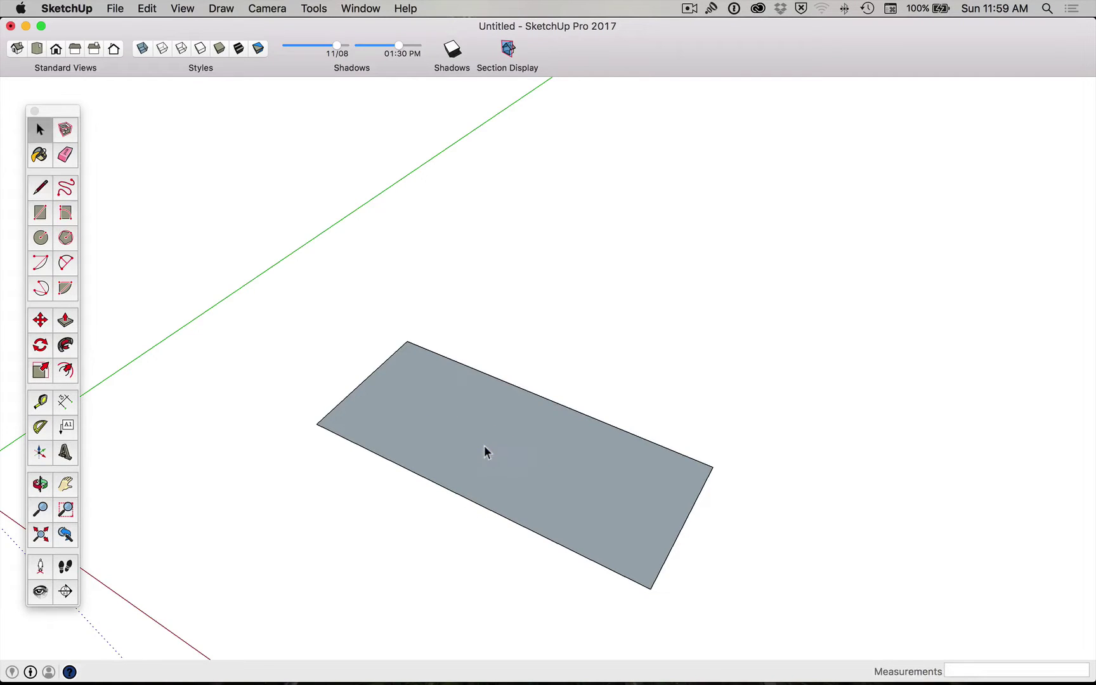
- Draw a second 250 × 100 mm rectangle beside the first using line edges
click(448, 439)
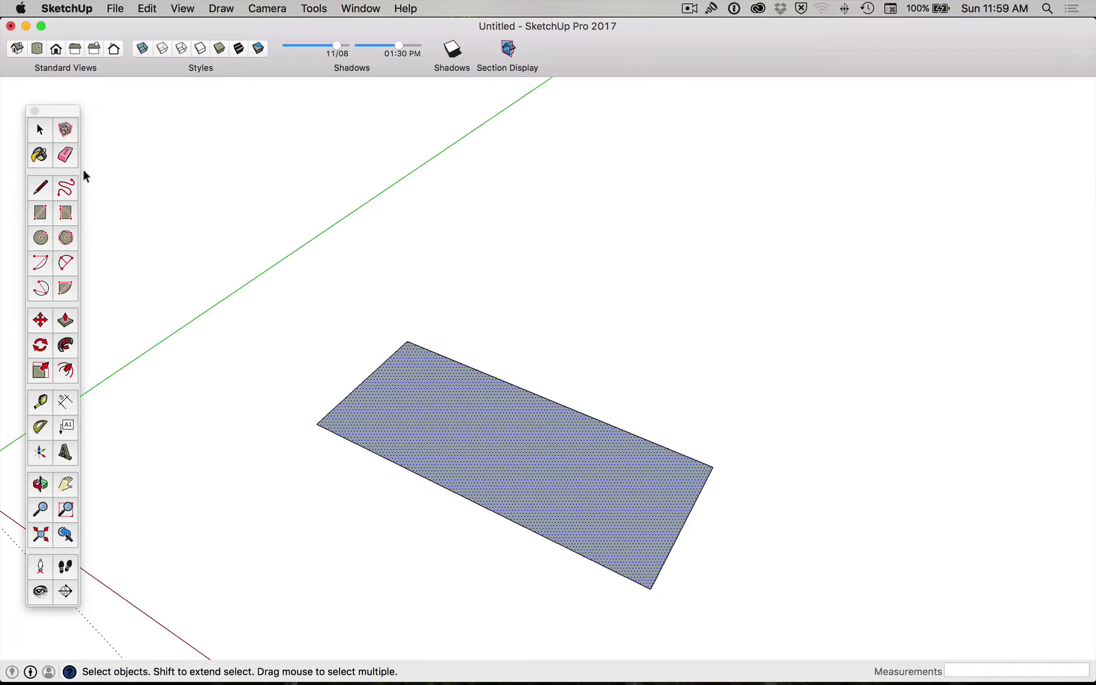
click(41, 191)
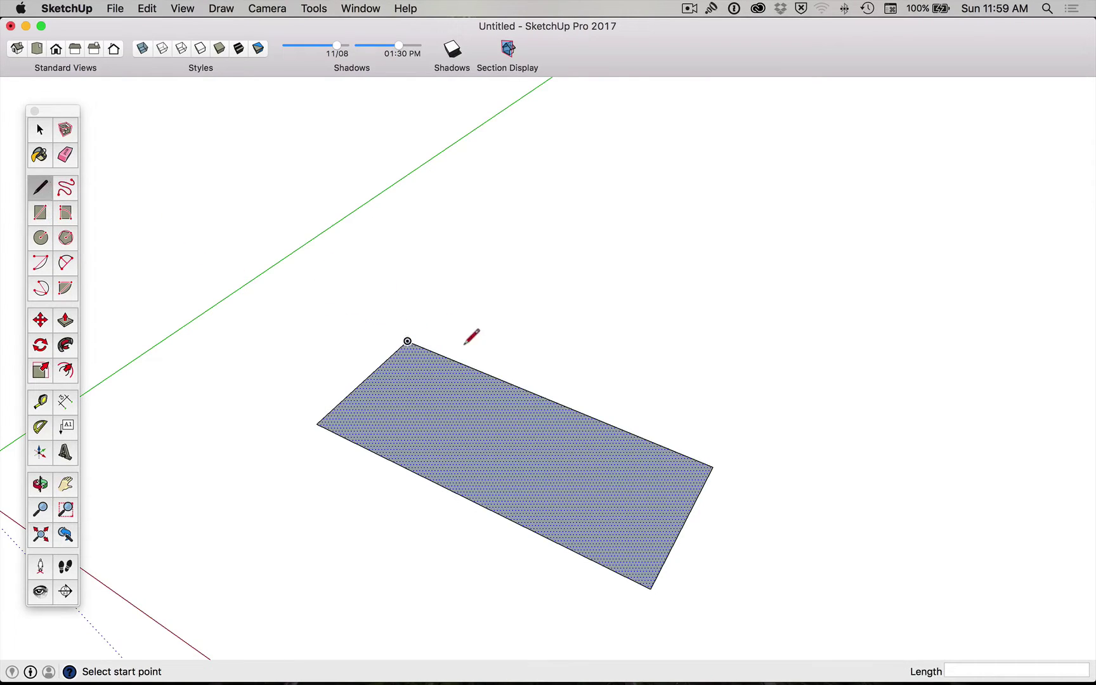
click(446, 307)
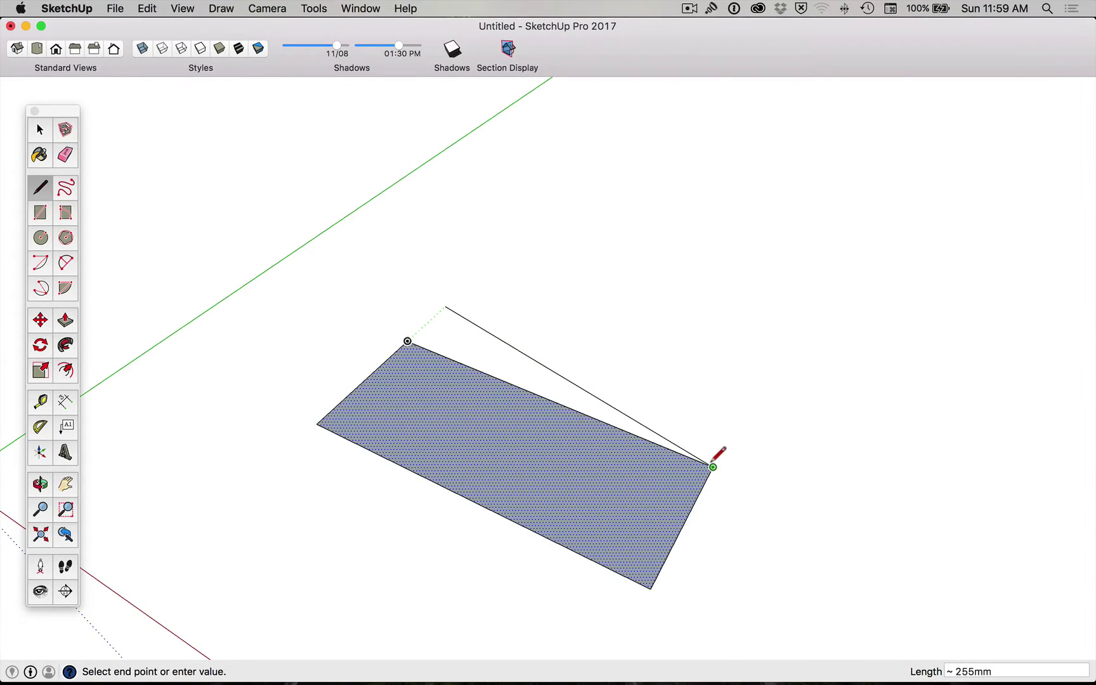
click(738, 416)
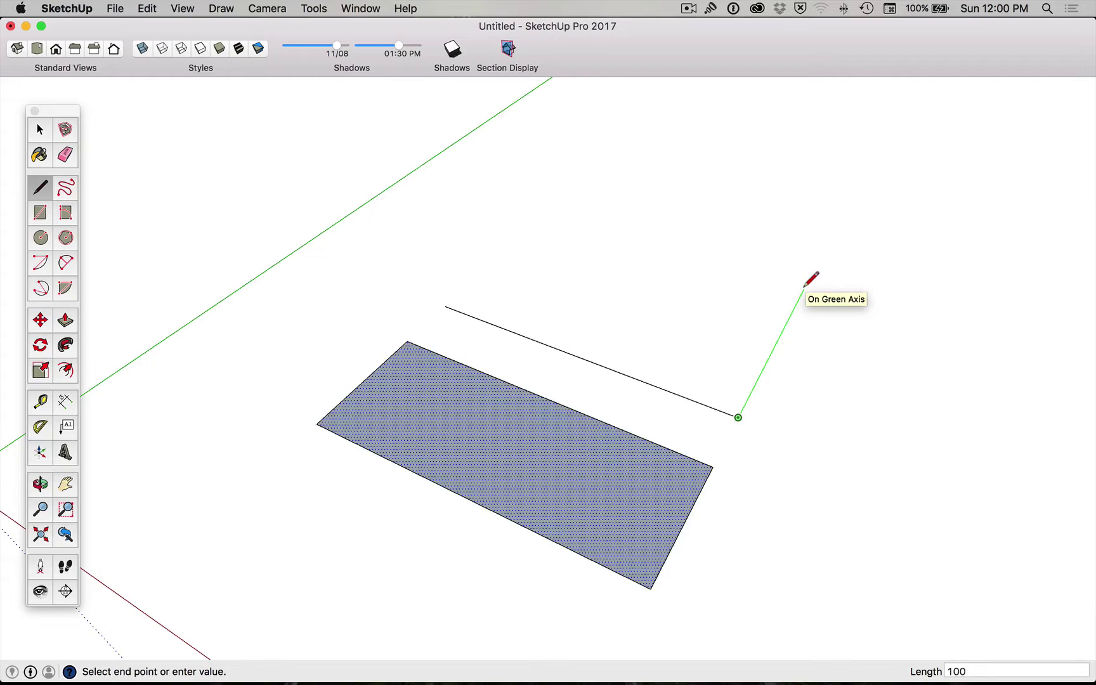
text(100)
key(Return)
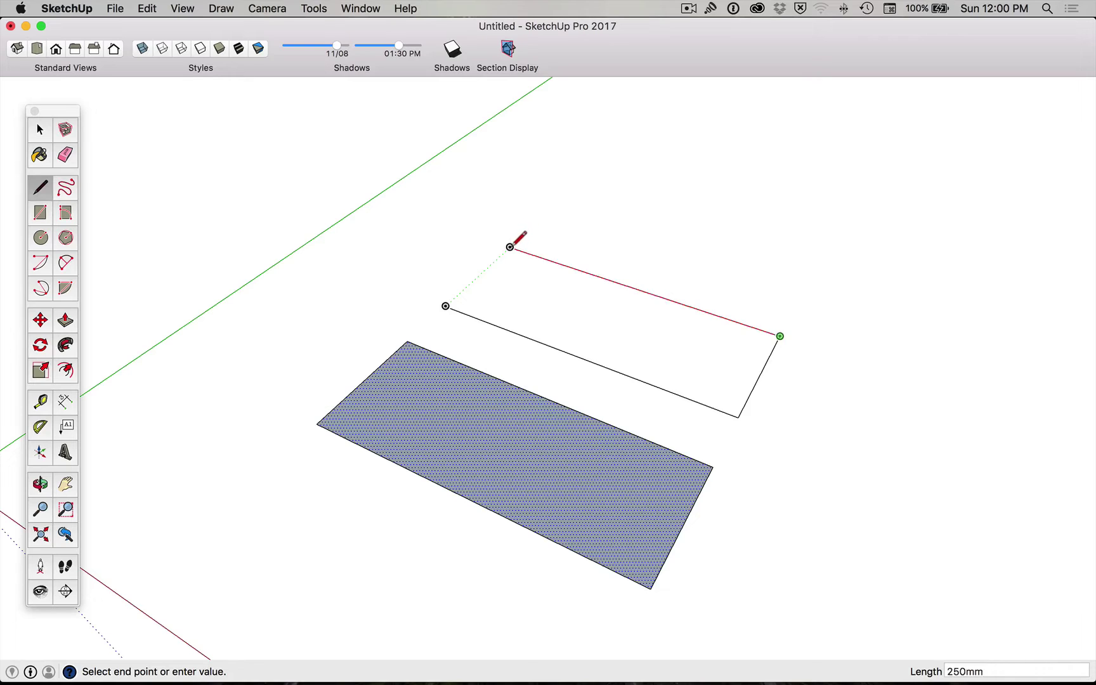
click(509, 246)
click(445, 306)
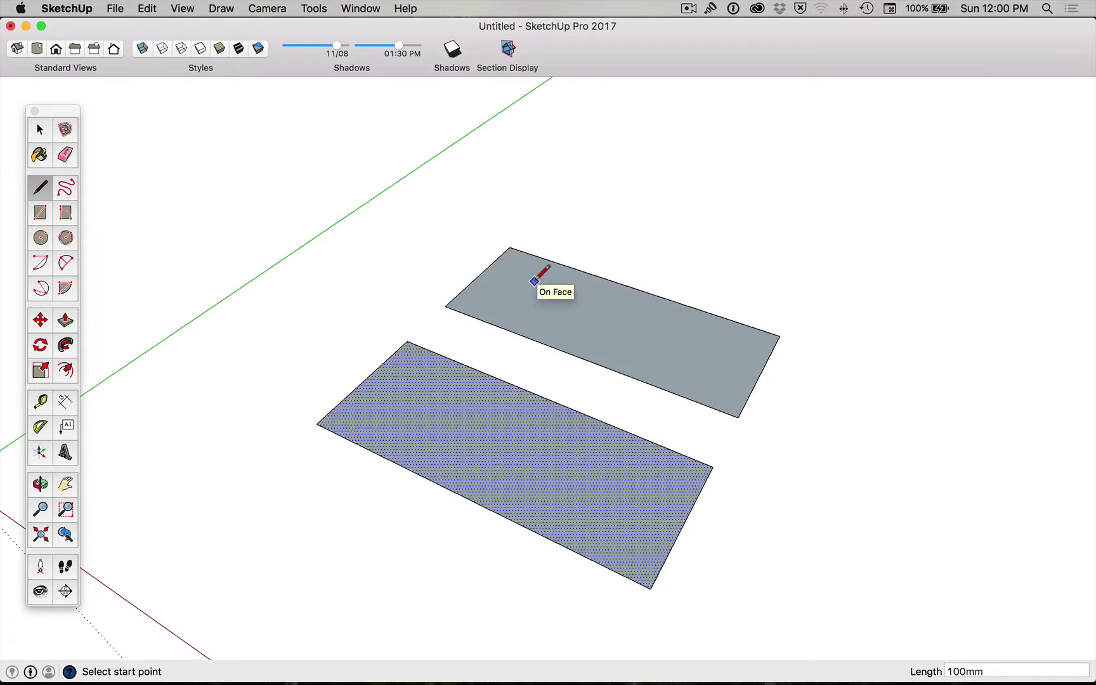
key(space)
- Draw two more rectangles with the Rectangle tool, each sized 250 by 100 mm
key(r)
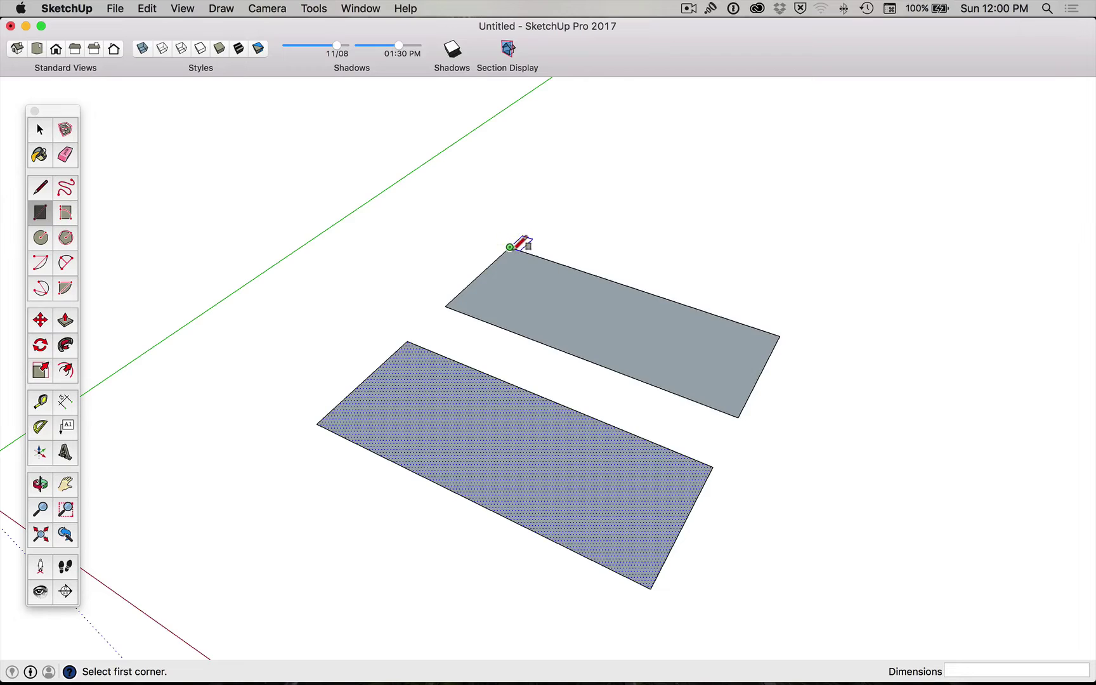
click(544, 217)
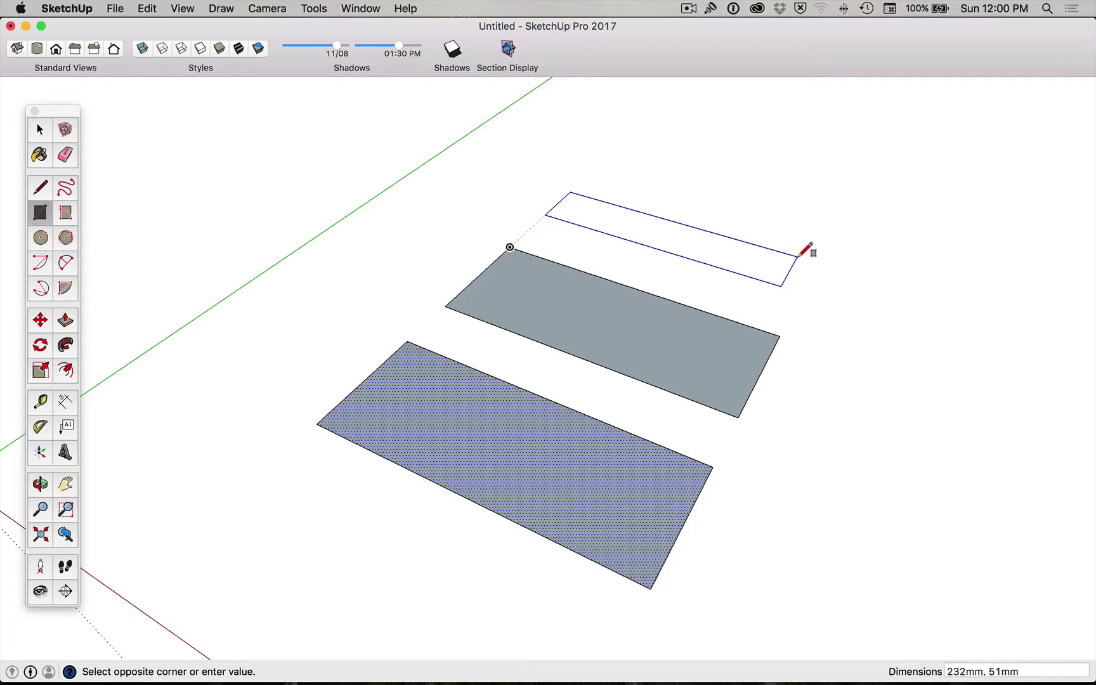
text(250,100)
key(Return)
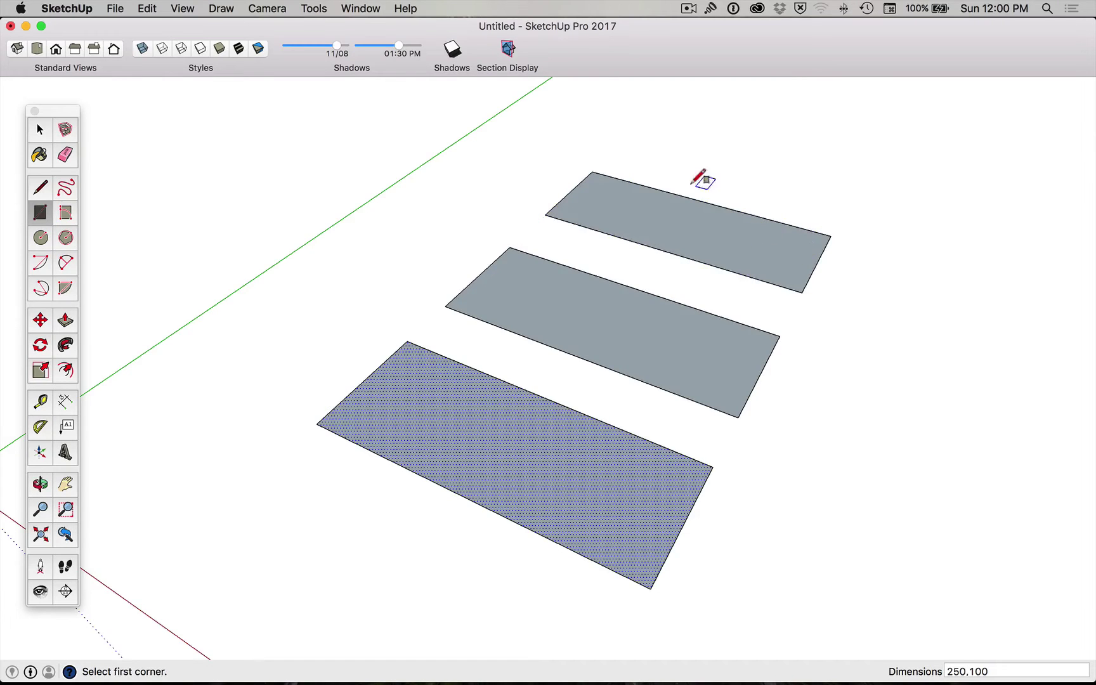
click(608, 156)
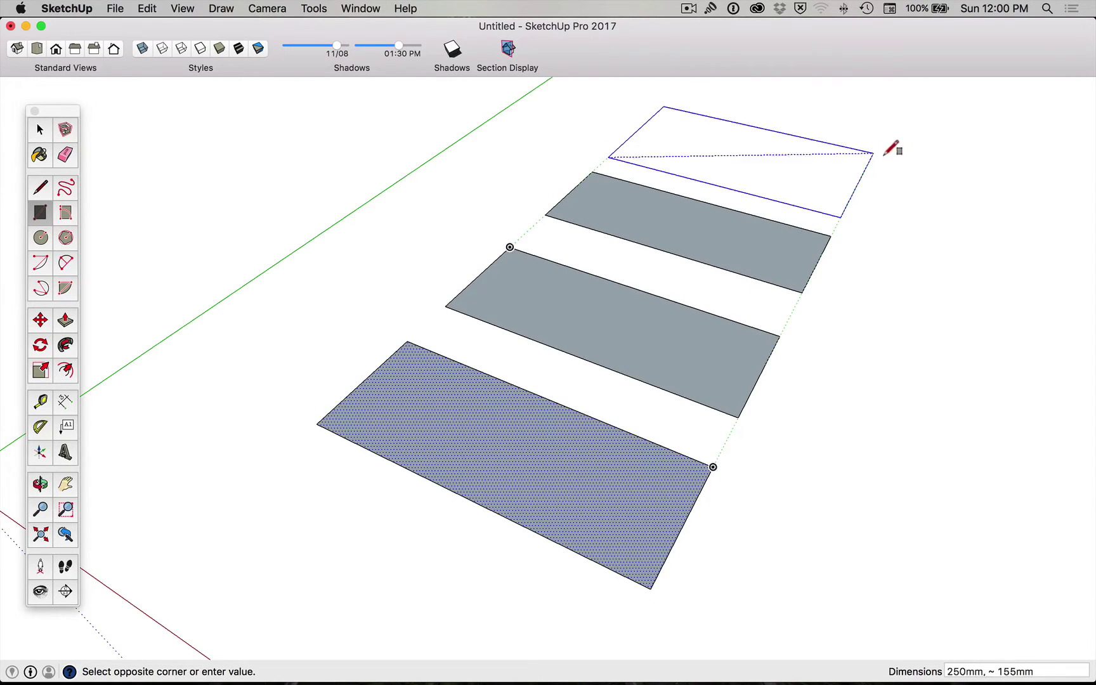
click(961, 127)
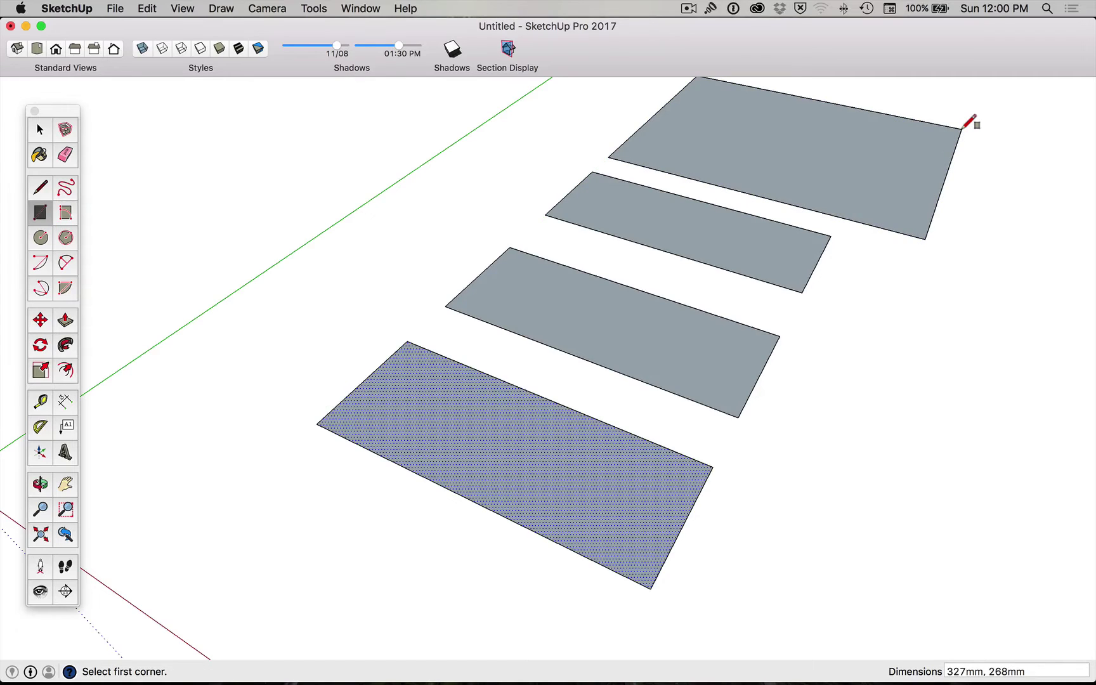
text(250,100)
key(Return)
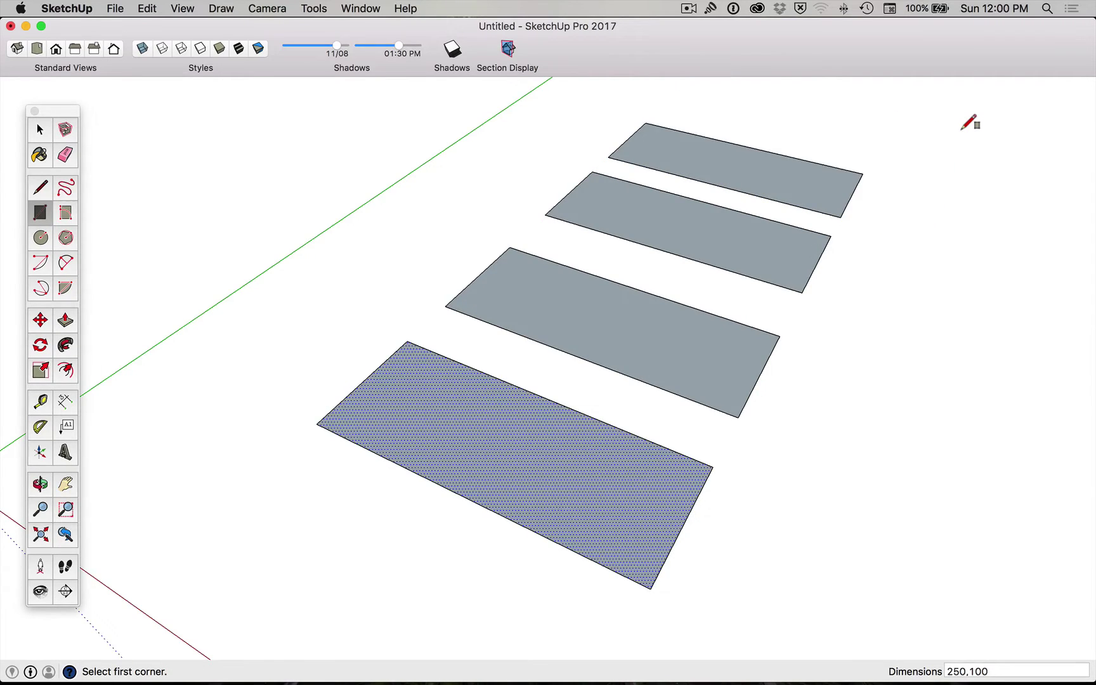
key(space)
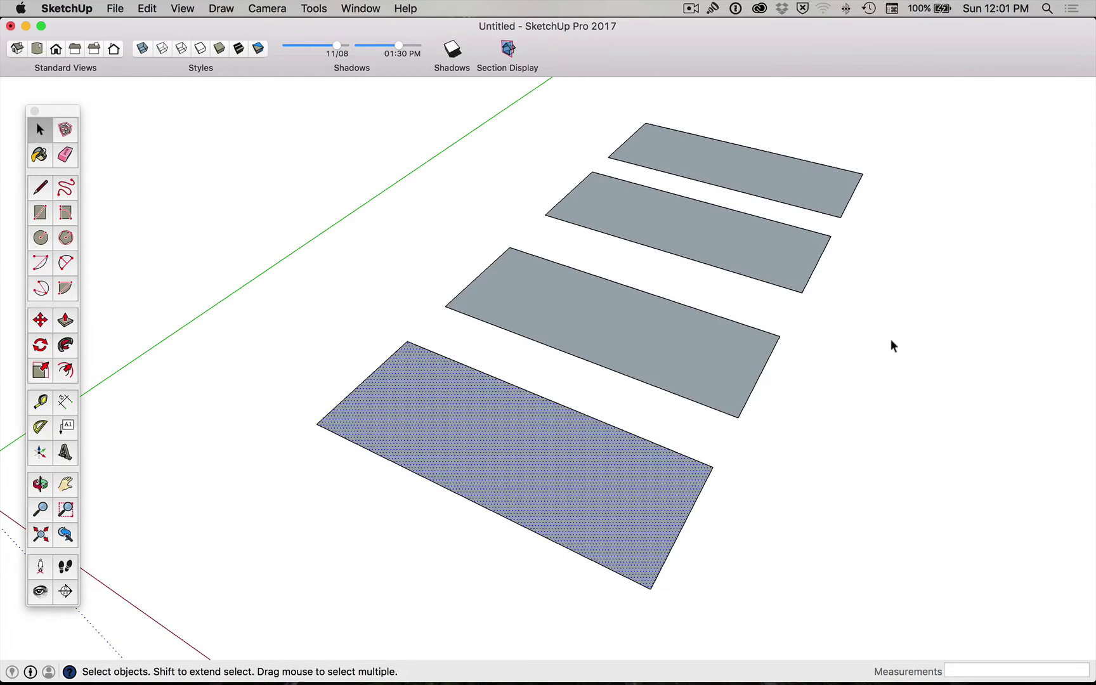
- Delete the three newer rectangles one by one, then select the remaining original face
shift+middle_drag(890, 339, 870, 353)
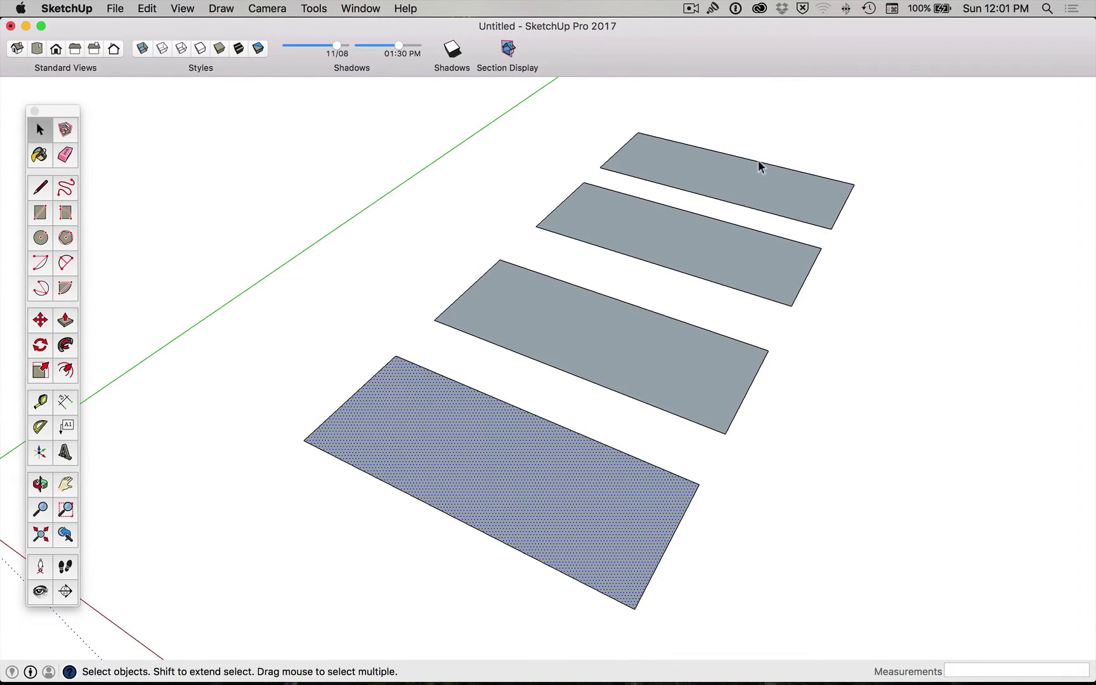
click(750, 203)
key(Delete)
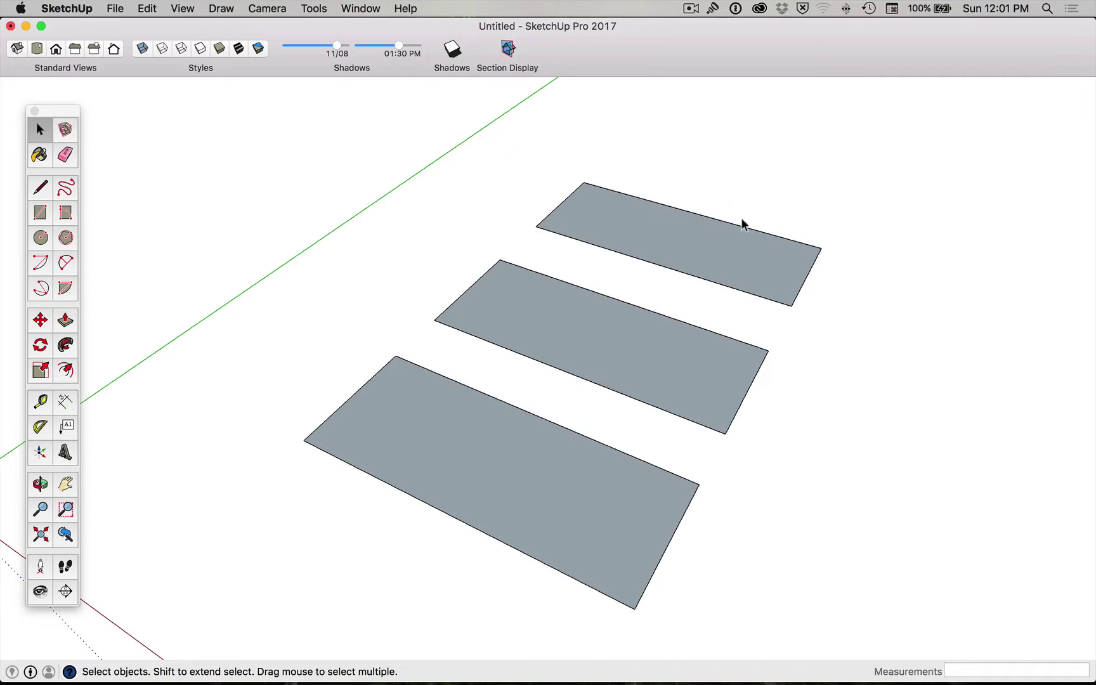
click(734, 243)
key(Delete)
click(627, 380)
key(Delete)
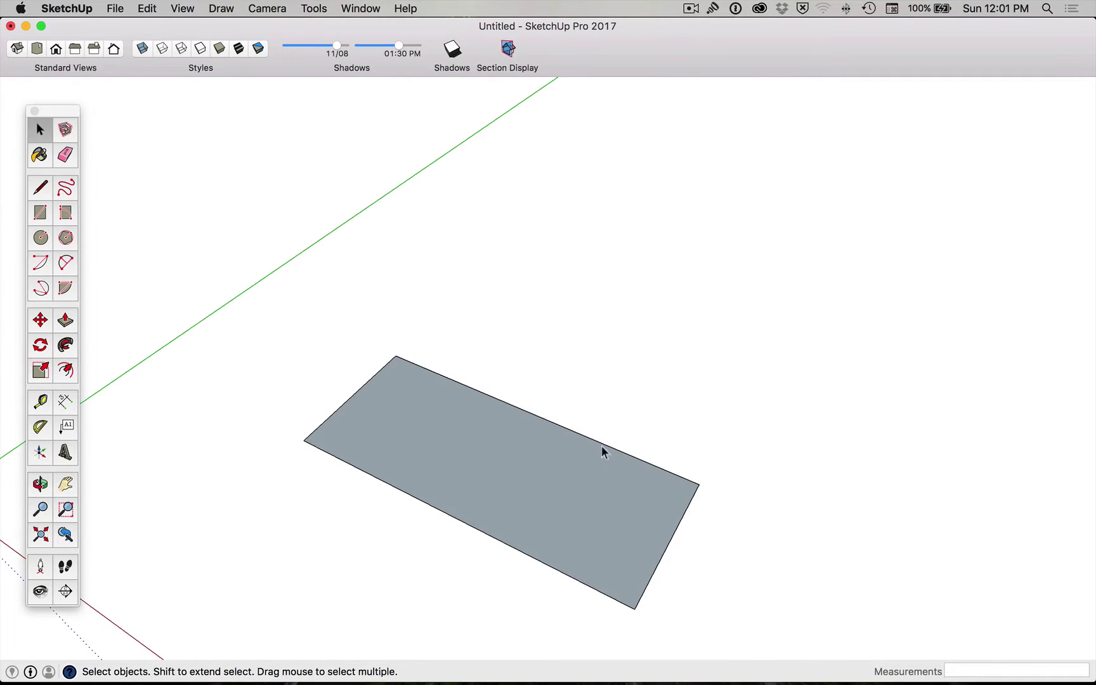
click(578, 490)
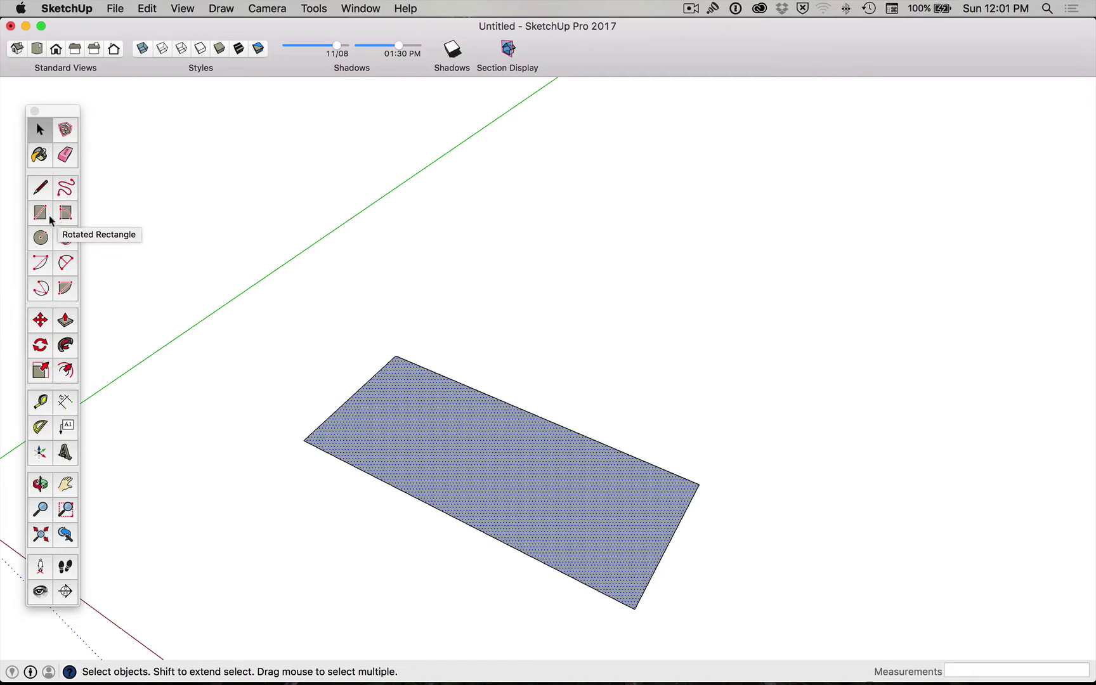
- Push/pull the 250 × 100 face up 100 mm into a box
click(65, 319)
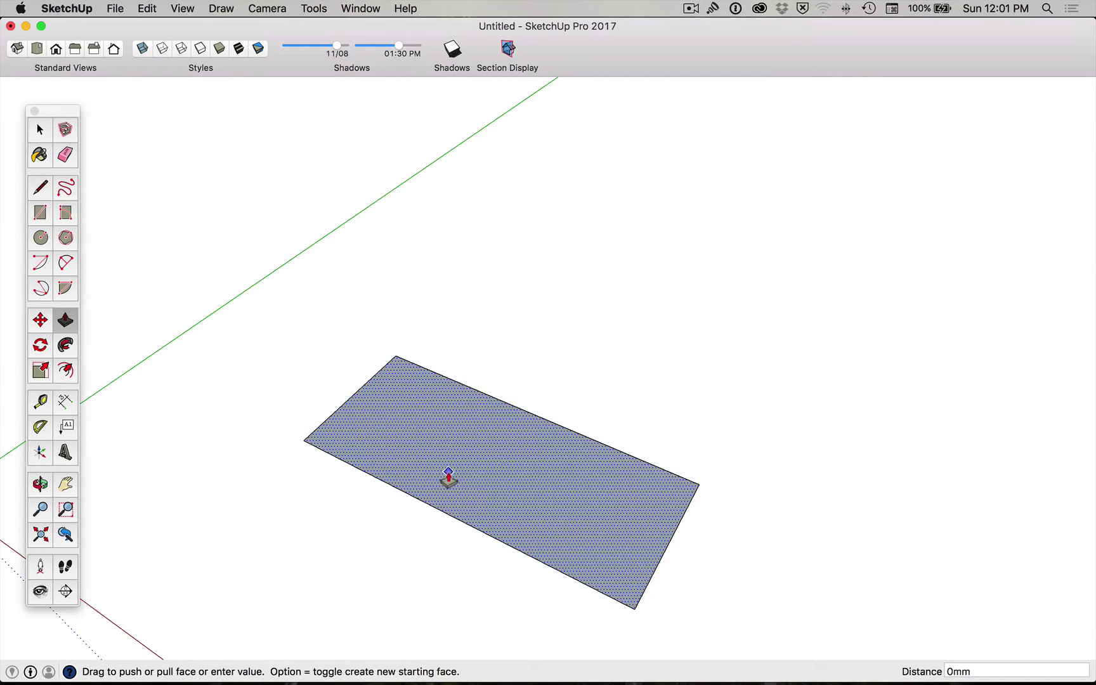
drag(449, 476, 467, 392)
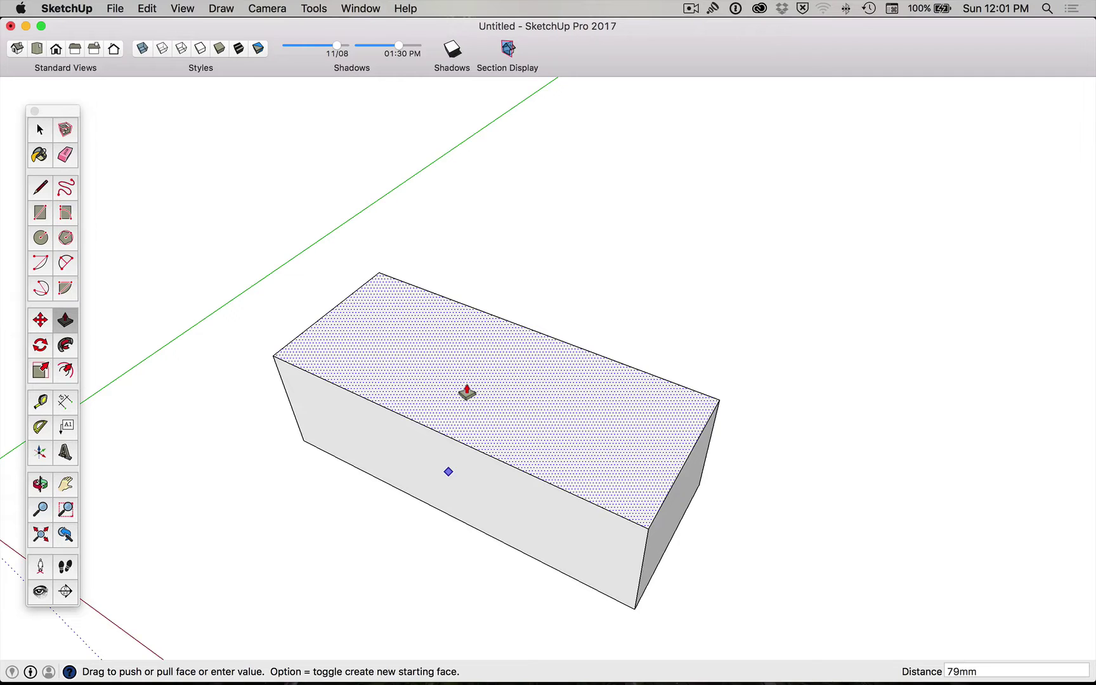
text(100)
key(Return)
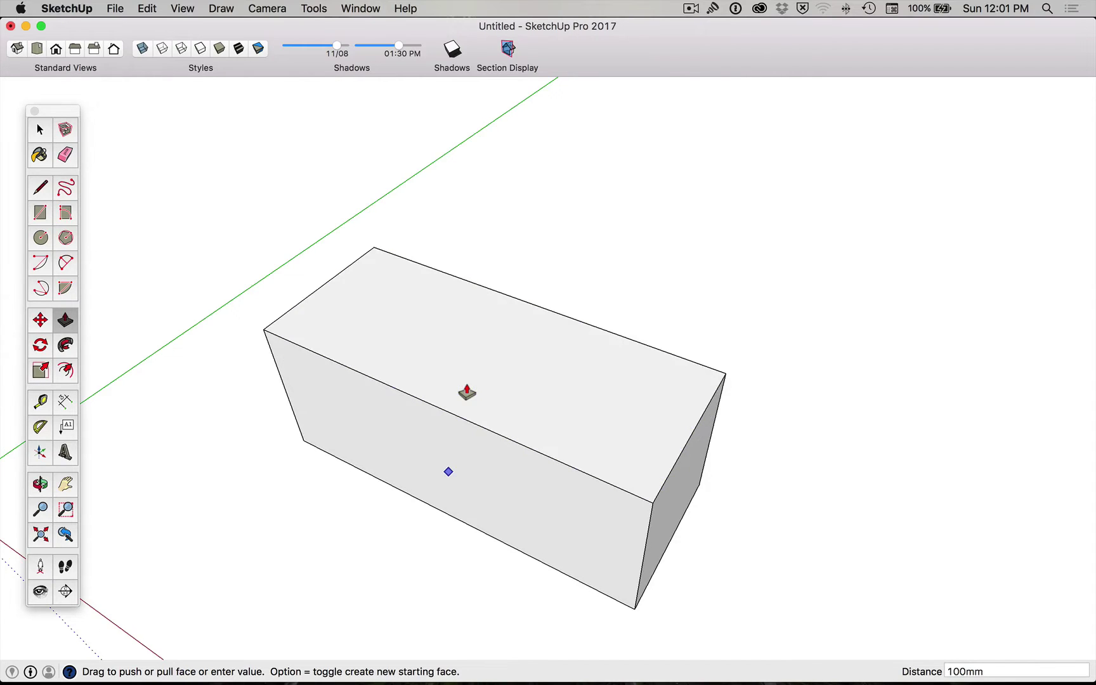
key(space)
- Make the whole box a single group and orbit to a near-front view of it
triple_click(467, 387)
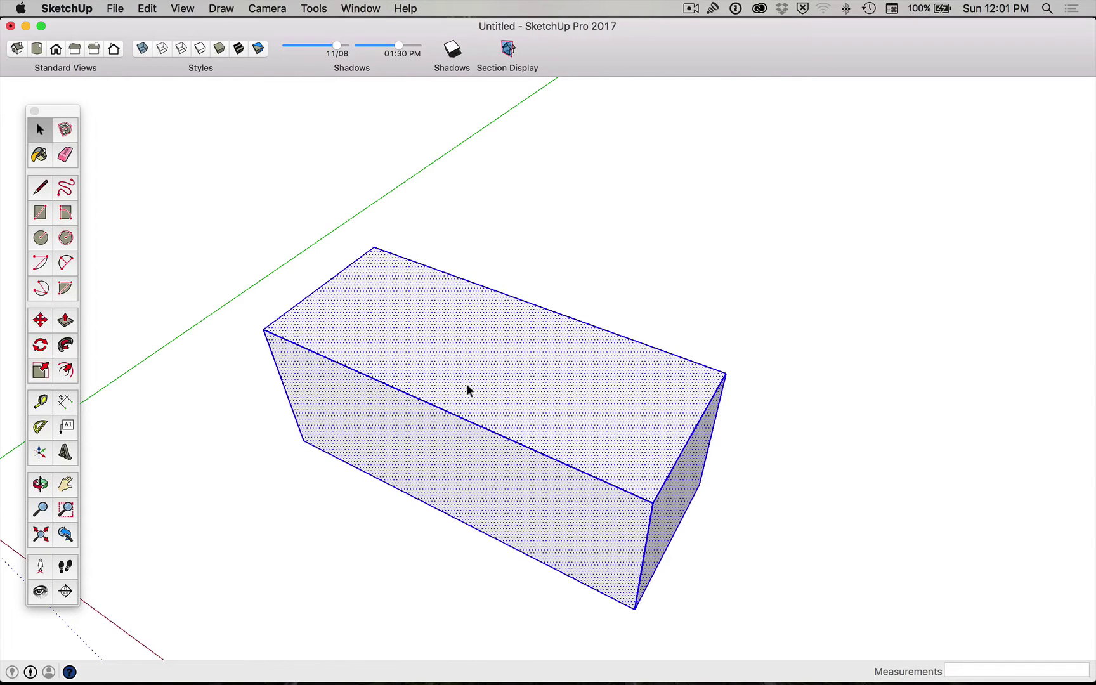
right_click(468, 386)
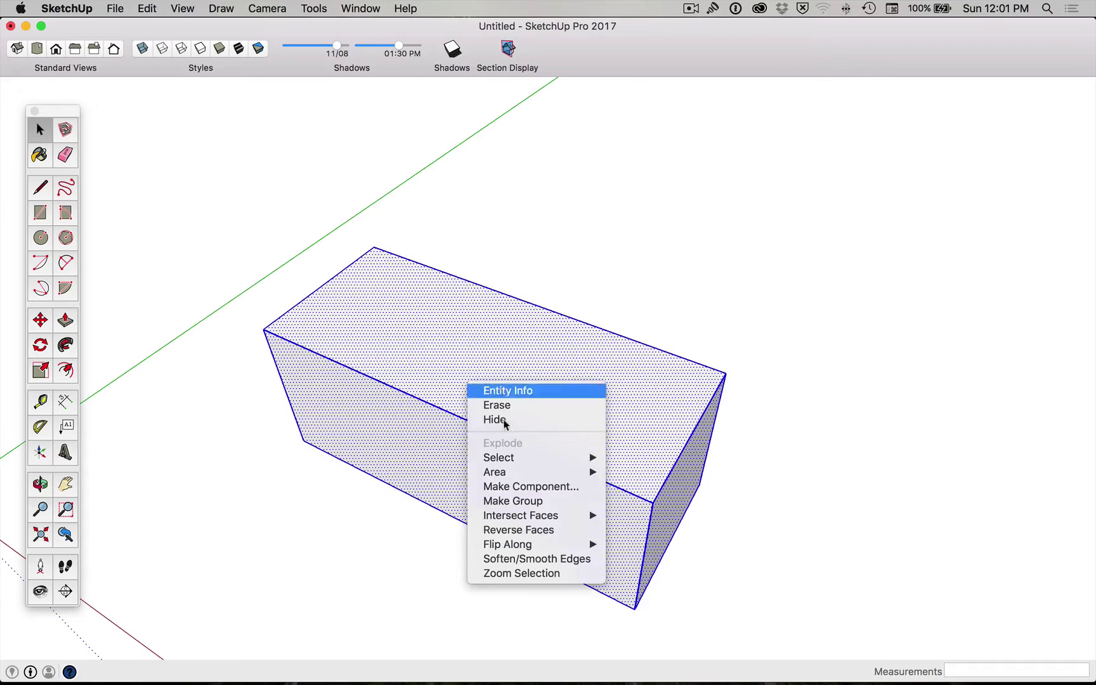
click(526, 501)
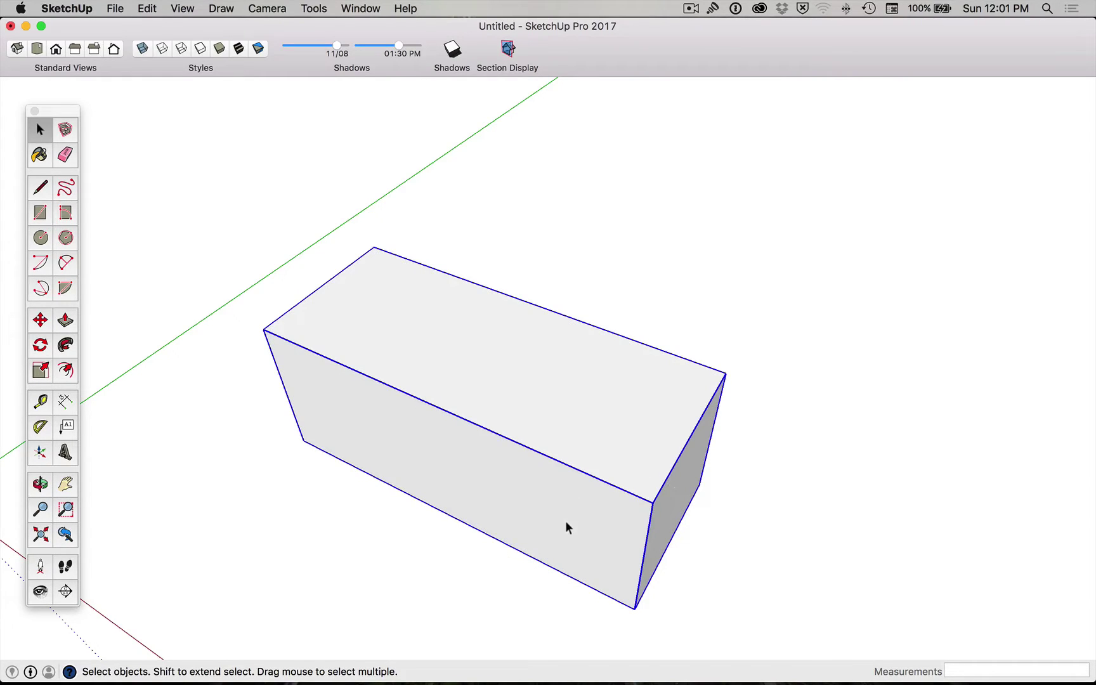
key(o)
drag(611, 528, 513, 482)
key(space)
scroll(676, 480, down, 2)
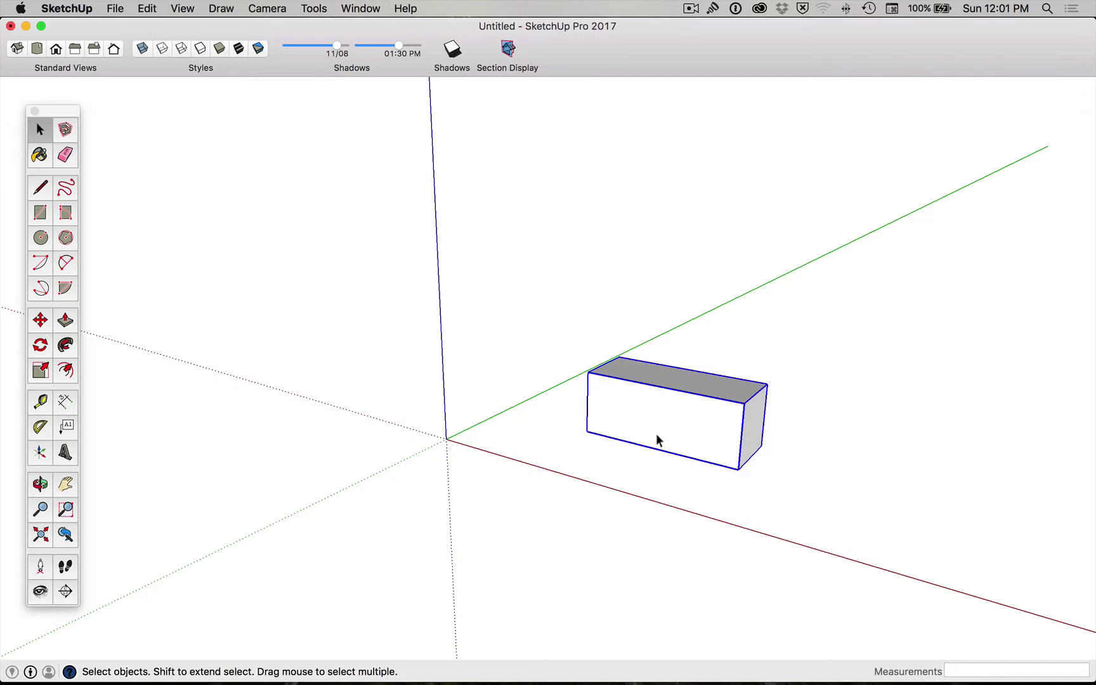
- Copy the grouped box twice along red, 250 mm apart, into a row of three boxes
key(m)
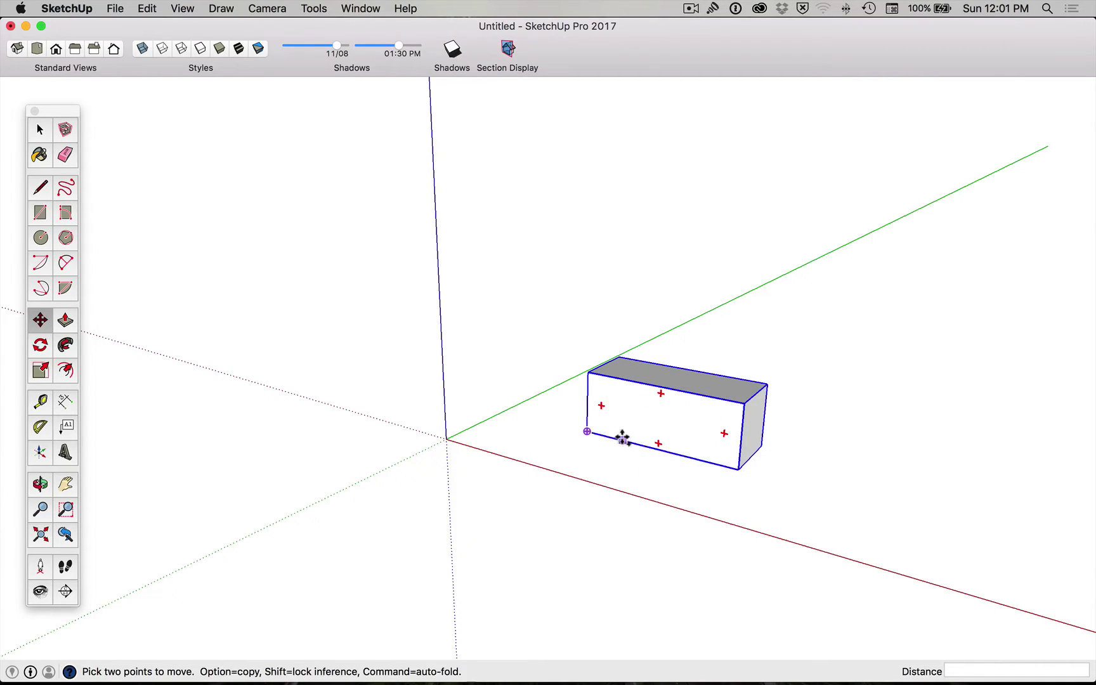
click(587, 432)
key(alt)
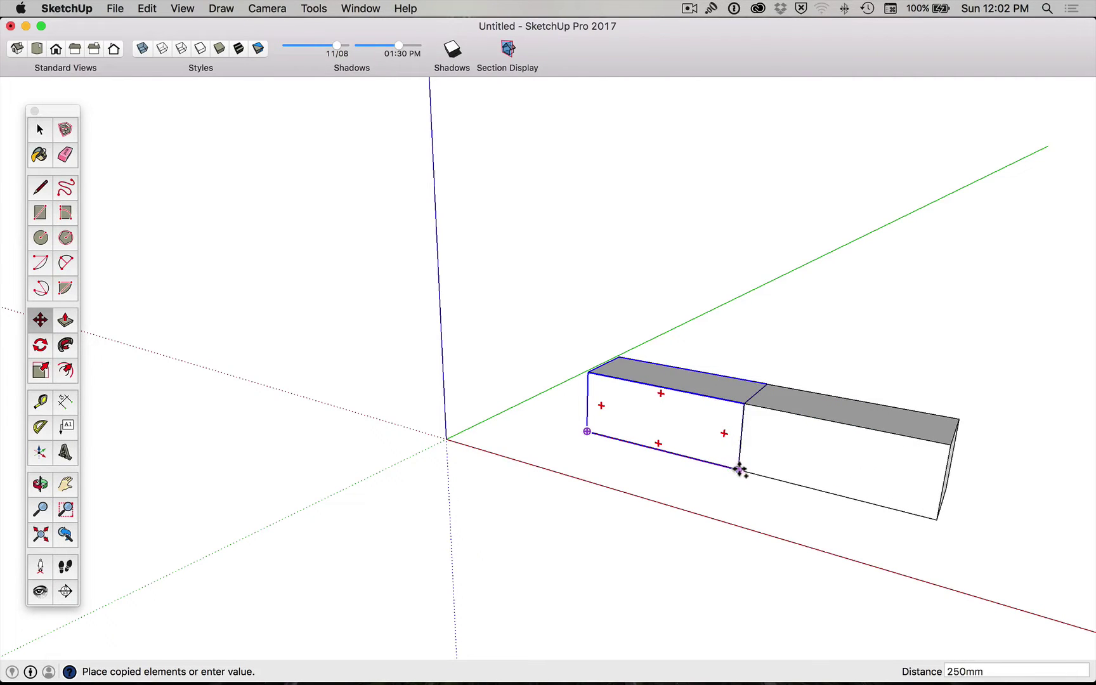
click(739, 469)
click(739, 468)
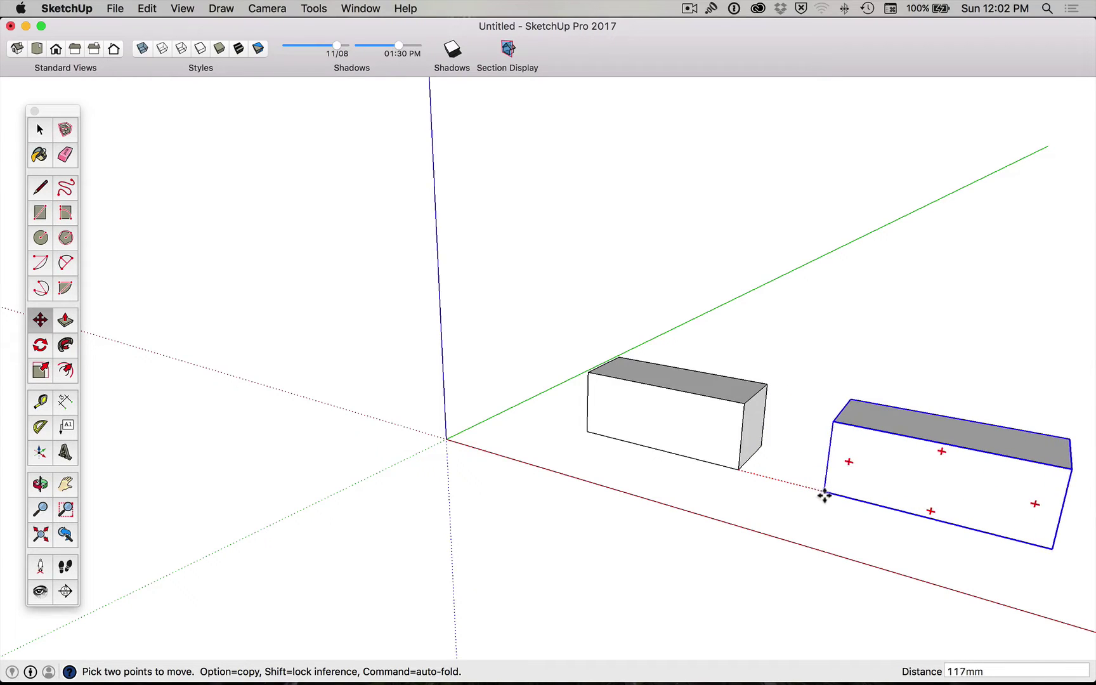
key(alt)
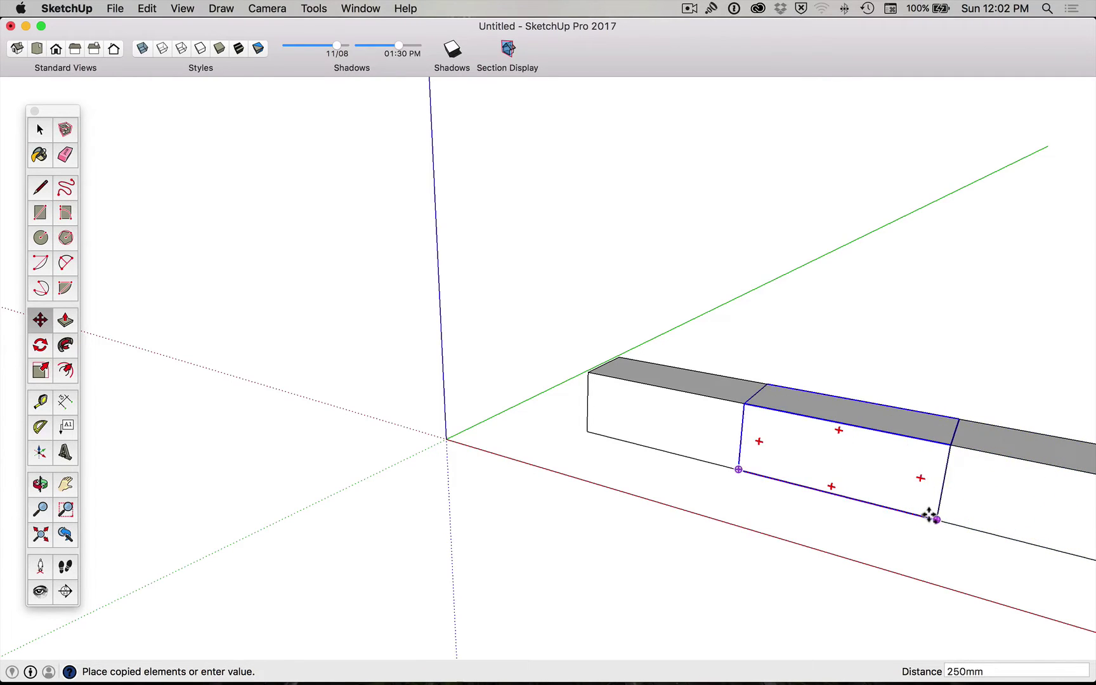
key(alt)
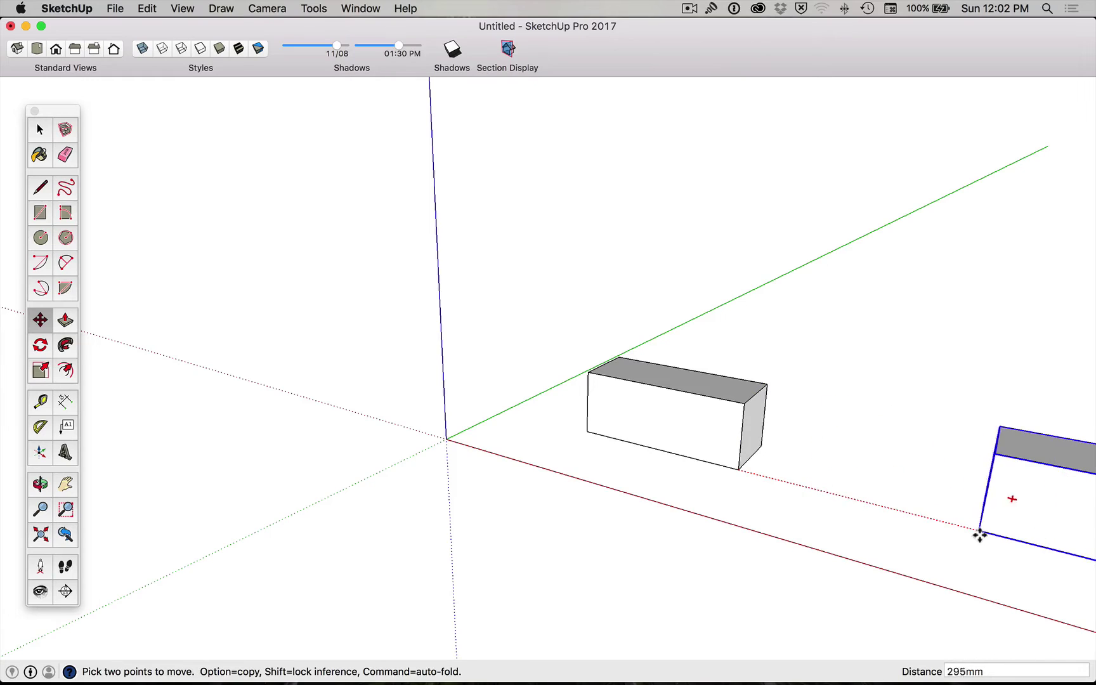
key(alt)
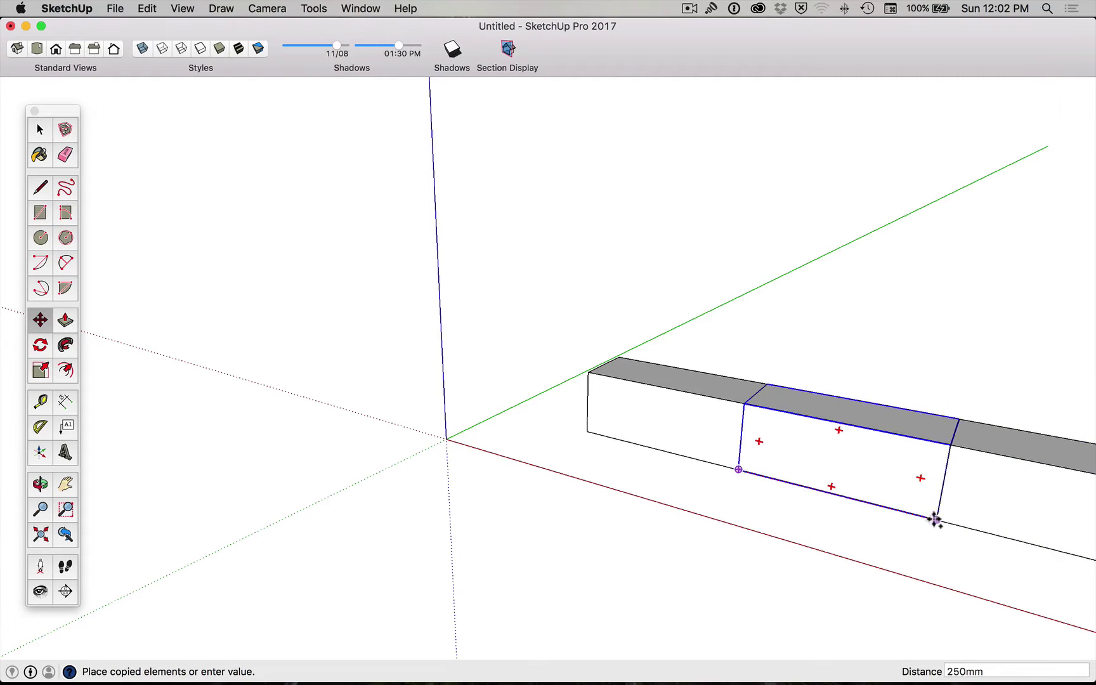
click(936, 520)
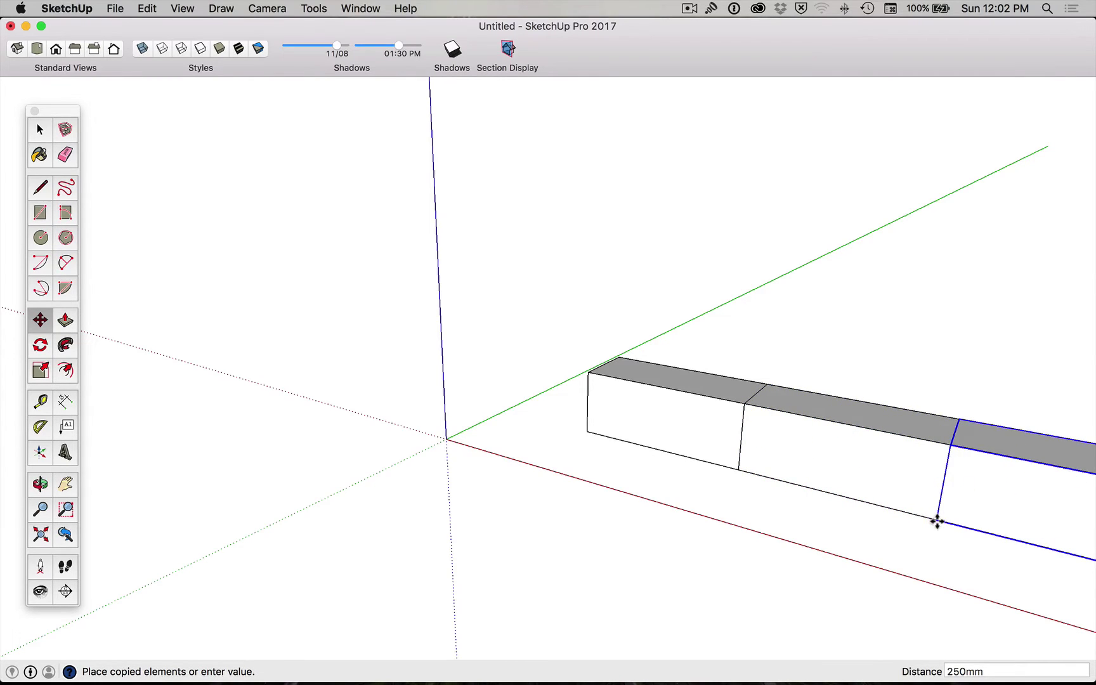
scroll(858, 530, down, 3)
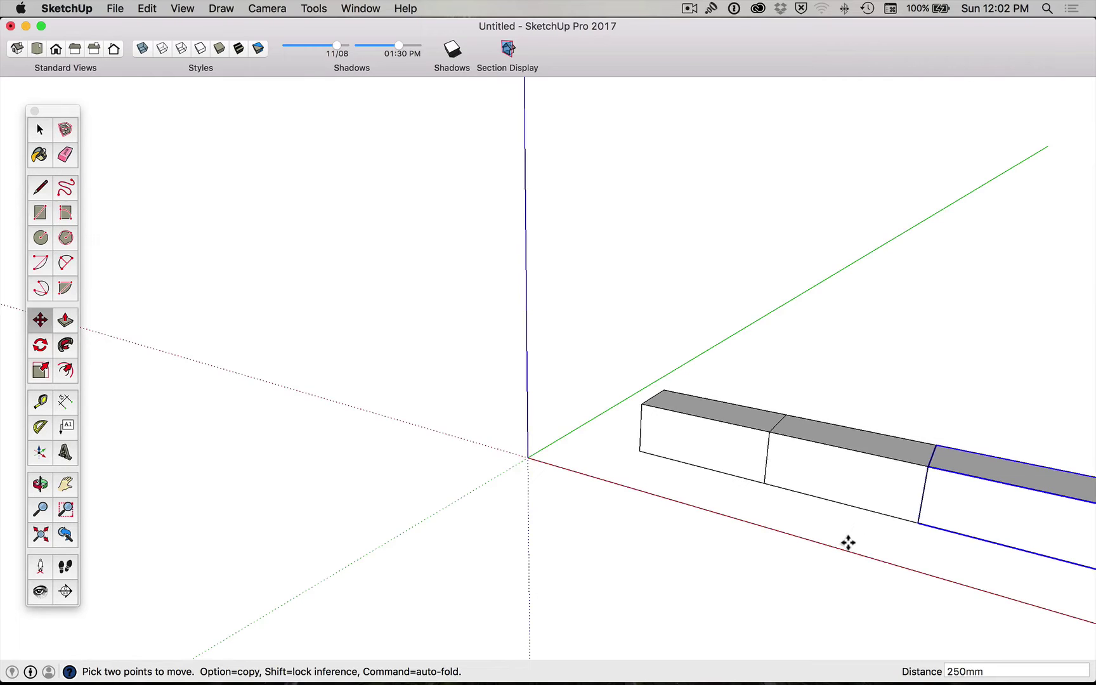
key(h)
drag(848, 543, 511, 439)
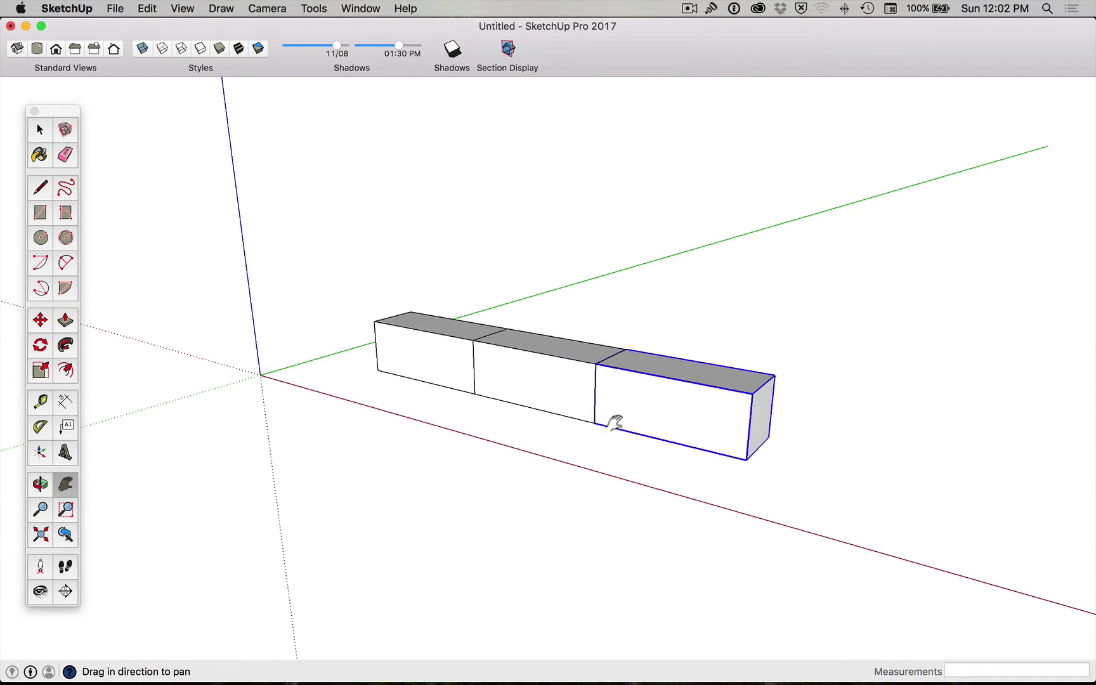
- Delete the two extra box copies, leaving the original box selected
key(space)
click(562, 409)
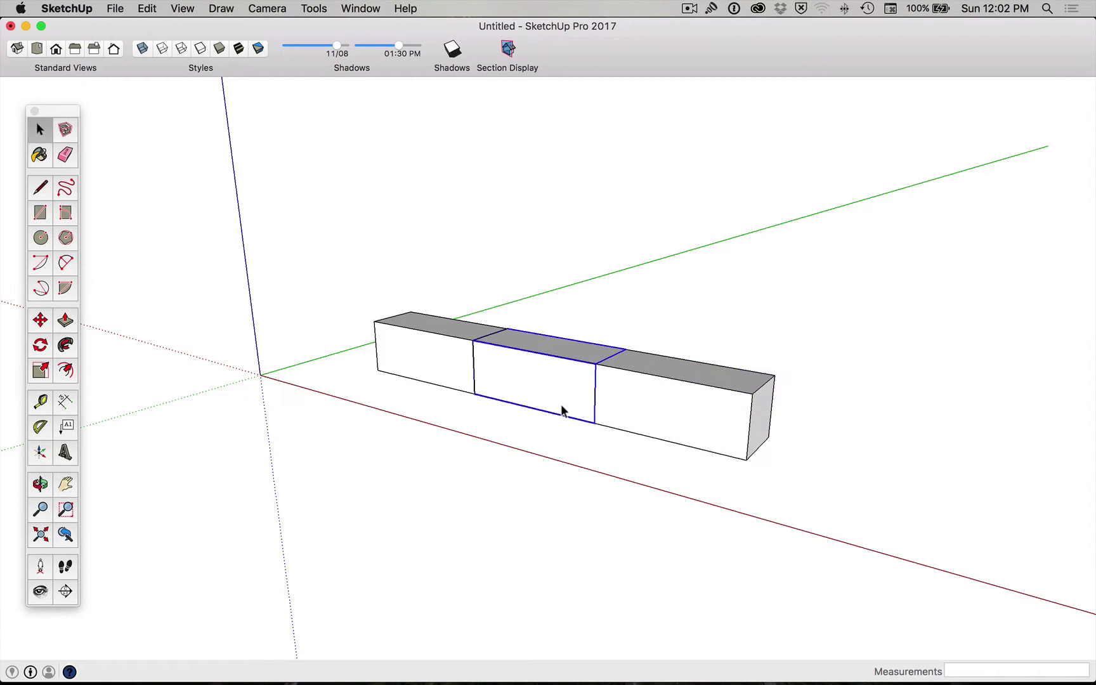
key(Delete)
click(650, 417)
key(Delete)
click(406, 368)
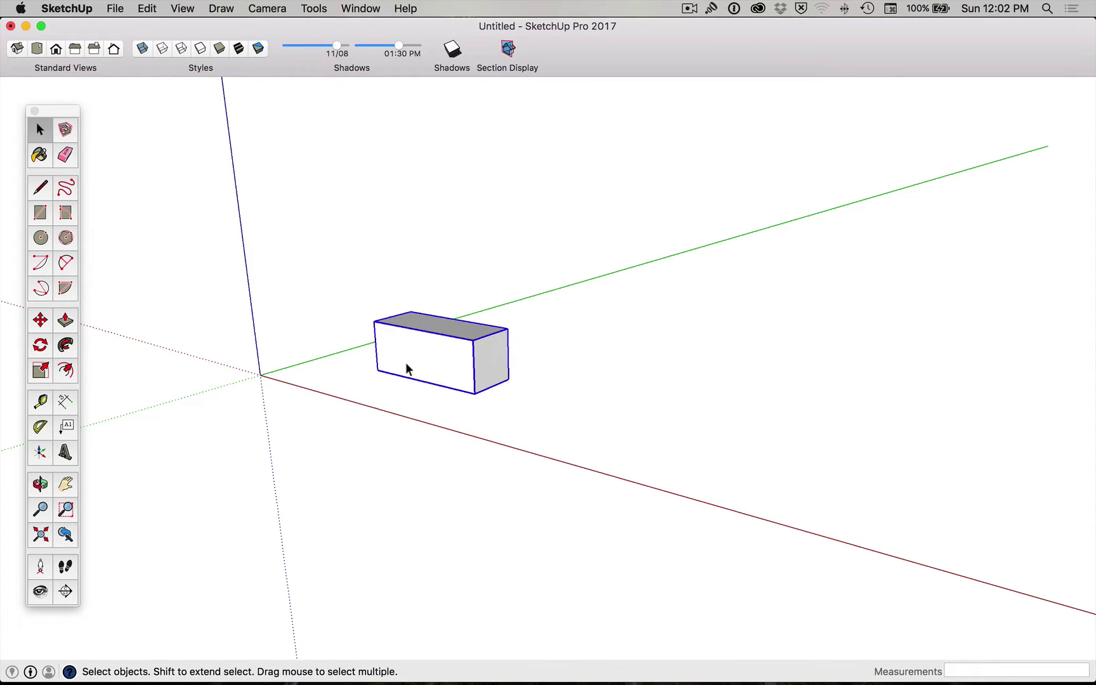
- Copy the box 250 mm to its end and array it with *29, then Zoom Extents
key(m)
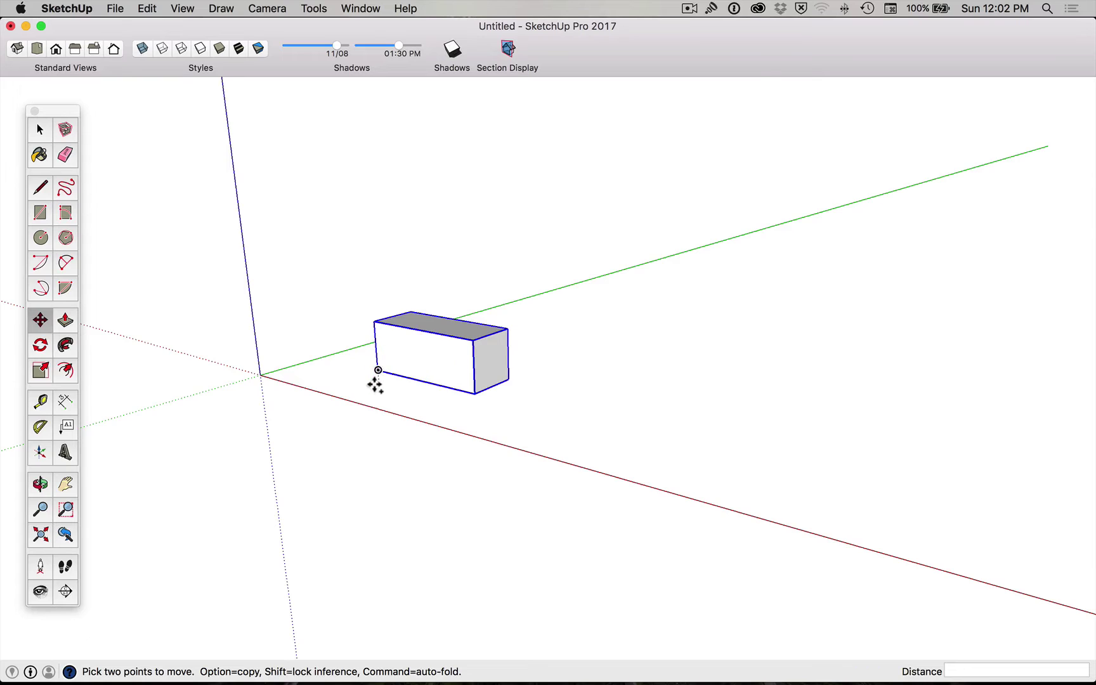
click(376, 371)
key(alt)
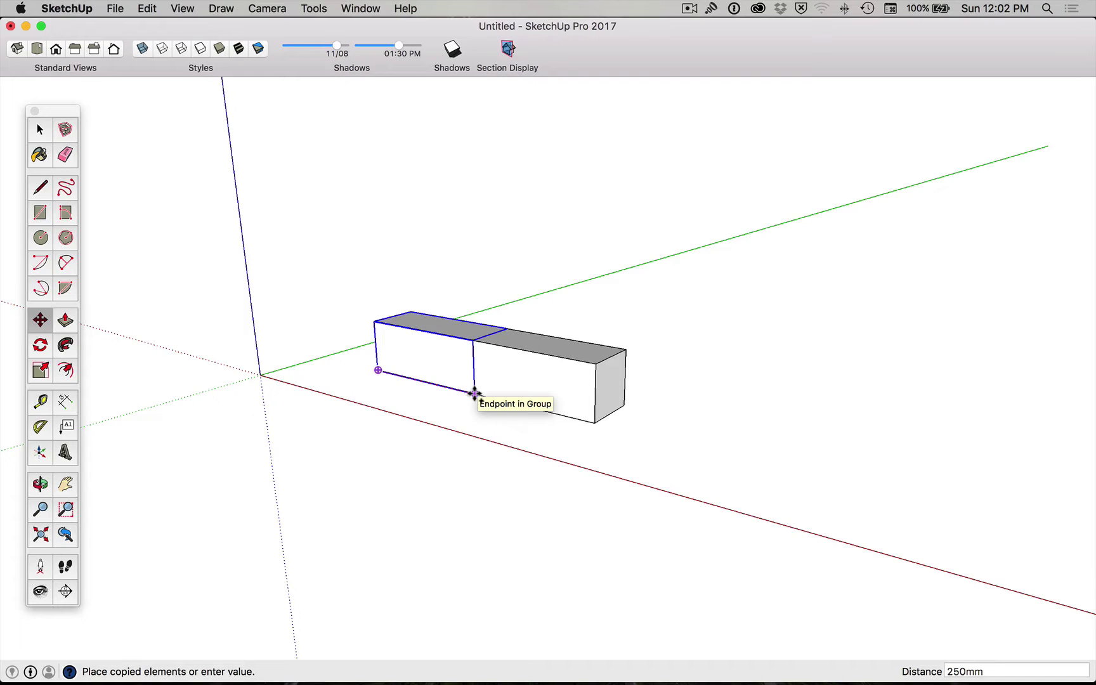
click(474, 394)
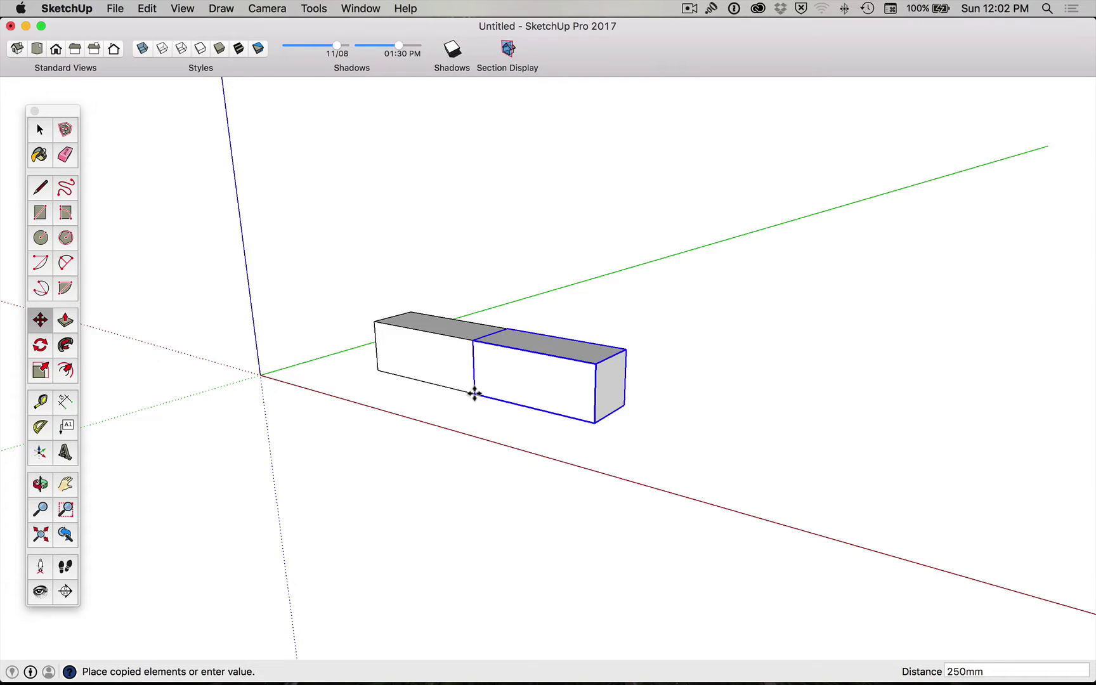
text(*)
key(Return)
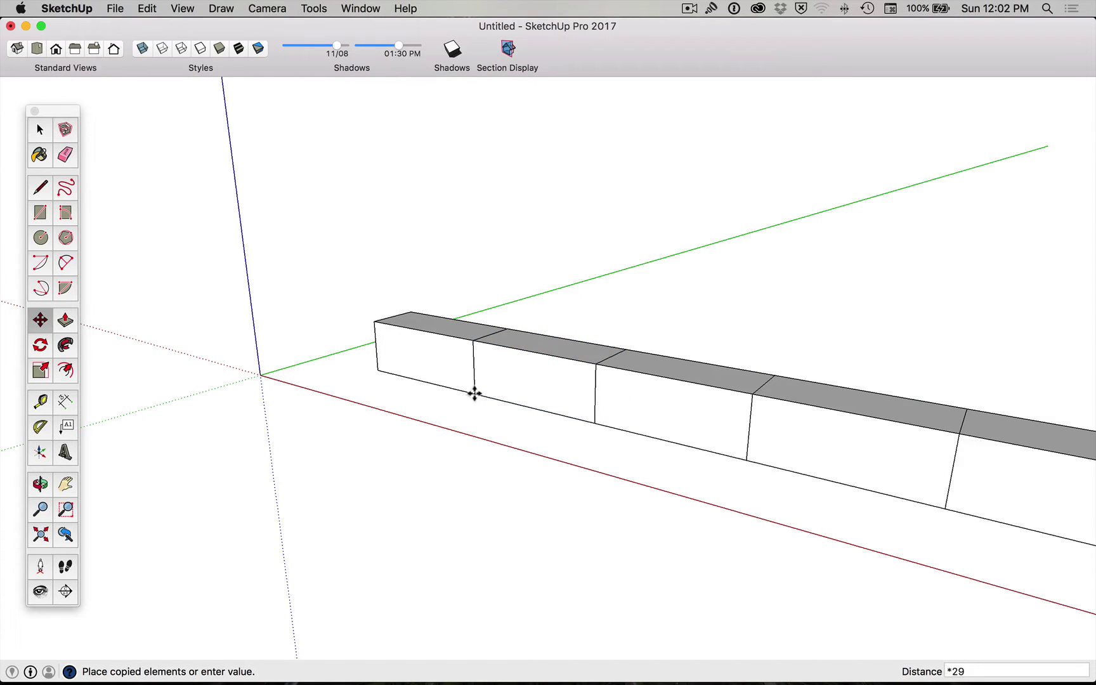
scroll(773, 428, down, 5)
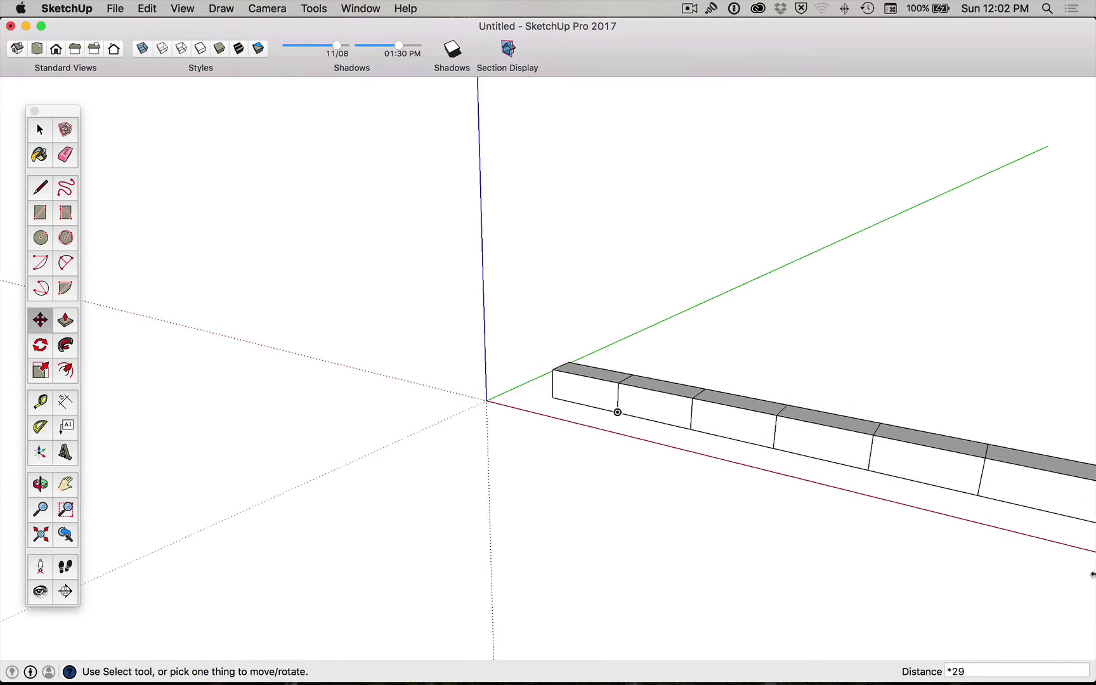
key(h)
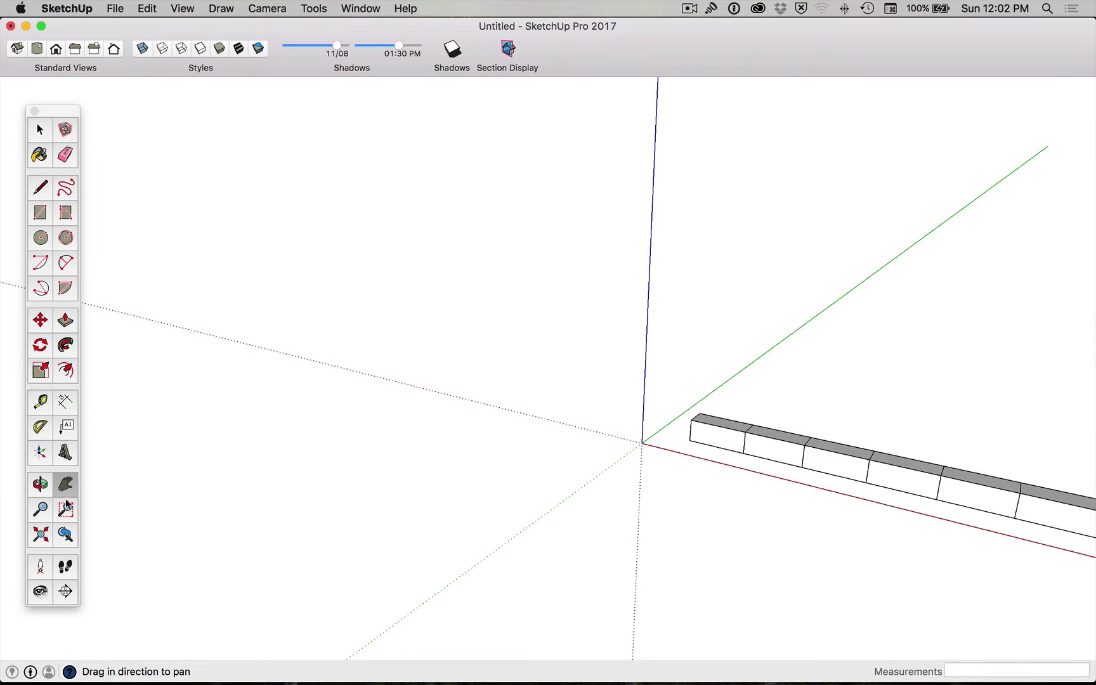
click(39, 538)
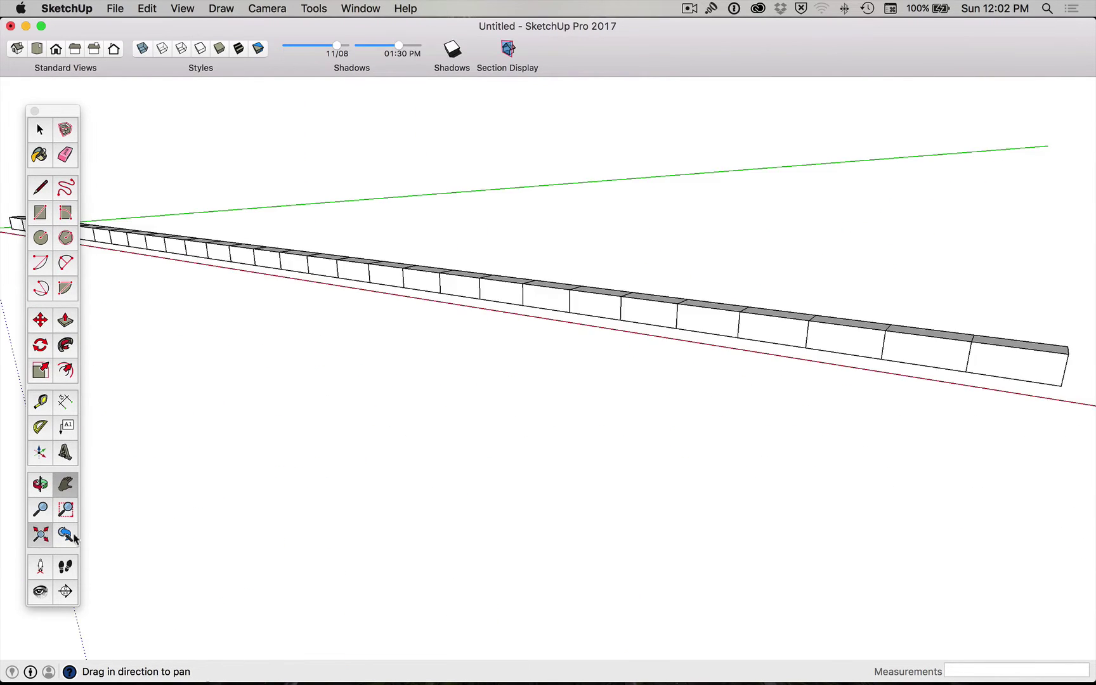
scroll(386, 450, down, 3)
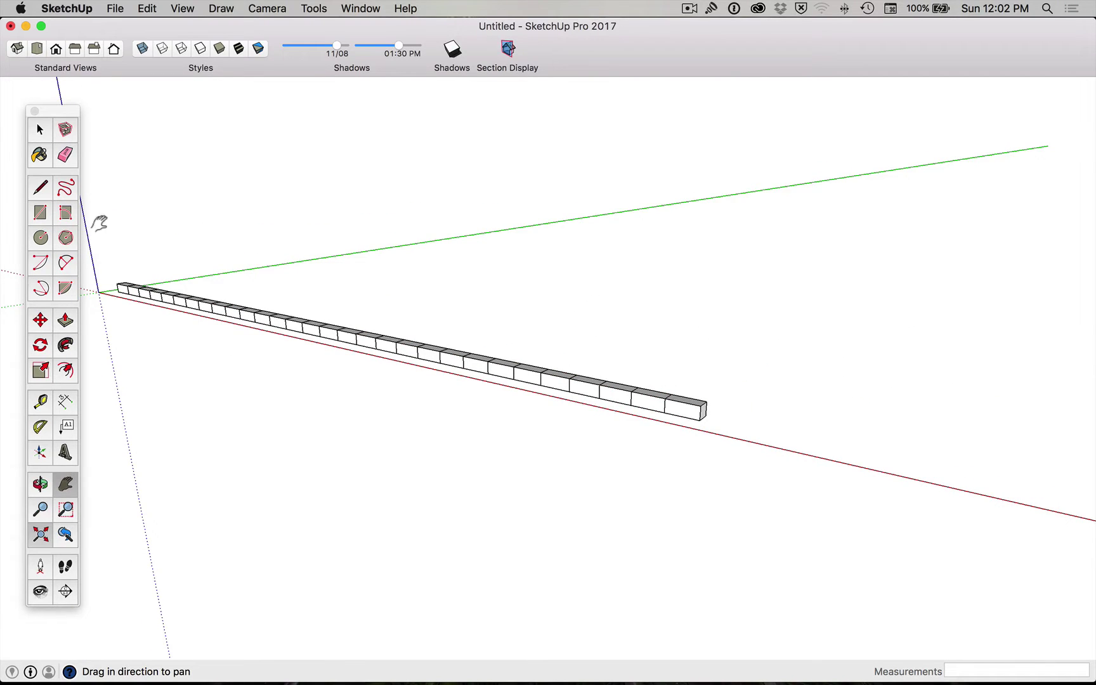
key(space)
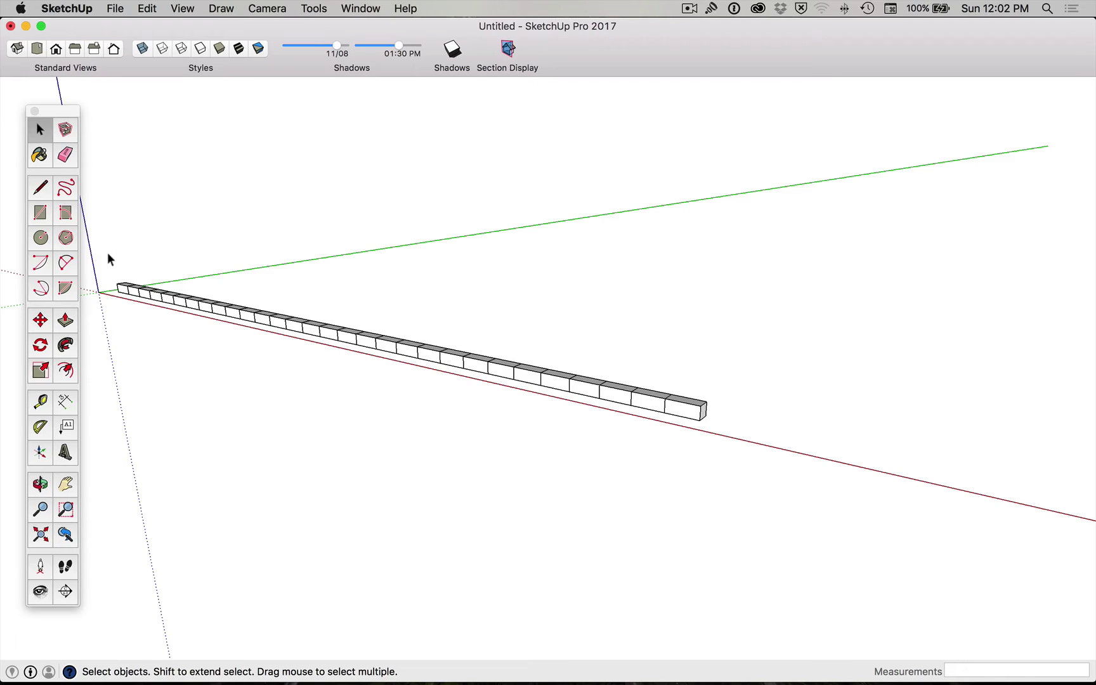
- Copy the whole row on top, offset half a length like brickwork
mouse_move(108, 252)
mouse_down()
mouse_move(531, 376)
mouse_move(819, 437)
mouse_up()
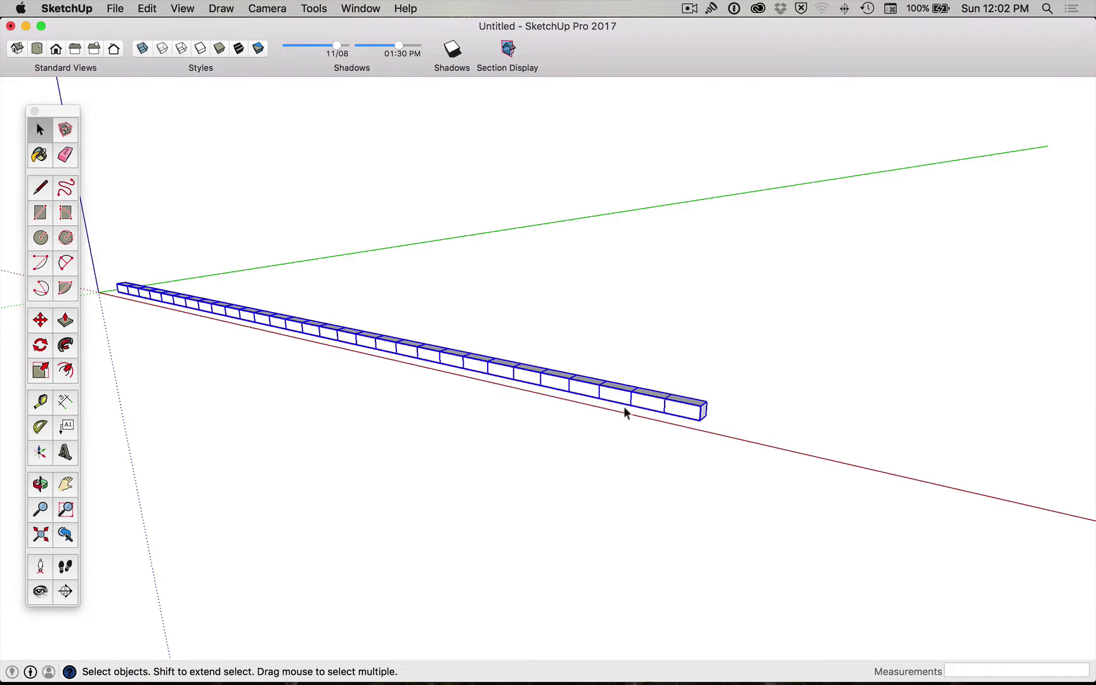
key(h)
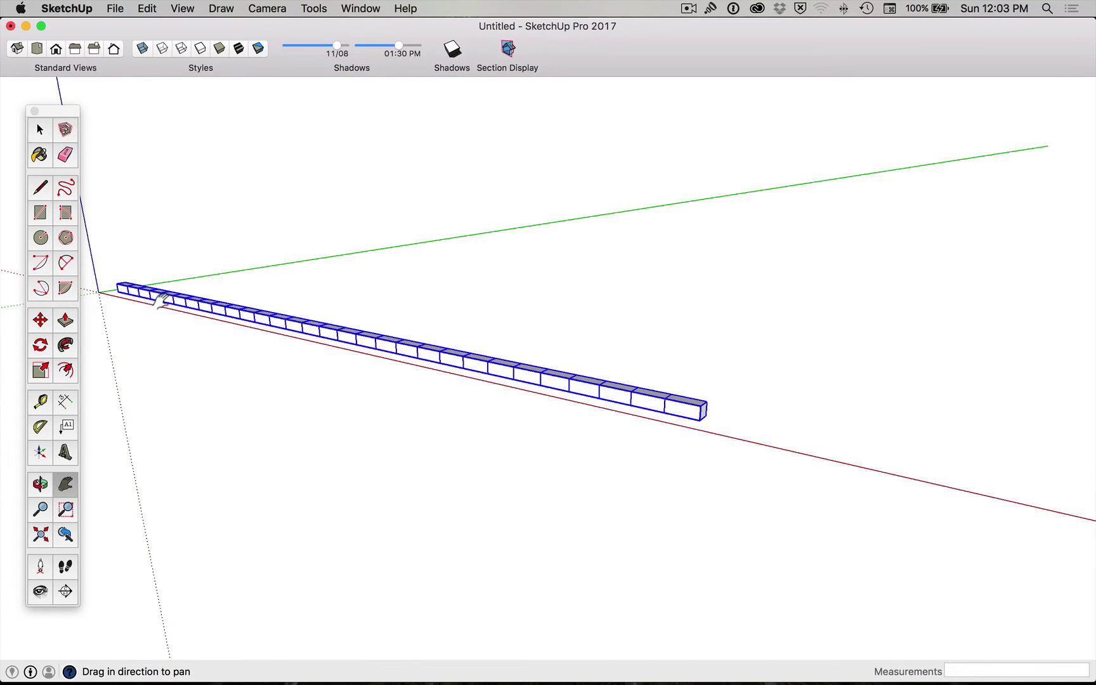
drag(162, 303, 330, 377)
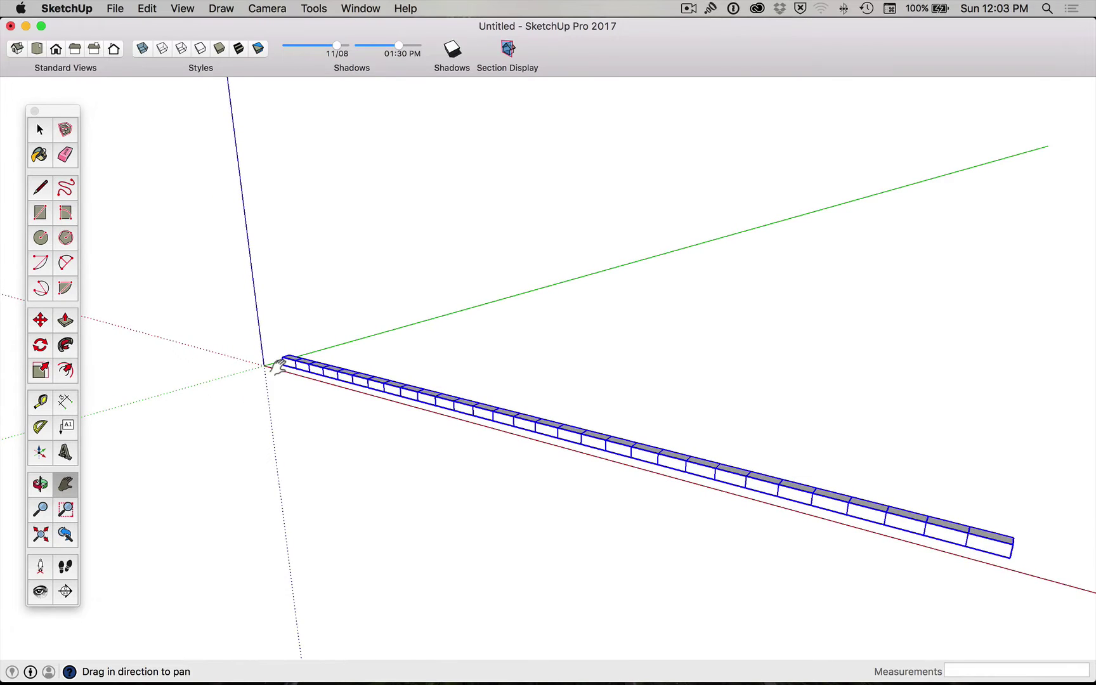
scroll(279, 367, up, 5)
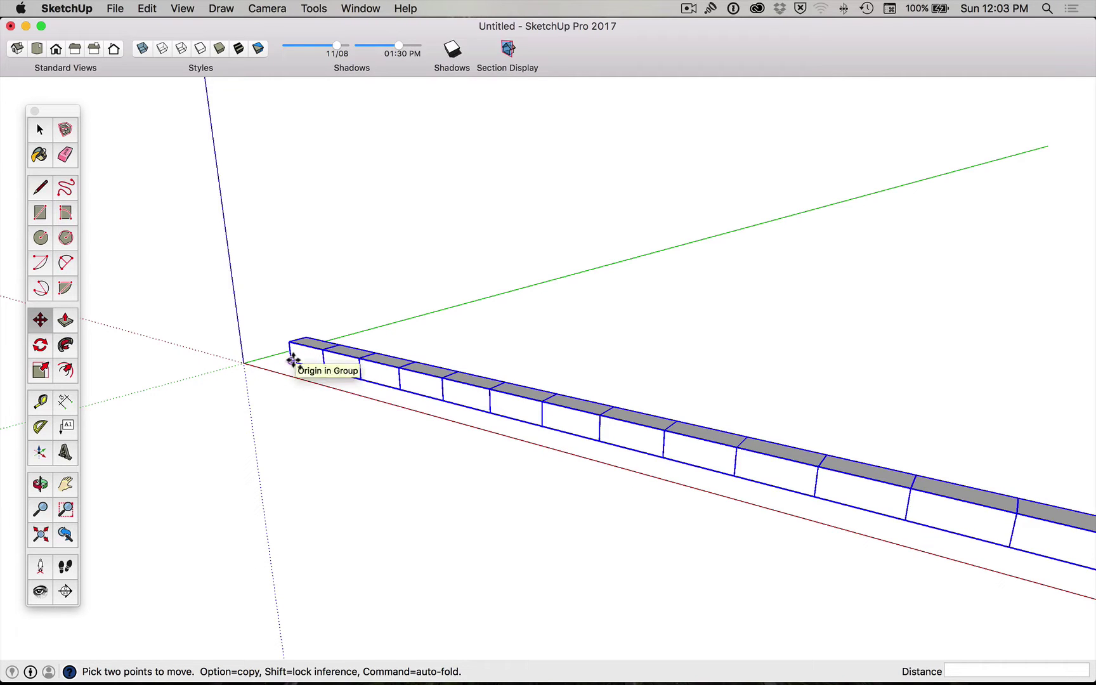
click(293, 361)
key(alt)
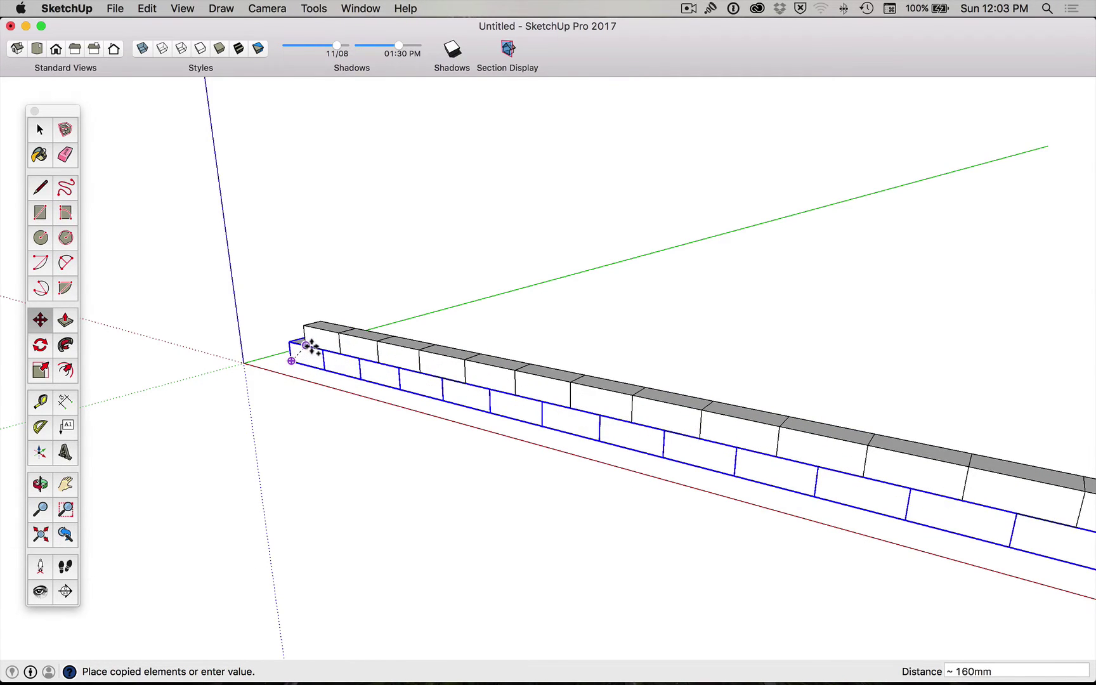
scroll(311, 348, up, 5)
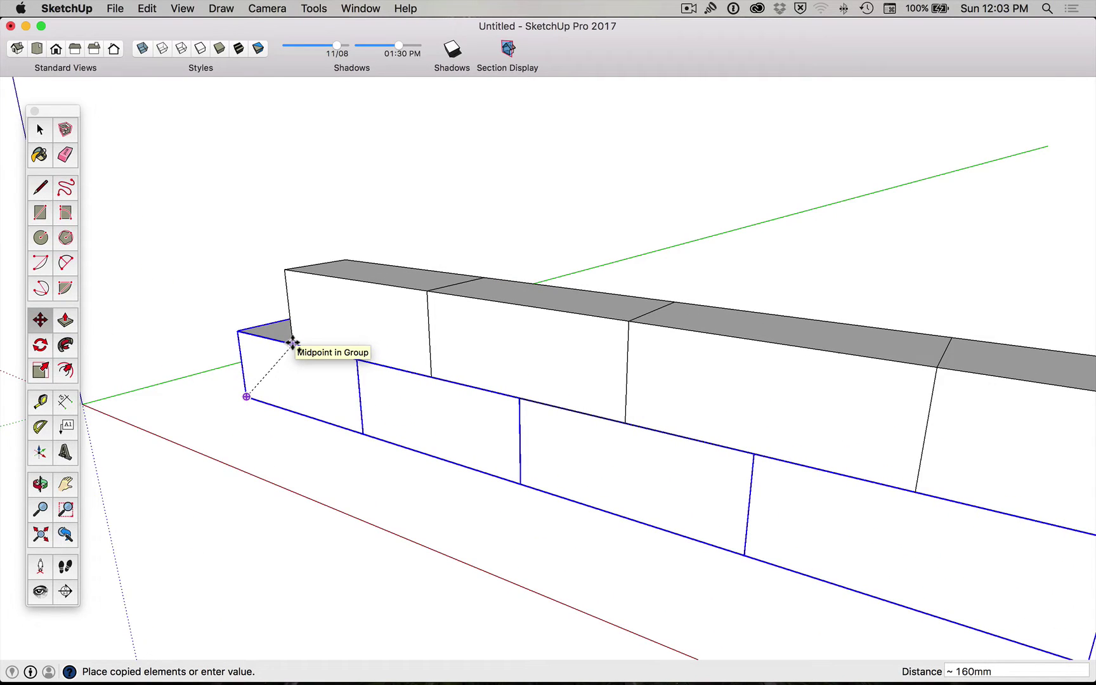
click(293, 343)
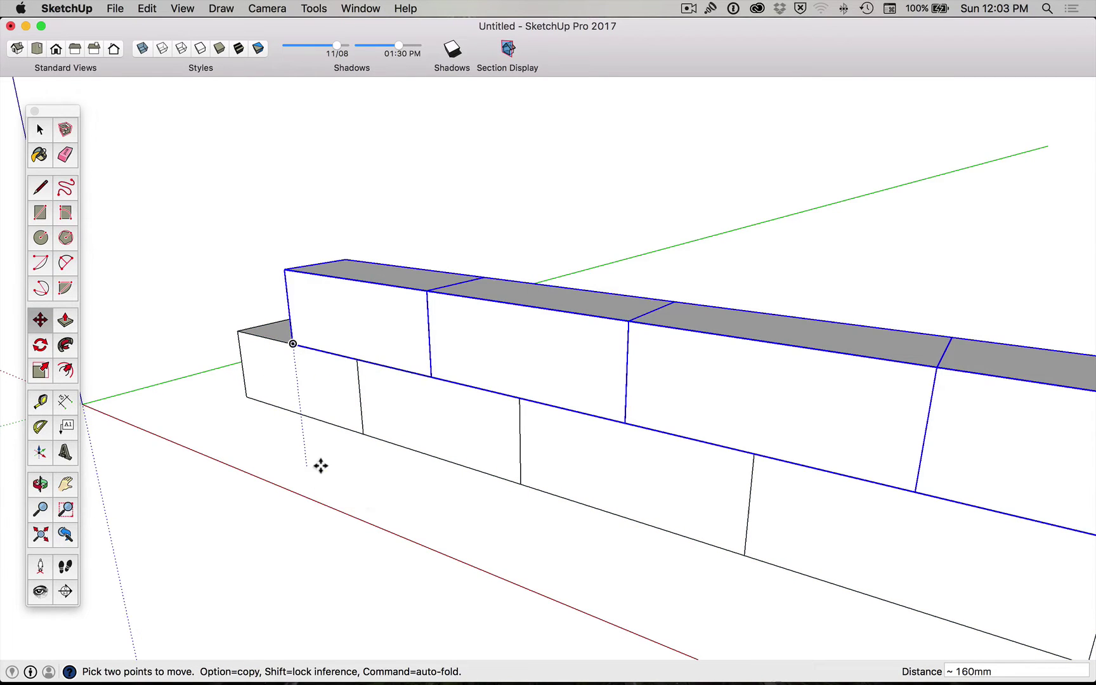
key(space)
- Select two bricks, open and close one brick group, then bring up the Edit menu
click(315, 388)
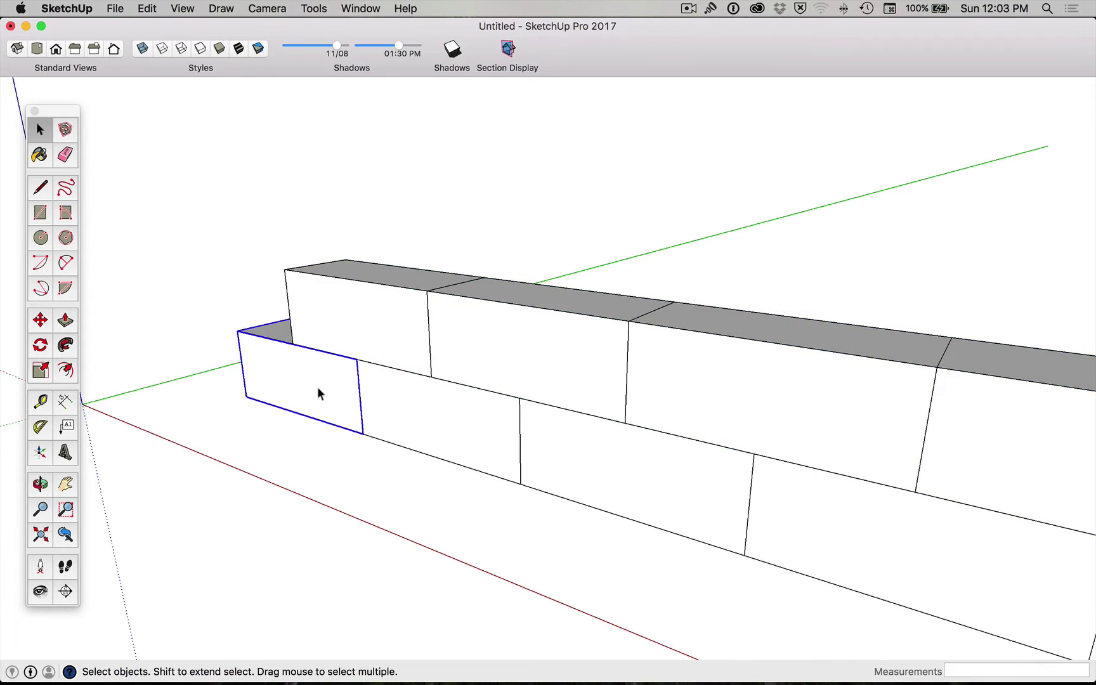
shift+click(336, 318)
double_click(336, 319)
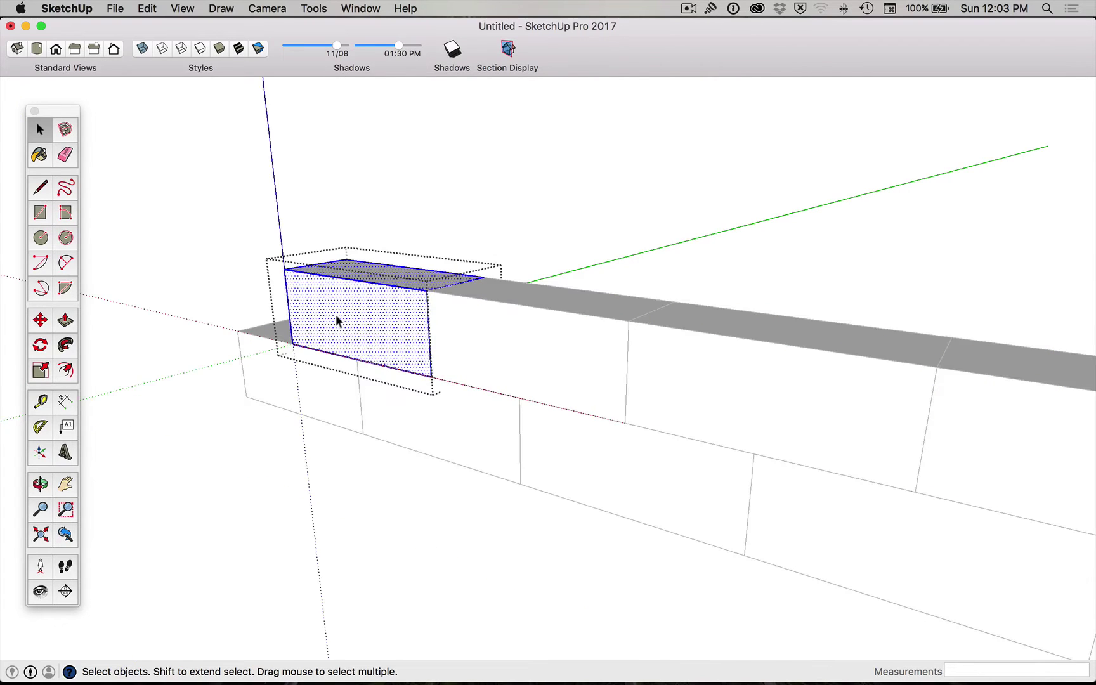
click(288, 198)
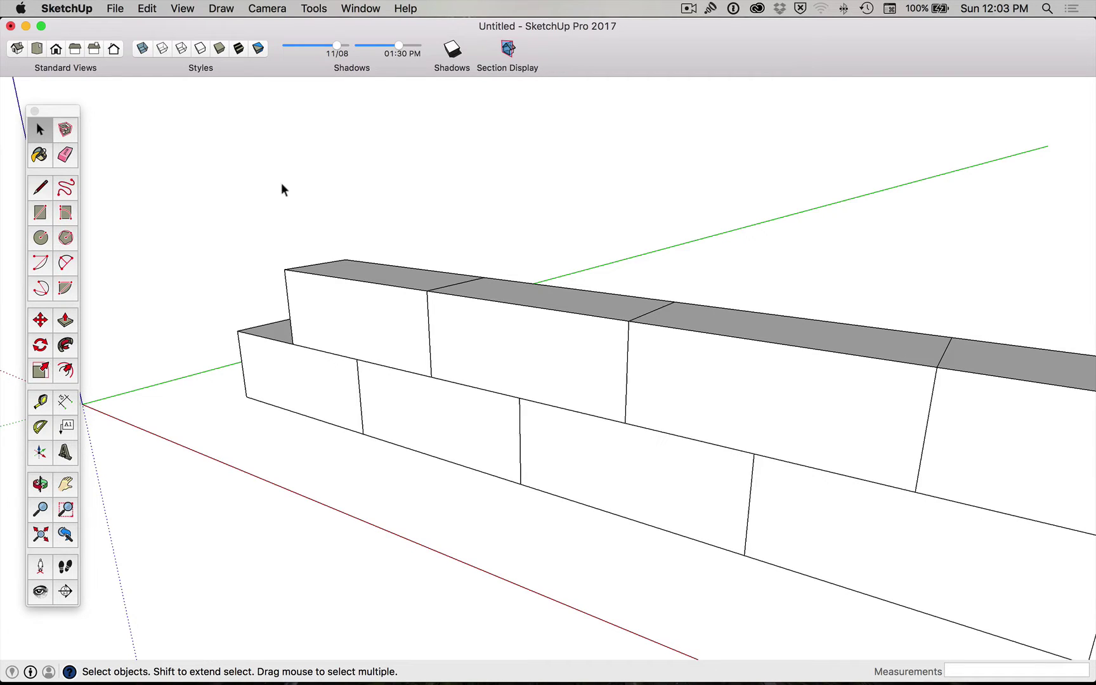
click(152, 9)
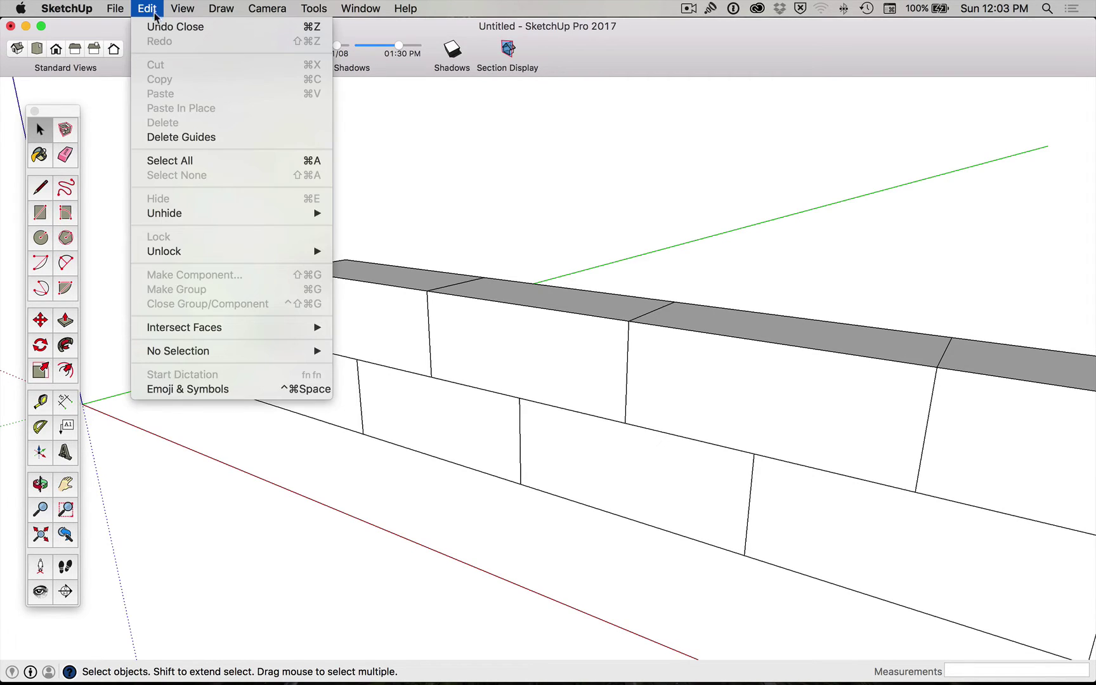
- Copy the whole two-course wall 200mm upward and array it *50
click(314, 162)
scroll(1015, 450, down, 5)
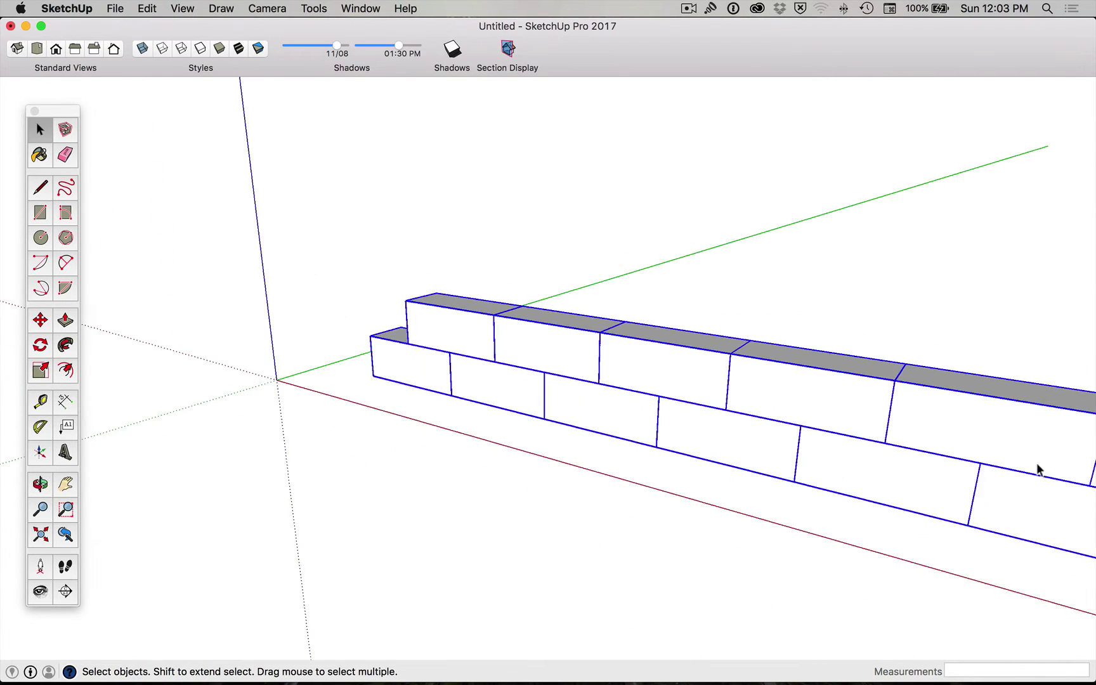
scroll(668, 416, up, 3)
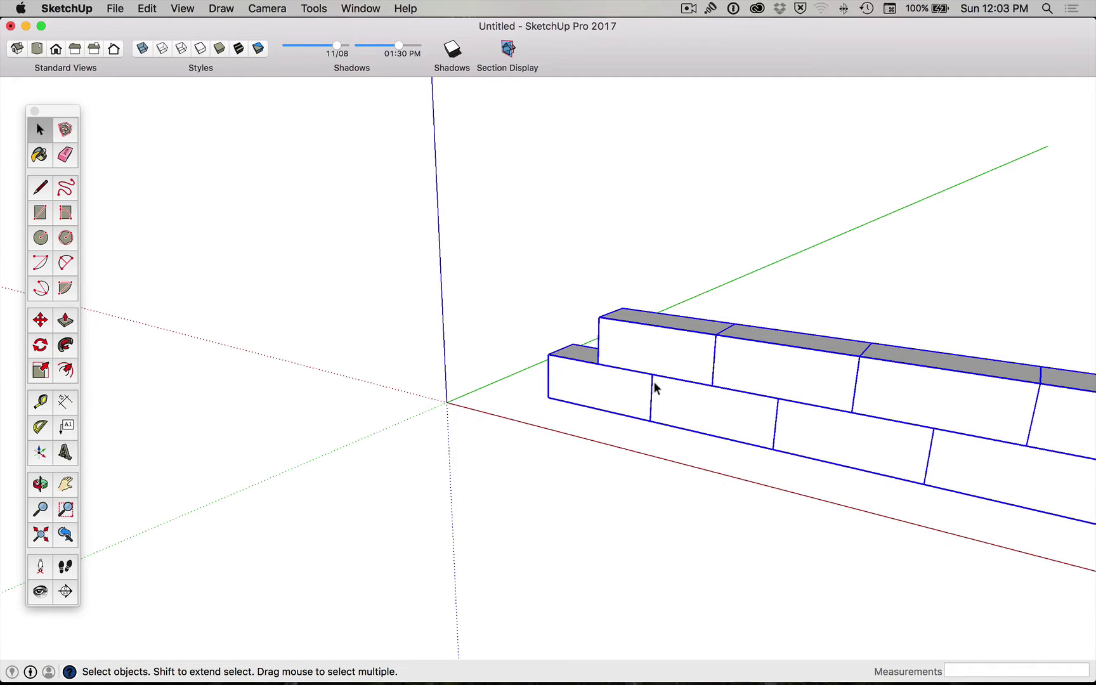
key(m)
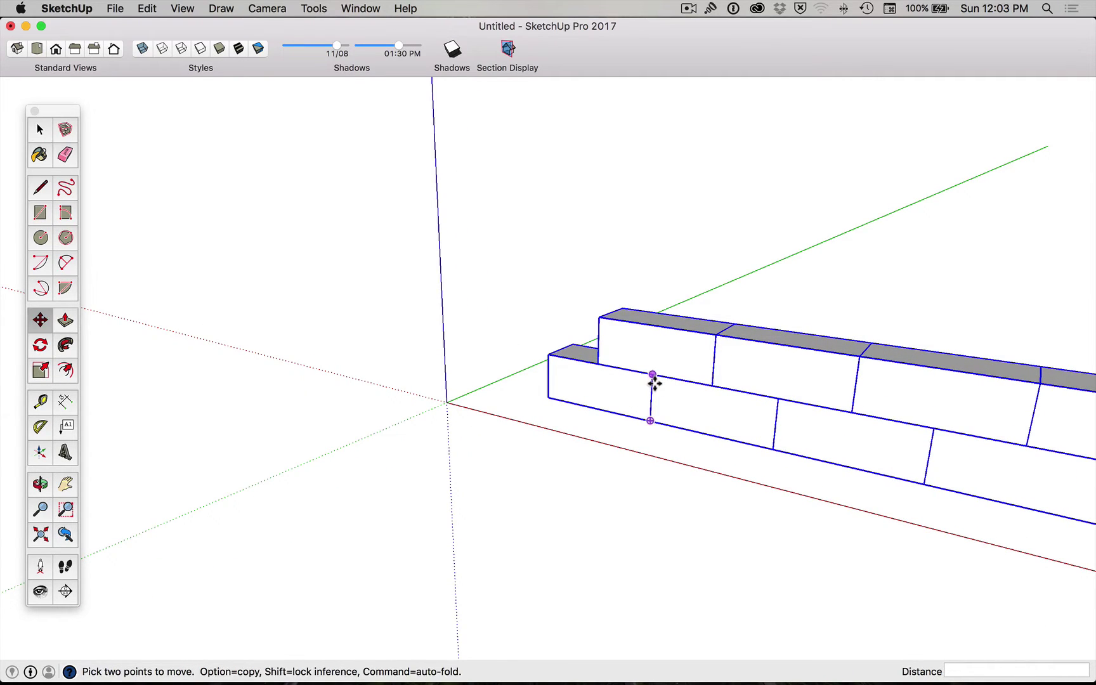
click(650, 421)
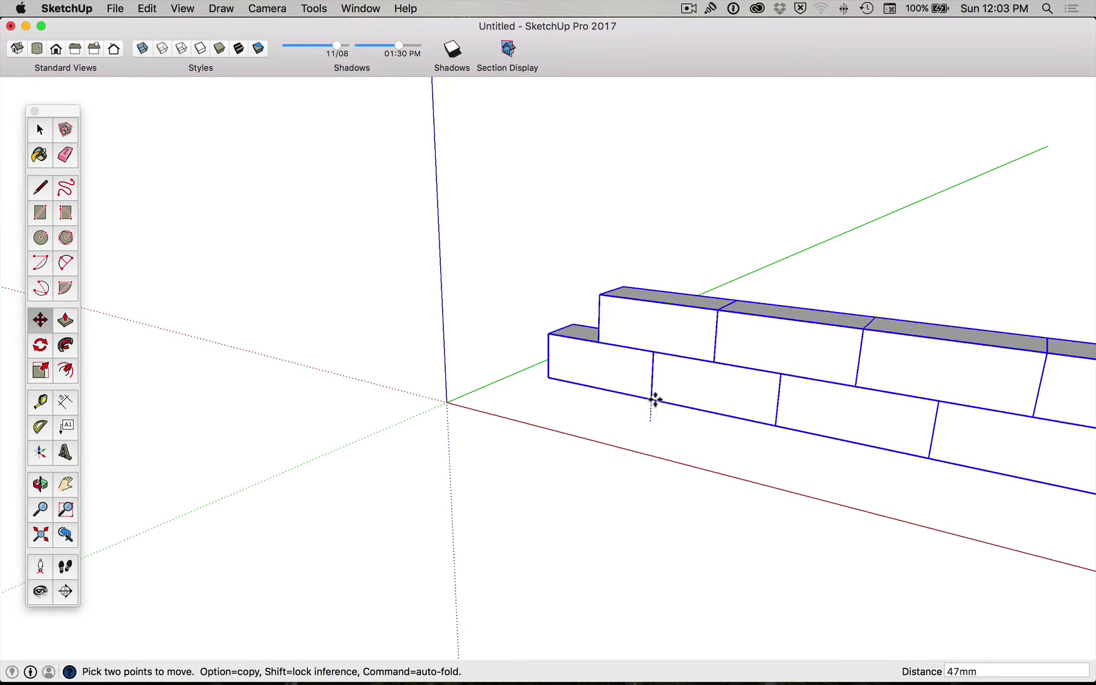
key(alt)
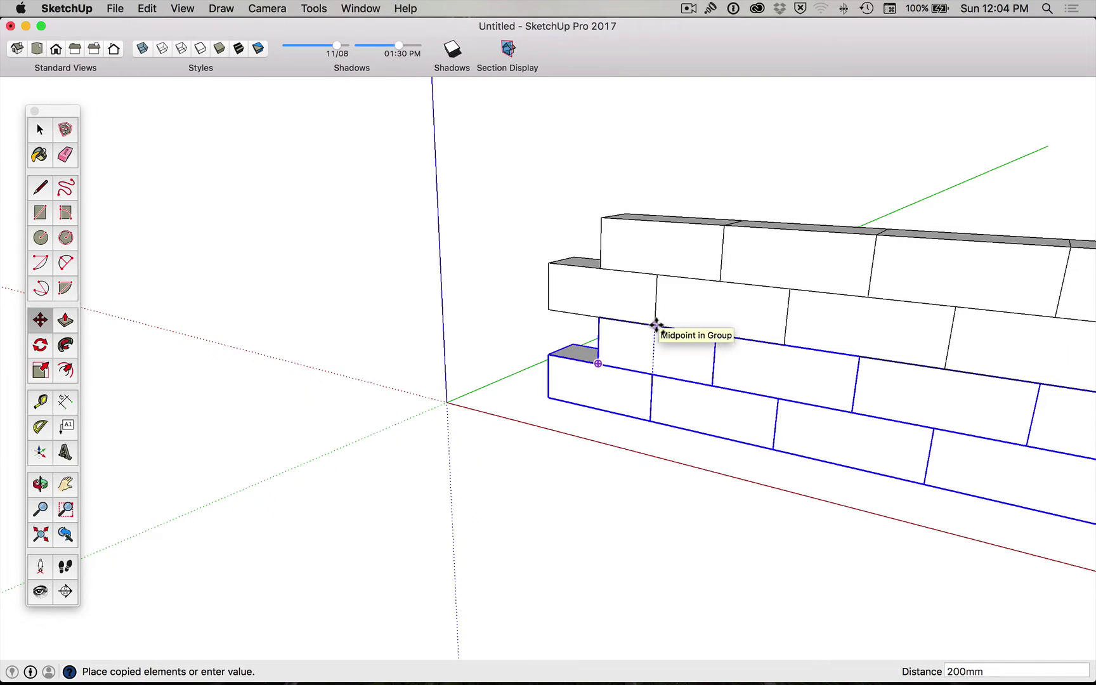
click(656, 325)
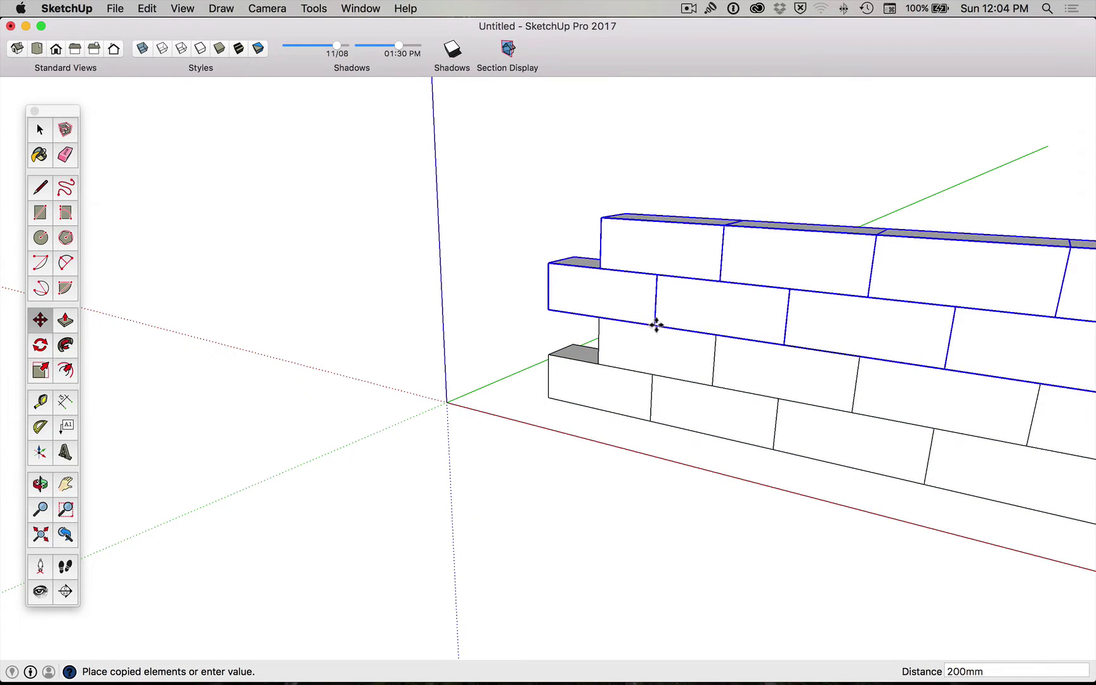
text(*50)
key(Return)
- Pan to centre the tall brick wall and orbit to see it nearly edge-on
scroll(656, 325, down, 10)
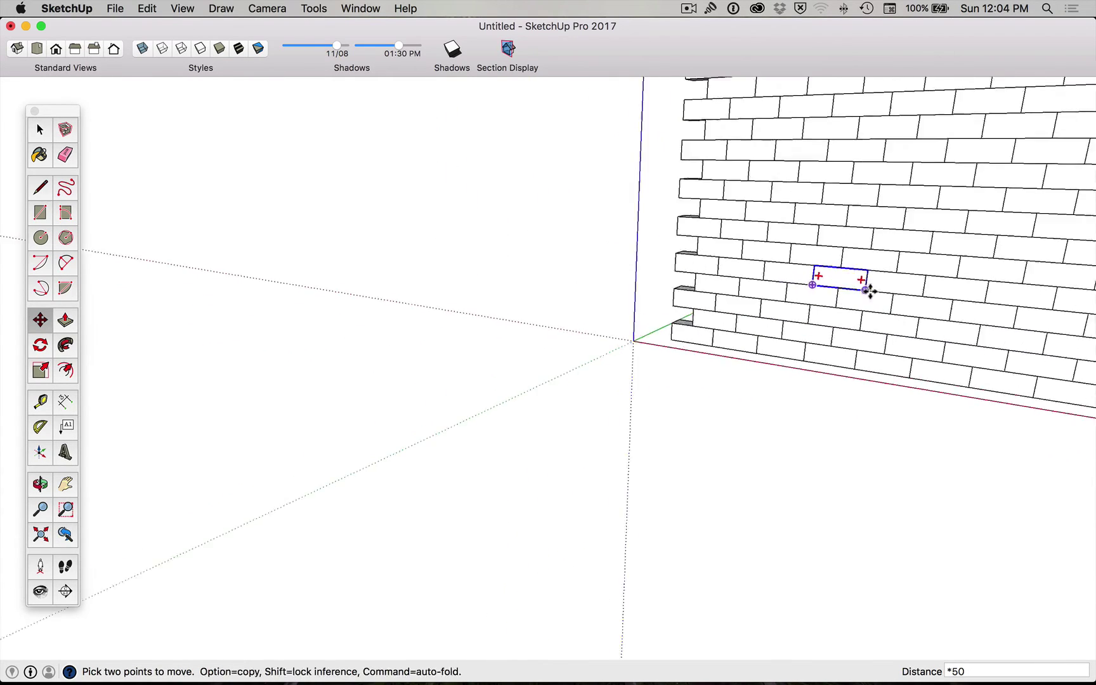
key(h)
drag(844, 309, 907, 409)
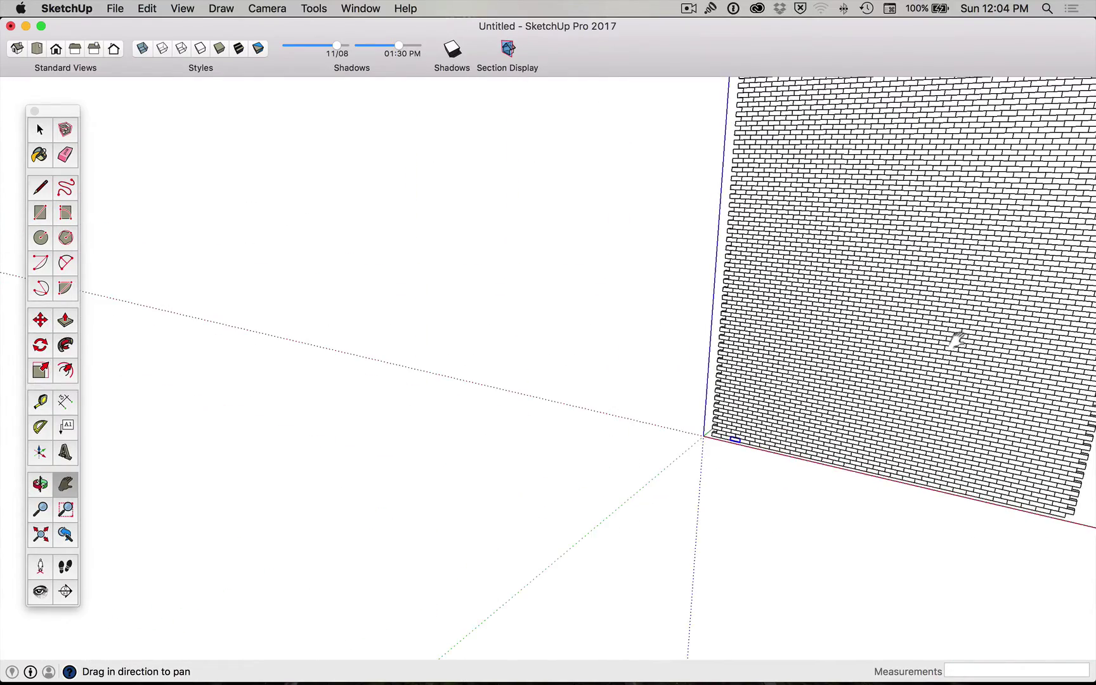
drag(956, 337, 605, 479)
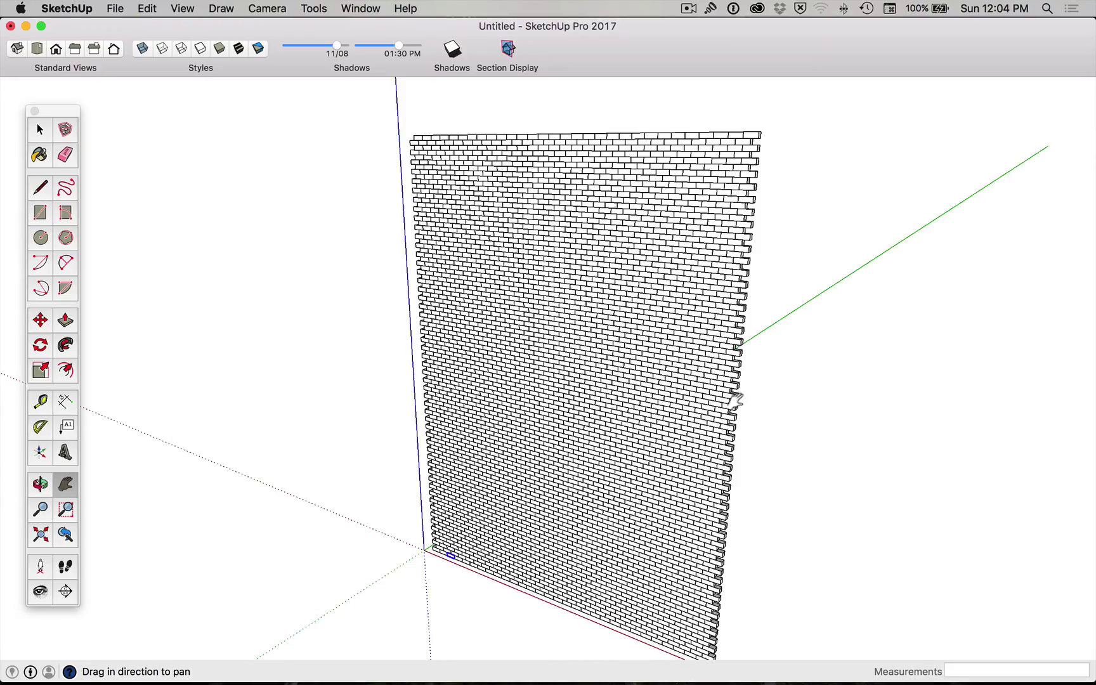
key(o)
drag(735, 402, 970, 404)
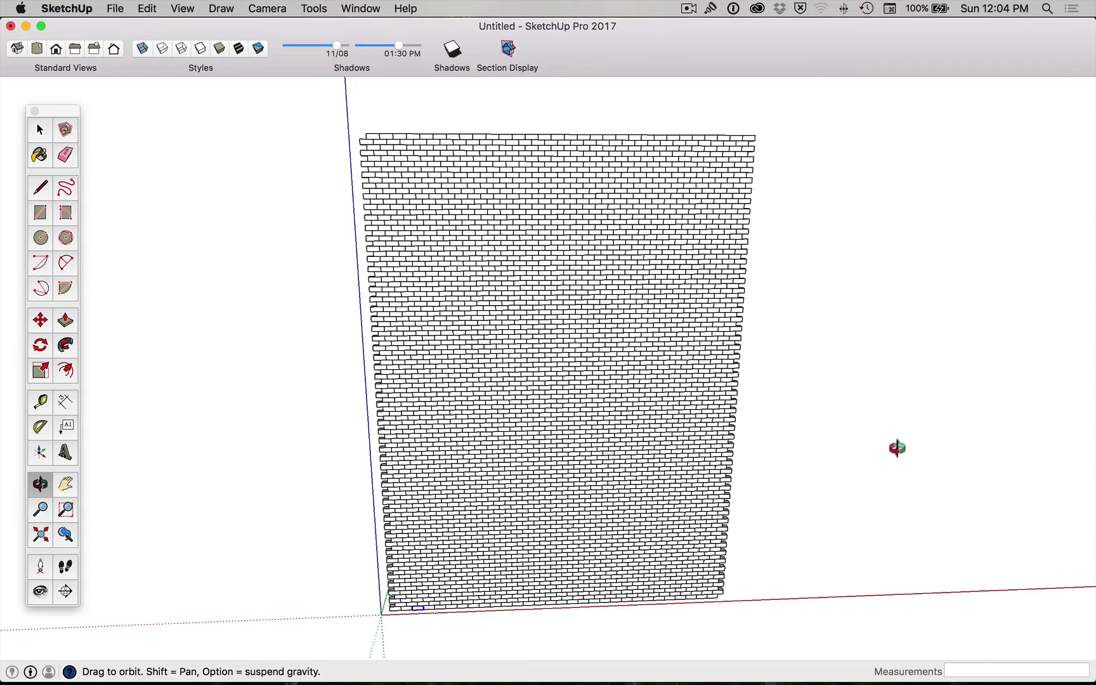
key(space)
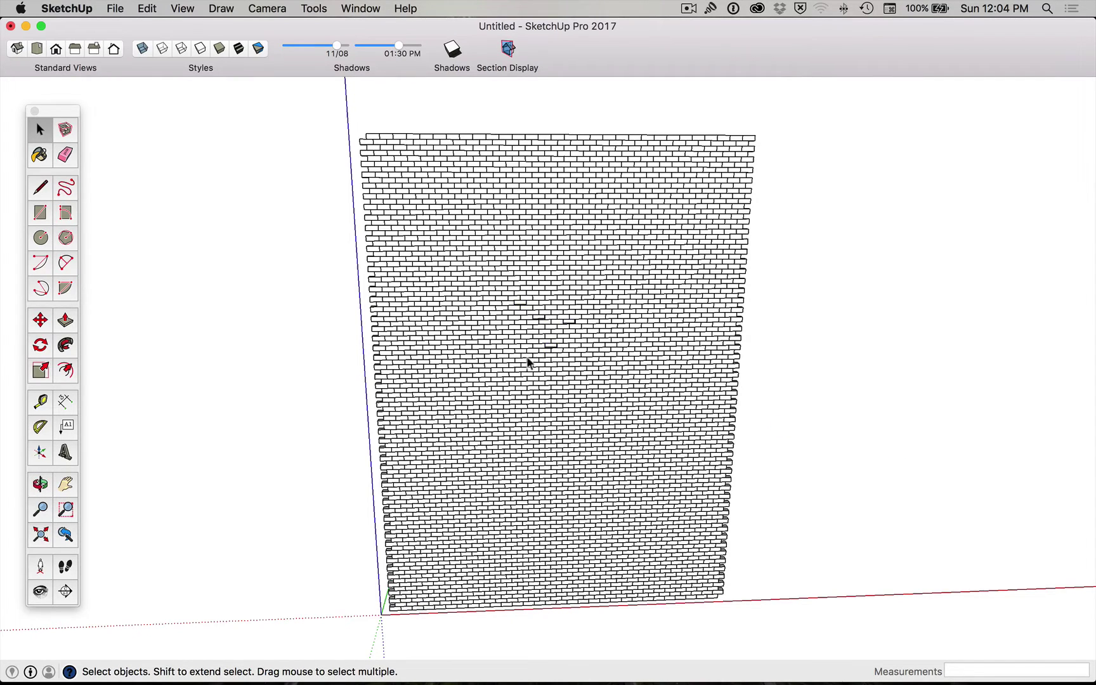
- Open a single brick, zoom in, orbit to face the wall head-on, and window-select a column of bricks
double_click(571, 362)
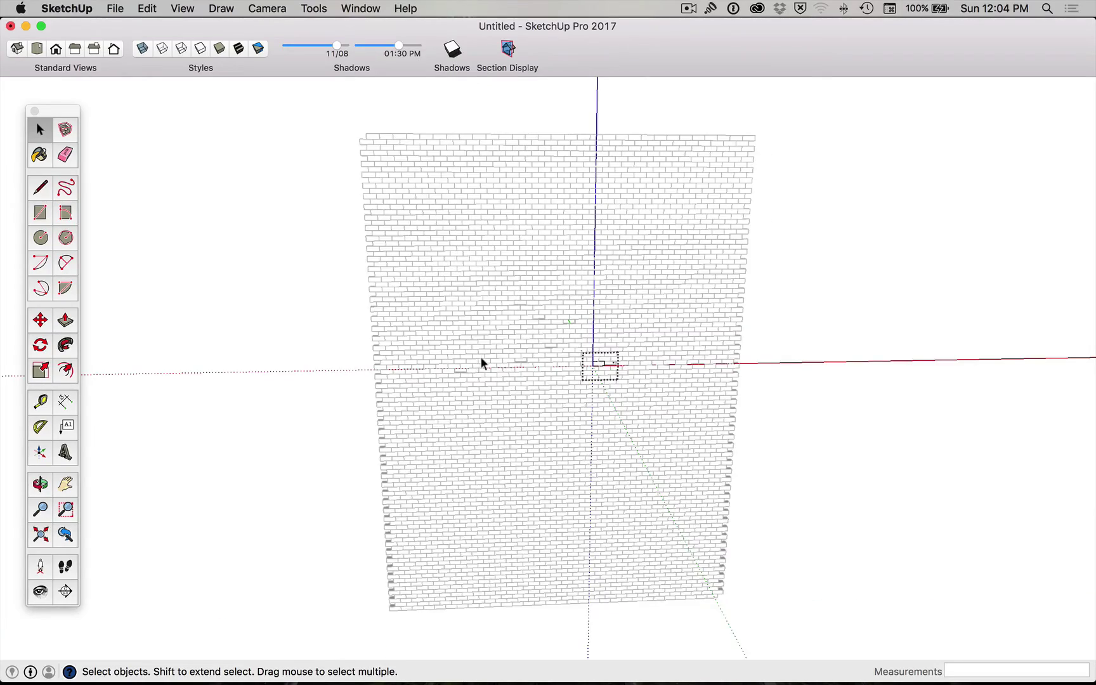
scroll(484, 355, up, 10)
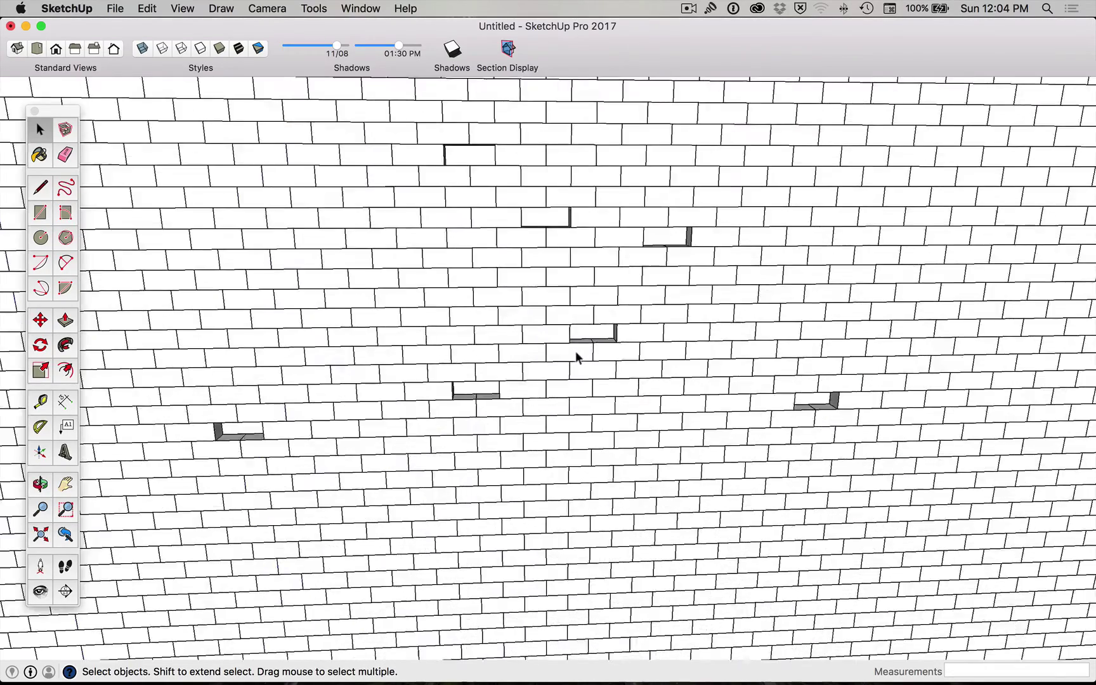
scroll(577, 355, up, 3)
key(o)
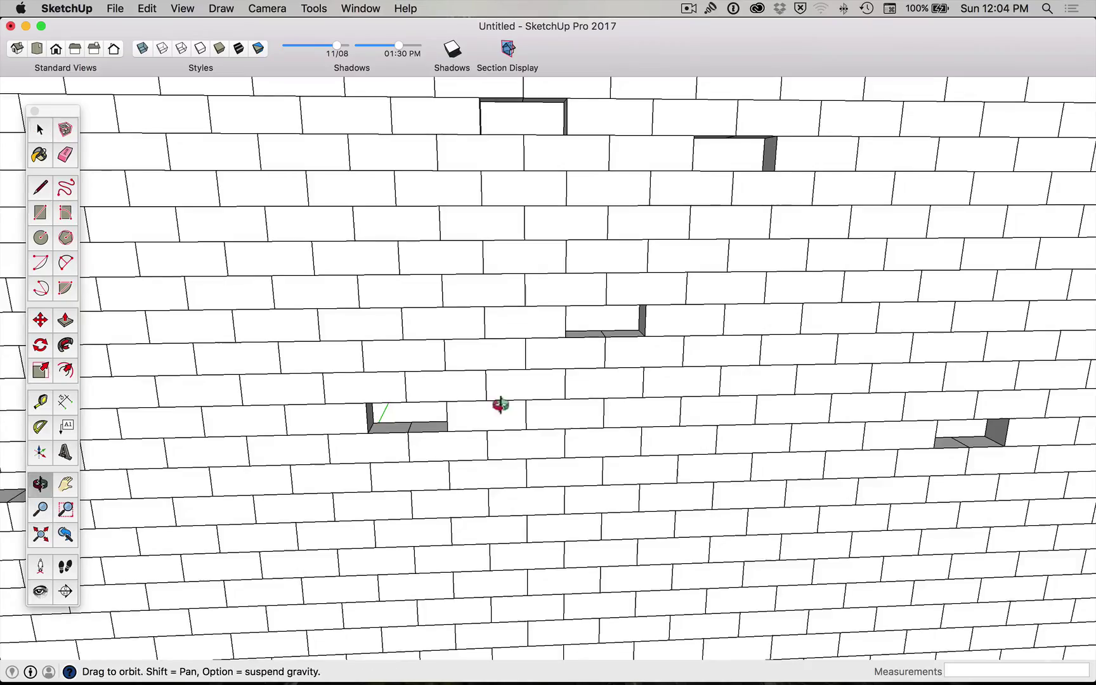
drag(500, 404, 461, 422)
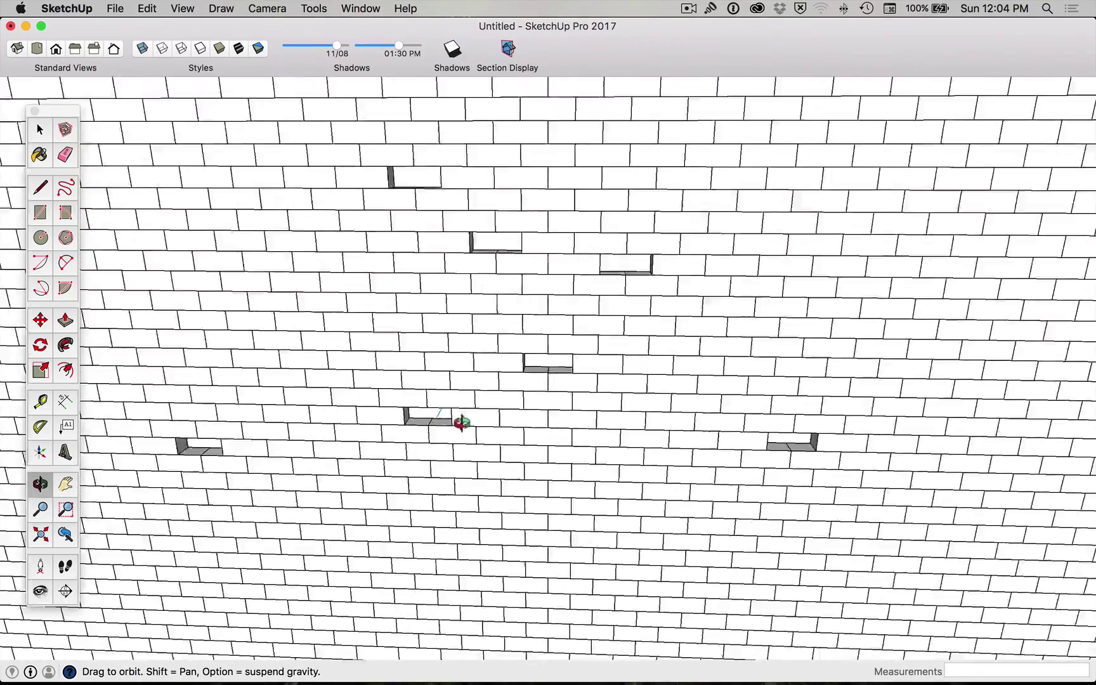
scroll(461, 423, down, 15)
key(space)
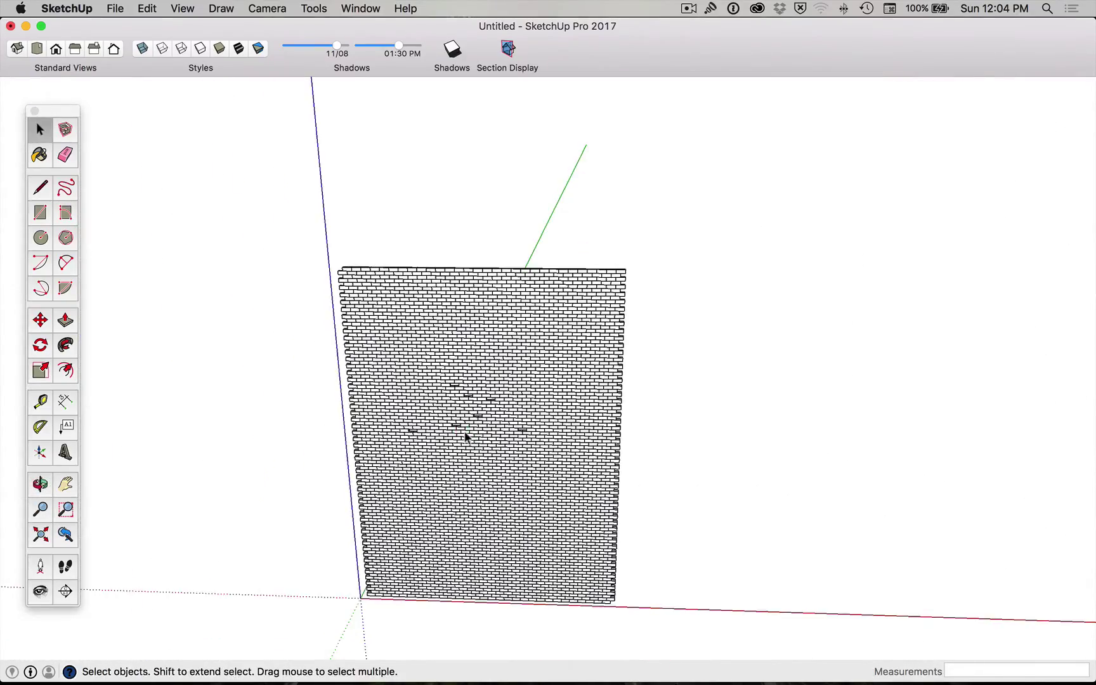
drag(508, 356, 473, 460)
- Select everything, deselect two bottom bricks, and delete the rest of the wall
triple_click(499, 366)
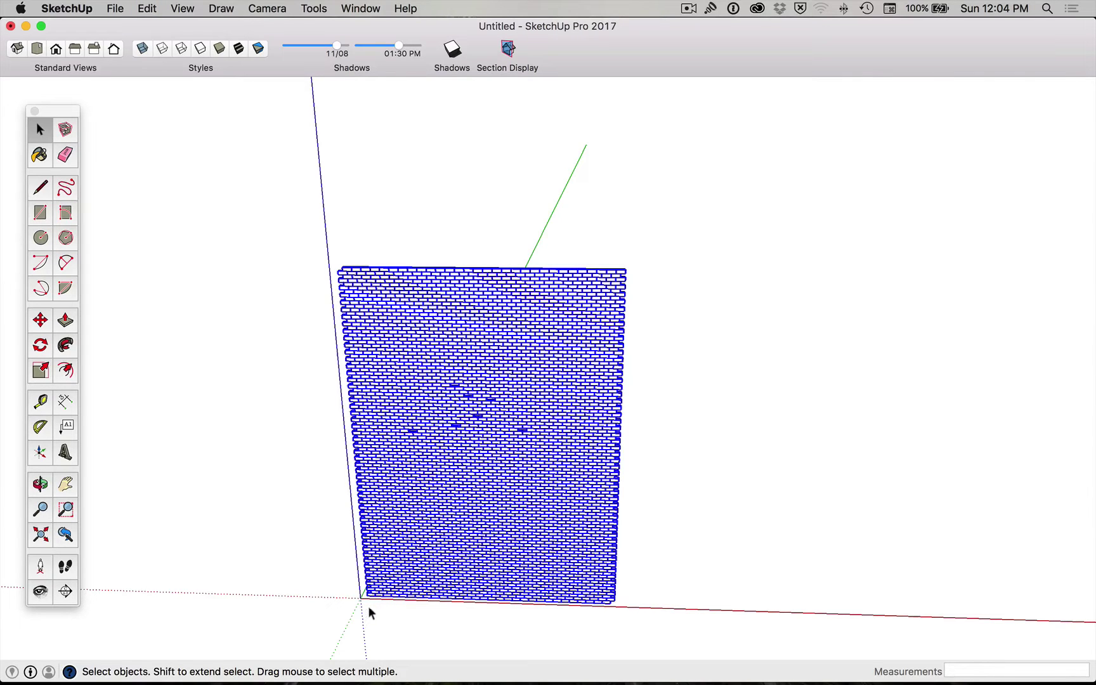
click(295, 420)
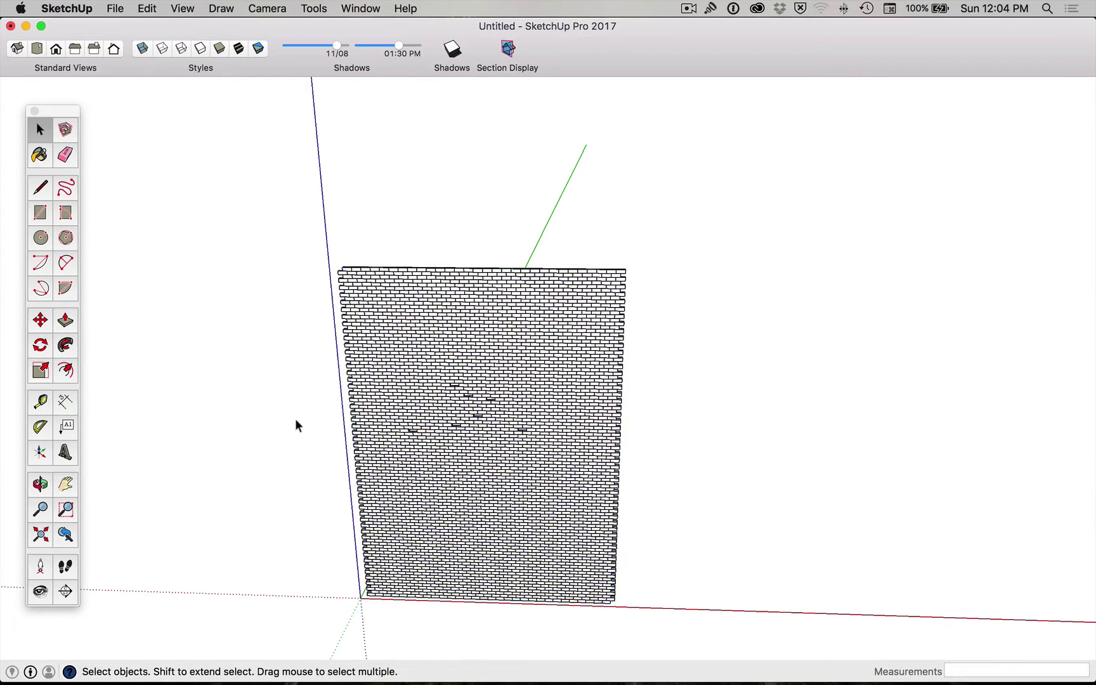
key(super+a)
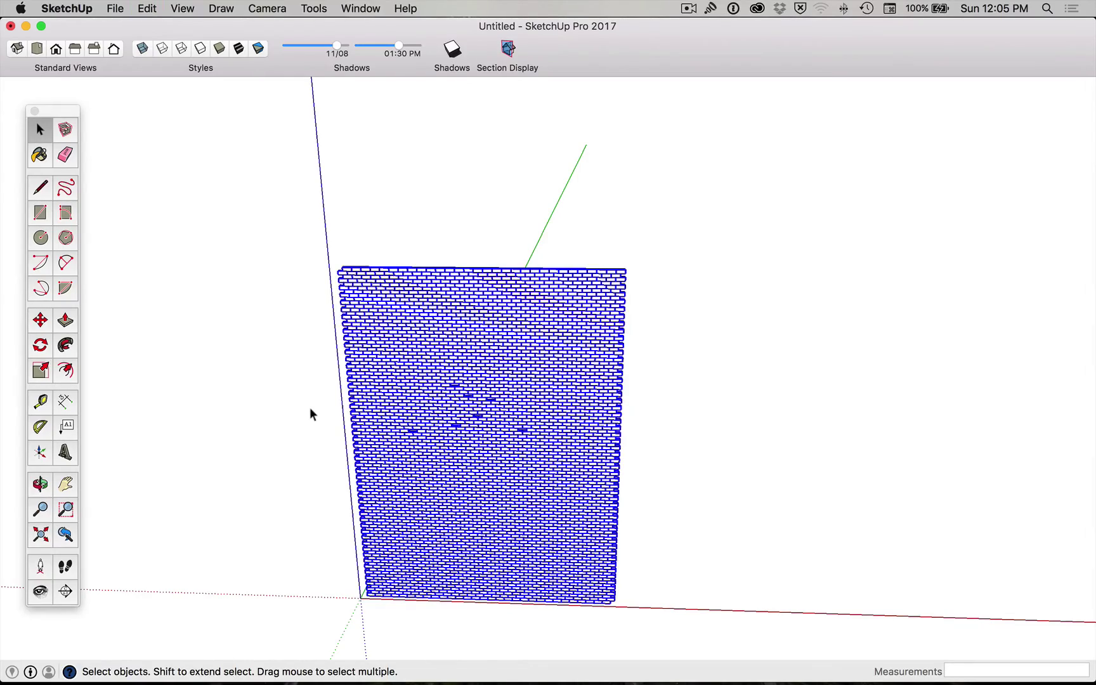
scroll(364, 601, up, 5)
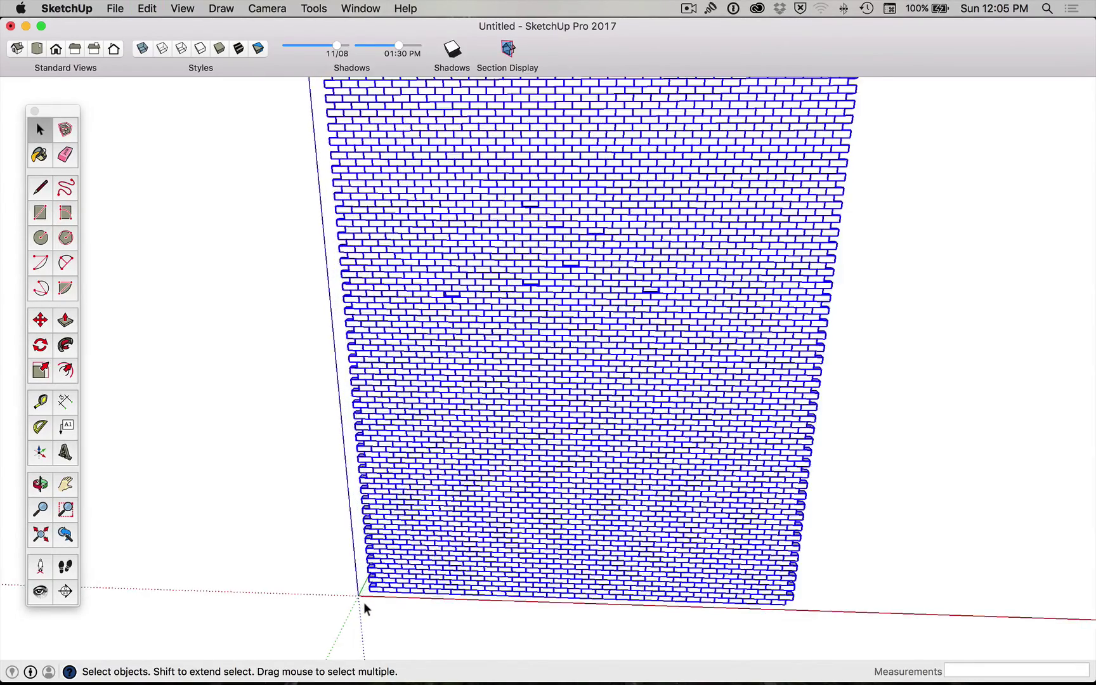
scroll(364, 603, up, 4)
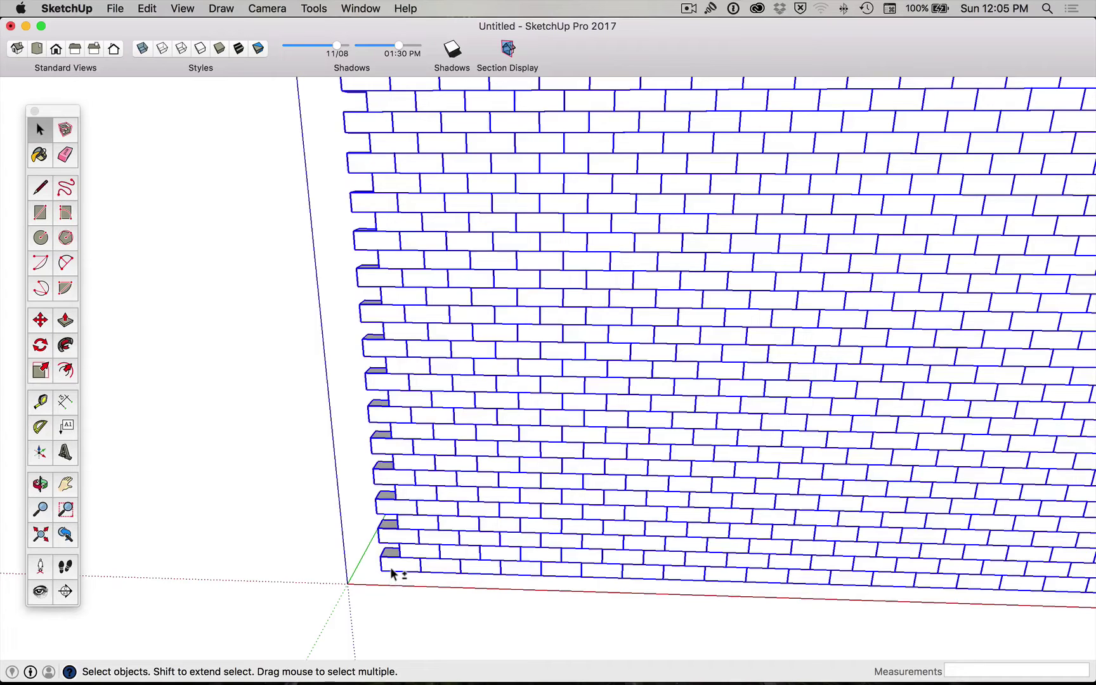
shift+click(391, 568)
shift+click(431, 525)
key(Delete)
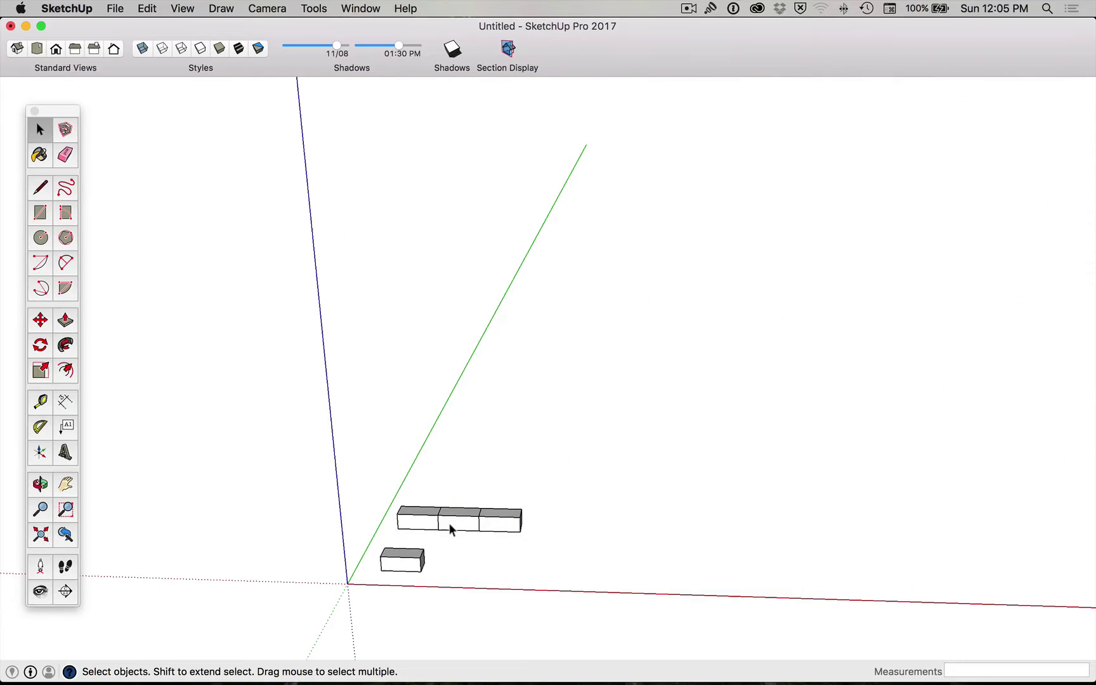
- Window-select the three remaining bricks in a row and delete them
click(438, 517)
drag(370, 471, 530, 539)
key(Delete)
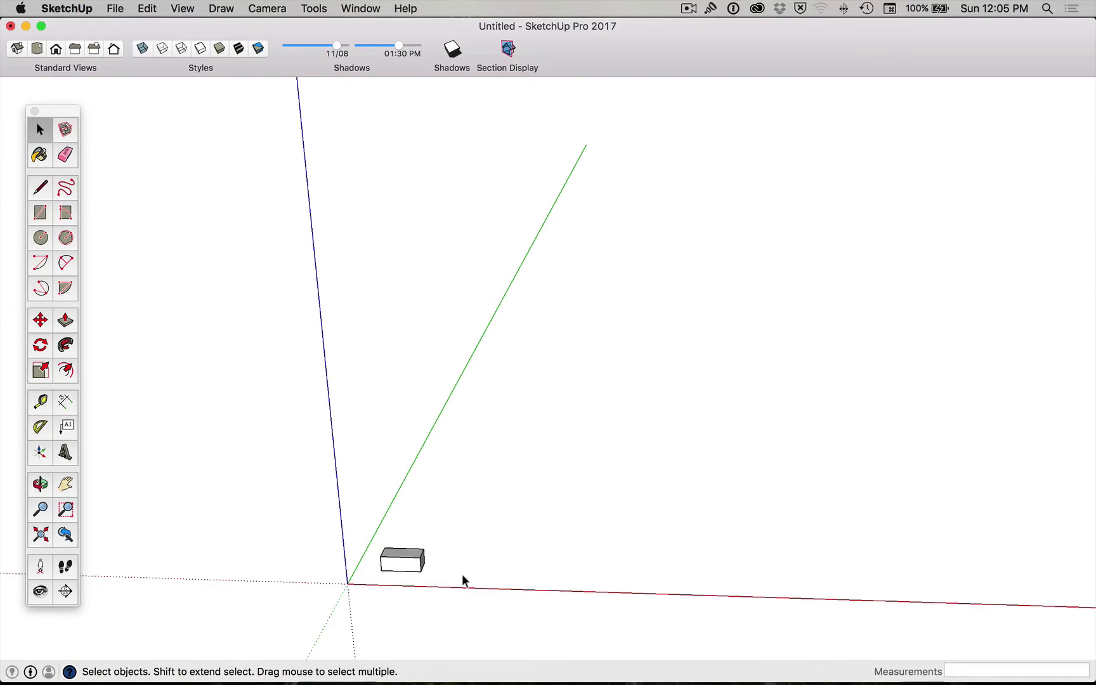
- Bring the remaining box into view and explode its group into loose geometry
scroll(433, 547, up, 8)
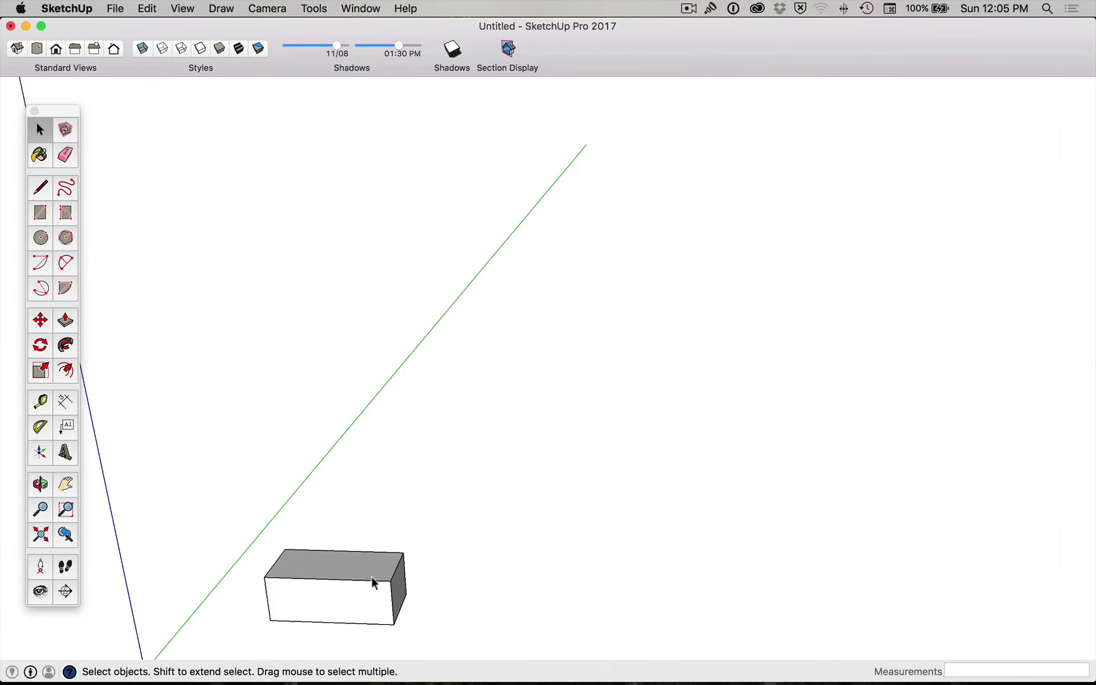
key(h)
drag(312, 596, 379, 538)
scroll(379, 538, up, 6)
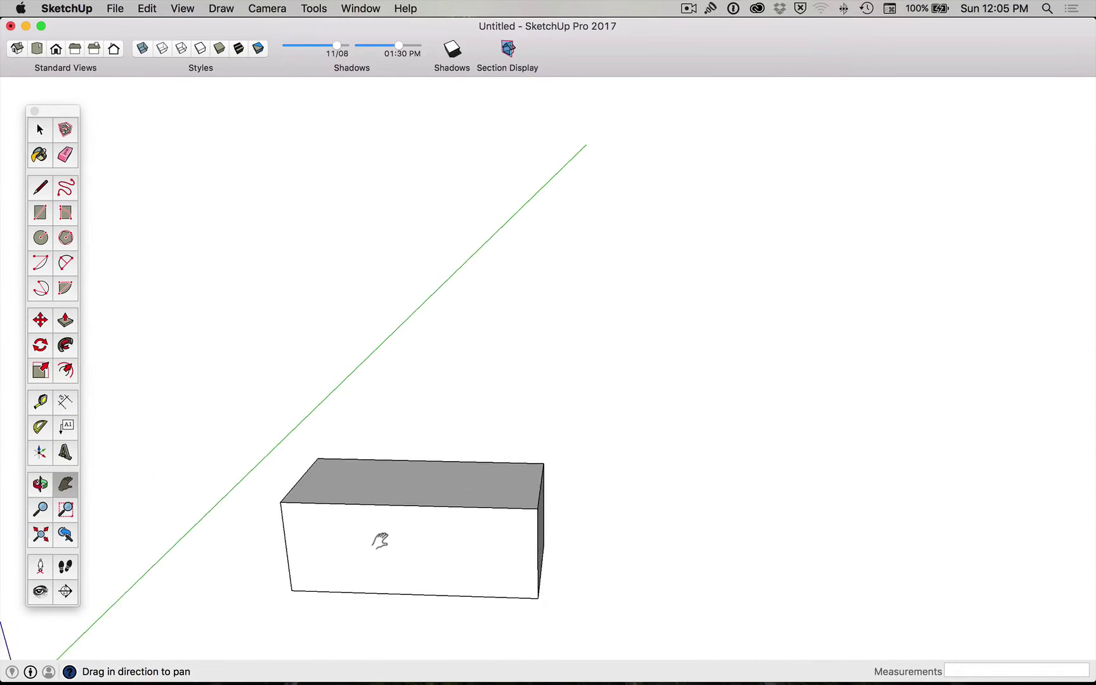
key(o)
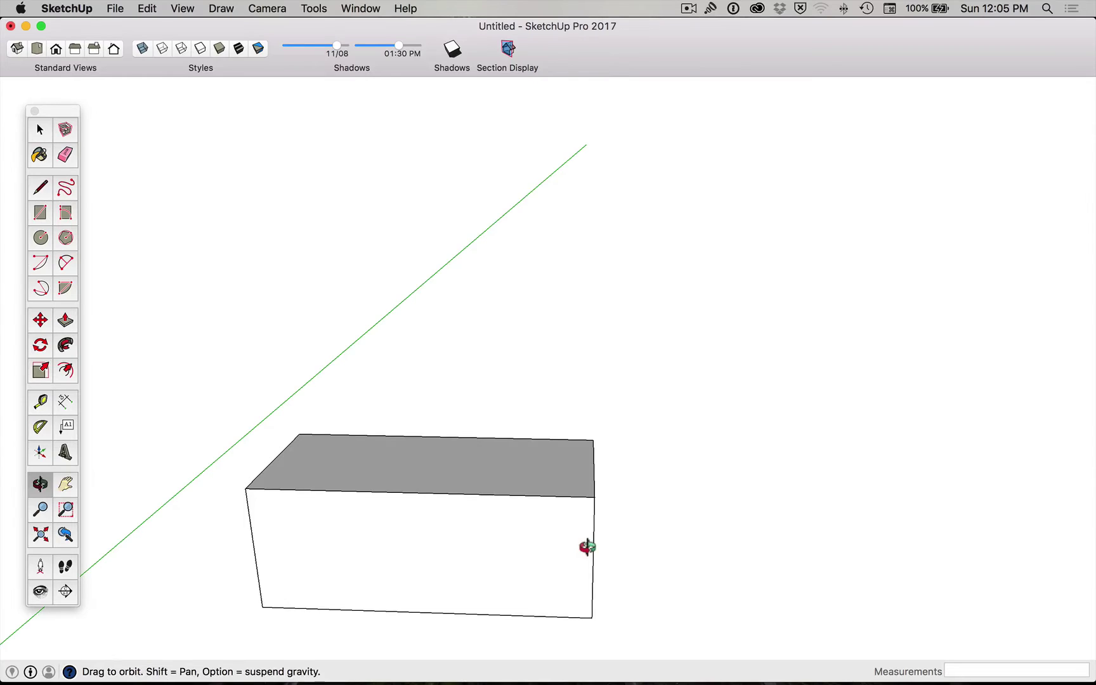
drag(584, 548, 481, 576)
key(space)
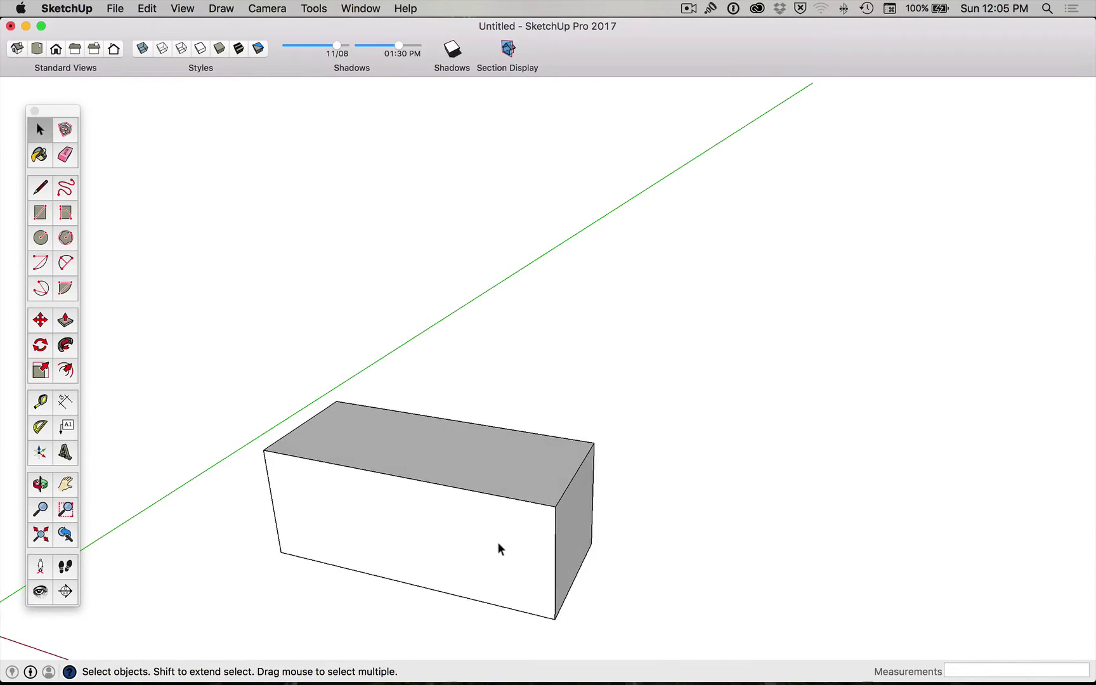
double_click(497, 542)
click(692, 502)
right_click(452, 452)
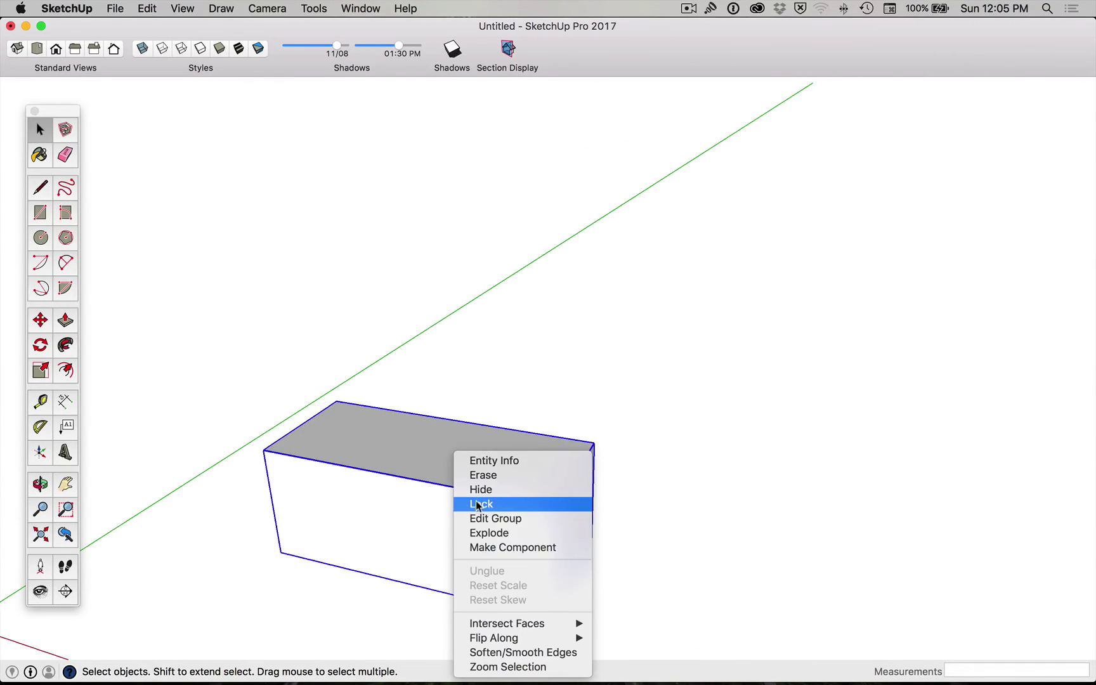
click(487, 533)
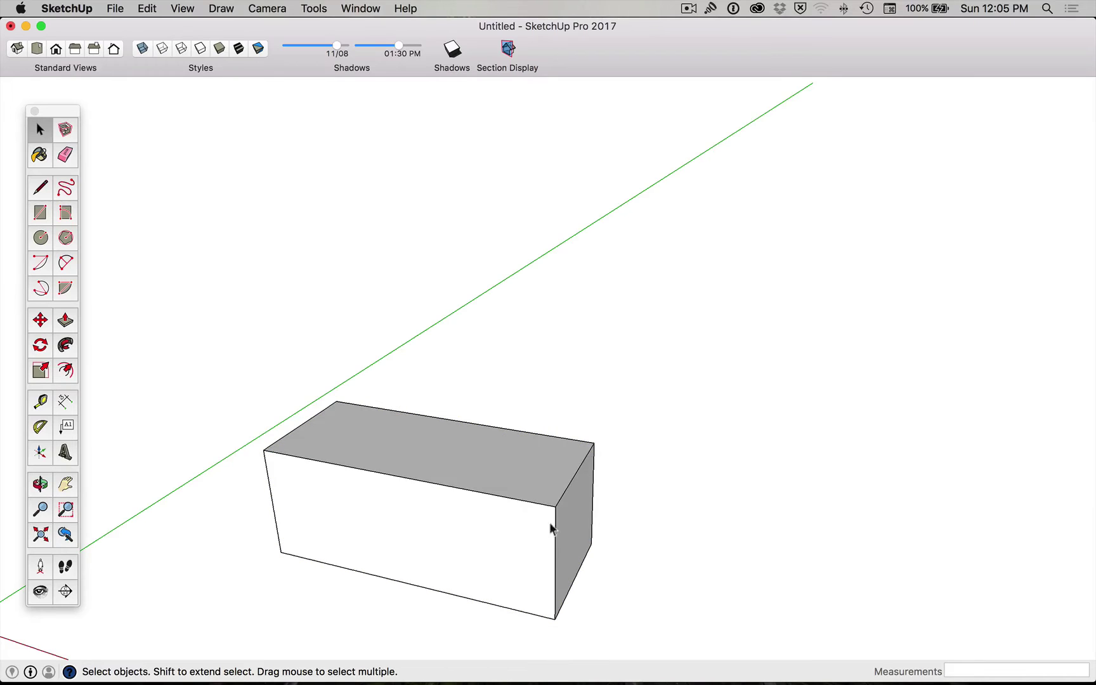
- Pick the front, top and right end faces to confirm each selects on its own
click(432, 568)
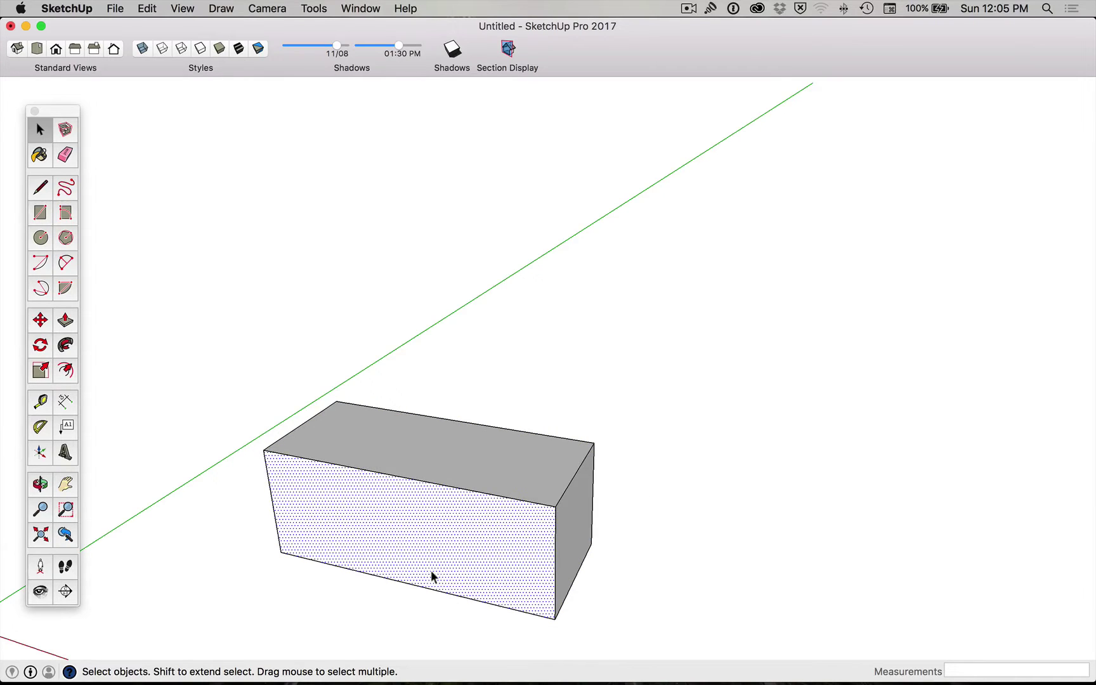
click(528, 476)
click(570, 524)
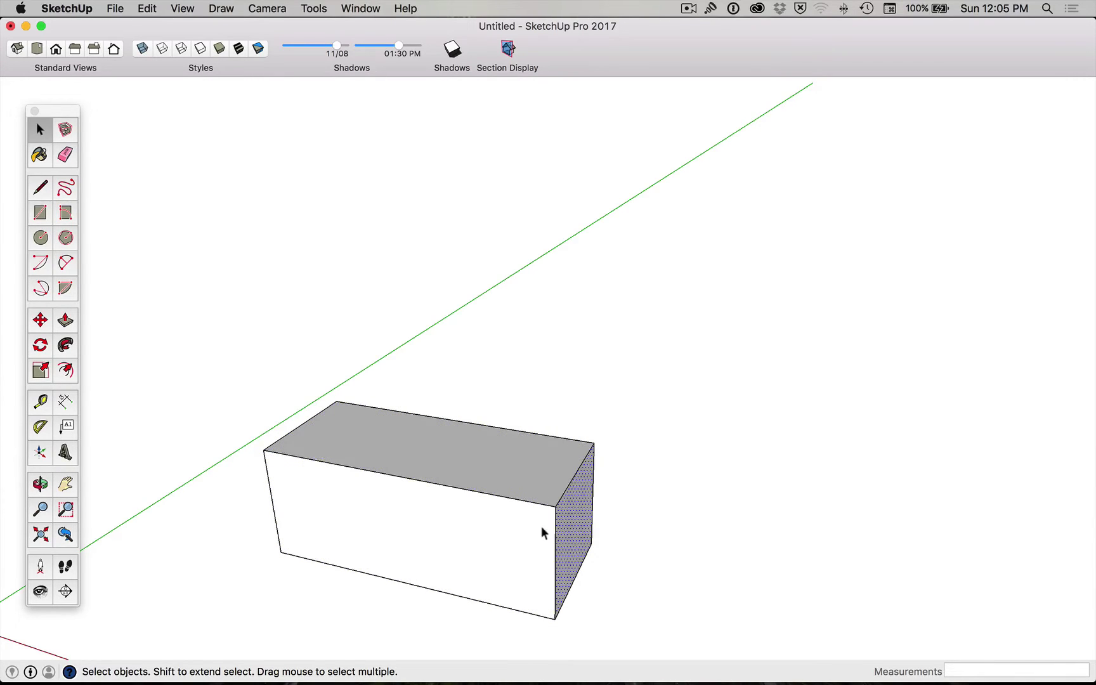
click(540, 526)
click(669, 469)
- Measure the box's front top edge (about 234mm), then start measuring from its right corner
key(t)
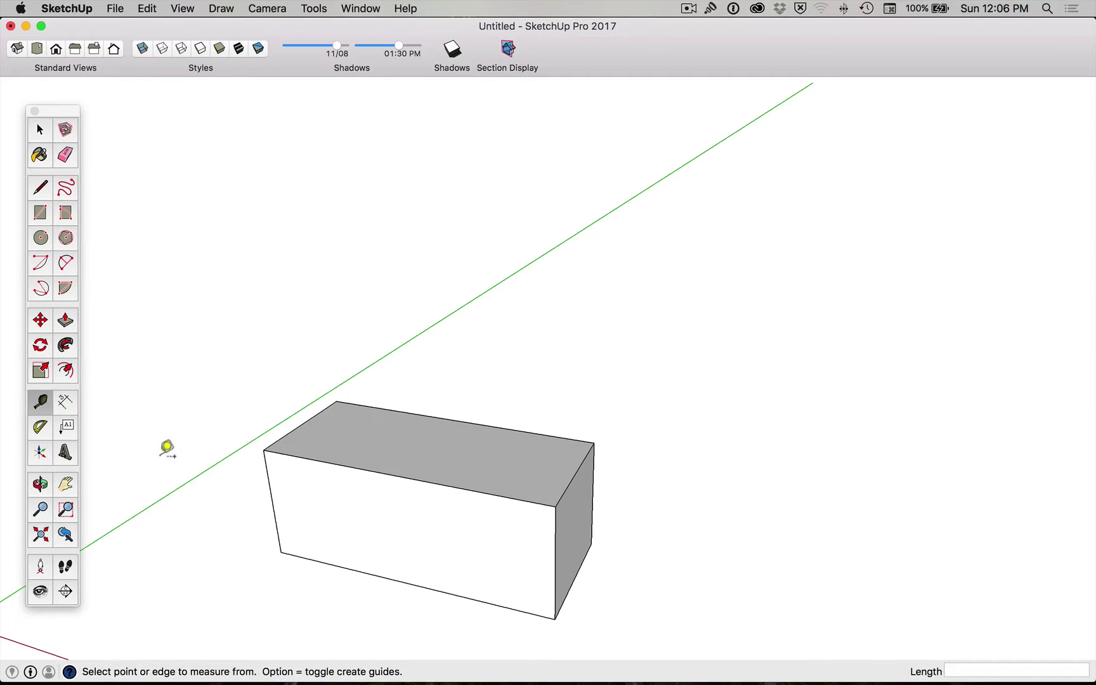
click(33, 130)
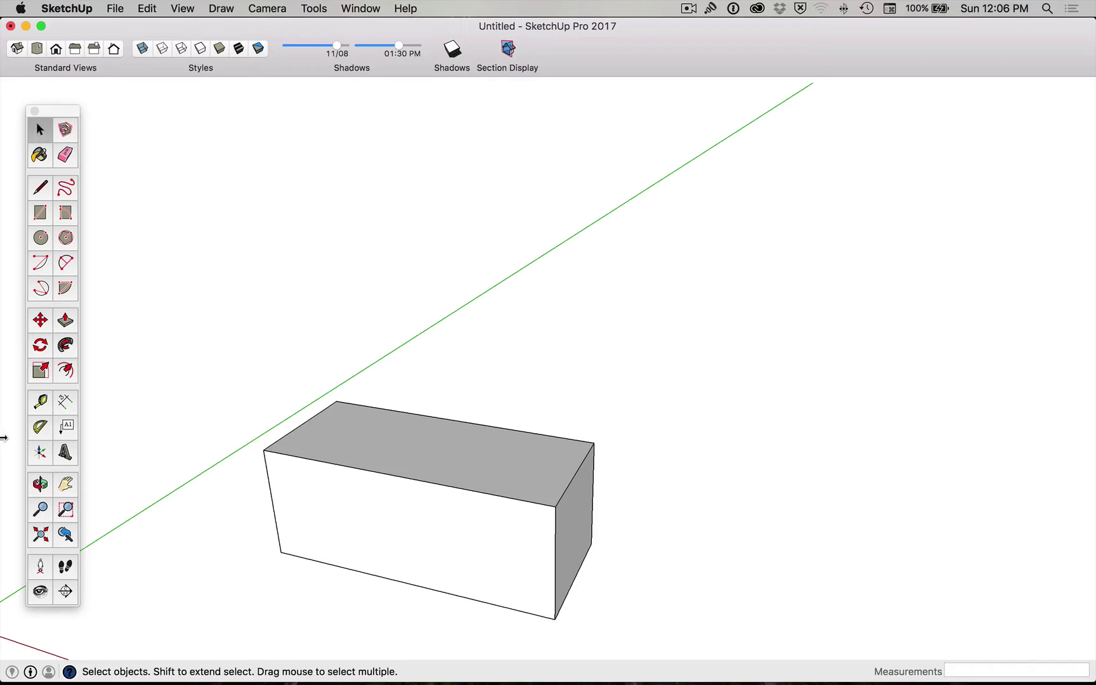
click(42, 403)
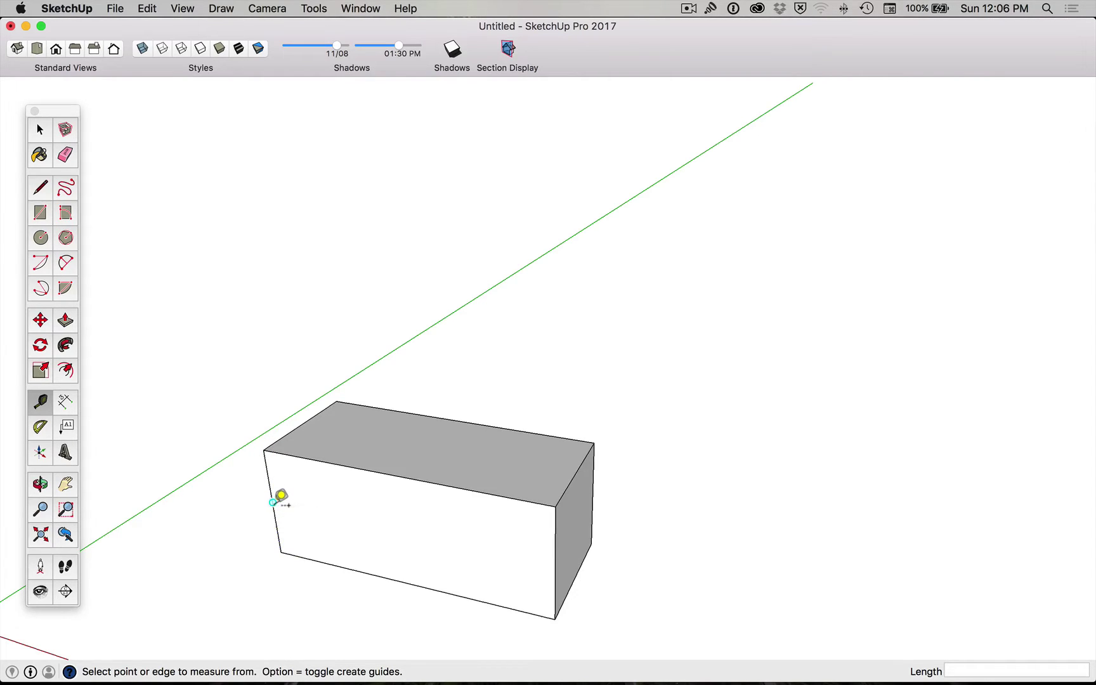
click(264, 450)
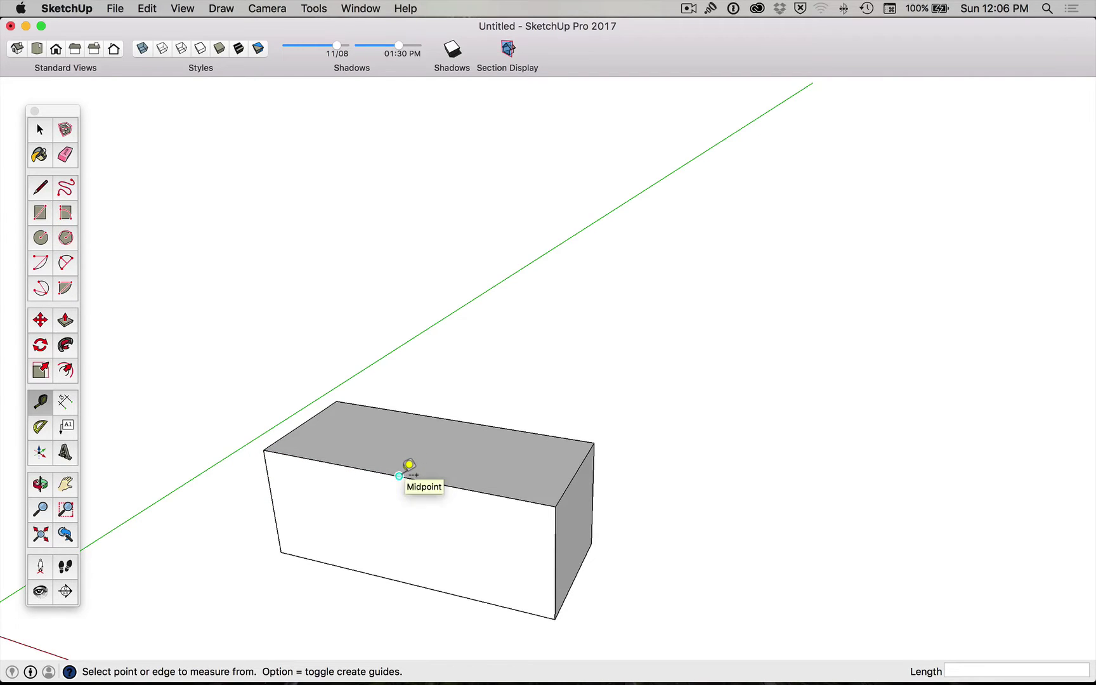
click(302, 424)
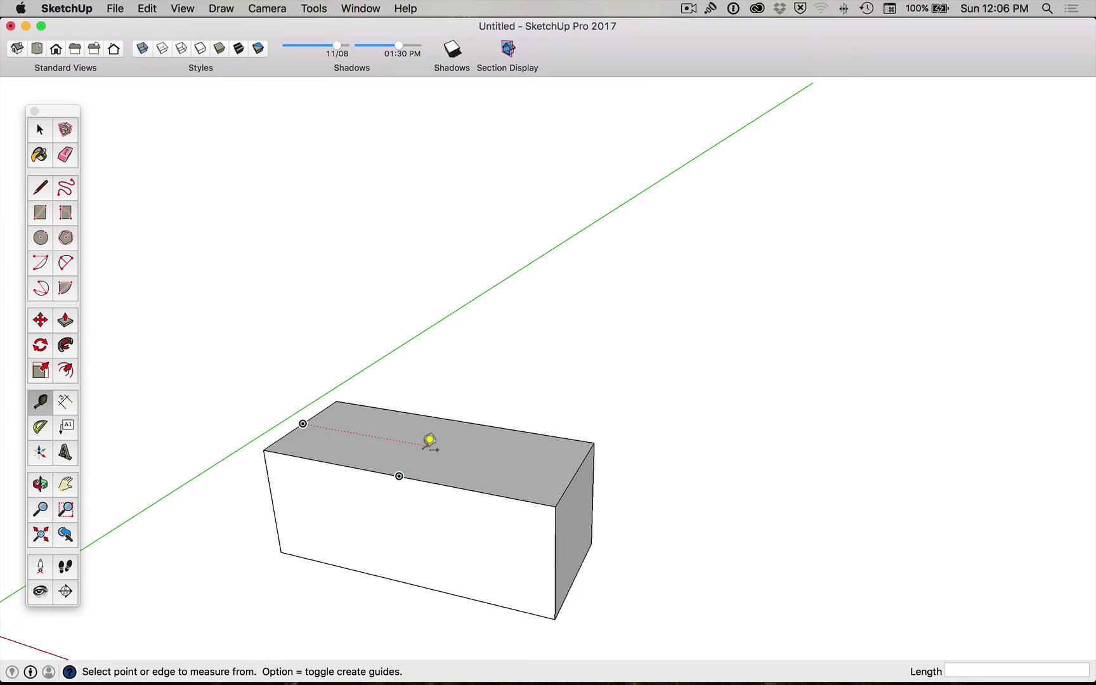
key(Escape)
click(555, 506)
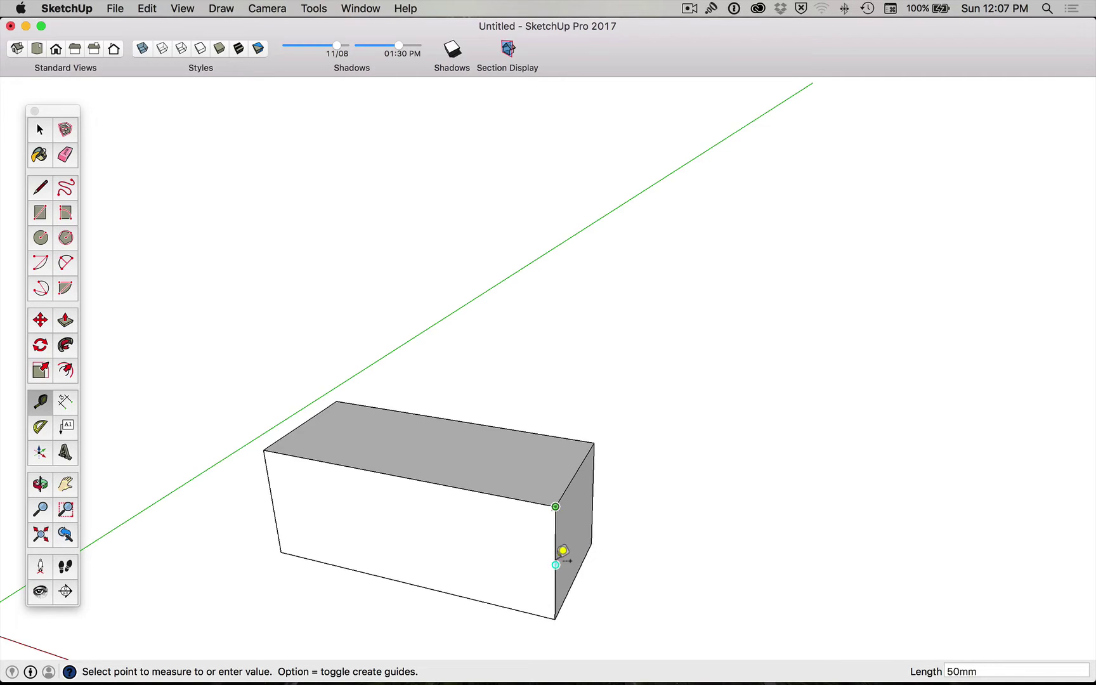
- Mark 50mm down the right end, then add guides 25mm in from the bottom, right and top edges
text(50)
key(Return)
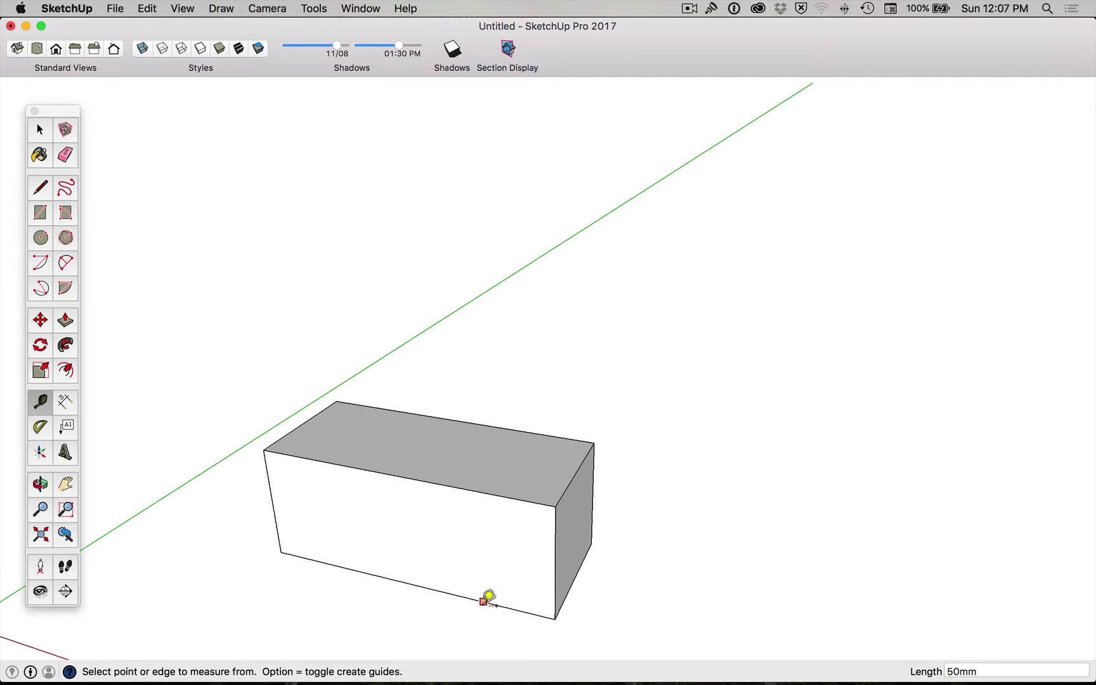
click(491, 601)
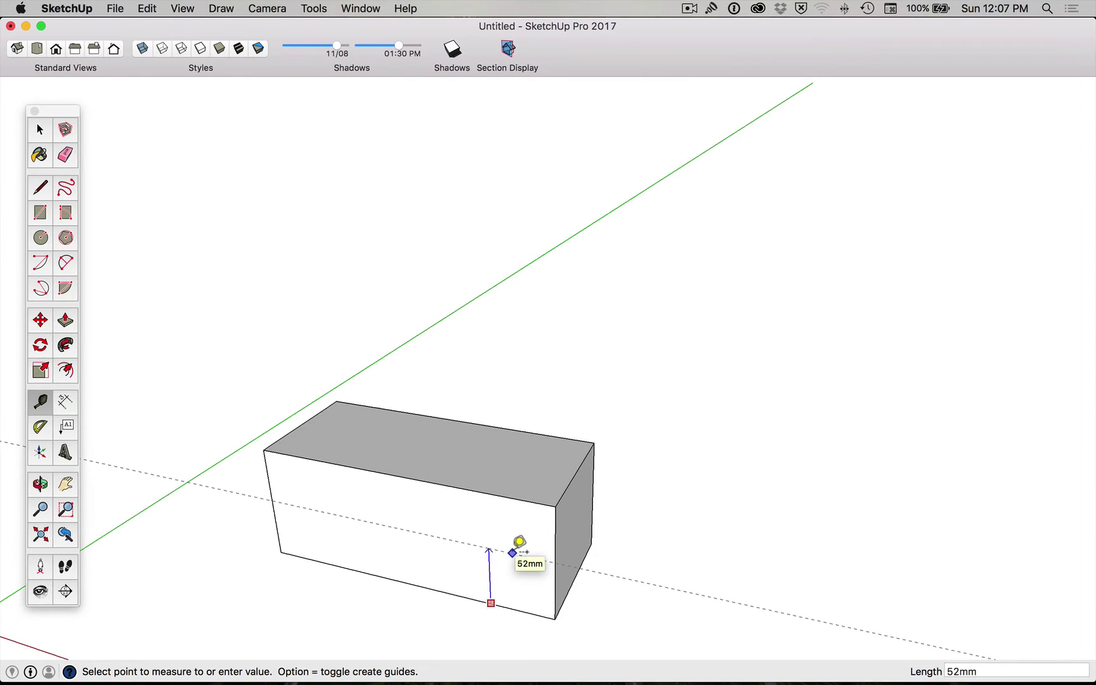
text(25)
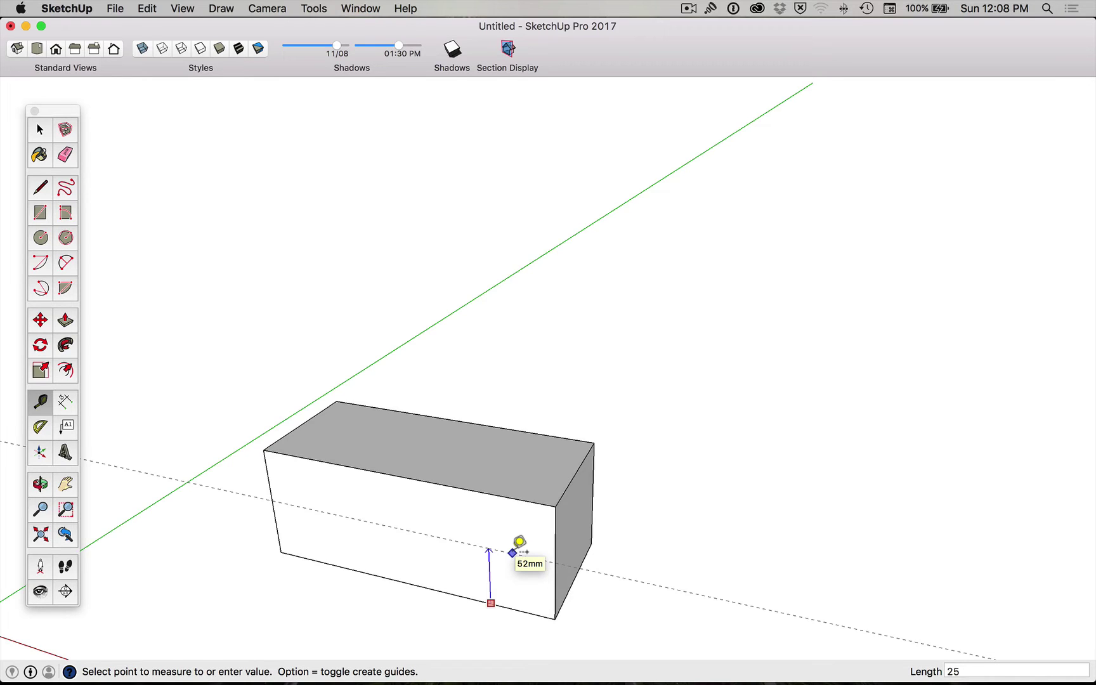
key(Return)
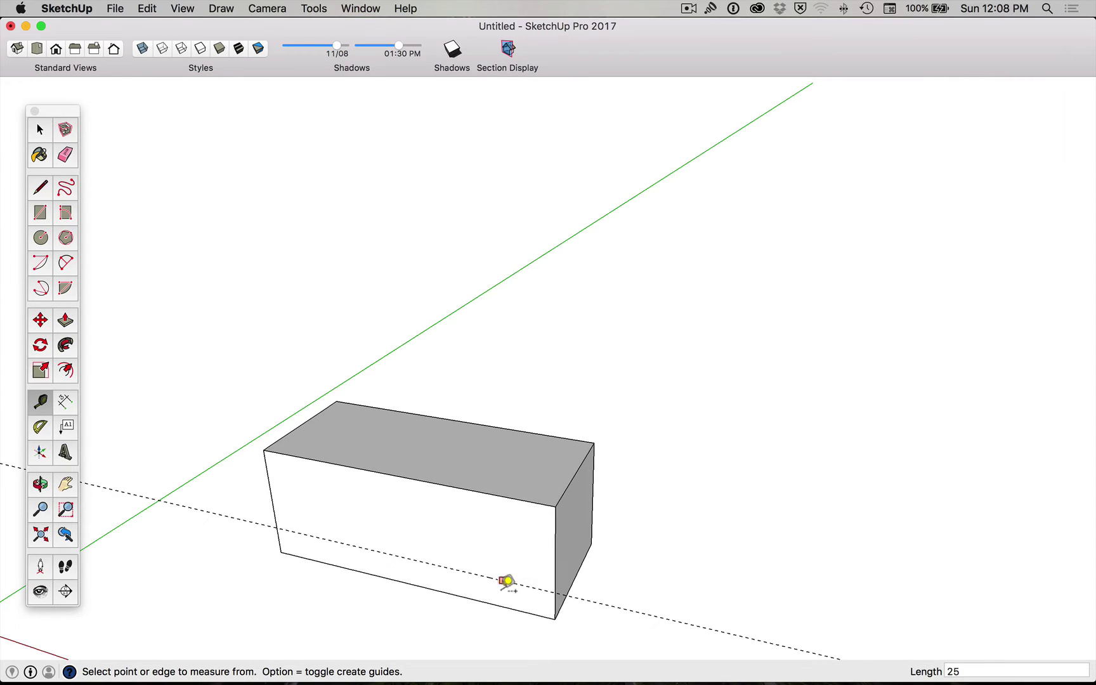
click(556, 547)
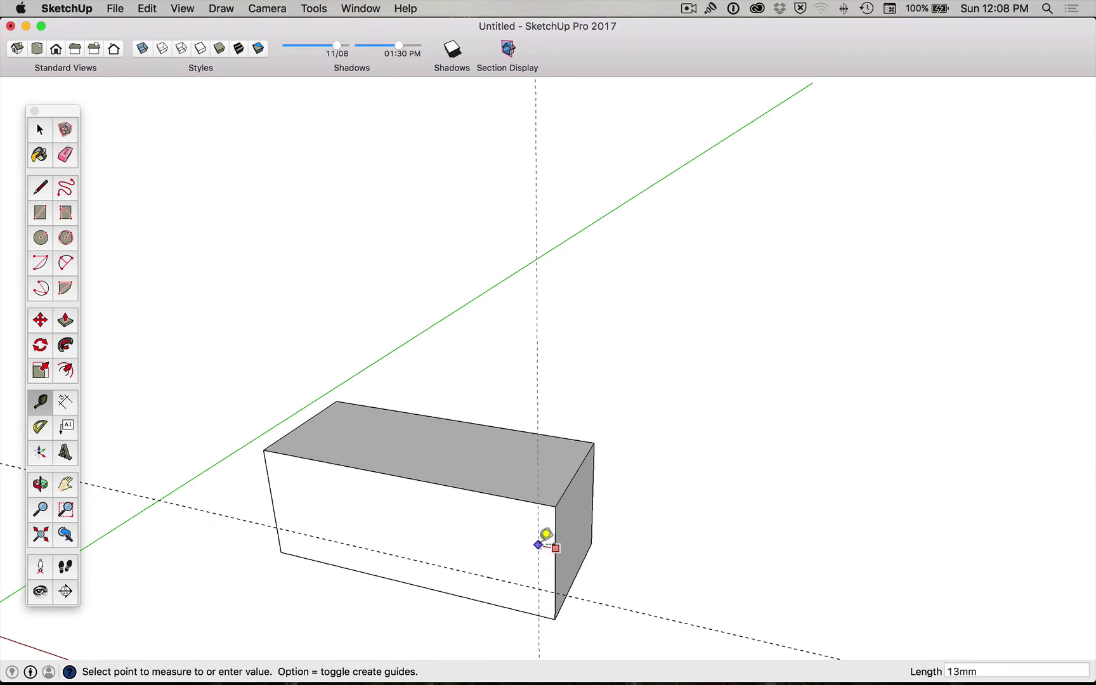
text(25)
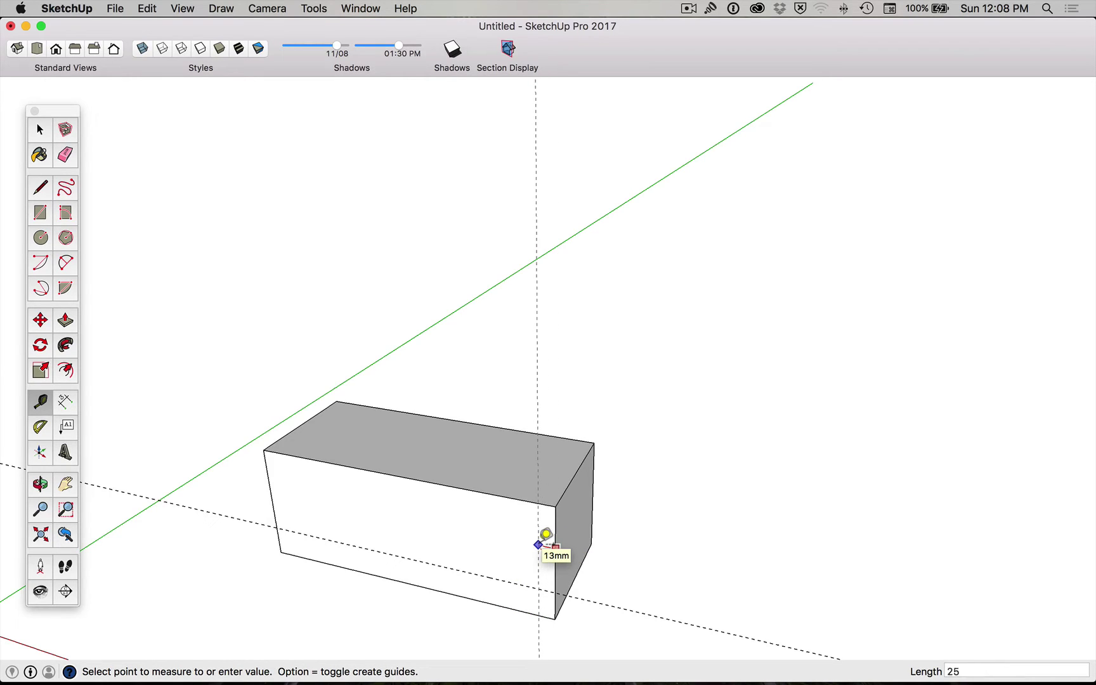
key(Return)
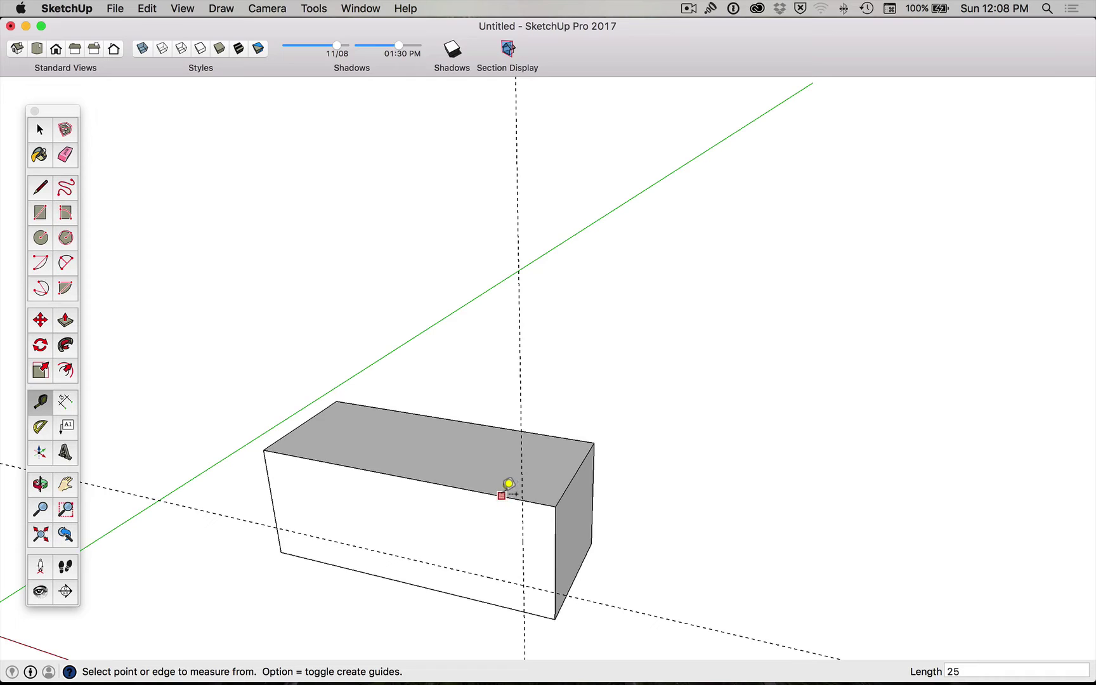
click(508, 491)
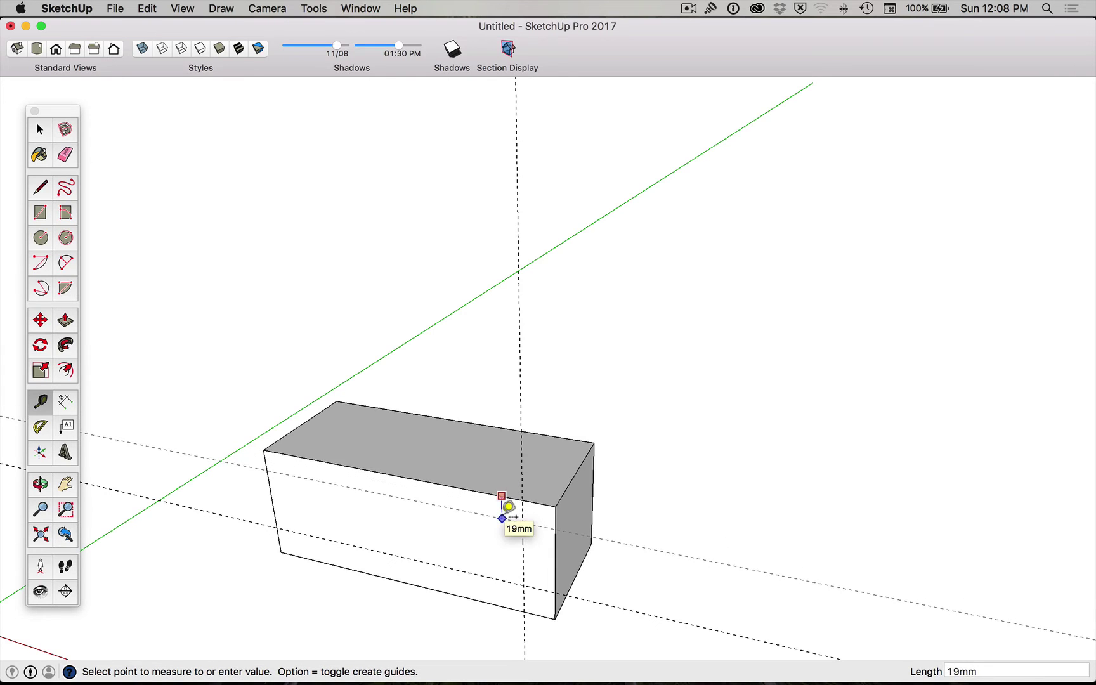
text(25)
key(Return)
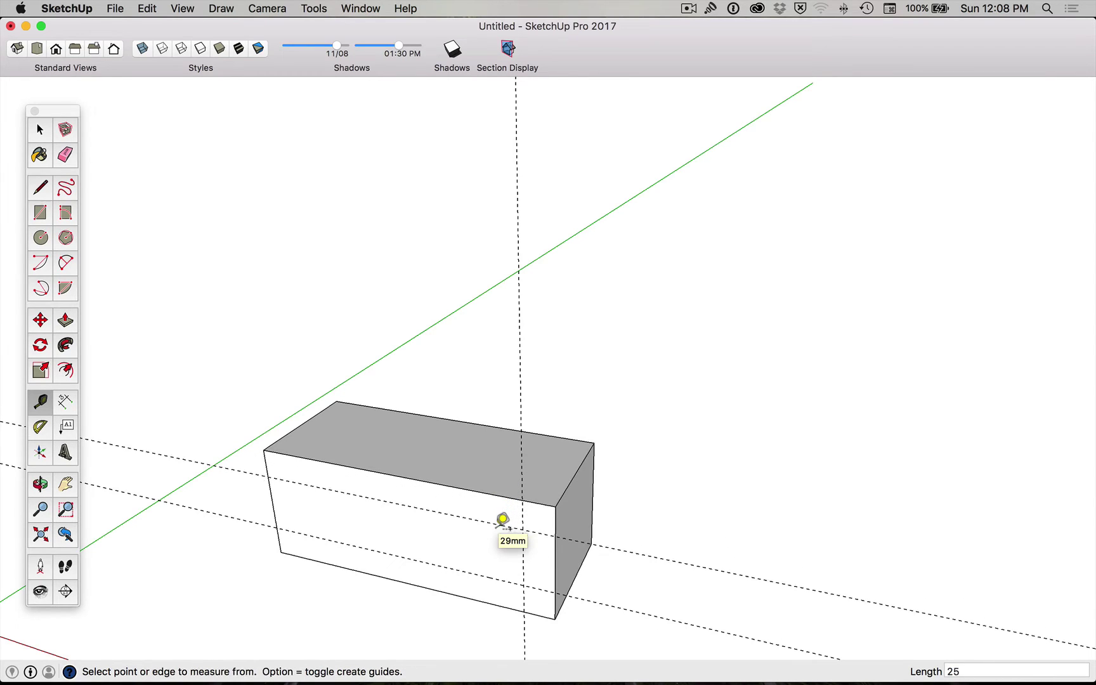
- Add a guide about 28mm from the left edge and take 100mm and 69mm measurements across the front
click(273, 502)
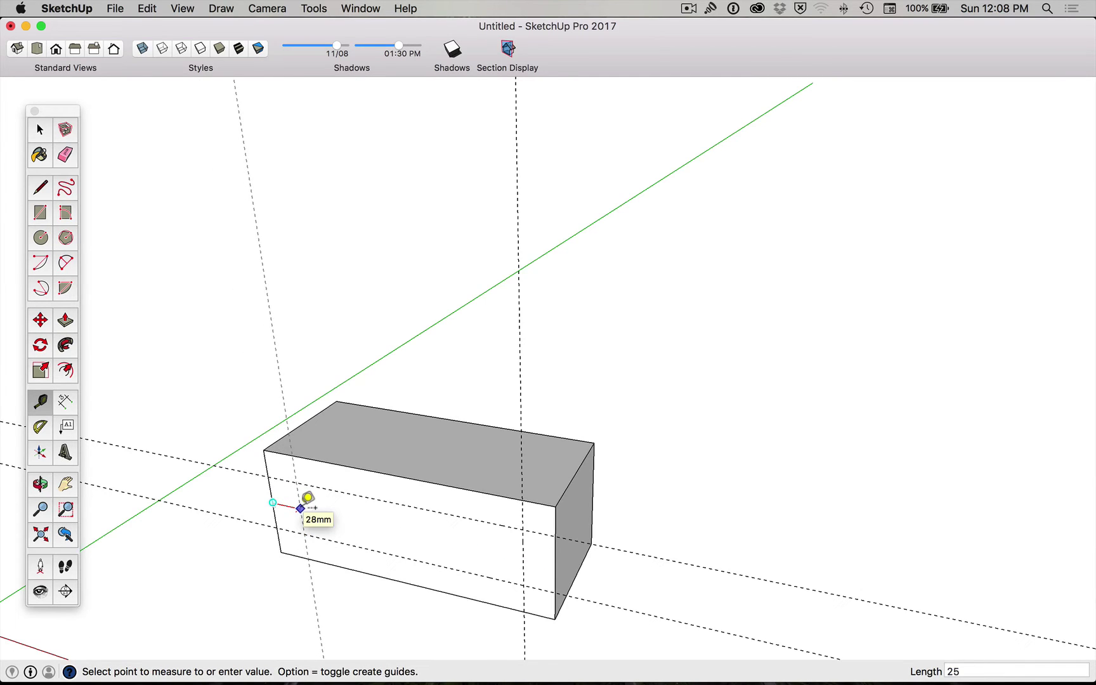
click(302, 506)
click(274, 501)
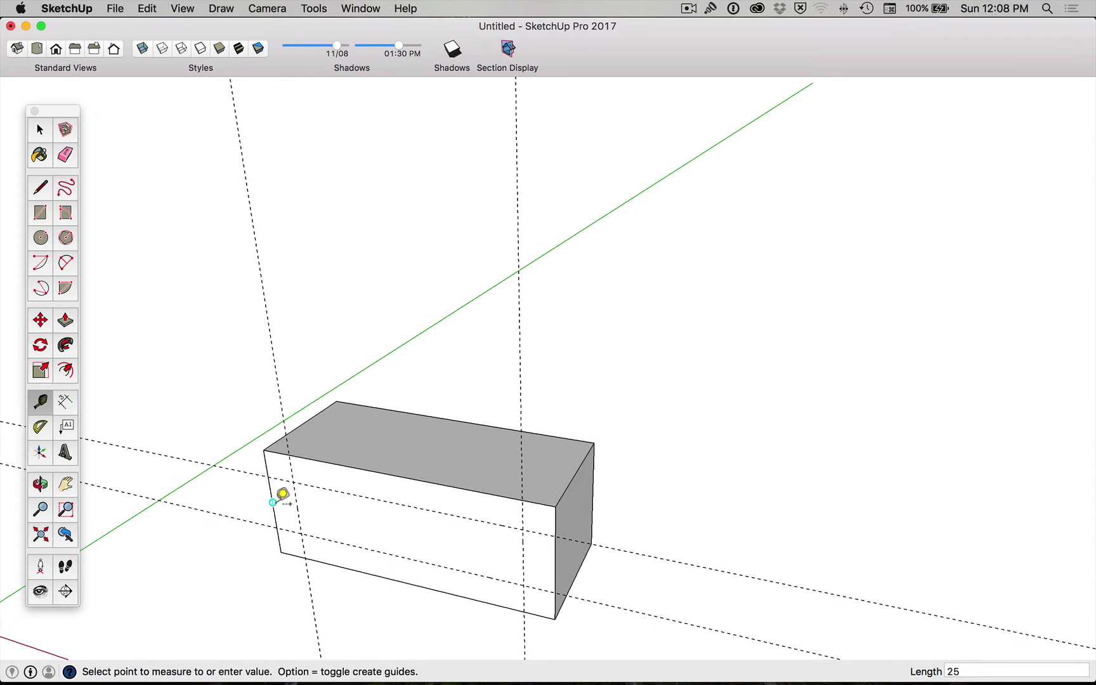
click(375, 514)
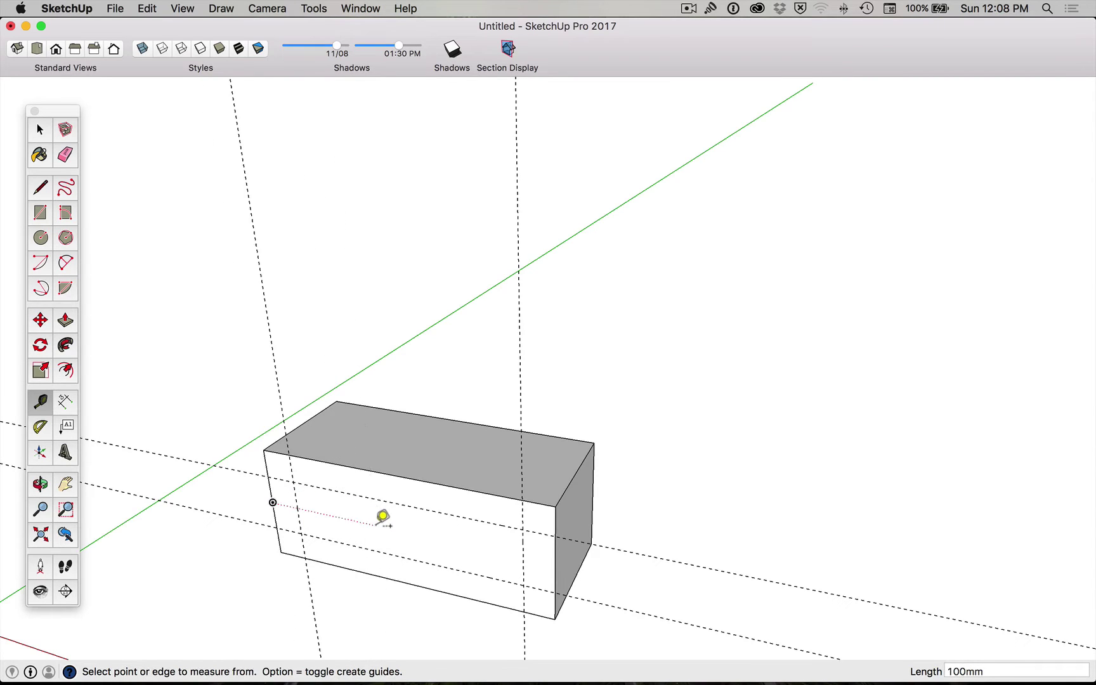
click(264, 450)
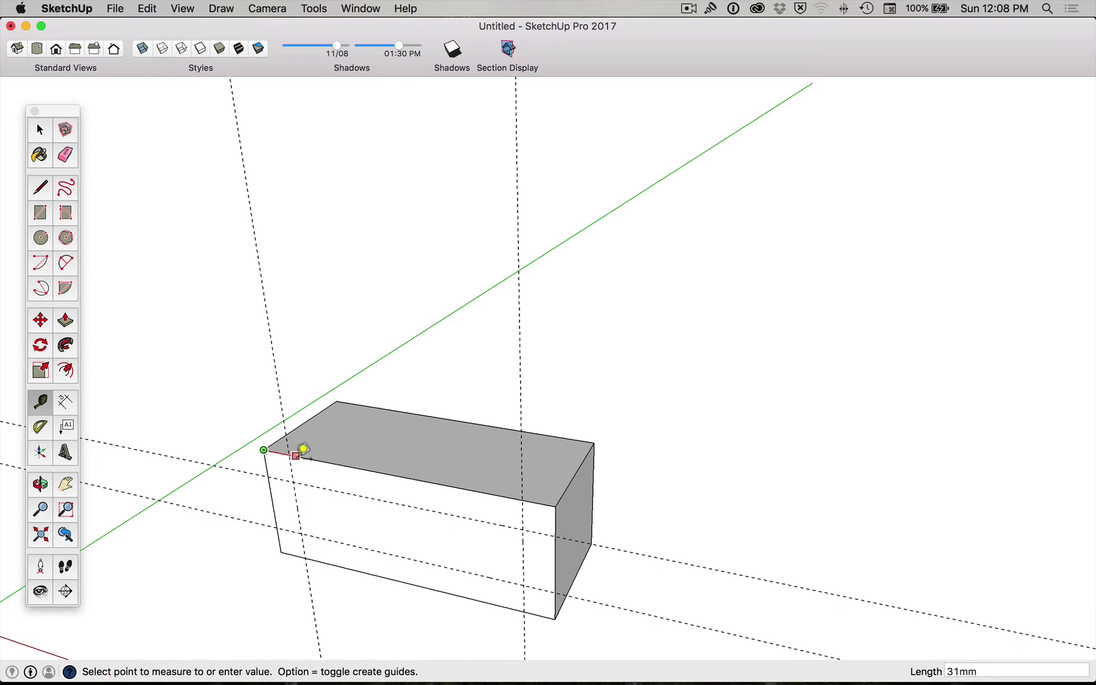
click(334, 463)
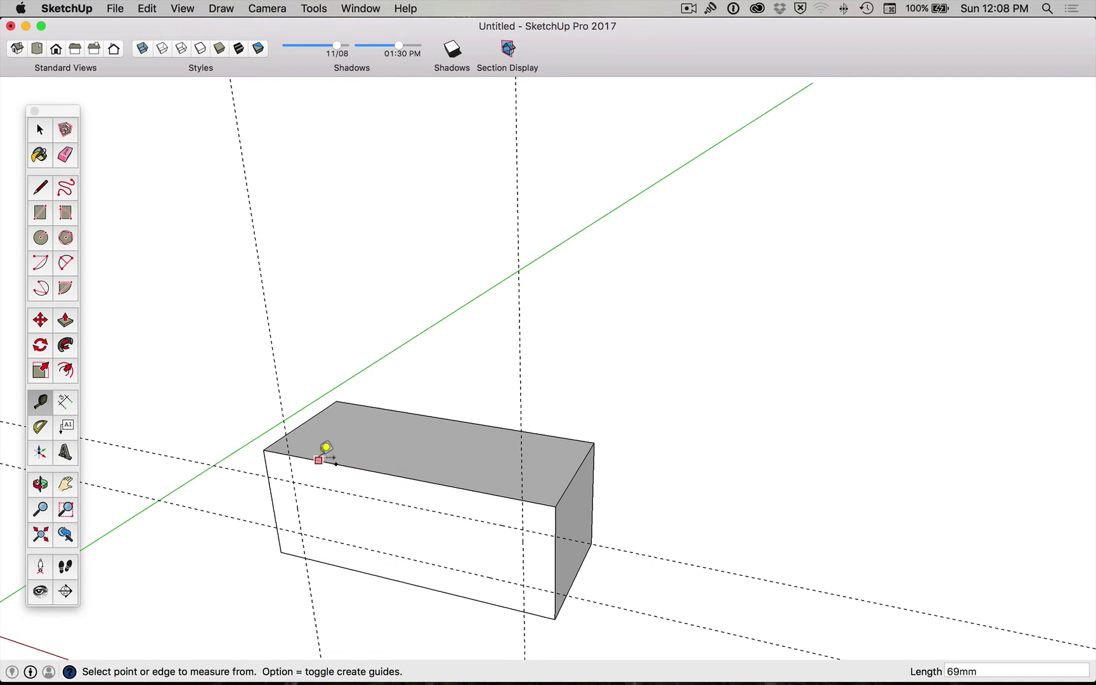
scroll(320, 456, up, 5)
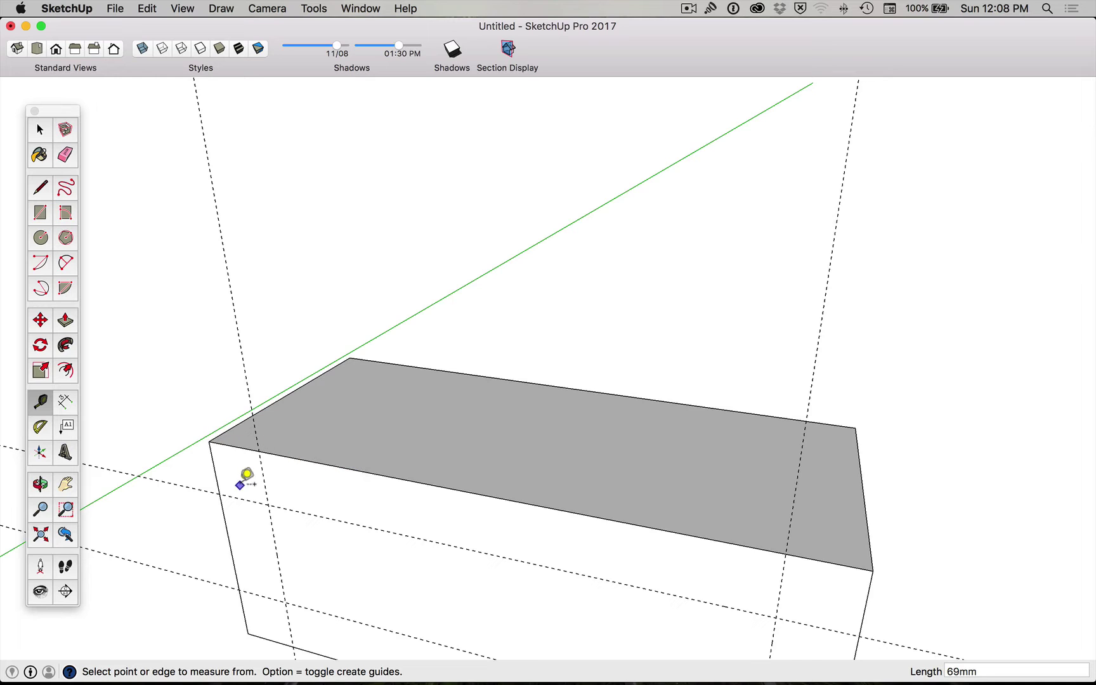
scroll(246, 475, down, 3)
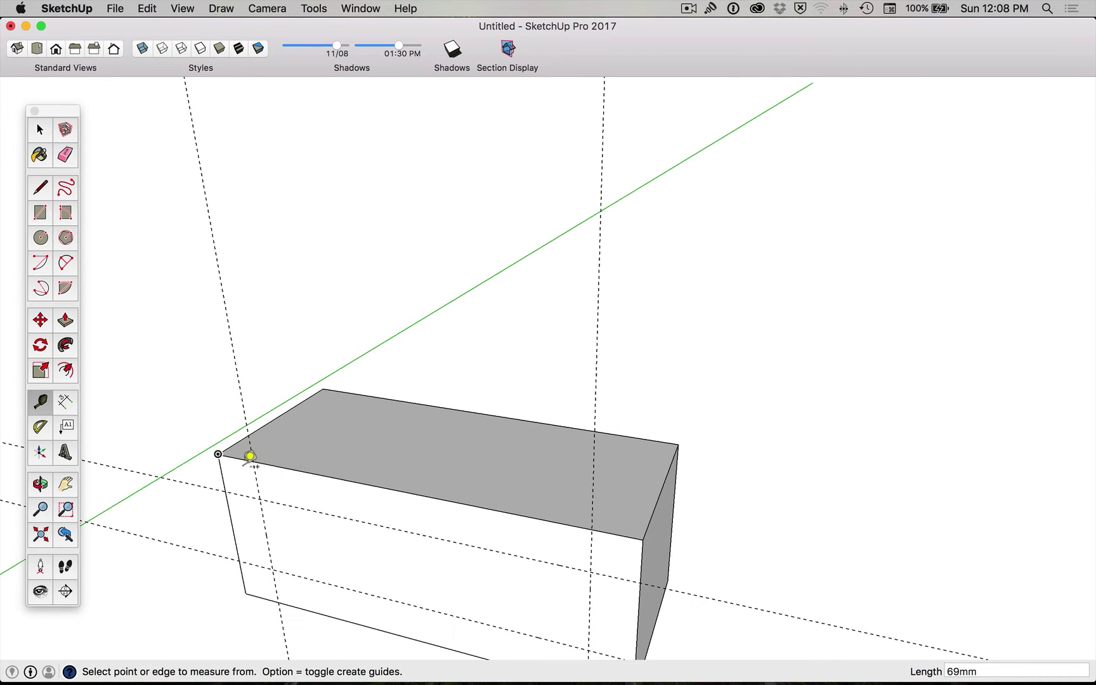
click(233, 448)
click(298, 470)
key(space)
scroll(355, 574, down, 3)
key(h)
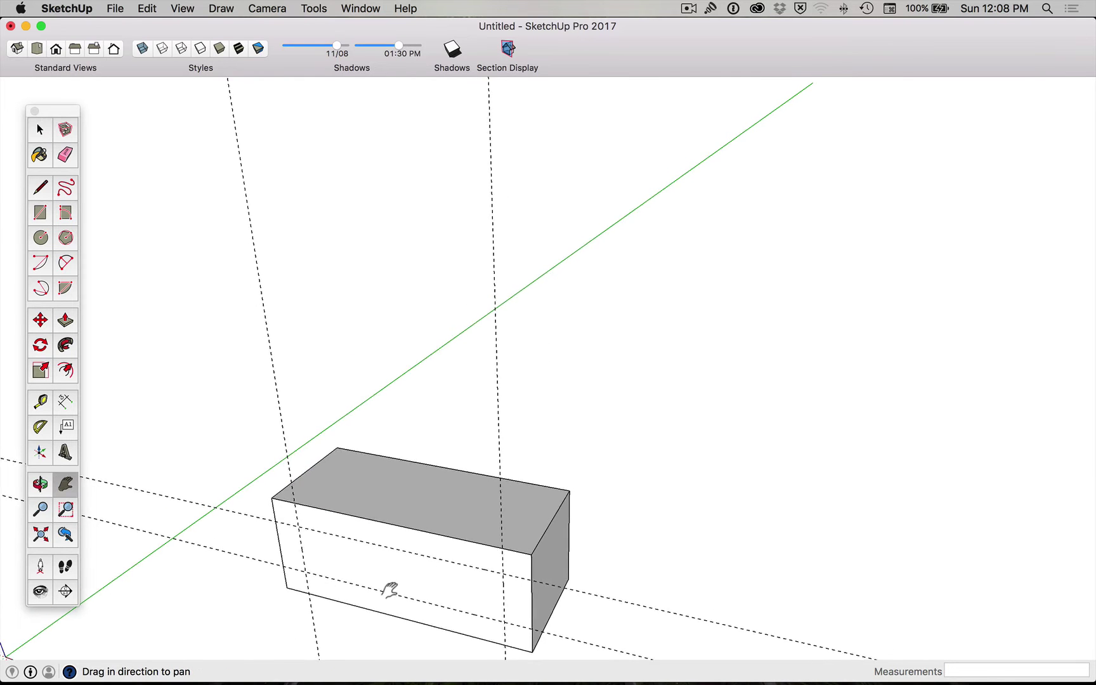
drag(386, 589, 401, 485)
key(space)
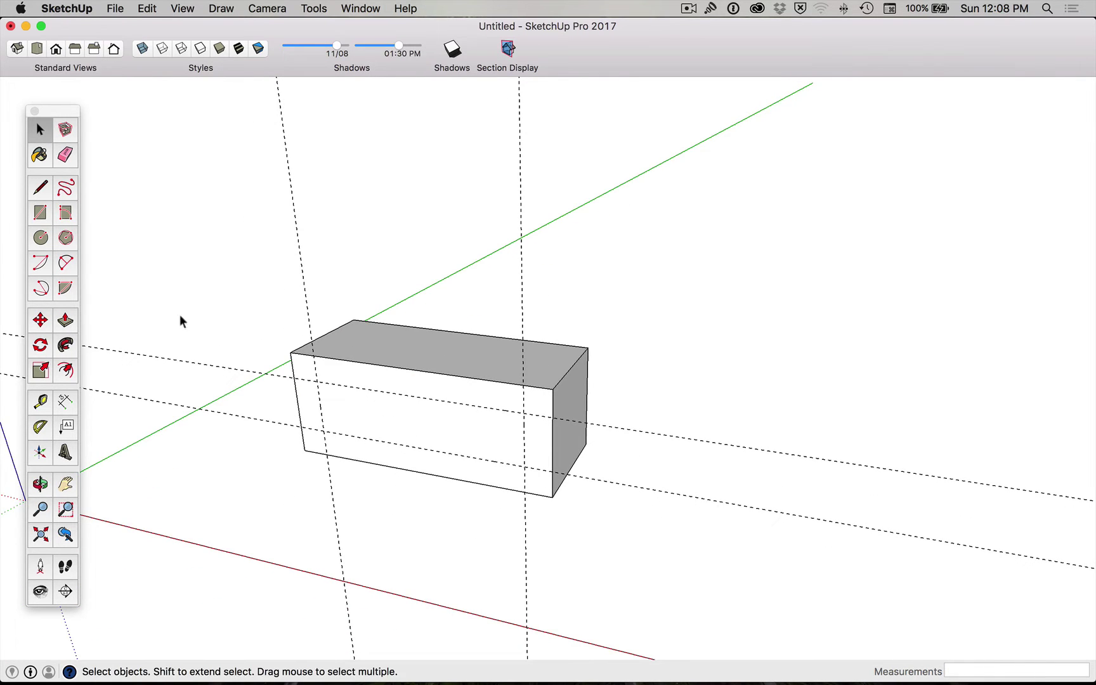
- Draw a 200 × 50 mm rectangle on the front face between the guide intersections
click(40, 213)
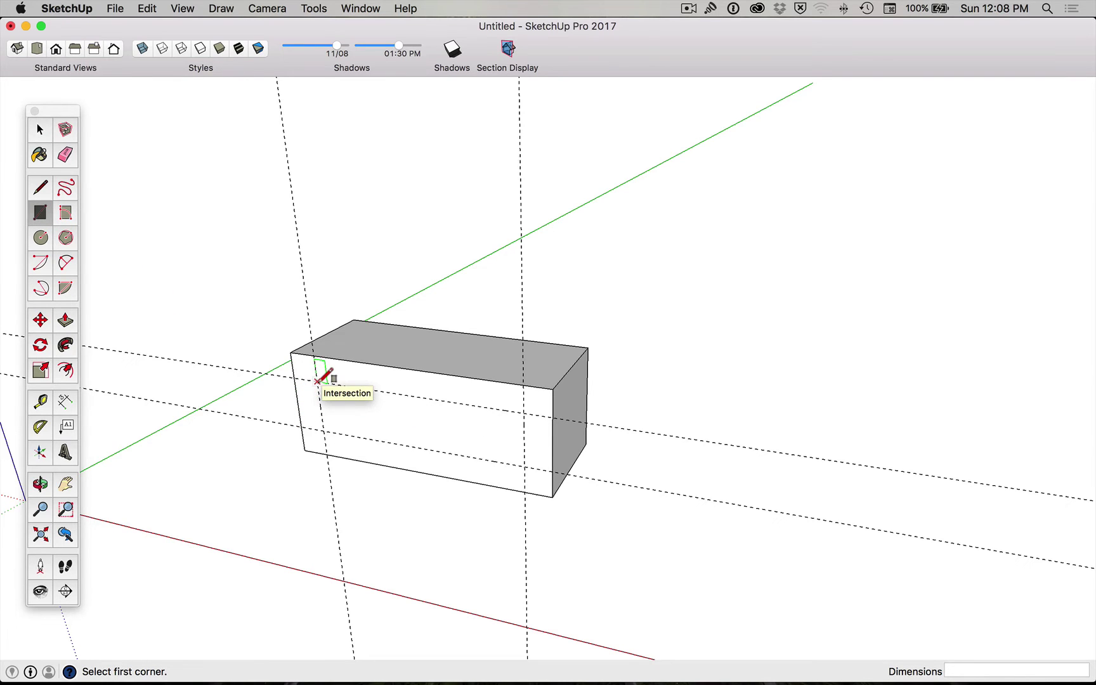
scroll(317, 380, up, 3)
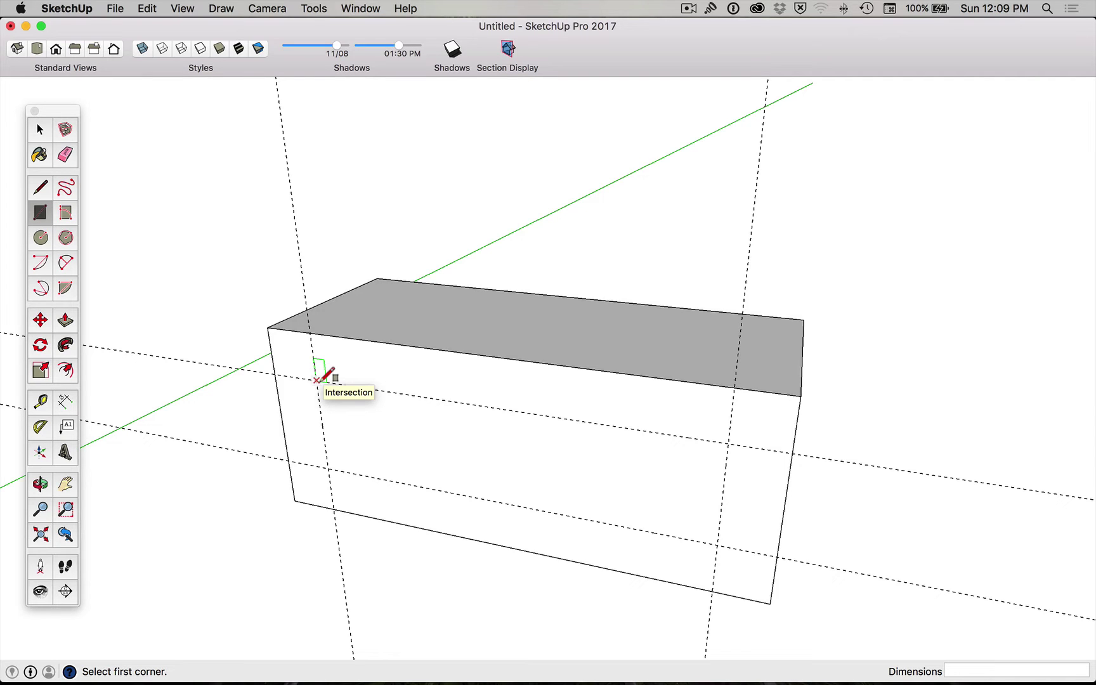
click(317, 380)
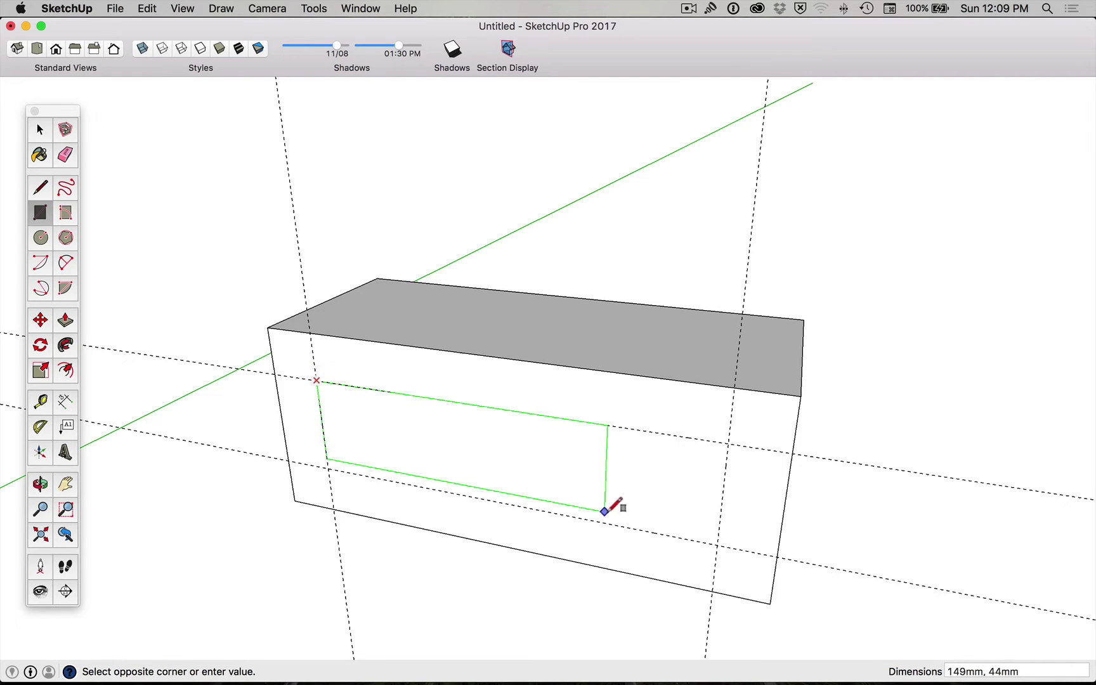
click(717, 544)
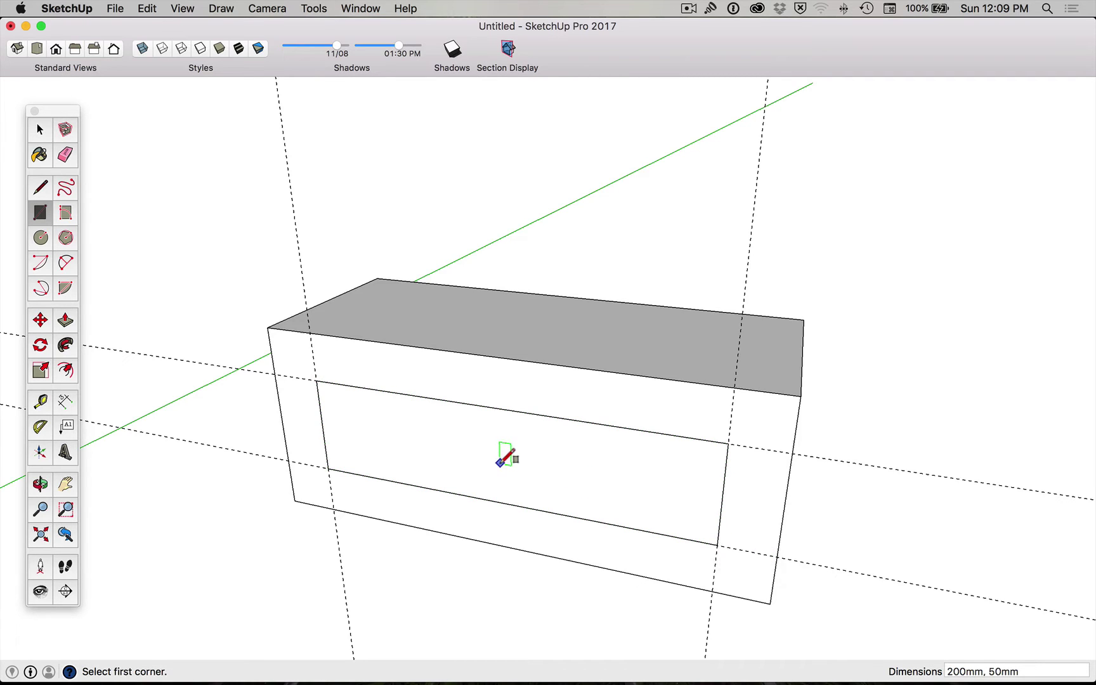
key(space)
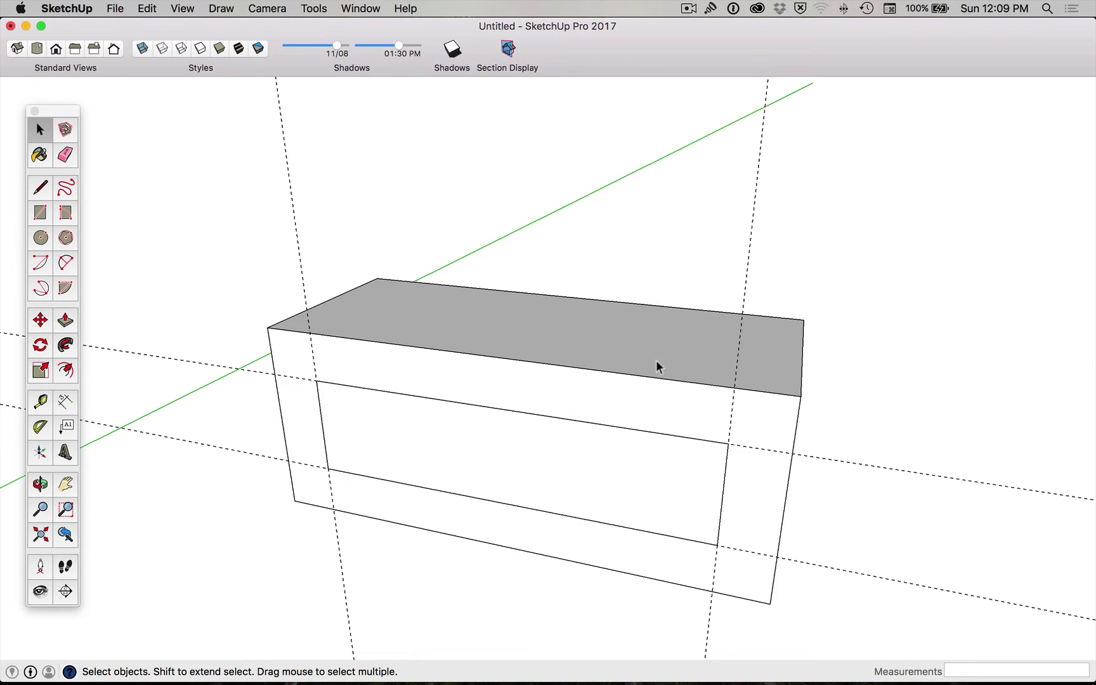
click(625, 491)
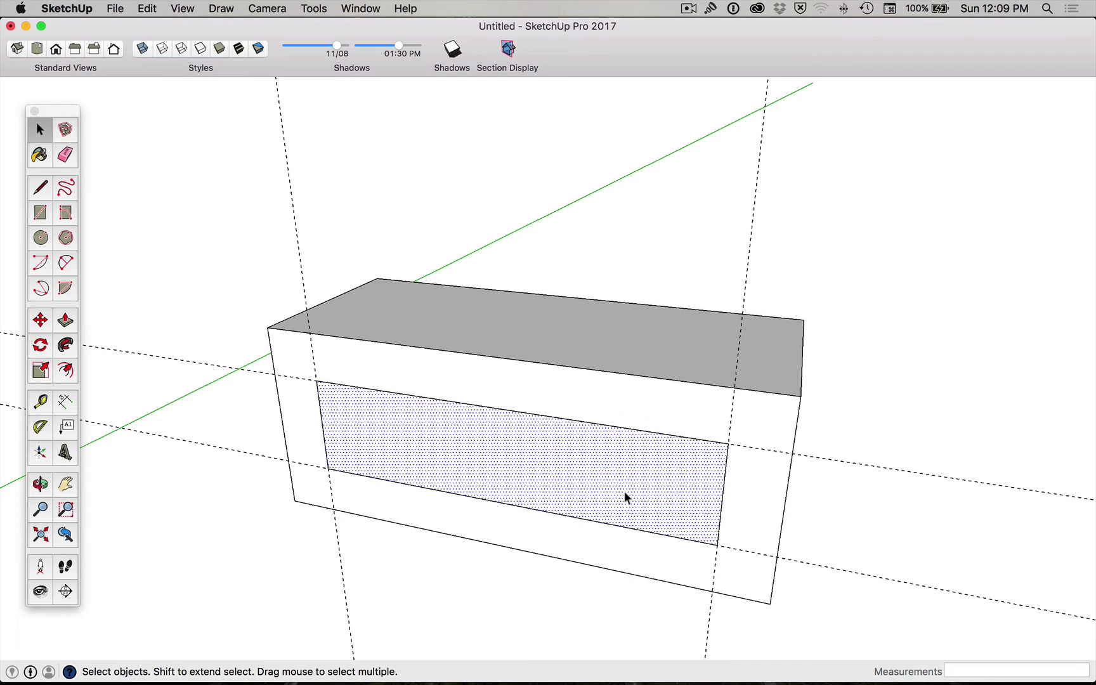
click(845, 495)
click(678, 463)
key(Delete)
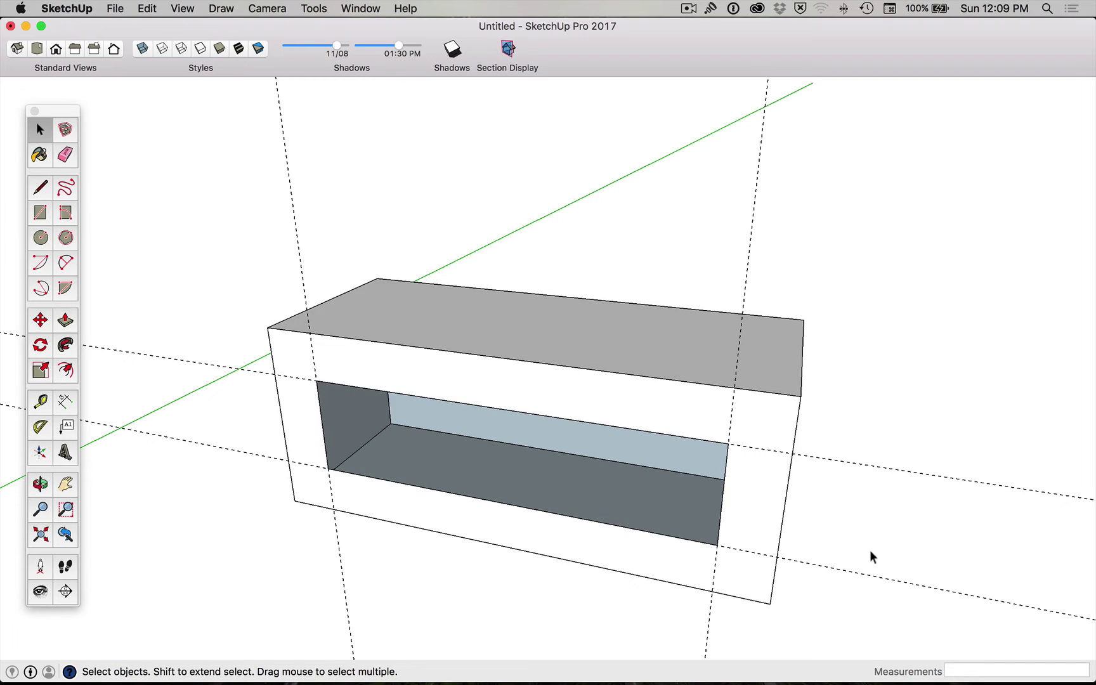
key(o)
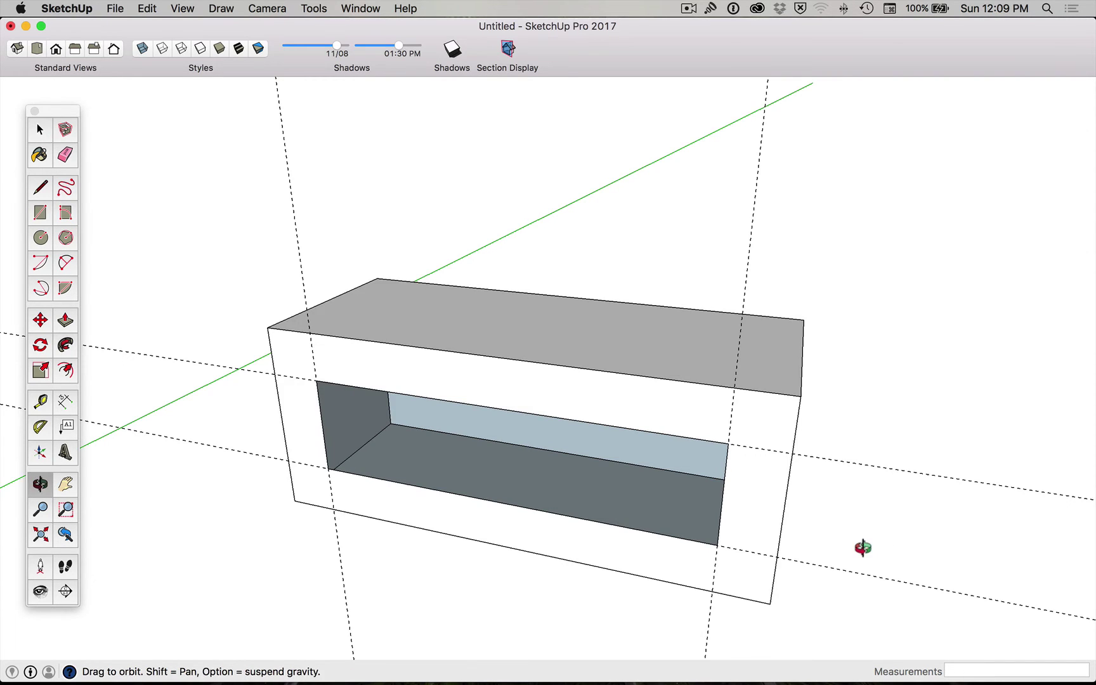
drag(861, 548, 842, 513)
key(super+z)
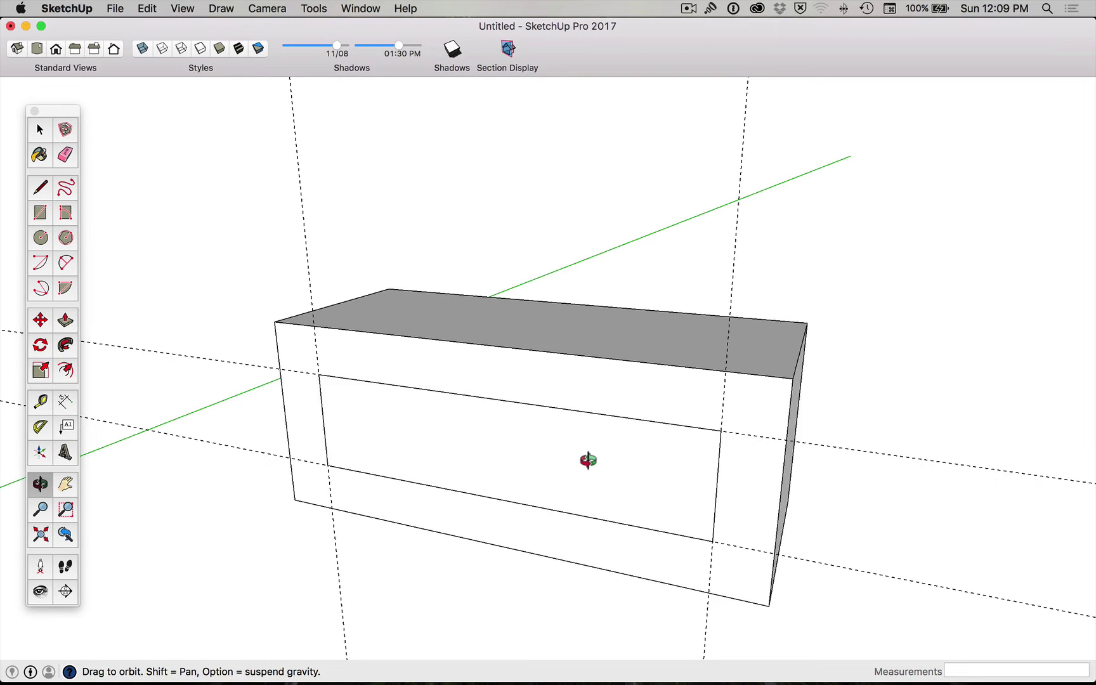
key(t)
- Add tape-measure guides 125mm from the left edge and 50mm below the top
click(277, 349)
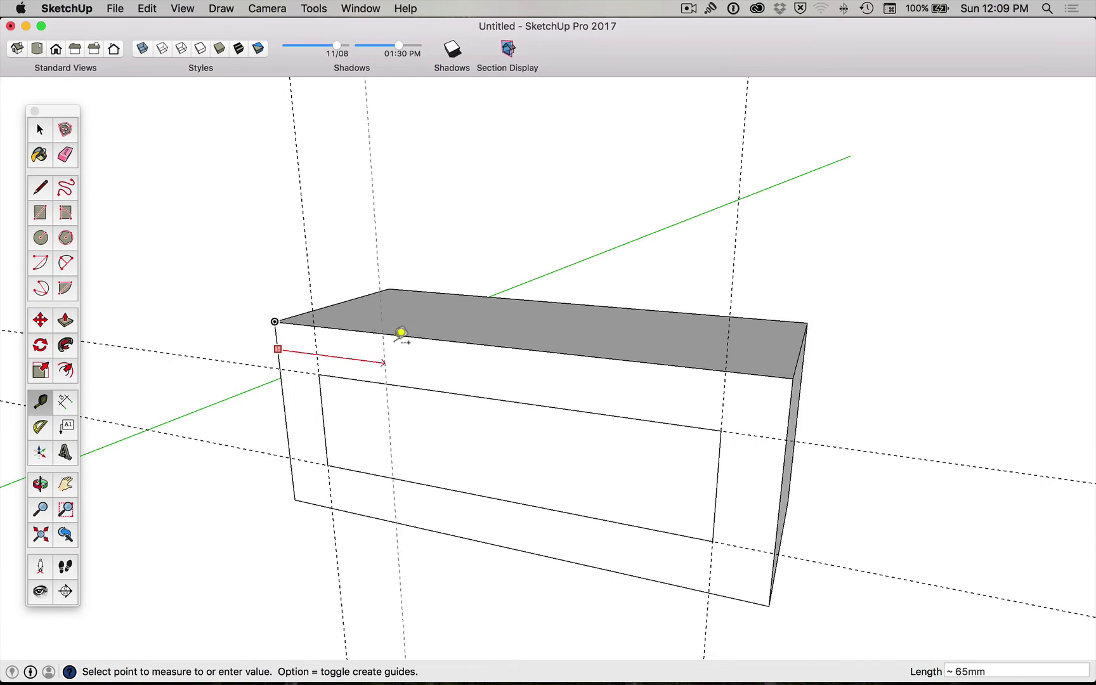
click(495, 345)
click(564, 352)
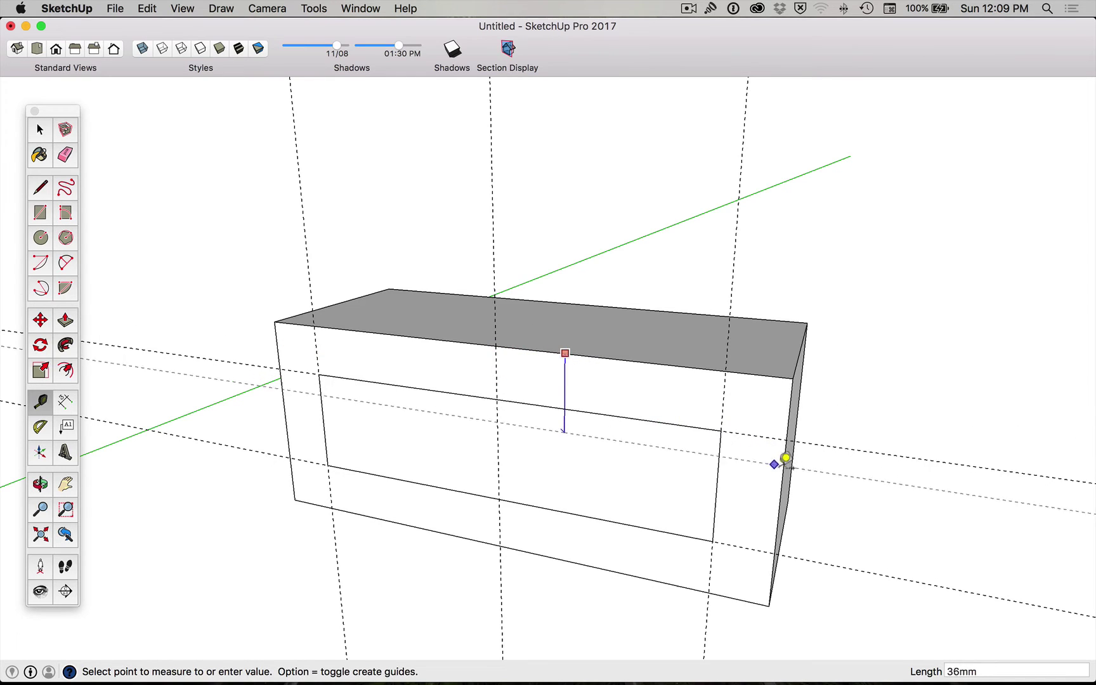
click(791, 490)
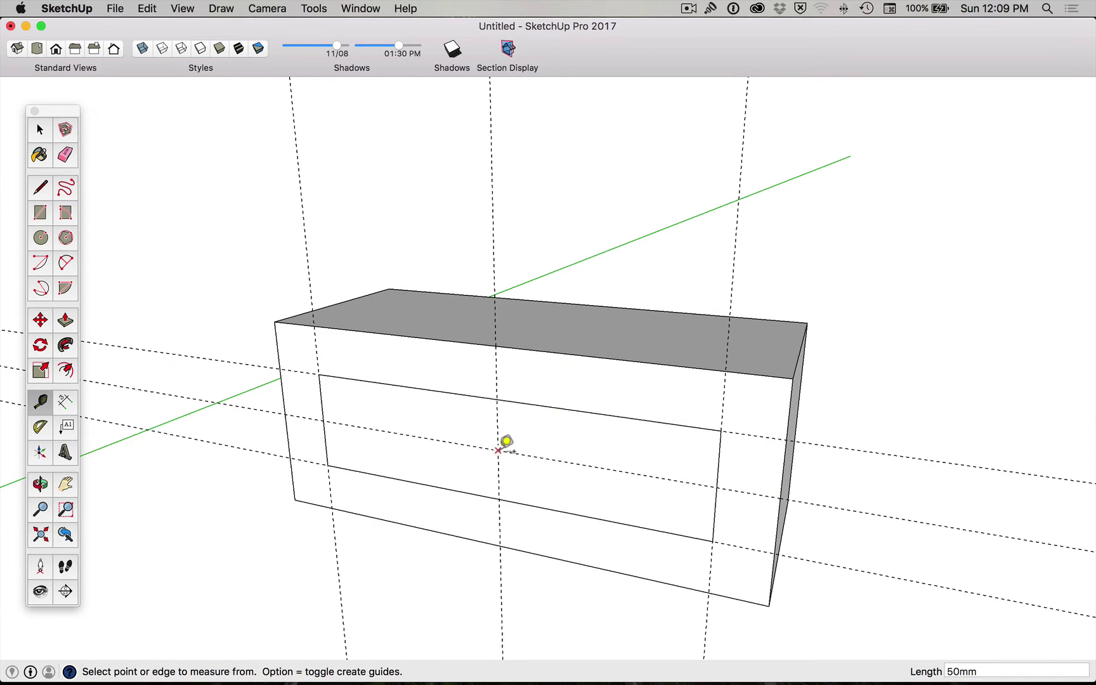
- Draw a line along the green axis from the guides' crossing and orbit around the box
key(l)
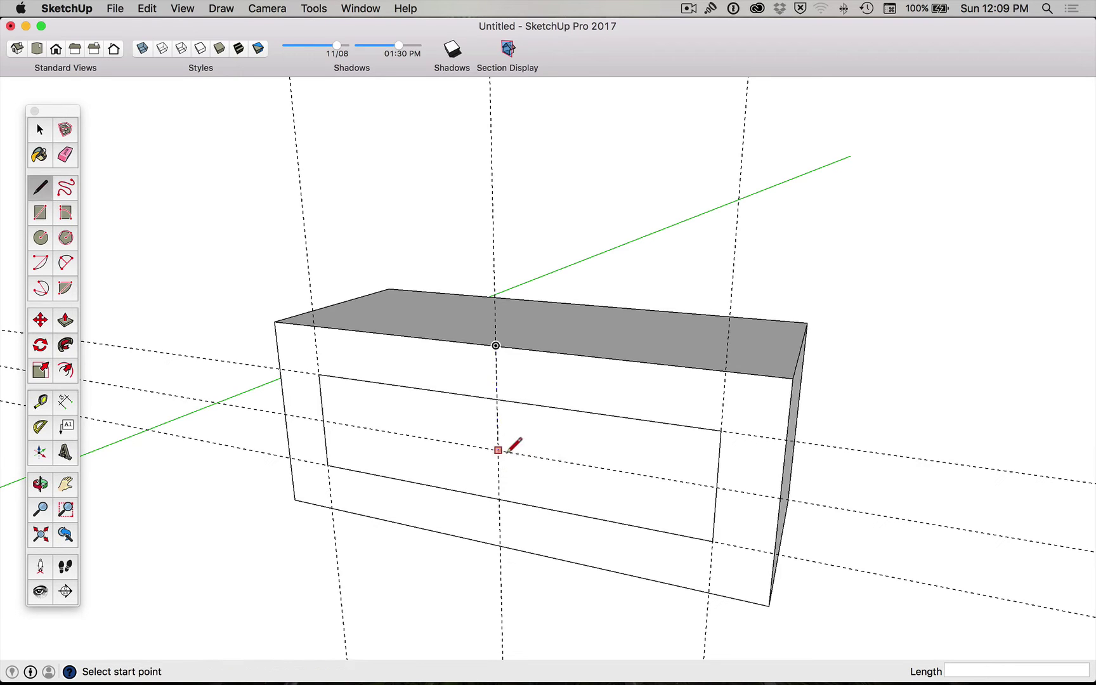
click(498, 451)
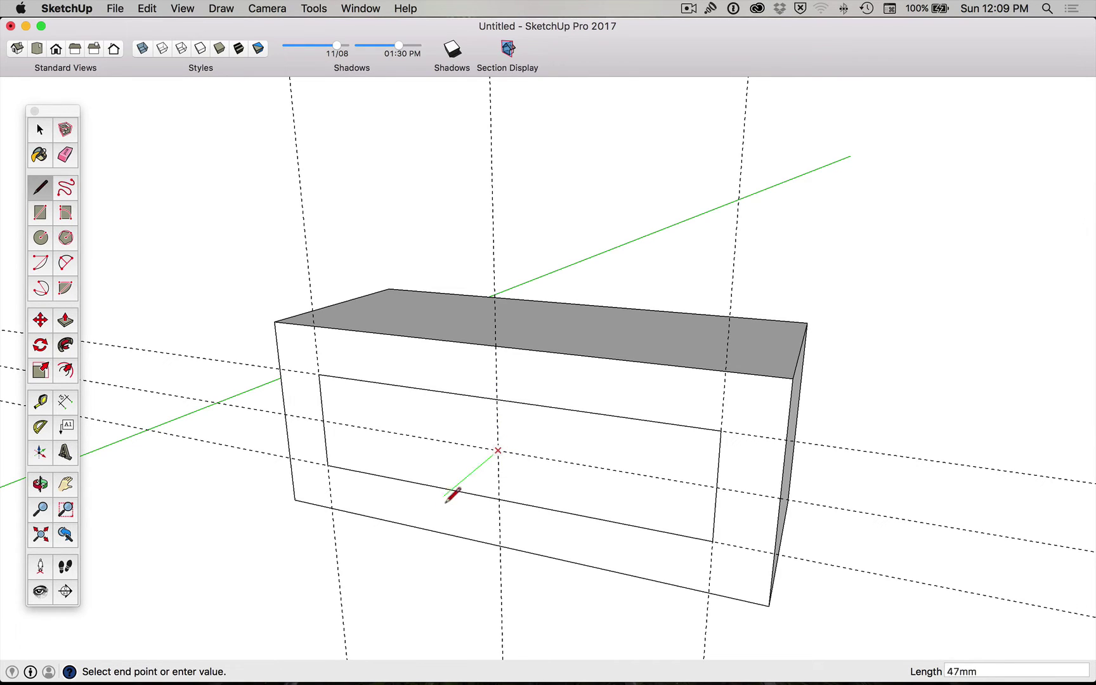
click(386, 542)
key(o)
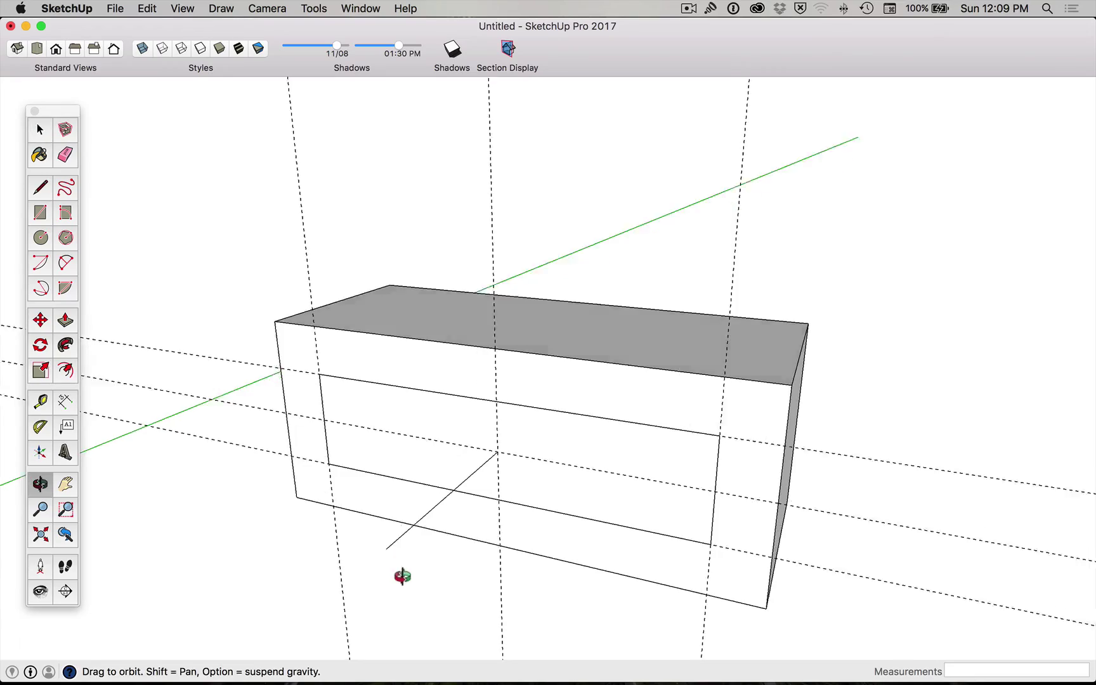
mouse_move(403, 577)
mouse_down()
mouse_move(177, 568)
mouse_move(188, 410)
mouse_move(511, 203)
mouse_move(699, 526)
mouse_move(503, 616)
mouse_move(450, 597)
mouse_up()
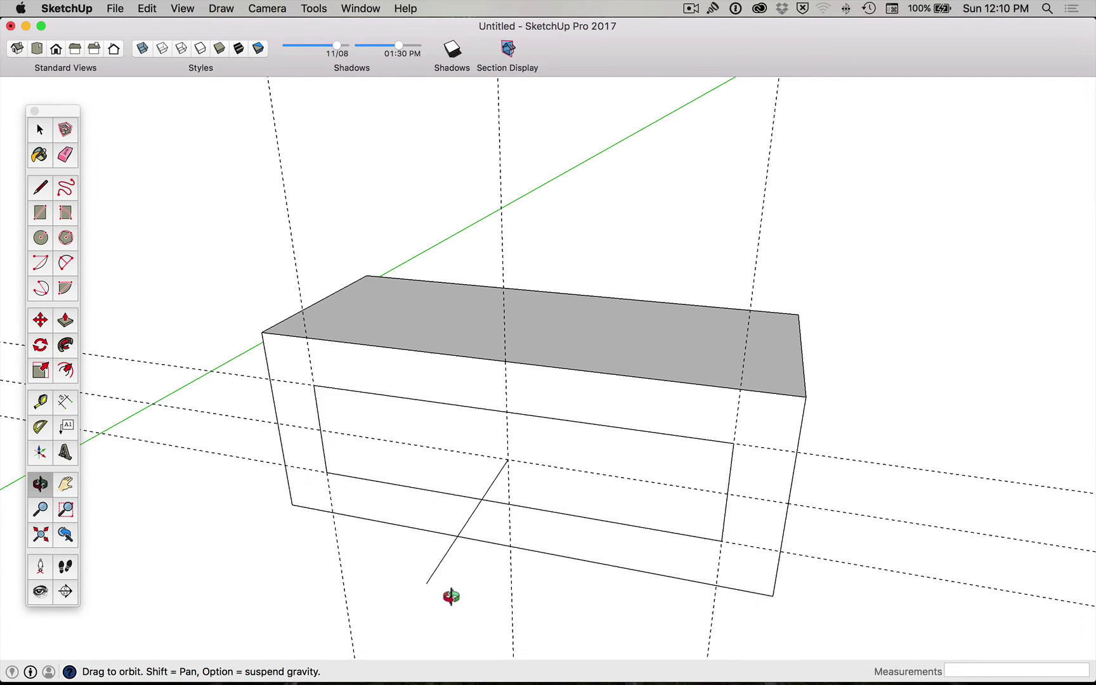
- Hide the guide lines with View > Guides, then show them again
click(147, 8)
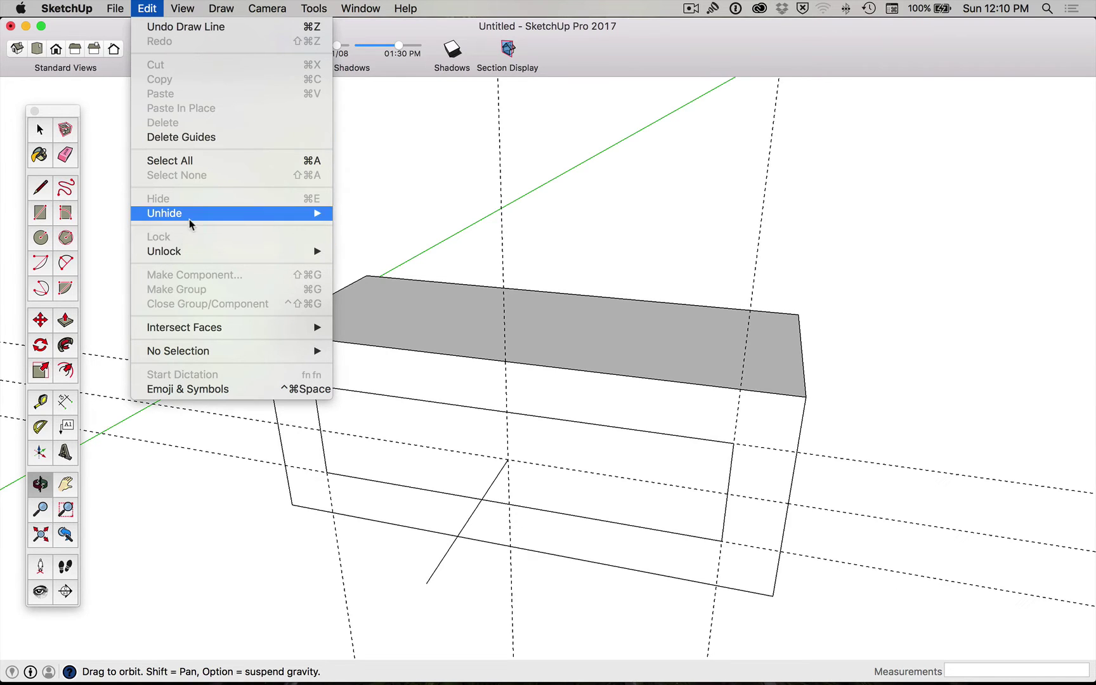
mouse_move(183, 8)
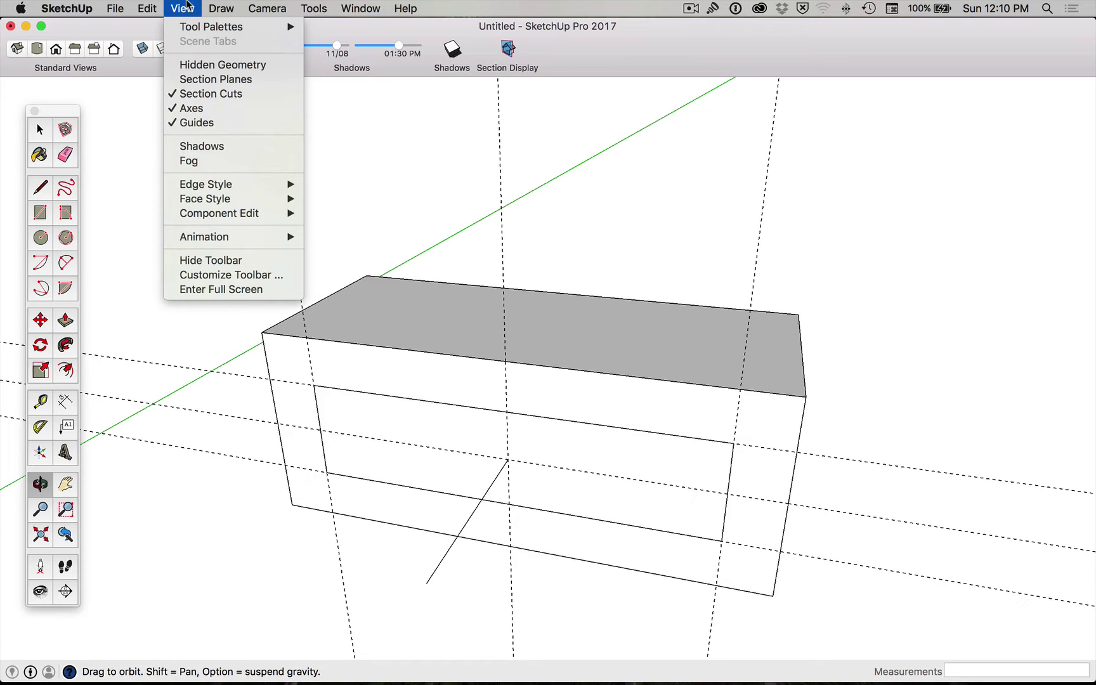
click(189, 123)
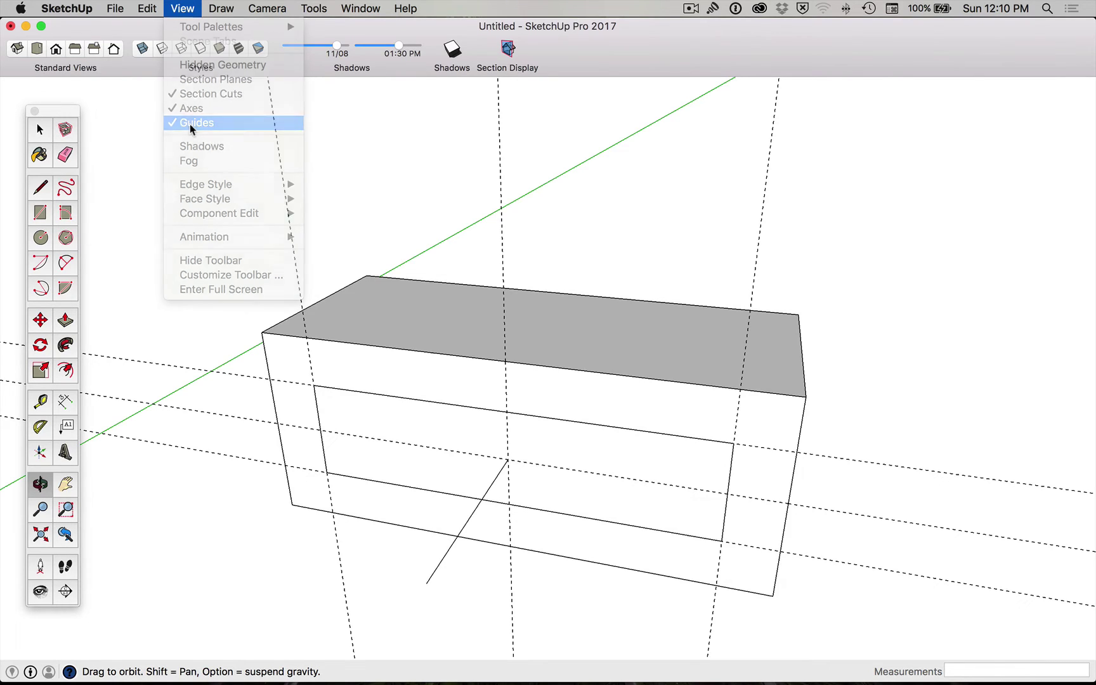
click(181, 8)
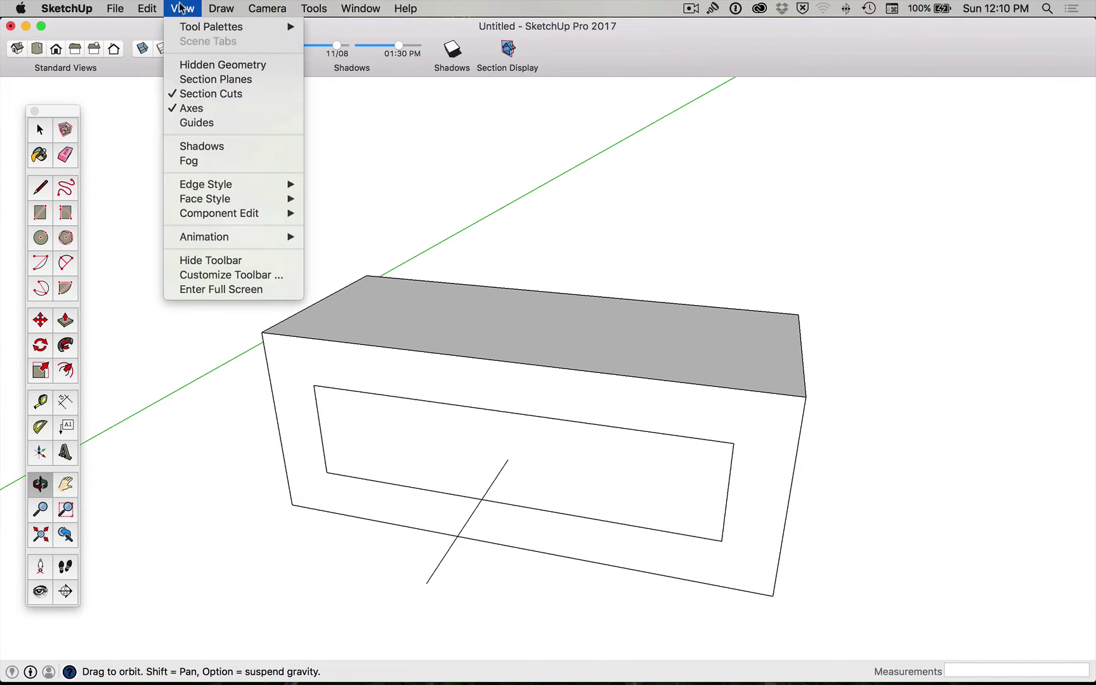
click(189, 123)
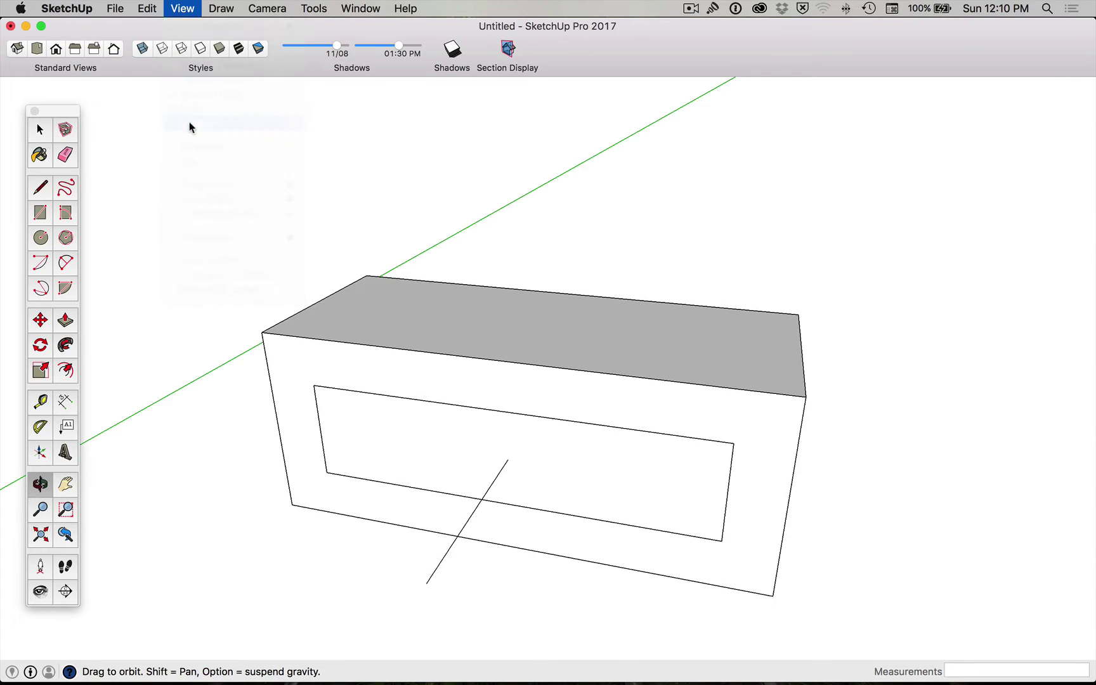
- Delete all guides via Edit > Delete Guides, undo once, delete again, and select the stray line
click(182, 8)
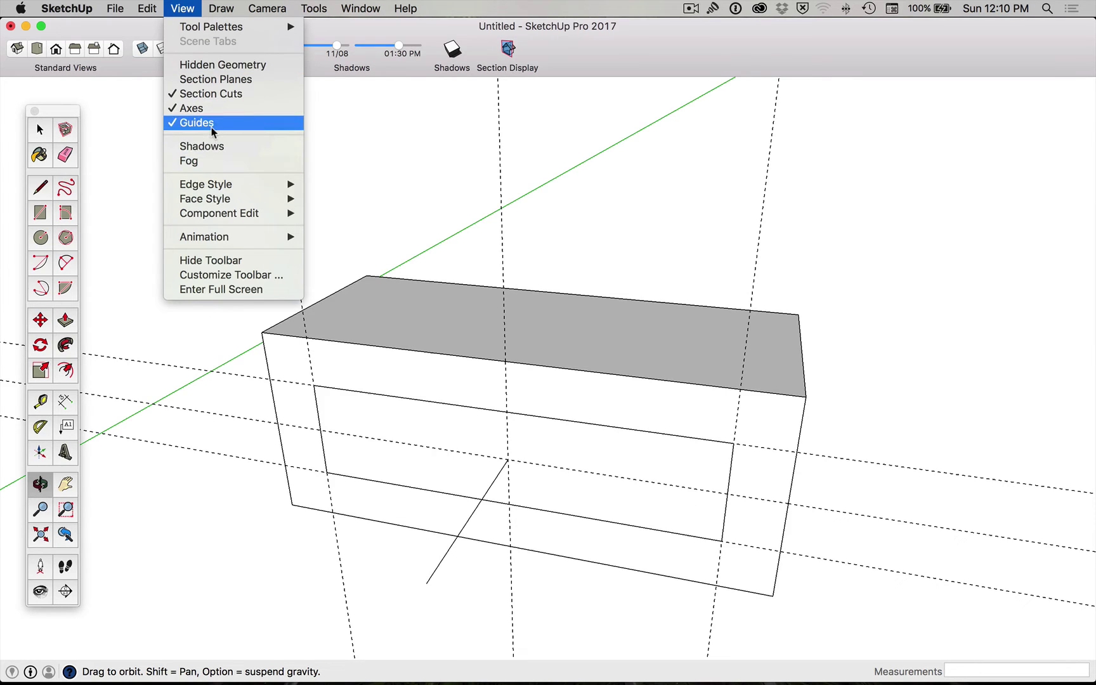
mouse_move(147, 7)
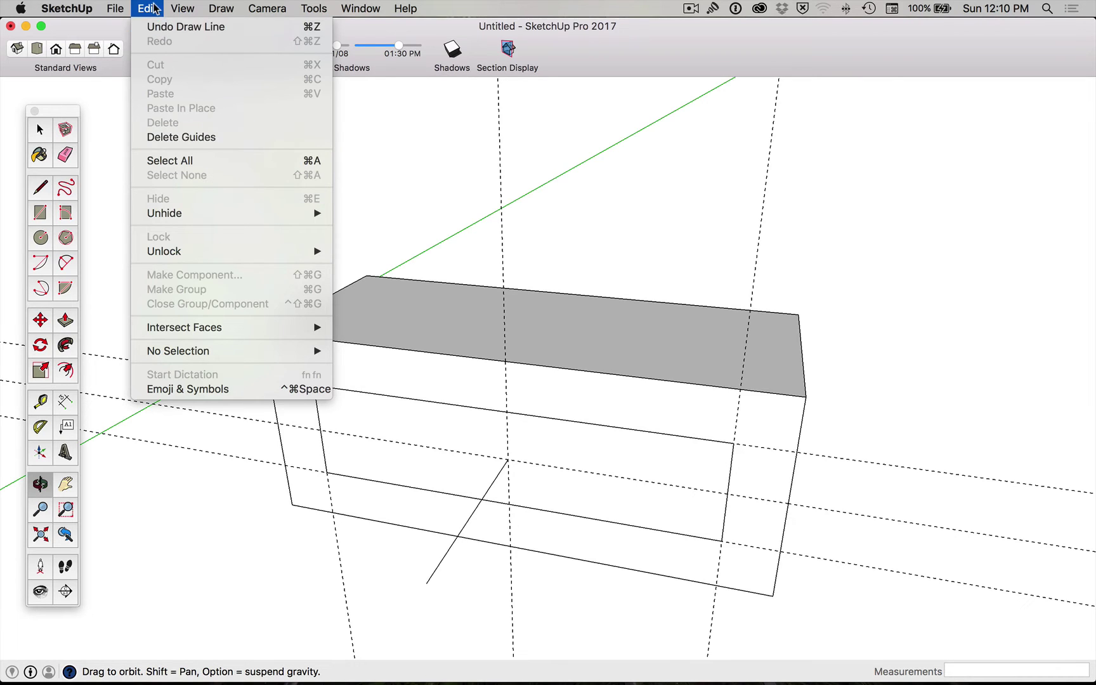
click(171, 137)
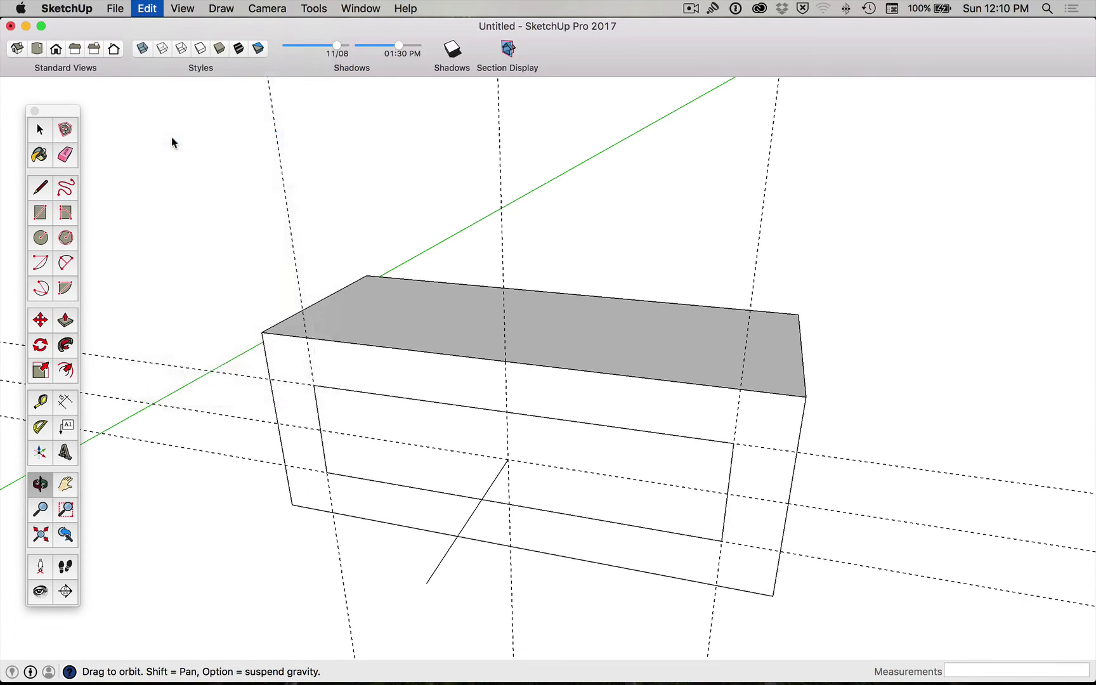
click(147, 9)
click(175, 27)
click(144, 7)
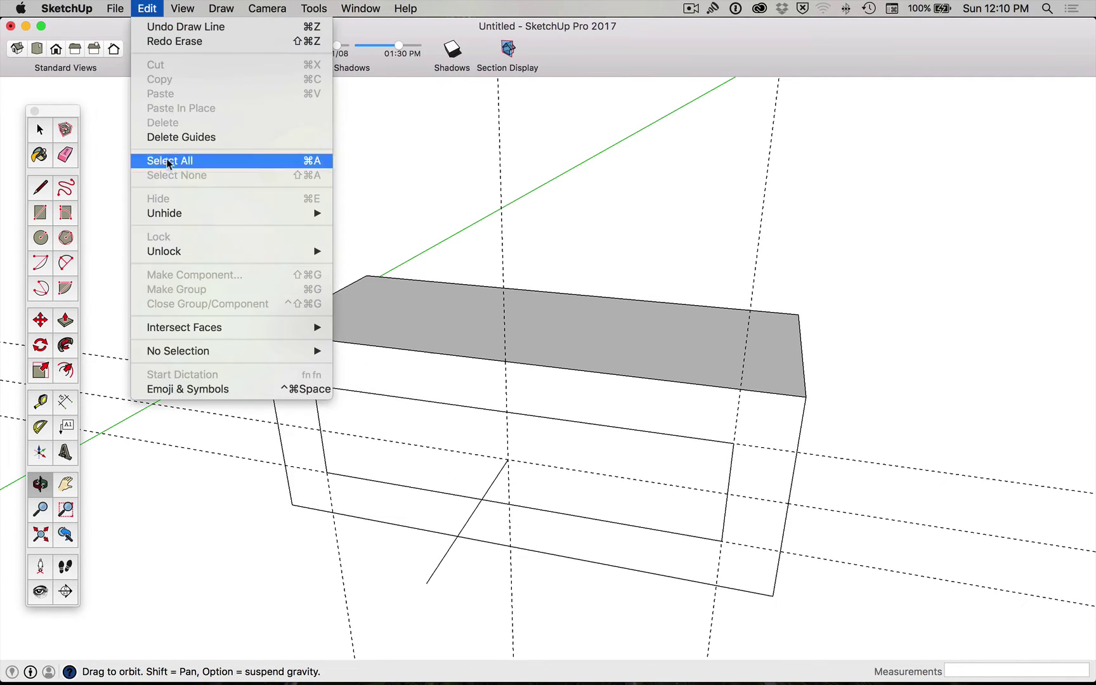
click(183, 138)
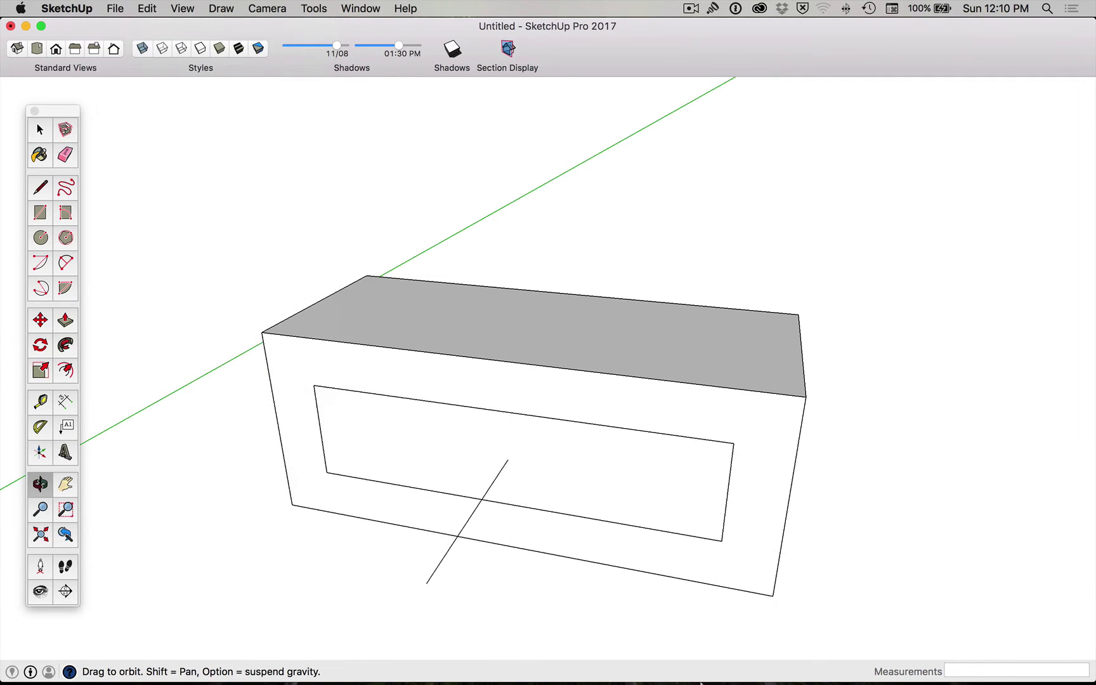
key(space)
click(447, 553)
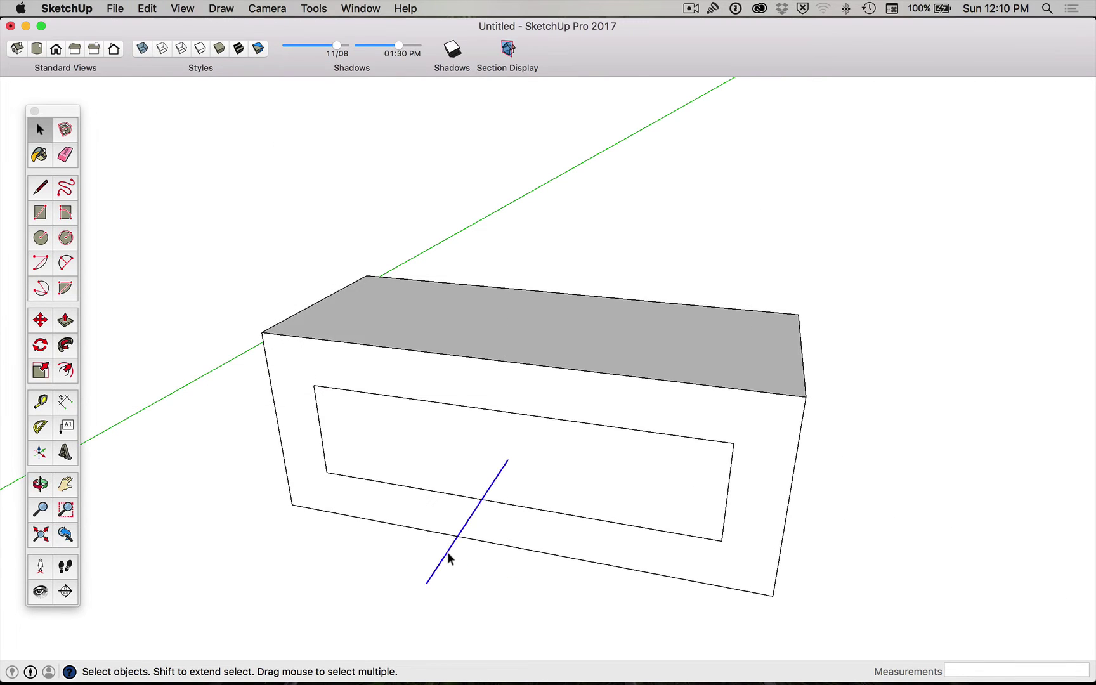
- Delete the stray line and the inset rectangle's face, then orbit around the hollow box
key(Delete)
click(666, 505)
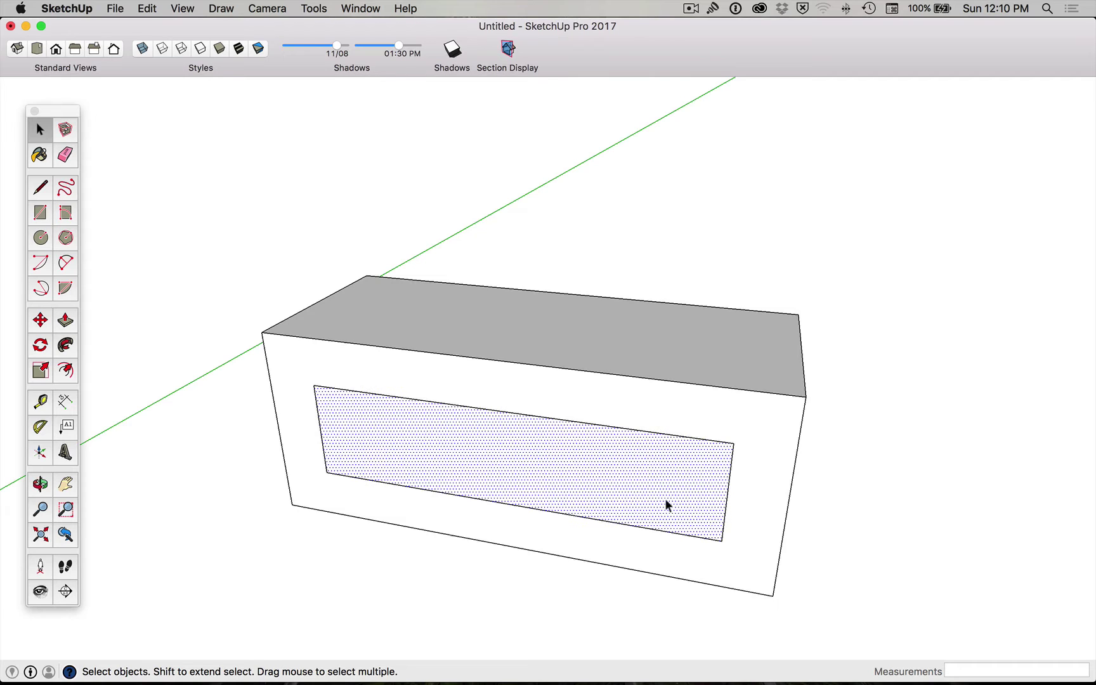
key(Delete)
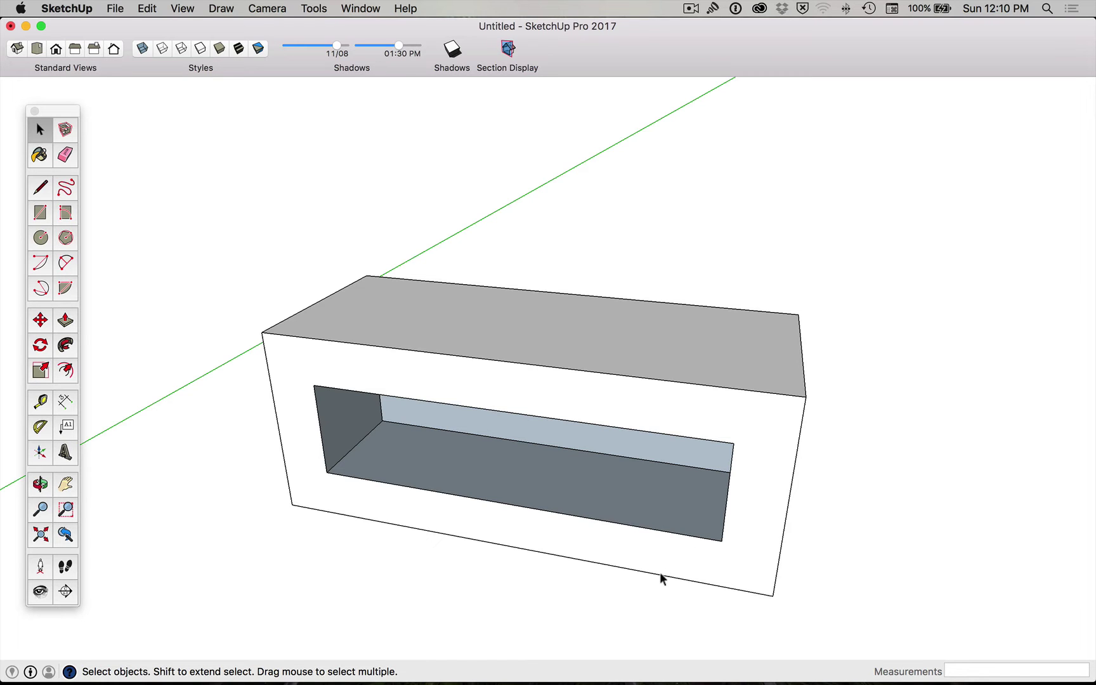
click(37, 480)
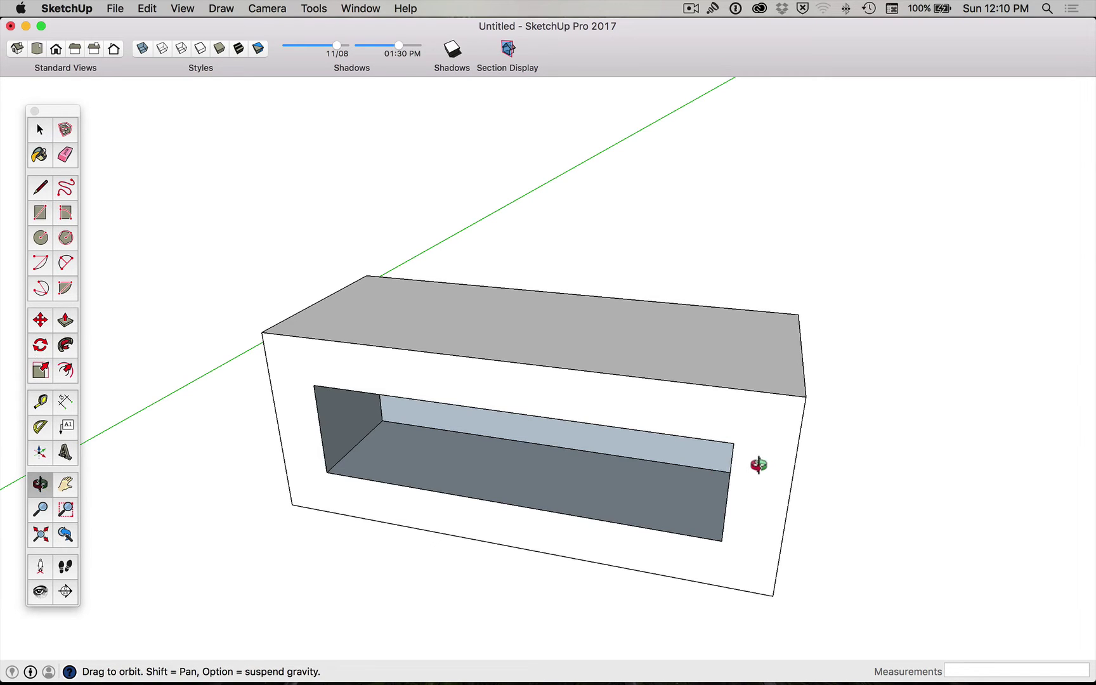
drag(840, 401, 330, 311)
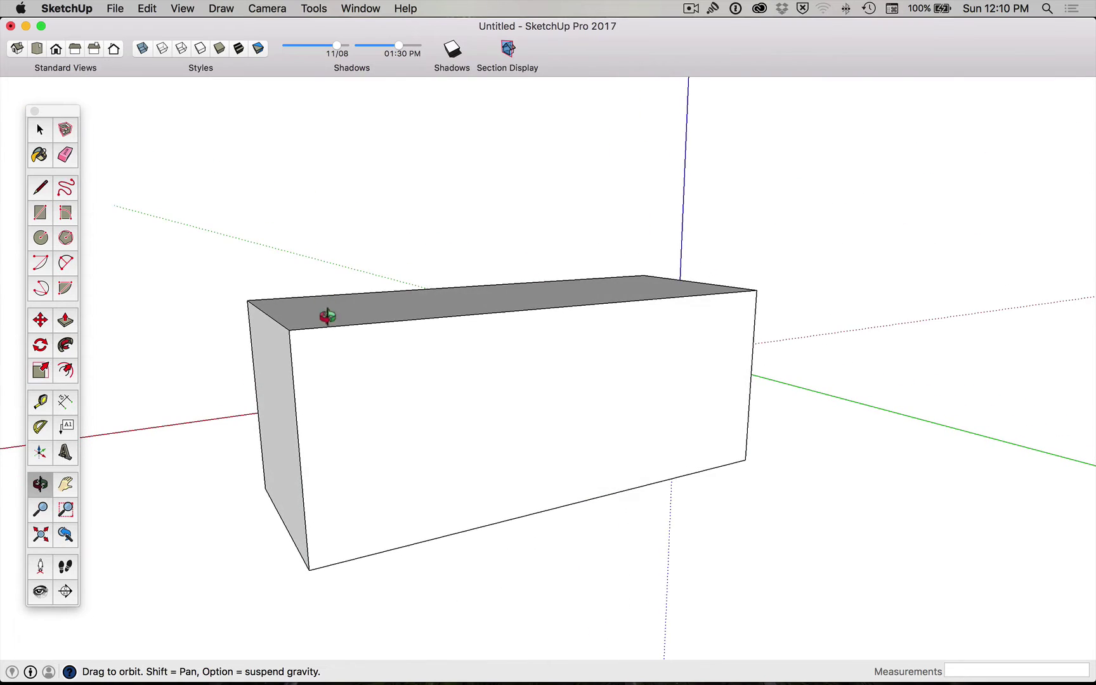
- Delete the box's front face and orbit to view the hollow interior from a new angle
key(space)
key(p)
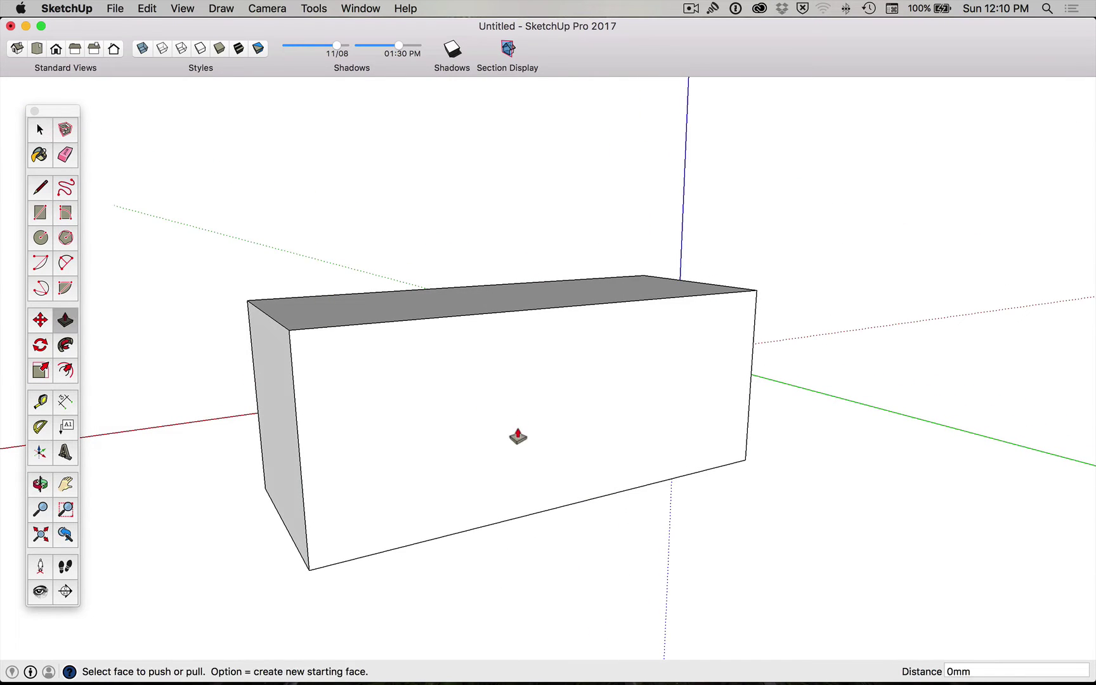
key(space)
click(518, 430)
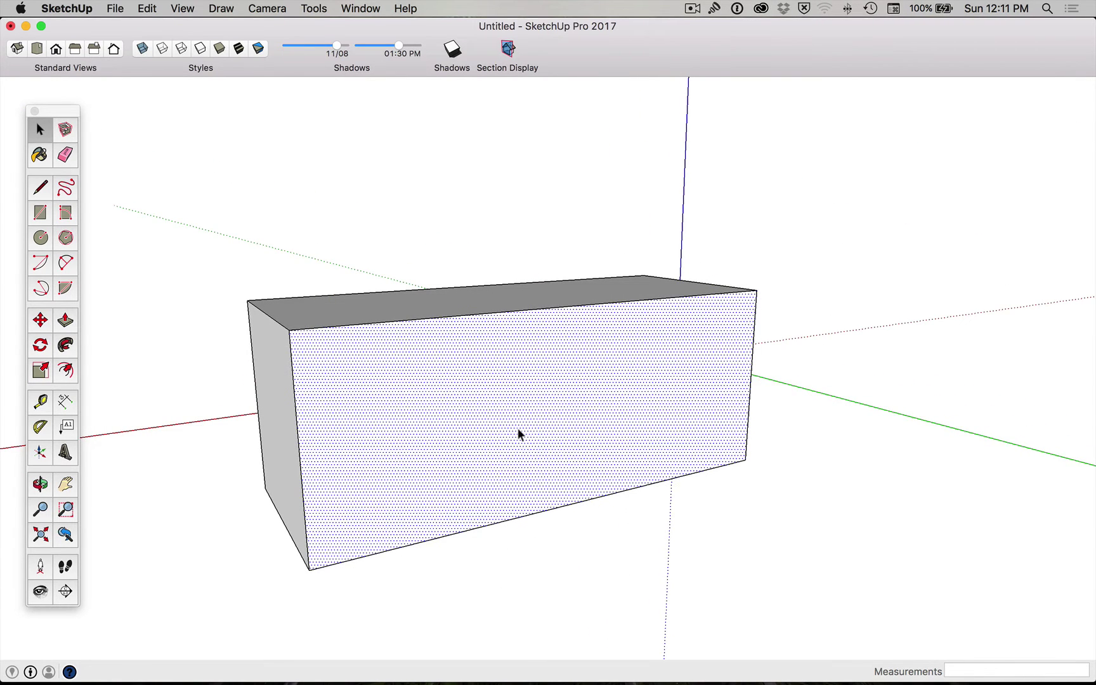
key(Delete)
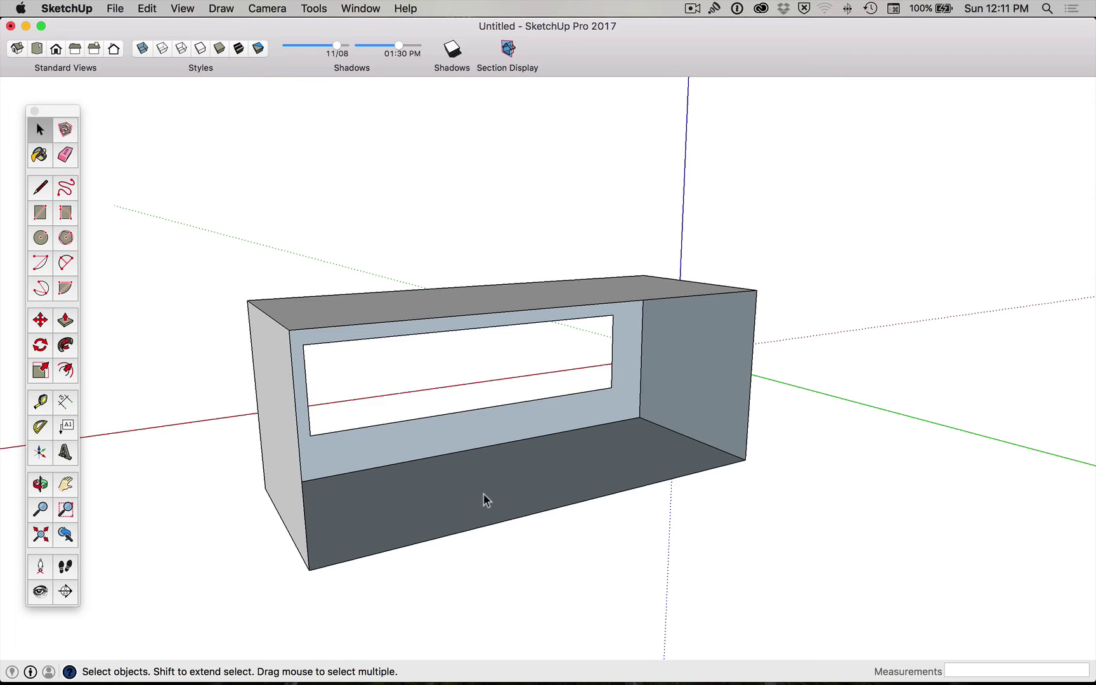
middle_drag(458, 509, 982, 480)
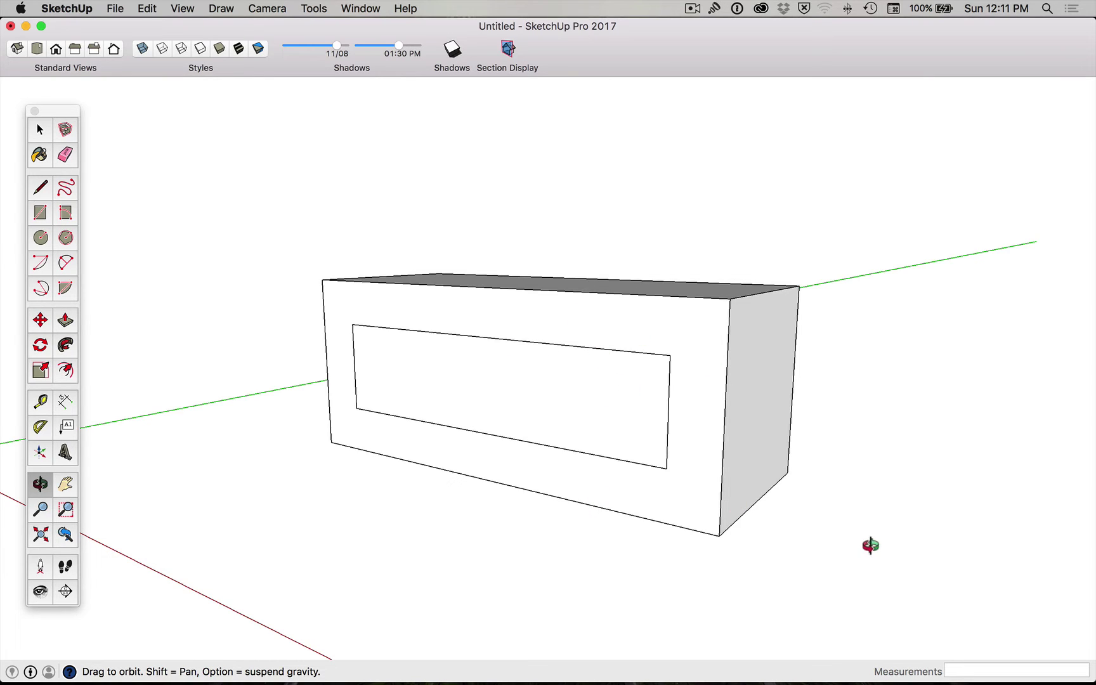
- Draw a rectangle on the ground at lower right and raise it 42mm into a small block
key(r)
click(838, 508)
click(981, 619)
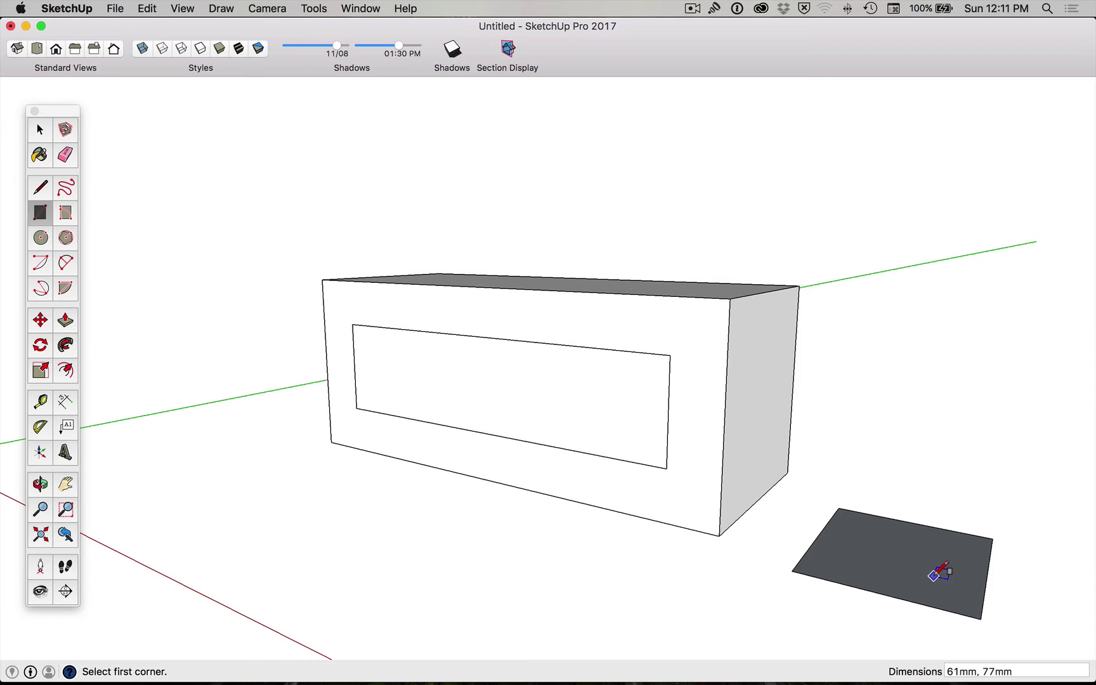
key(space)
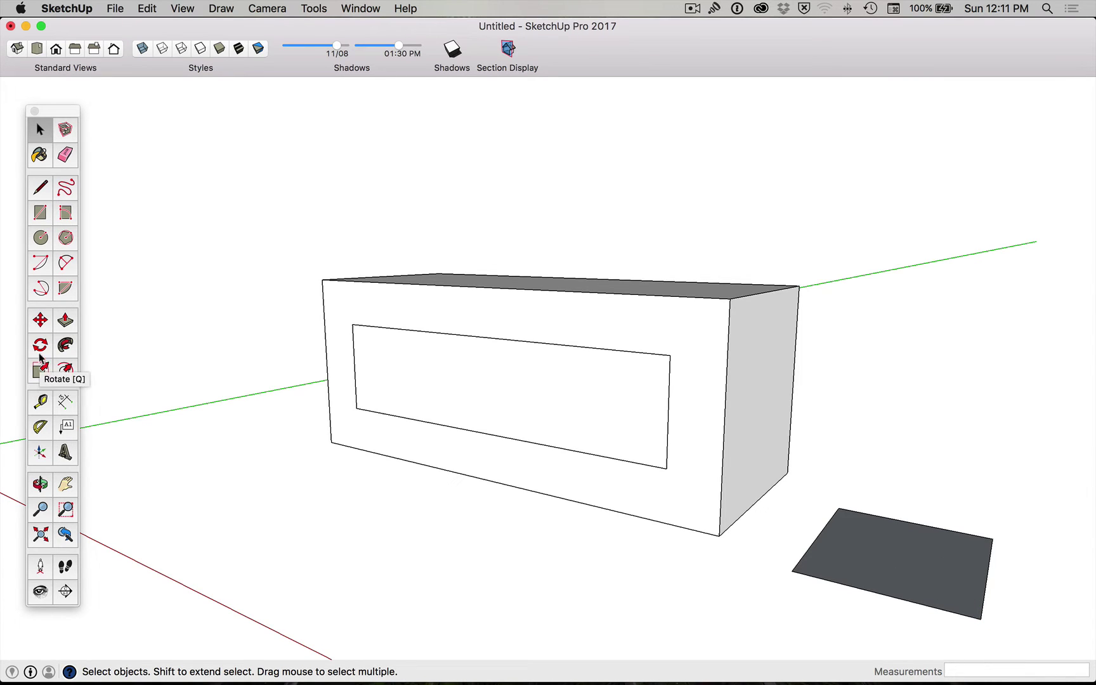
click(66, 320)
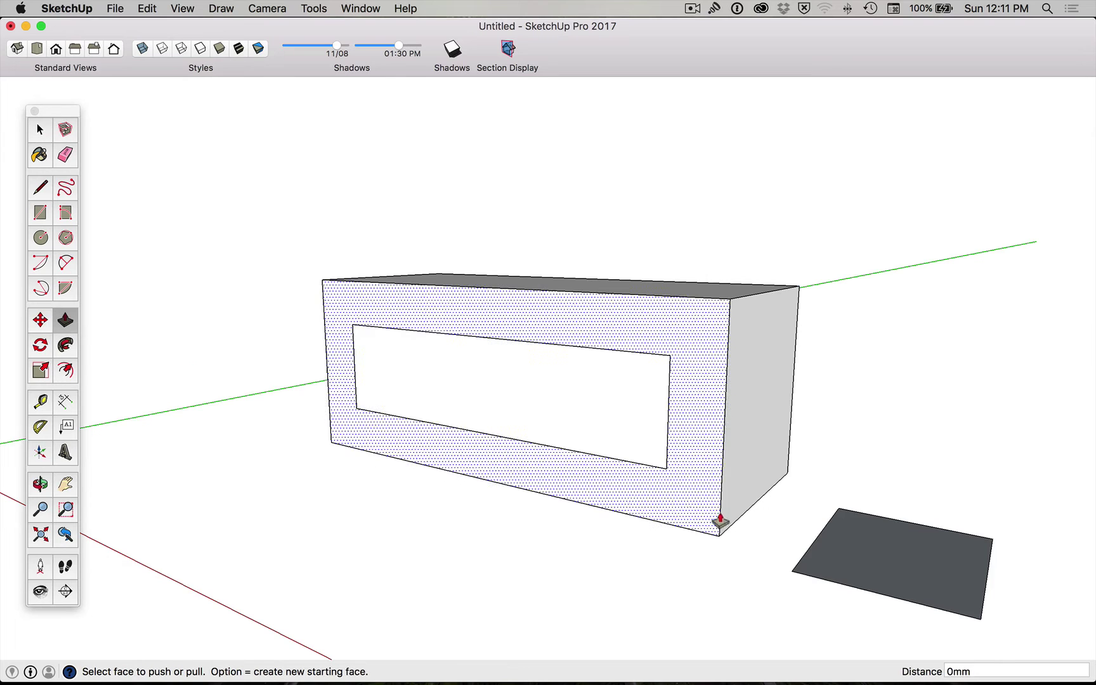
click(893, 552)
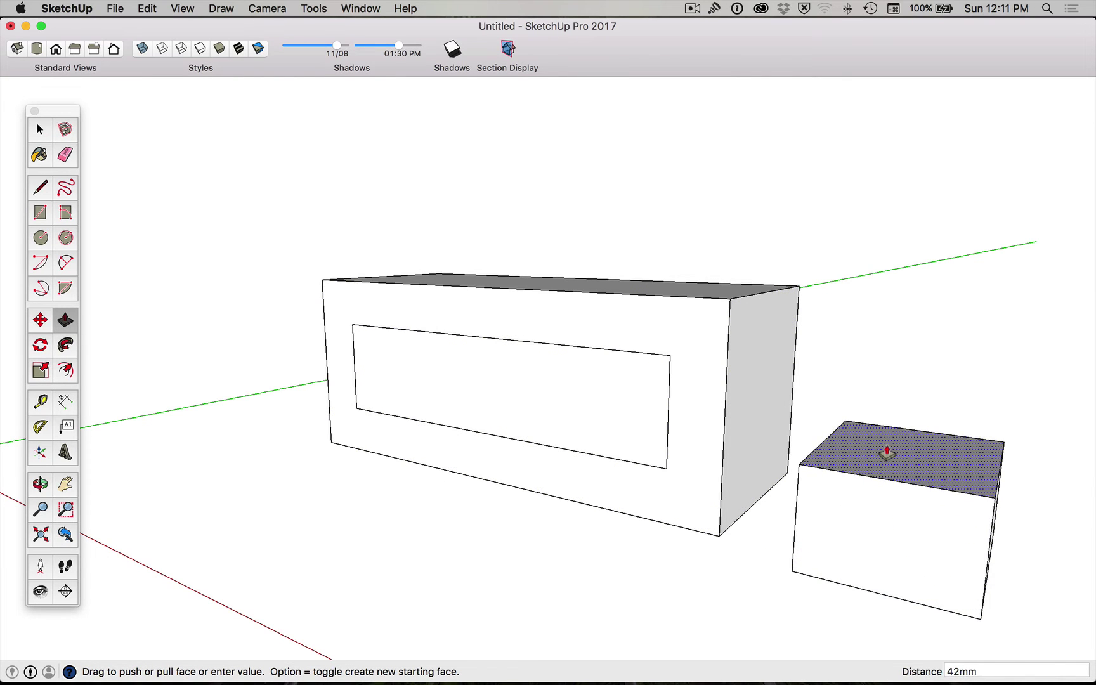
click(888, 454)
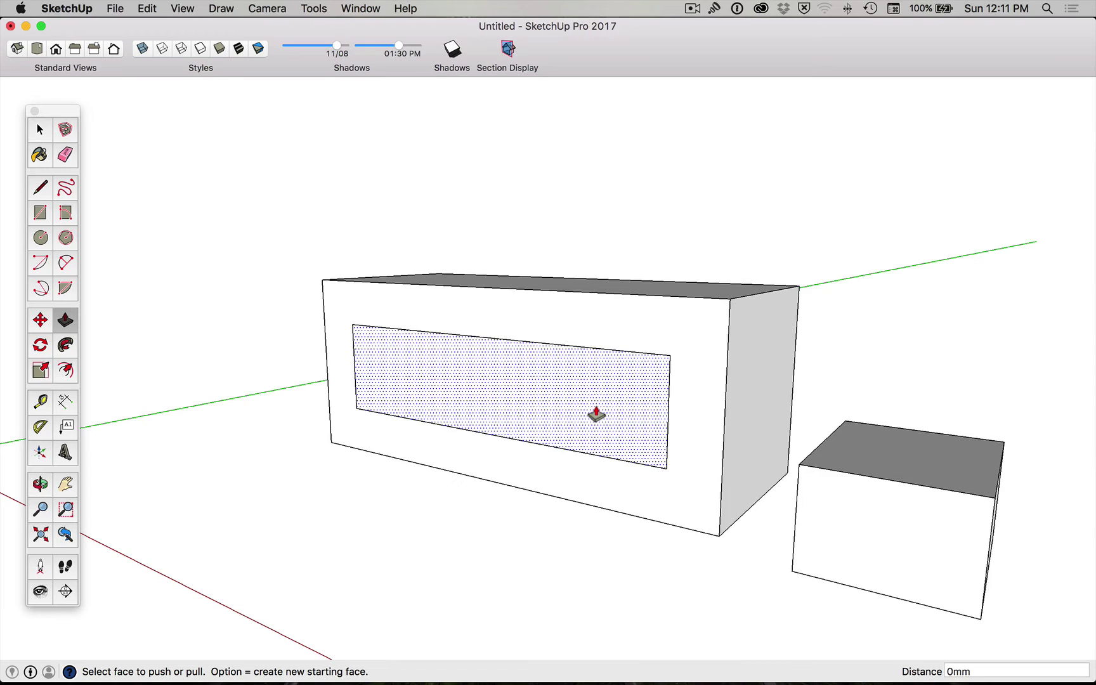
drag(596, 414, 792, 430)
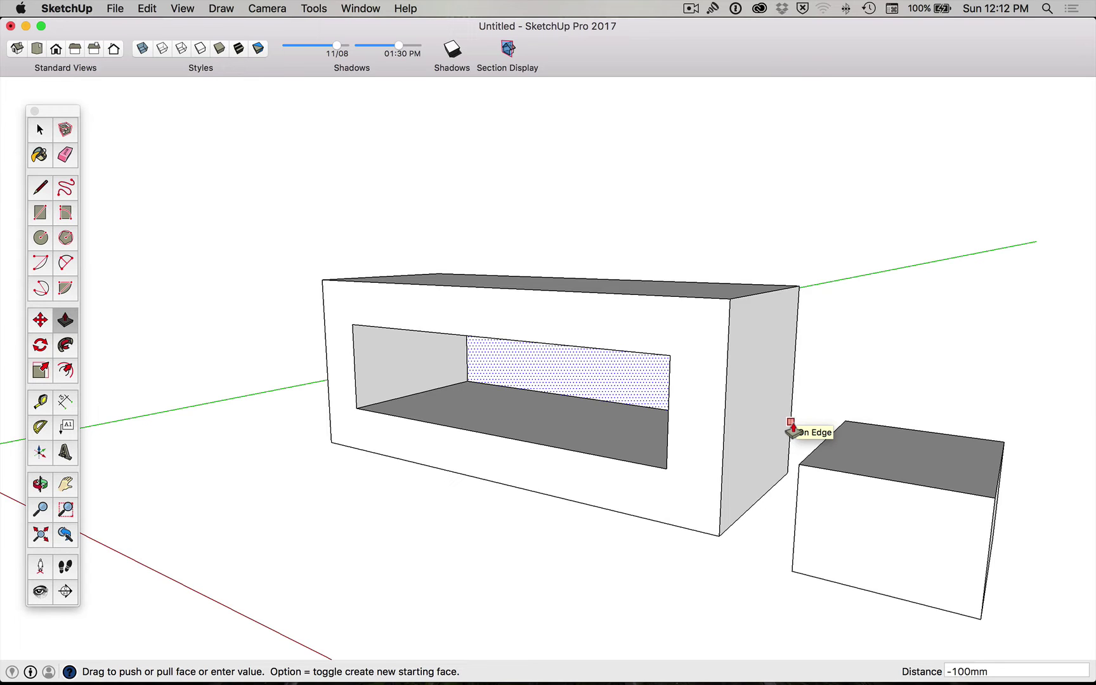
drag(792, 430, 767, 452)
key(o)
key(super+z)
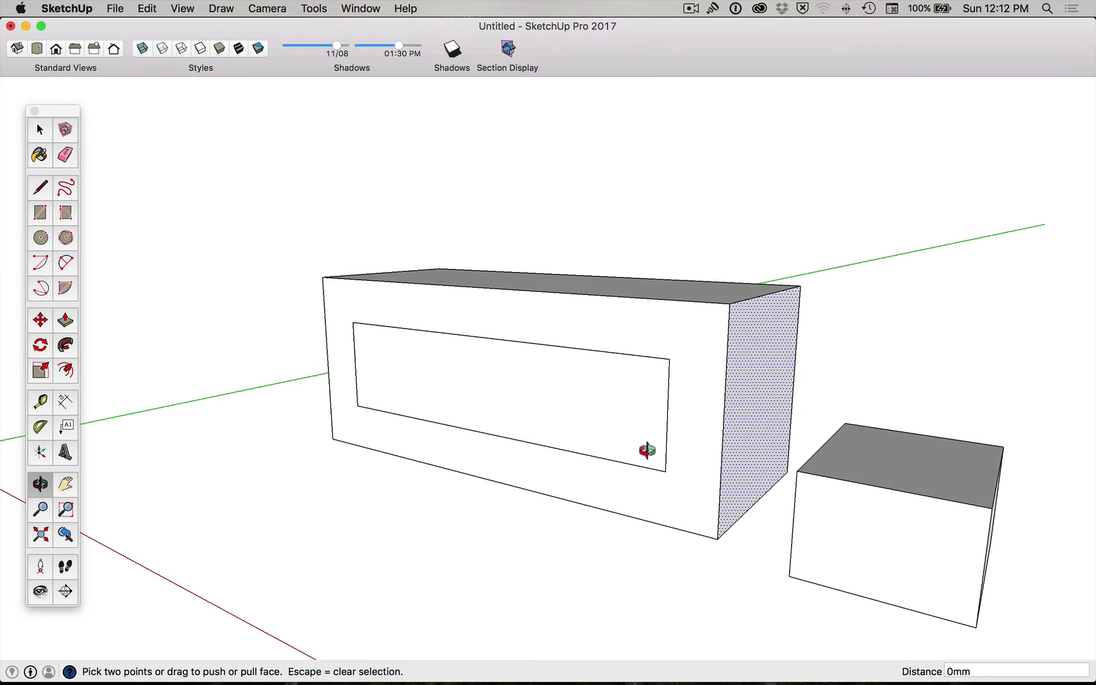
click(66, 320)
click(570, 398)
key(Escape)
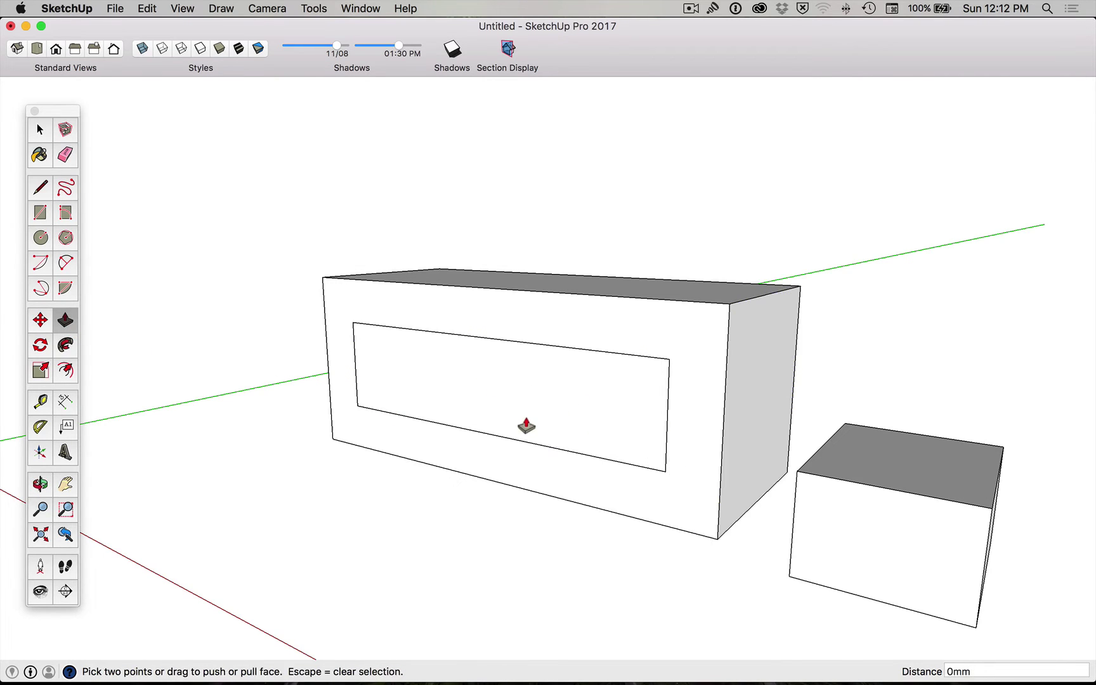
key(space)
key(p)
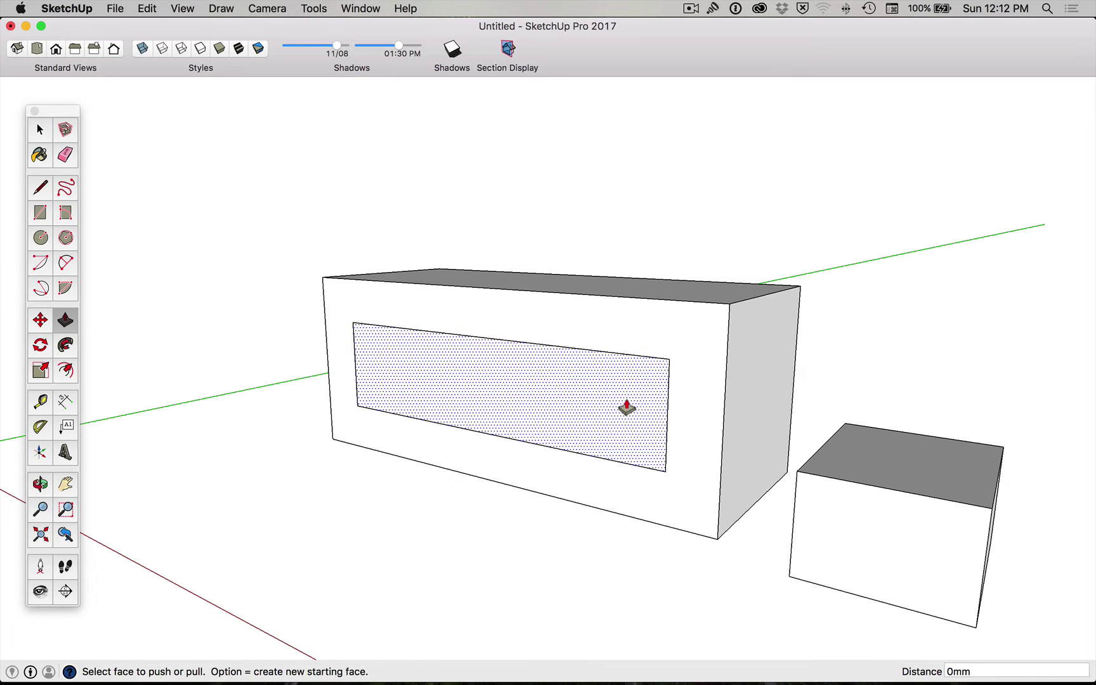
- Pull the window panel out 115mm, then push a 17mm-radius circle through its end face
click(627, 408)
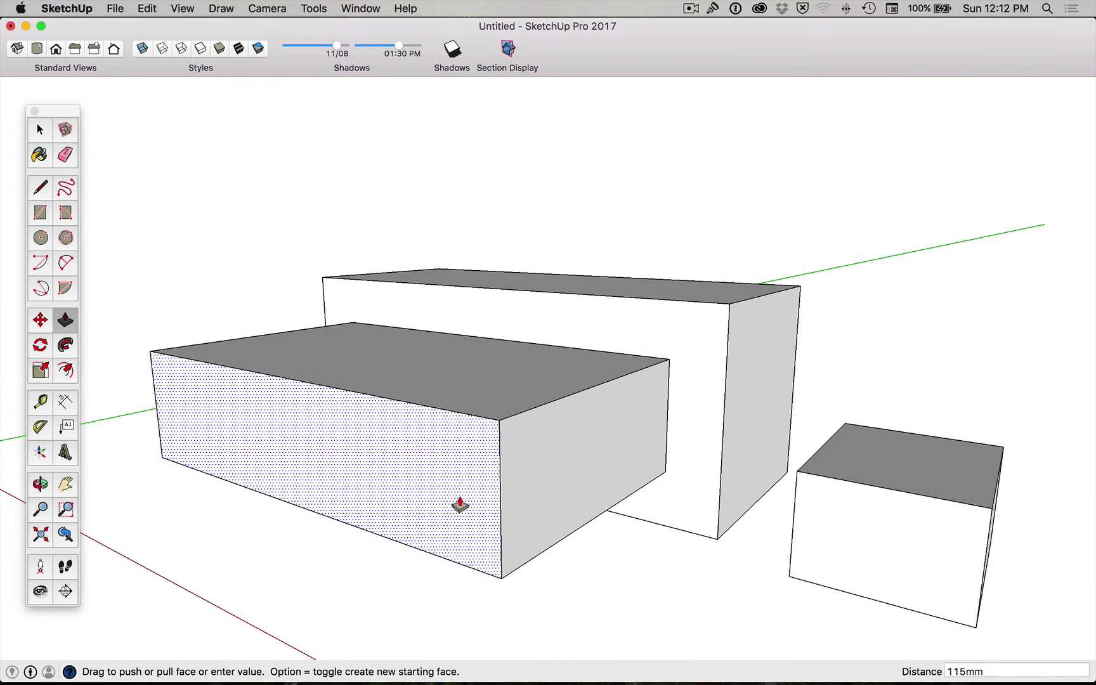
click(460, 504)
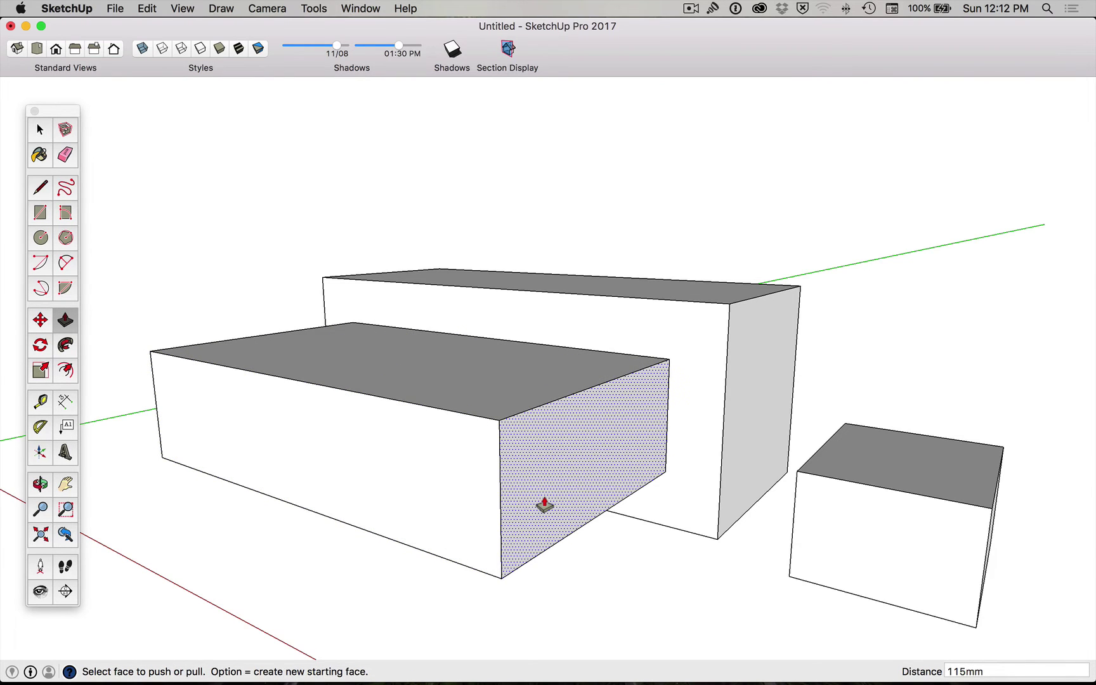
key(c)
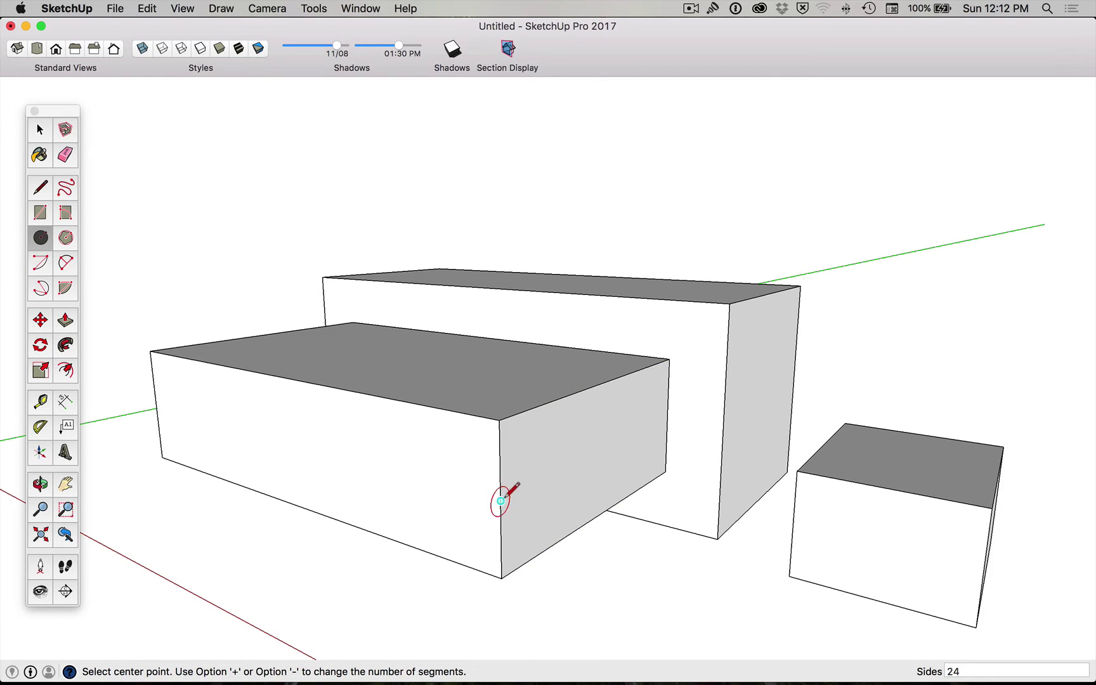
click(556, 473)
click(579, 477)
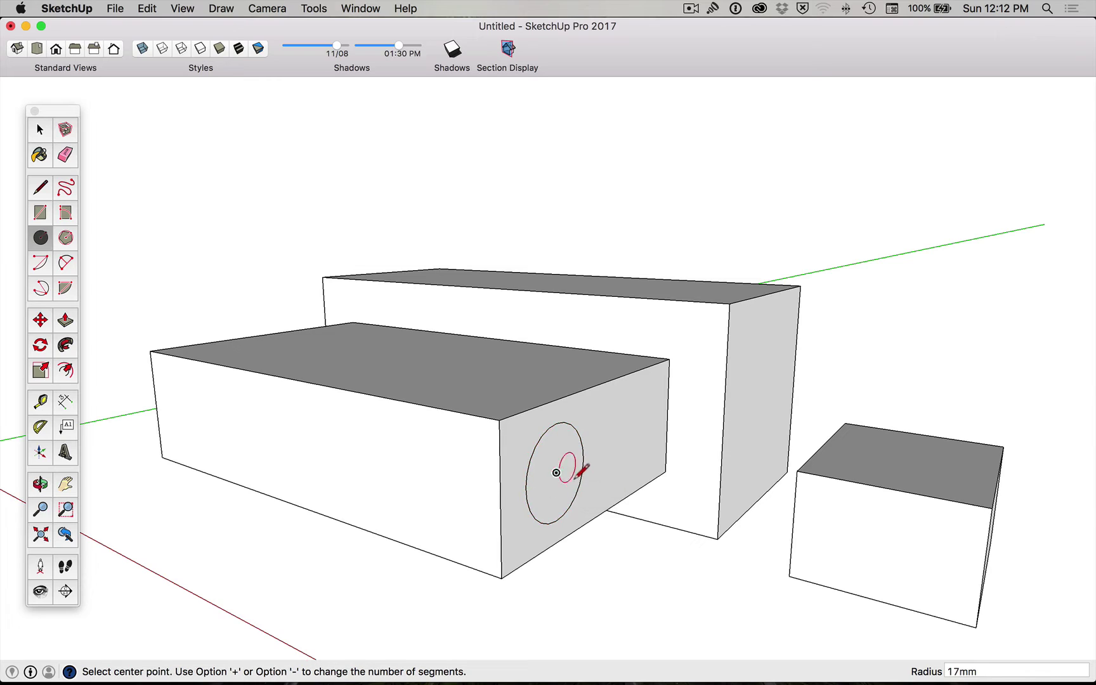
key(p)
drag(566, 482, 161, 433)
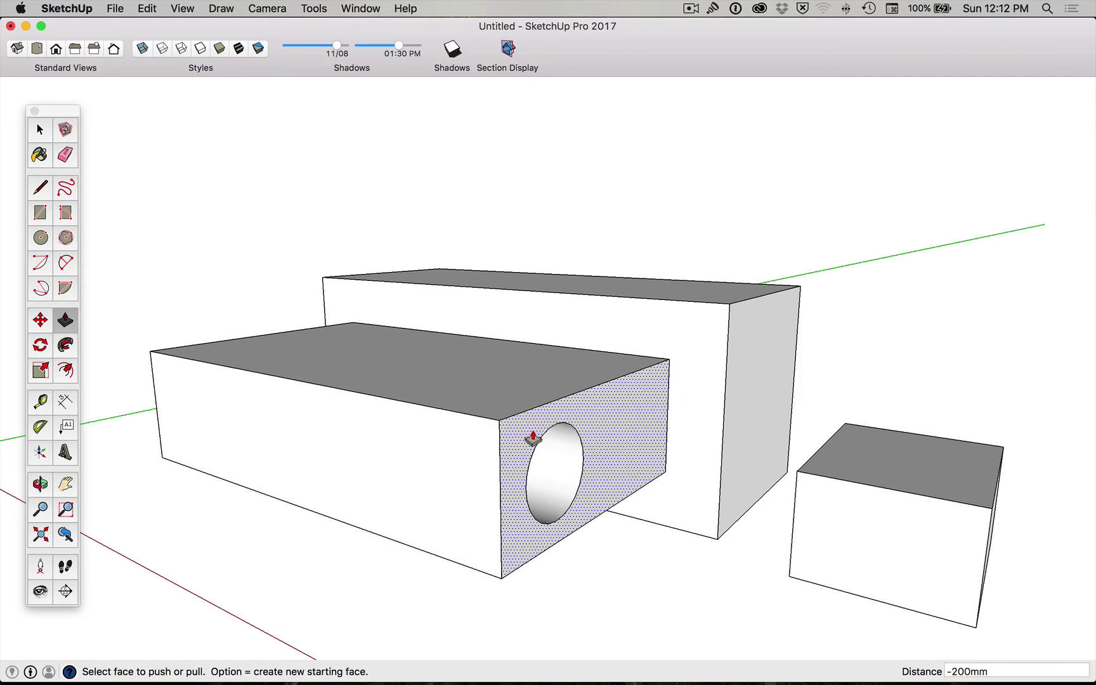
middle_drag(531, 447, 454, 442)
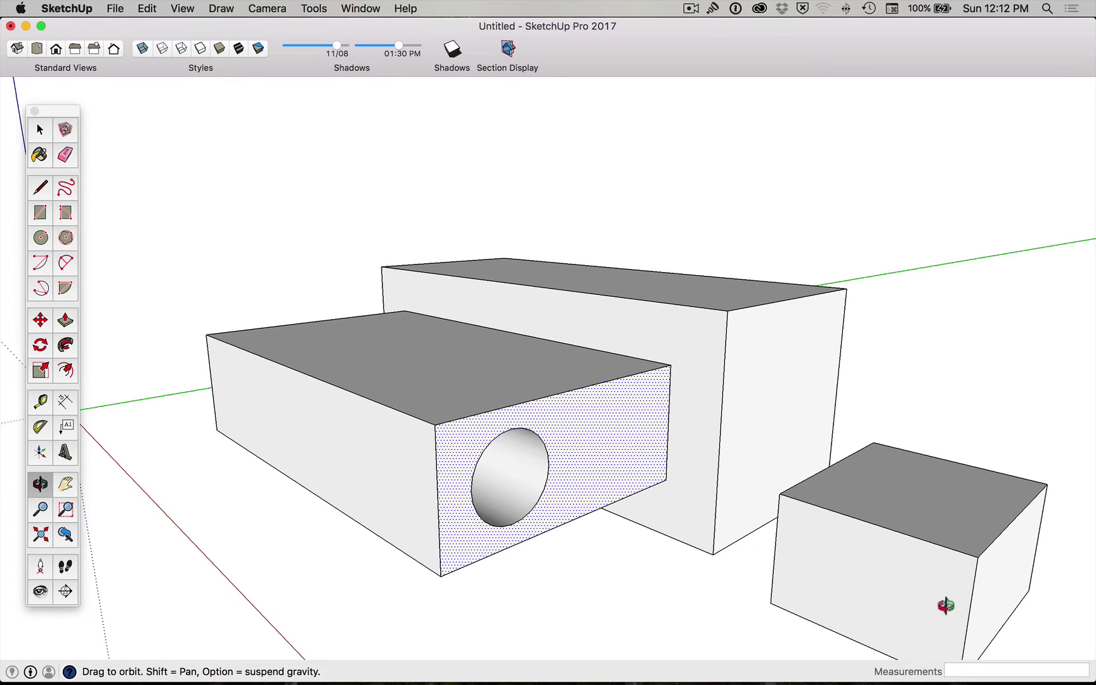
- Draw a diagonal line from the small block's top edge down to its vertical edge
key(l)
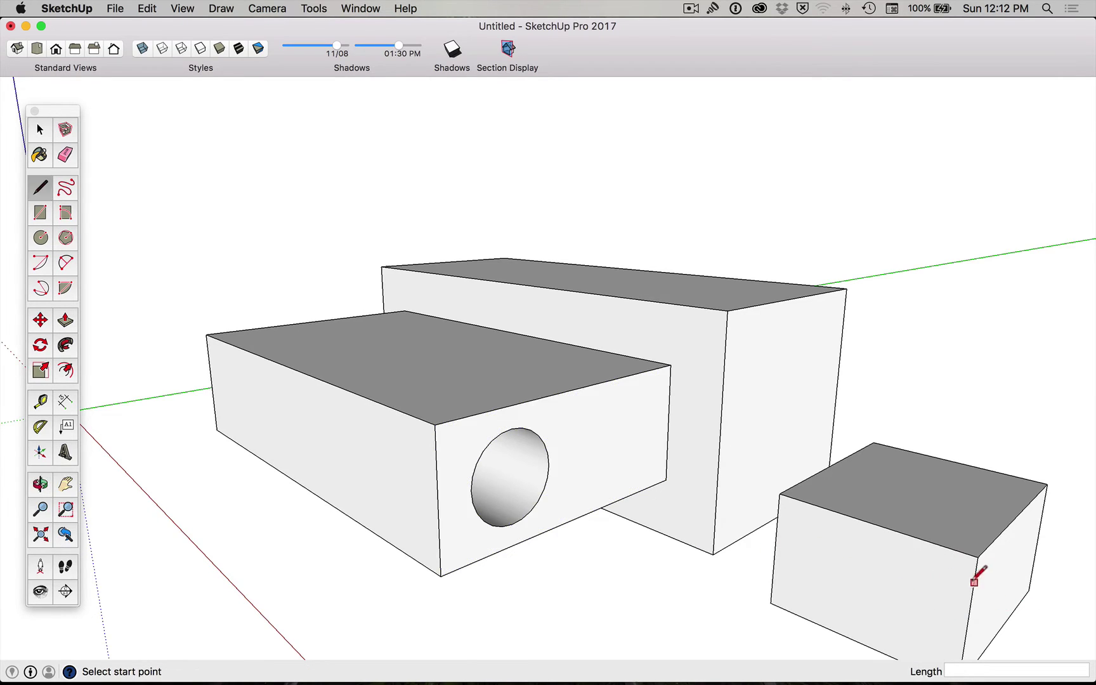
shift+middle_drag(1002, 582, 972, 487)
key(space)
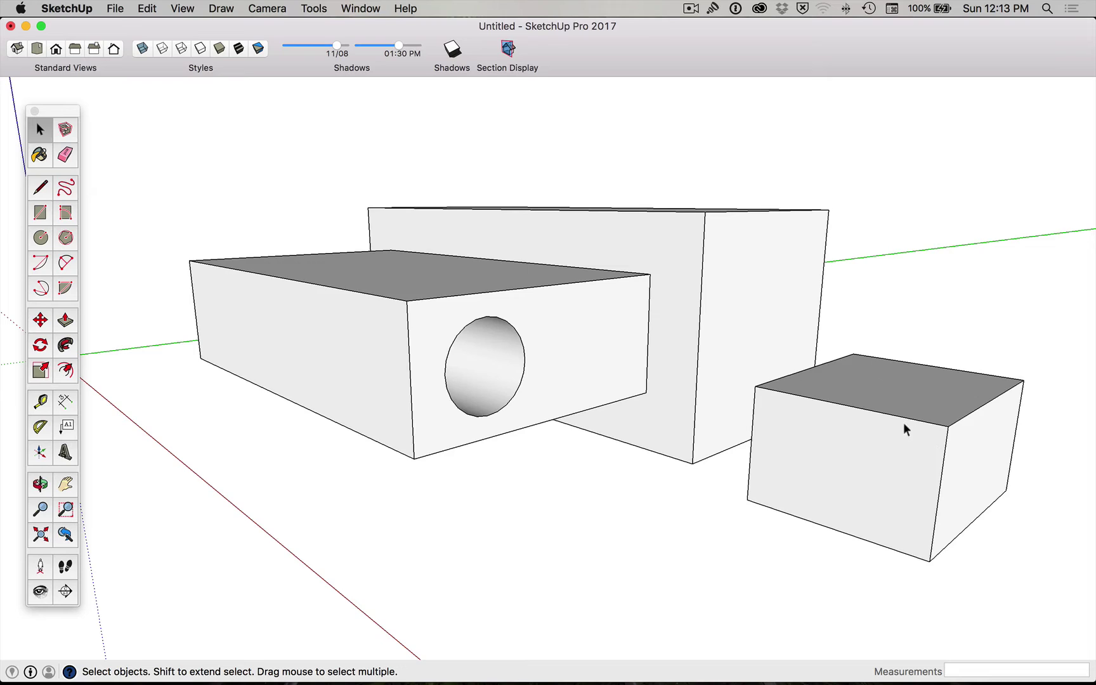
key(l)
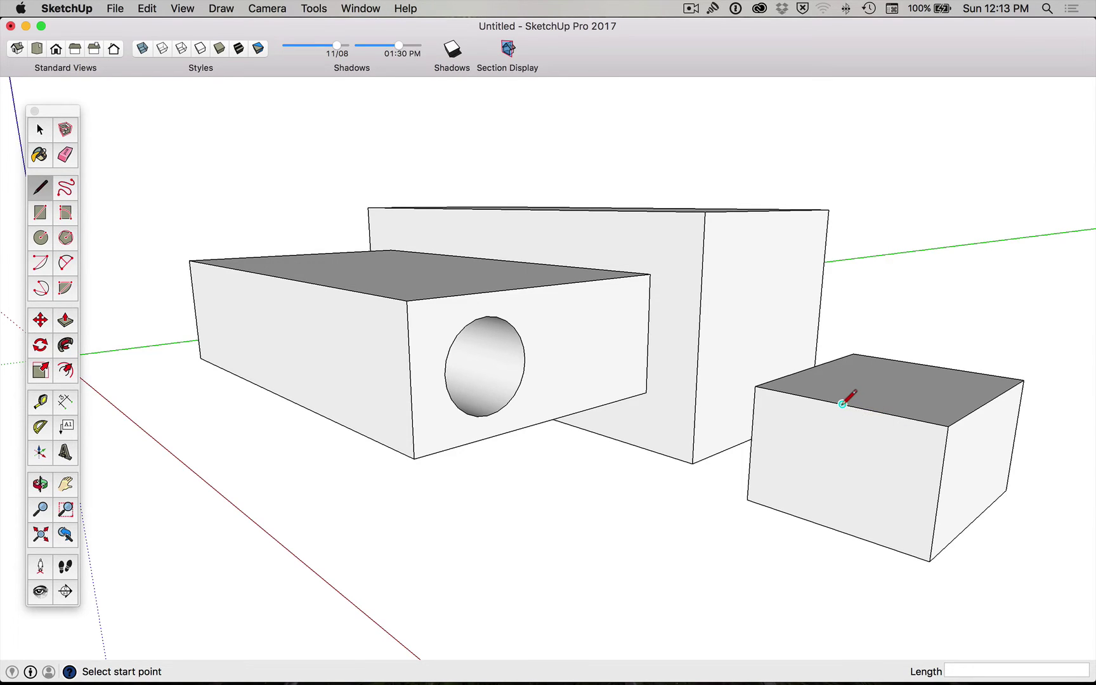
click(842, 403)
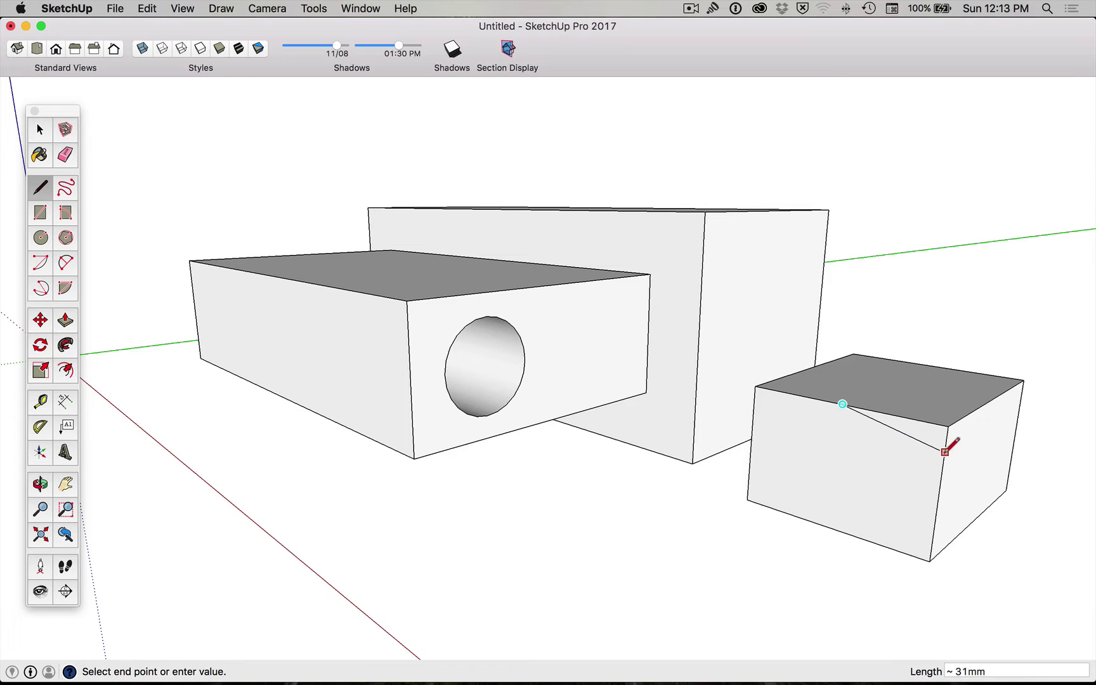
click(938, 496)
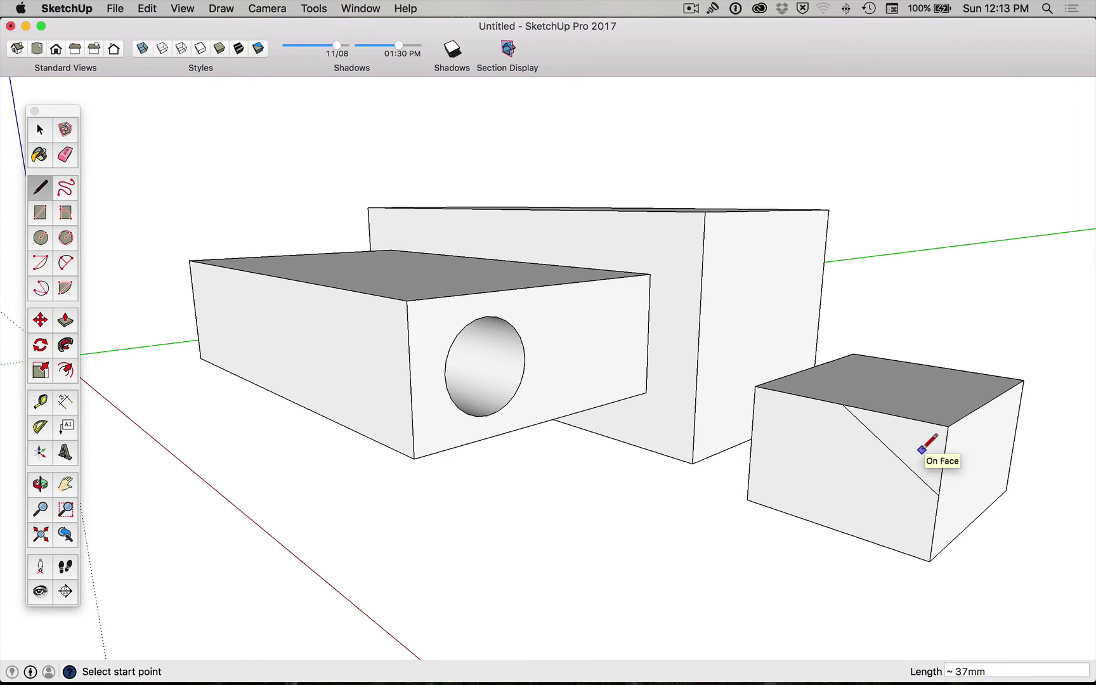
- Select the triangular corner face and push it fully through the block
click(39, 131)
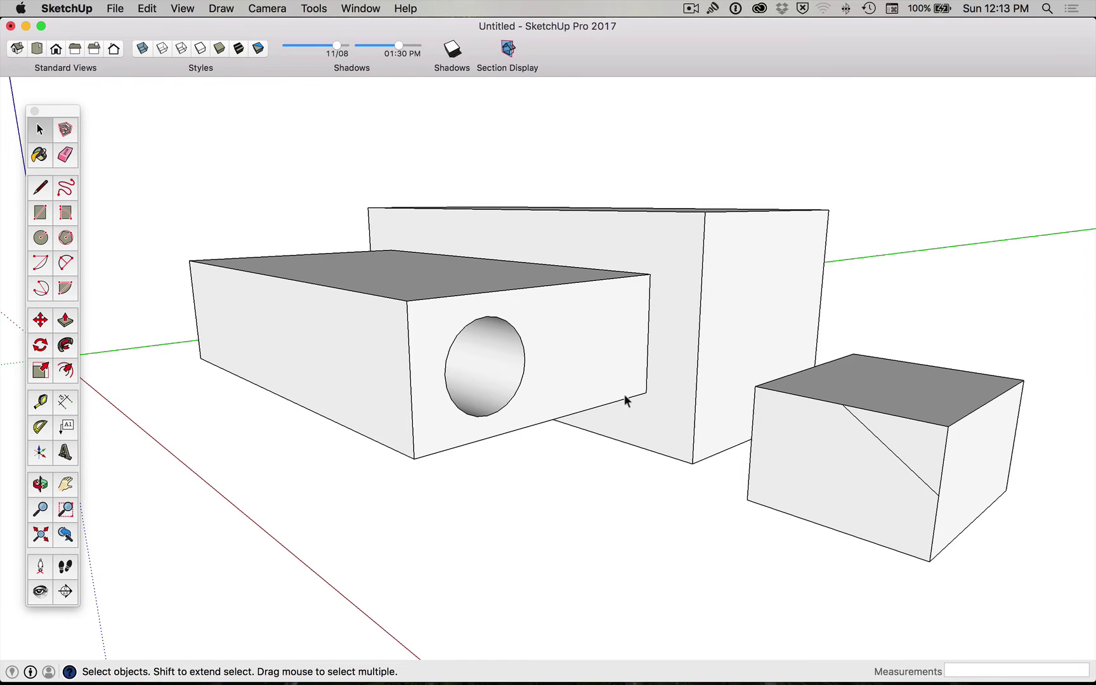
click(820, 451)
click(896, 426)
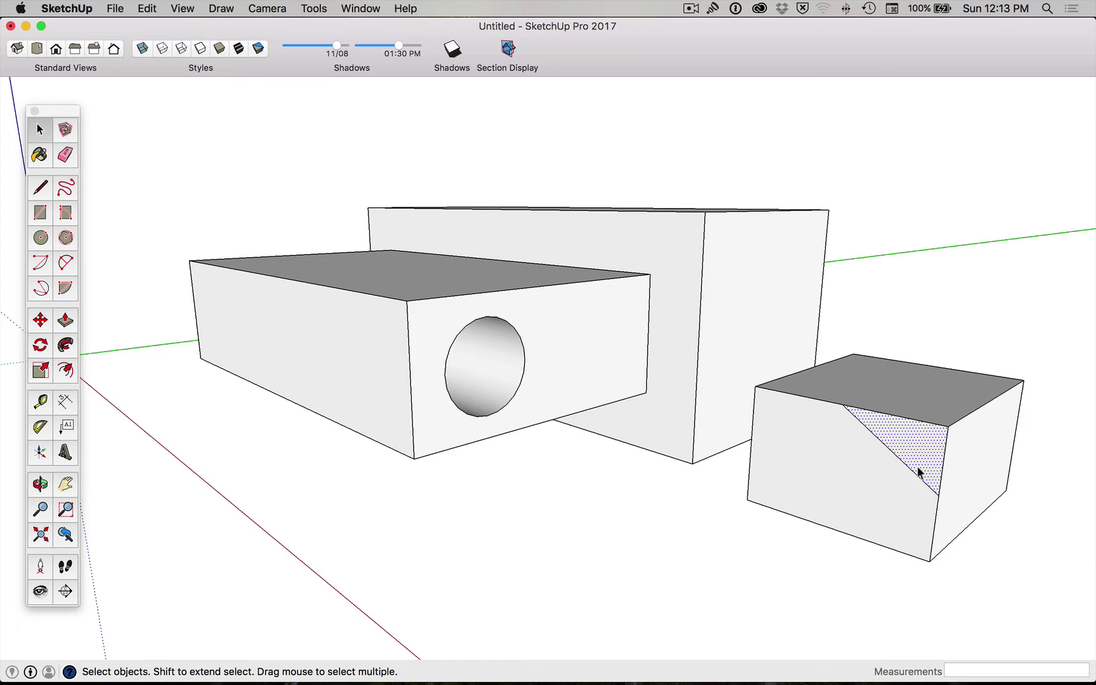
key(p)
drag(937, 495, 1013, 442)
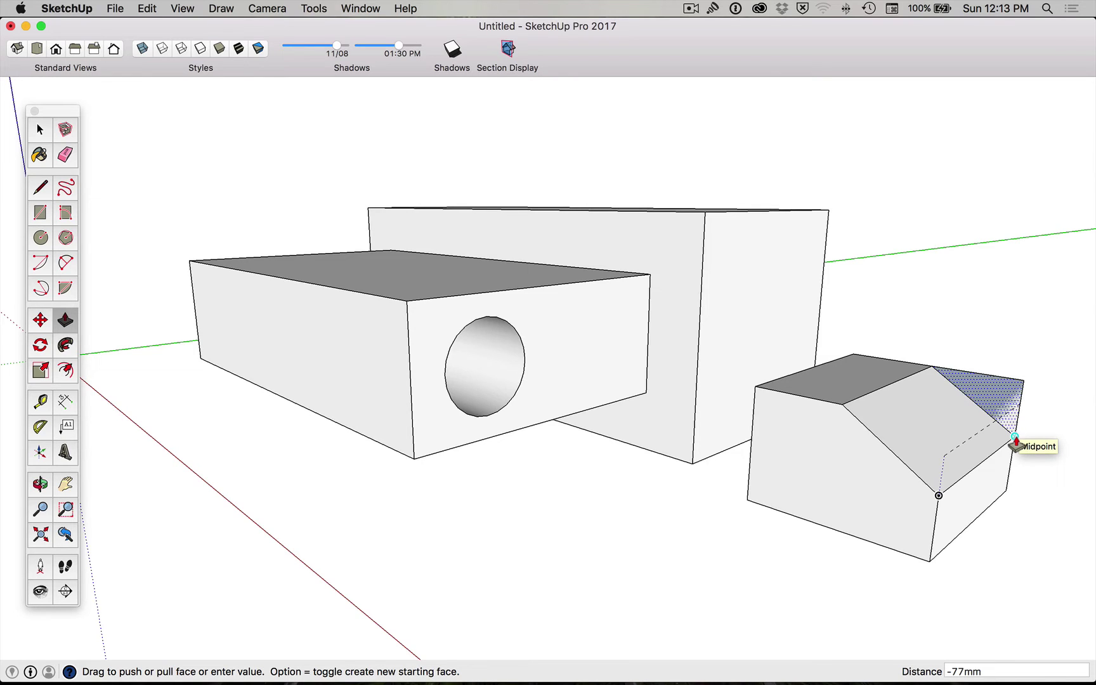
drag(1015, 444, 1020, 423)
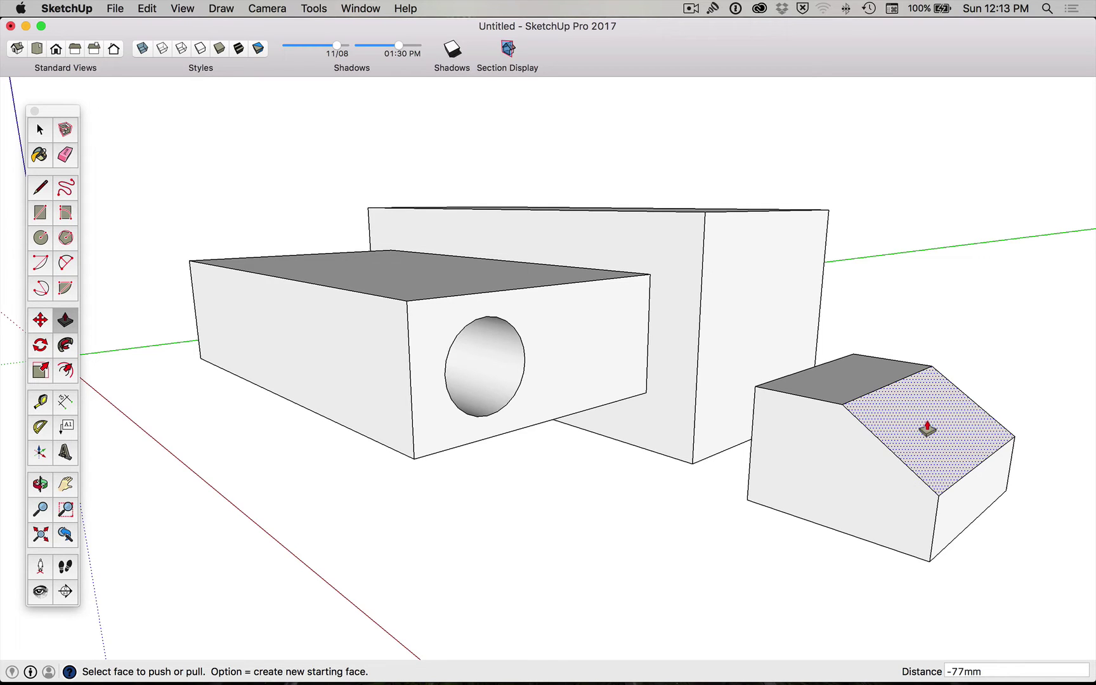
- Lay two crossing Tape Measure guide lines across the sloped chamfer face
key(t)
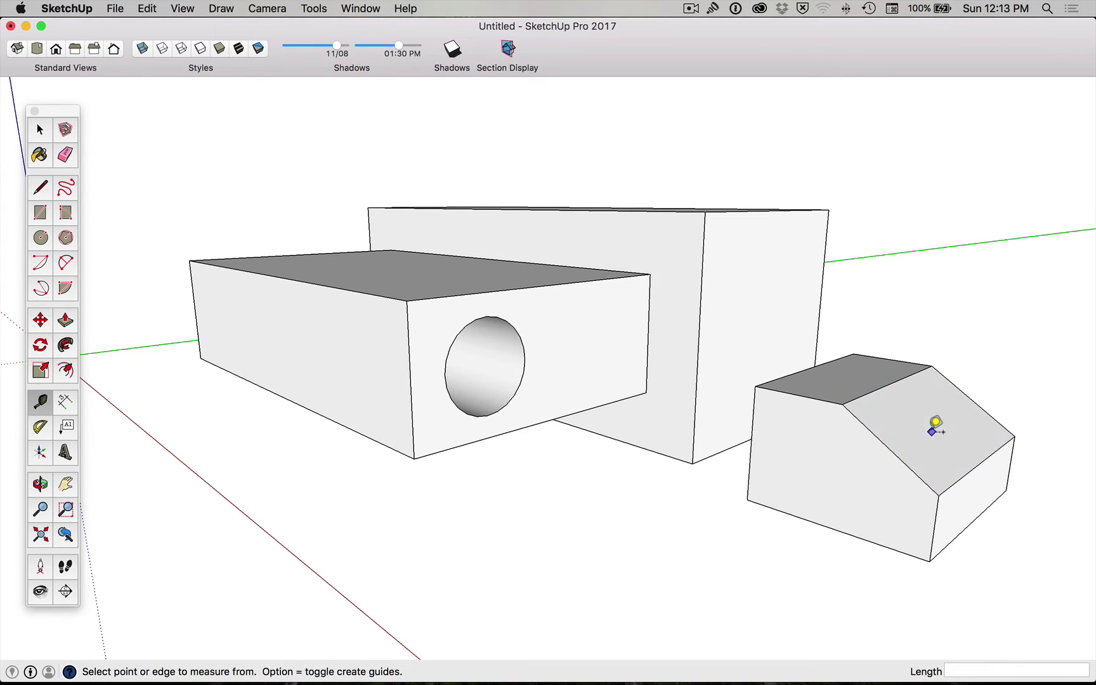
click(904, 462)
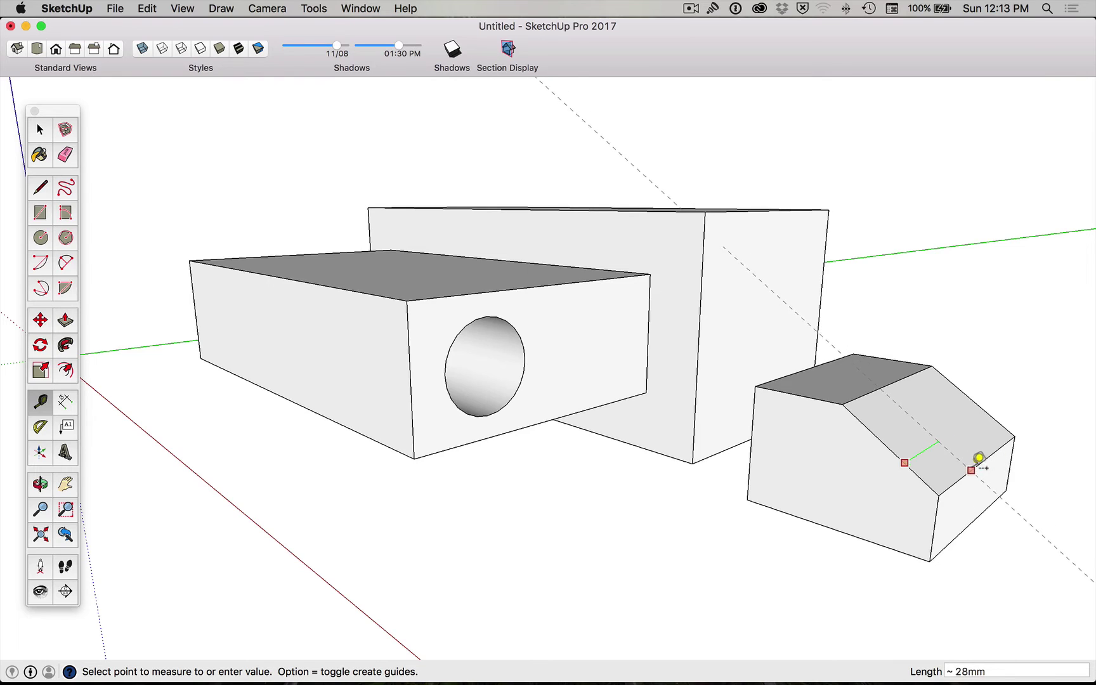
click(982, 461)
click(909, 374)
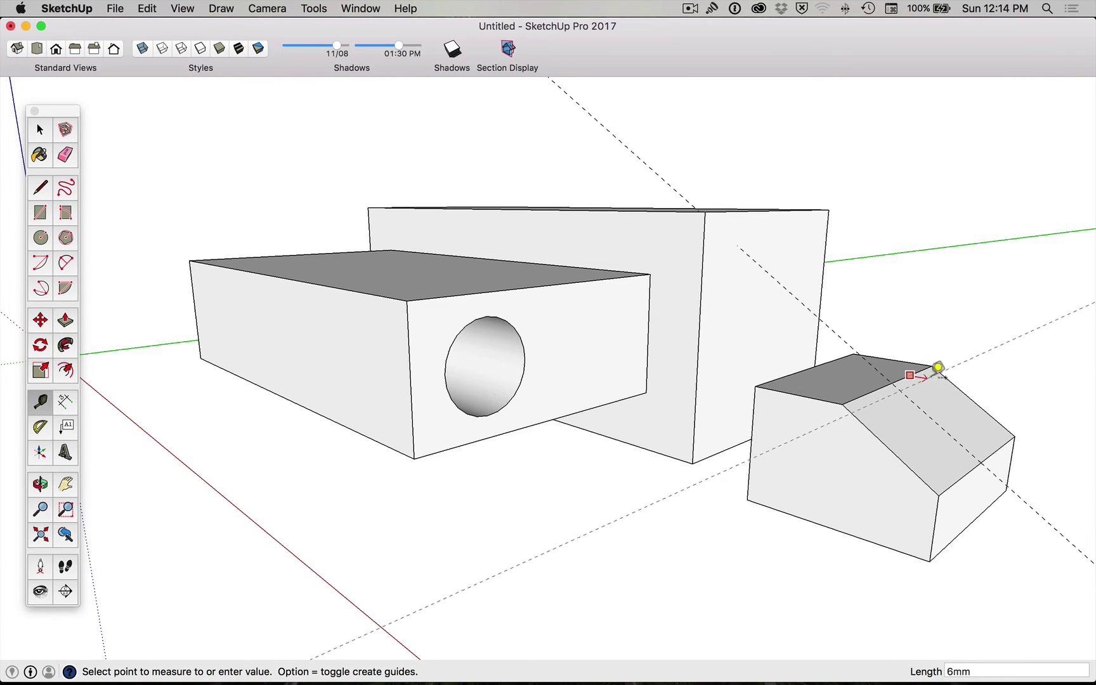
click(975, 386)
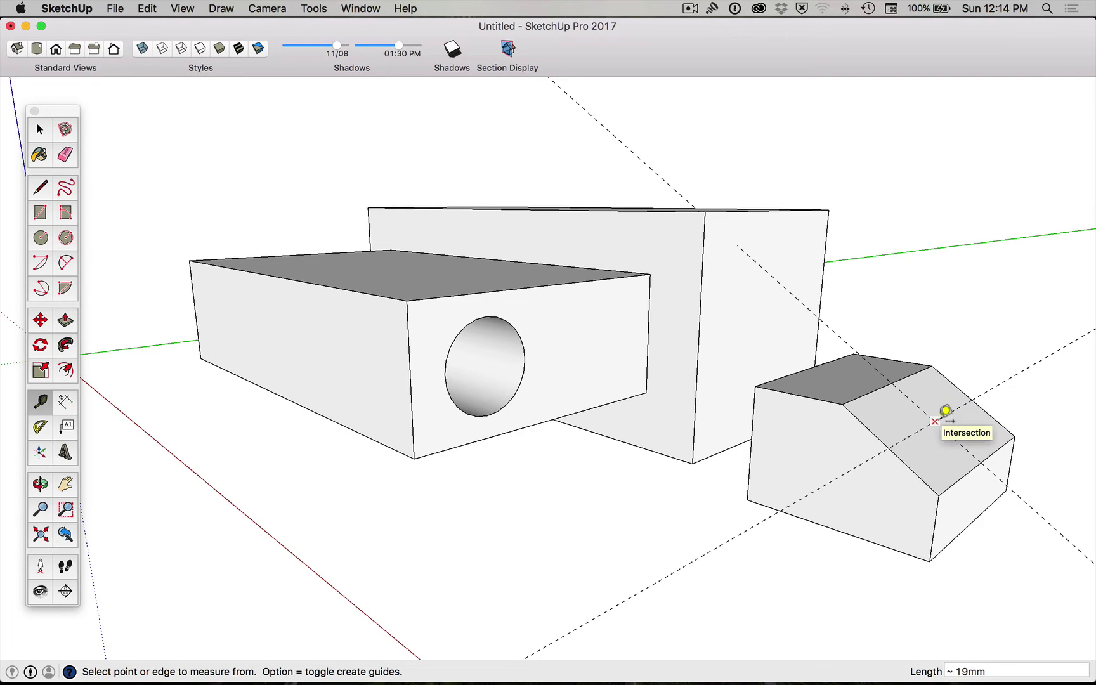
- Draw an 11mm-radius circle at the guide intersection and pull it out into a cylinder
key(c)
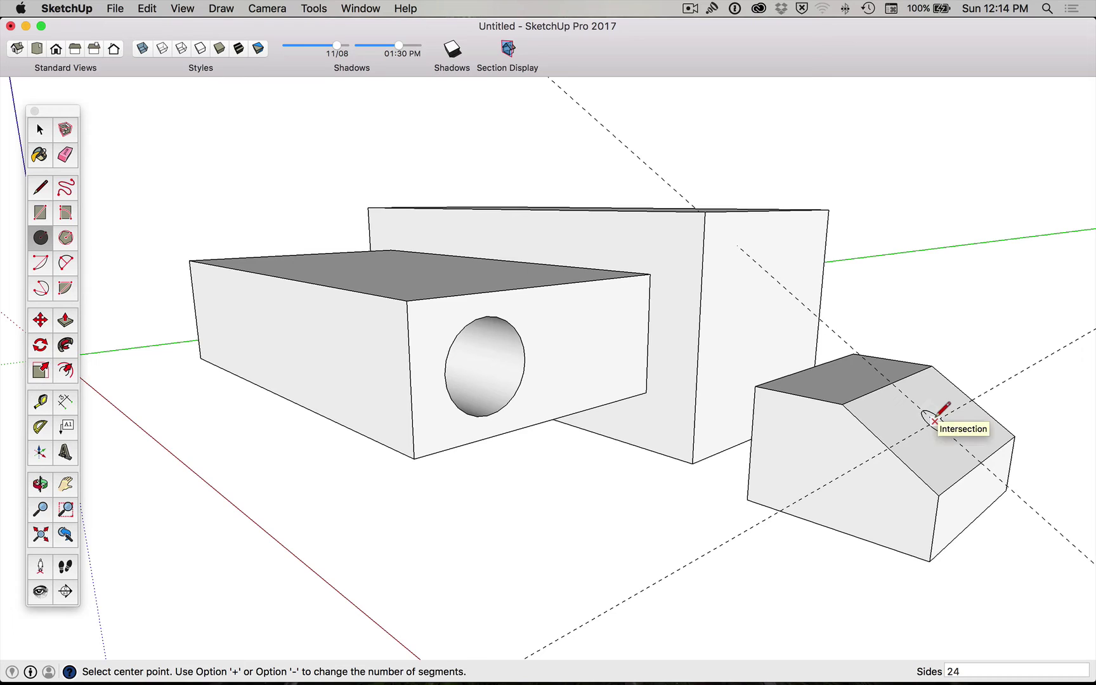
click(935, 421)
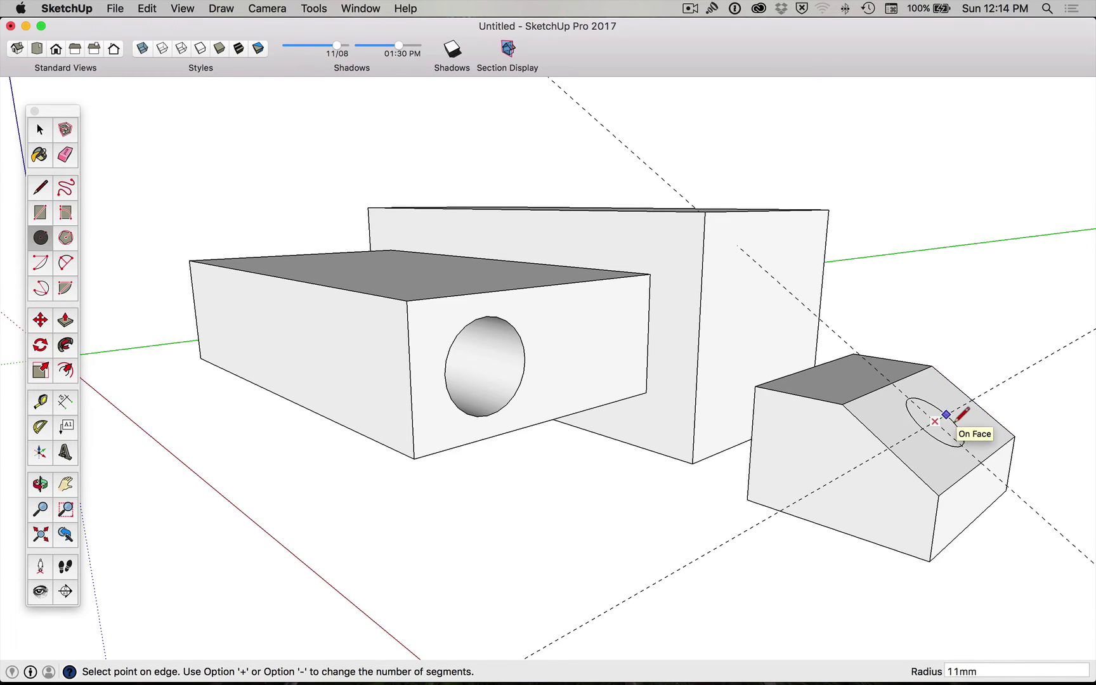
click(955, 420)
key(p)
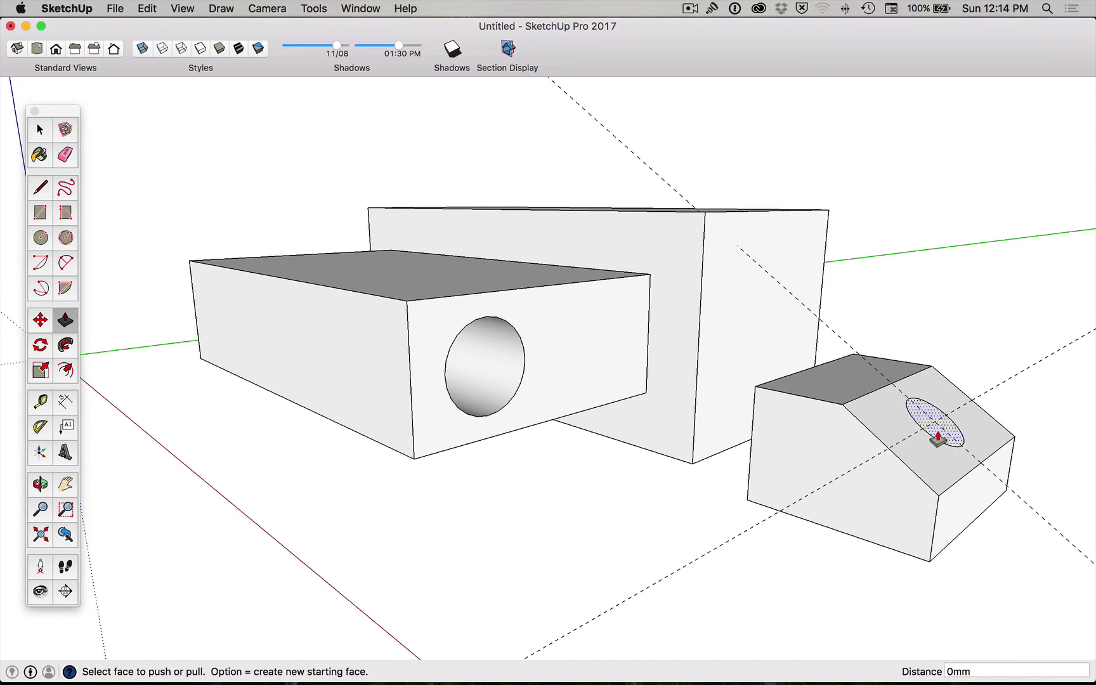
click(937, 437)
click(979, 371)
key(space)
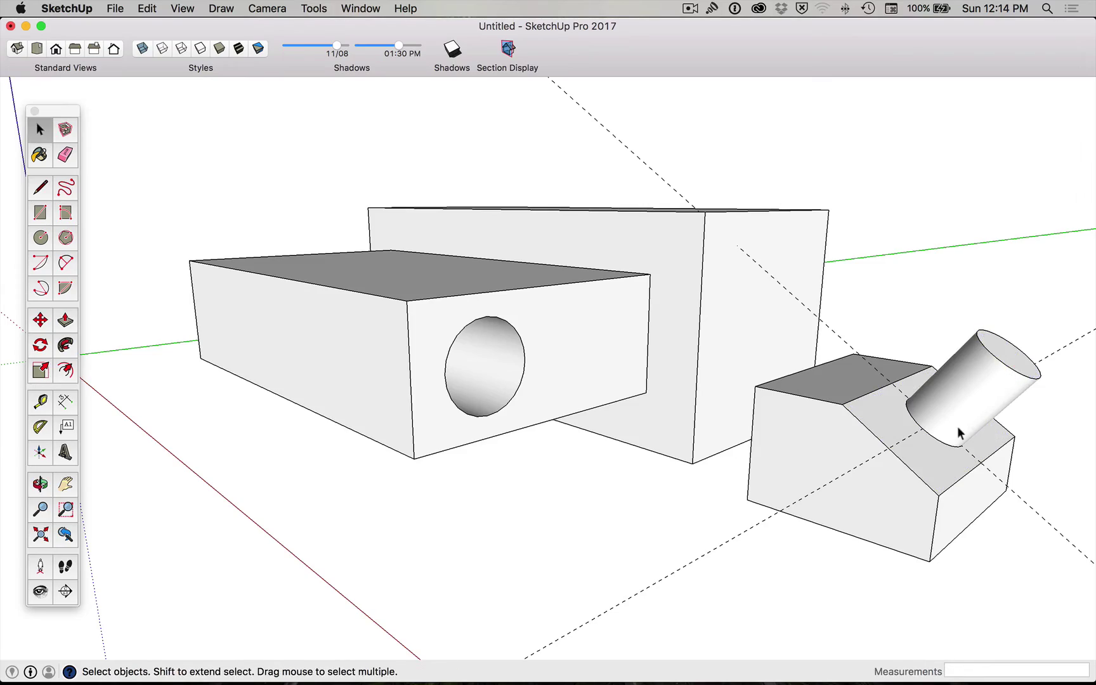
middle_drag(958, 433, 848, 498)
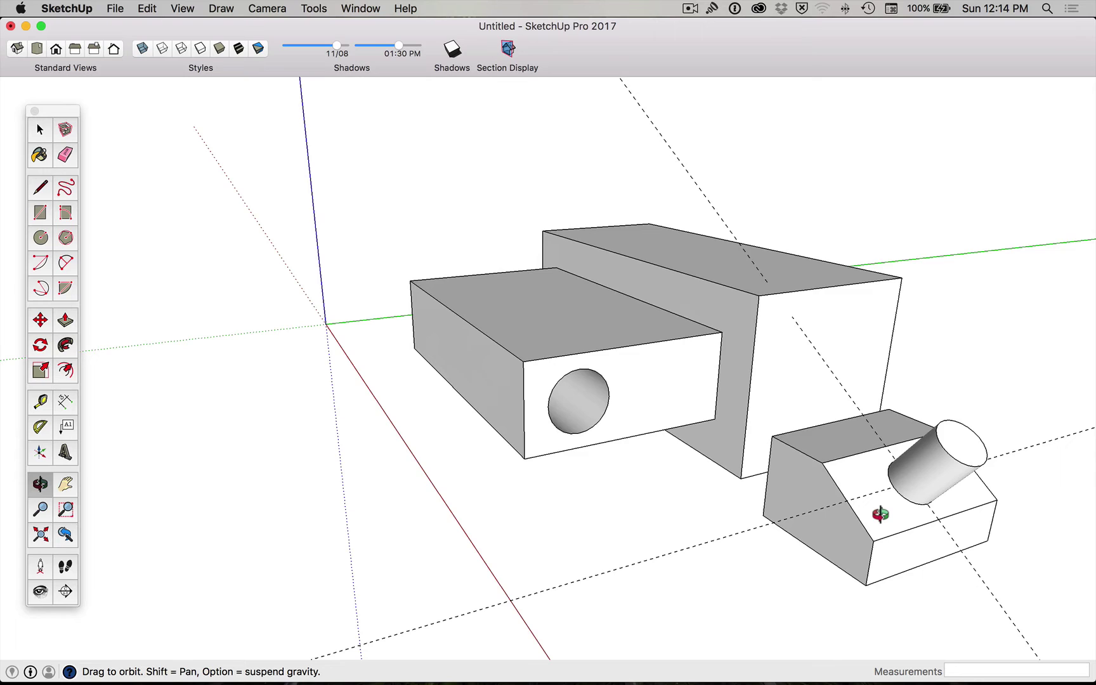
- Undo the cylinder, chamfer and round hole, then delete and restore the small box
key(super+z)
key(super+z)
key(super+z)
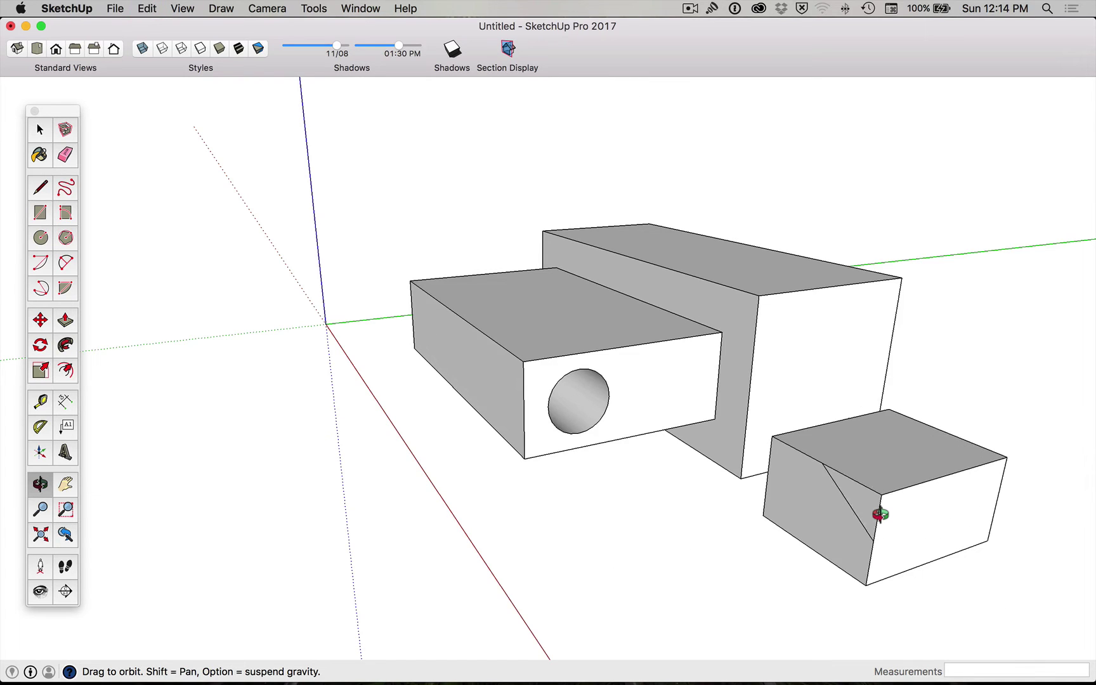
key(super+z)
key(super+z)
key(super+z)
key(space)
double_click(881, 515)
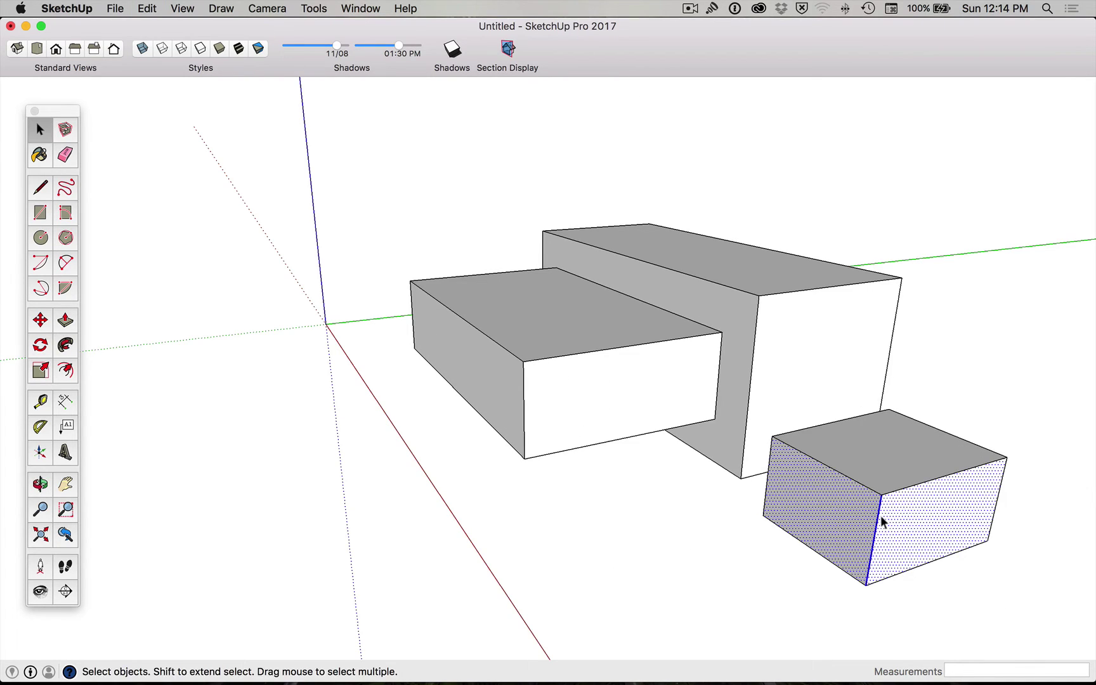
triple_click(883, 519)
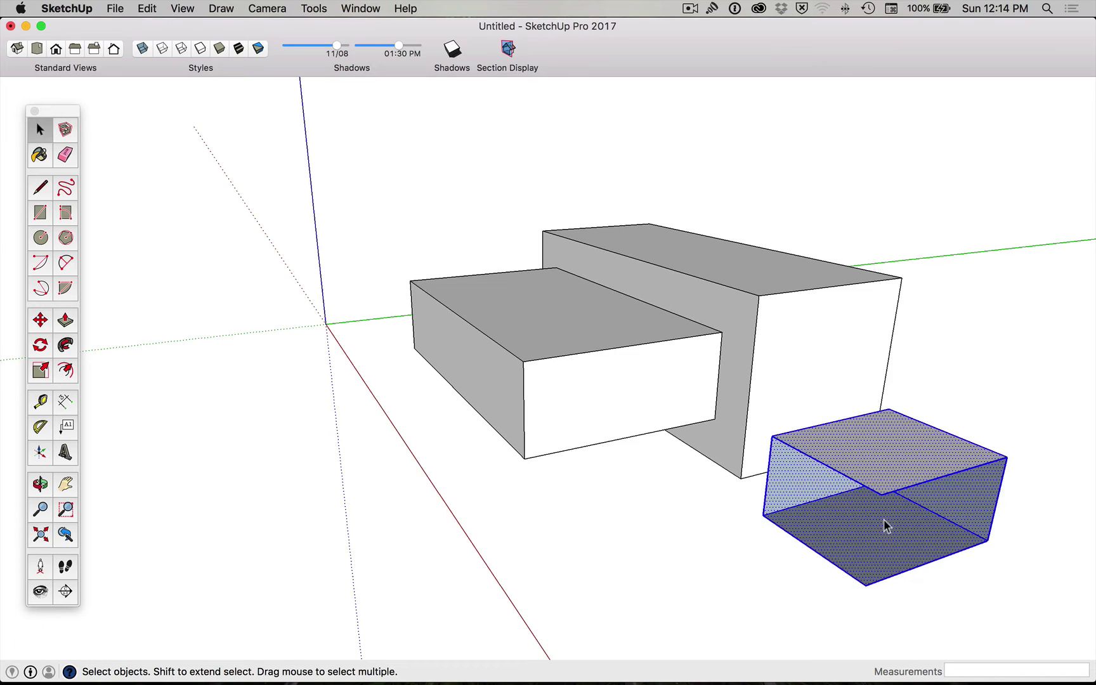
key(Delete)
key(super+z)
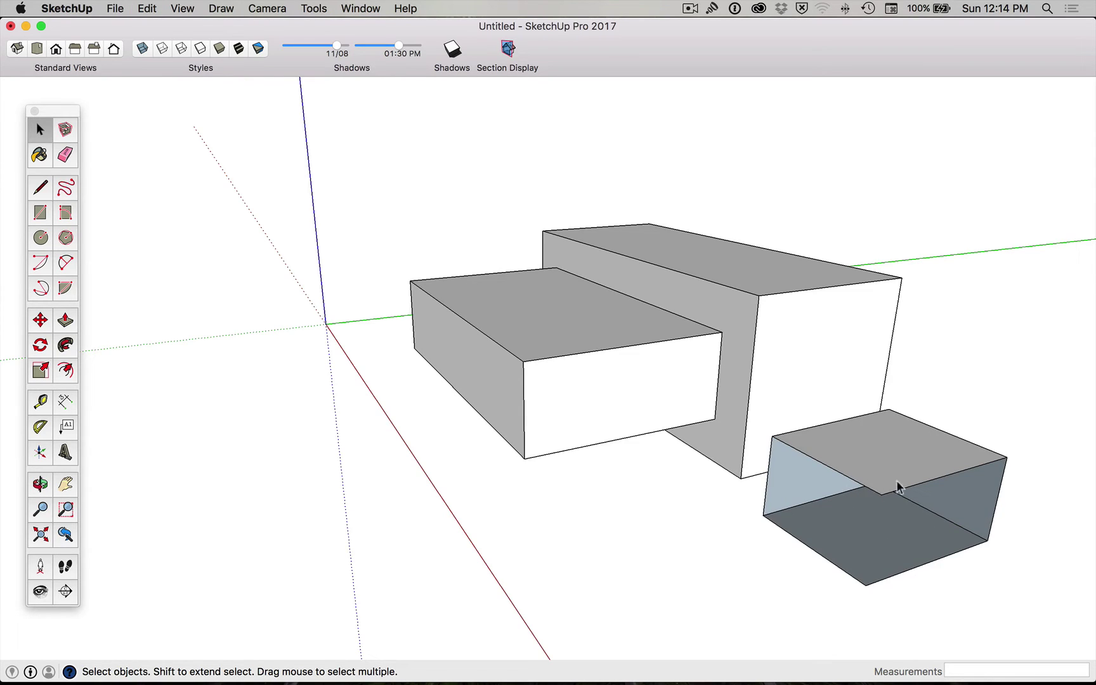
- Orbit to the box's open side and draw an edge from its bottom corner to the left corner
key(o)
drag(831, 499, 957, 561)
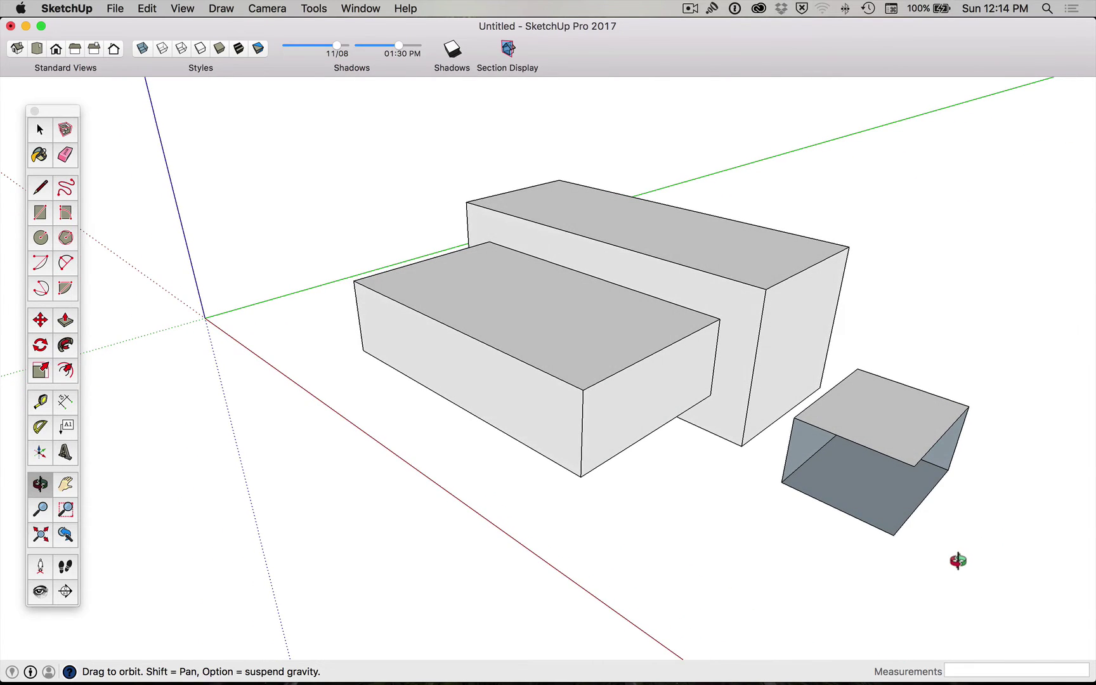
key(l)
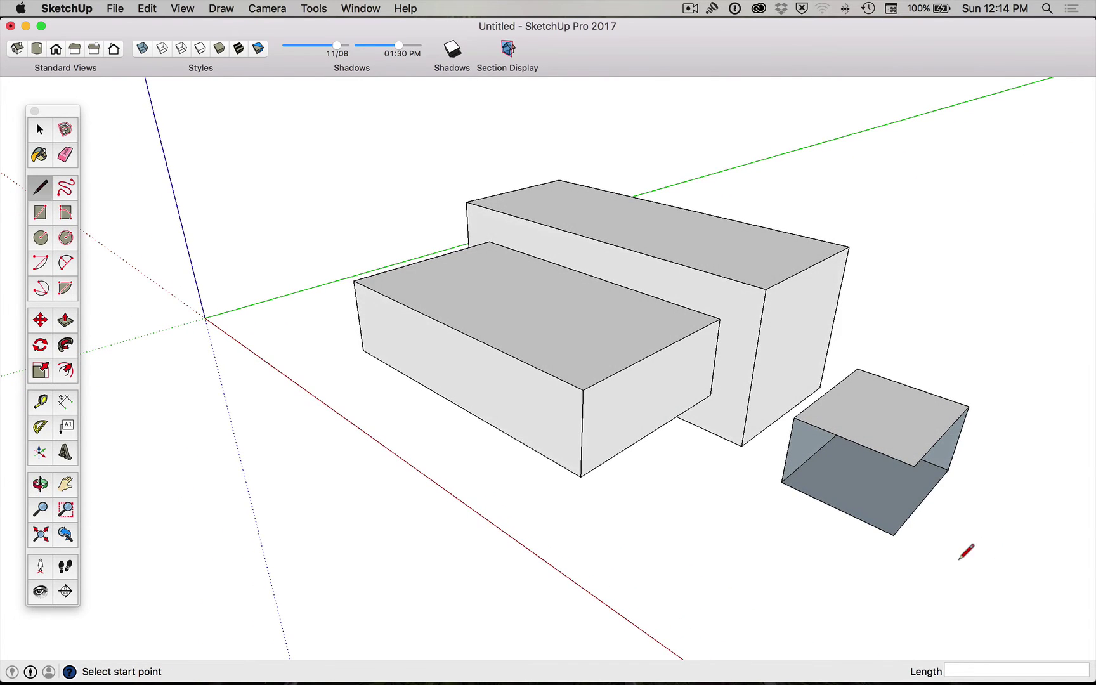
click(893, 534)
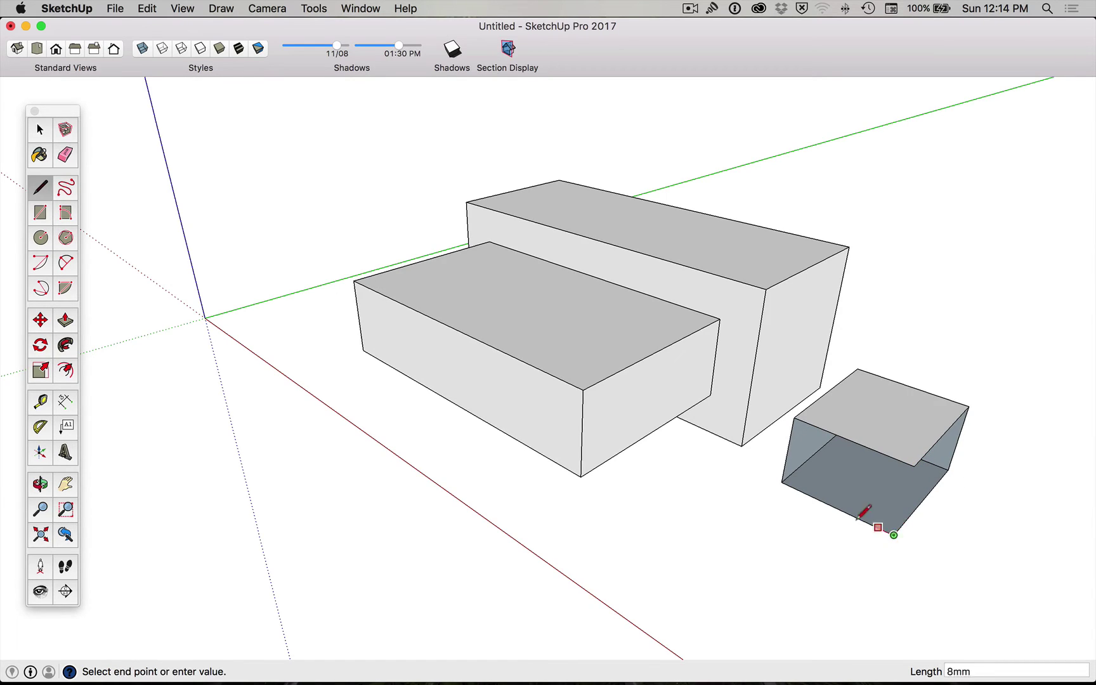
click(783, 480)
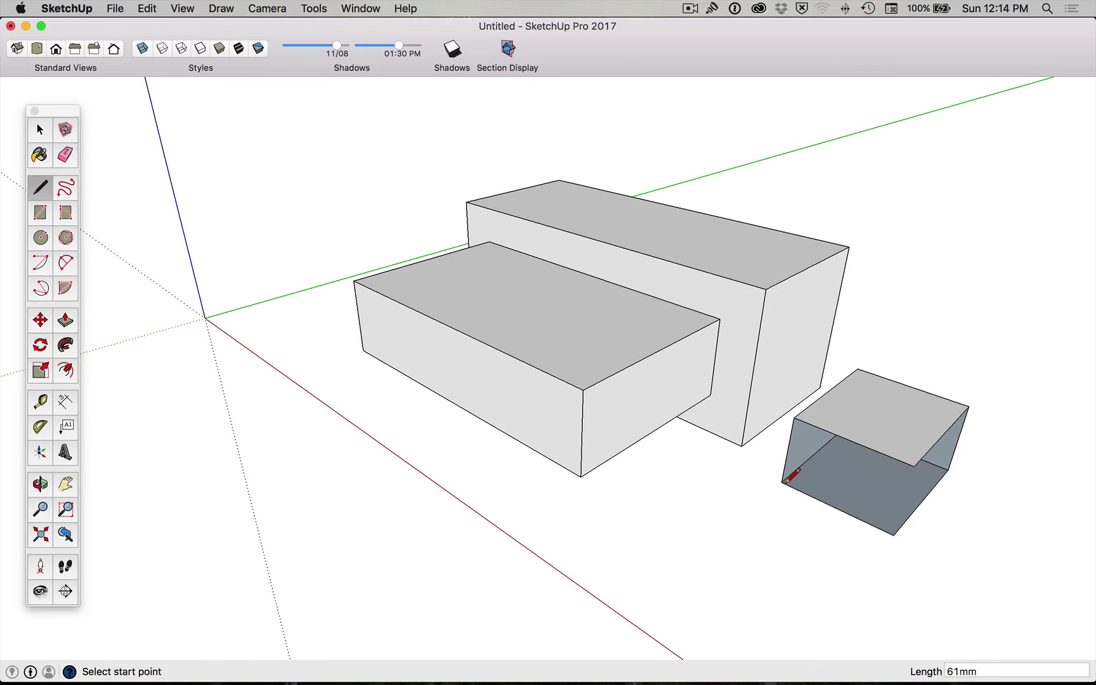
click(893, 535)
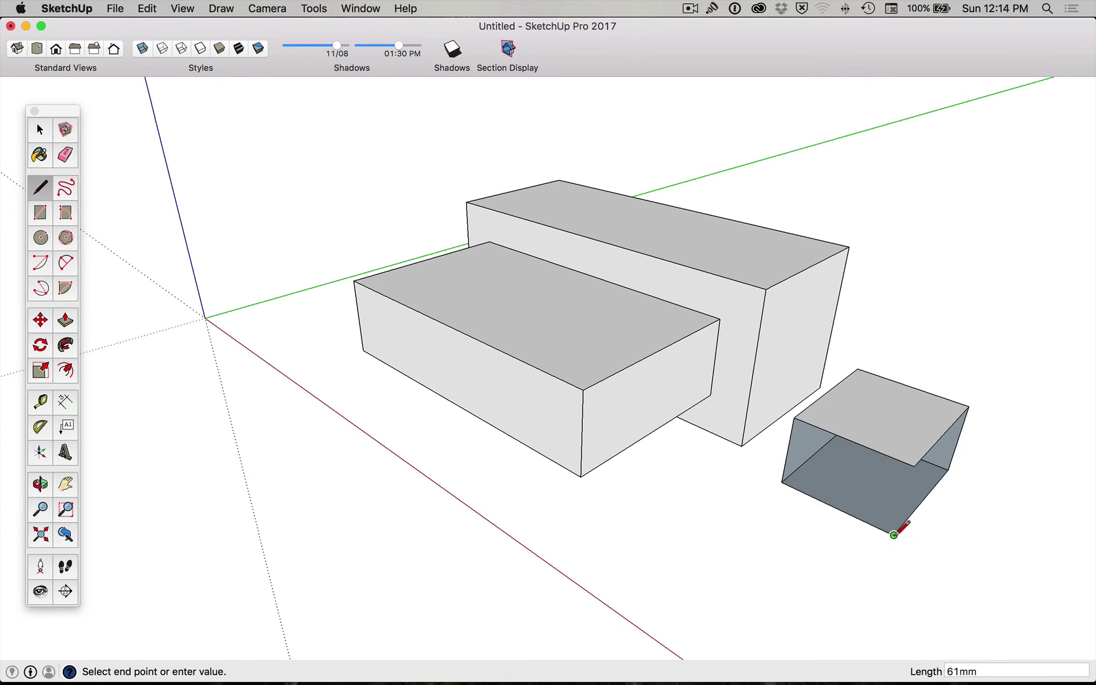
- Close the open face with an edge to the top corner, then delete and redraw the front face
click(915, 464)
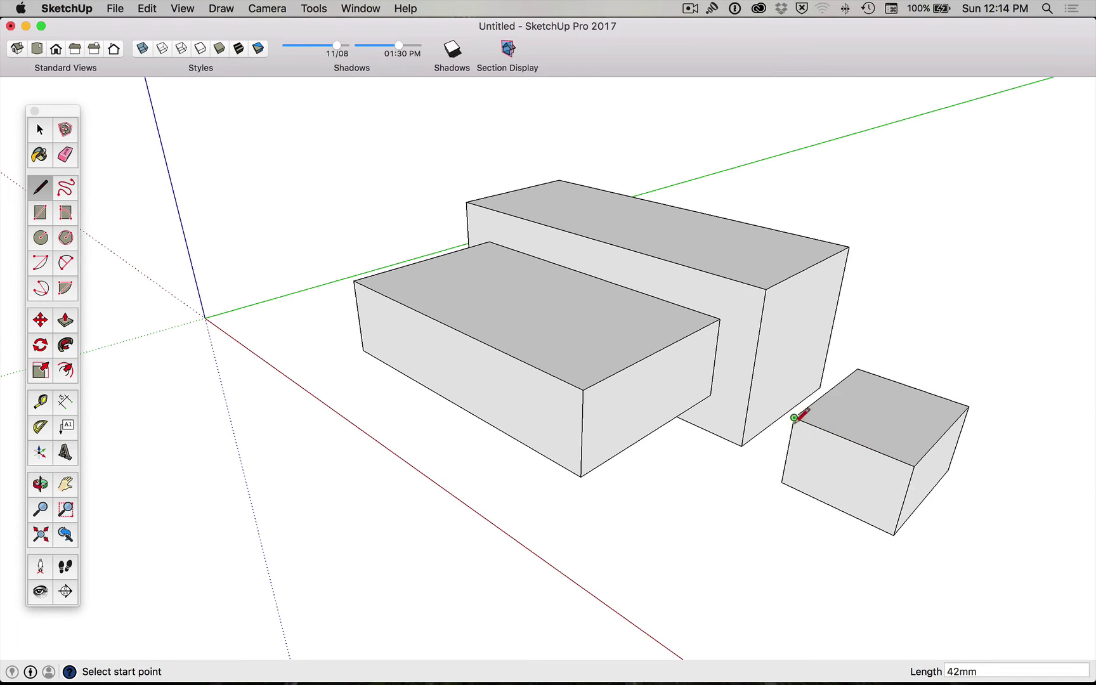
key(space)
click(885, 492)
key(Delete)
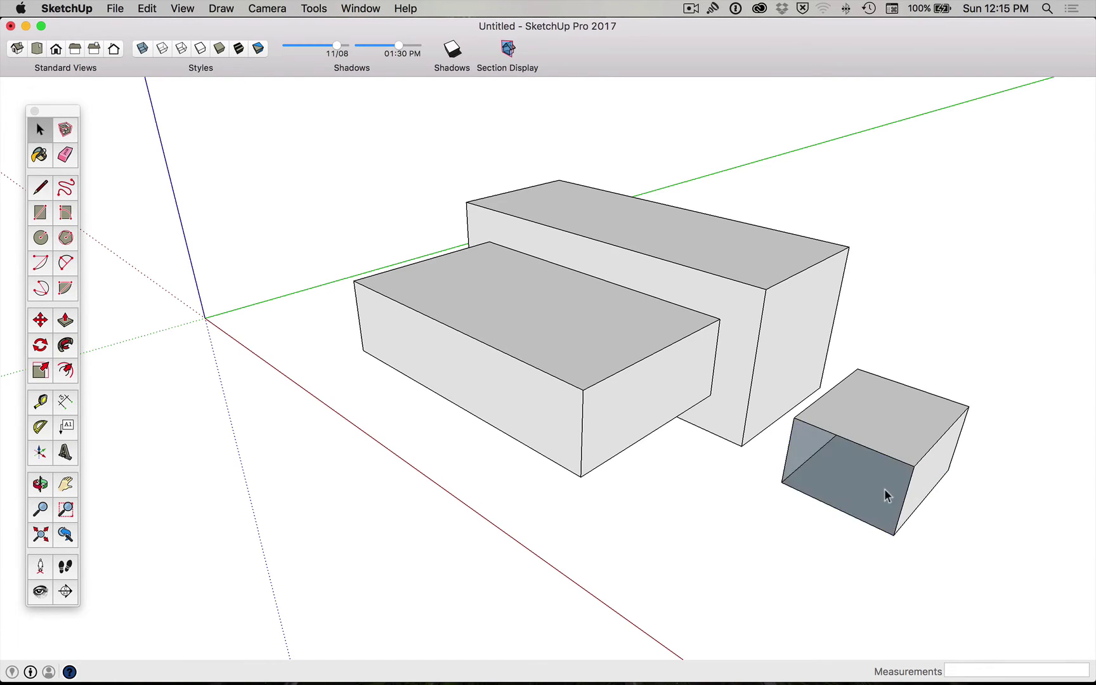
key(l)
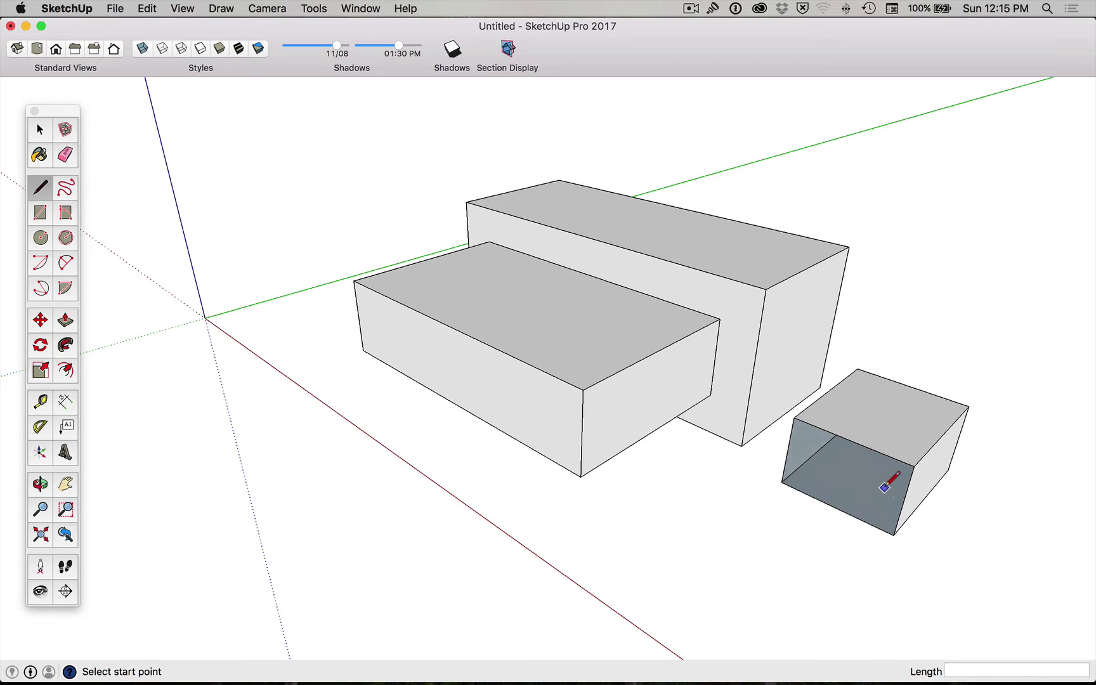
click(913, 466)
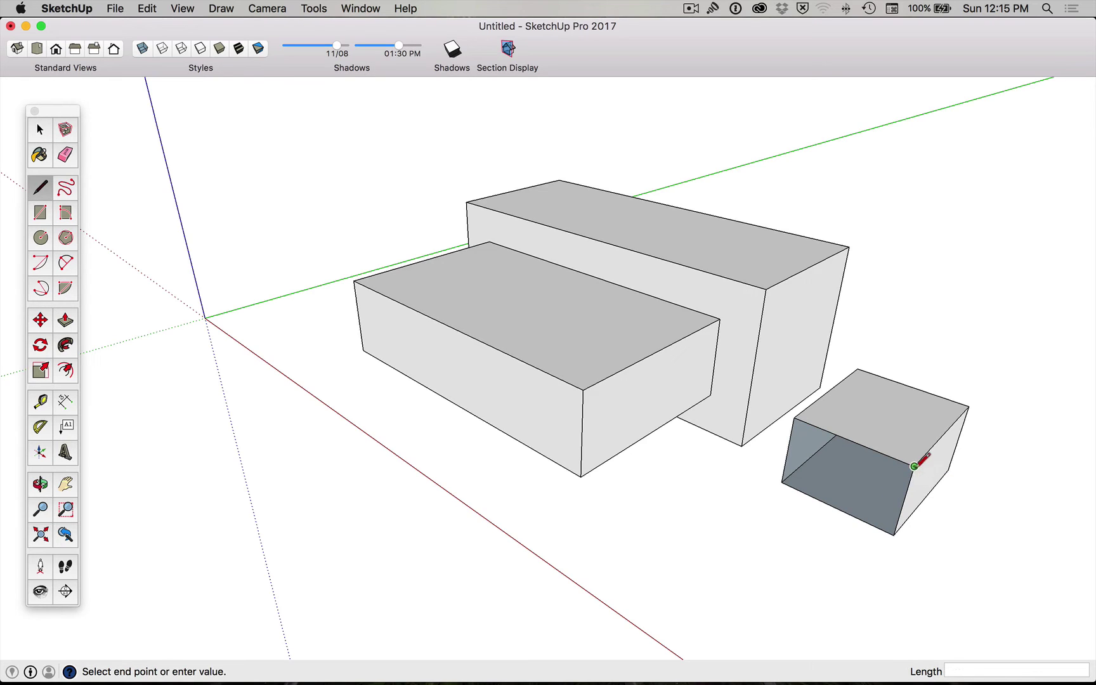
click(795, 418)
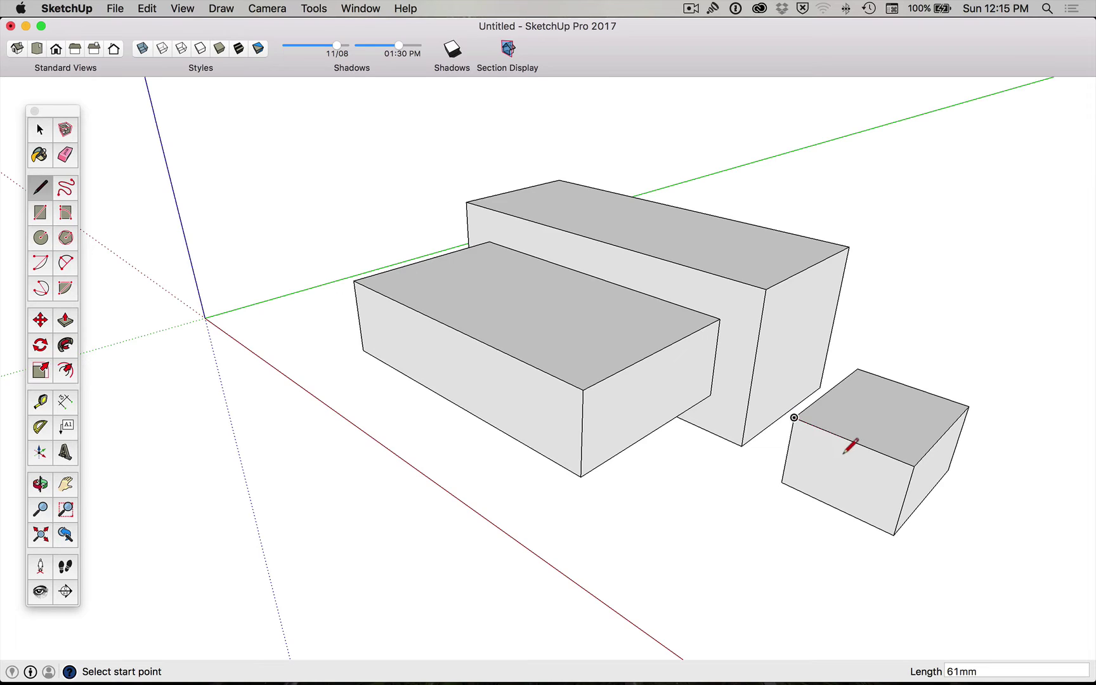
key(super+z)
- Draw a diagonal from the top-front corner to the lower-left corner, then delete it
click(913, 466)
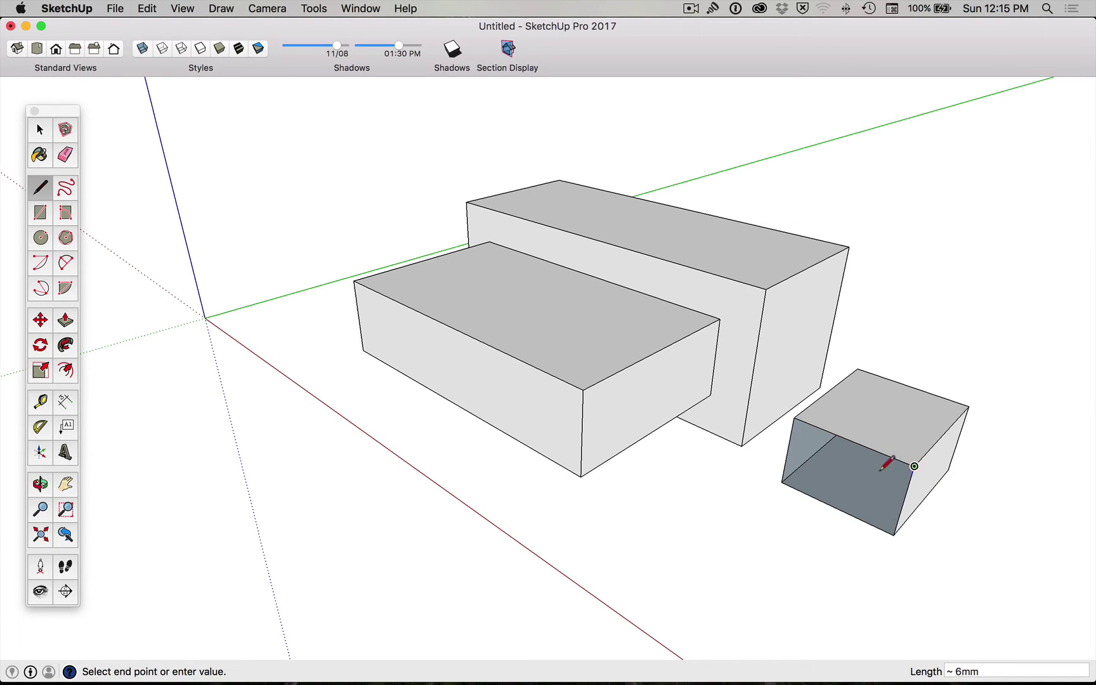
click(782, 482)
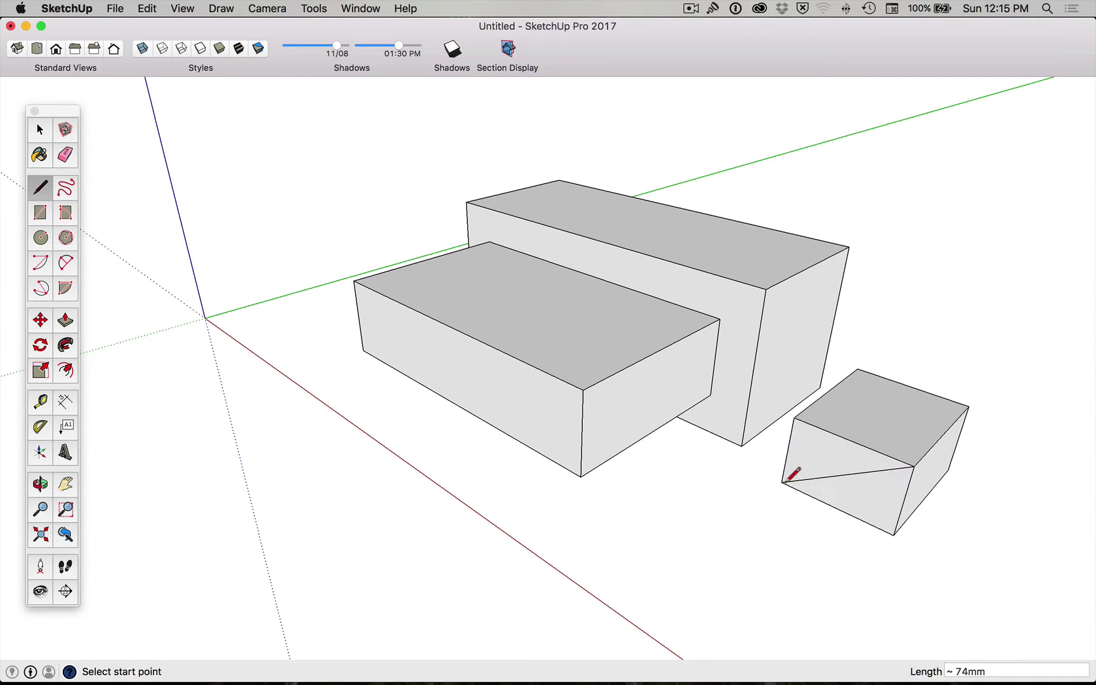
key(space)
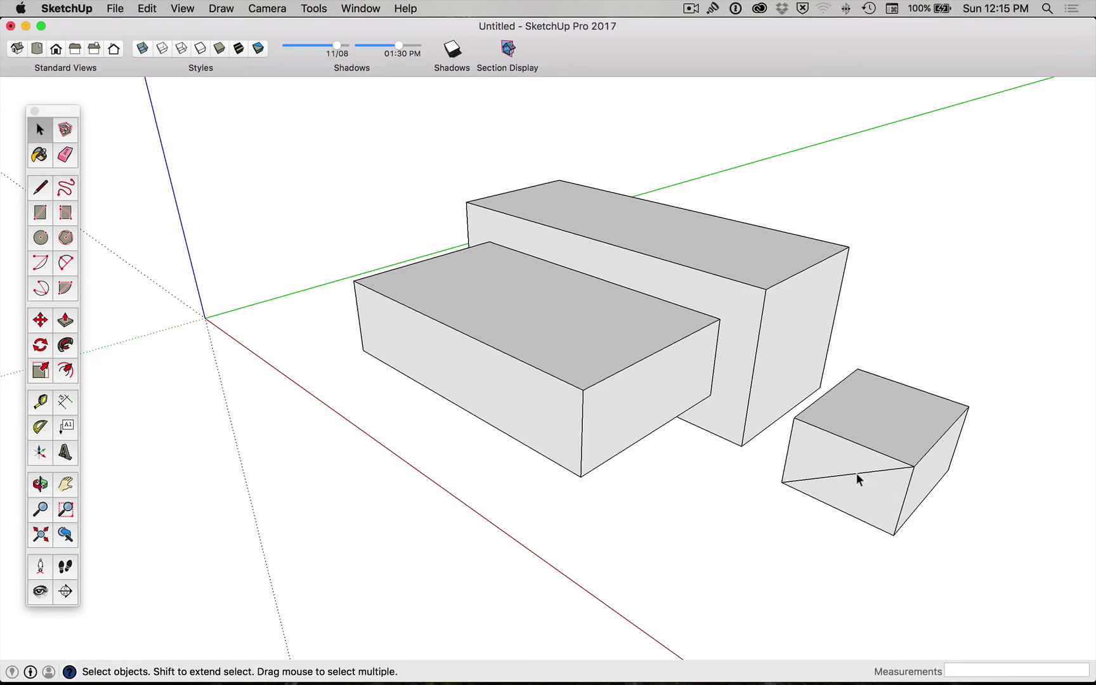
click(856, 474)
key(Delete)
- Draw the front-face diagonal from the lower-left corner to the upper-right corner
key(l)
click(783, 481)
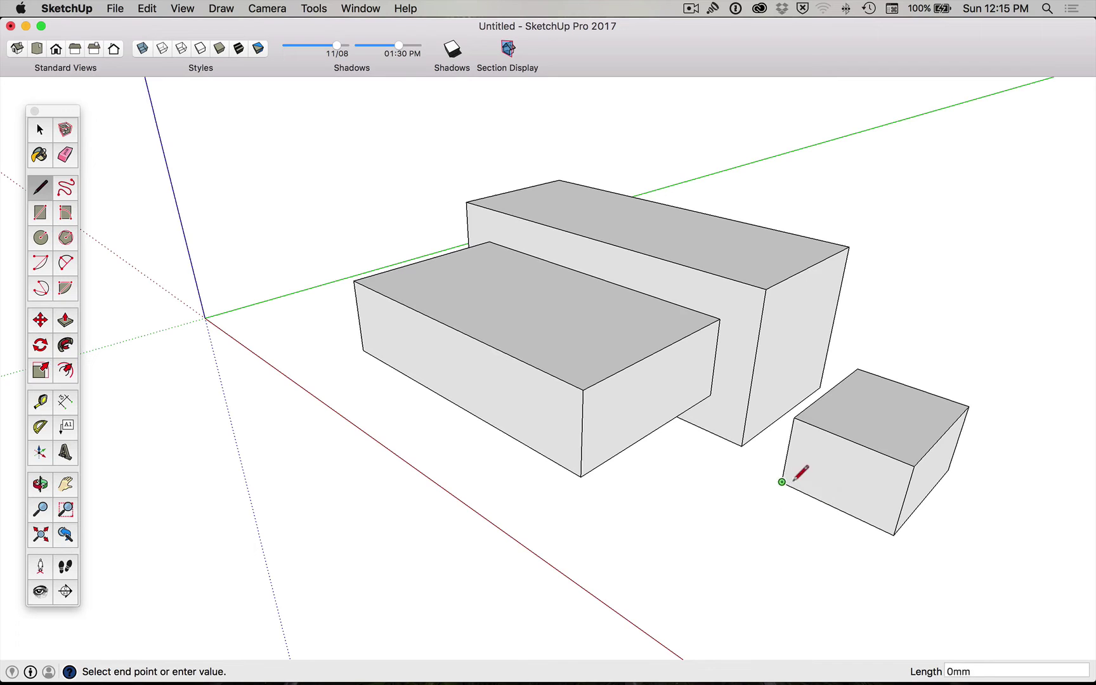
click(913, 466)
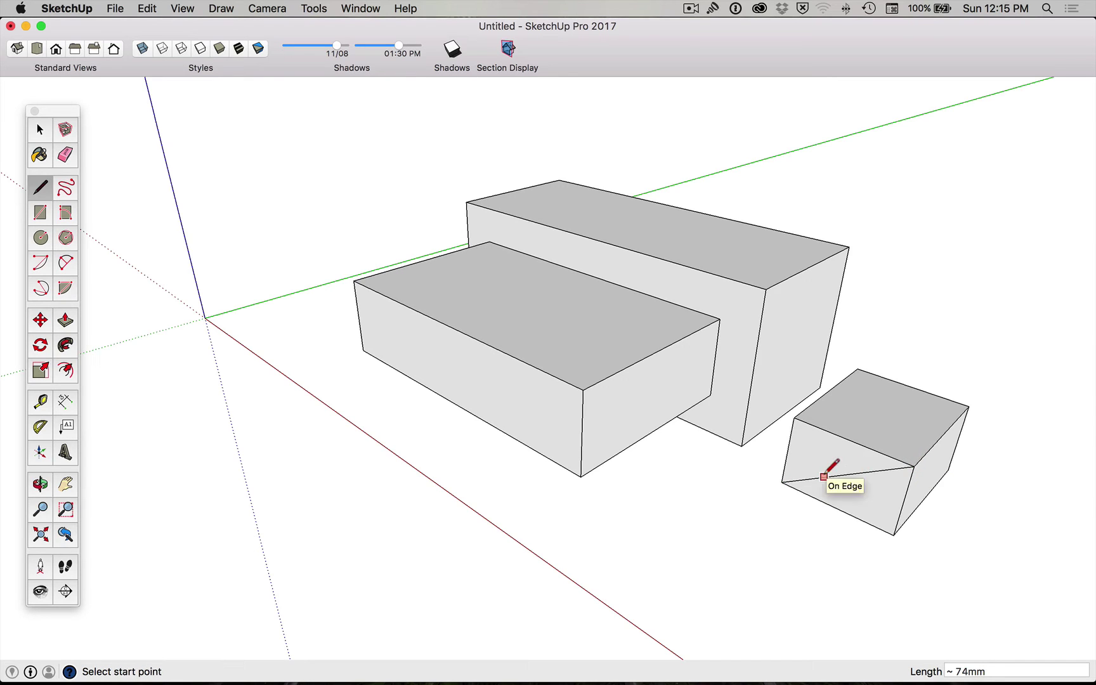
key(o)
drag(831, 474, 895, 477)
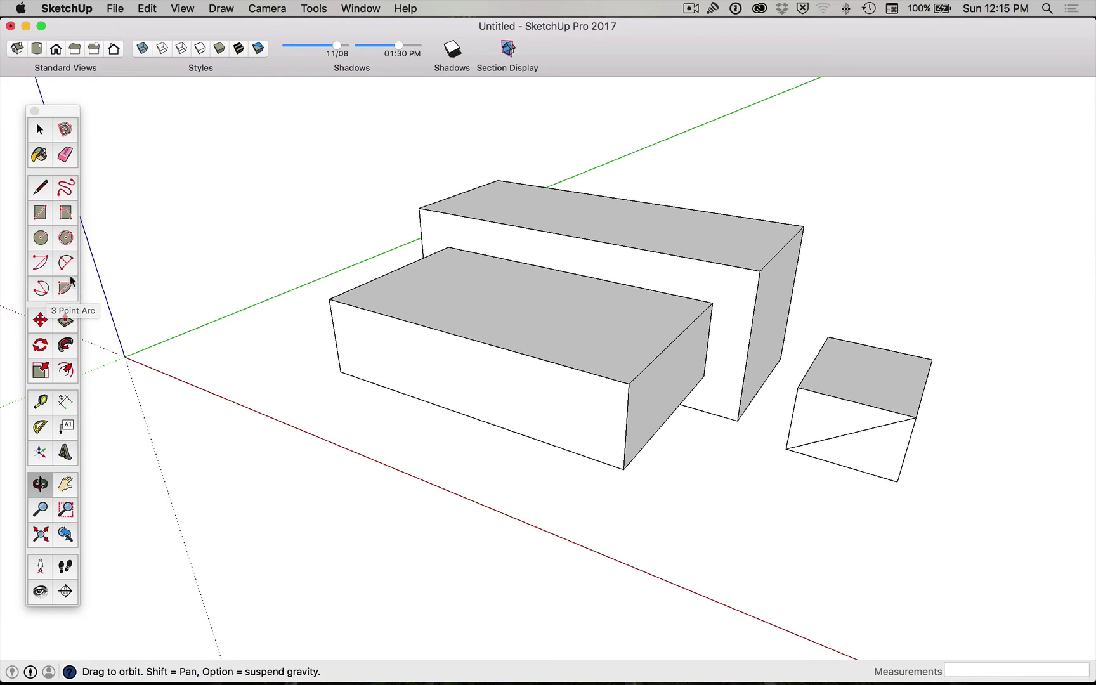
- Draw a 2-point arc between the front face's lower-left and right corners, bowing below the diagonal
click(71, 266)
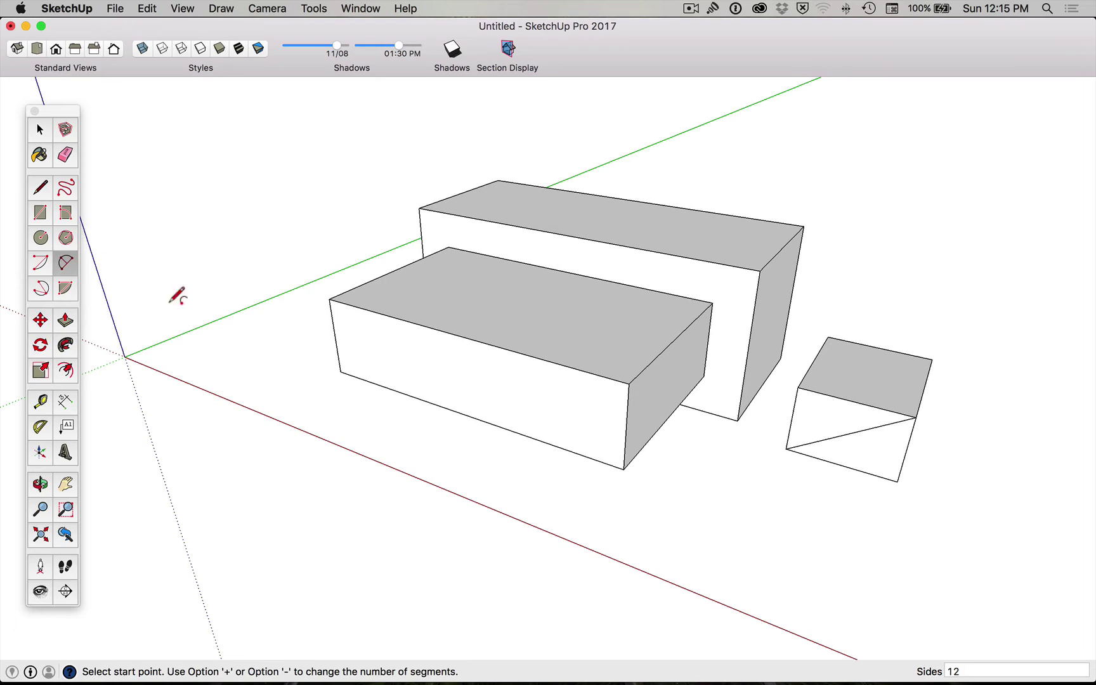
click(786, 448)
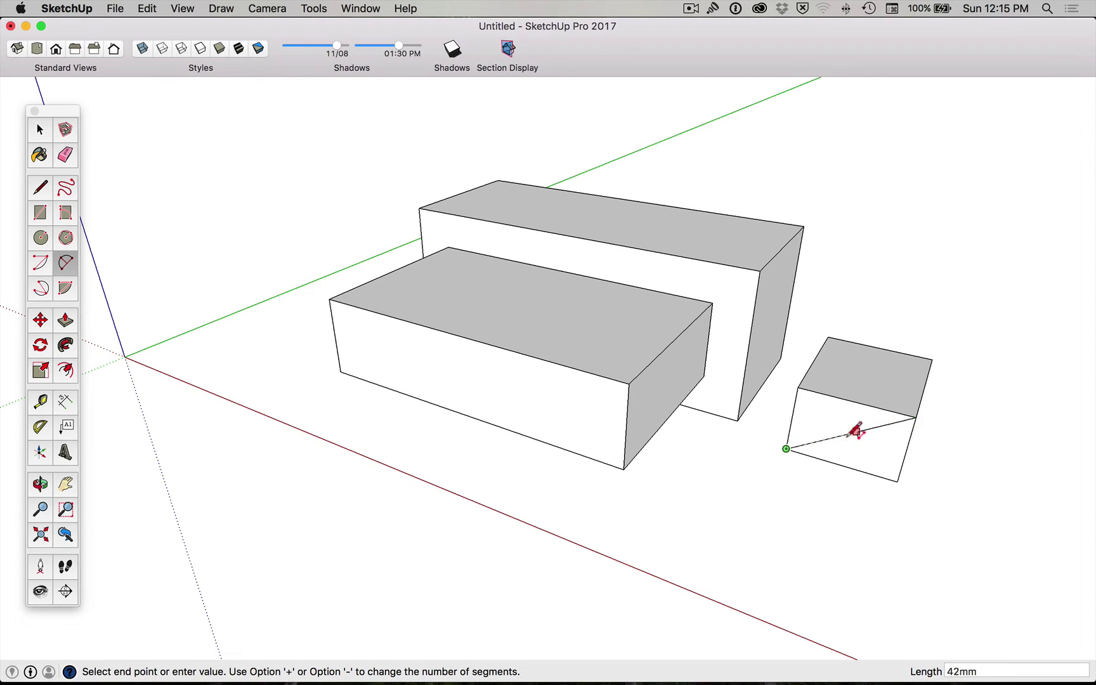
click(916, 417)
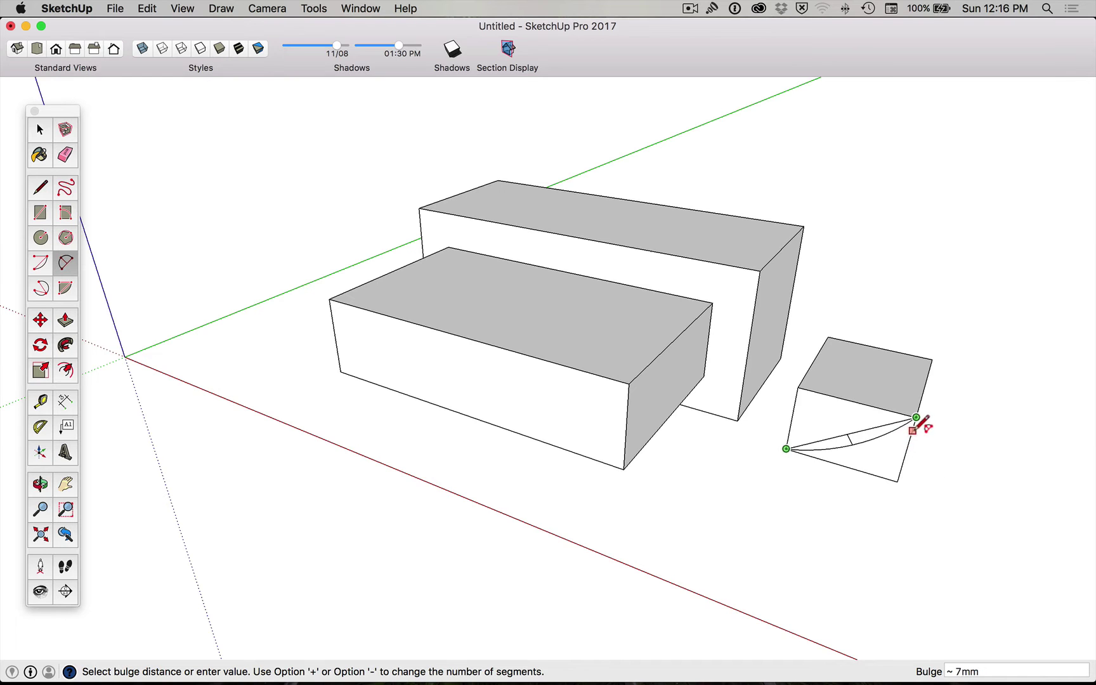
click(911, 435)
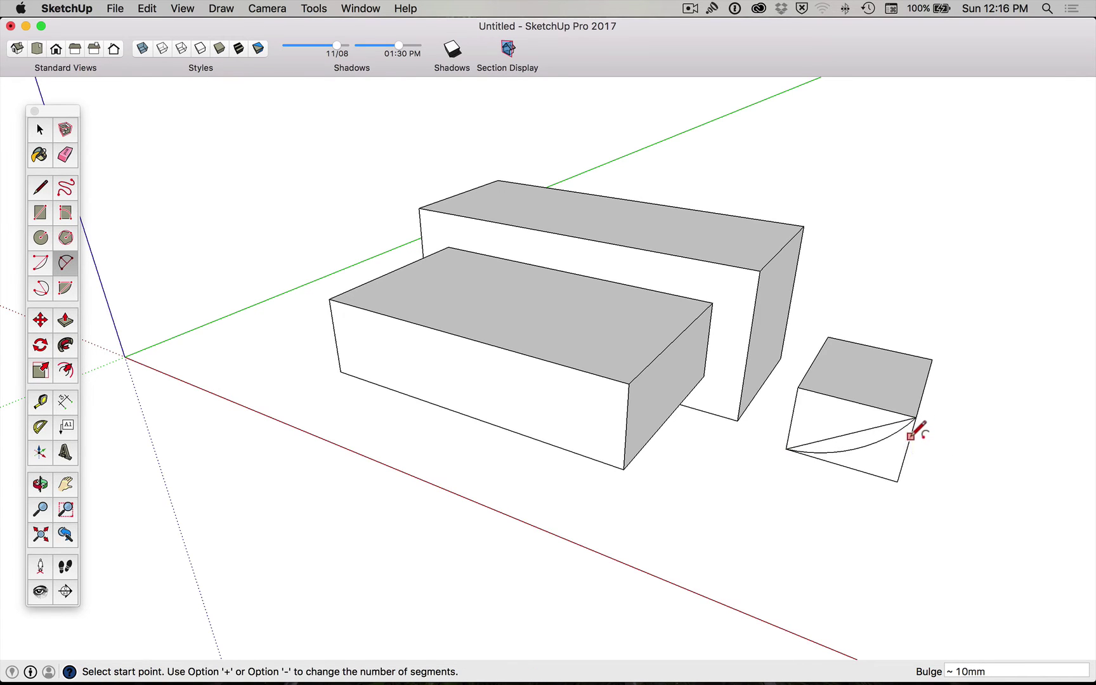
middle_drag(932, 435, 922, 405)
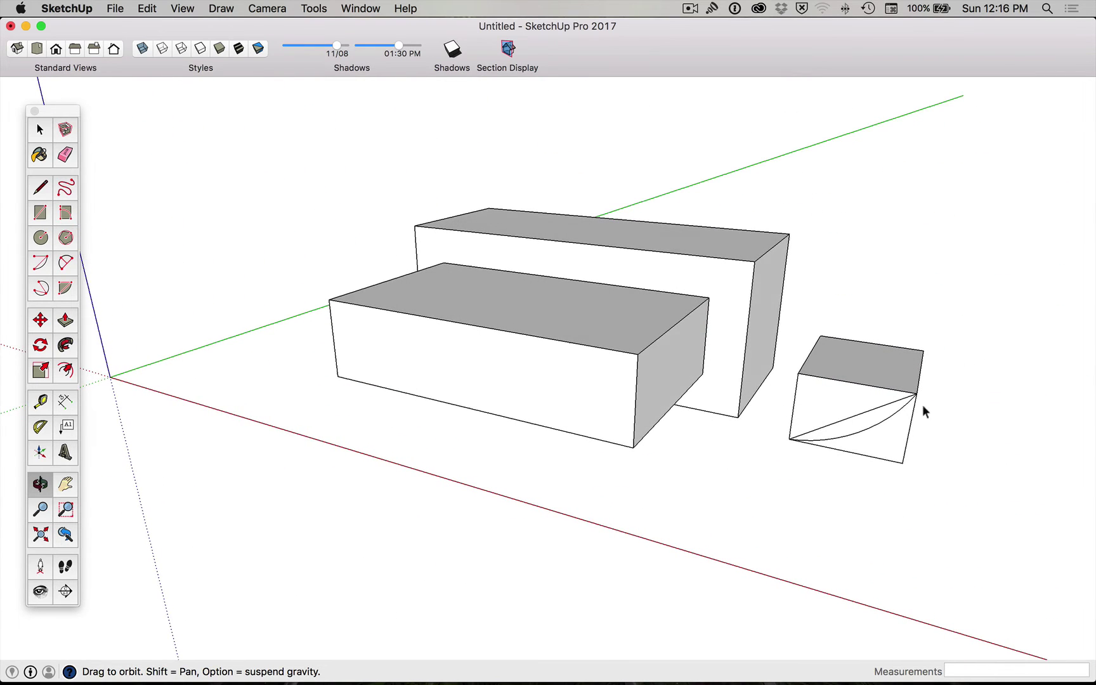
- Delete the straight diagonal edge so the front faces merge above the arc
key(space)
click(862, 424)
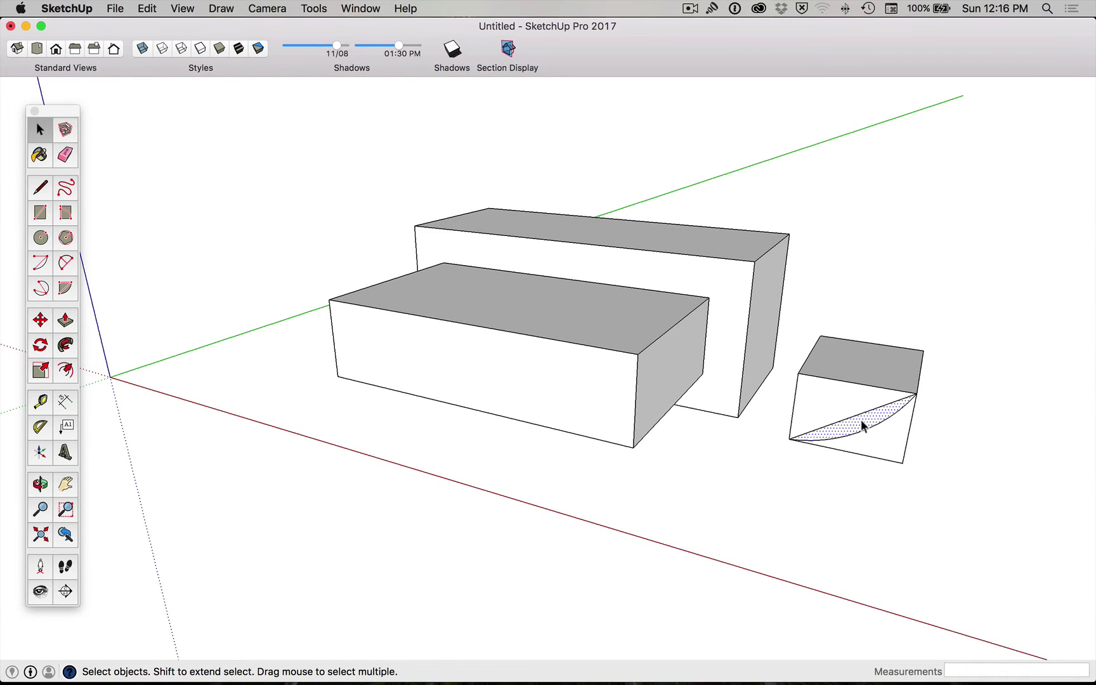
click(848, 415)
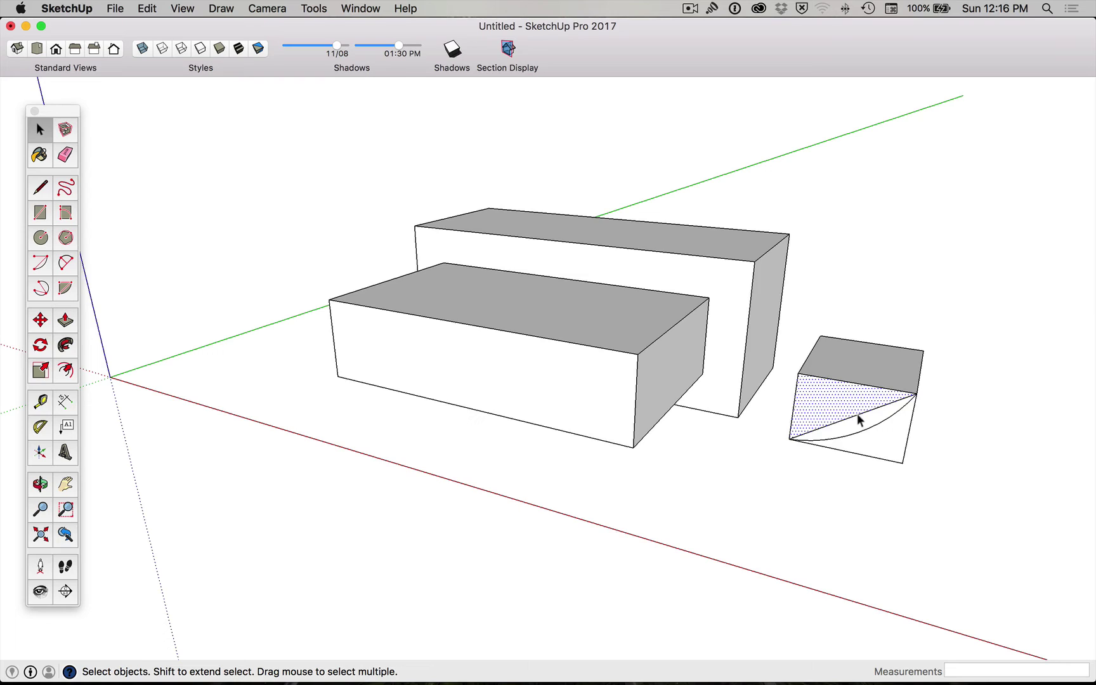
click(856, 414)
key(Delete)
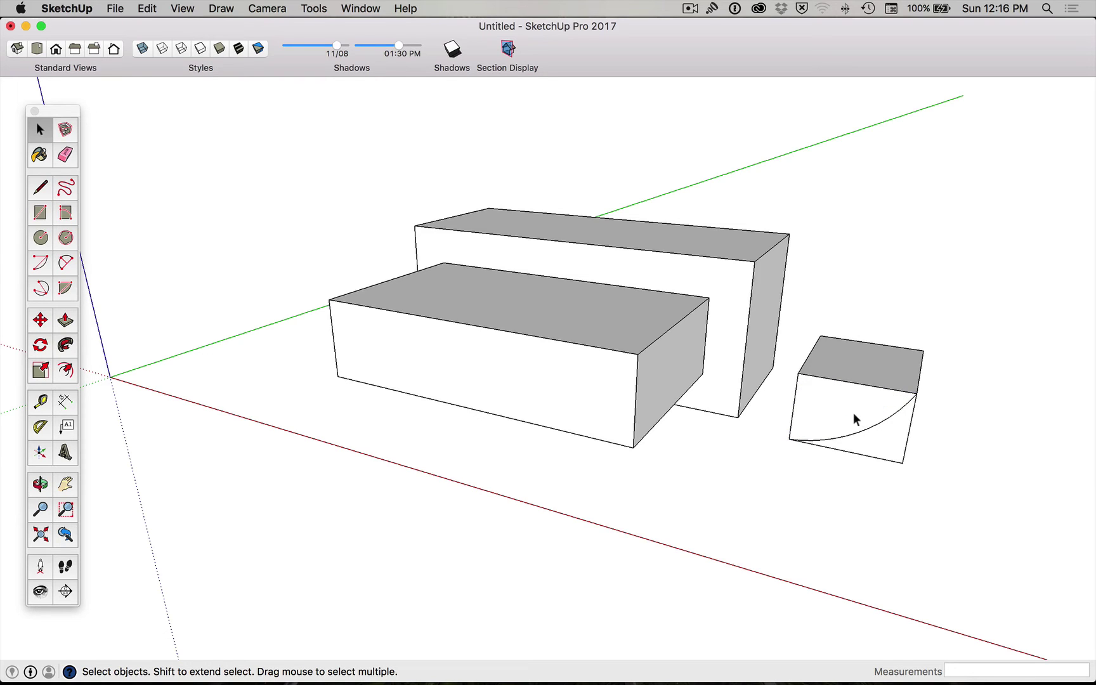
- Push the arc-bounded upper face through the box, leaving a curved ramp
click(853, 418)
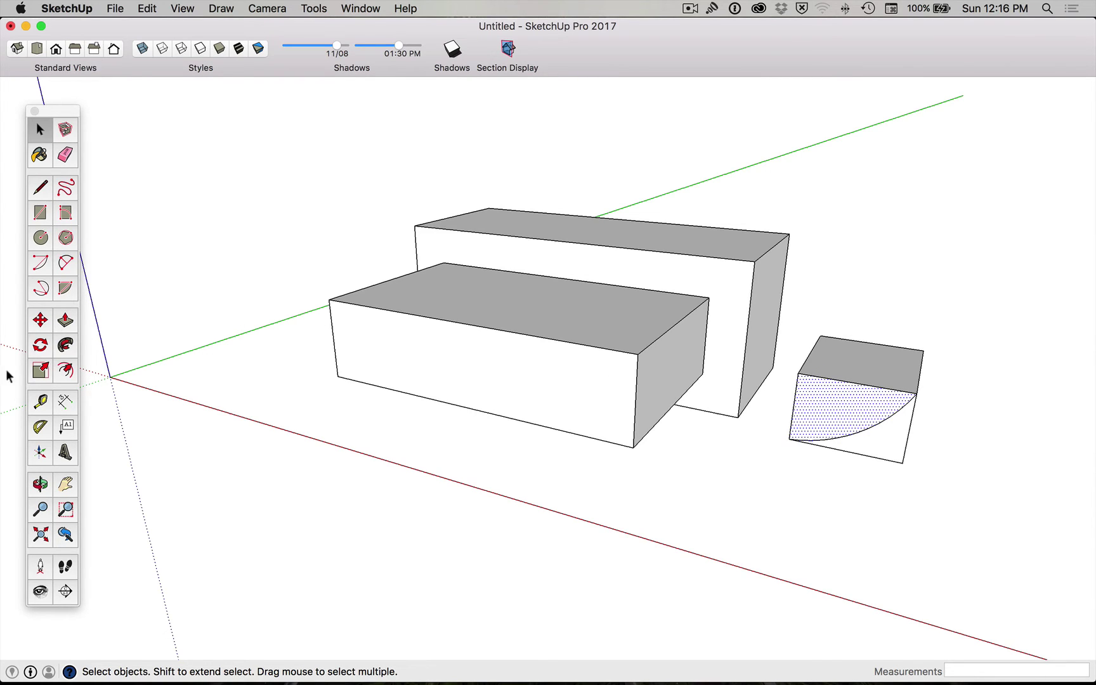
click(65, 320)
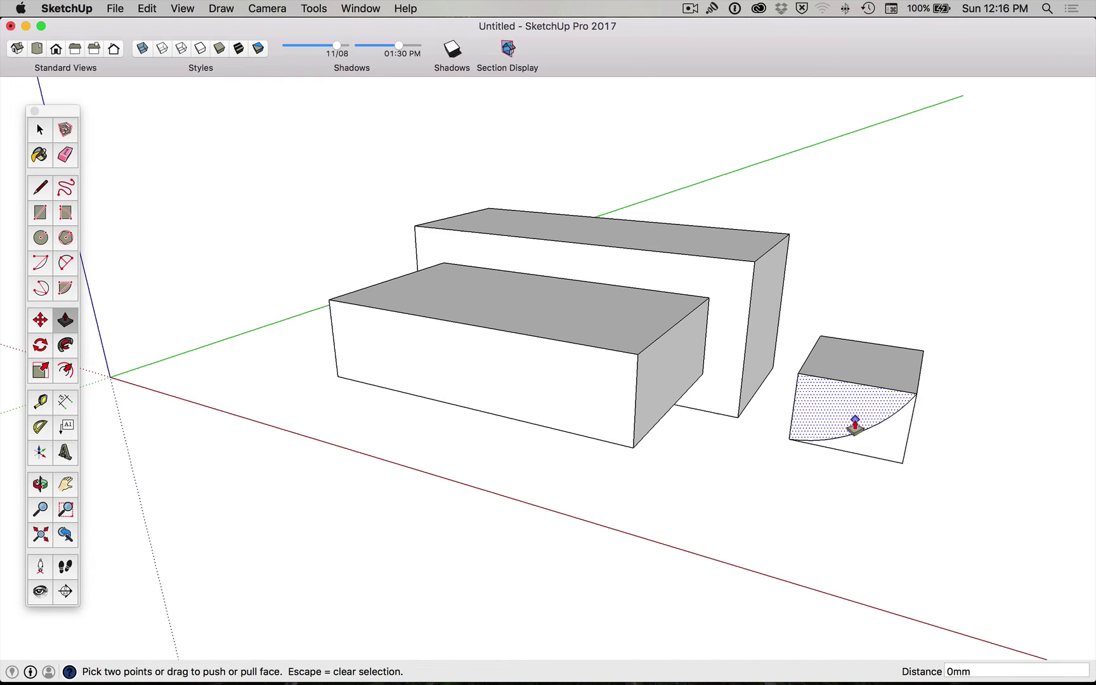
drag(855, 424, 883, 379)
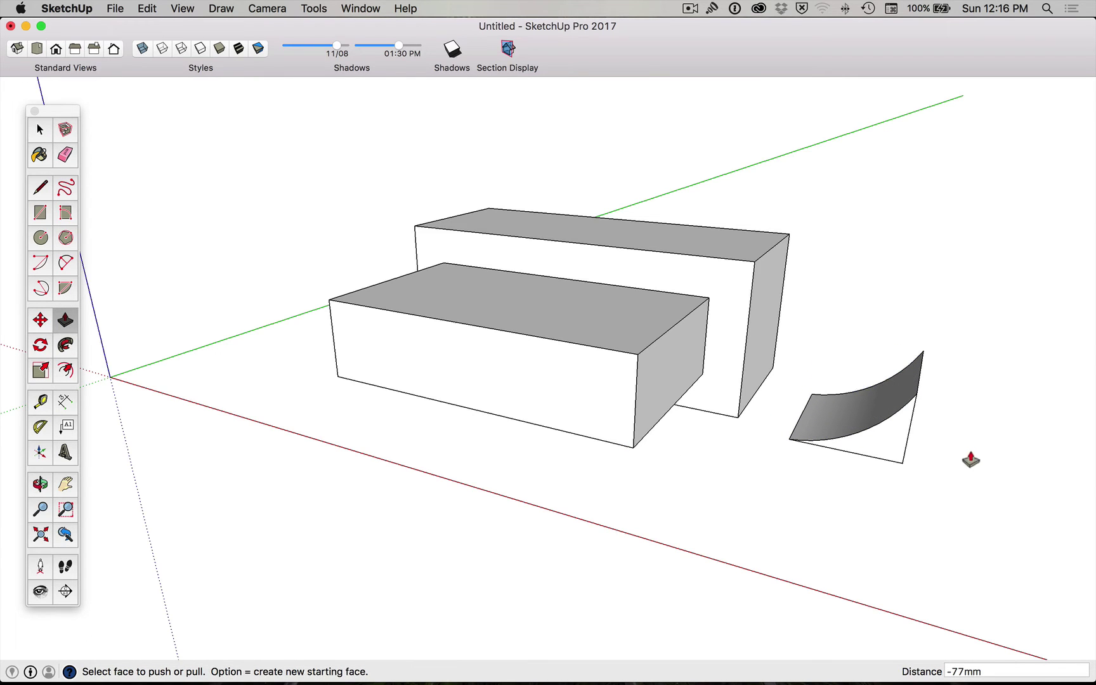
middle_drag(809, 479, 716, 503)
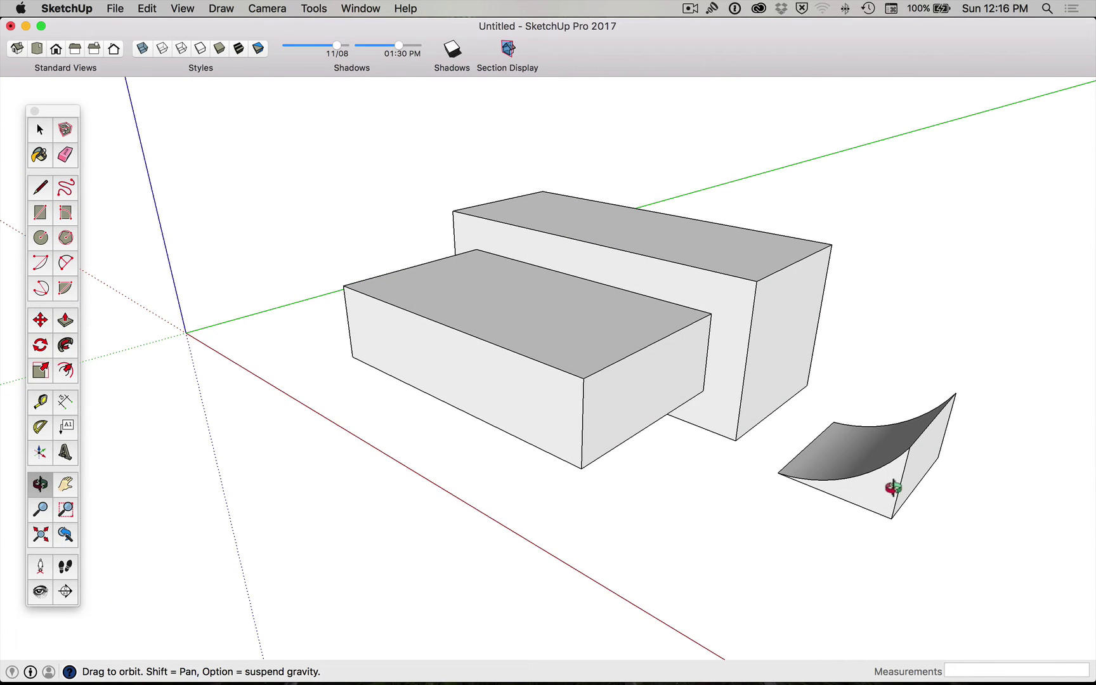
key(space)
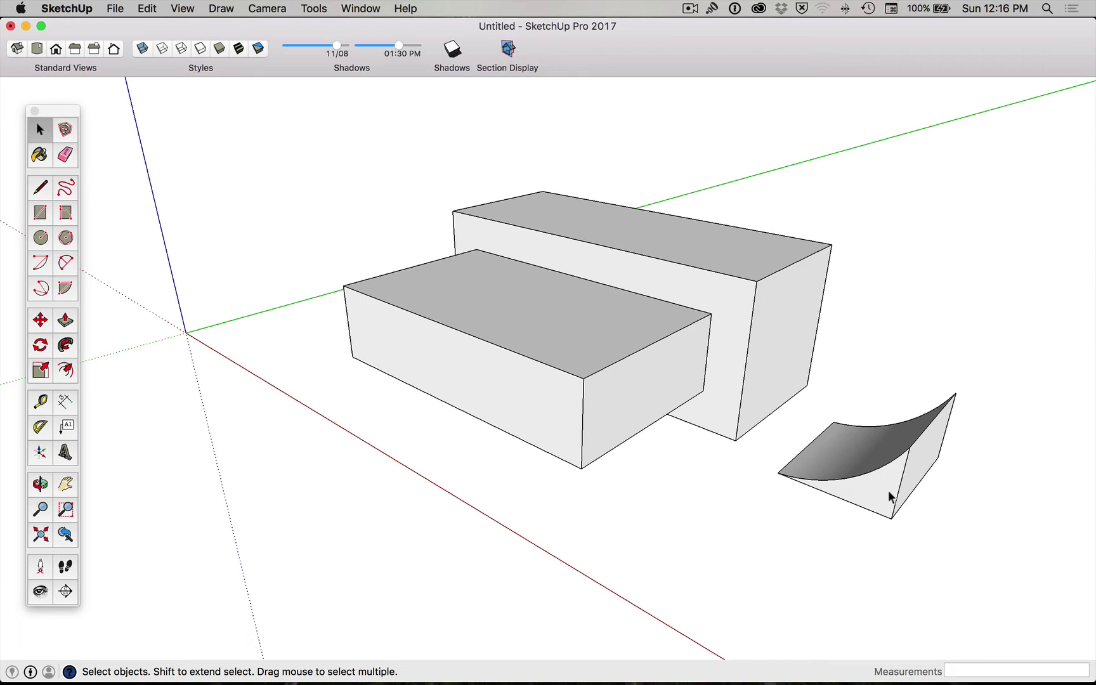
triple_click(889, 491)
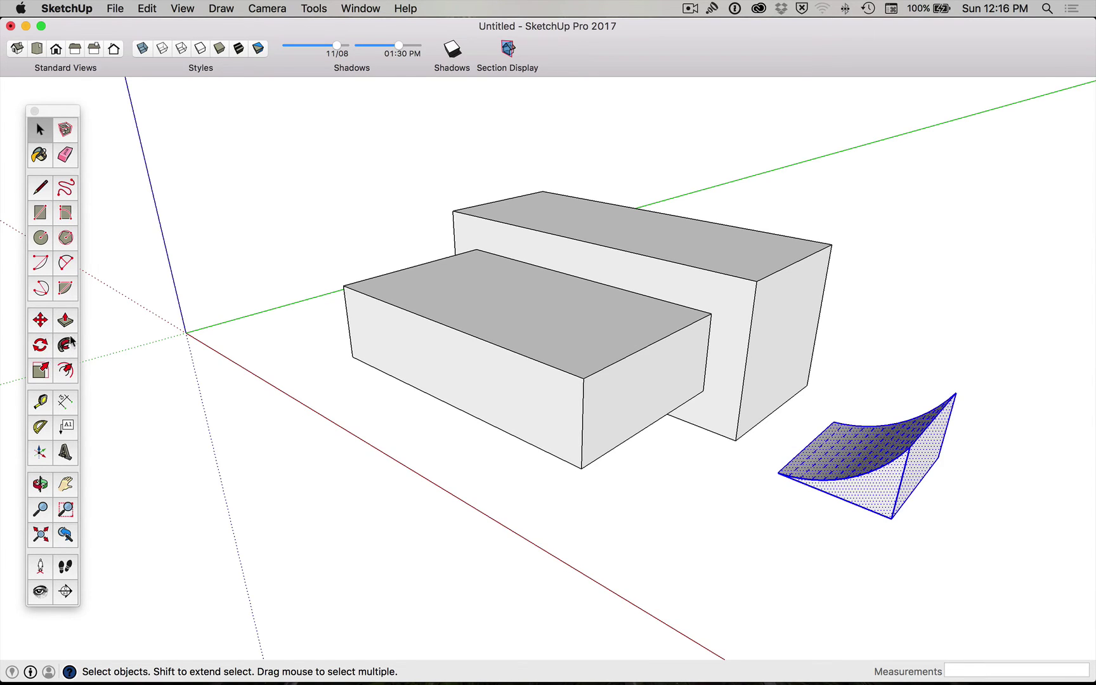
click(40, 371)
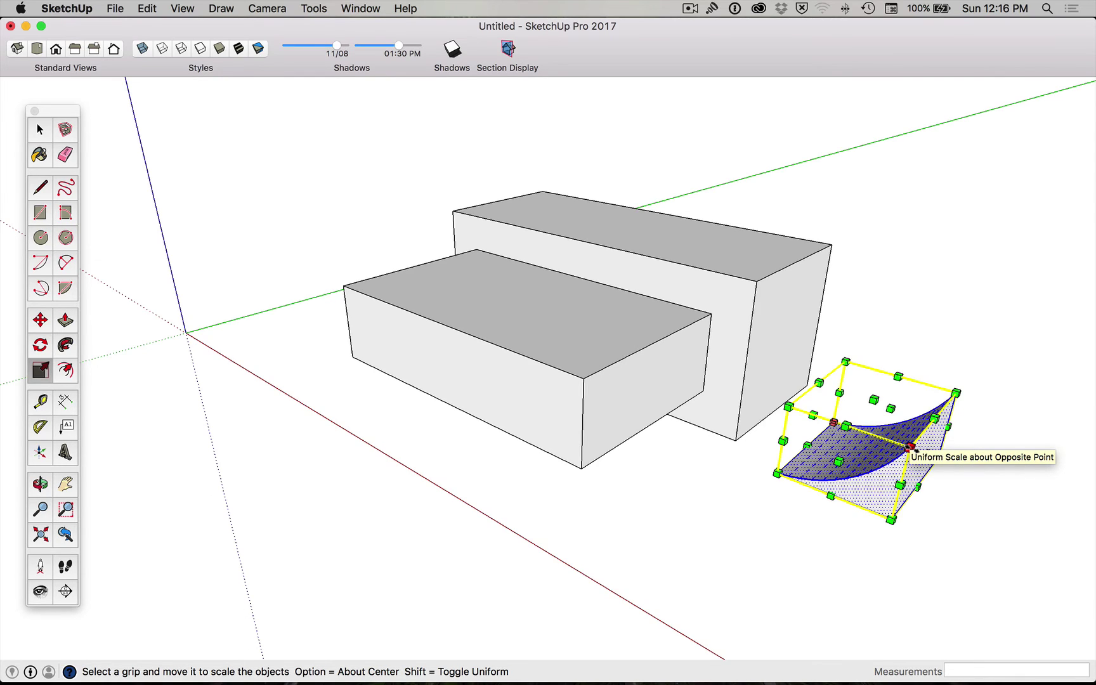
mouse_move(910, 447)
mouse_down()
mouse_move(1022, 484)
mouse_move(886, 439)
mouse_move(1051, 502)
mouse_move(951, 467)
mouse_move(963, 469)
mouse_move(907, 463)
mouse_up()
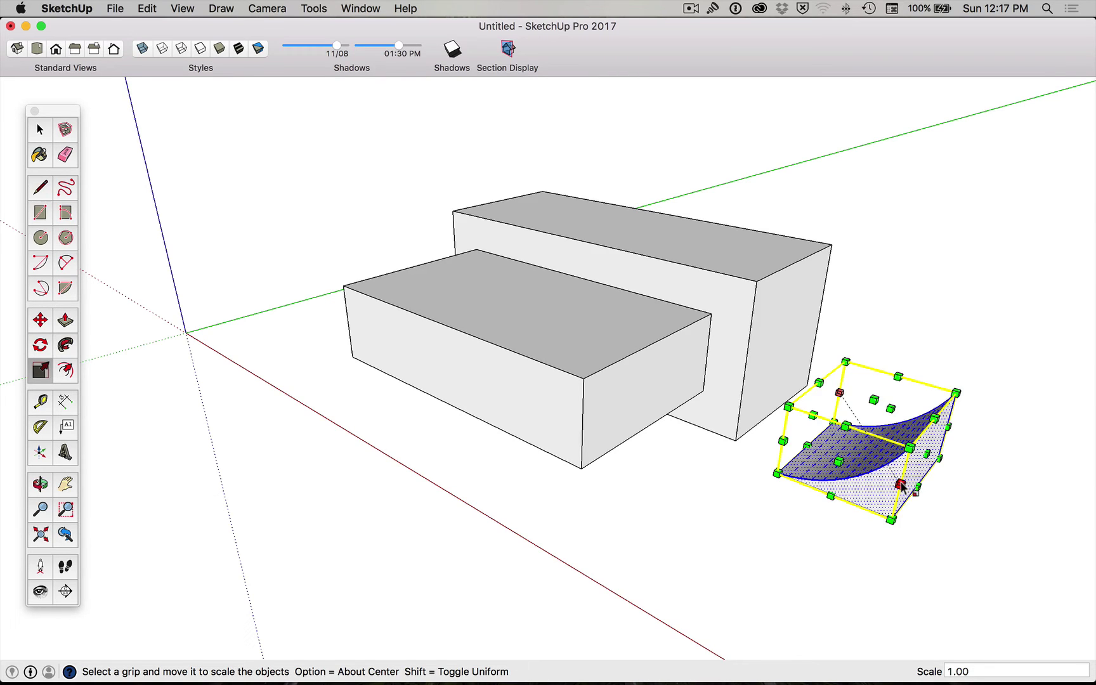
mouse_move(839, 461)
mouse_down()
mouse_move(733, 565)
mouse_move(879, 420)
mouse_move(839, 461)
mouse_up()
mouse_move(892, 405)
mouse_down()
mouse_move(885, 378)
mouse_move(908, 293)
mouse_move(886, 360)
mouse_move(891, 406)
mouse_up()
drag(779, 474, 779, 439)
mouse_move(832, 499)
mouse_down()
mouse_move(865, 415)
mouse_move(902, 587)
mouse_move(820, 542)
mouse_move(776, 543)
mouse_move(840, 509)
mouse_move(828, 505)
mouse_up()
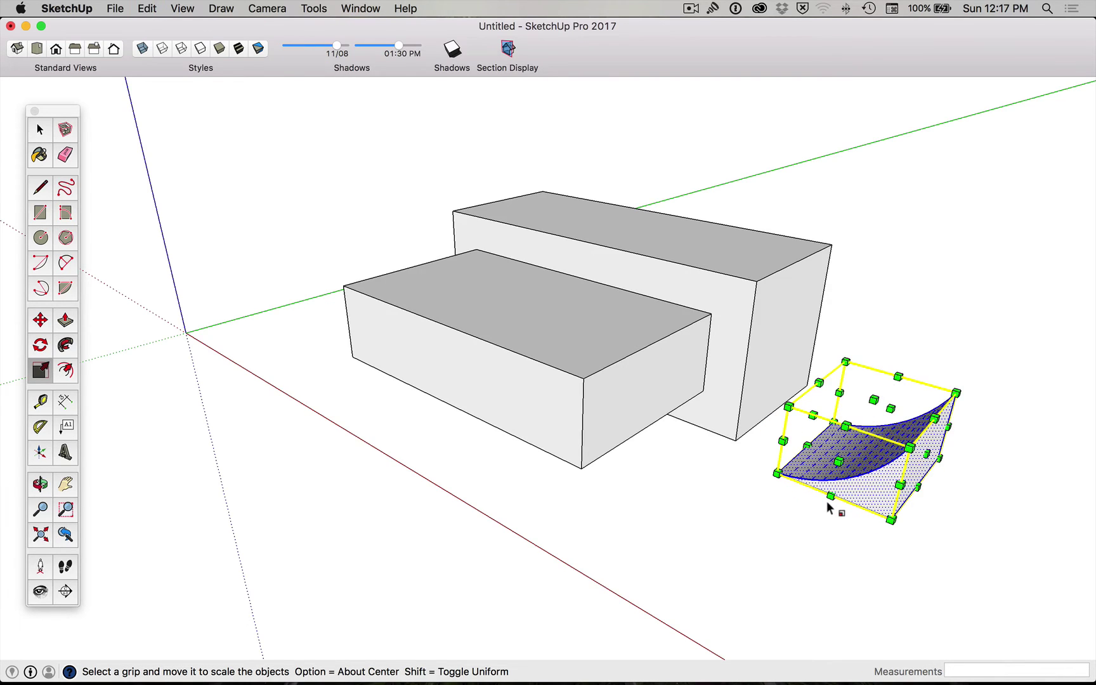
key(space)
click(826, 499)
double_click(881, 511)
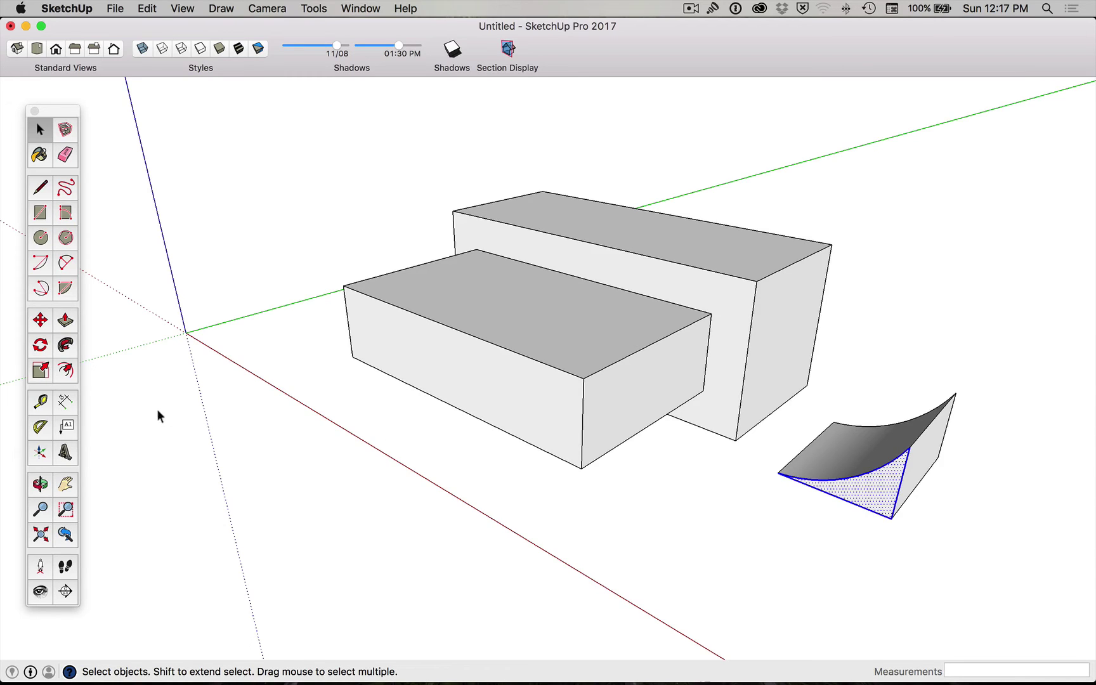
- Scale the ramp's front triangular face to 0.50 along the green axis
click(41, 369)
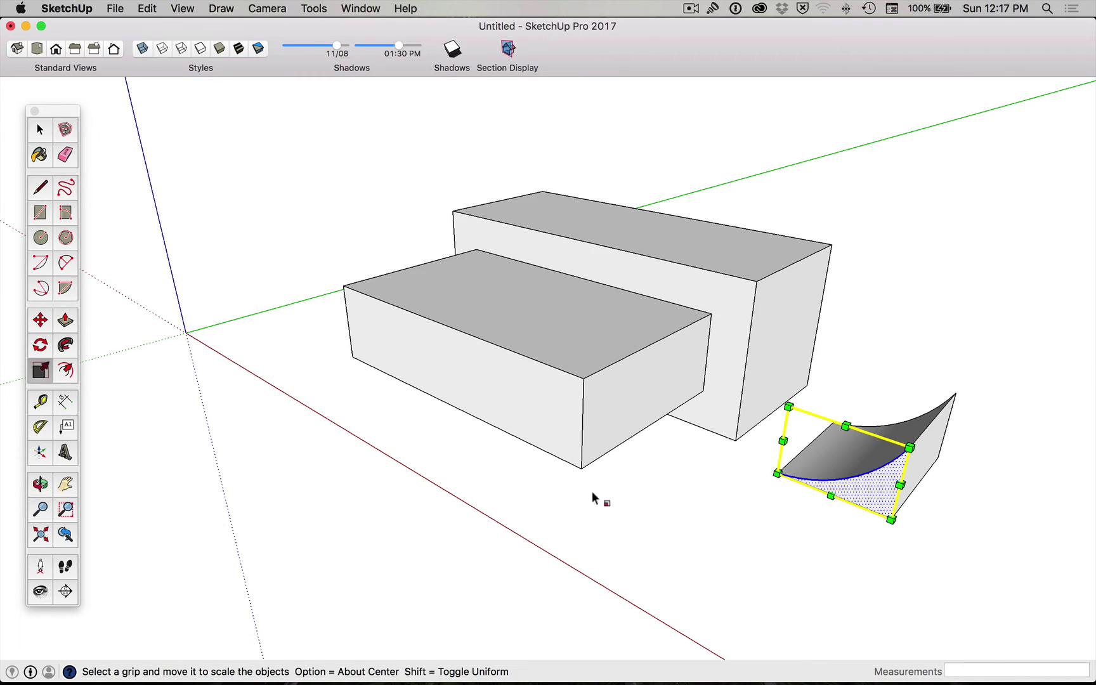
drag(845, 425, 941, 492)
middle_drag(1010, 450, 660, 350)
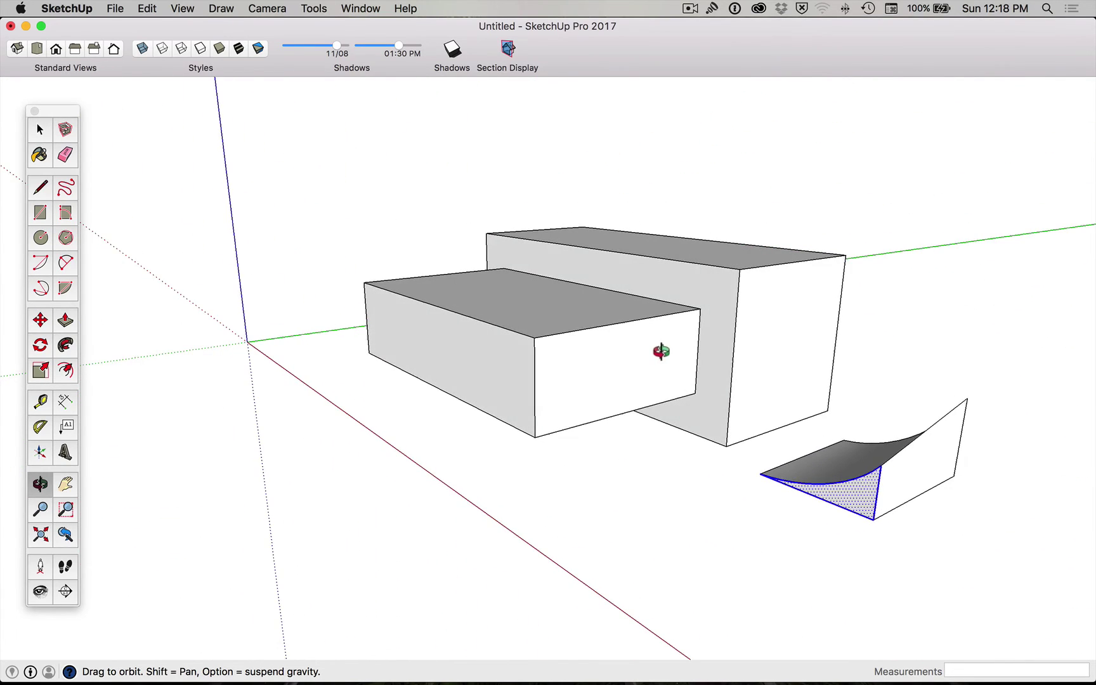
- Move the vertical edge at the ramp's end 6mm
key(space)
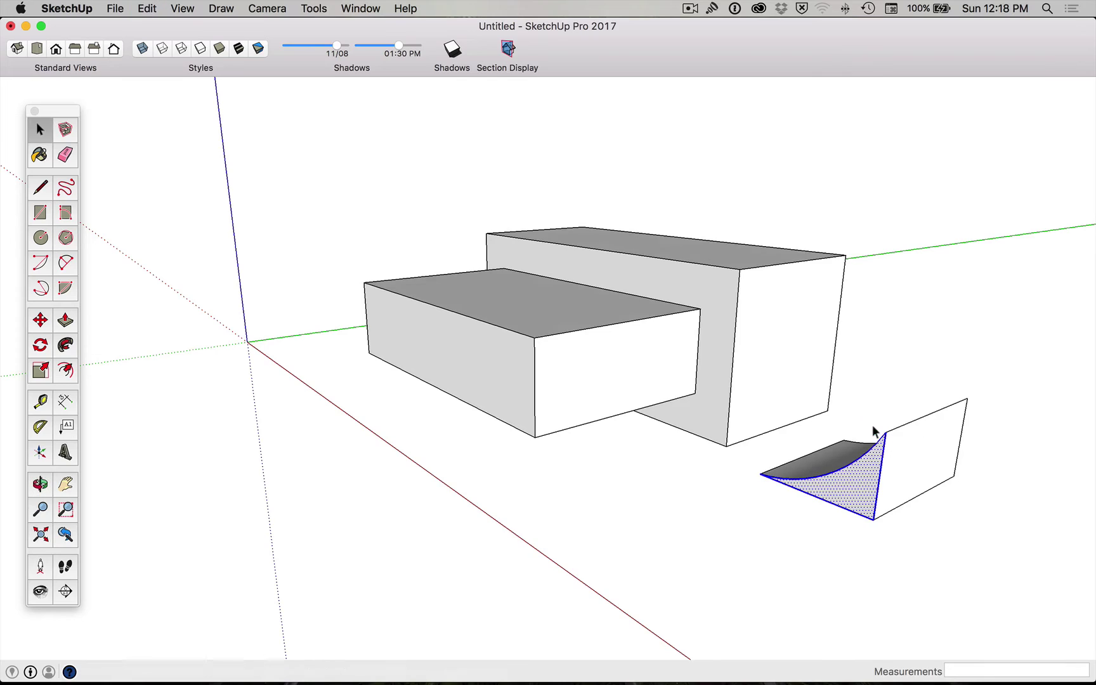
click(809, 549)
click(886, 437)
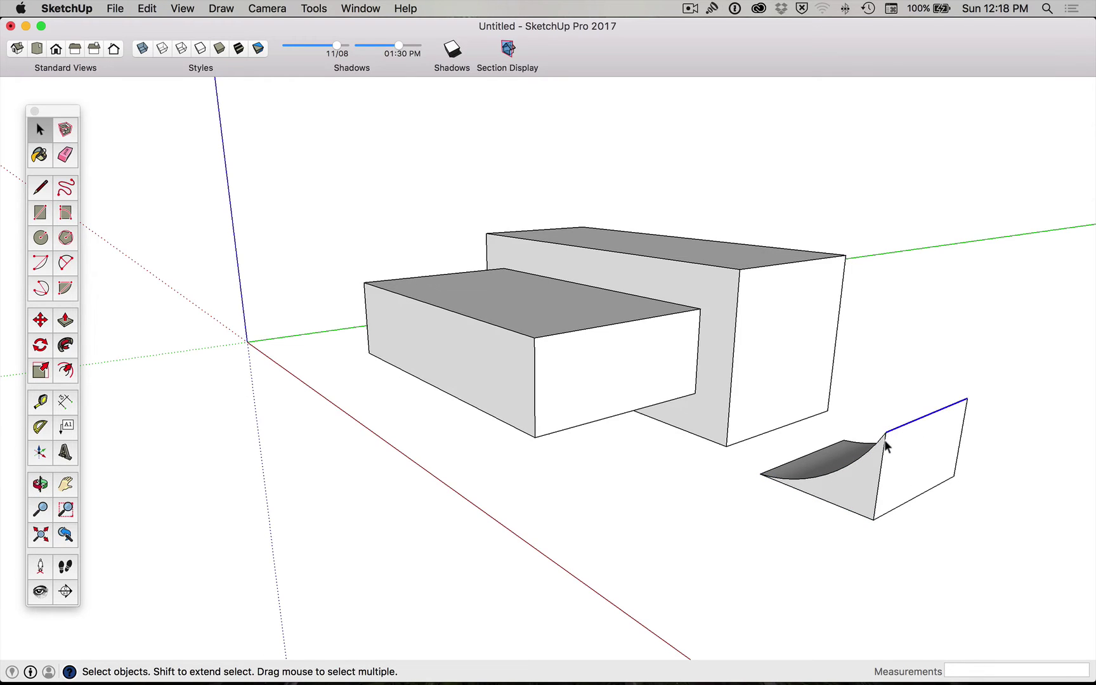
click(885, 445)
key(m)
click(885, 437)
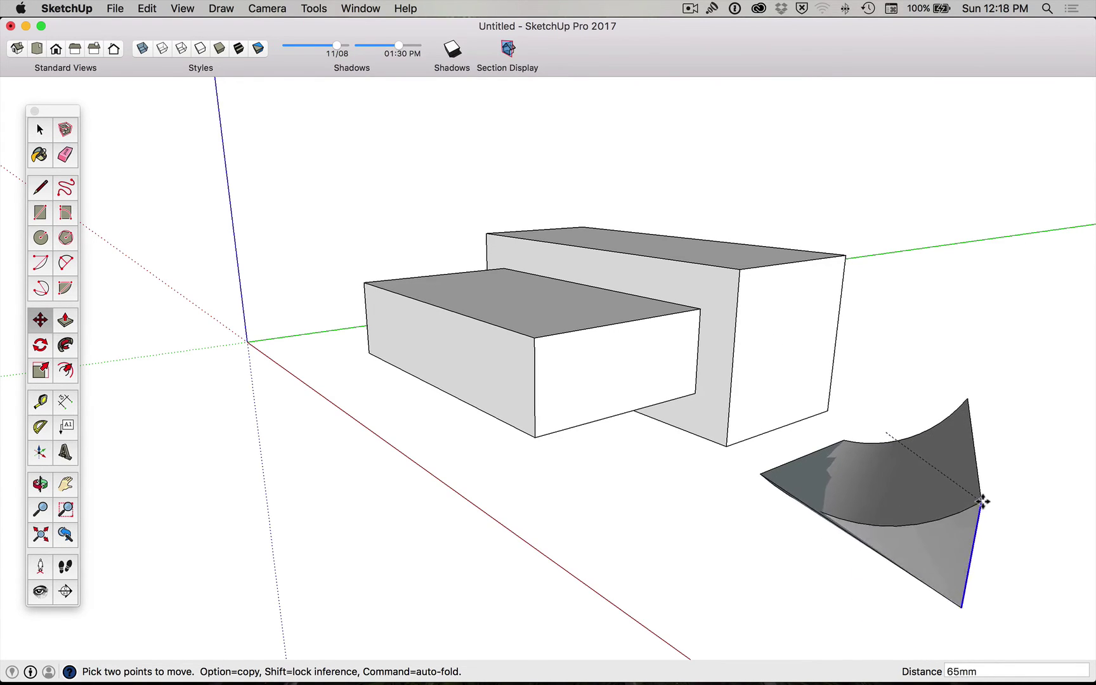
click(883, 443)
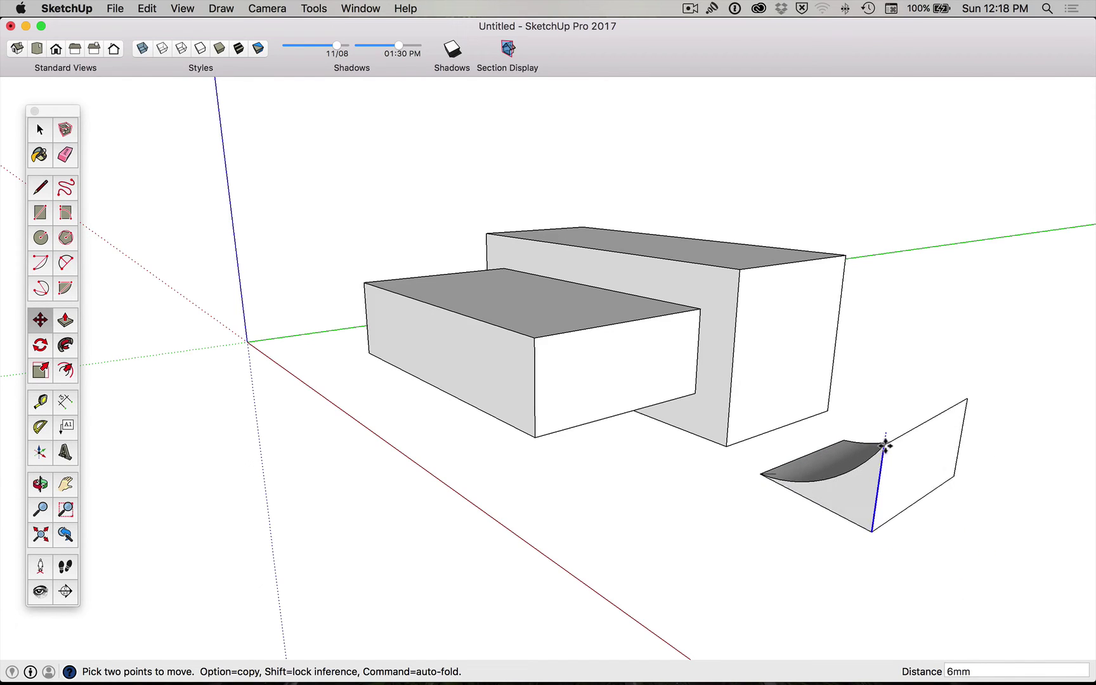
- Move the ramp's triangular end face outward about 100mm to lengthen the curve
key(space)
click(853, 492)
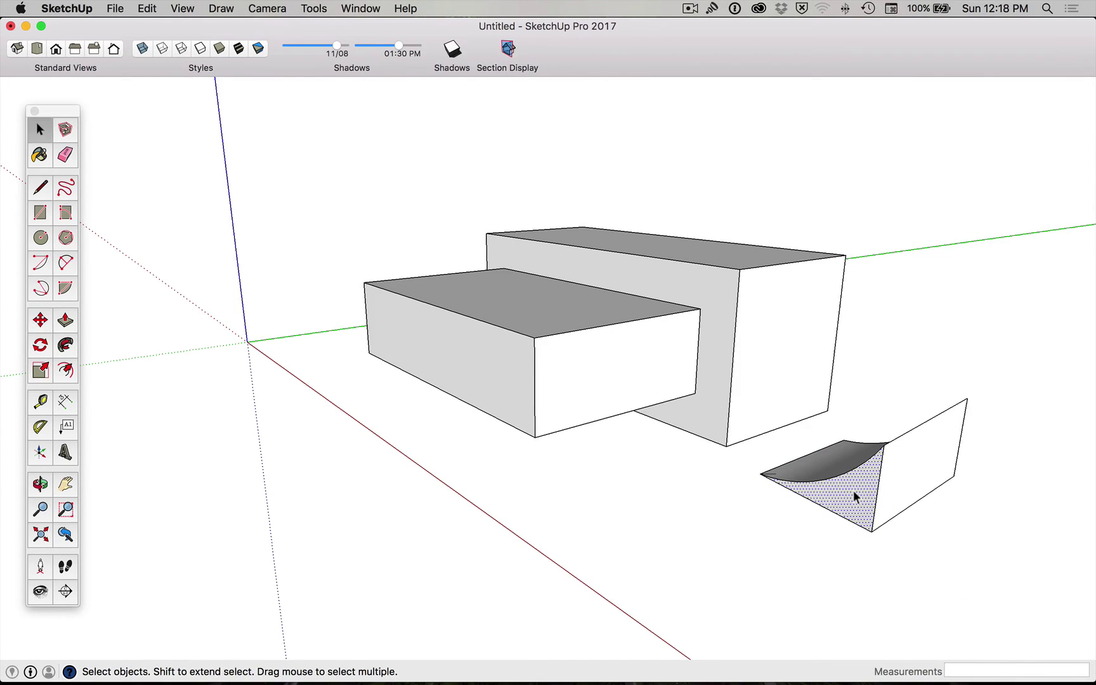
key(m)
click(853, 491)
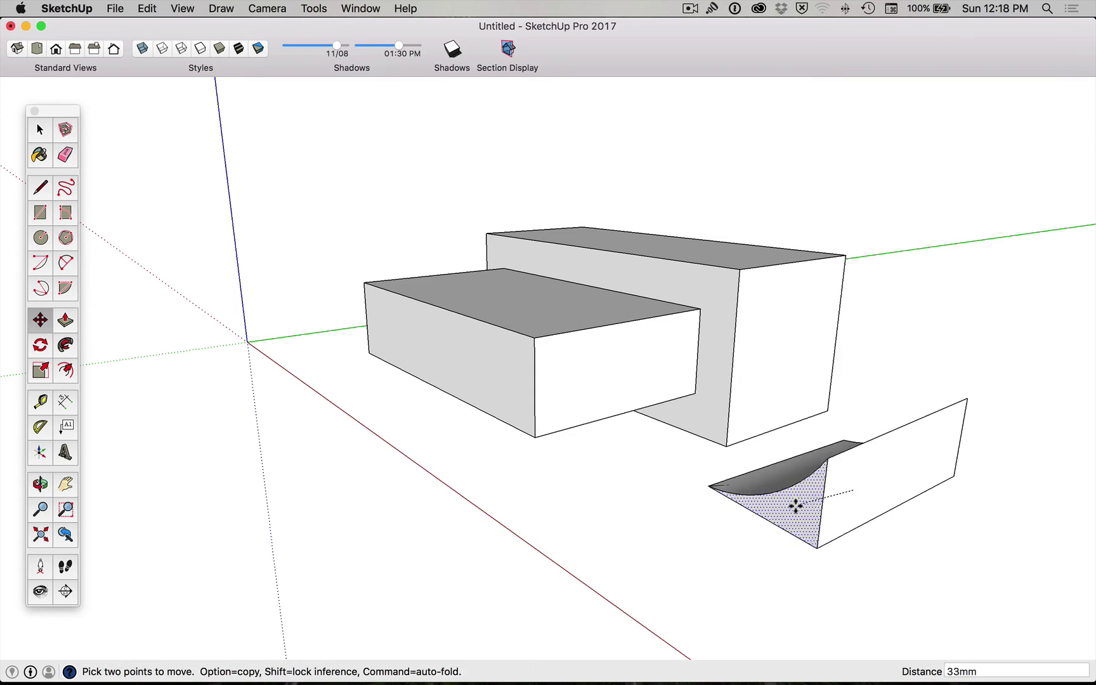
click(858, 605)
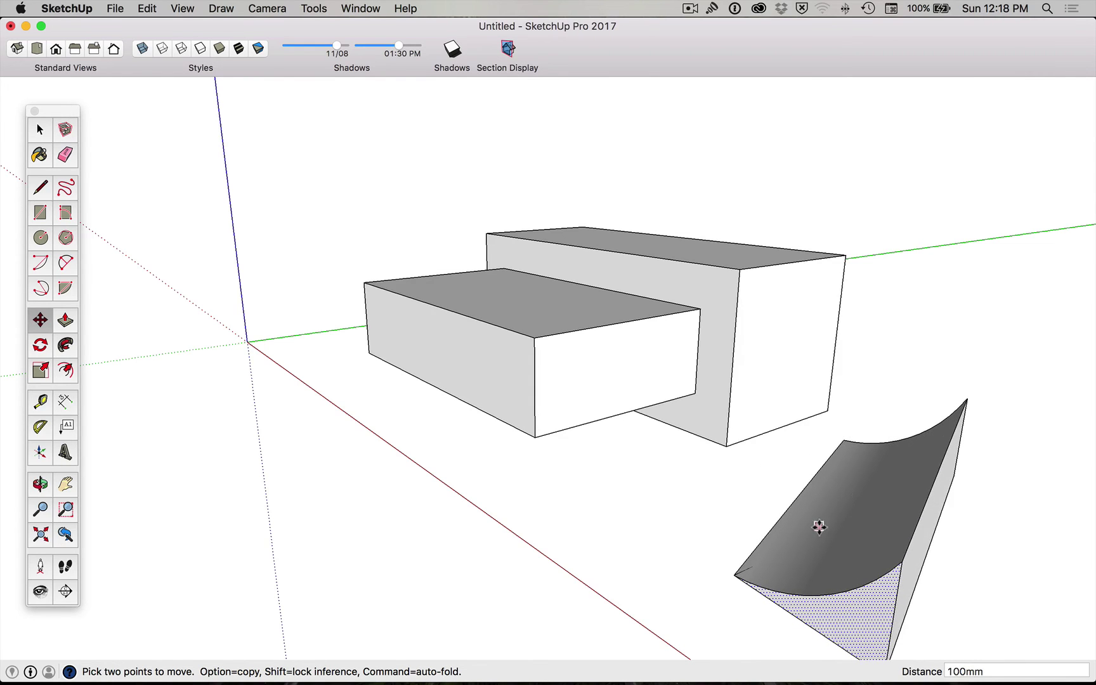
key(o)
drag(958, 480, 973, 502)
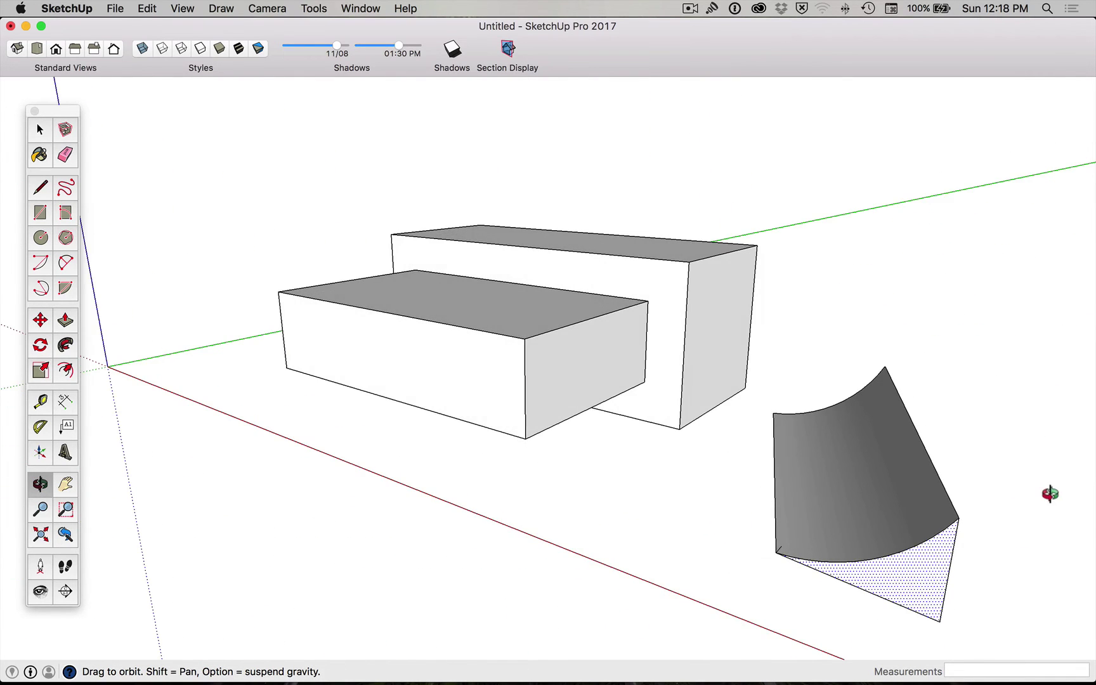
- Undo the ramp stretches, then delete both stepped boxes and the curved ramp, leaving only the axes
key(super+z)
key(super+z)
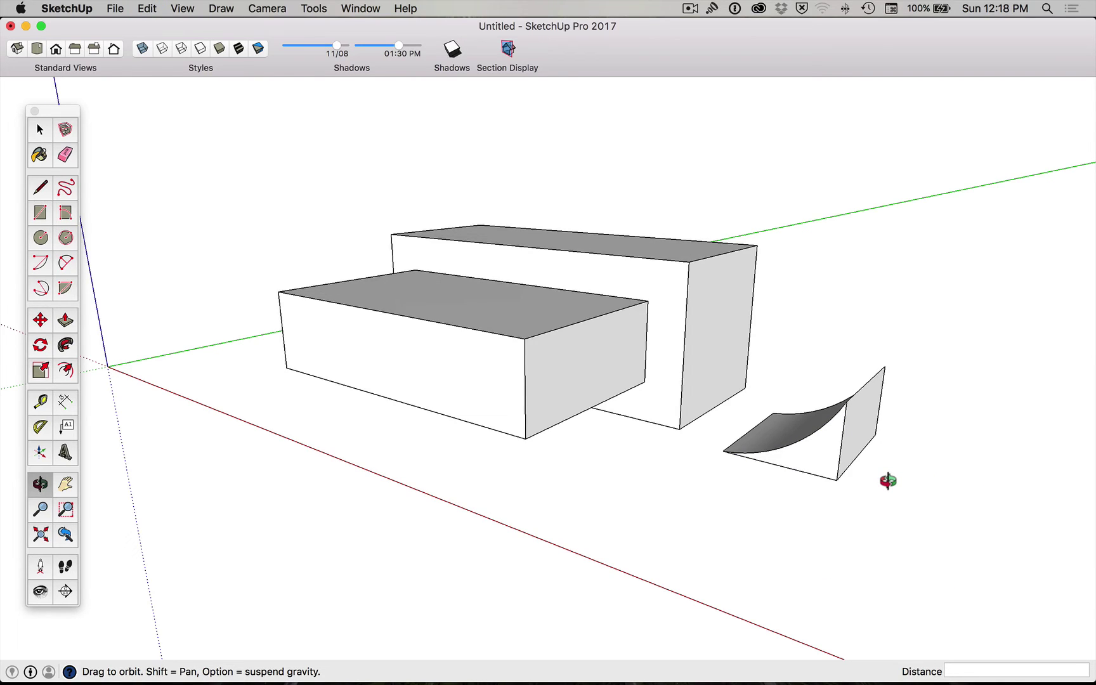
key(space)
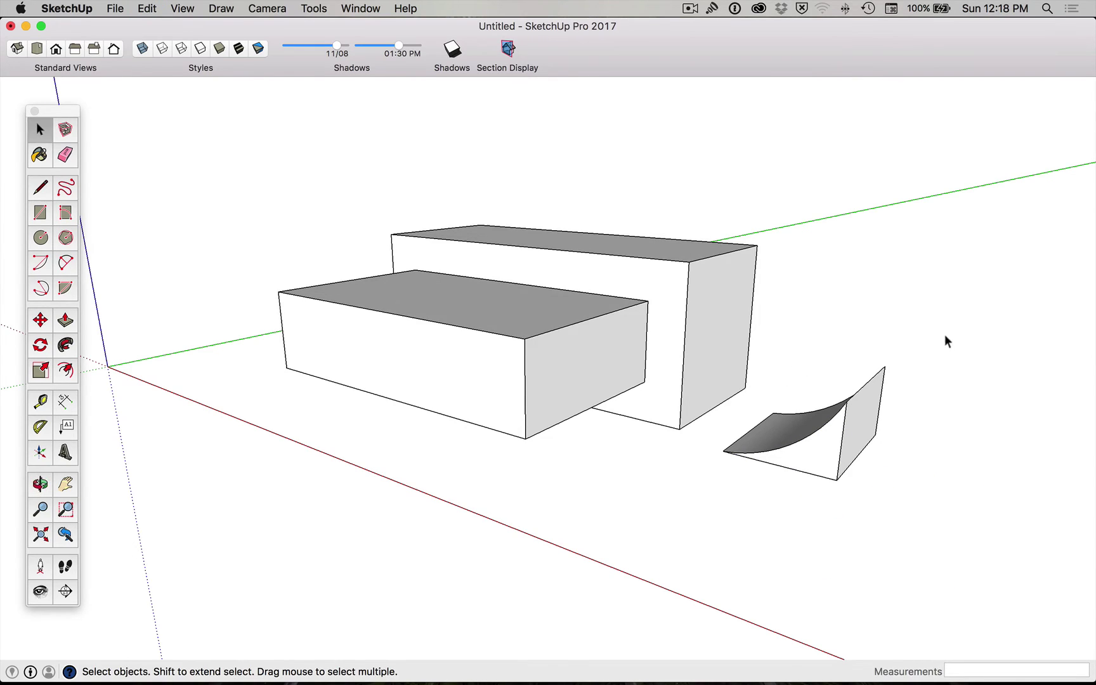
drag(684, 526, 684, 526)
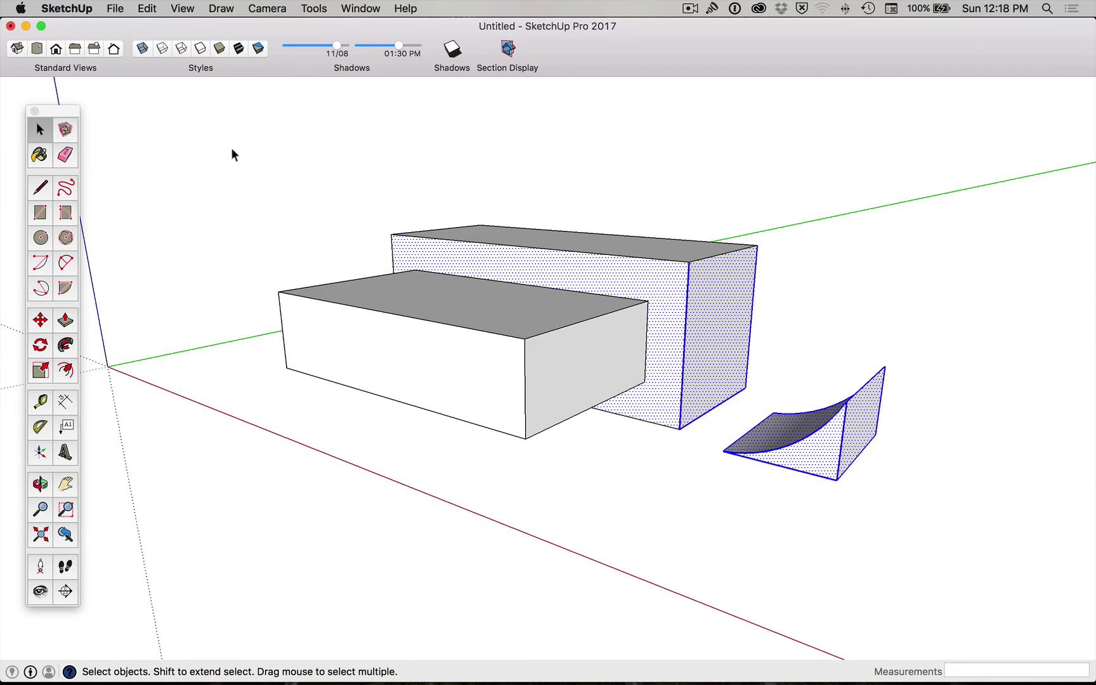
drag(232, 150, 959, 575)
key(Delete)
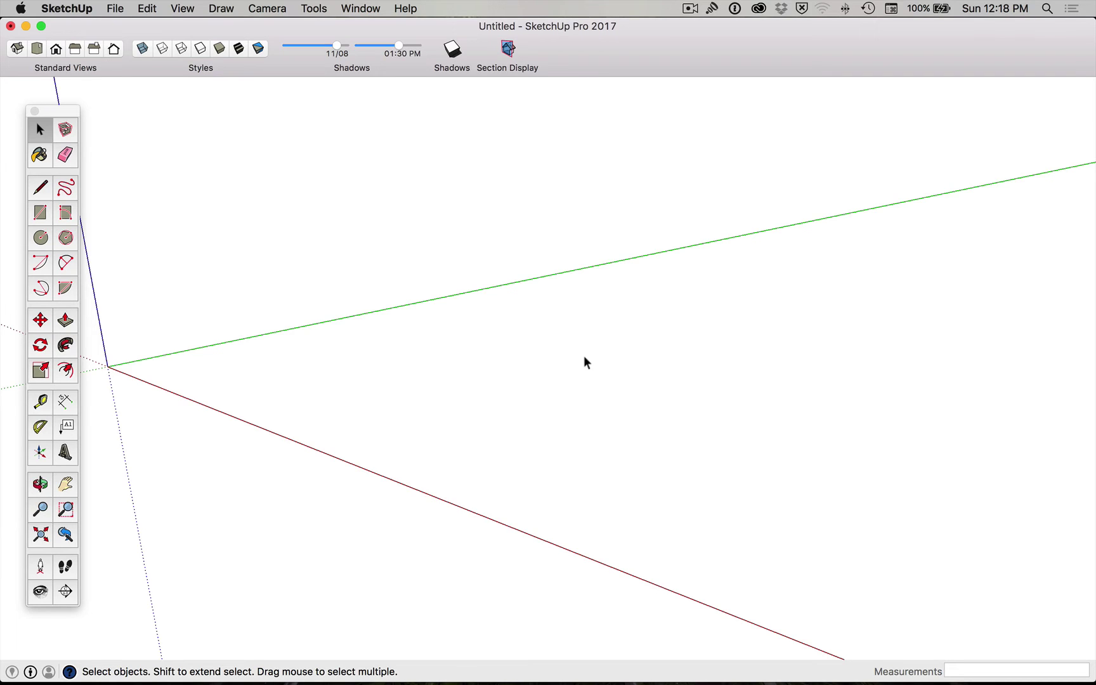
- Start trial circles on the ground, cancelling one and undoing a roughly 76 mm one
key(c)
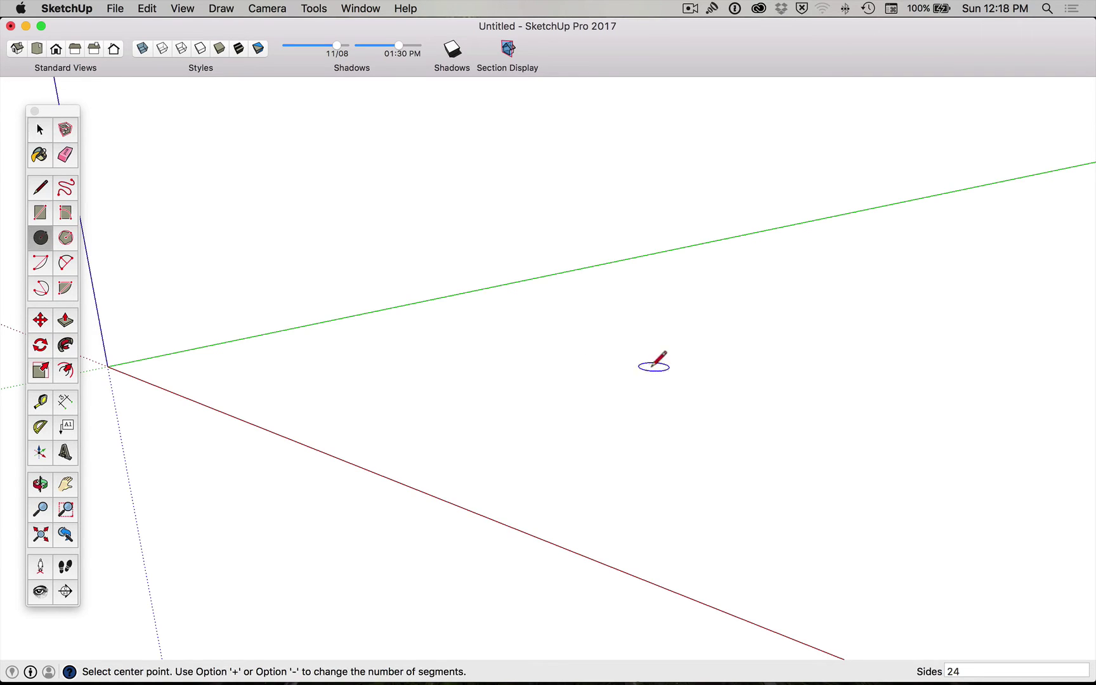
click(580, 378)
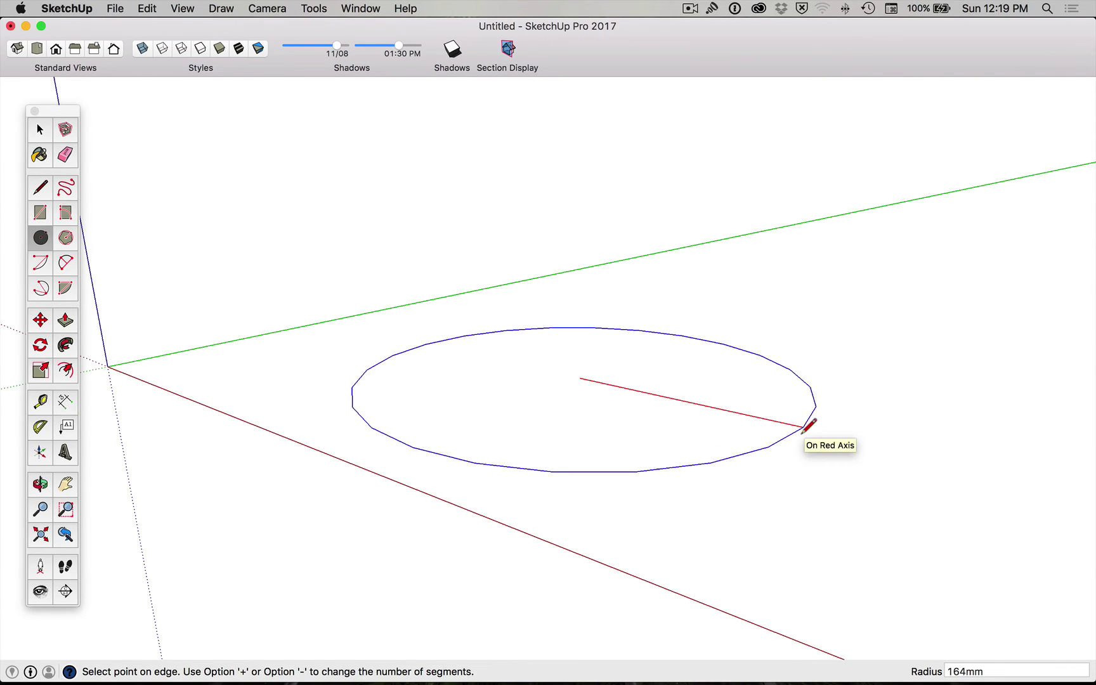
key(Escape)
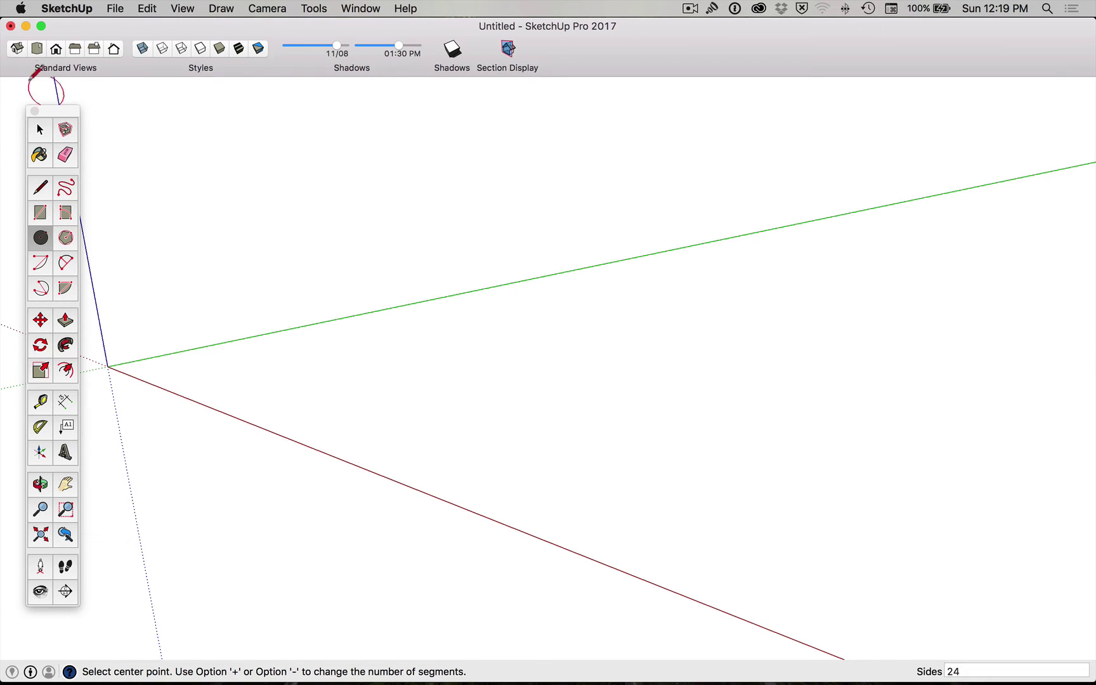
click(40, 130)
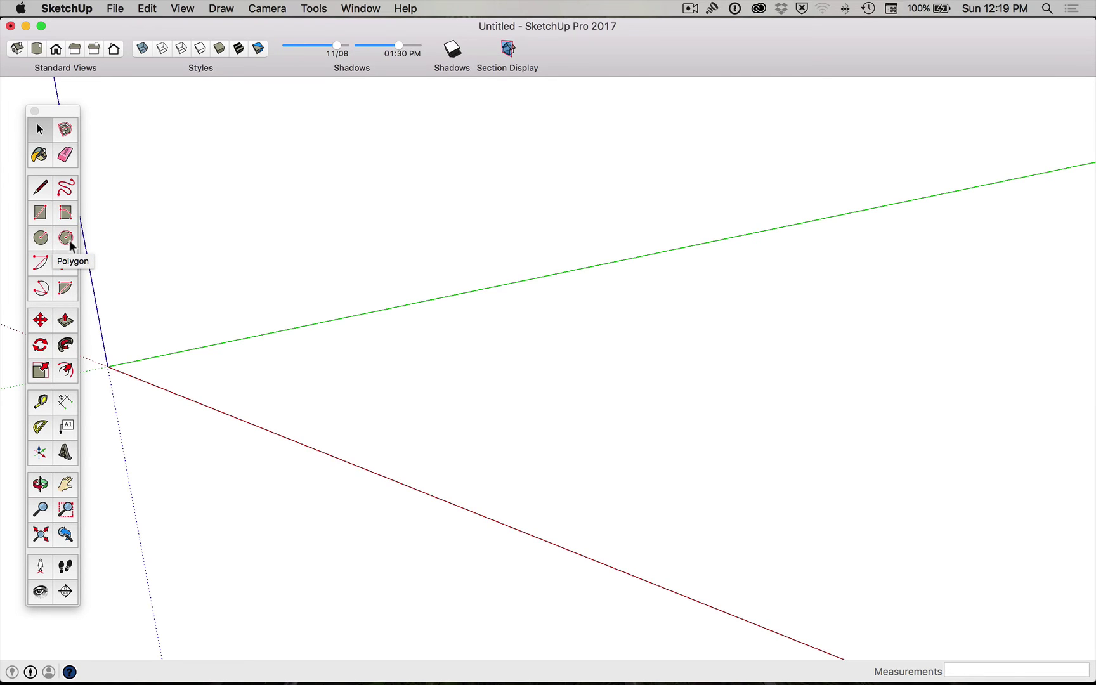
click(46, 237)
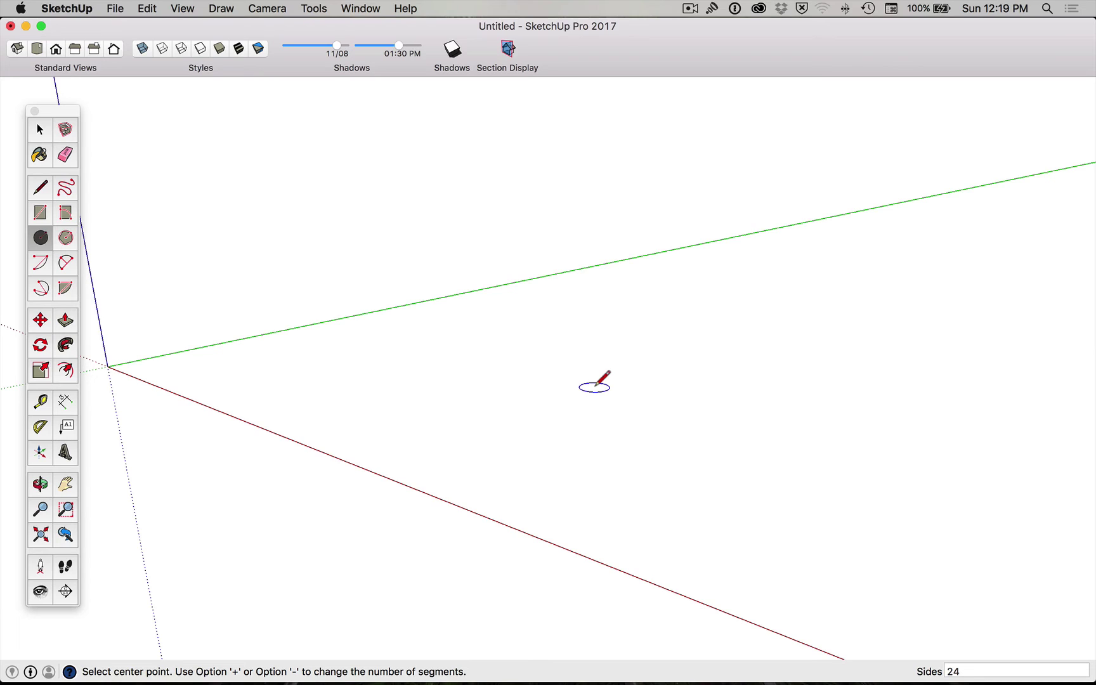
click(594, 386)
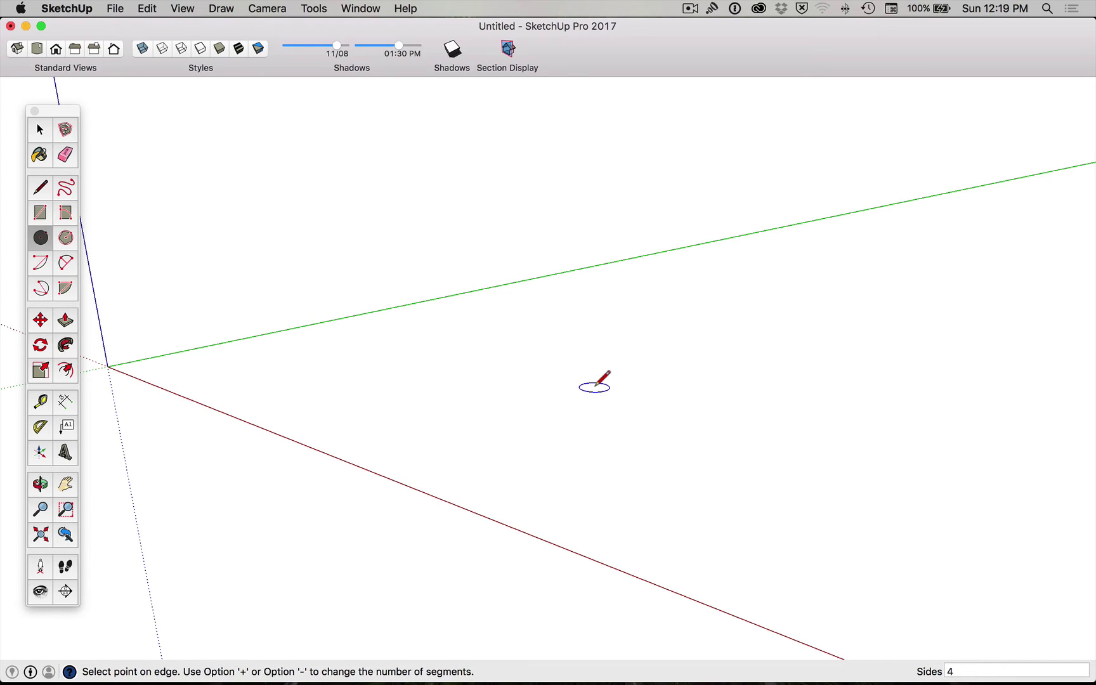
click(673, 411)
key(super+z)
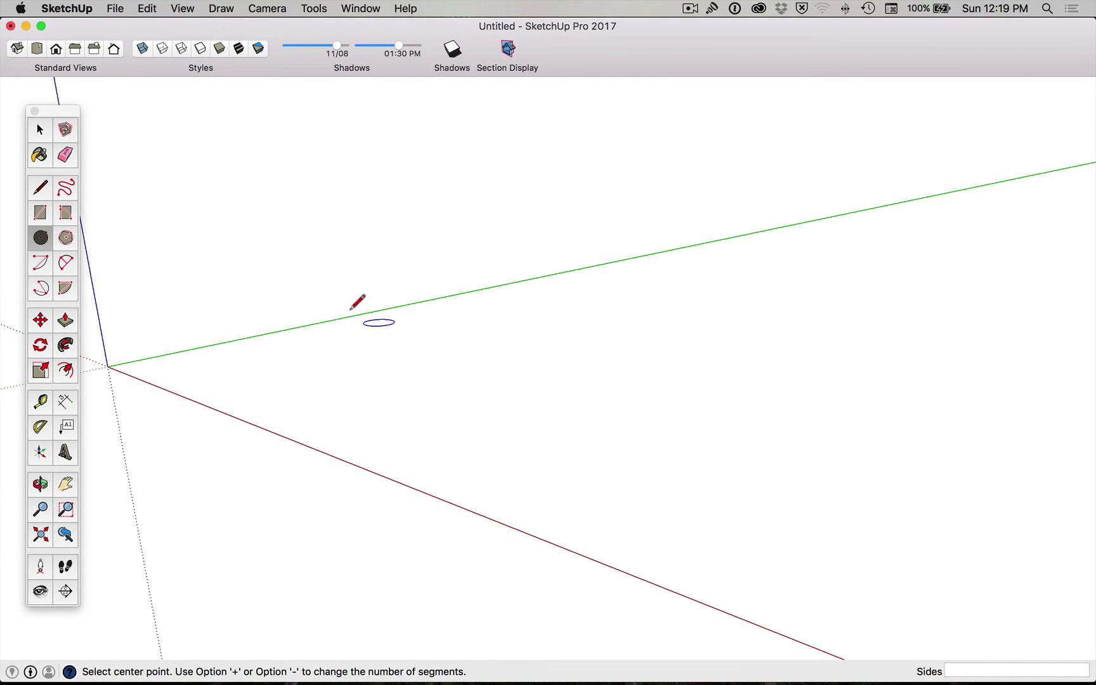
click(48, 126)
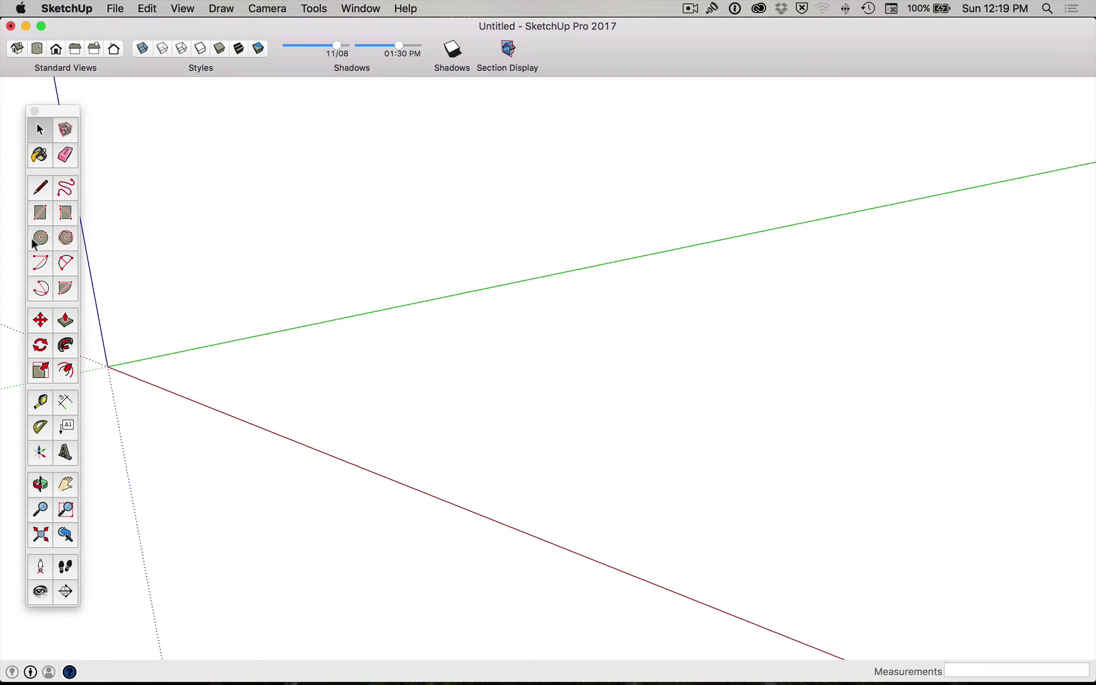
click(40, 237)
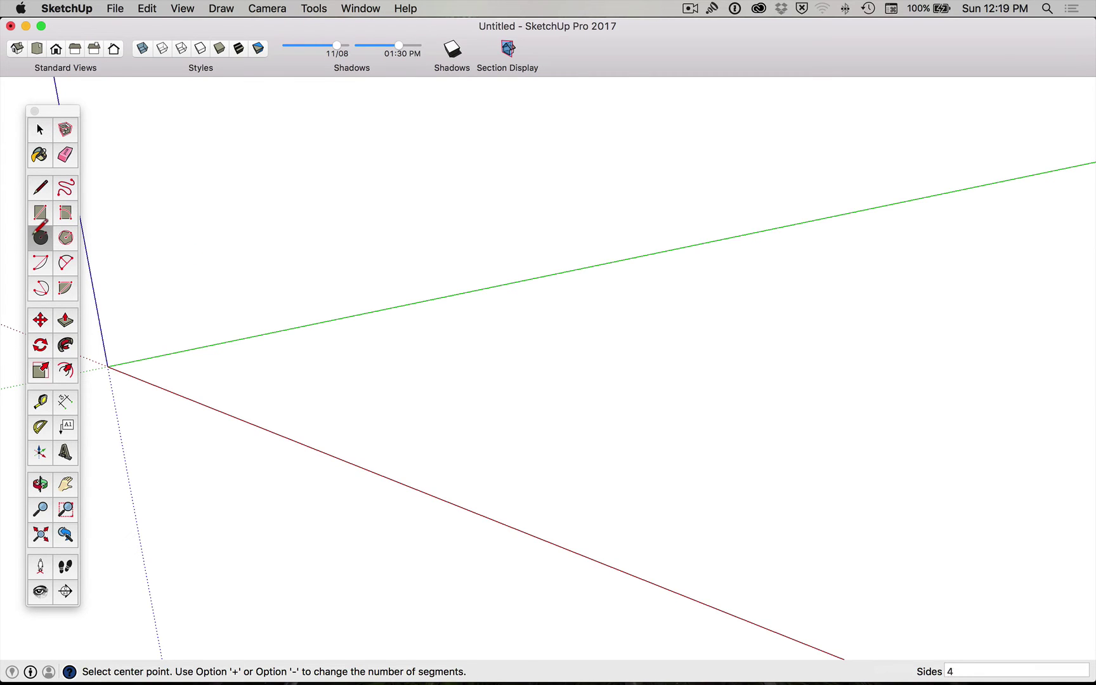
- Draw a trial square face, orbit to check it, then undo and cancel it
click(385, 384)
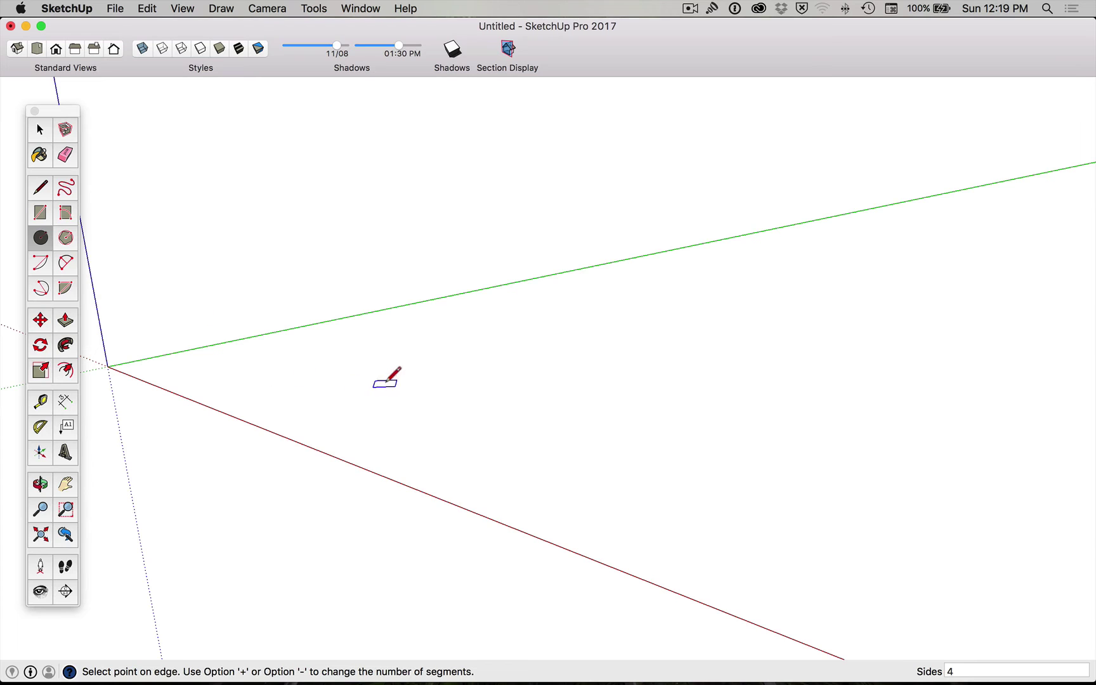
click(489, 411)
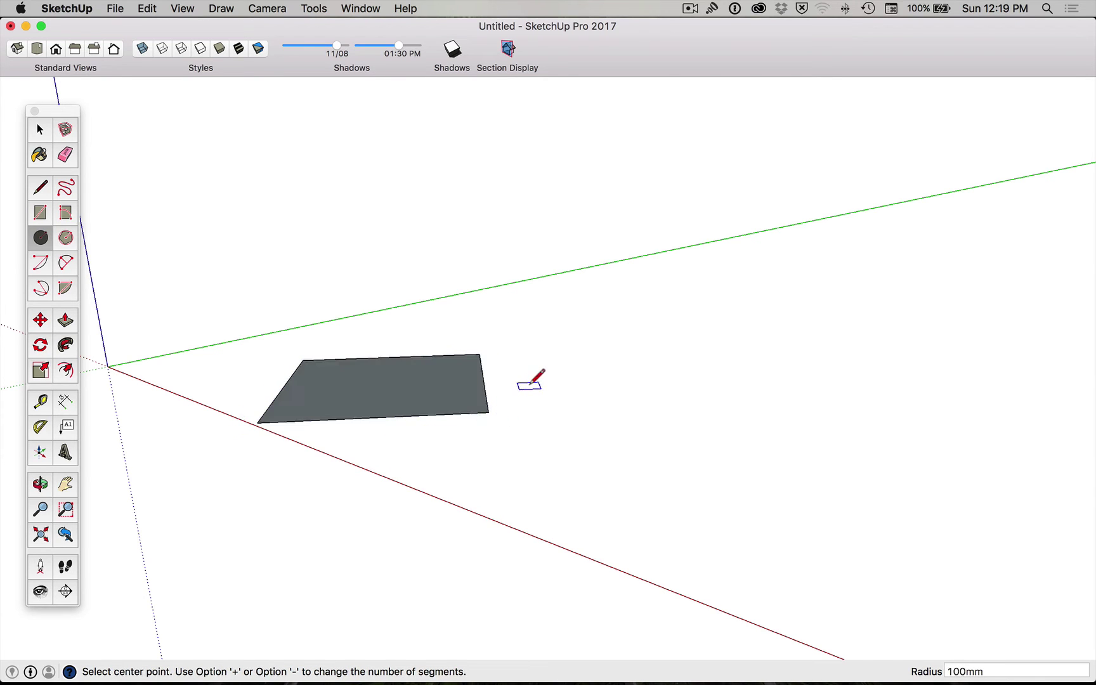
key(o)
drag(470, 531, 576, 452)
key(super+z)
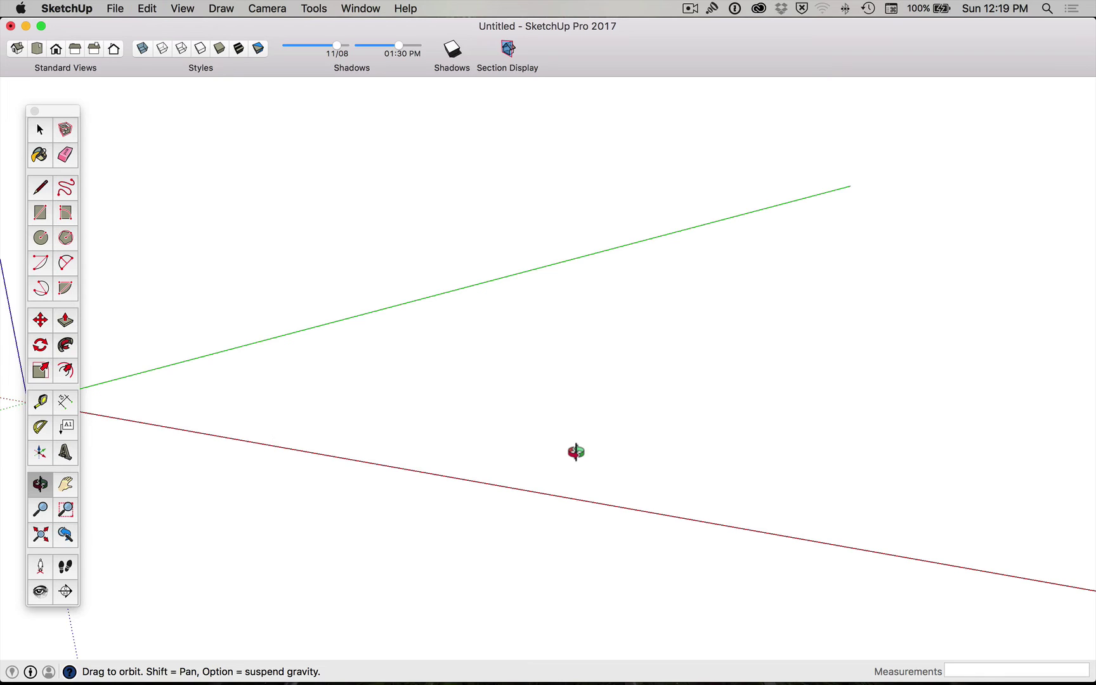
click(40, 237)
click(531, 384)
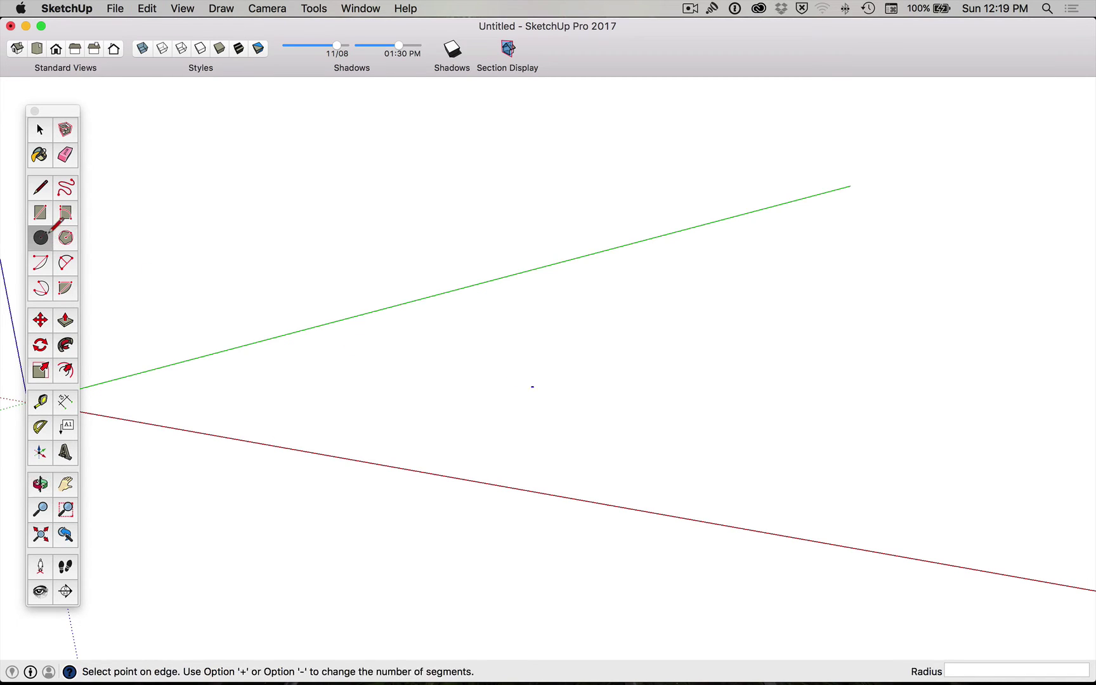
key(Escape)
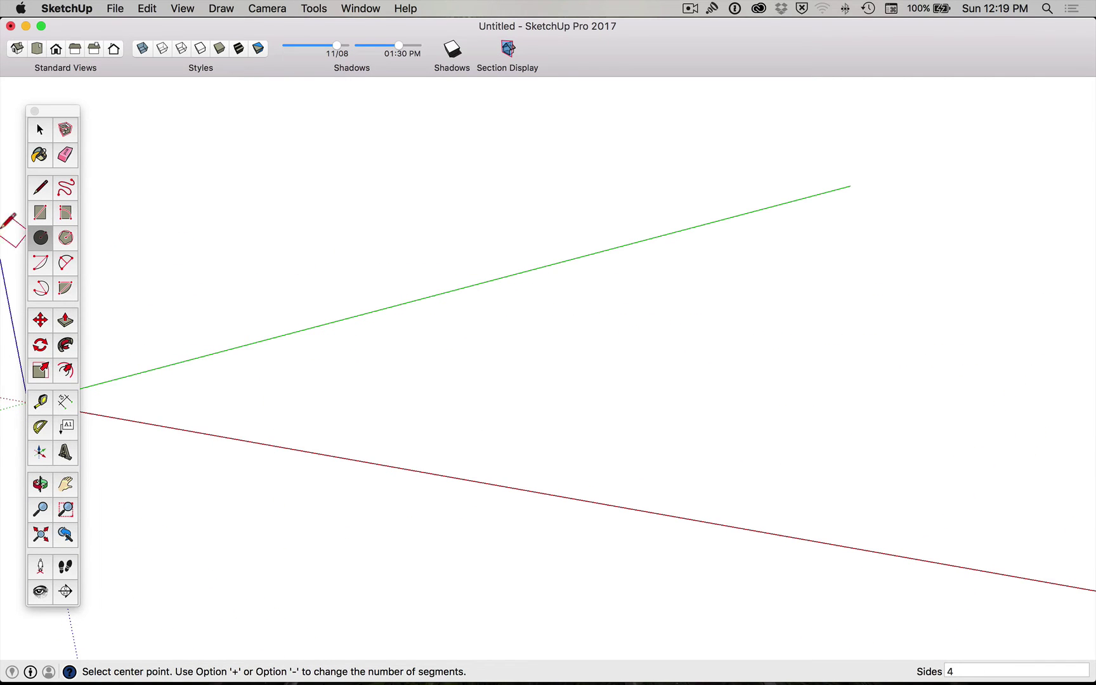
click(40, 237)
- Draw a 100 mm disc, zoom in and out to inspect it, then undo it
click(241, 263)
click(482, 379)
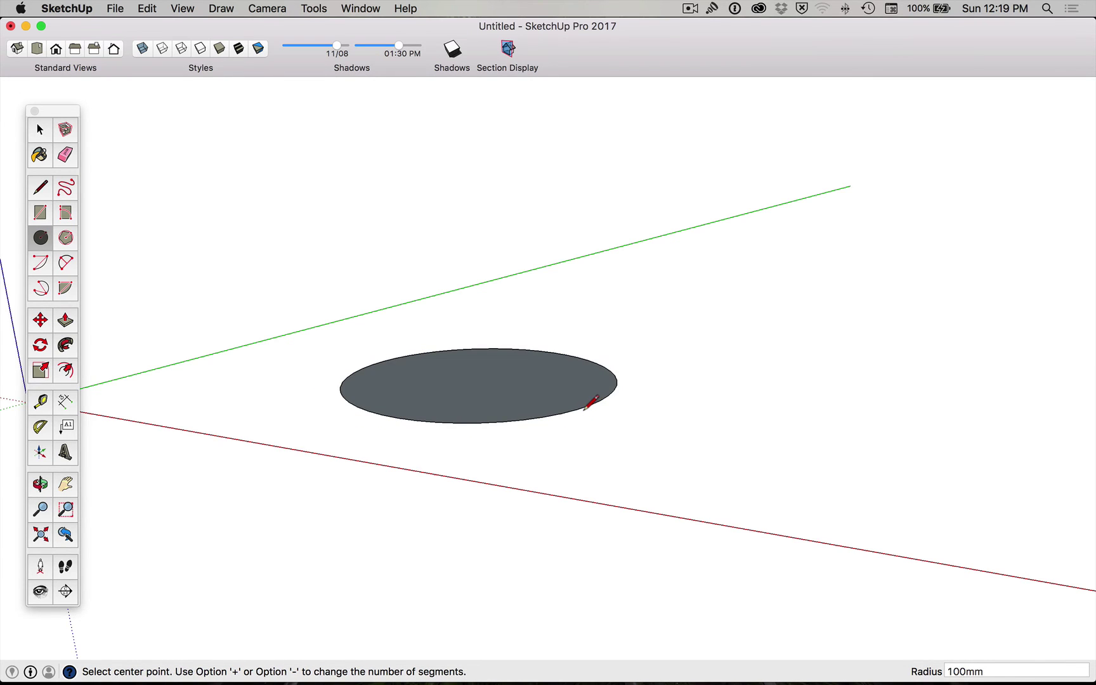
key(space)
scroll(582, 412, up, 5)
scroll(583, 411, down, 3)
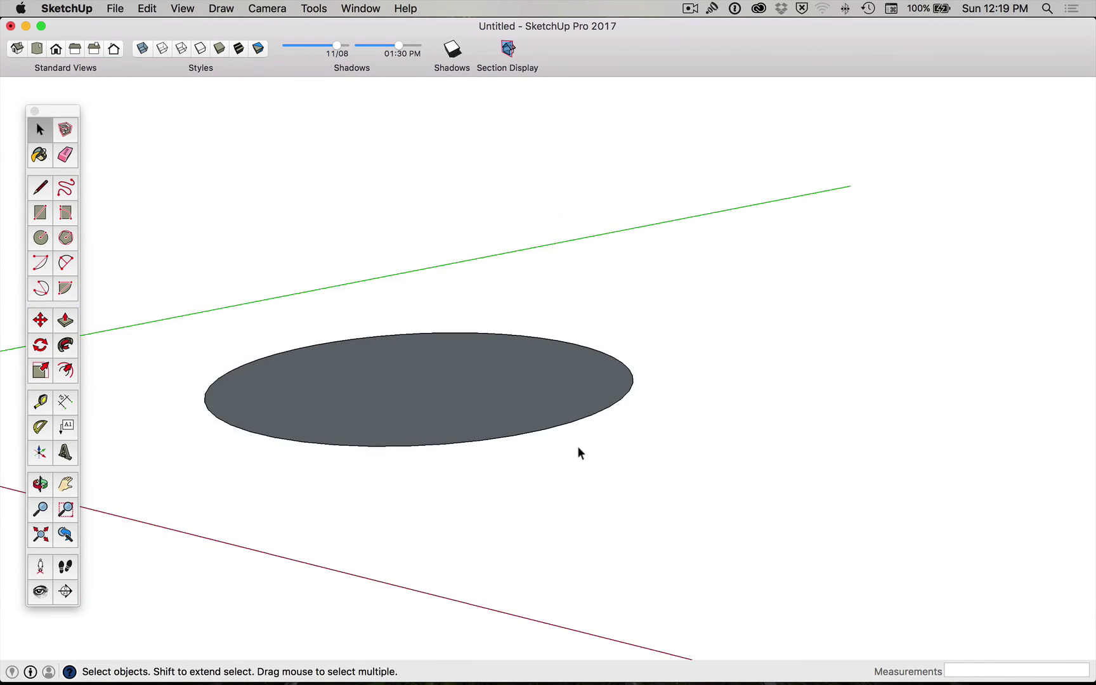
scroll(577, 447, down, 2)
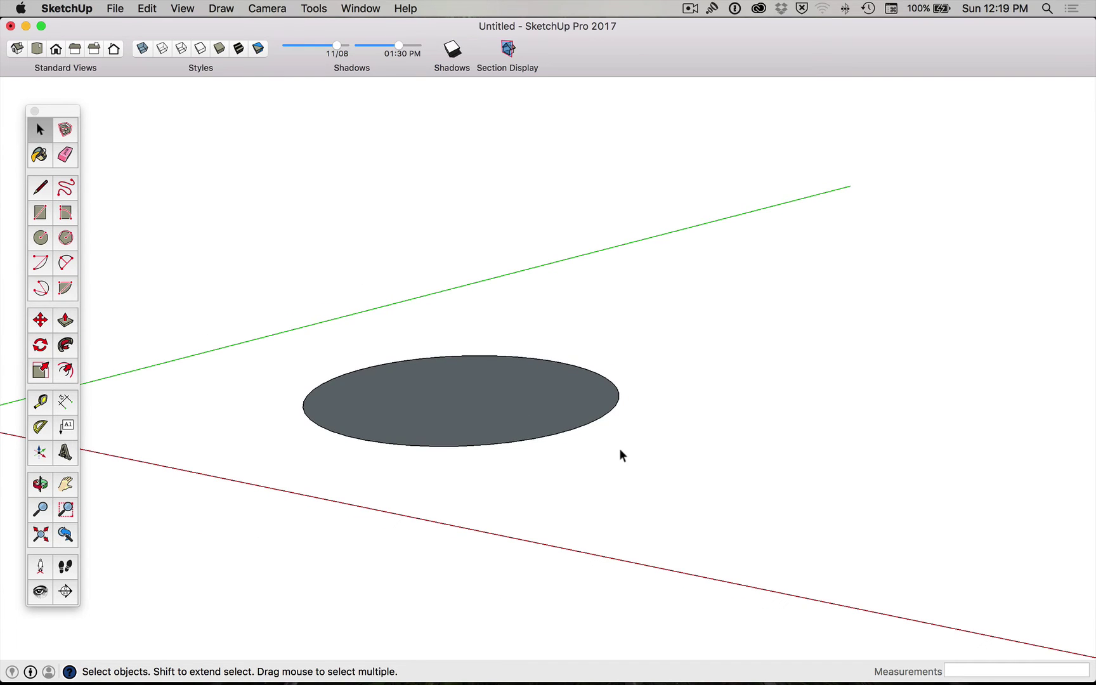
key(super+z)
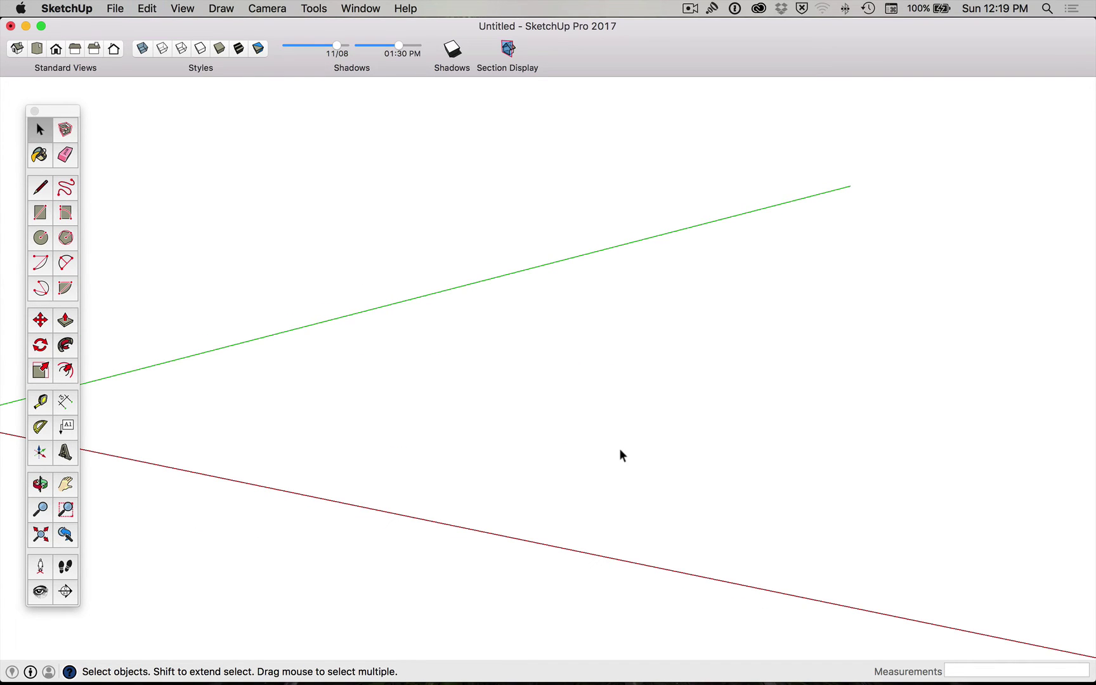
- Draw the final 100 mm-radius disc on the ground
click(39, 237)
click(497, 398)
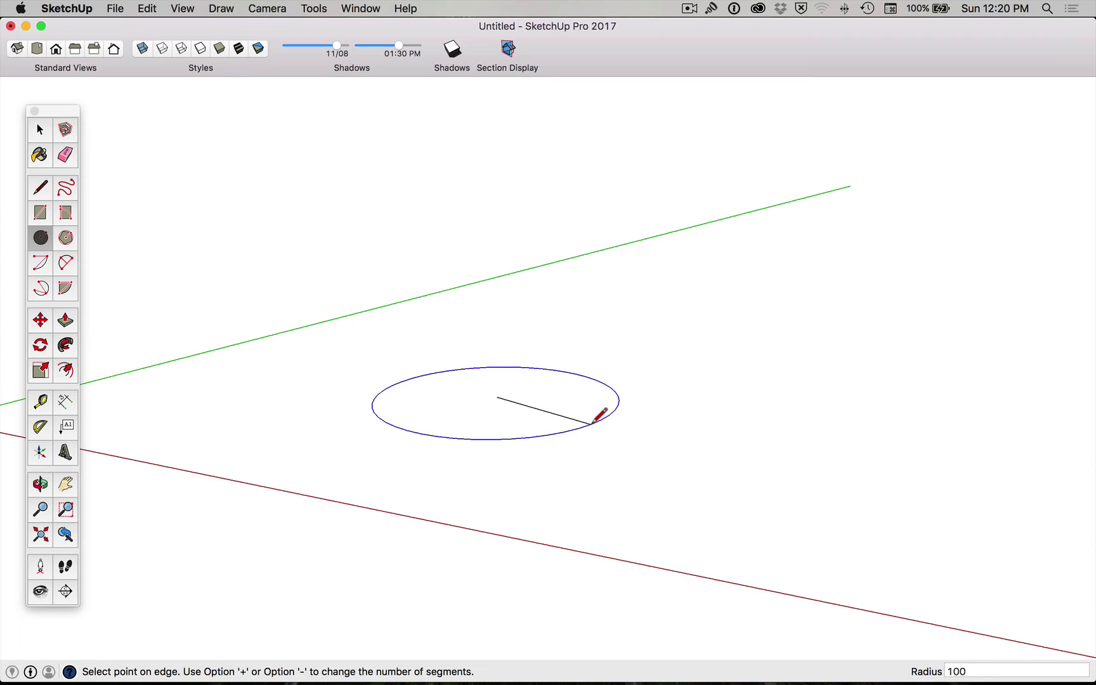
key(Return)
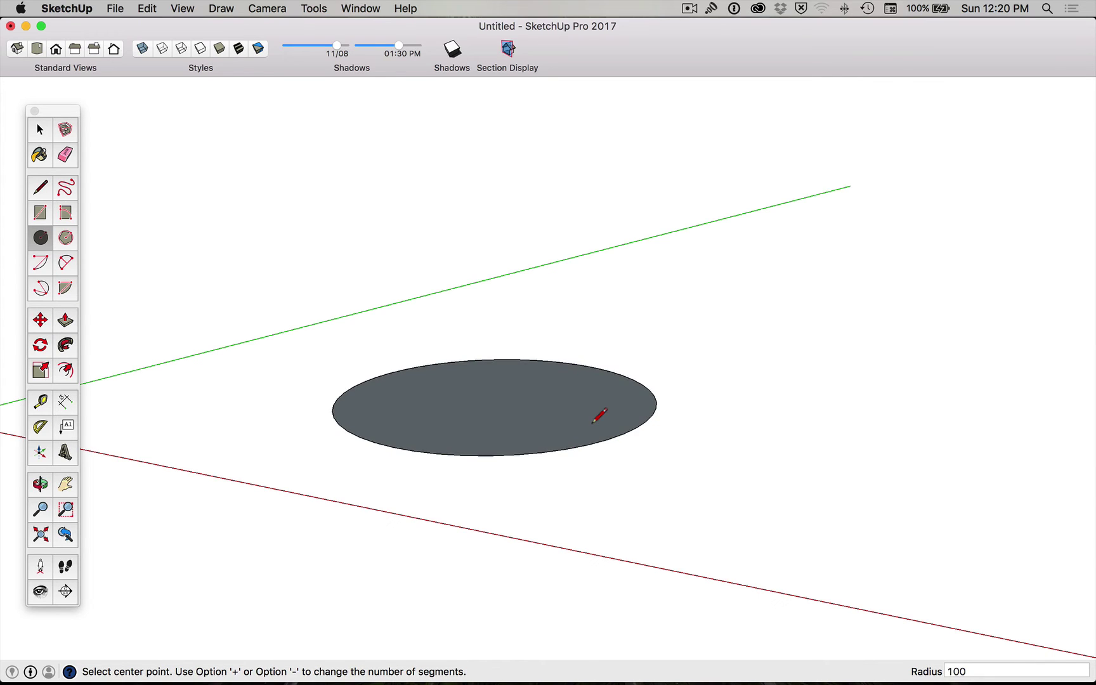
key(space)
- Draw a 100 mm vertical line up from the disc's centre and orbit to a low angle
key(l)
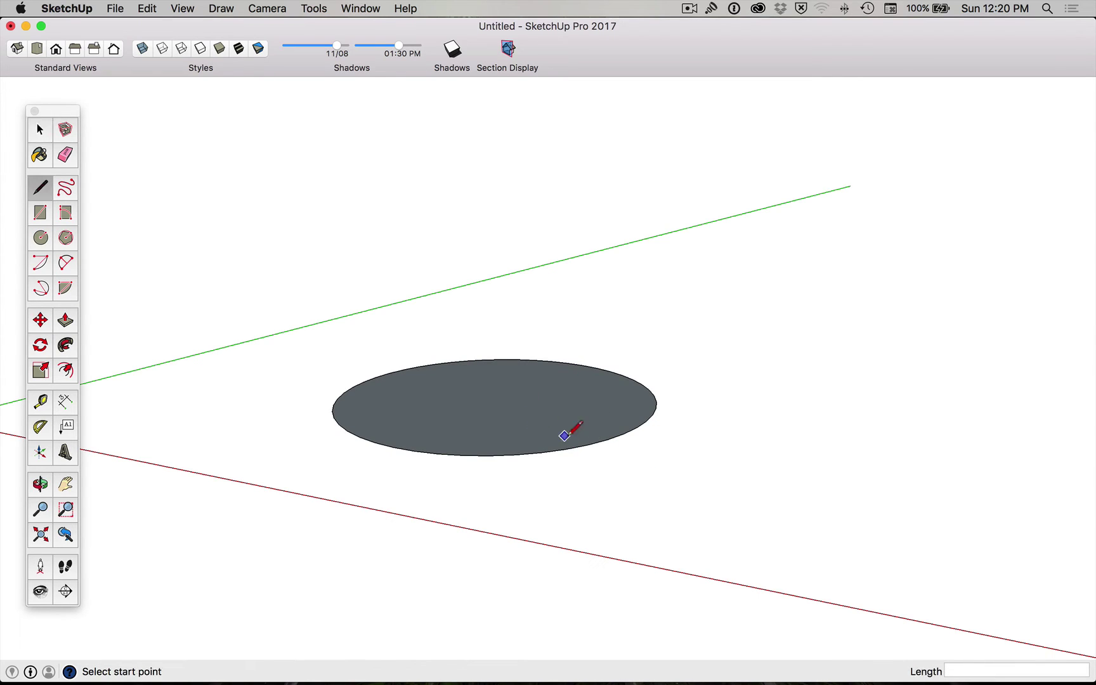
click(497, 397)
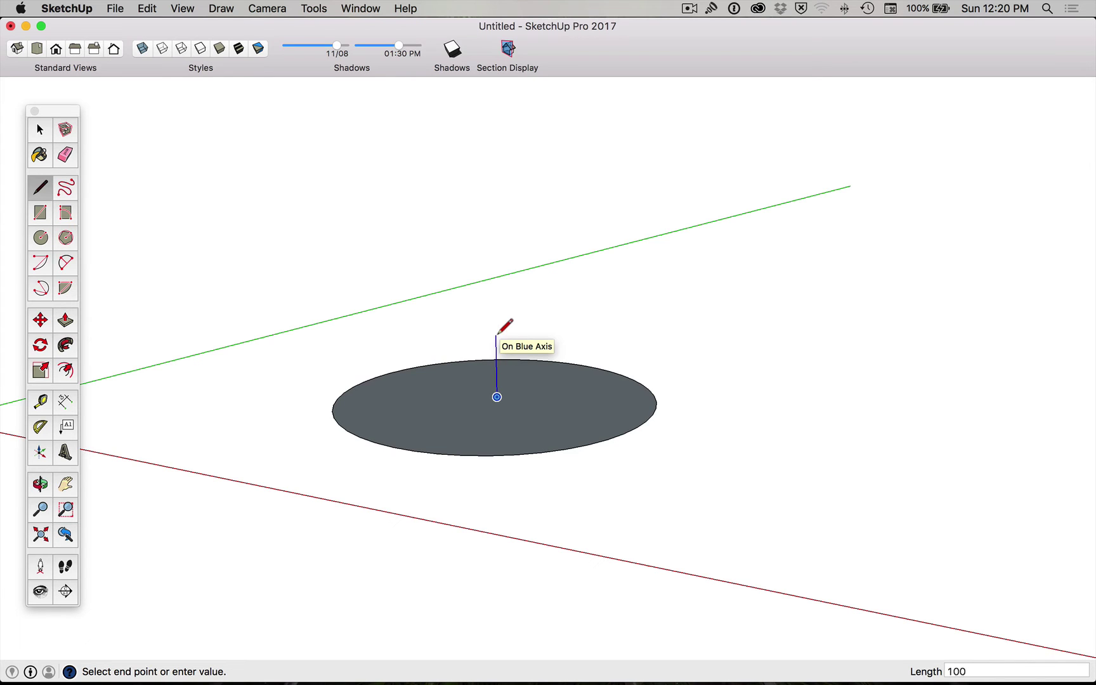
key(Return)
key(o)
drag(602, 423, 576, 214)
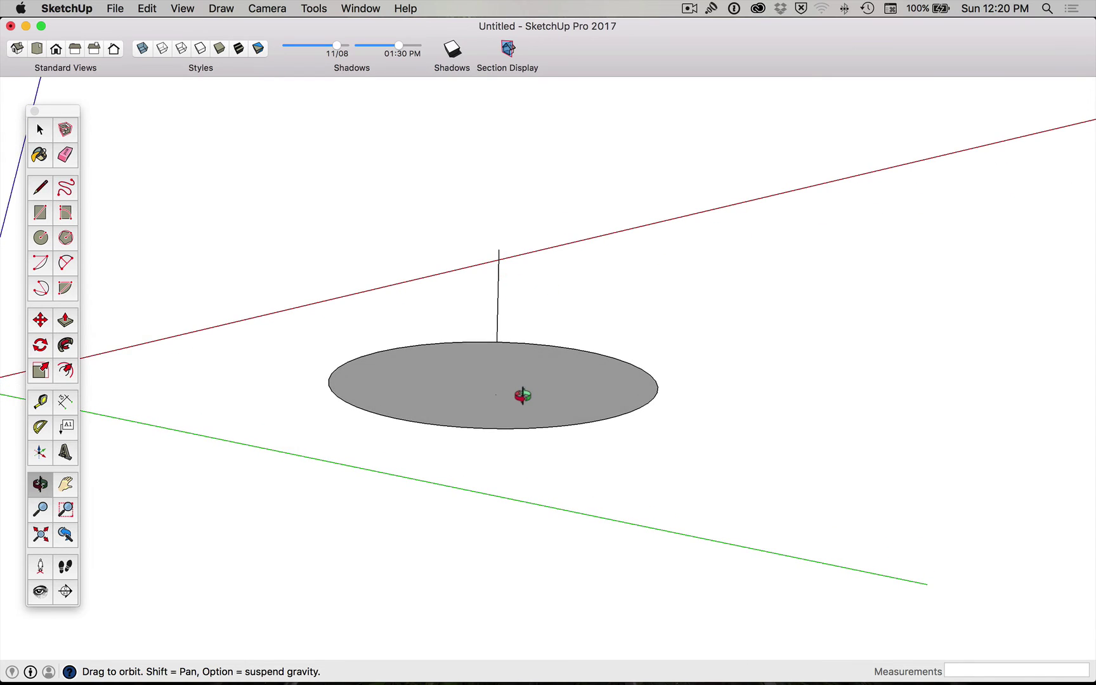
- Draw a second 100 mm line dropping down from the disc's centre below the ground plane
key(l)
click(499, 249)
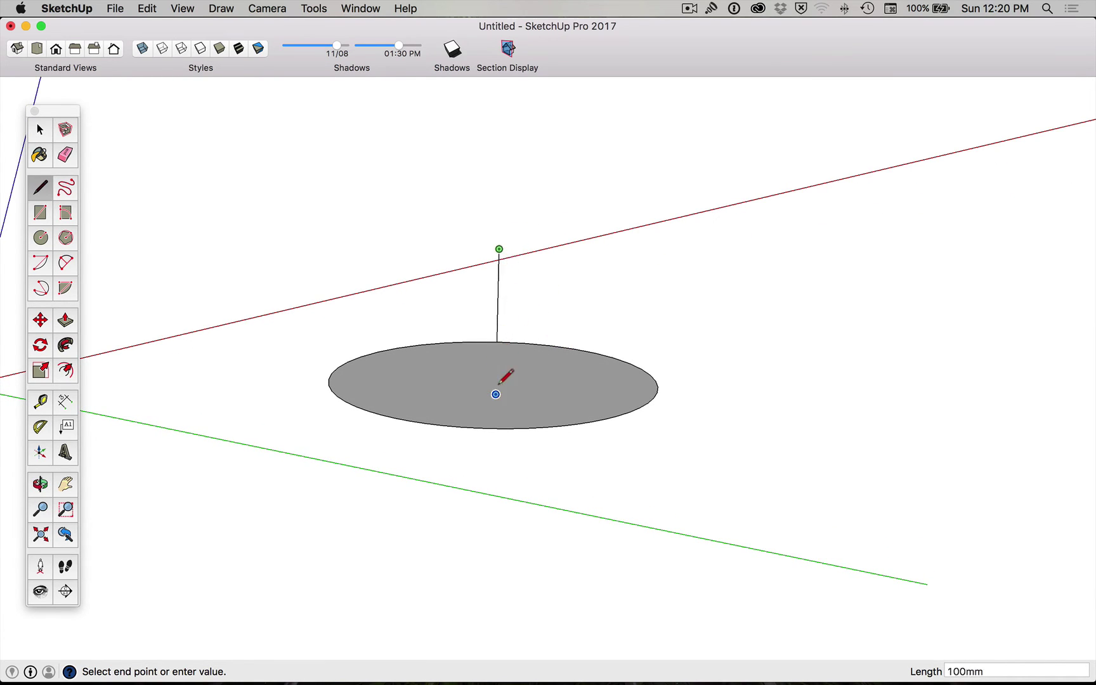
key(Escape)
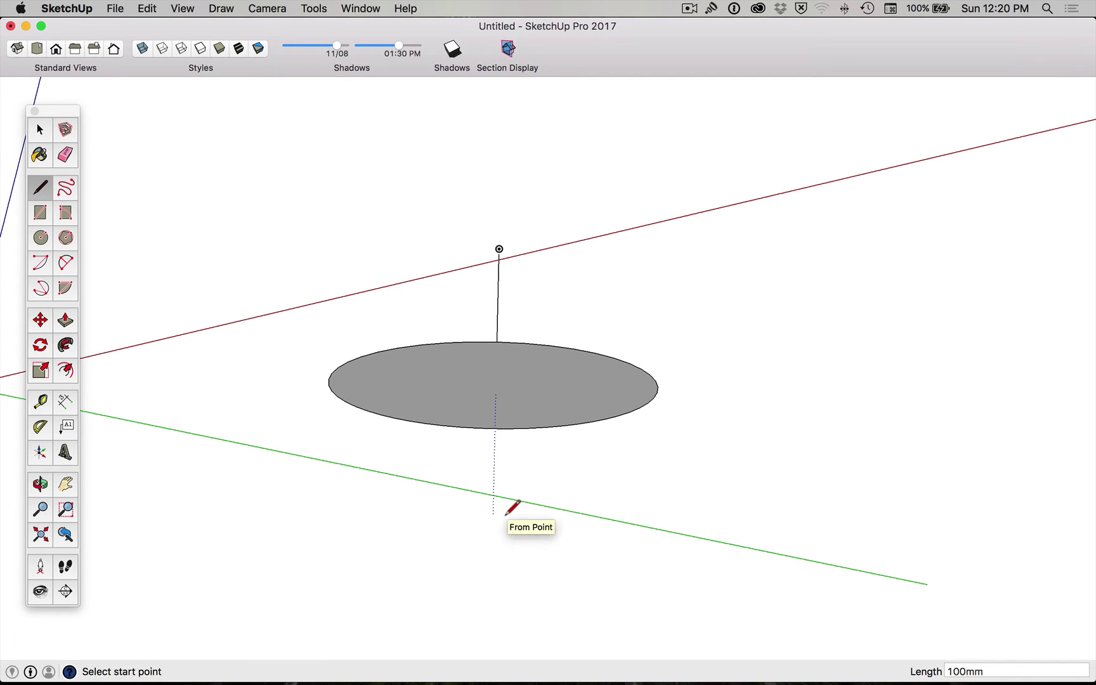
text(100)
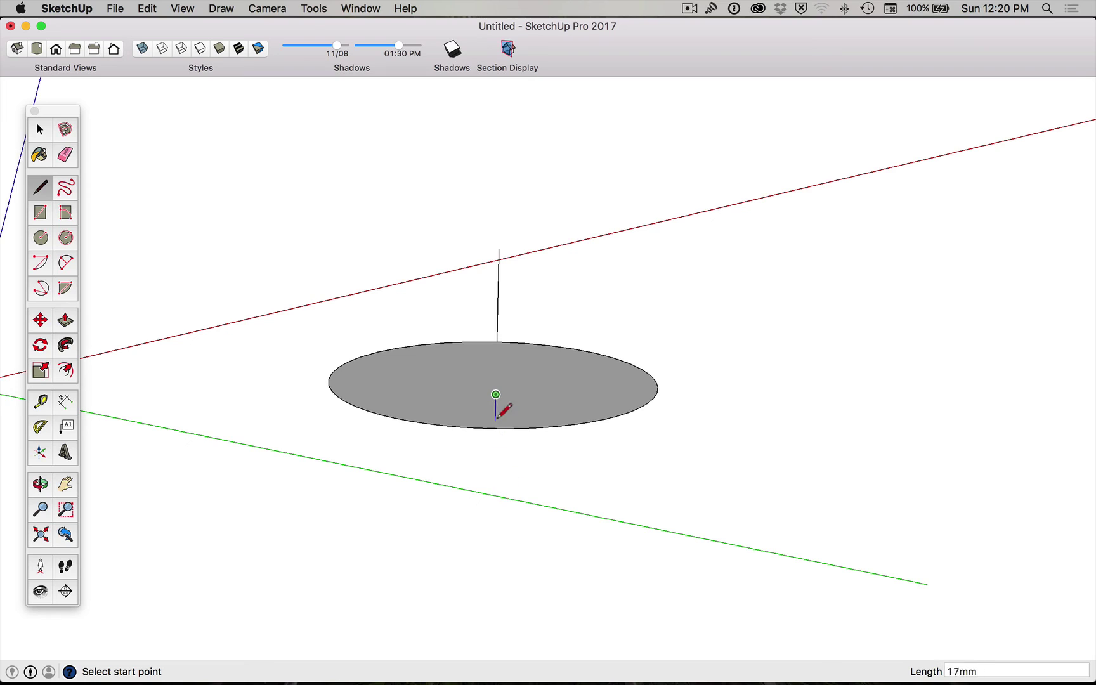
click(495, 394)
text(1)
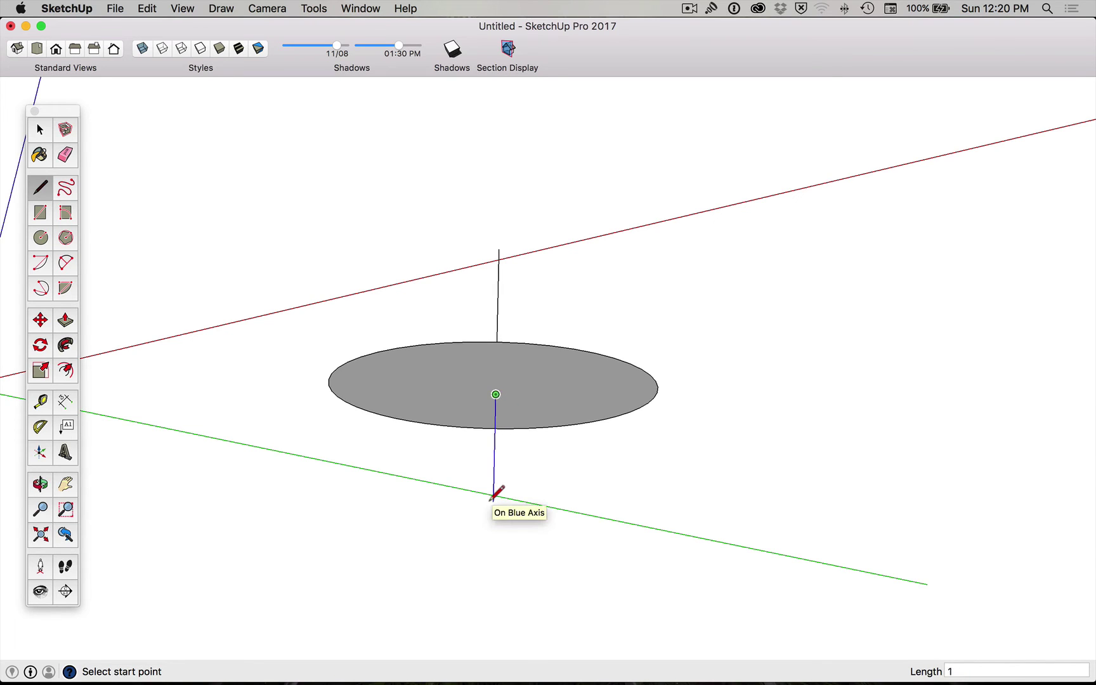
text(00)
key(Return)
key(space)
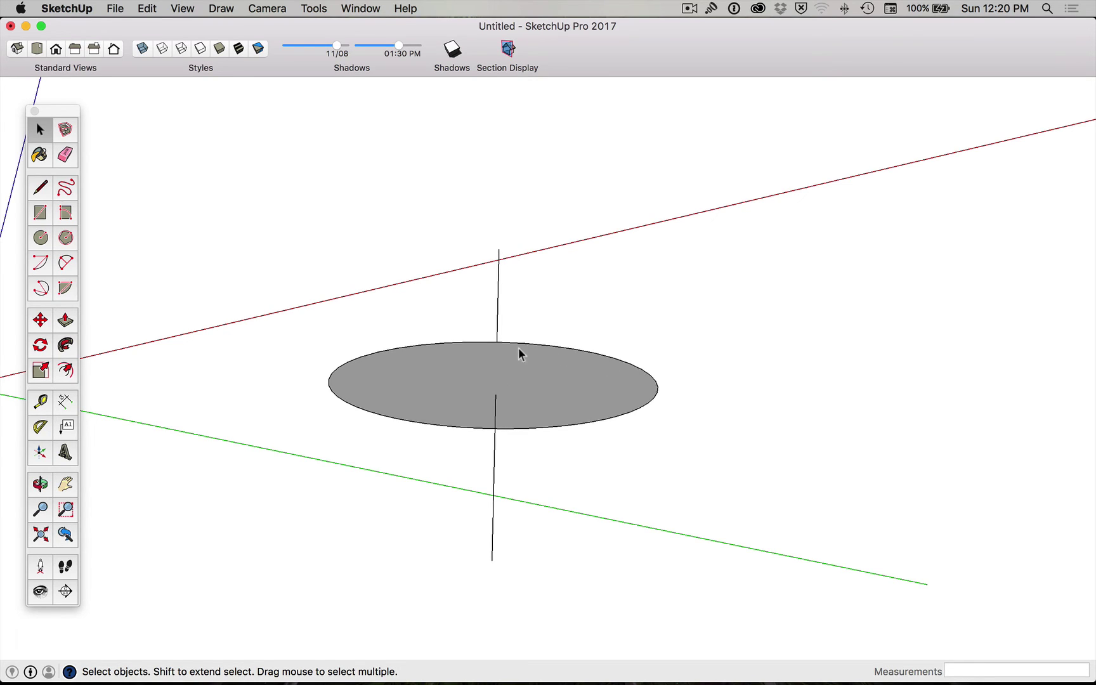
- From a top-down view, draw a flat 100 mm line from the disc's centre to its rim
middle_drag(674, 330, 631, 501)
double_click(627, 458)
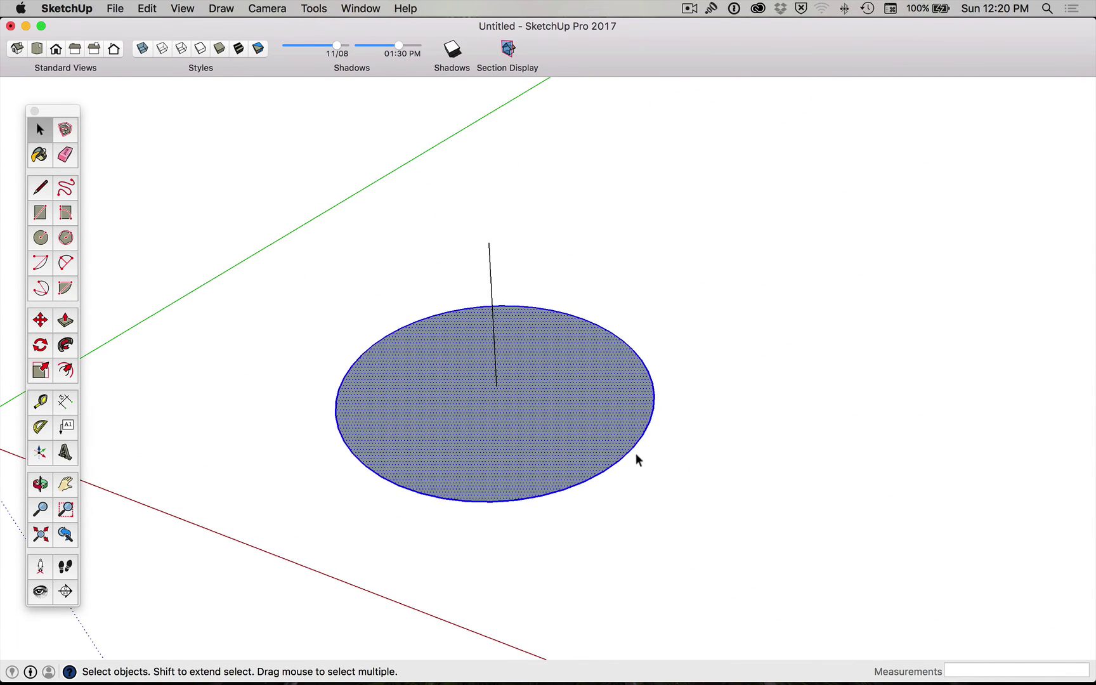
click(652, 458)
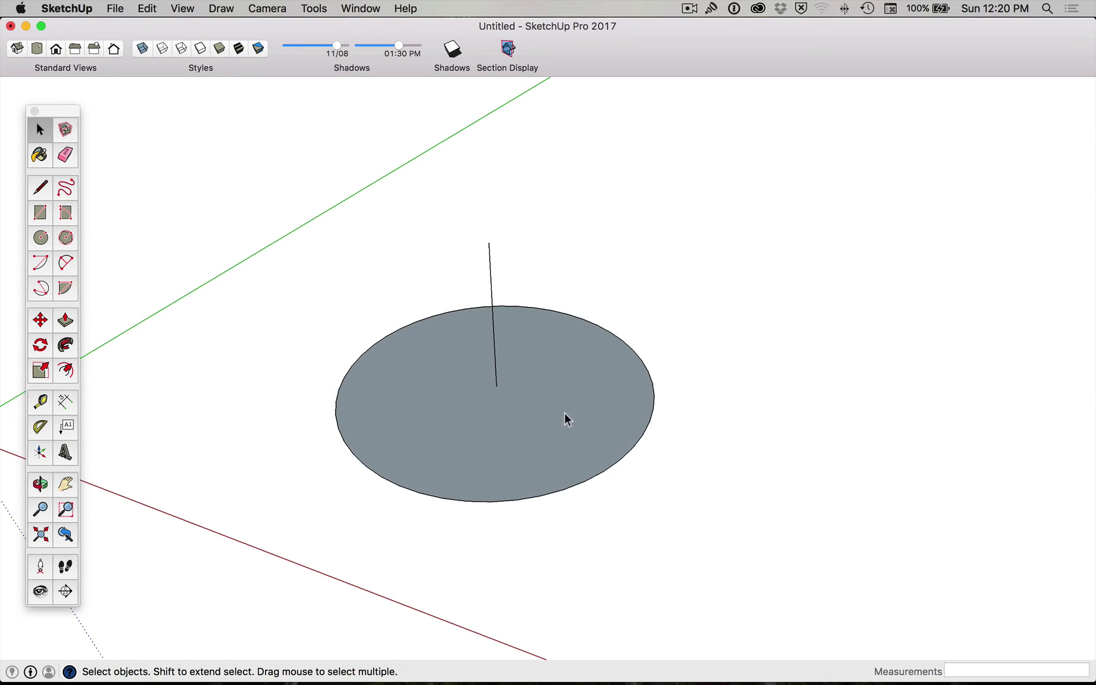
key(l)
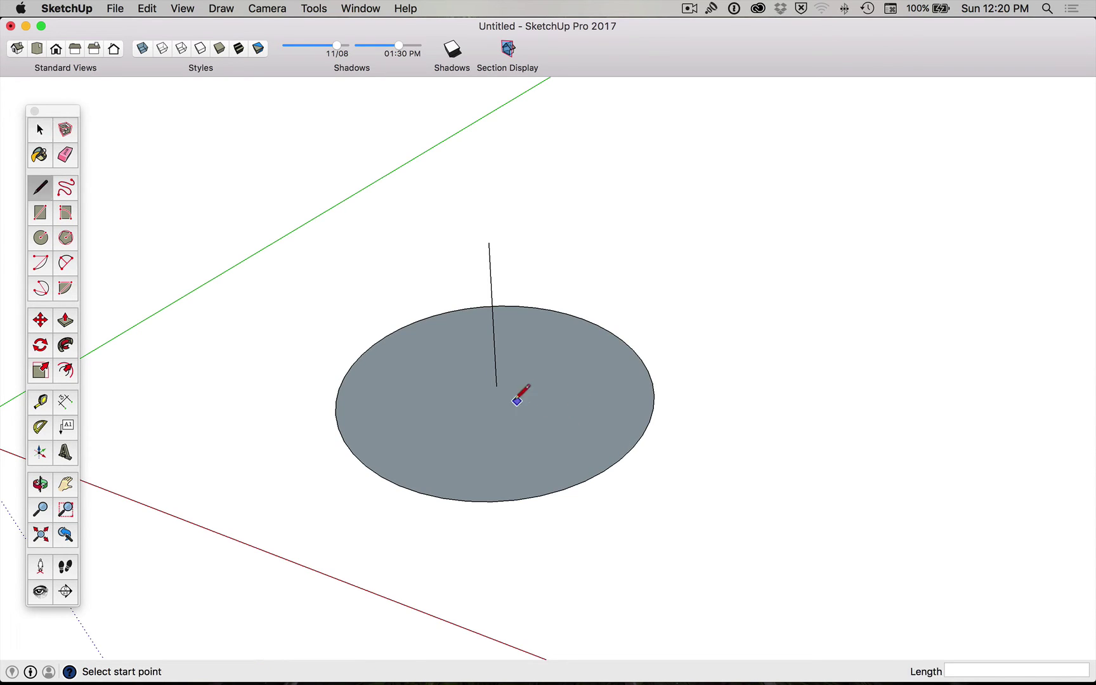
click(496, 386)
click(649, 421)
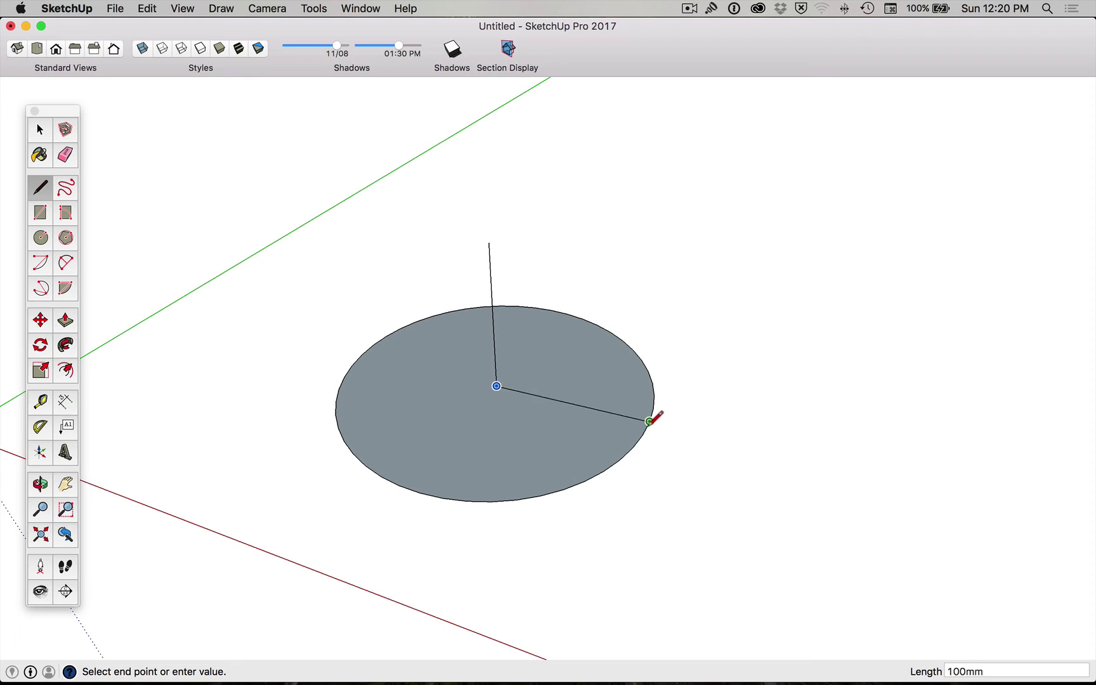
key(super+z)
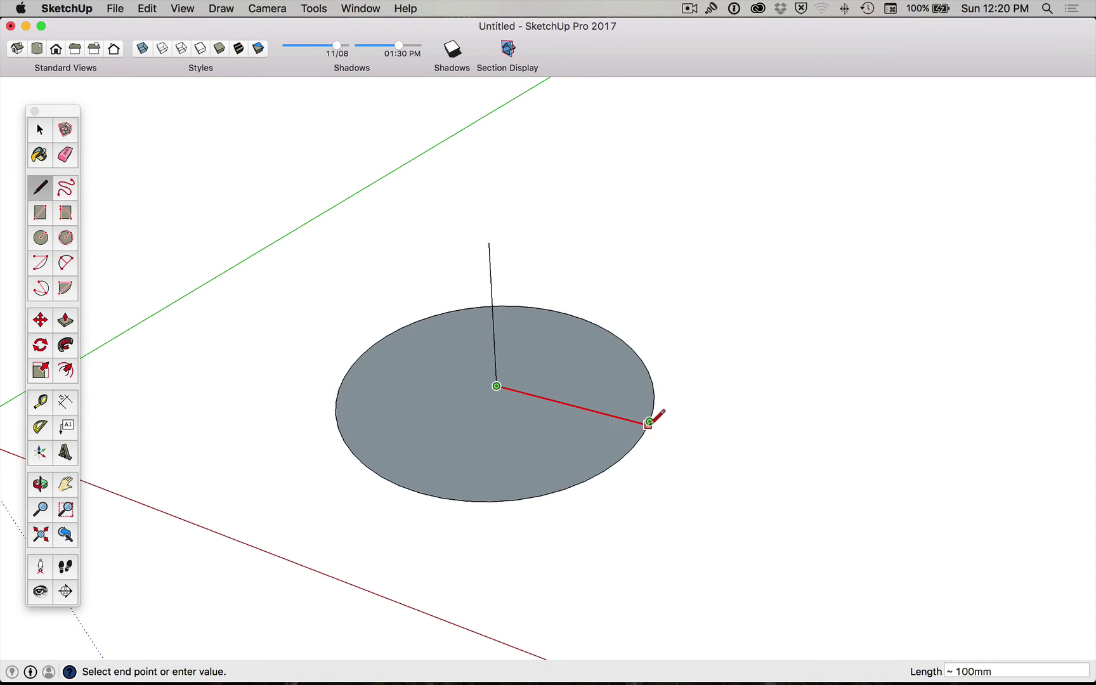
click(648, 421)
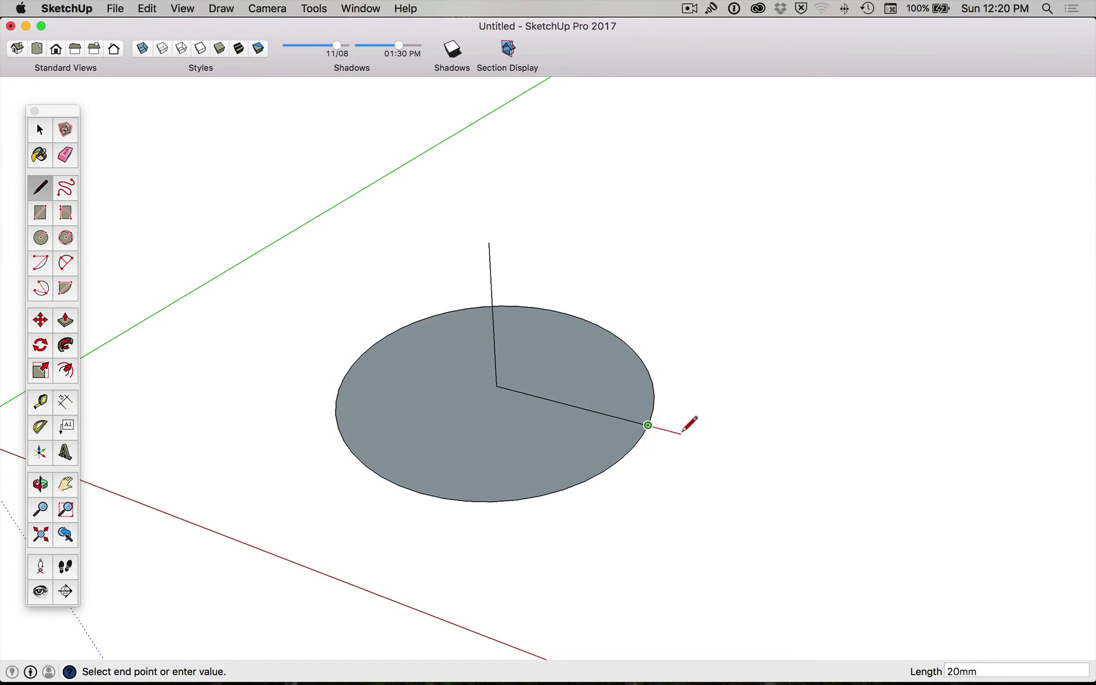
key(Escape)
click(70, 268)
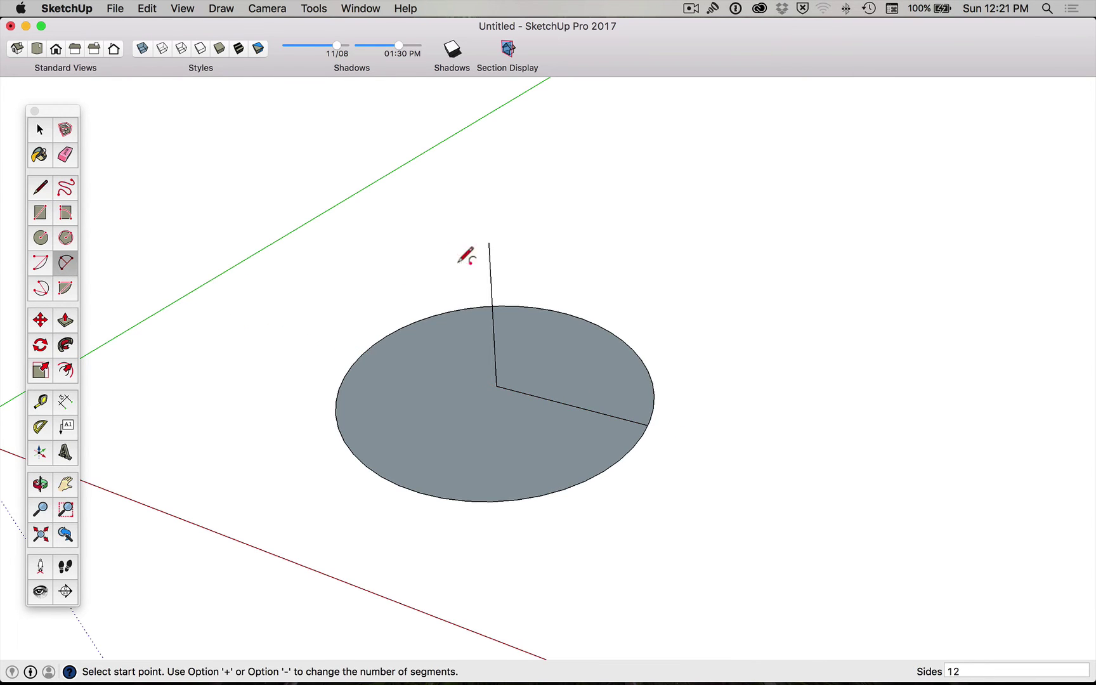
click(488, 242)
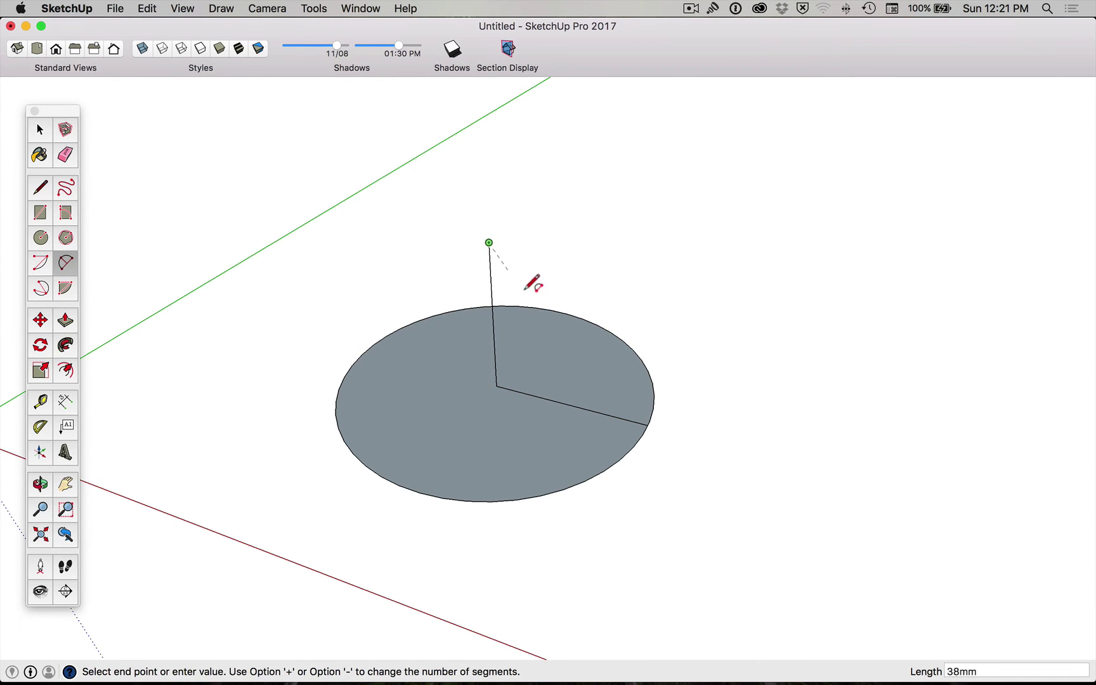
click(647, 425)
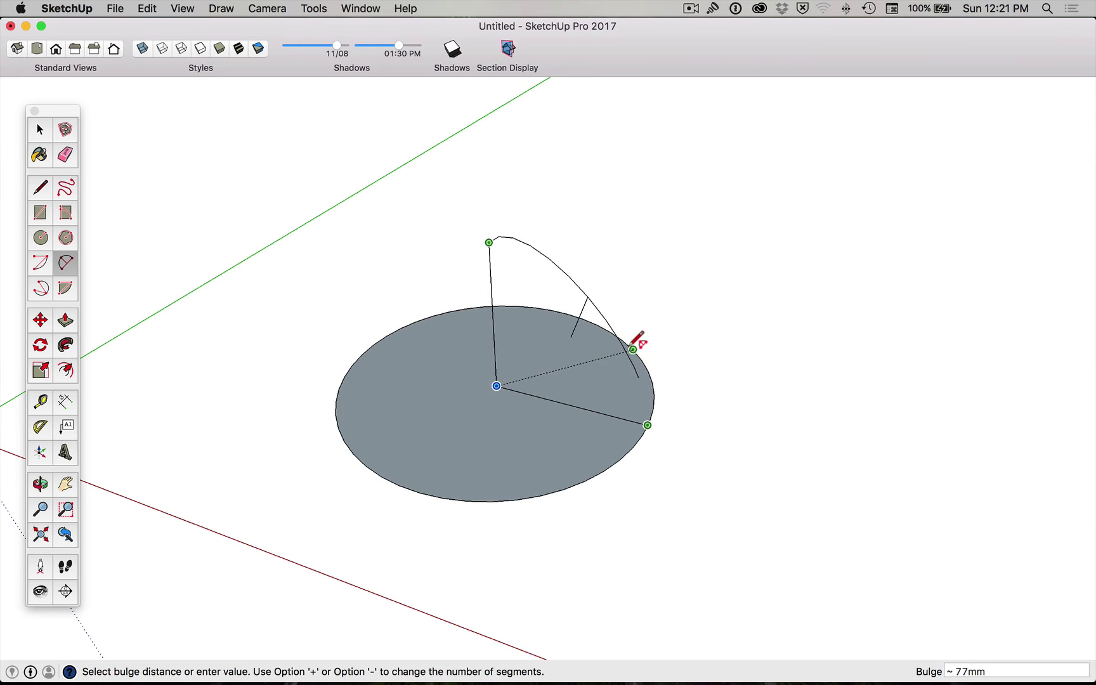
key(Escape)
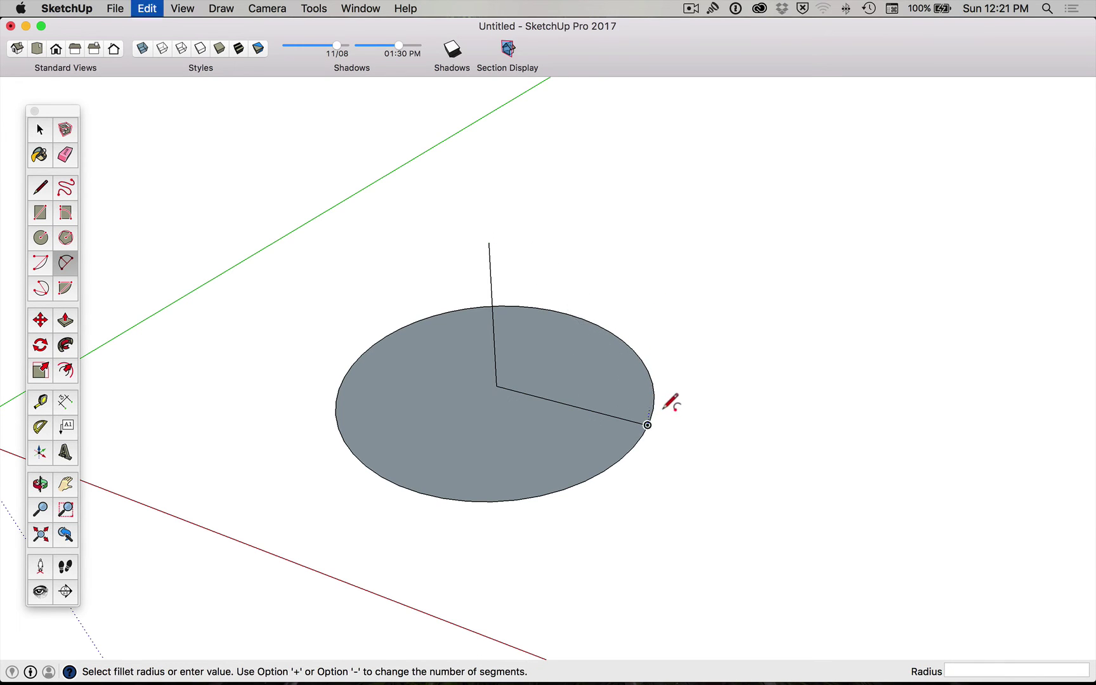
key(o)
mouse_move(596, 407)
mouse_down()
mouse_move(634, 393)
mouse_move(694, 342)
mouse_move(594, 379)
mouse_up()
key(l)
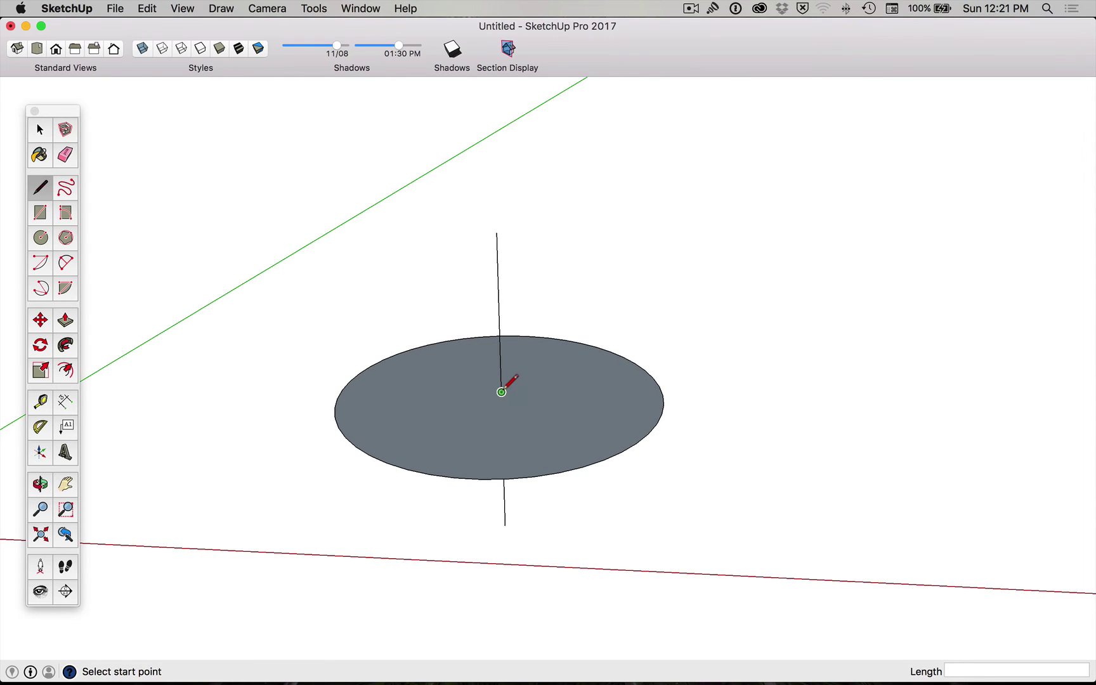
click(500, 392)
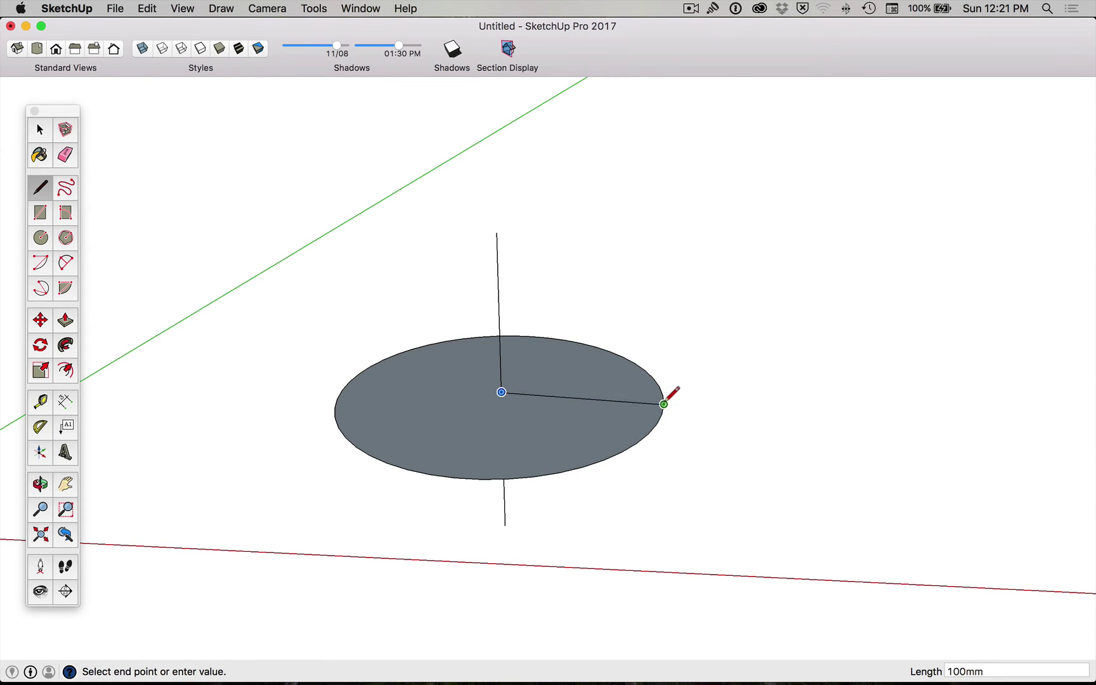
click(663, 404)
key(a)
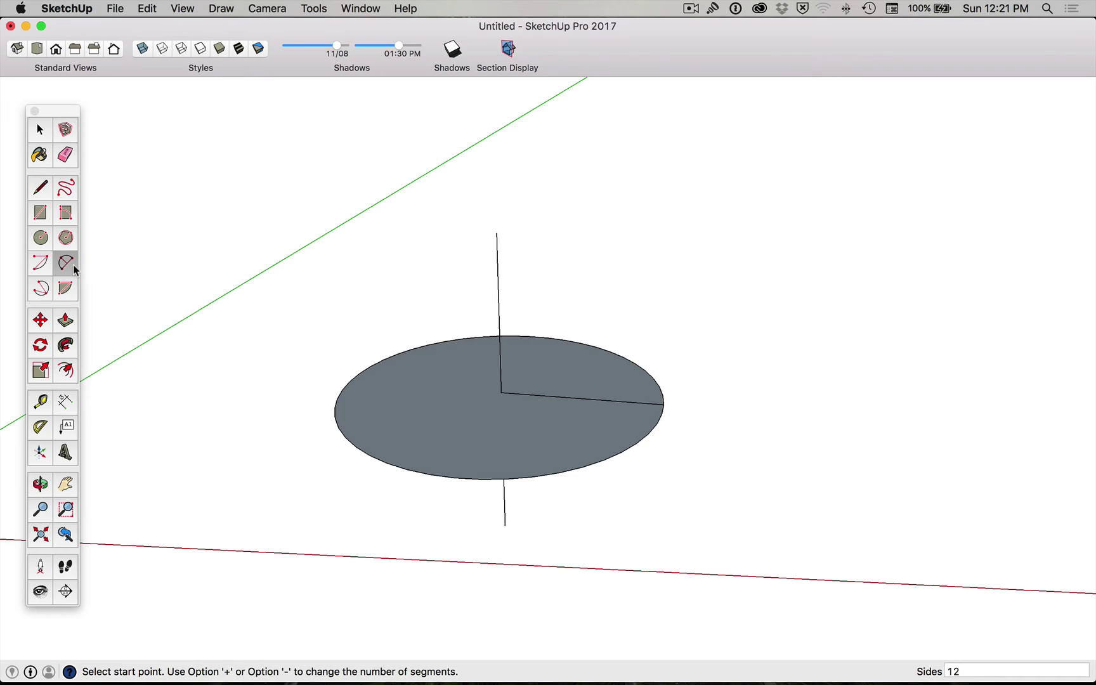
click(663, 404)
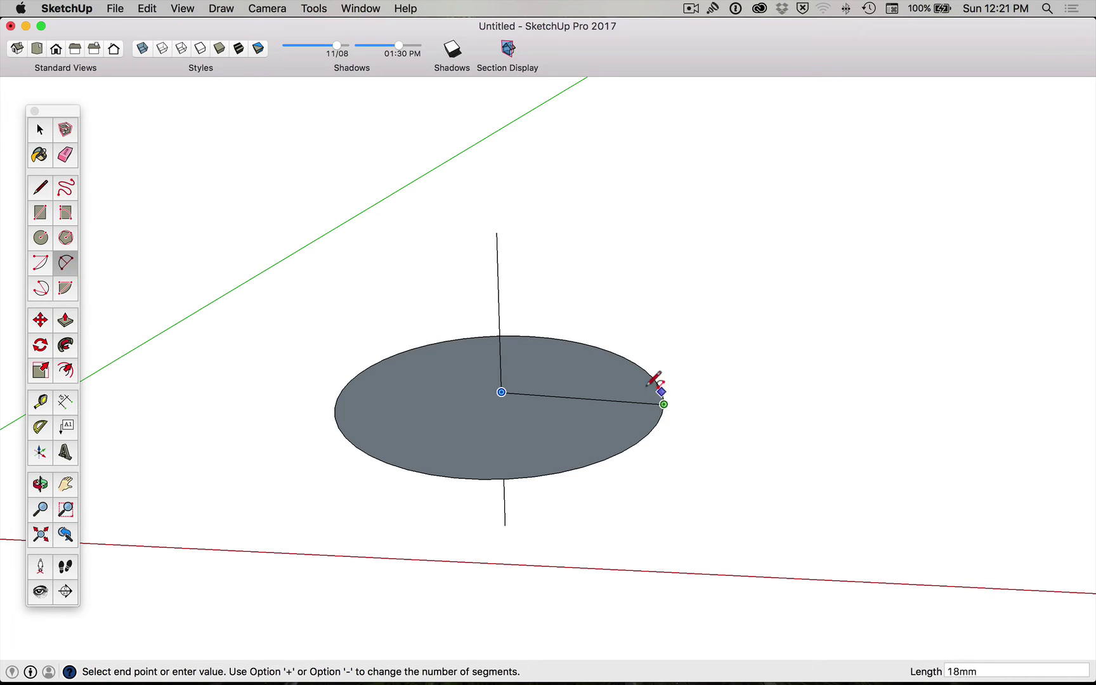
click(497, 232)
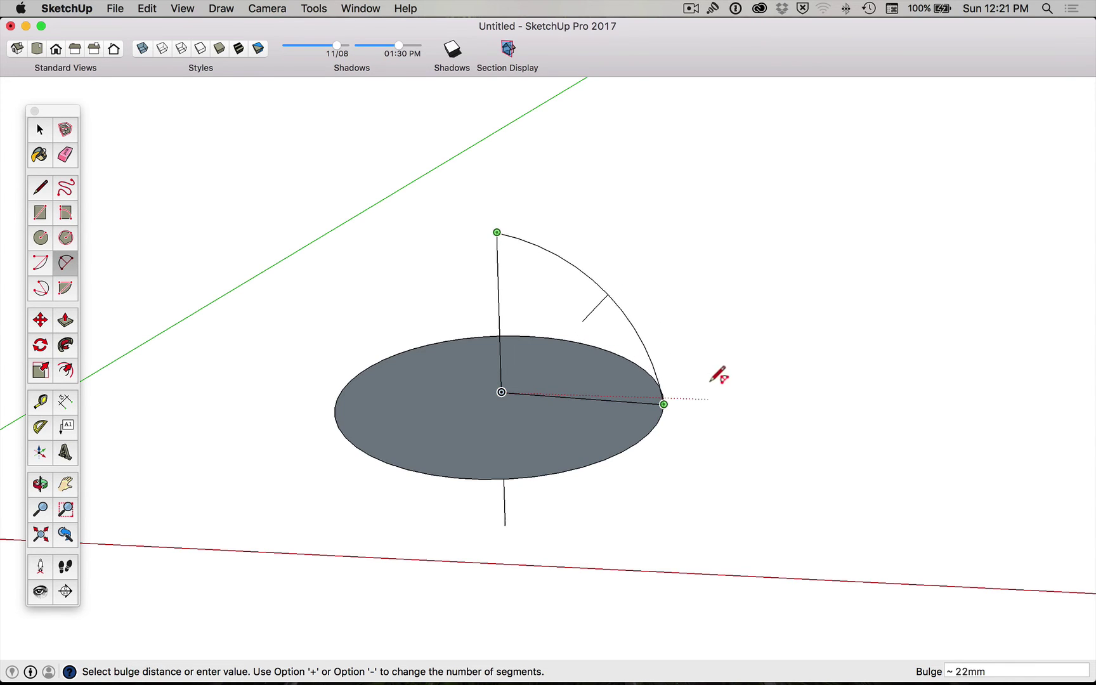
key(o)
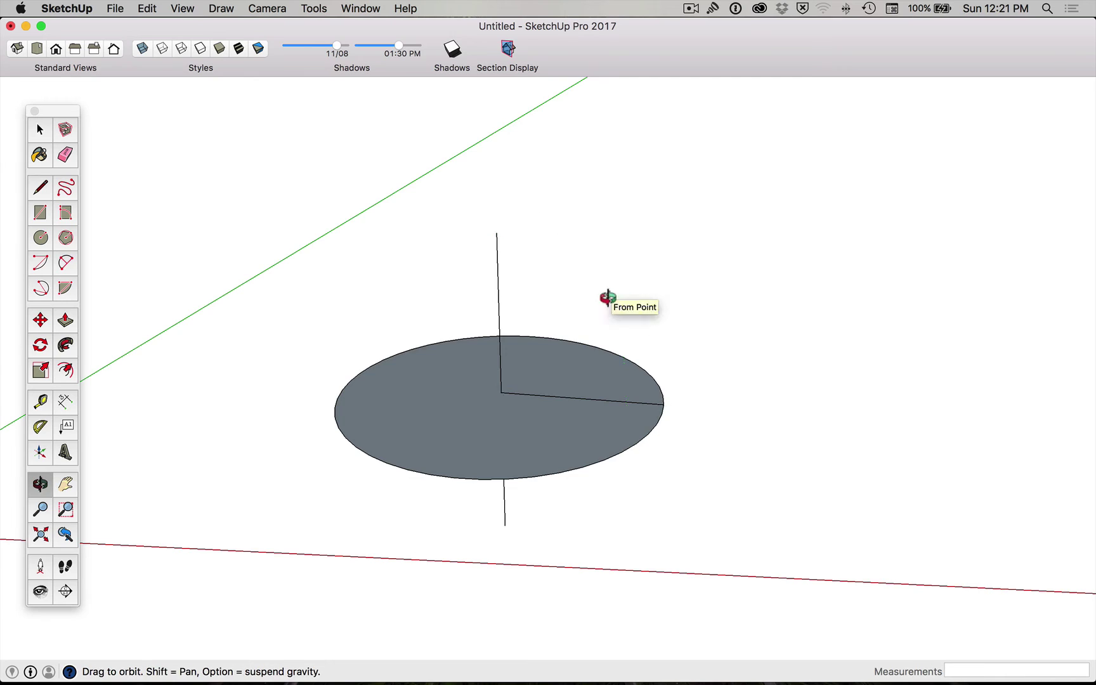
drag(604, 299, 572, 433)
key(Escape)
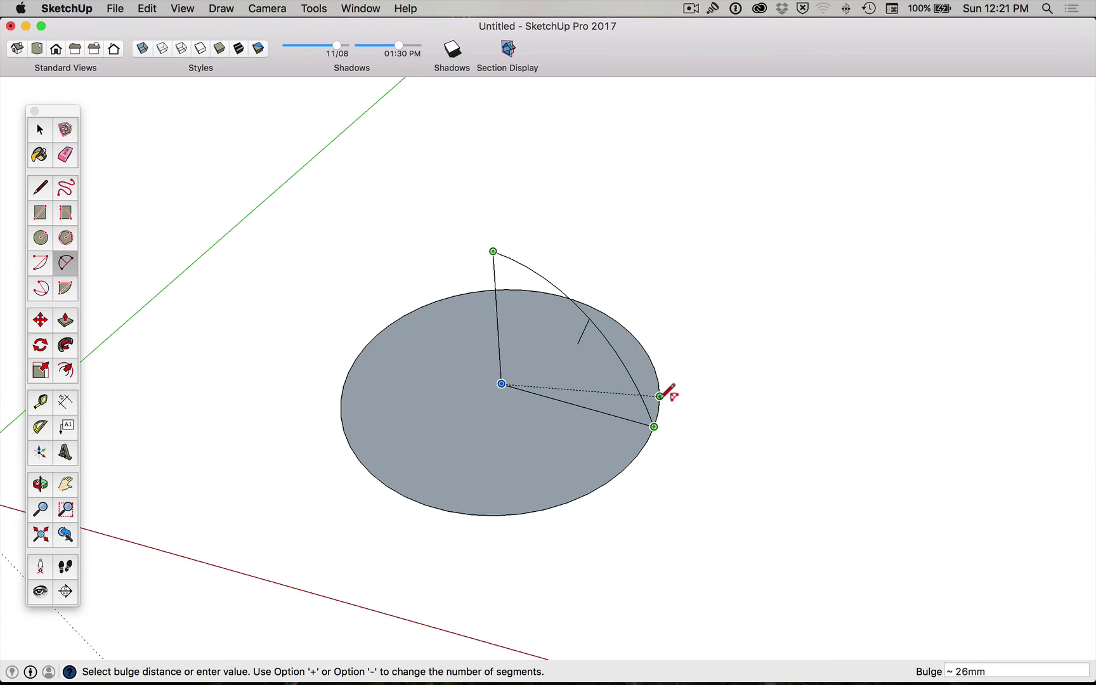
key(Escape)
scroll(665, 392, down, 5)
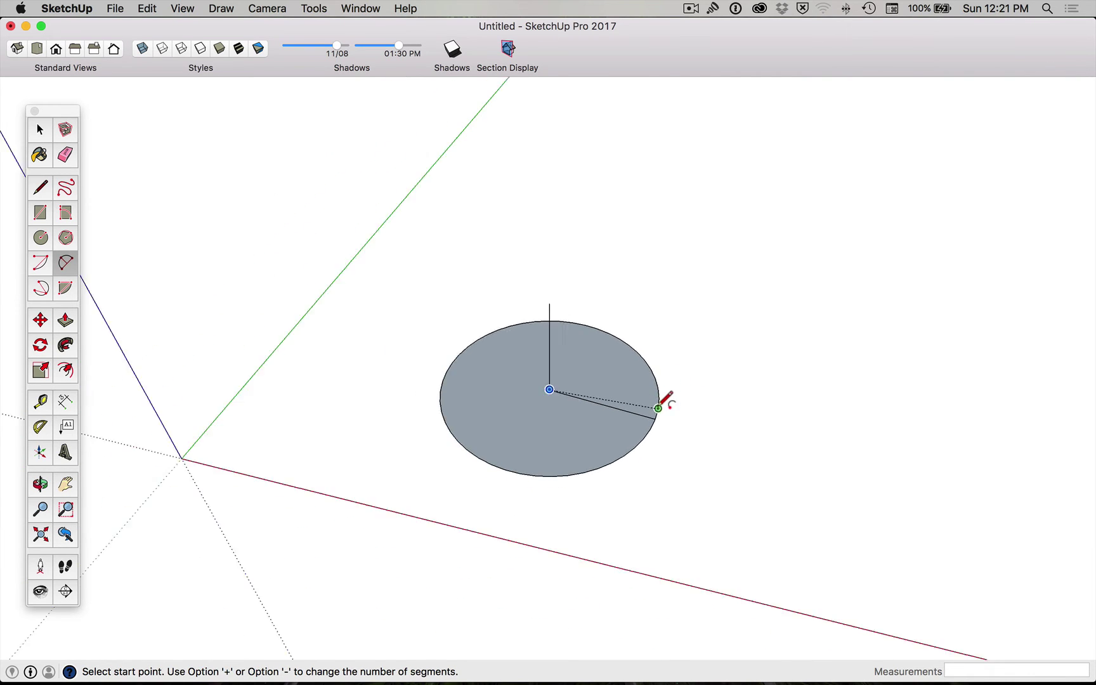
key(space)
- Delete the radius line and draw a Pie half-disc spanning the vertical line
middle_drag(570, 406, 613, 354)
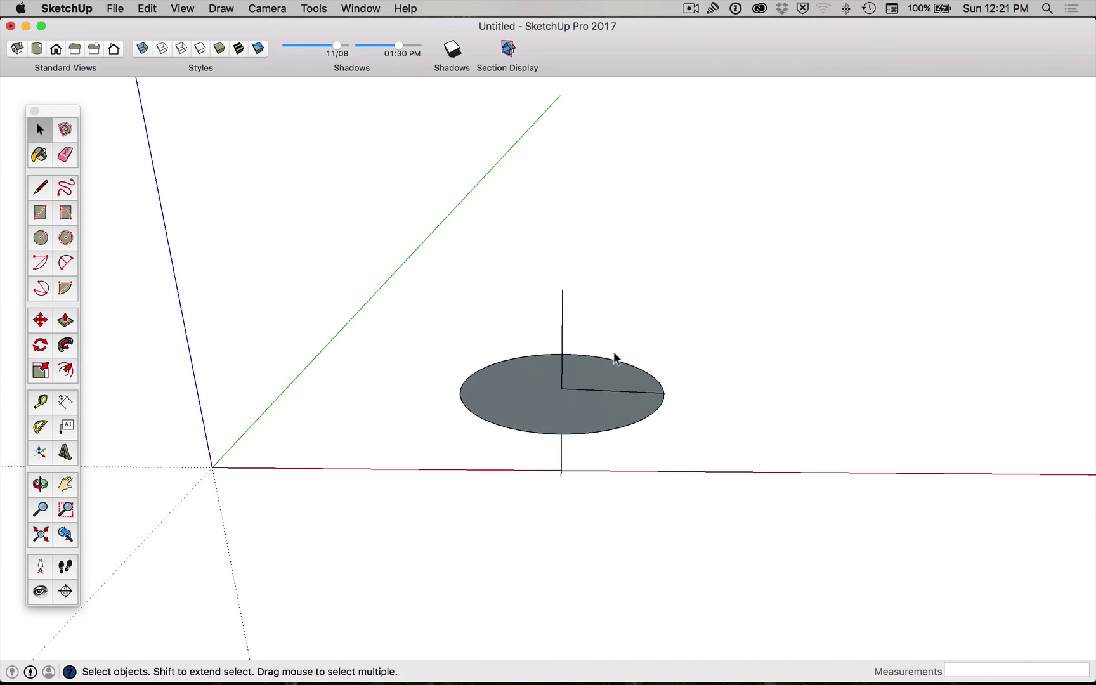
key(Delete)
click(68, 269)
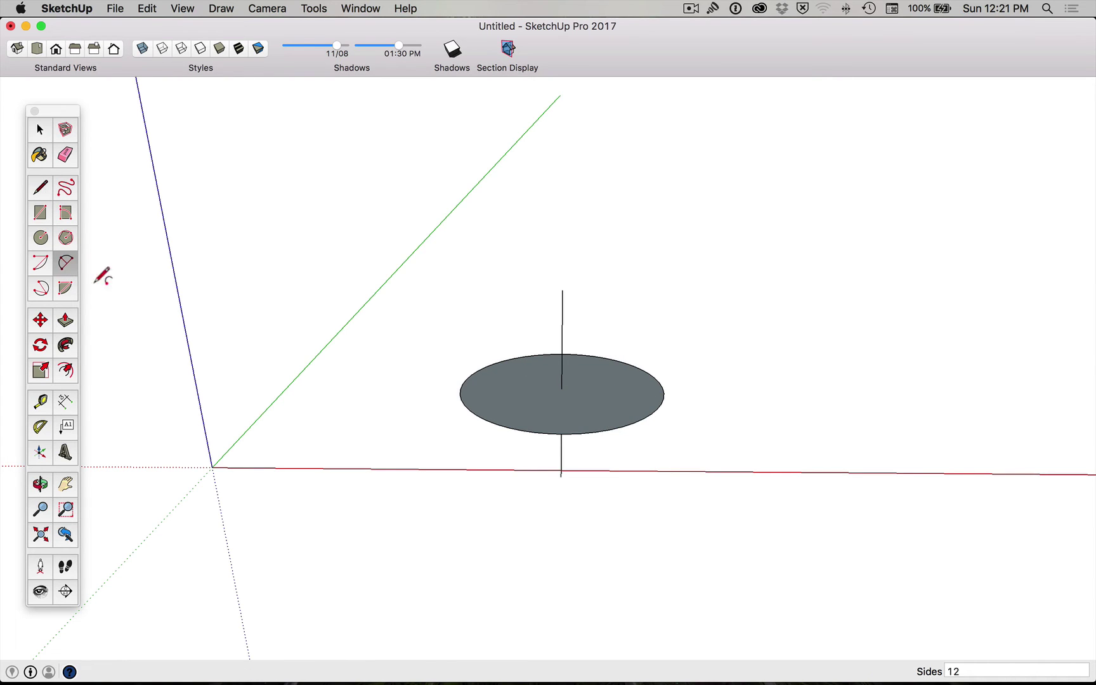
click(562, 289)
click(561, 476)
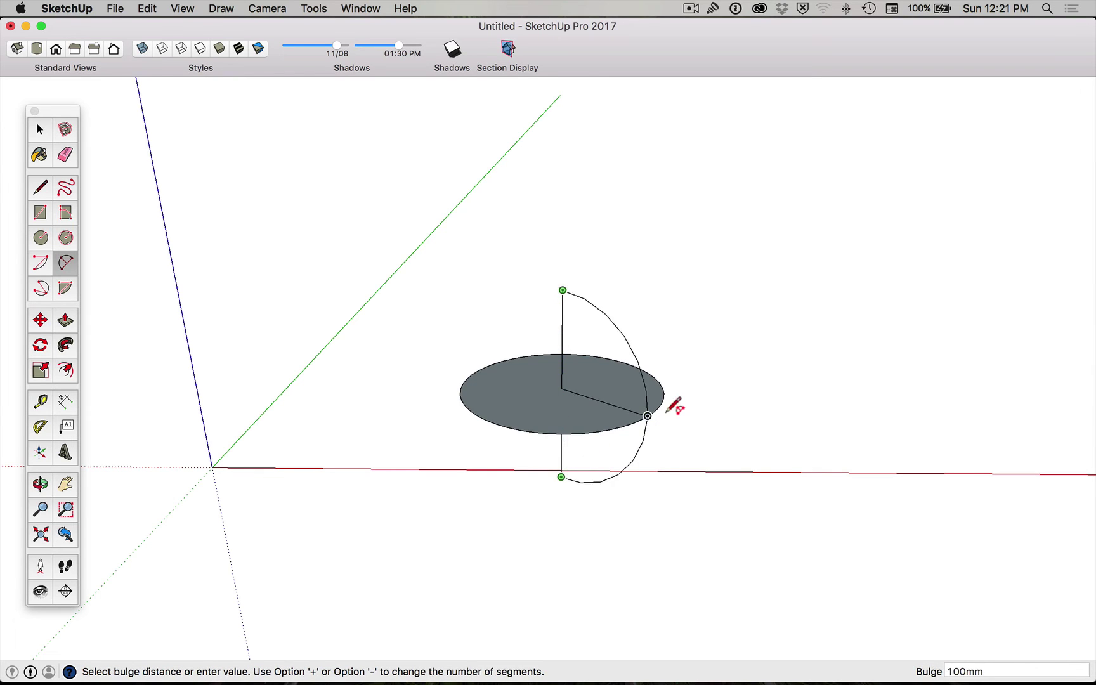
click(661, 402)
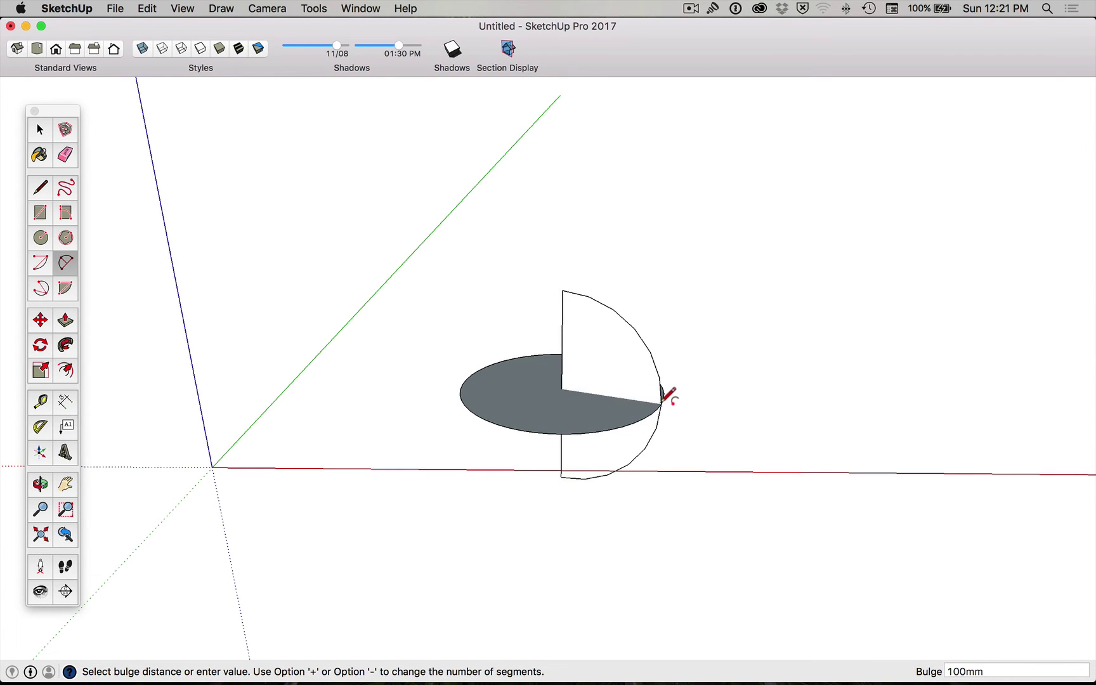
key(space)
- Select the circle's edge and Follow Me the half-disc around it into a sphere
click(637, 441)
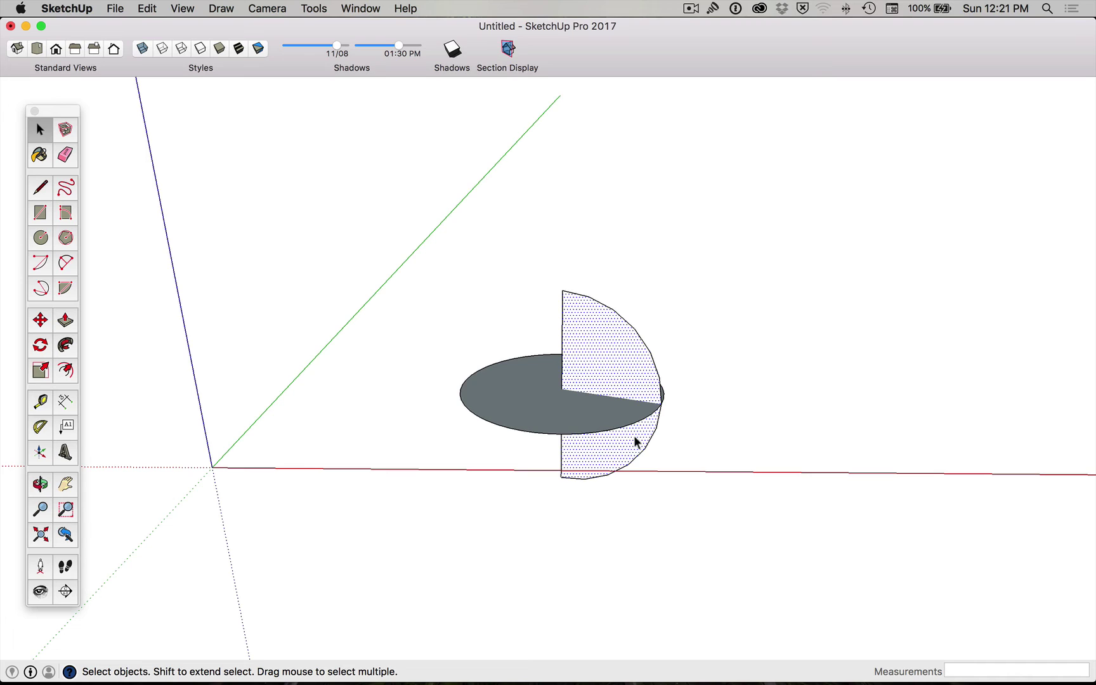
click(735, 394)
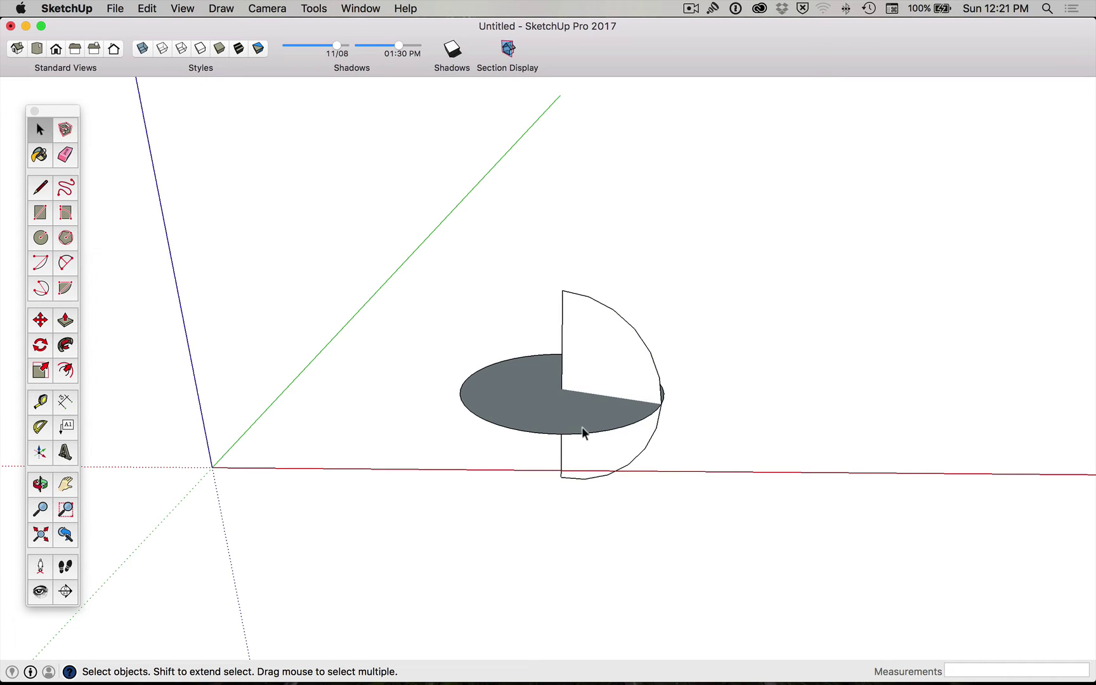
click(550, 434)
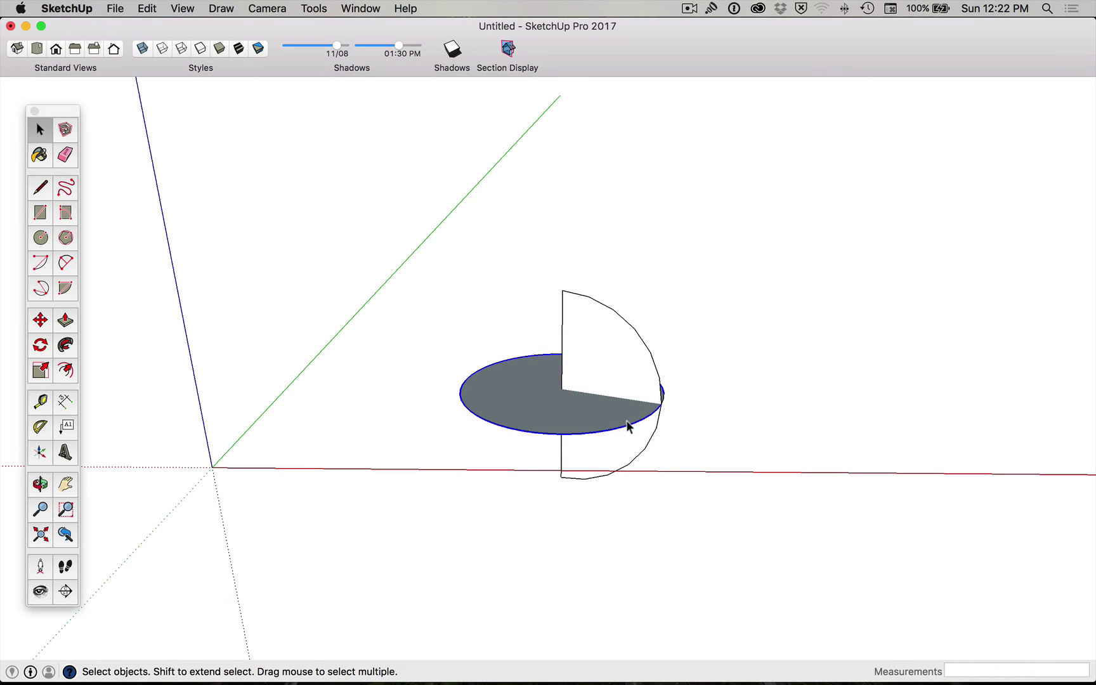
click(66, 345)
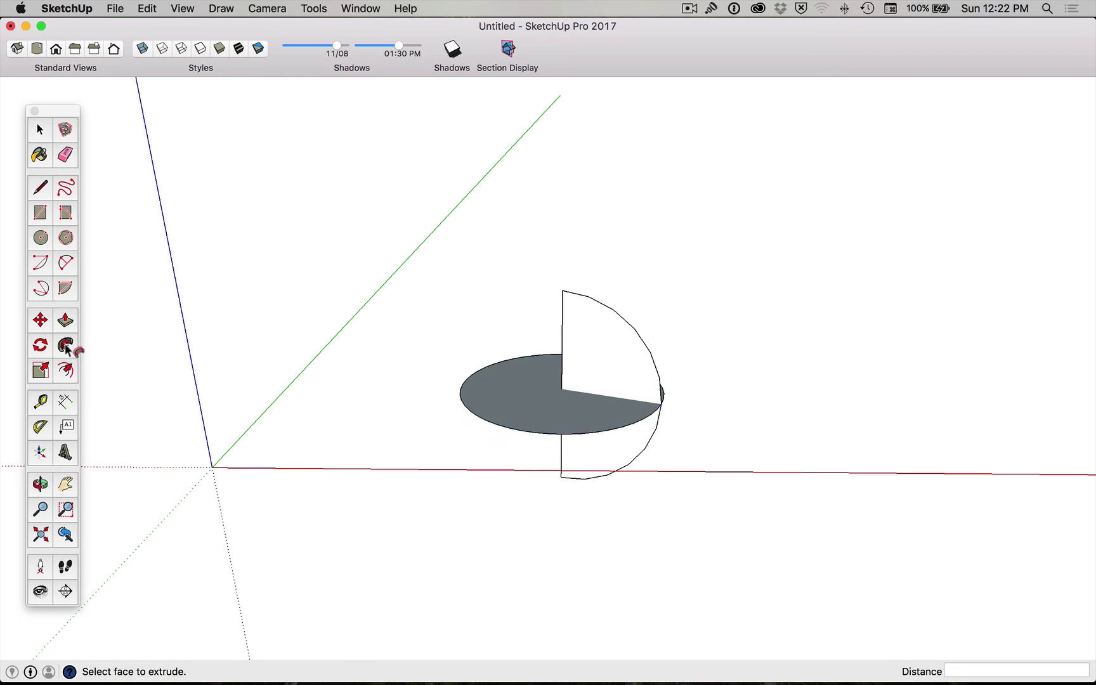
click(616, 379)
- Undo the sphere sweep and wedge face, then select and delete the leftover circle
key(o)
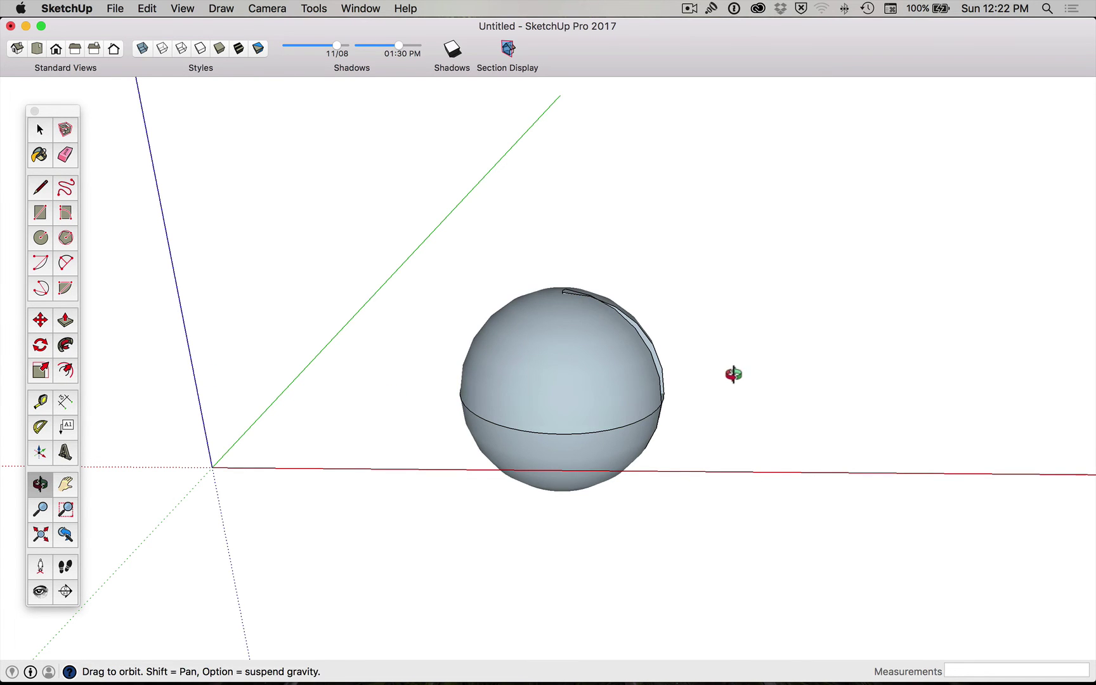
drag(736, 375, 752, 496)
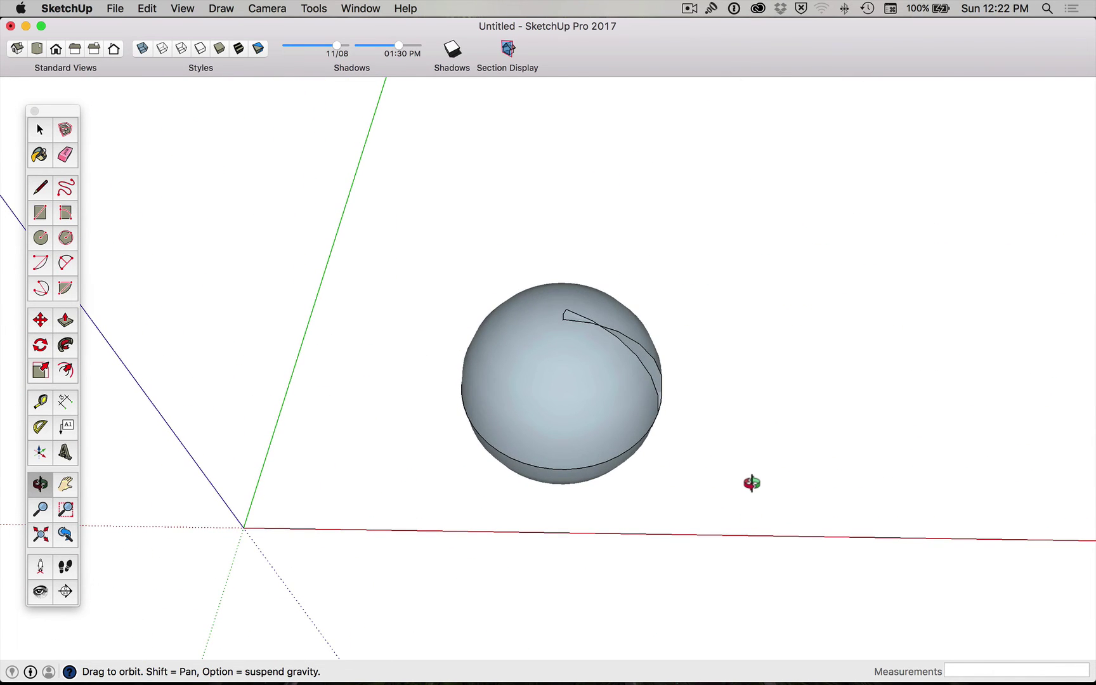
key(super+z)
key(space)
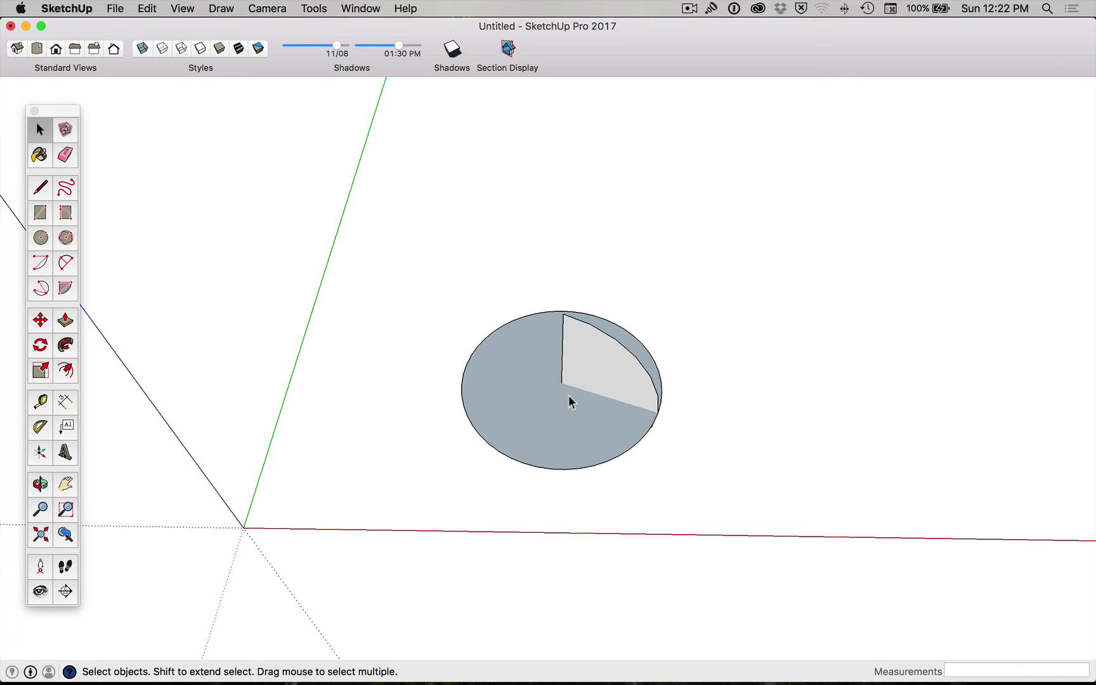
key(super+z)
key(super+shift+z)
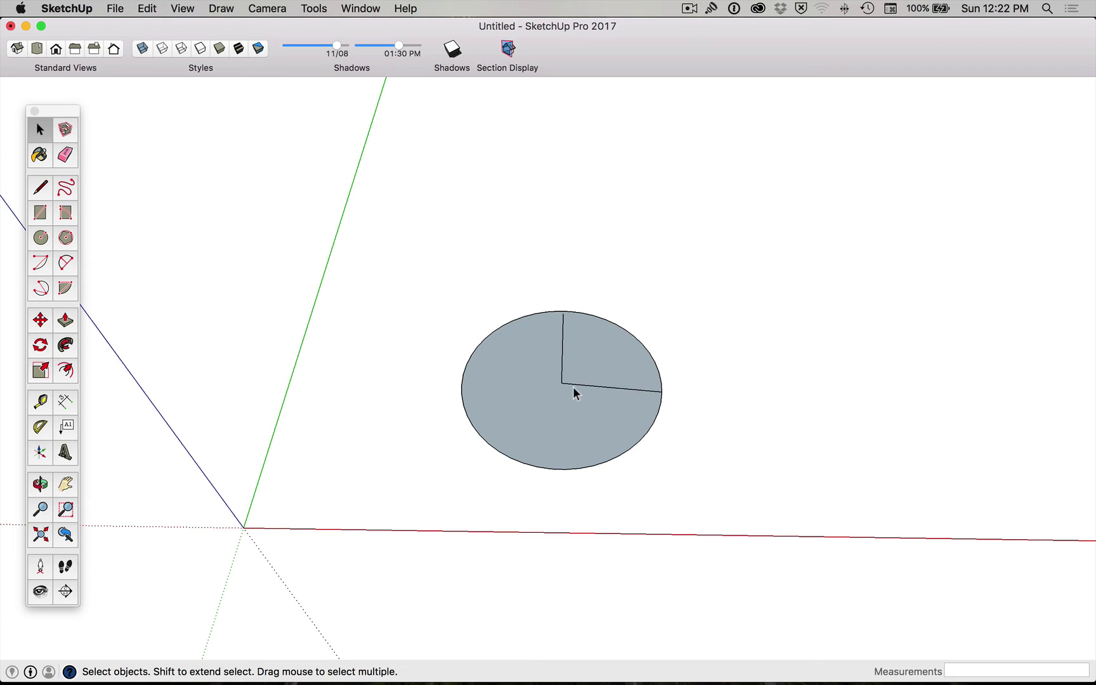
key(super+z)
drag(430, 239, 748, 485)
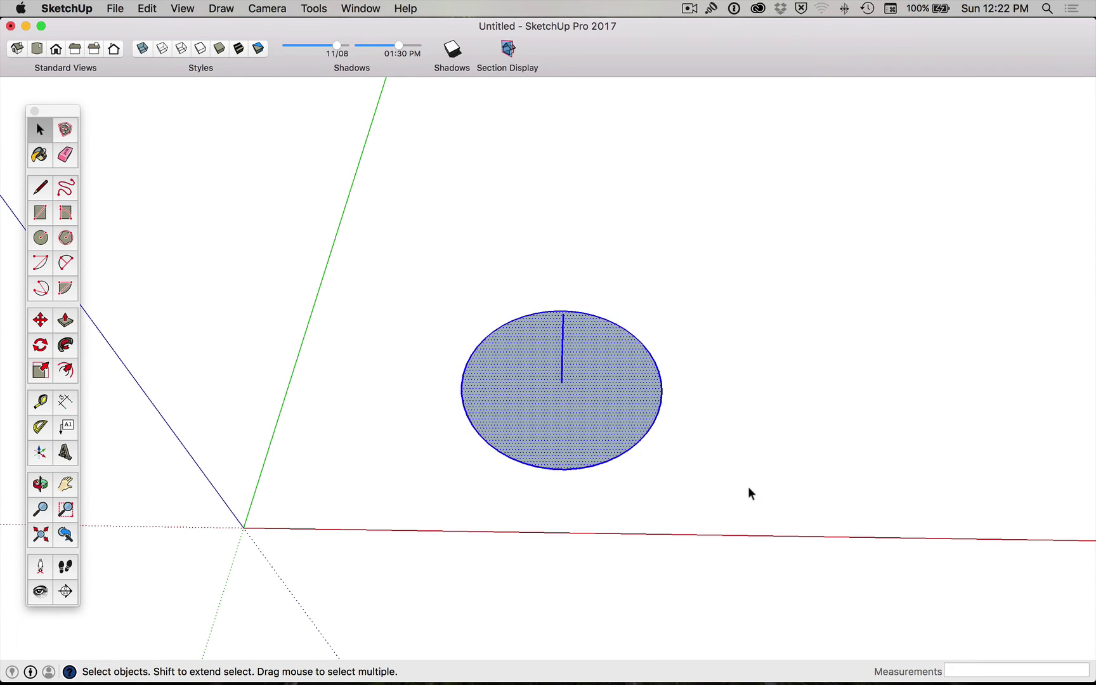
key(Delete)
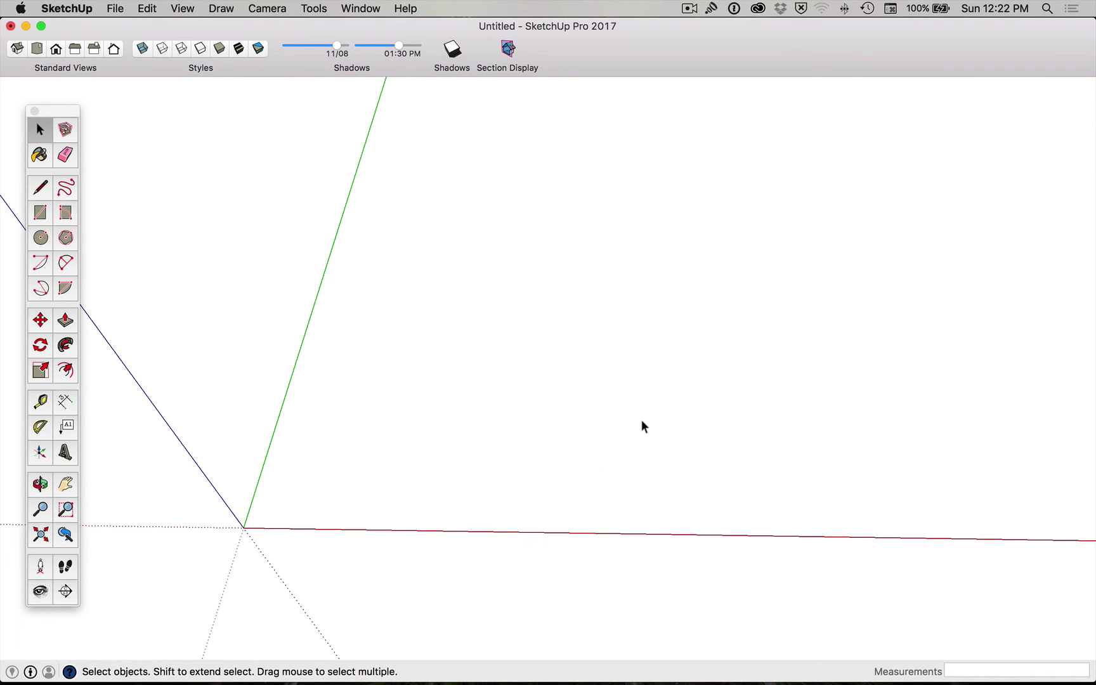
- Draw a circle and a triangle rising vertically from its centre and sloping down to the rim
key(c)
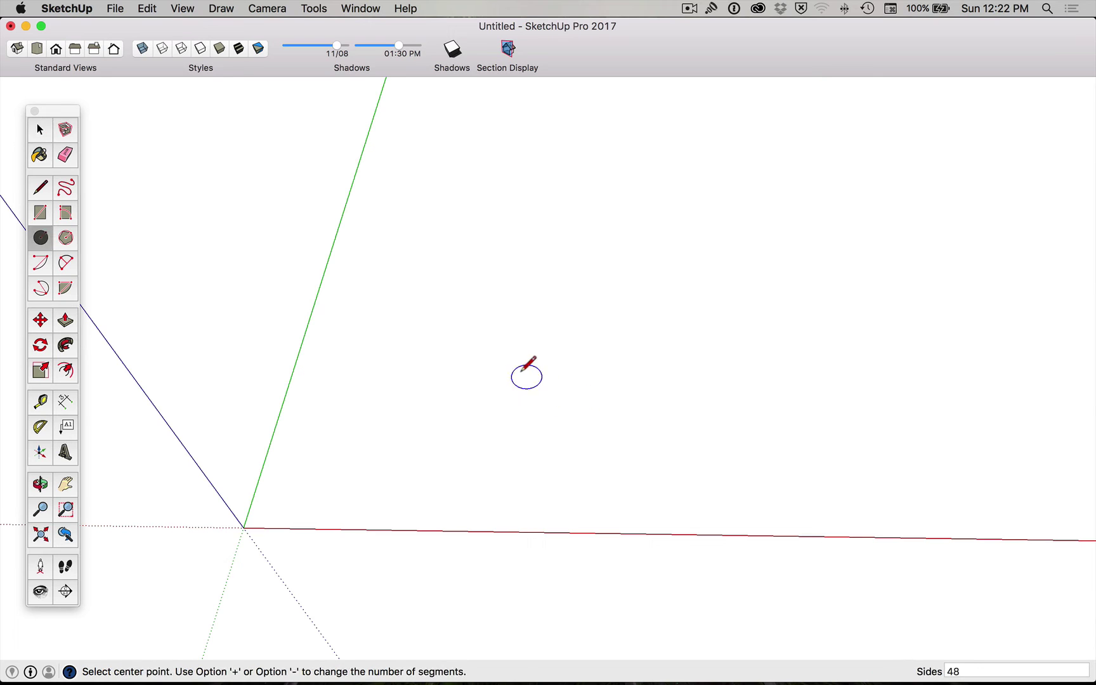
click(519, 379)
click(625, 373)
key(l)
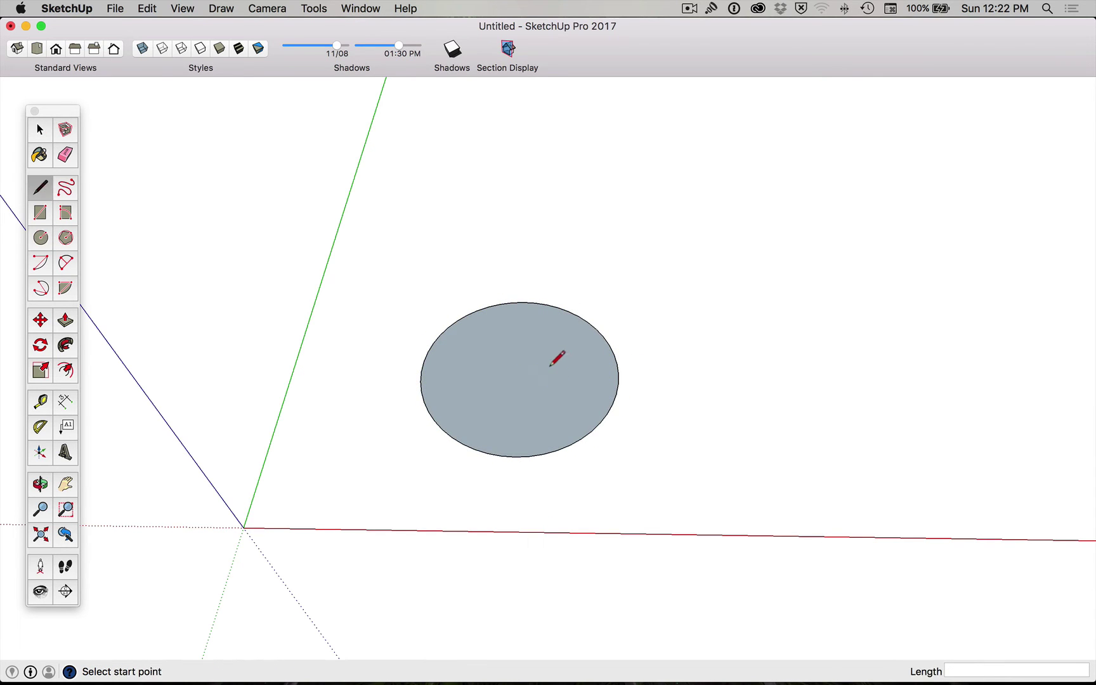
click(519, 373)
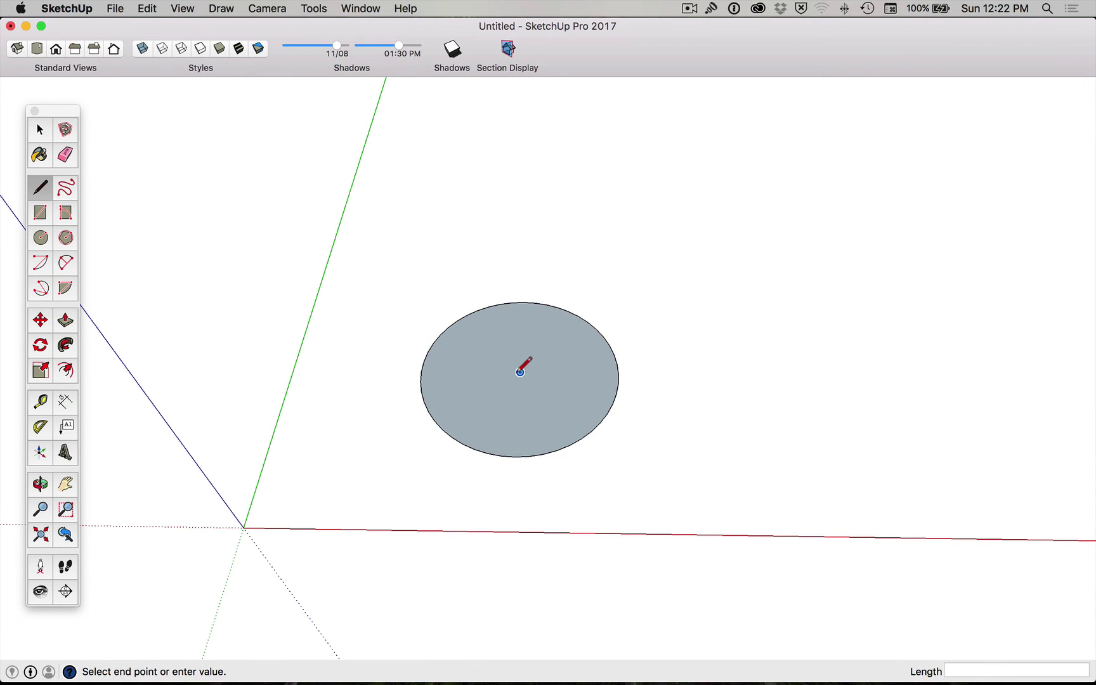
click(511, 202)
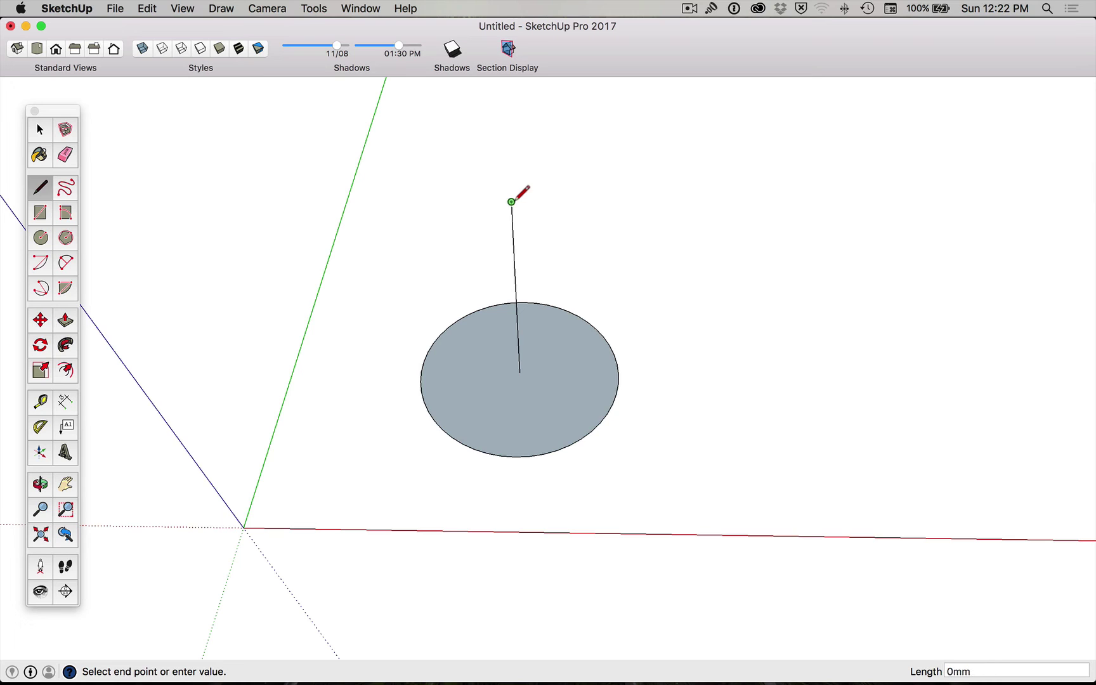
click(618, 374)
click(519, 372)
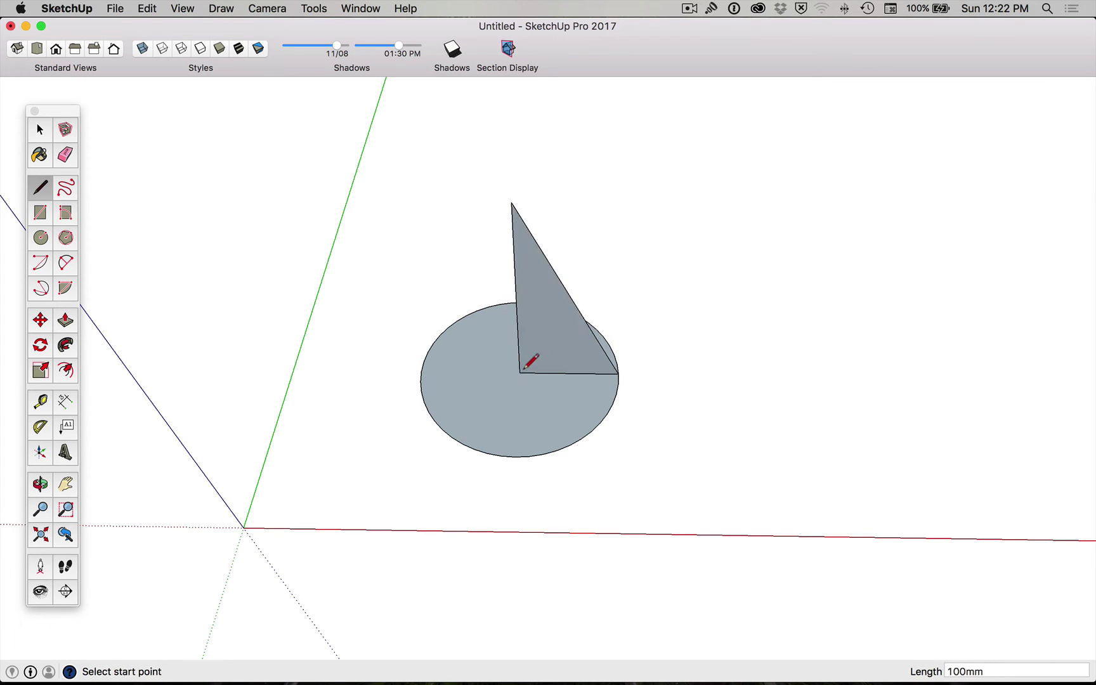
key(space)
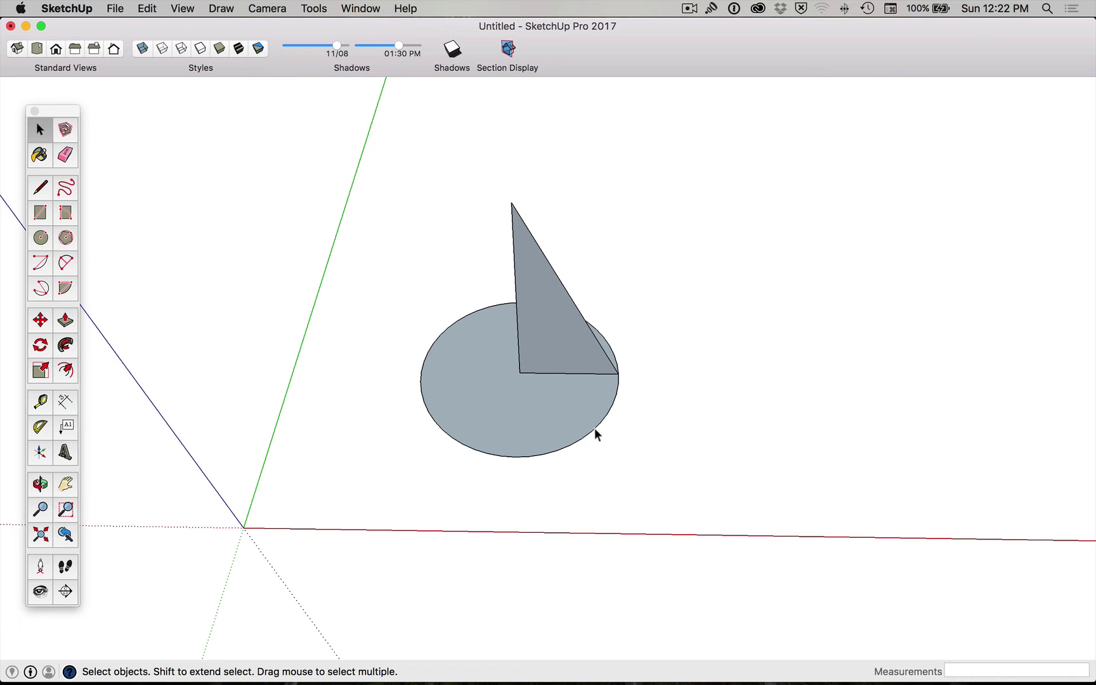
- Follow Me the triangle around the circle's outline into a cone, then undo it
click(594, 429)
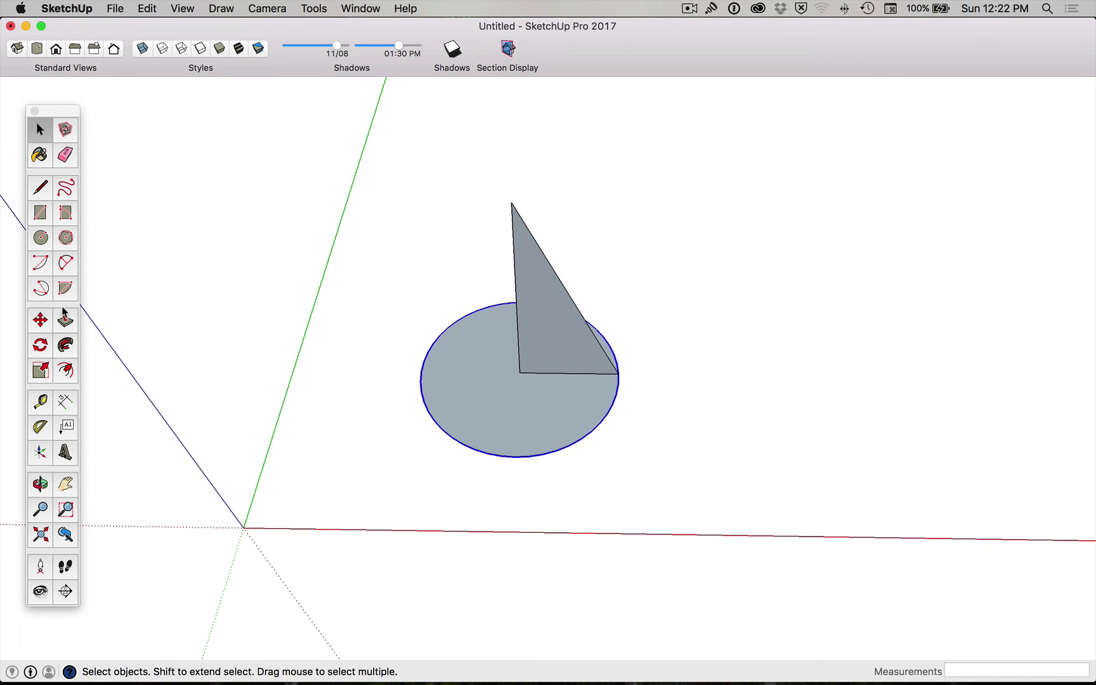
click(64, 345)
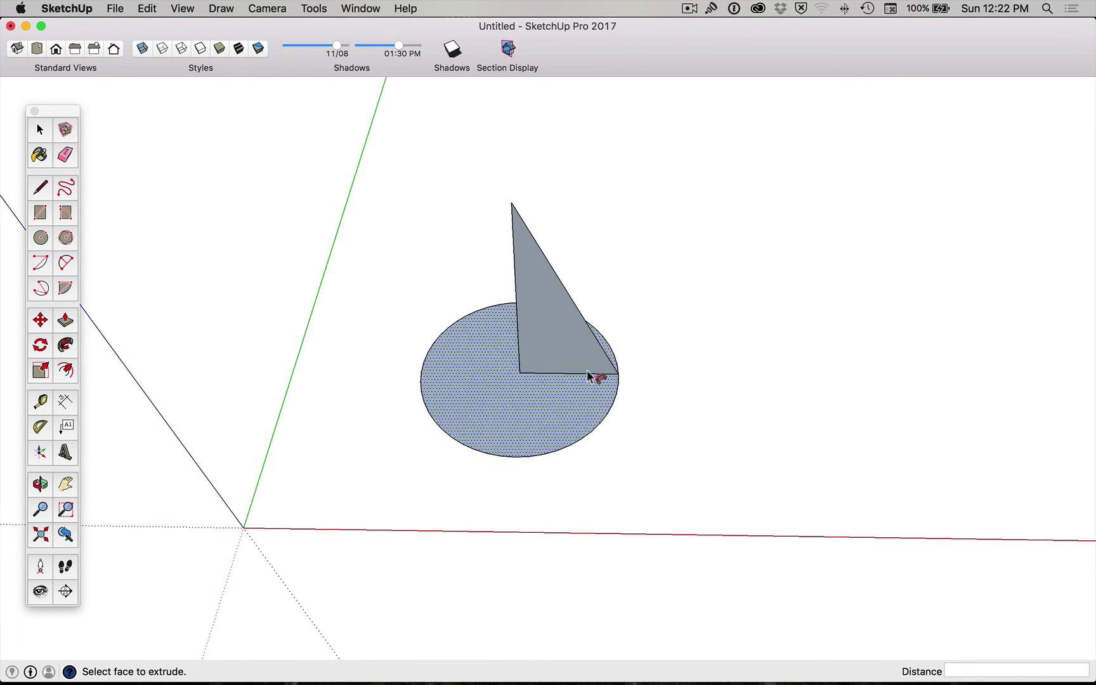
click(566, 352)
middle_drag(609, 428, 504, 392)
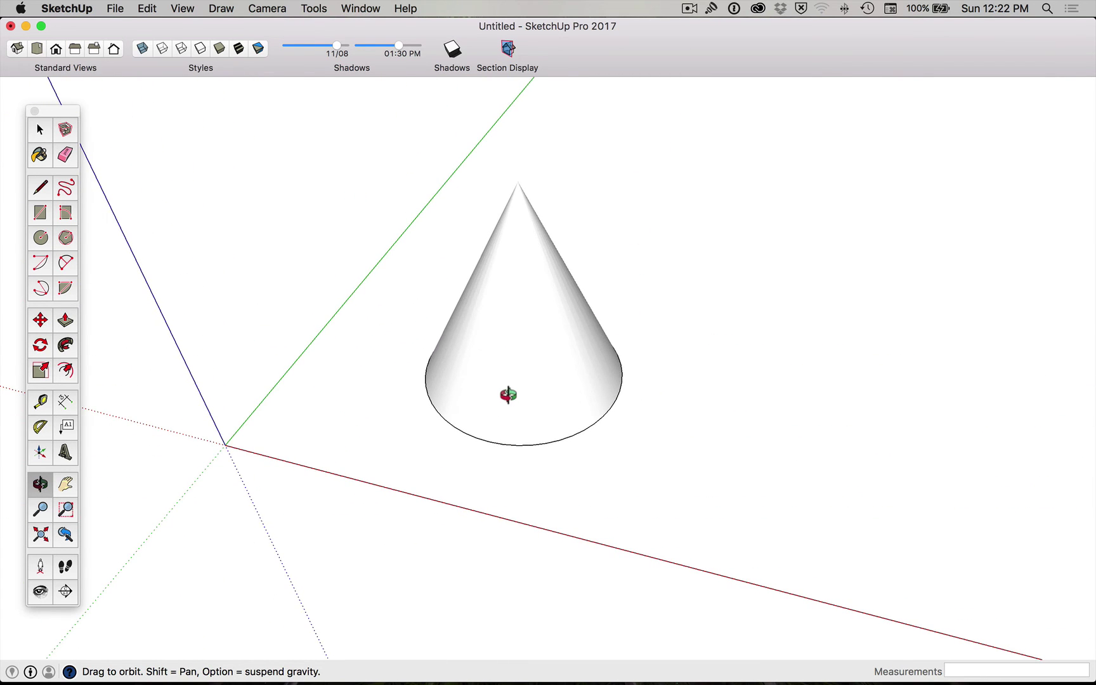
key(super+z)
key(space)
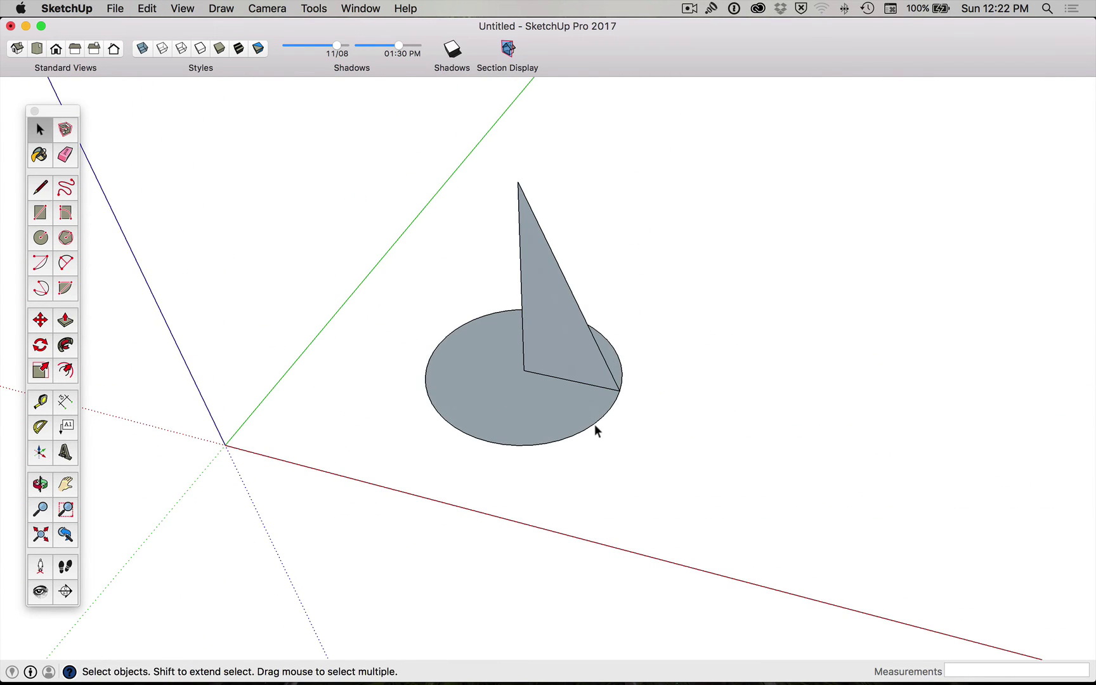
click(594, 424)
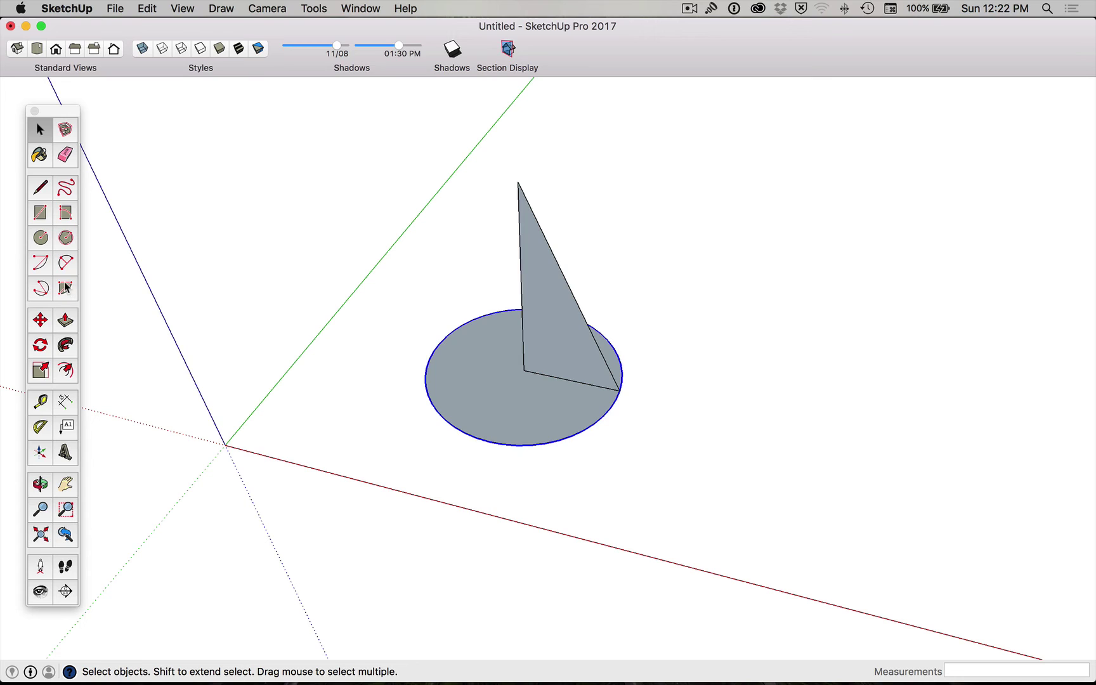
click(66, 345)
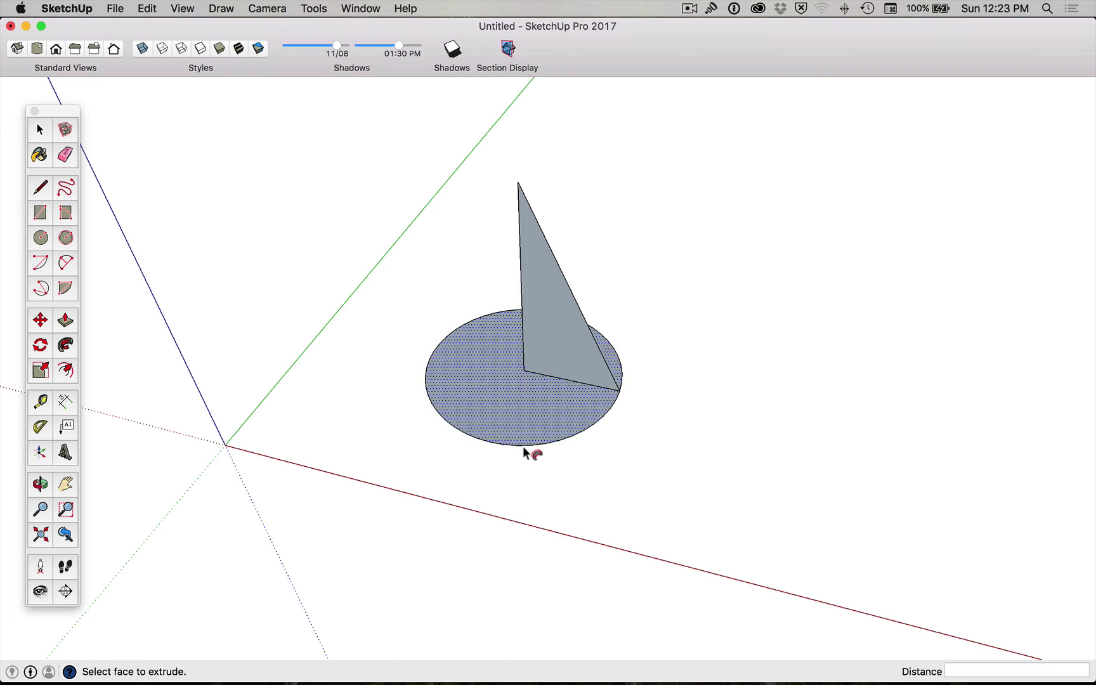
click(568, 328)
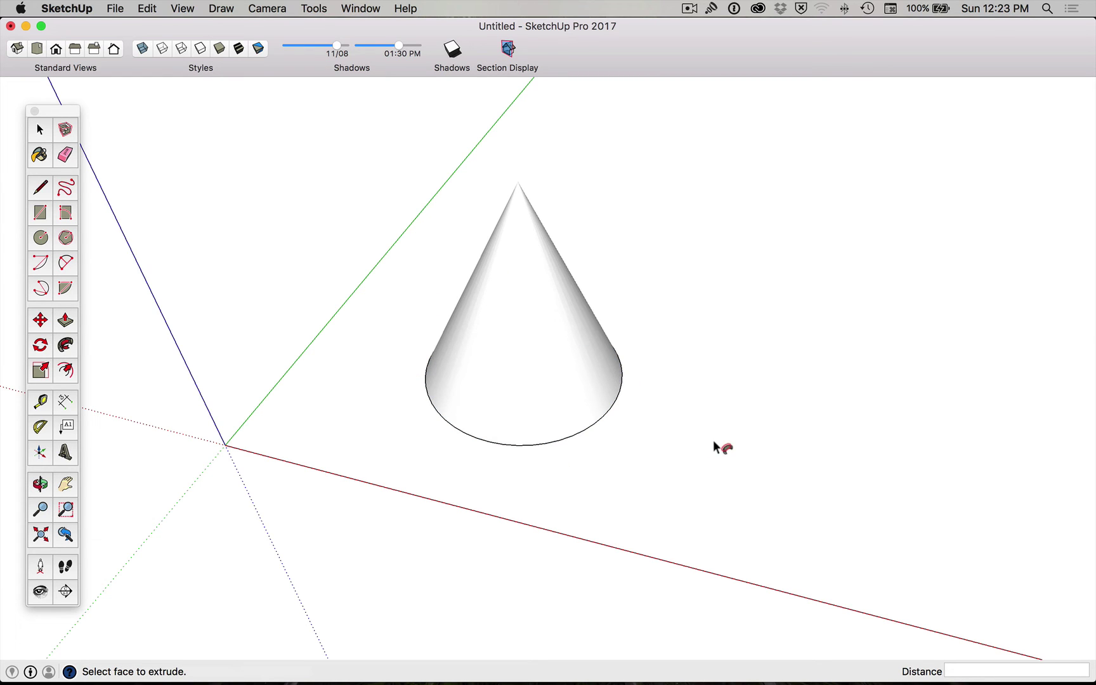
key(space)
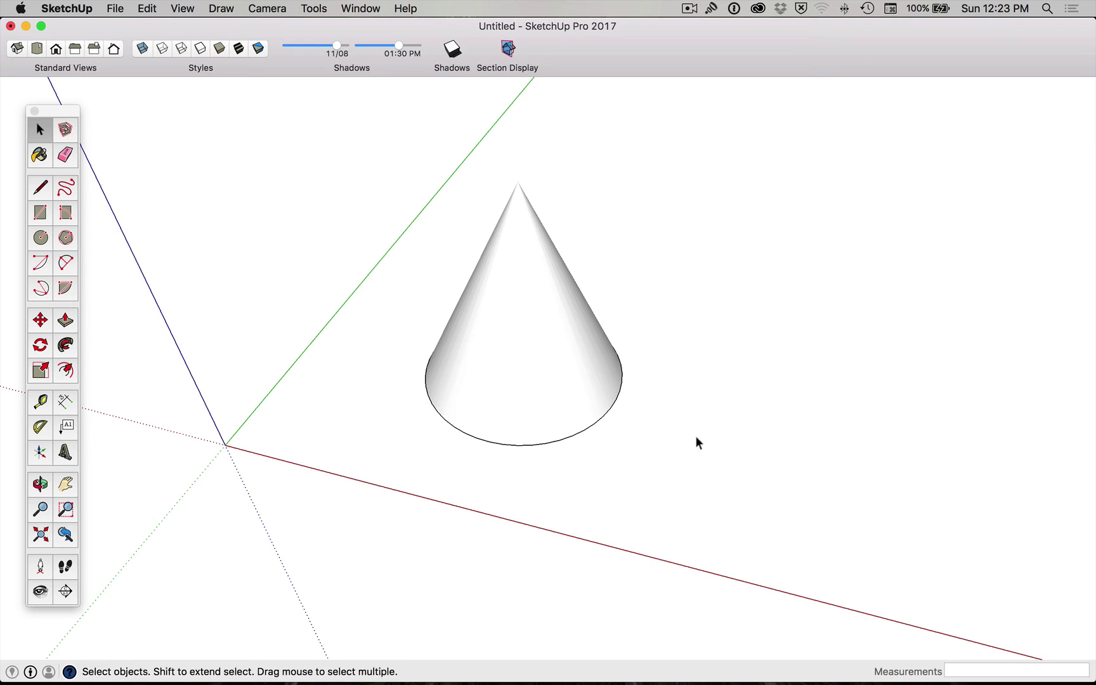
key(super+z)
click(582, 364)
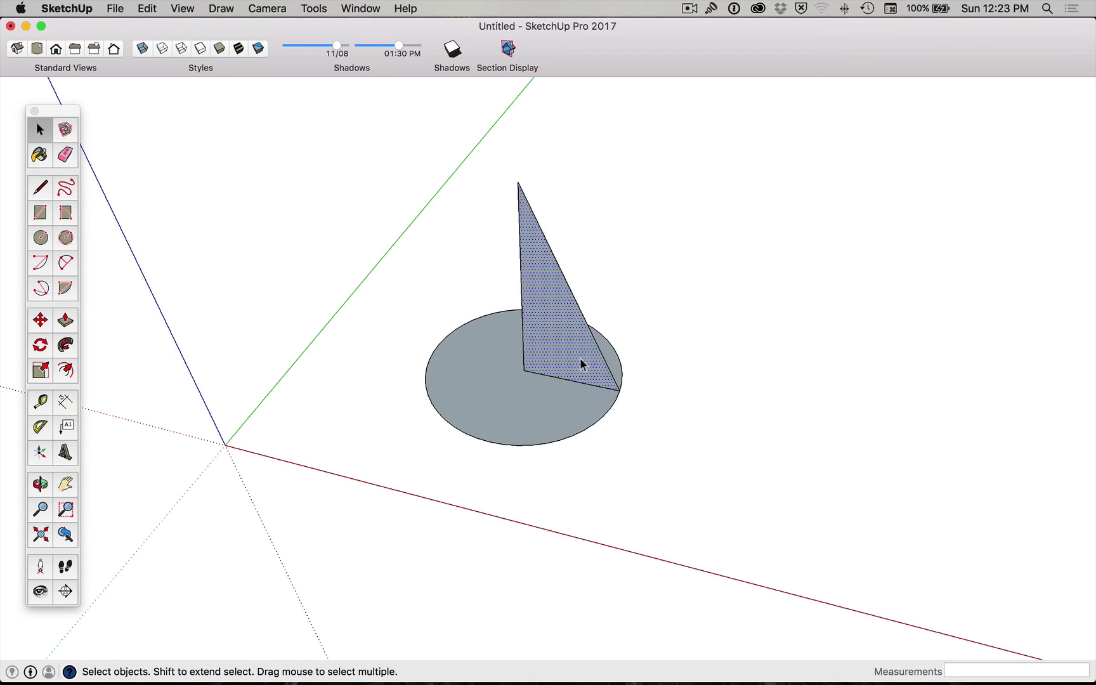
- Sweep the triangle partway around the circle, then undo until the model is empty
click(66, 345)
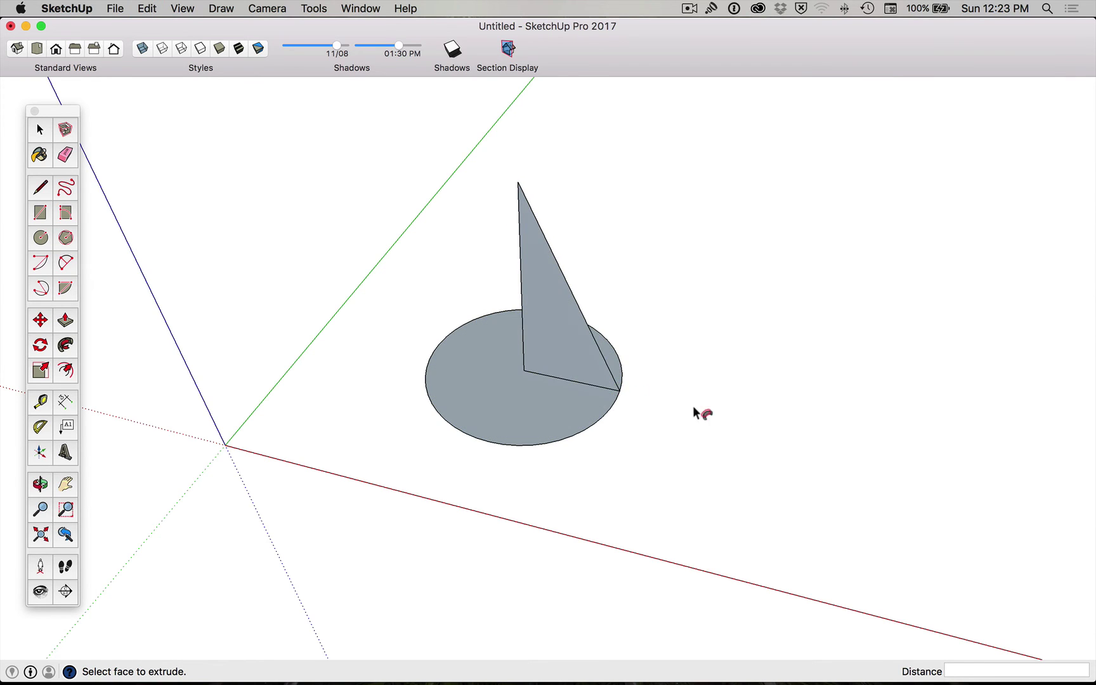
mouse_move(596, 381)
mouse_down()
mouse_move(566, 433)
mouse_move(541, 442)
mouse_move(476, 438)
mouse_move(454, 415)
mouse_move(464, 366)
mouse_move(495, 334)
mouse_move(522, 326)
mouse_move(594, 338)
mouse_move(620, 367)
mouse_move(597, 350)
mouse_move(605, 361)
mouse_move(612, 350)
mouse_move(616, 379)
mouse_move(631, 311)
mouse_move(612, 140)
mouse_move(656, 32)
mouse_move(650, 365)
mouse_move(517, 488)
mouse_move(516, 409)
mouse_up()
key(space)
key(o)
key(super+z)
key(super+z)
key(super+z)
key(super+z)
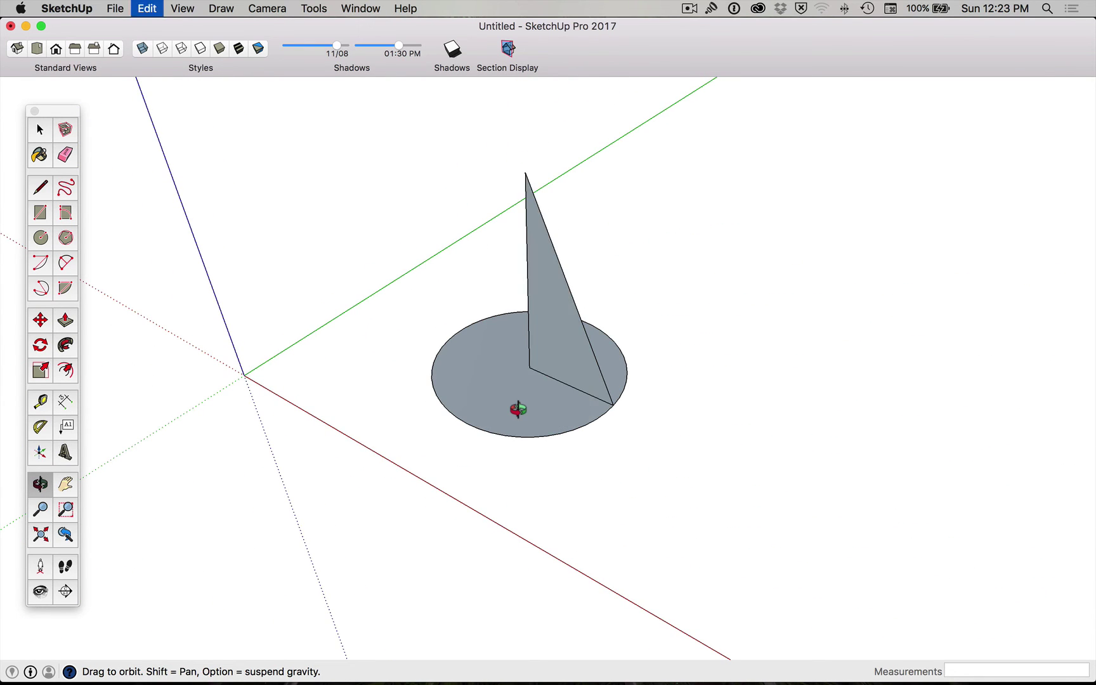
key(space)
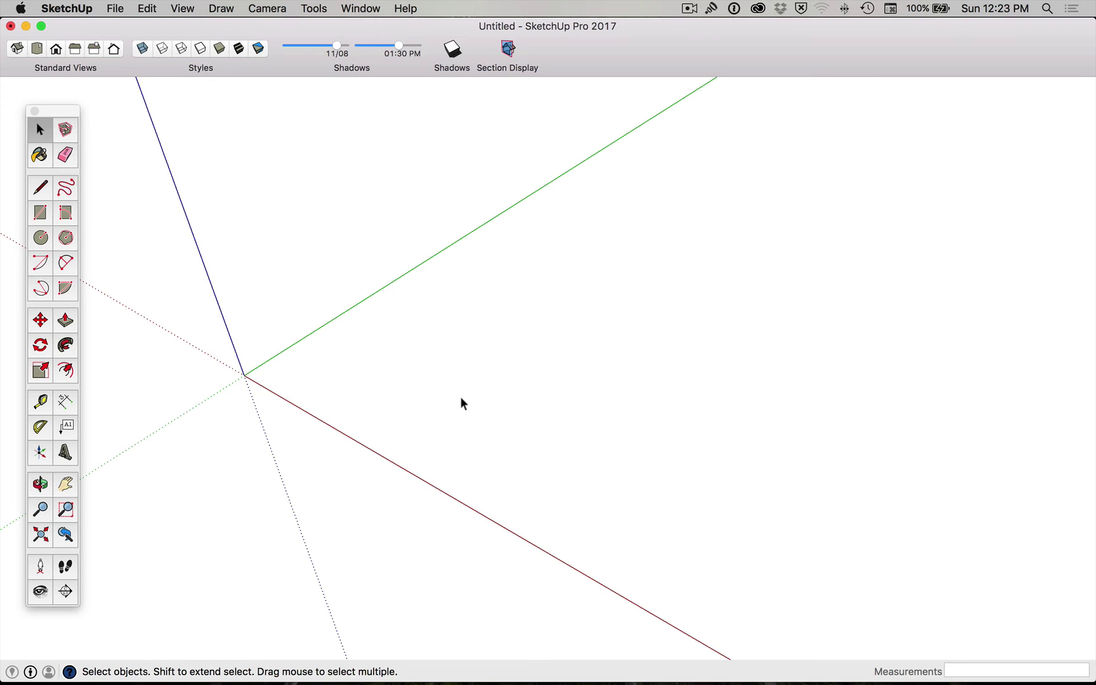
key(r)
click(404, 382)
click(650, 412)
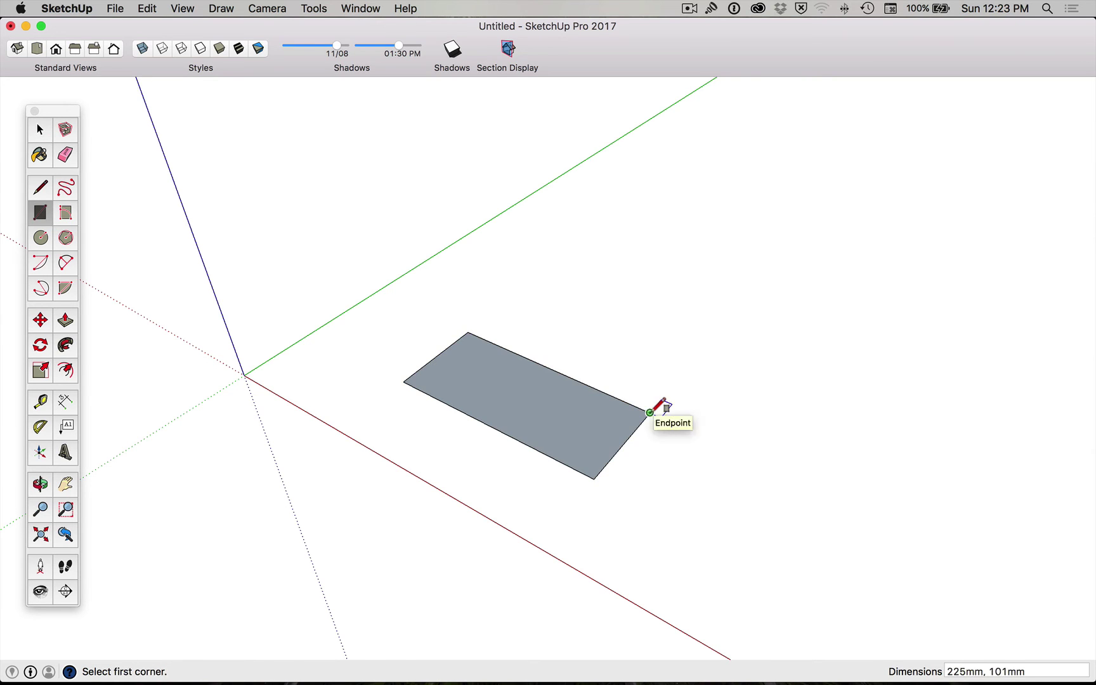
key(space)
click(579, 409)
key(p)
drag(578, 409, 573, 335)
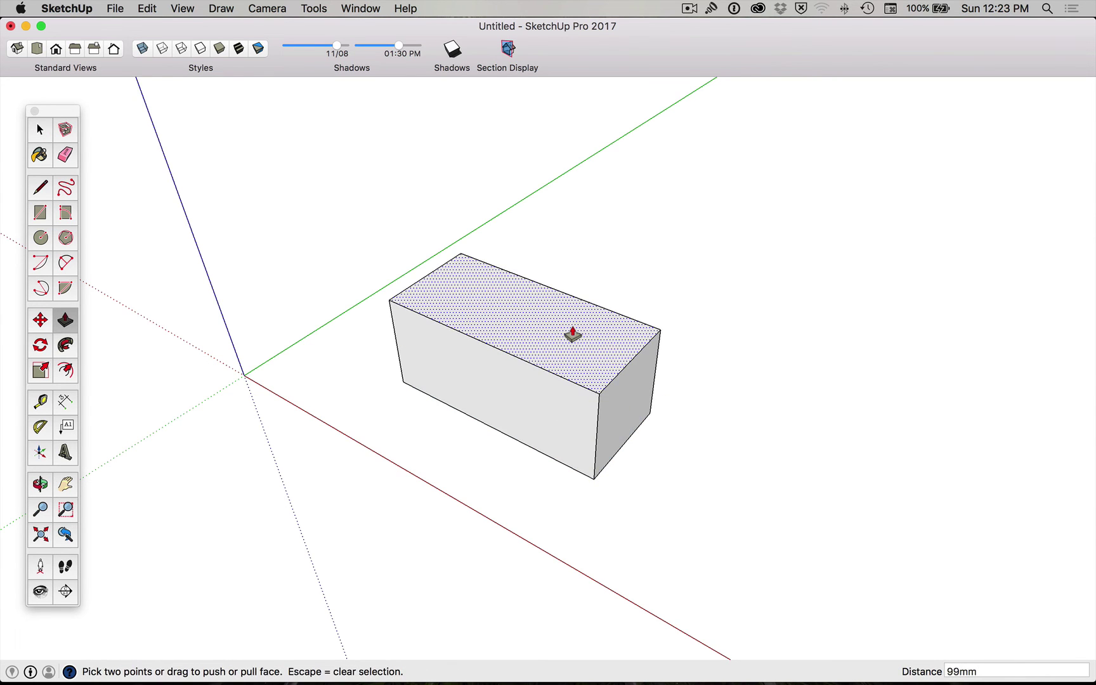
key(space)
click(717, 365)
triple_click(564, 332)
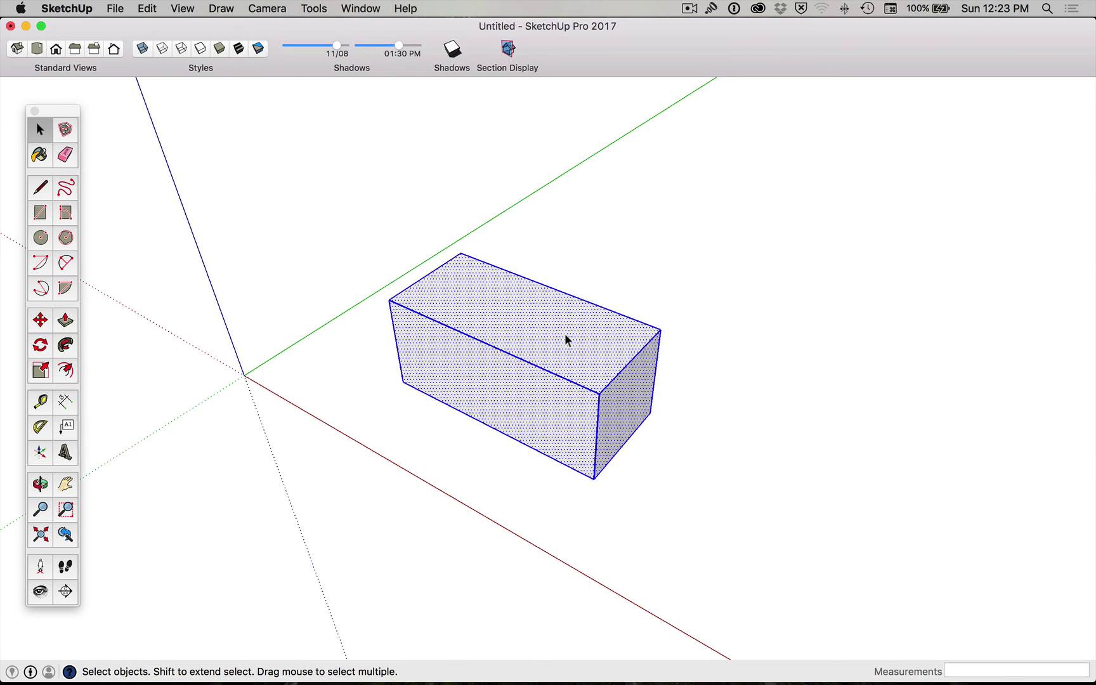
click(716, 396)
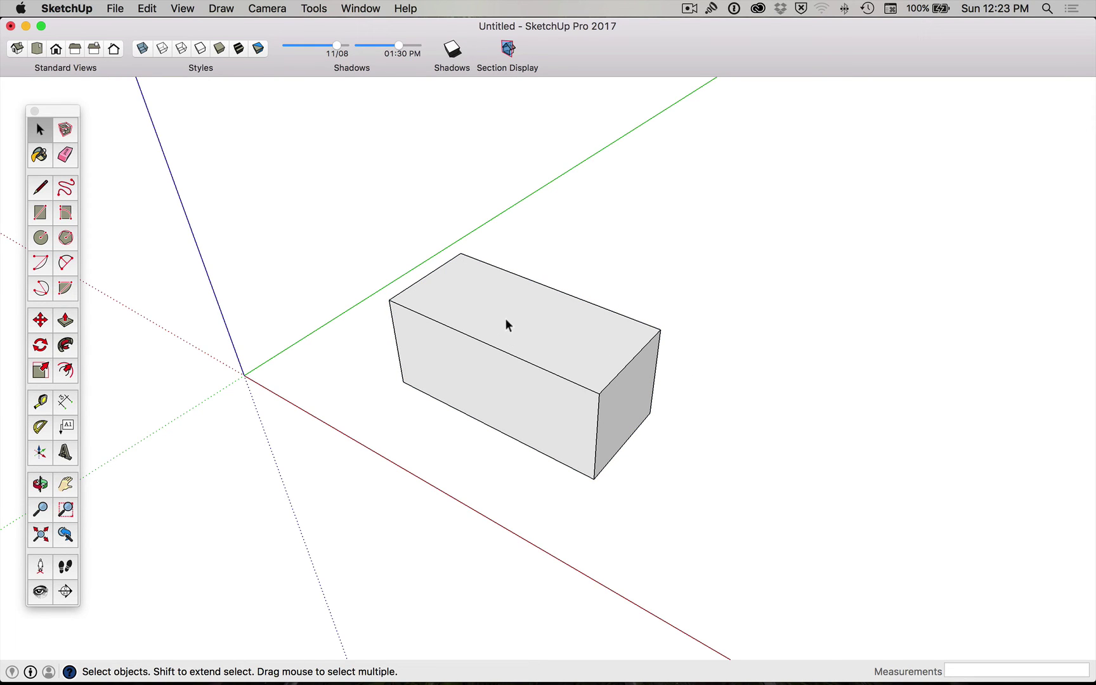
key(c)
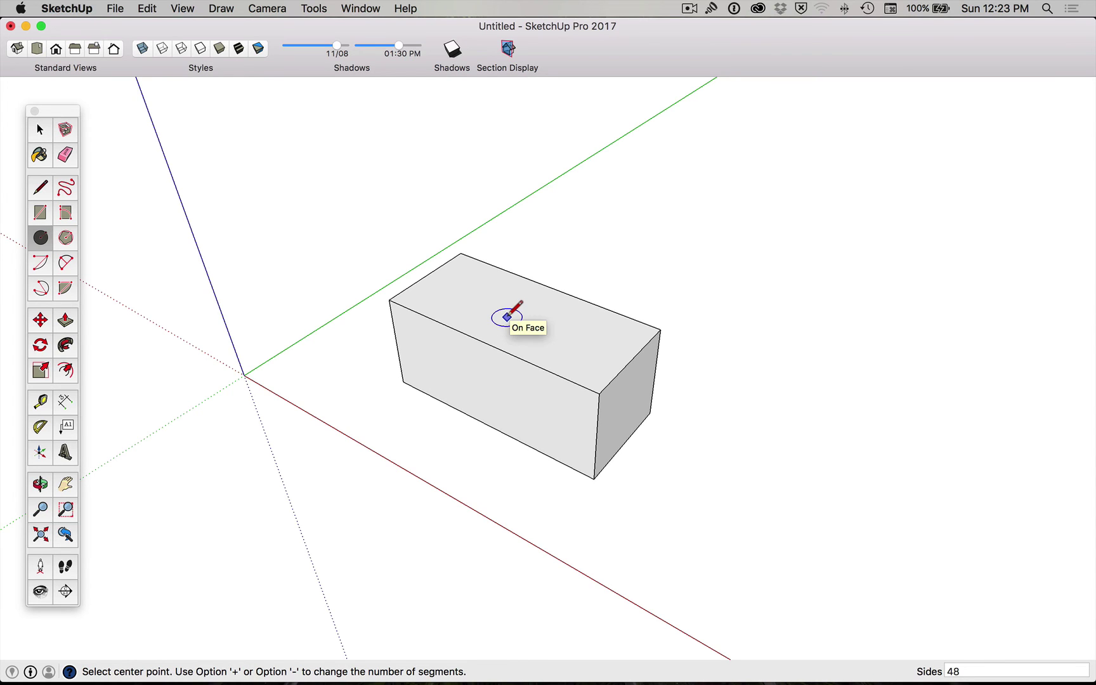
key(r)
click(504, 306)
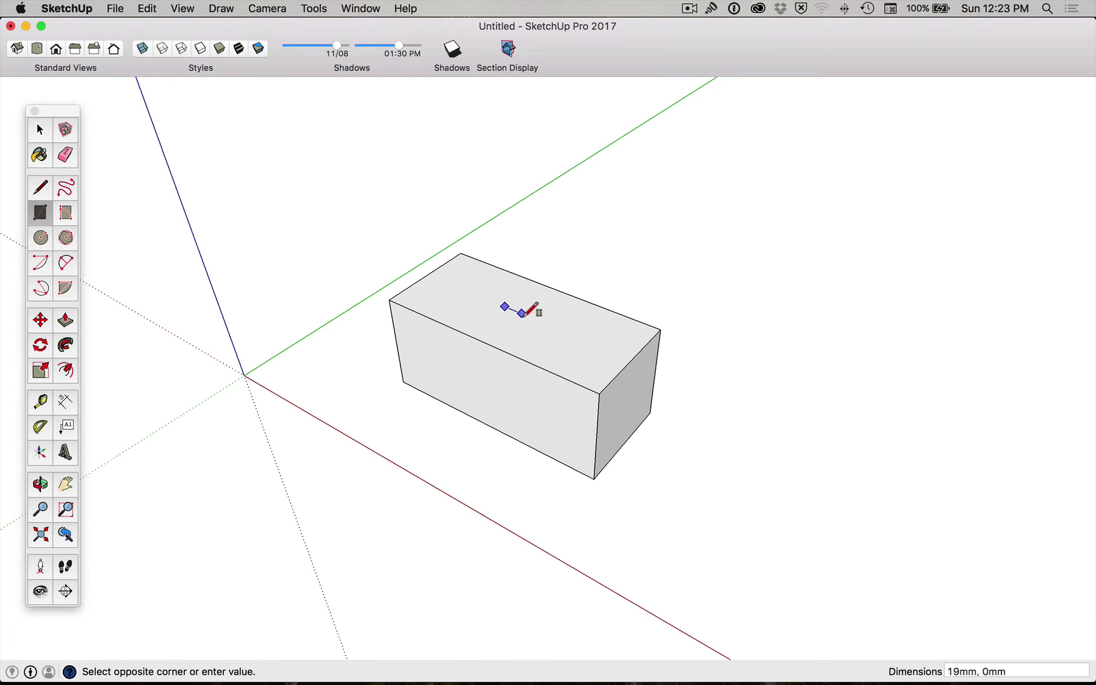
click(559, 313)
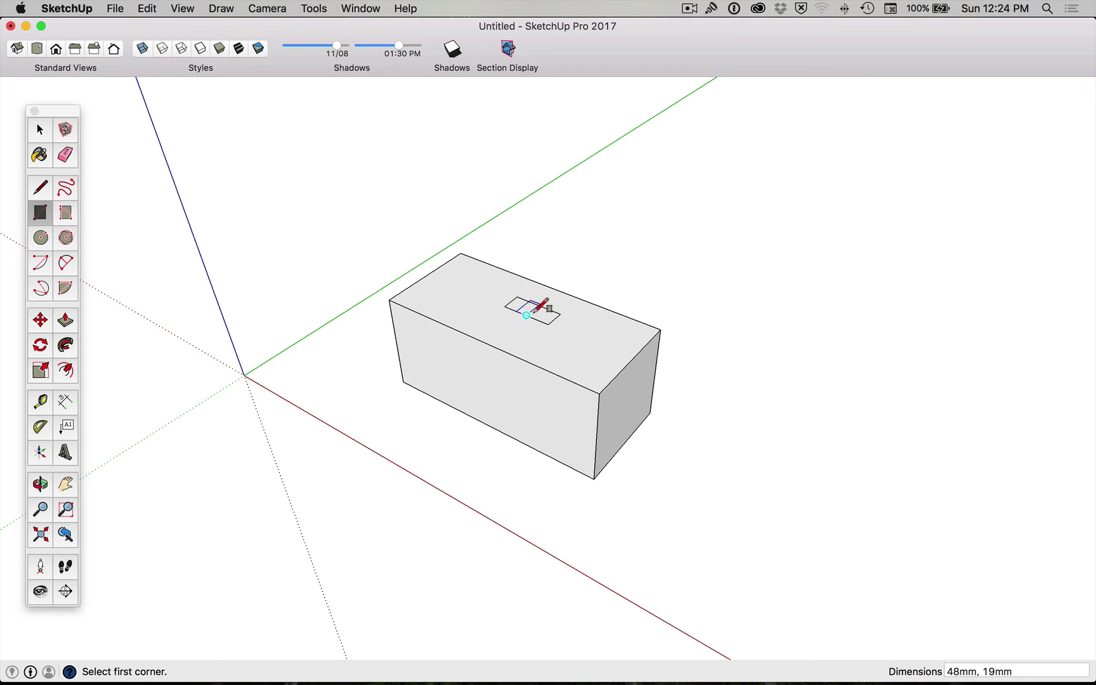
key(p)
drag(535, 325, 521, 298)
key(space)
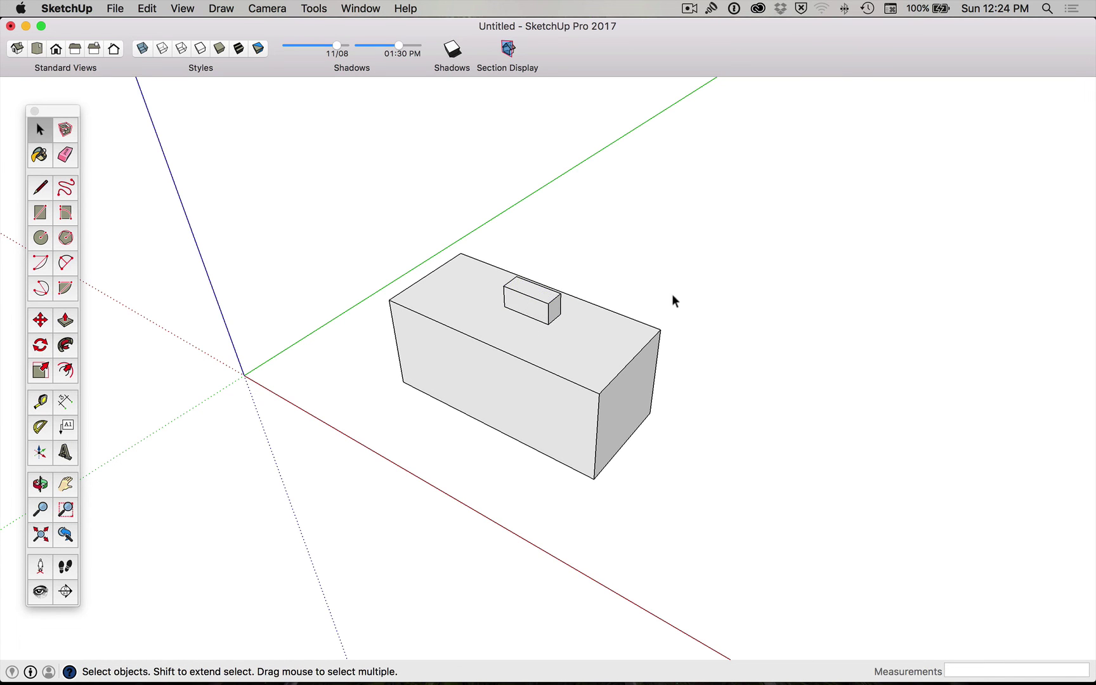
middle_drag(679, 282, 585, 323)
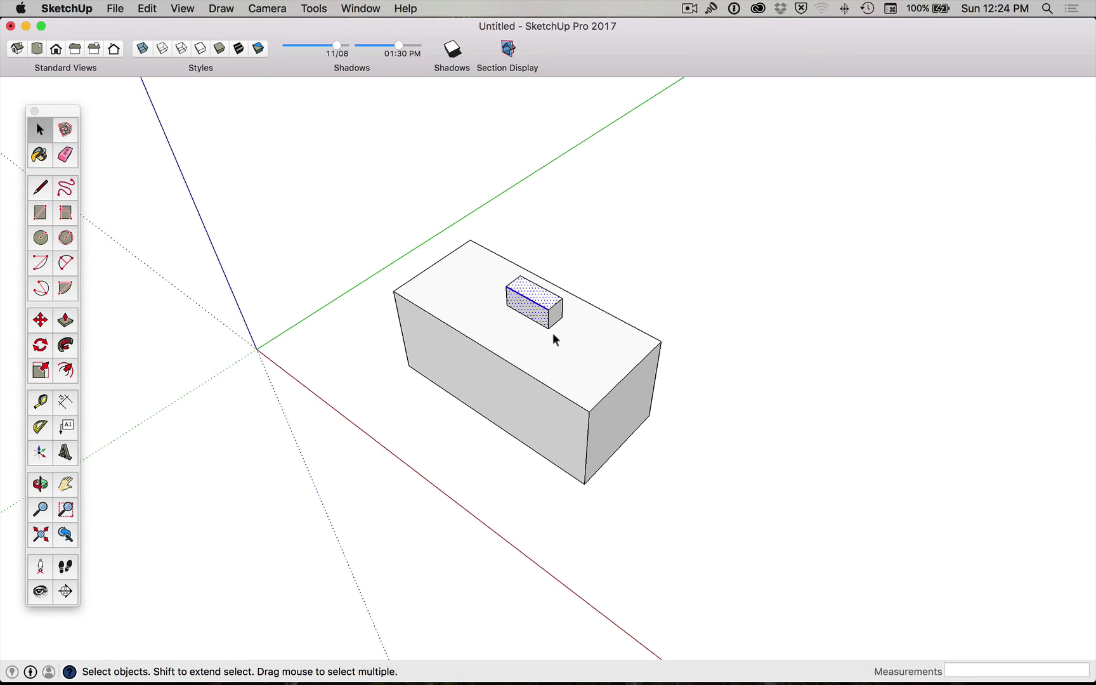
triple_click(543, 317)
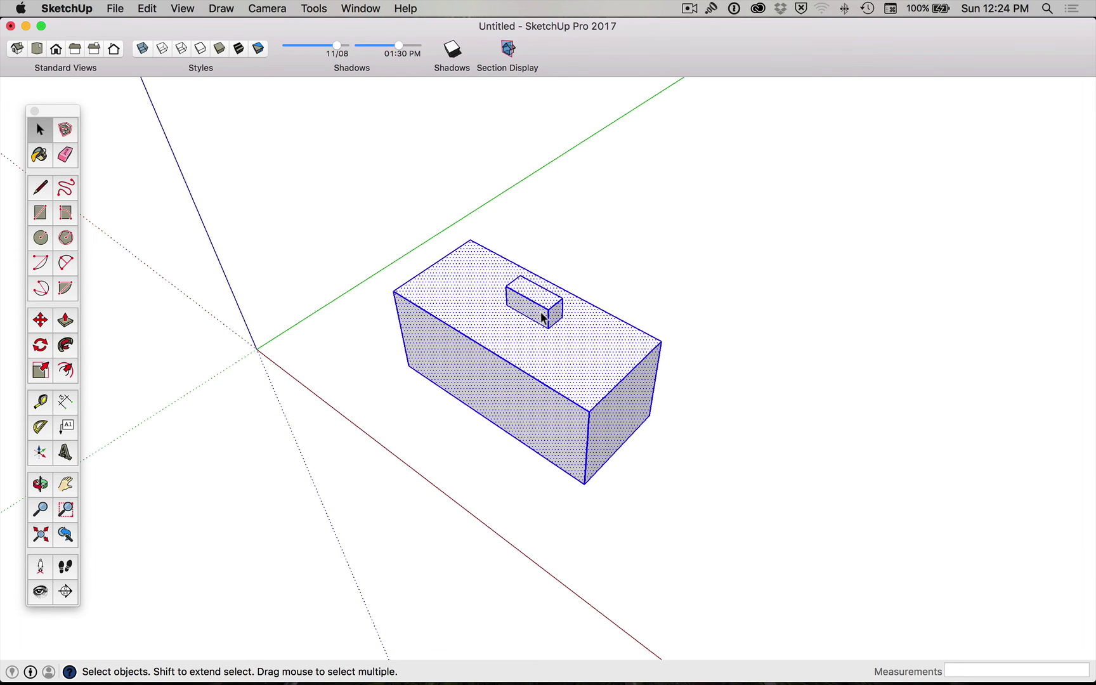
click(657, 298)
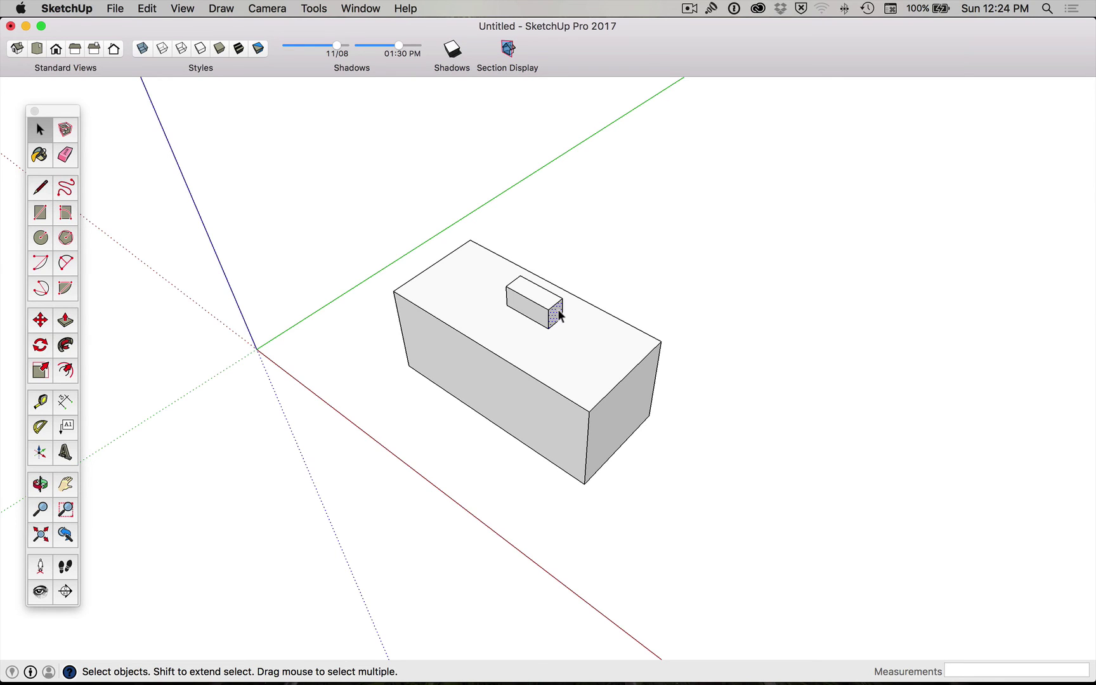
click(635, 273)
key(super+z)
key(super+z)
triple_click(538, 309)
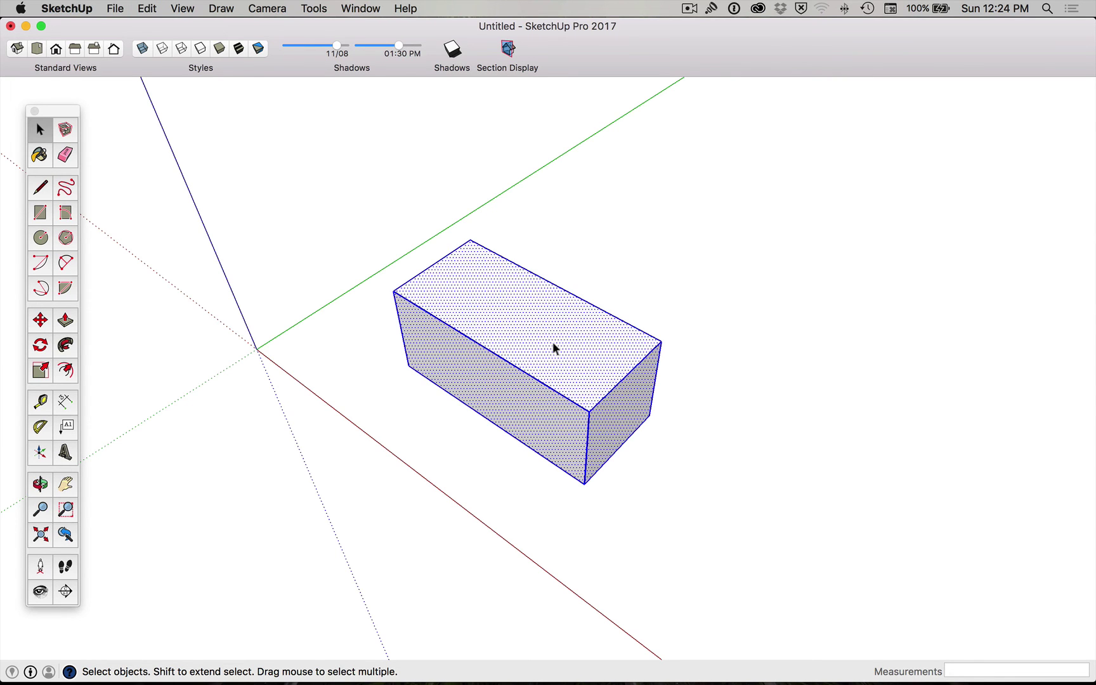
- Select the whole rectangular box and make it a group from the right-click menu
click(660, 296)
drag(565, 372, 367, 507)
drag(369, 127, 819, 584)
right_click(555, 318)
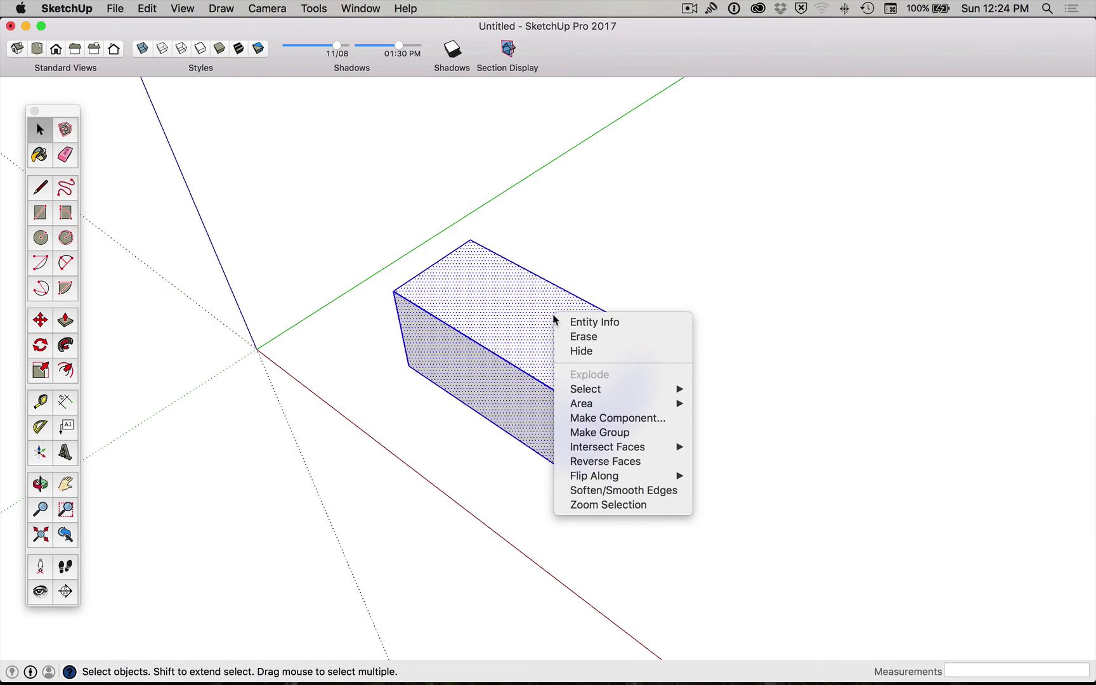
click(639, 431)
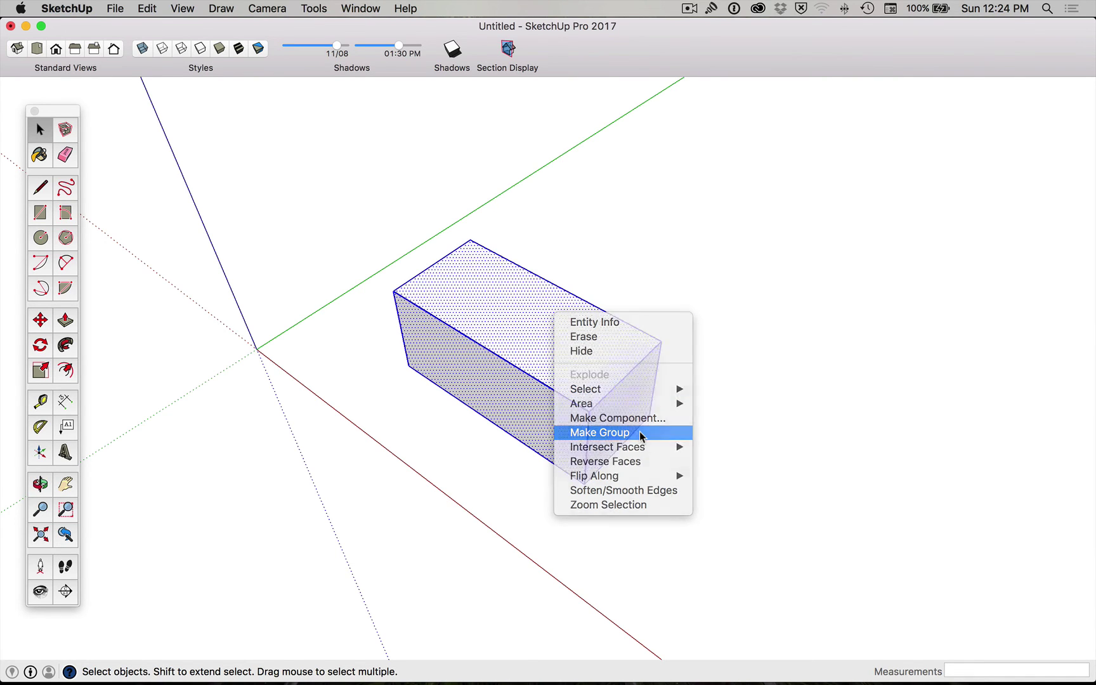
click(742, 444)
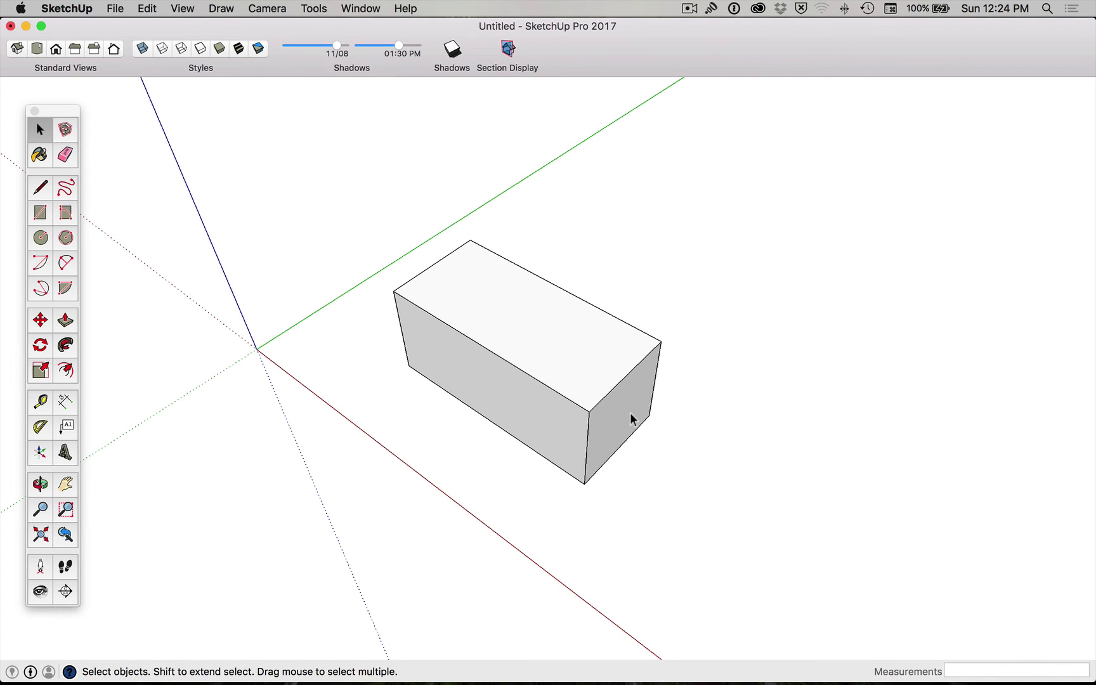
key(p)
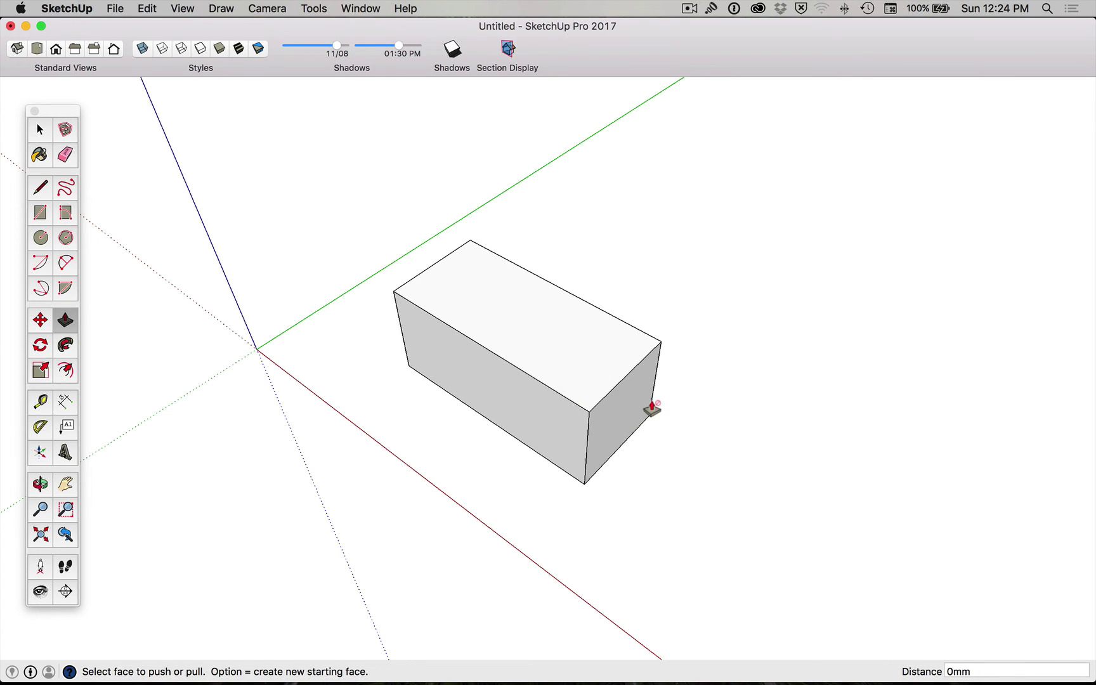
- Inside the box group, draw midpoint lines across the top to mark off one quarter
key(space)
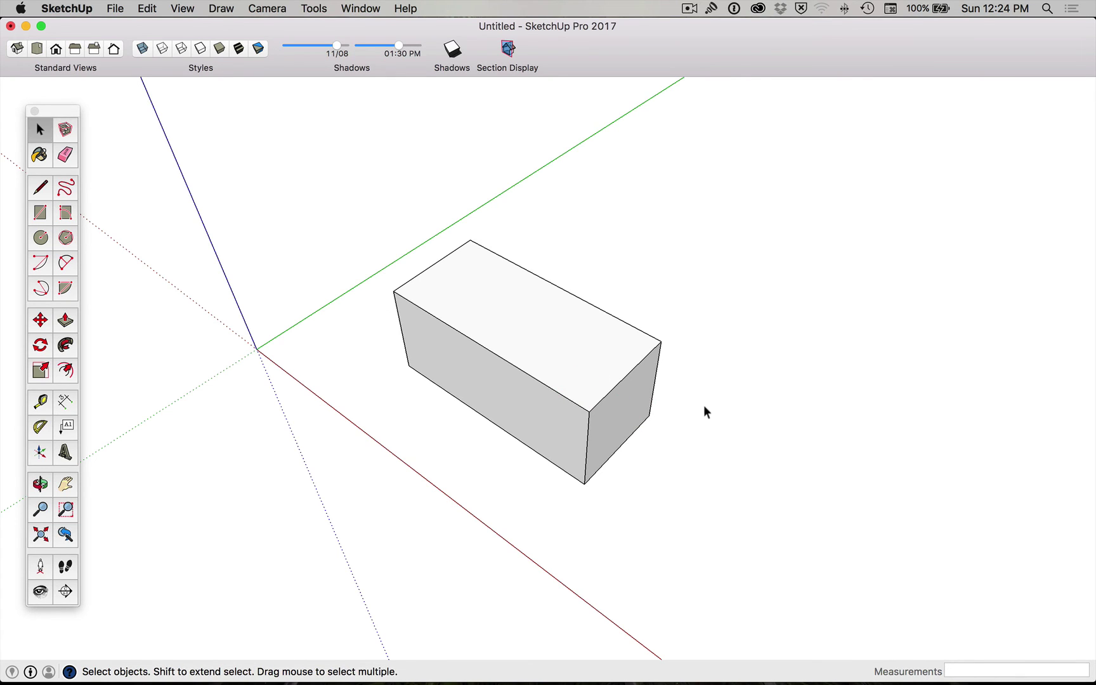
double_click(582, 360)
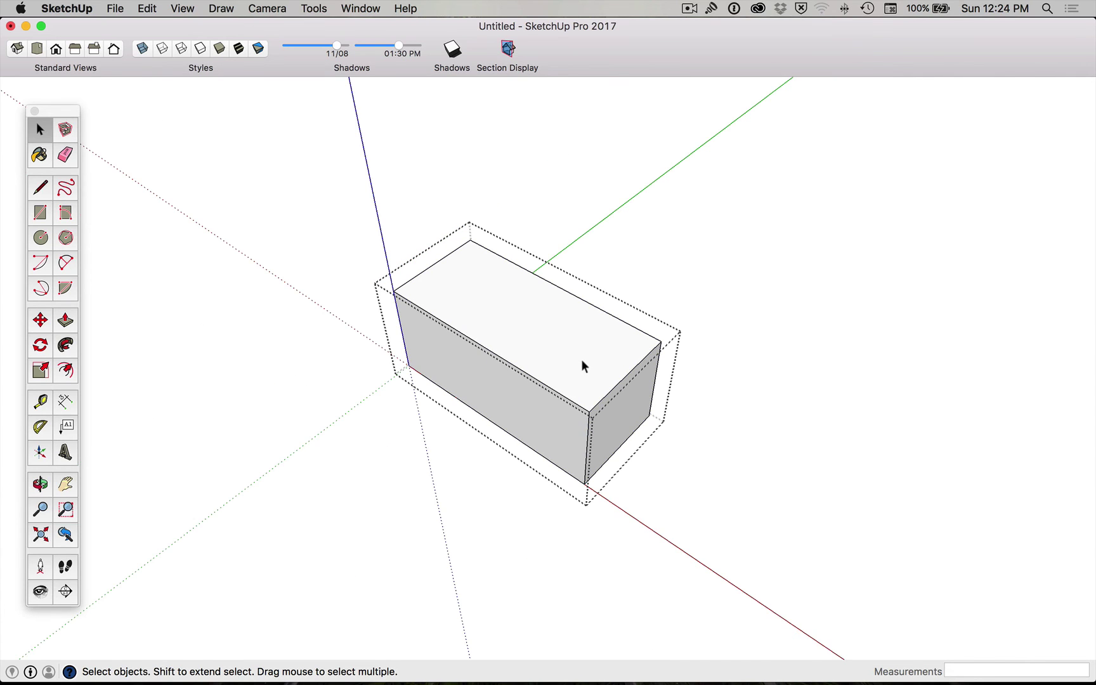
click(828, 378)
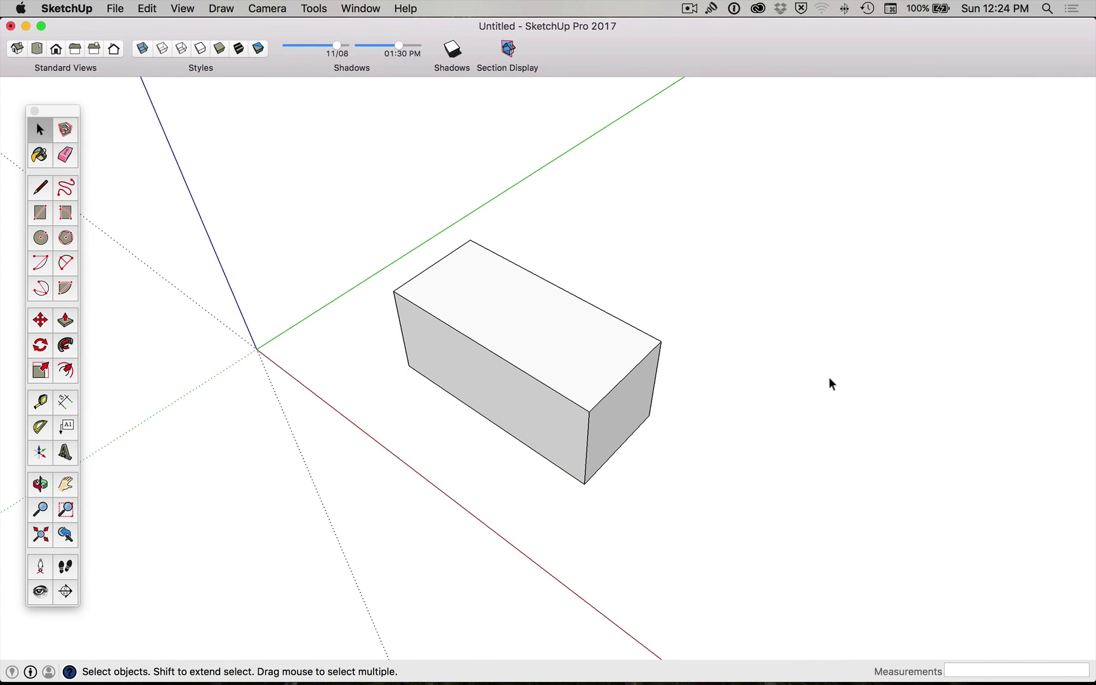
double_click(600, 369)
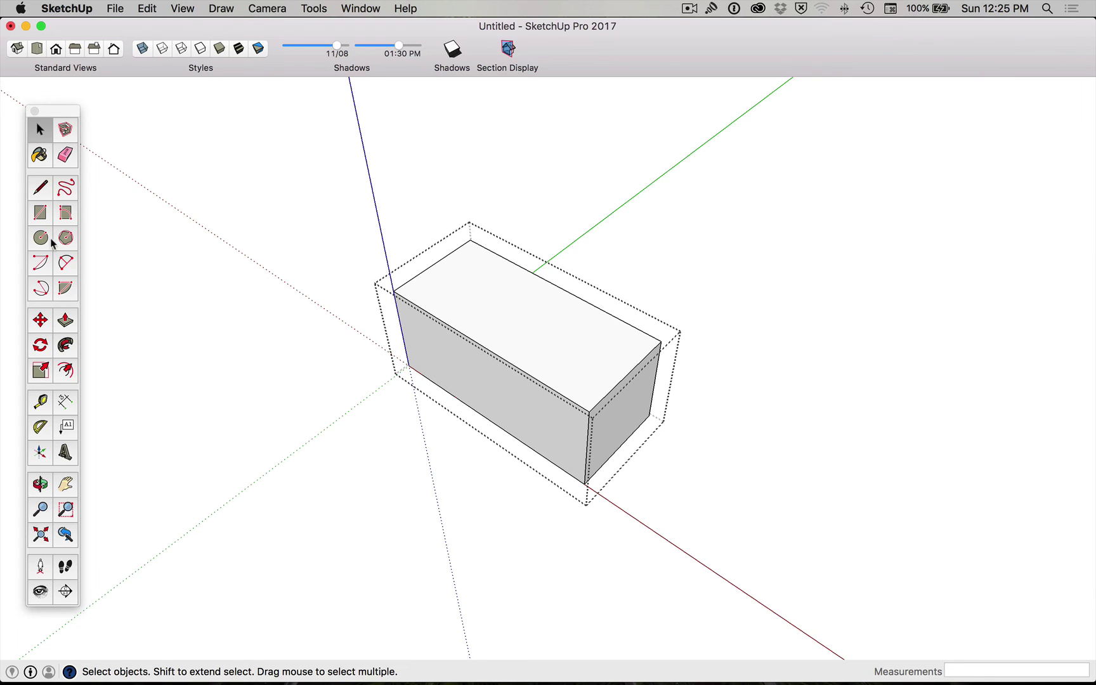
click(43, 191)
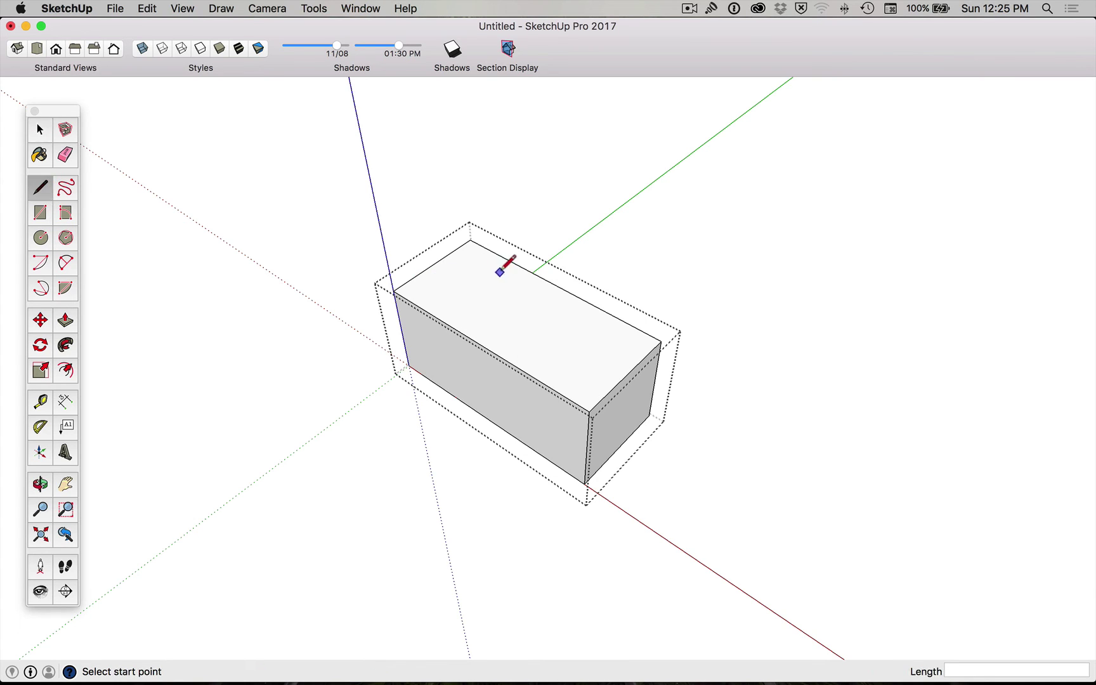
click(558, 286)
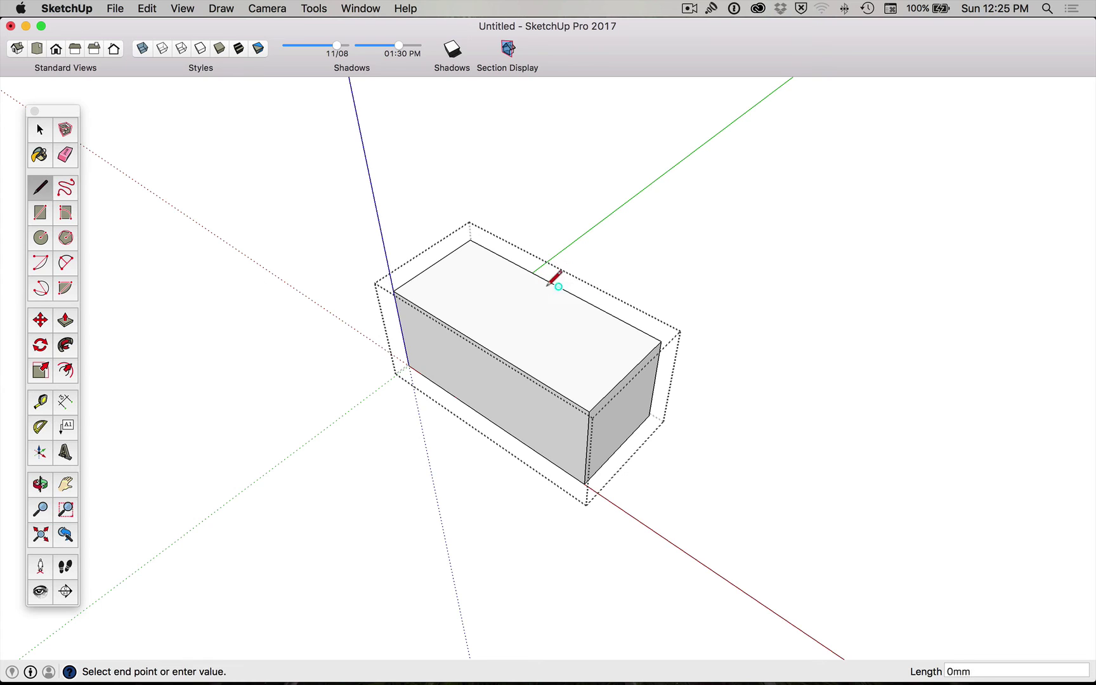
click(484, 346)
click(522, 315)
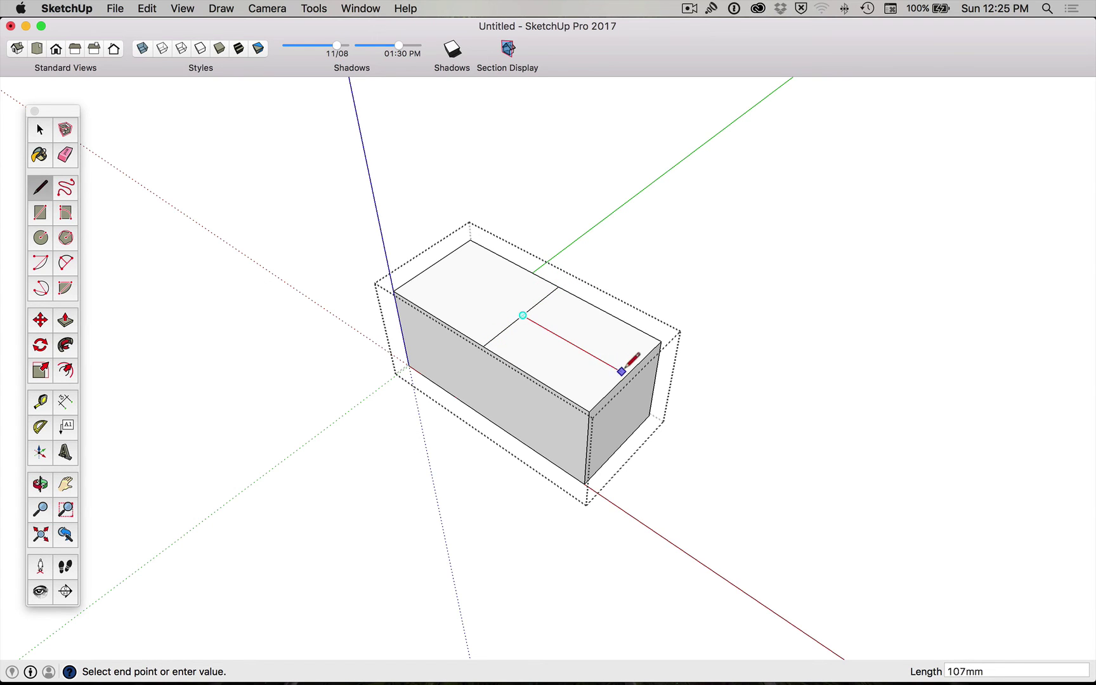
click(628, 374)
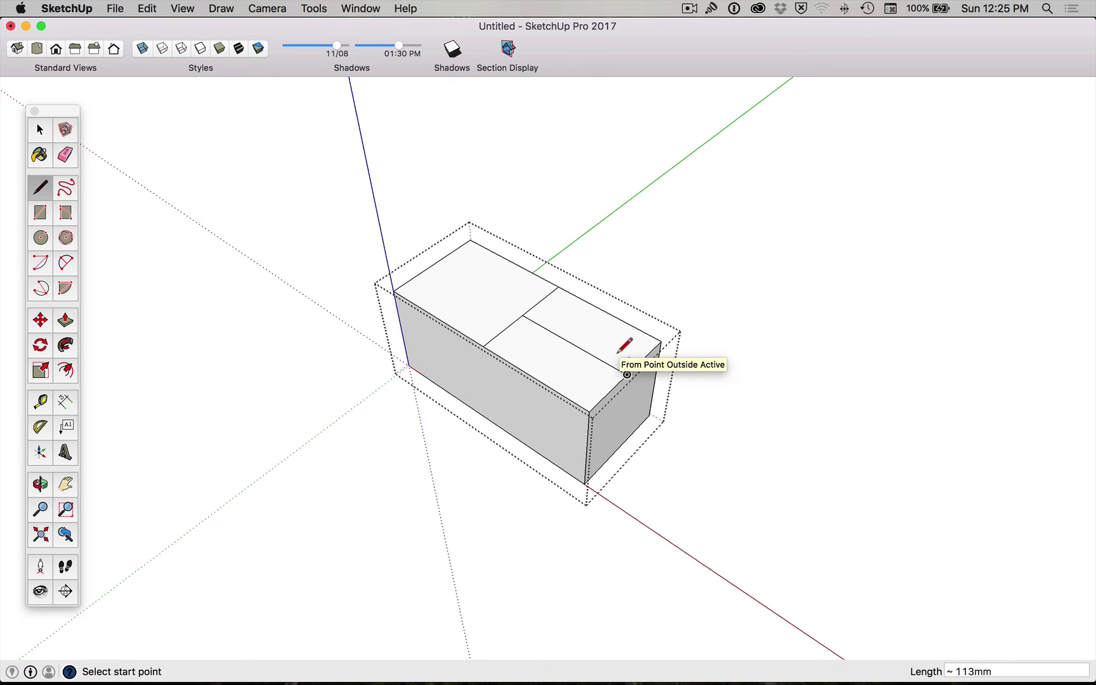
- Push the quarter face down about 49 mm into a notch and orbit to check it
click(65, 320)
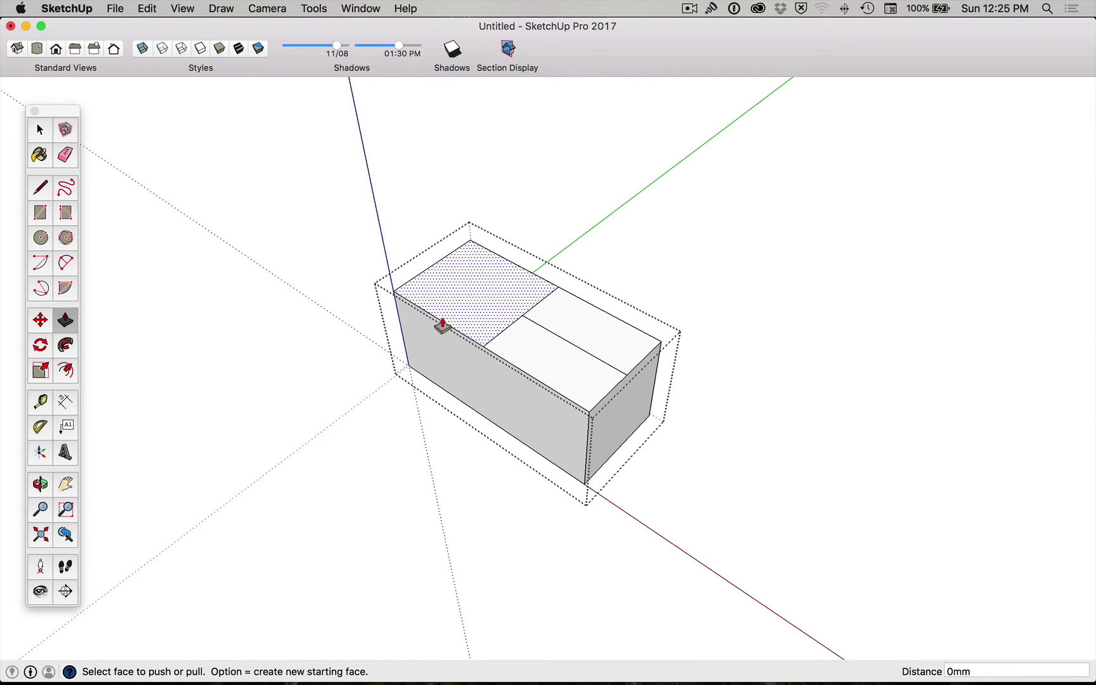
click(583, 333)
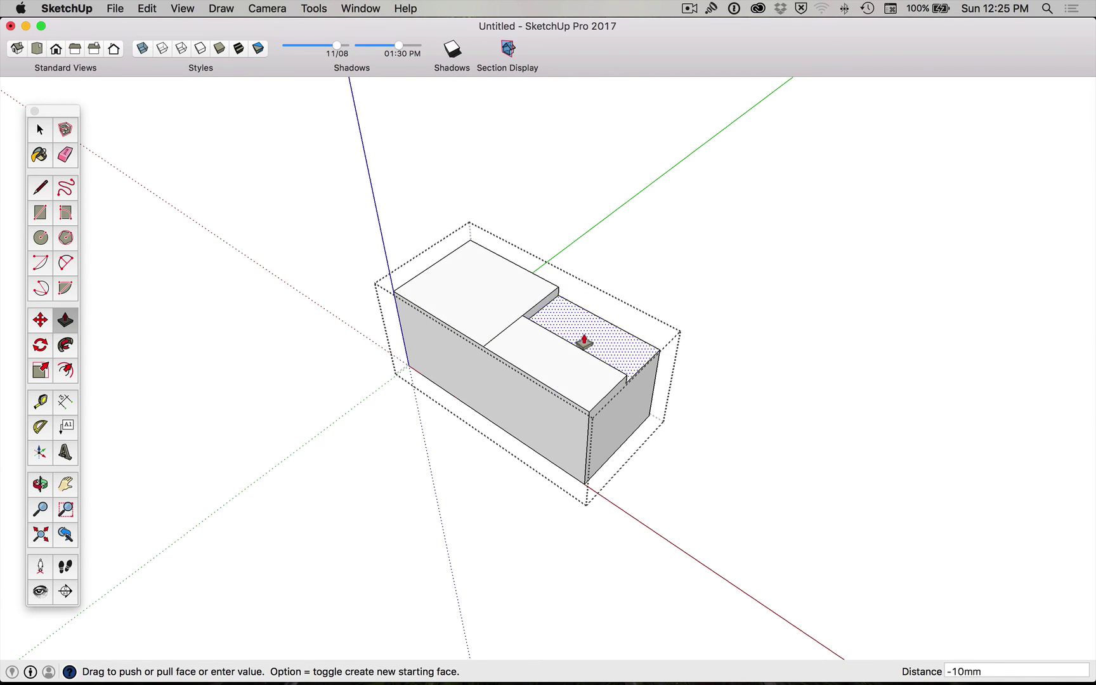
click(587, 453)
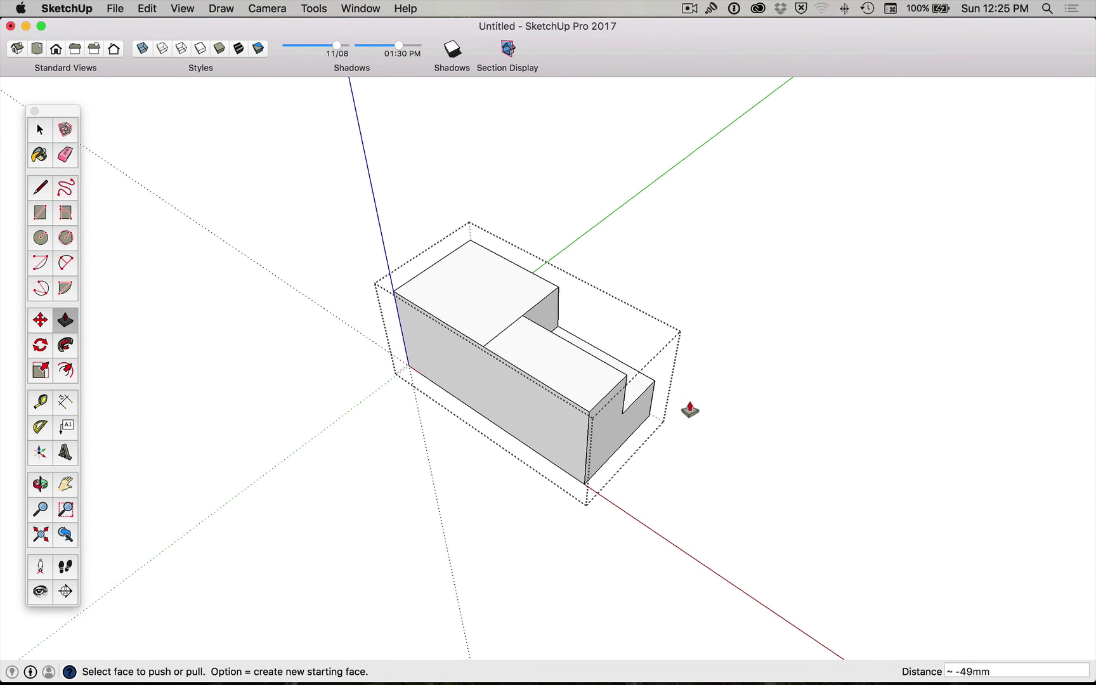
middle_drag(689, 409, 202, 317)
key(space)
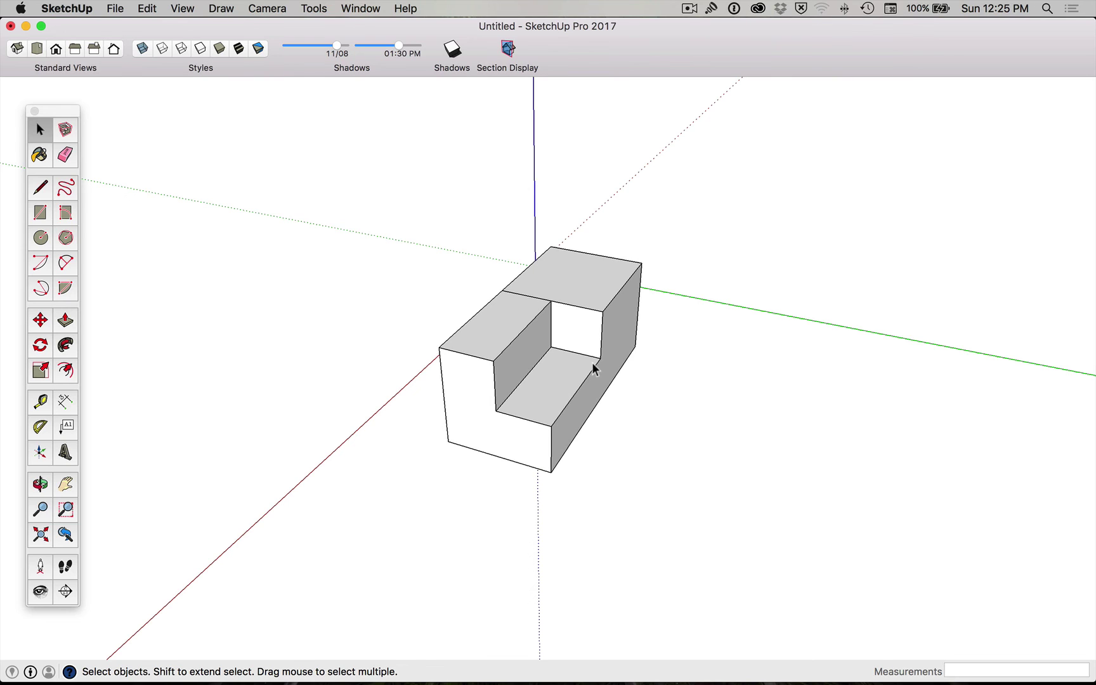
- Inside the group, delete the edge dividing the top so it becomes one face
click(528, 296)
double_click(527, 296)
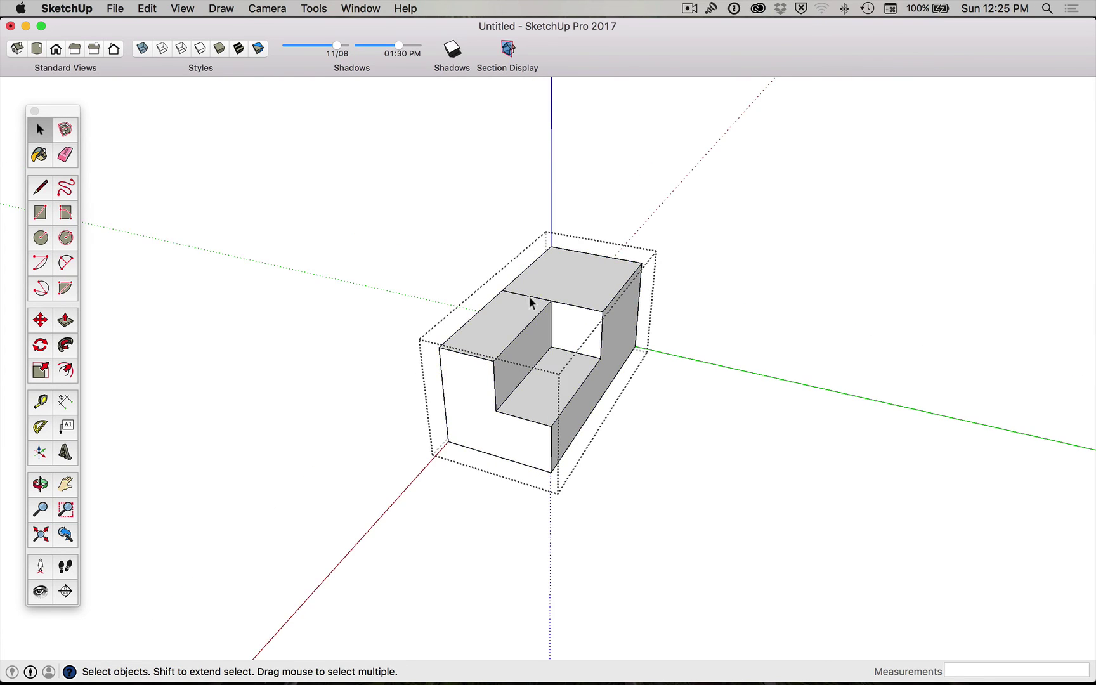
double_click(529, 296)
click(533, 297)
key(Delete)
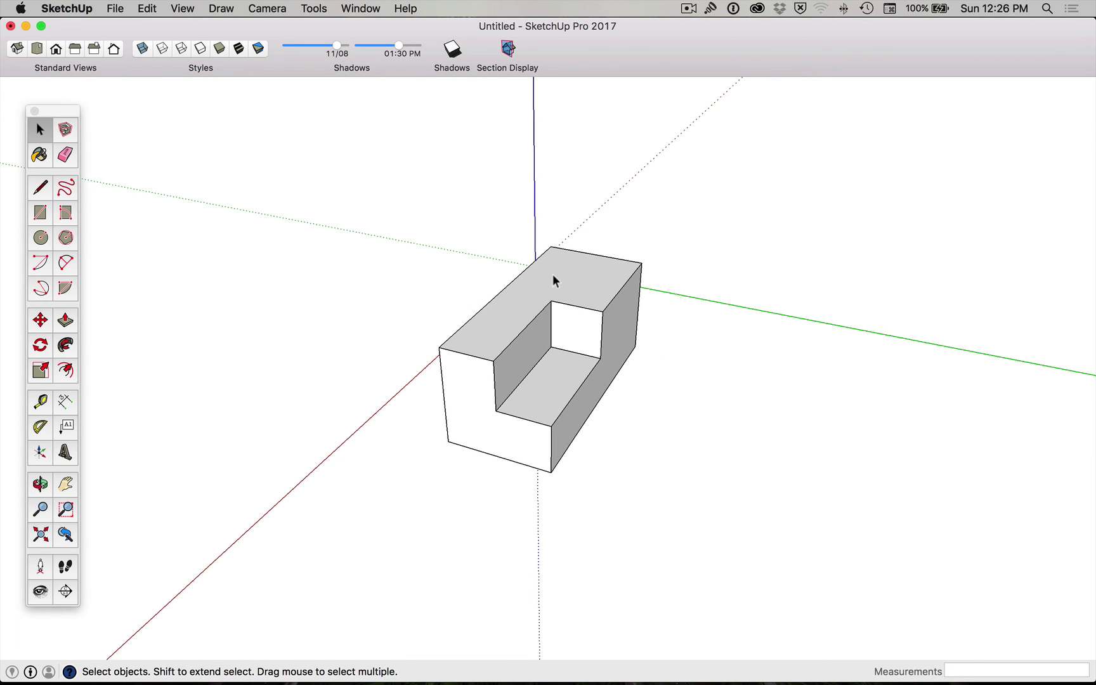
- Explode the group into loose geometry and triple-click to select all of it
right_click(552, 274)
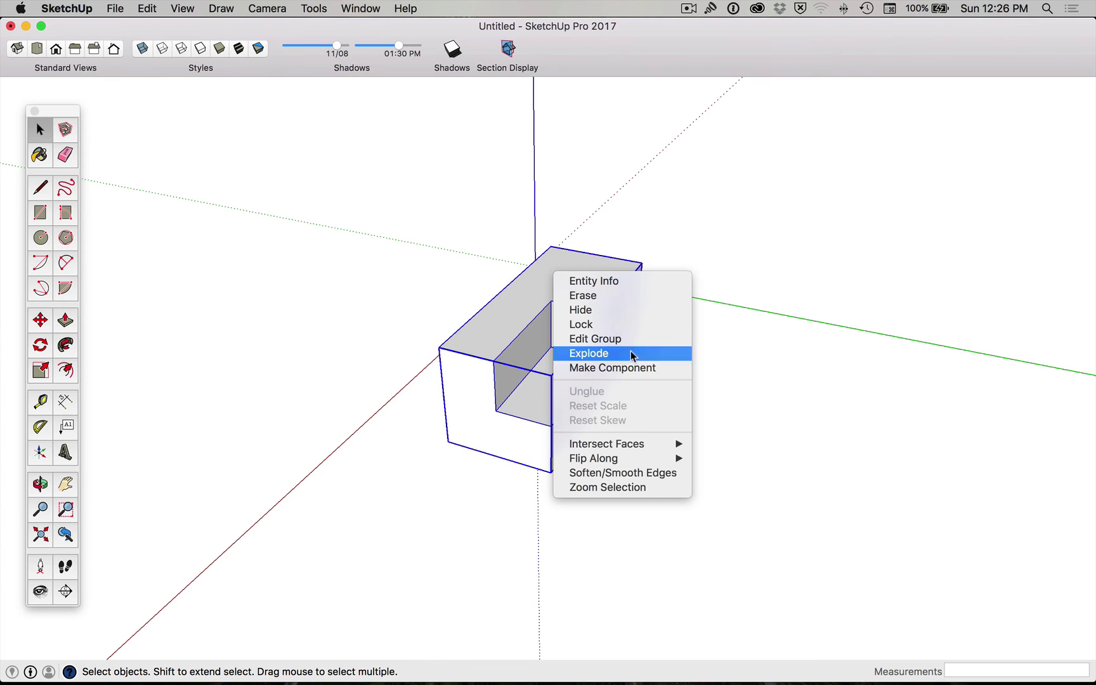
click(631, 352)
click(710, 363)
click(602, 299)
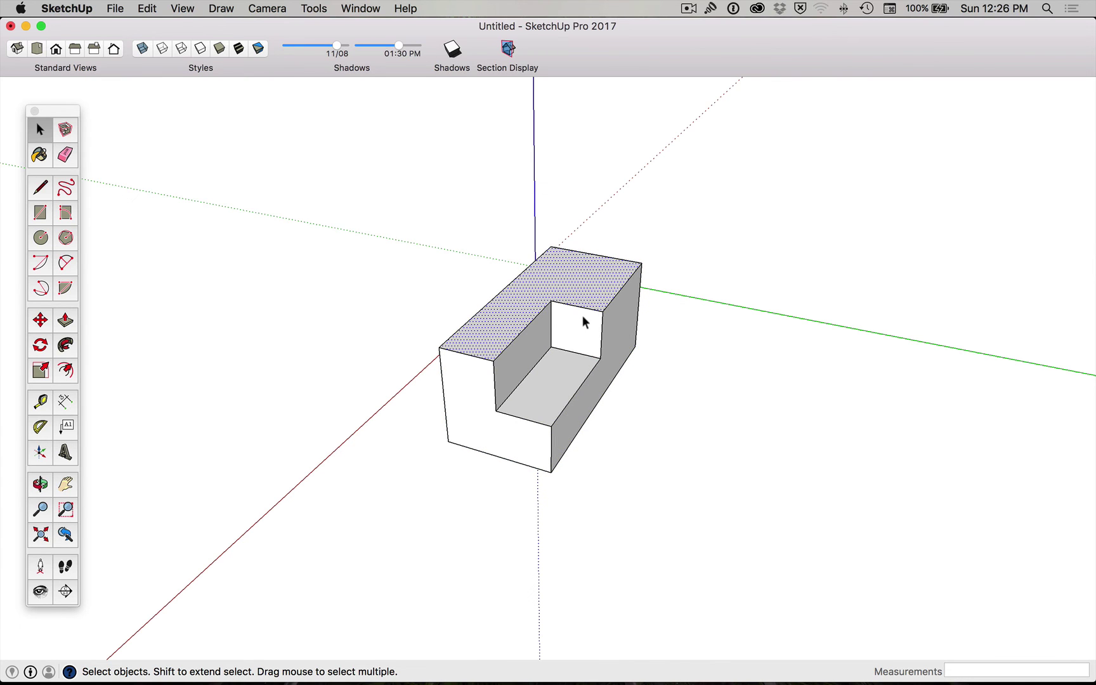
click(582, 315)
click(700, 346)
drag(316, 159, 759, 521)
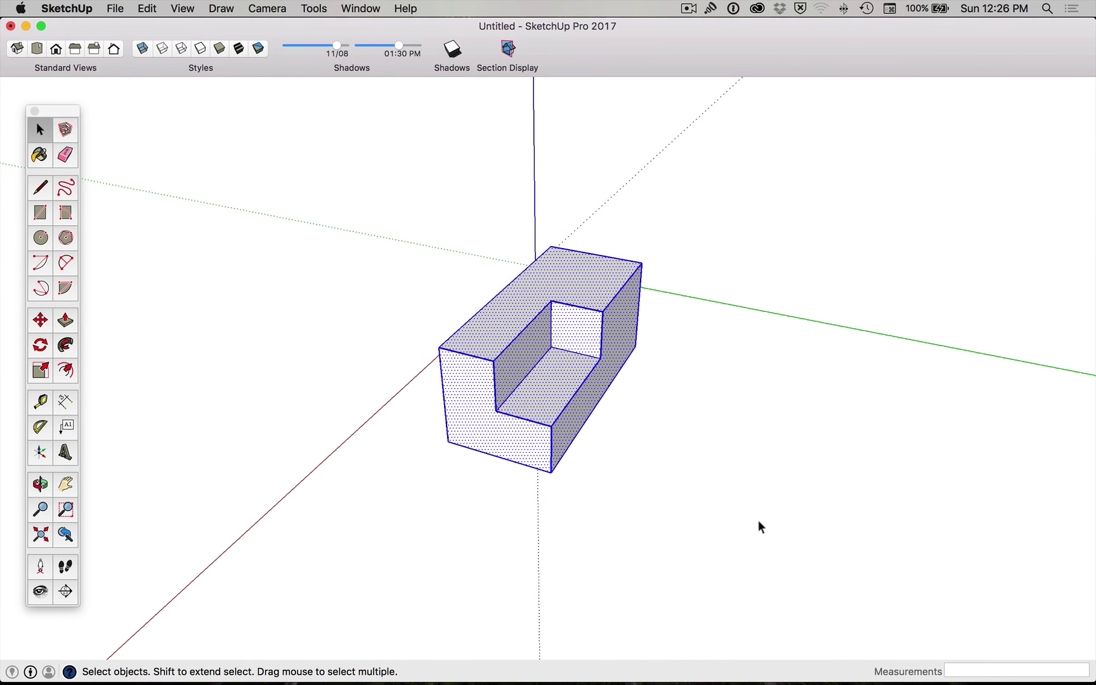
click(710, 476)
click(534, 445)
triple_click(532, 442)
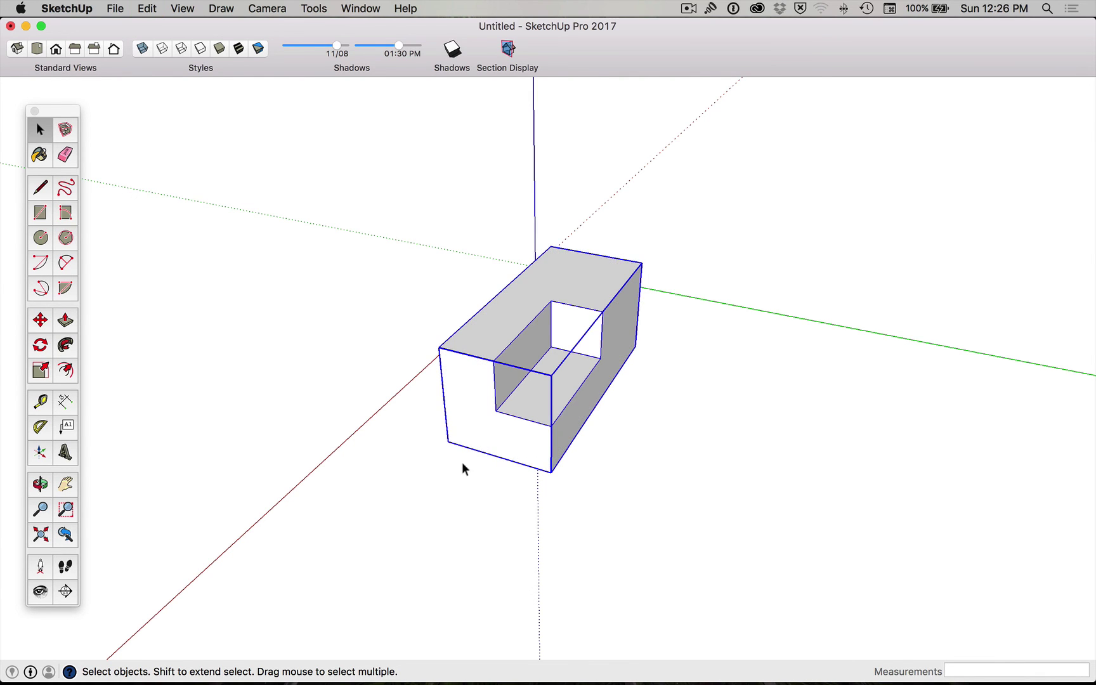
- Copy the notched brick group from its bottom-left corner, placing the copy 101mm along
key(m)
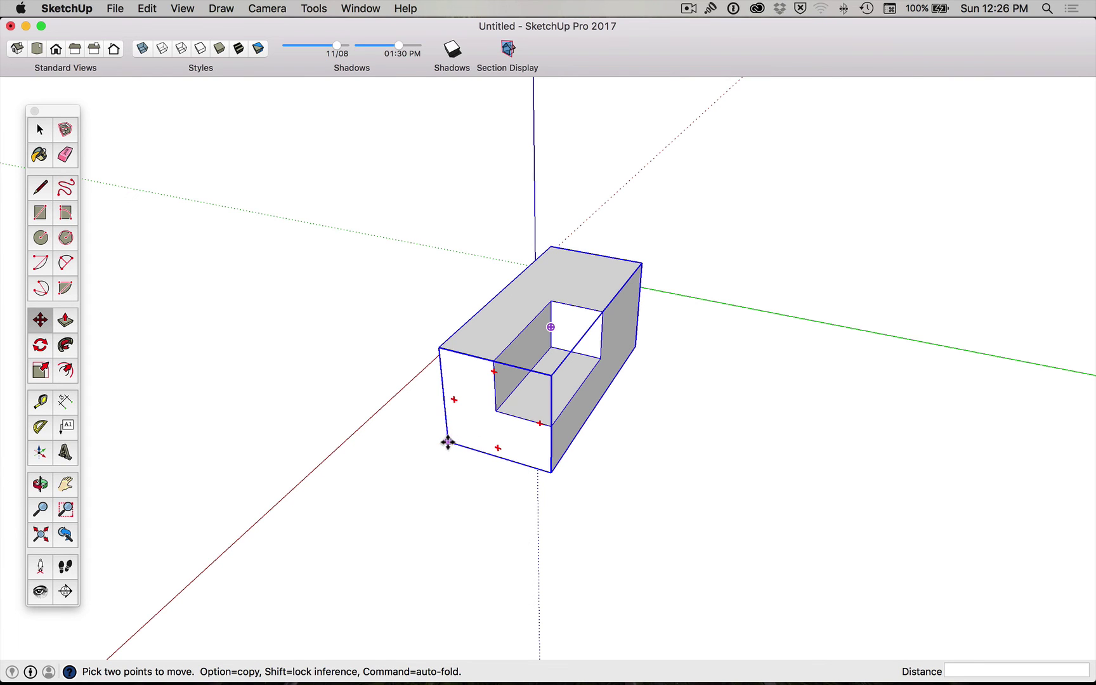
click(448, 442)
key(alt)
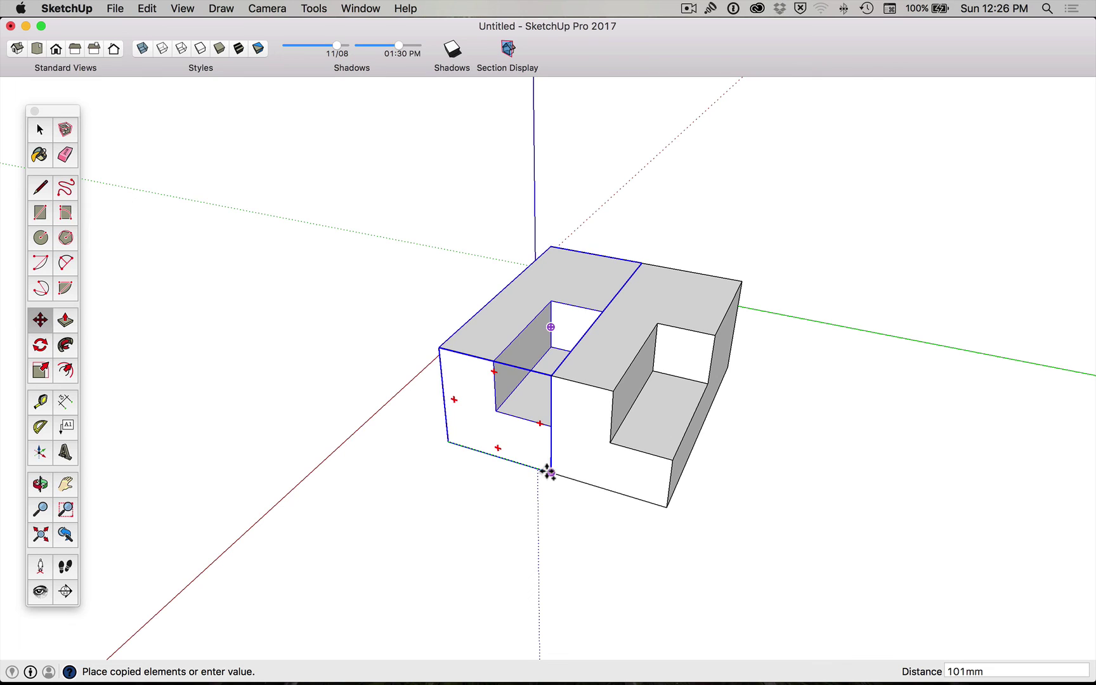
click(546, 471)
key(space)
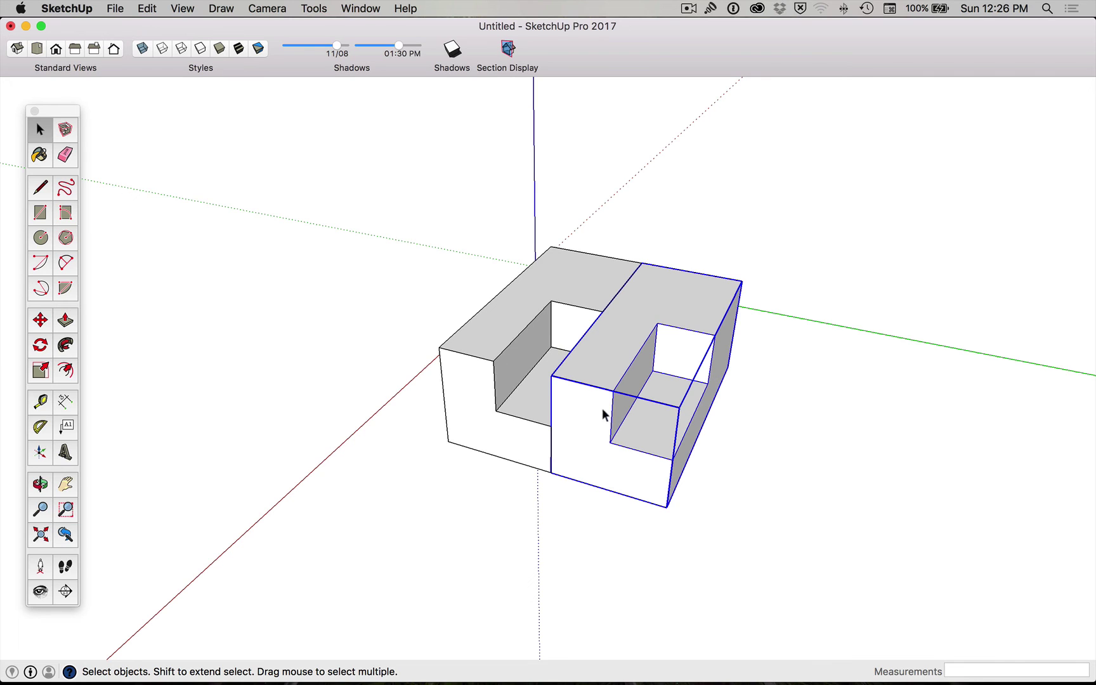
- Flip the copied brick group along its Group's Green axis
right_click(606, 451)
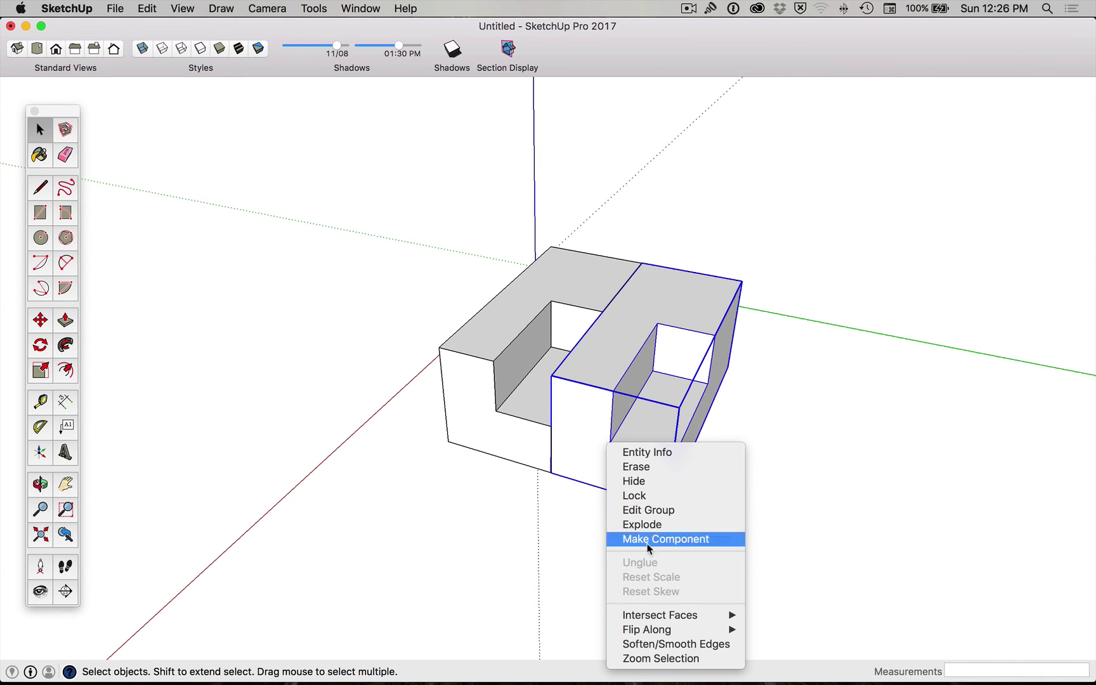
mouse_move(677, 634)
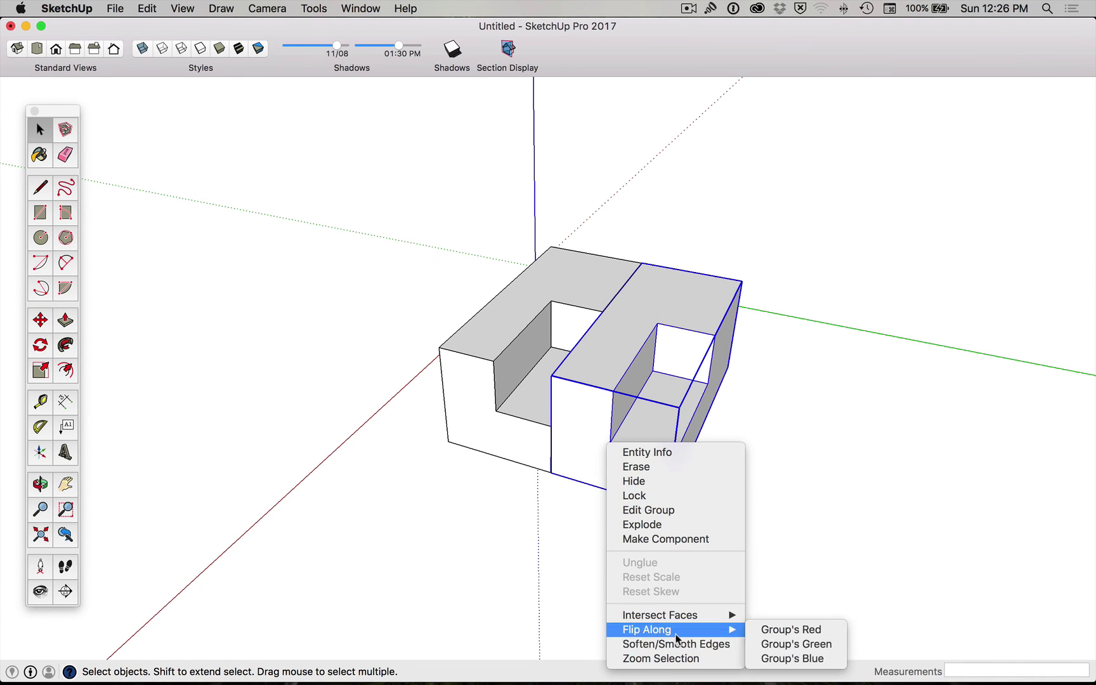
click(802, 643)
- Deselect the bricks and orbit to a near top-down view of the pair
click(783, 557)
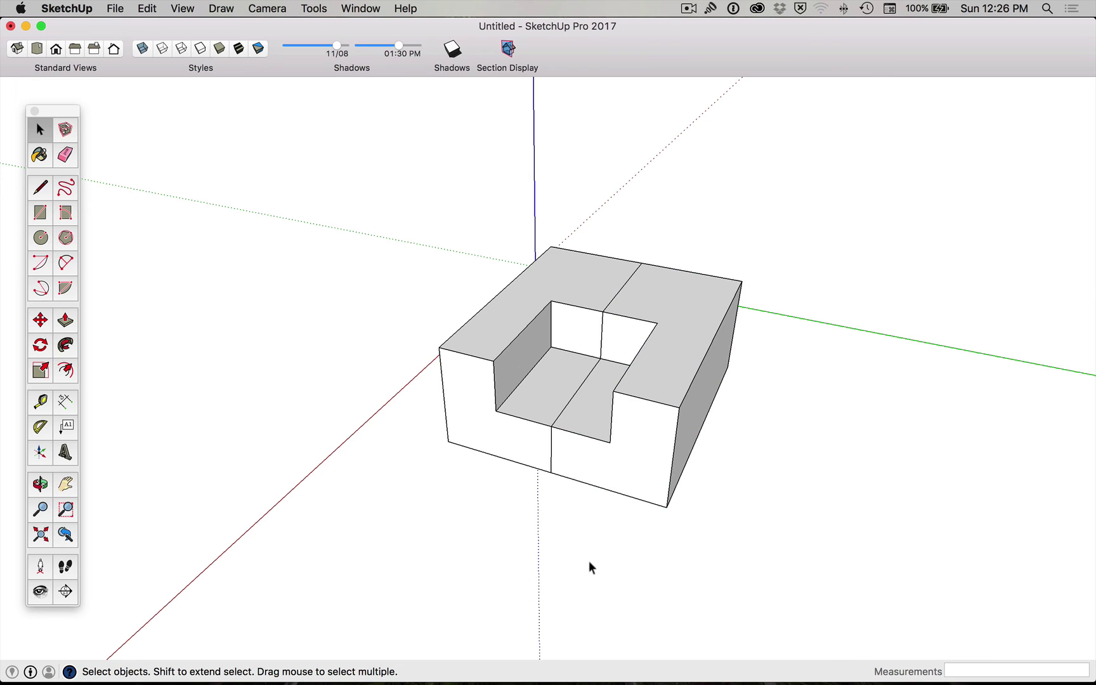
key(o)
drag(583, 561, 702, 506)
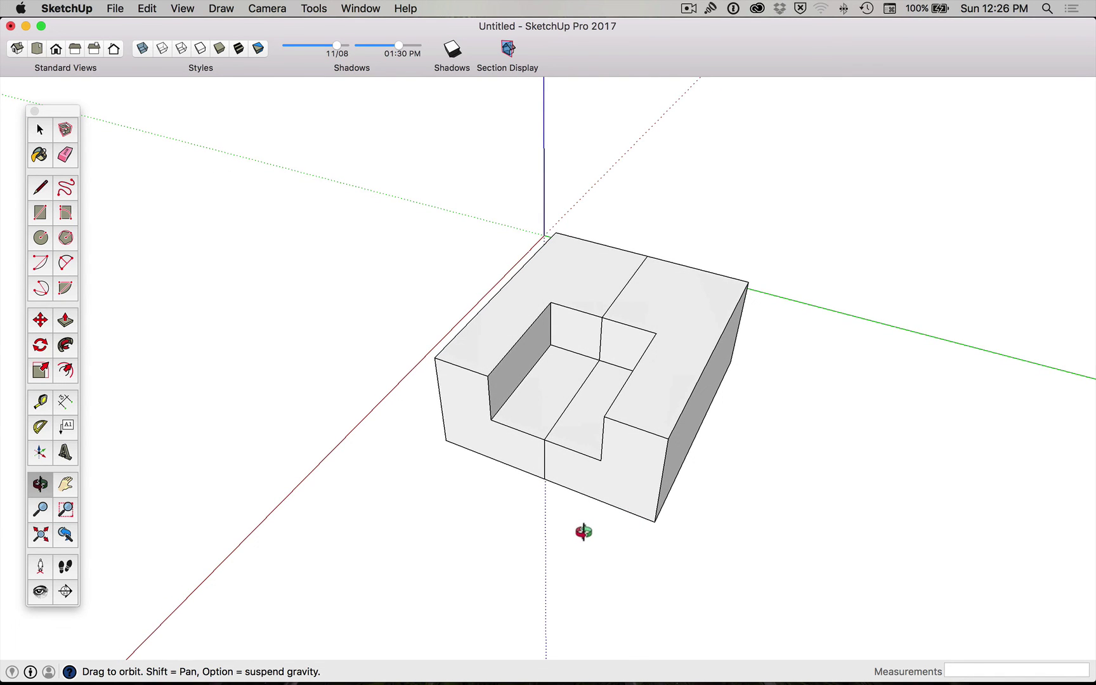
drag(624, 540, 778, 587)
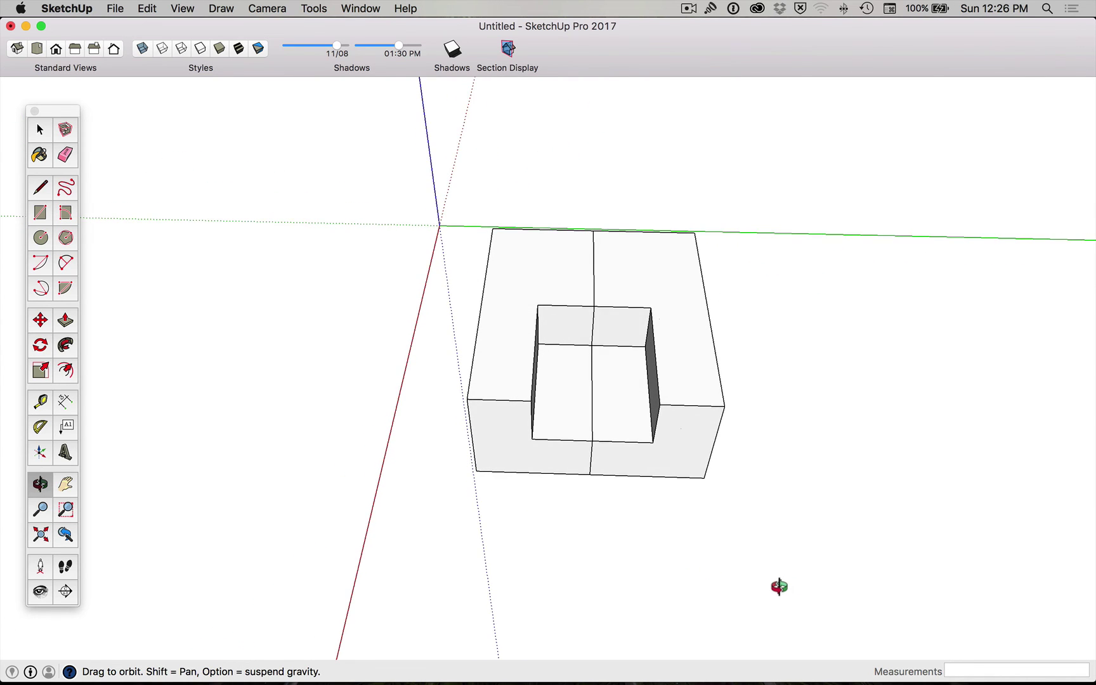
key(space)
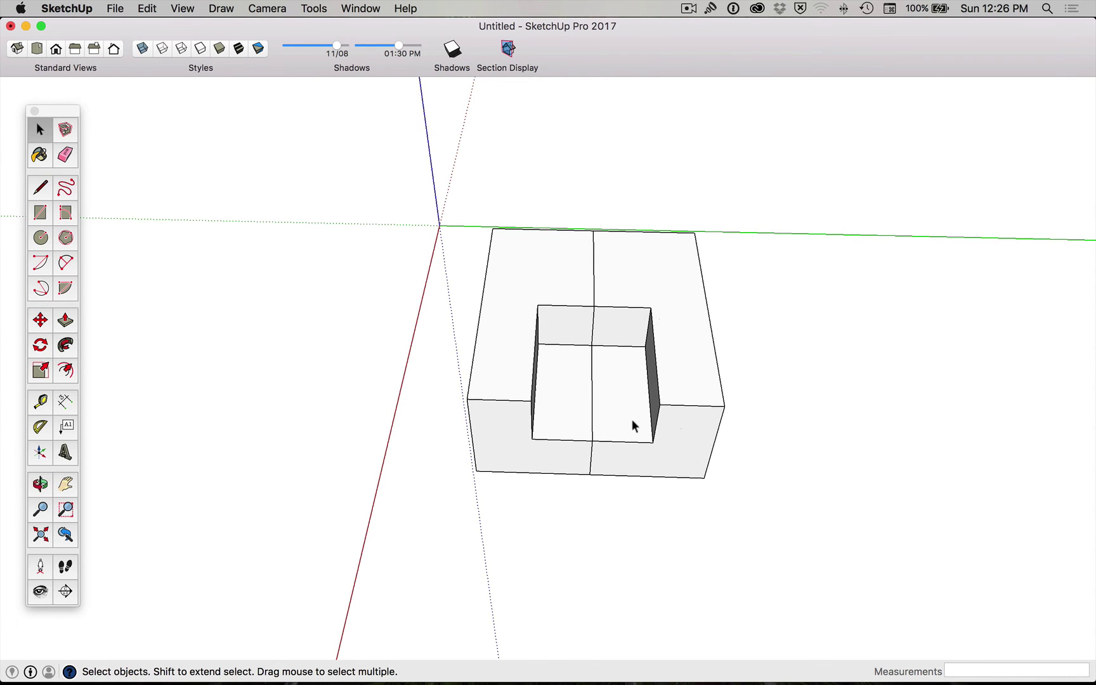
- Check the left and right halves of the U shape by selecting each, then clear the selection
double_click(542, 260)
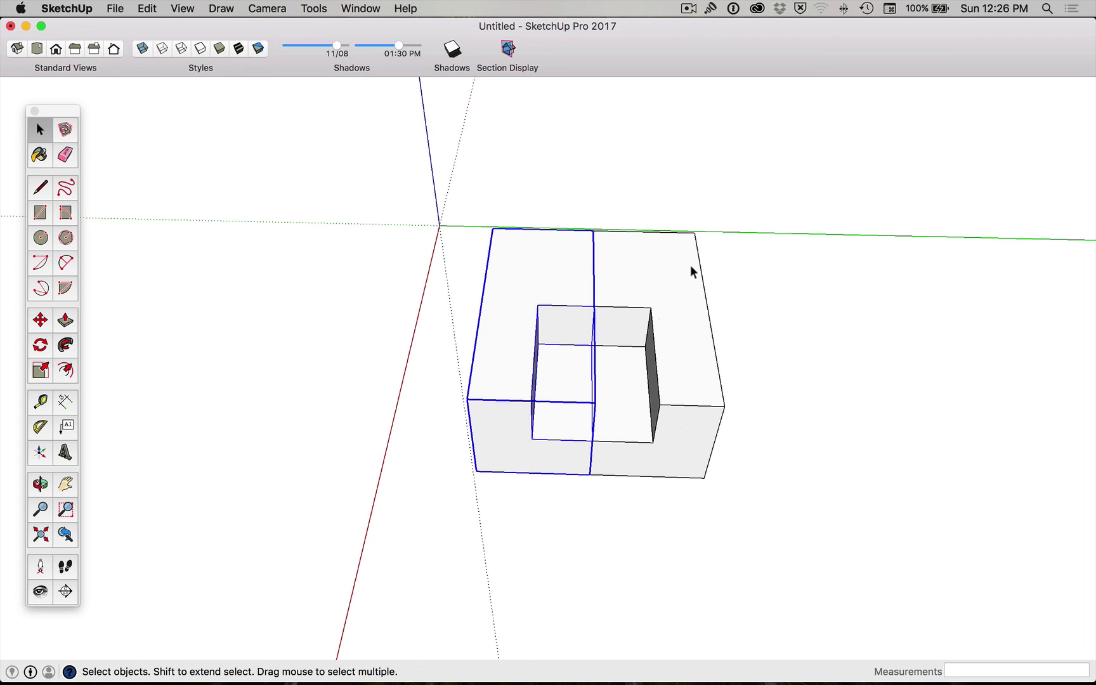
double_click(690, 264)
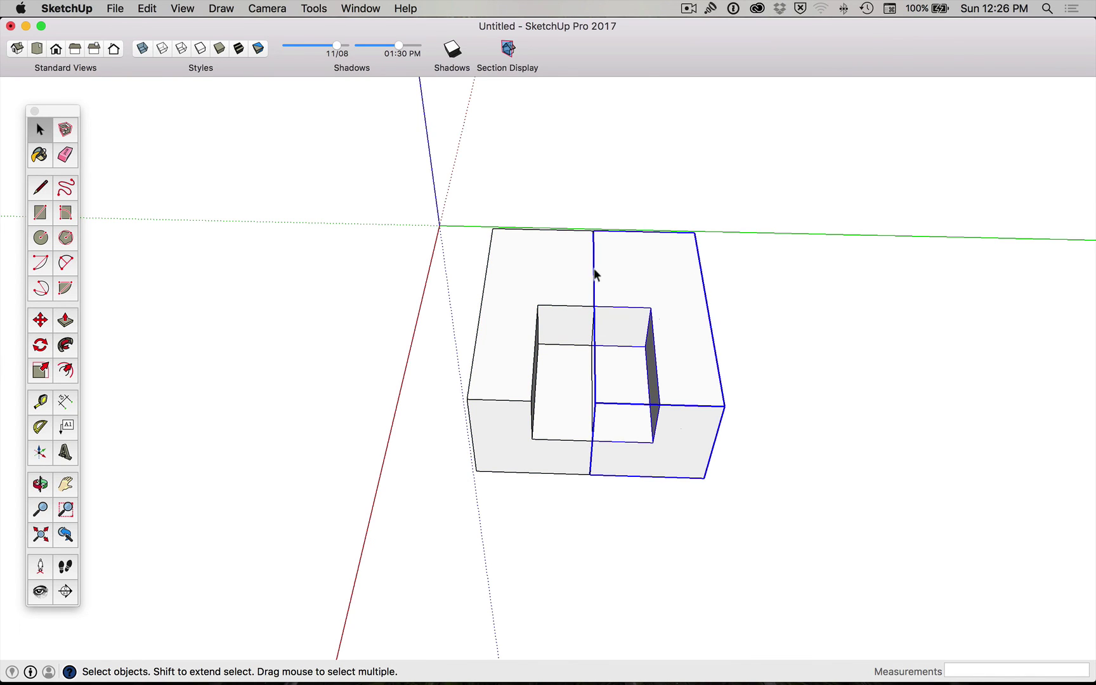
click(770, 295)
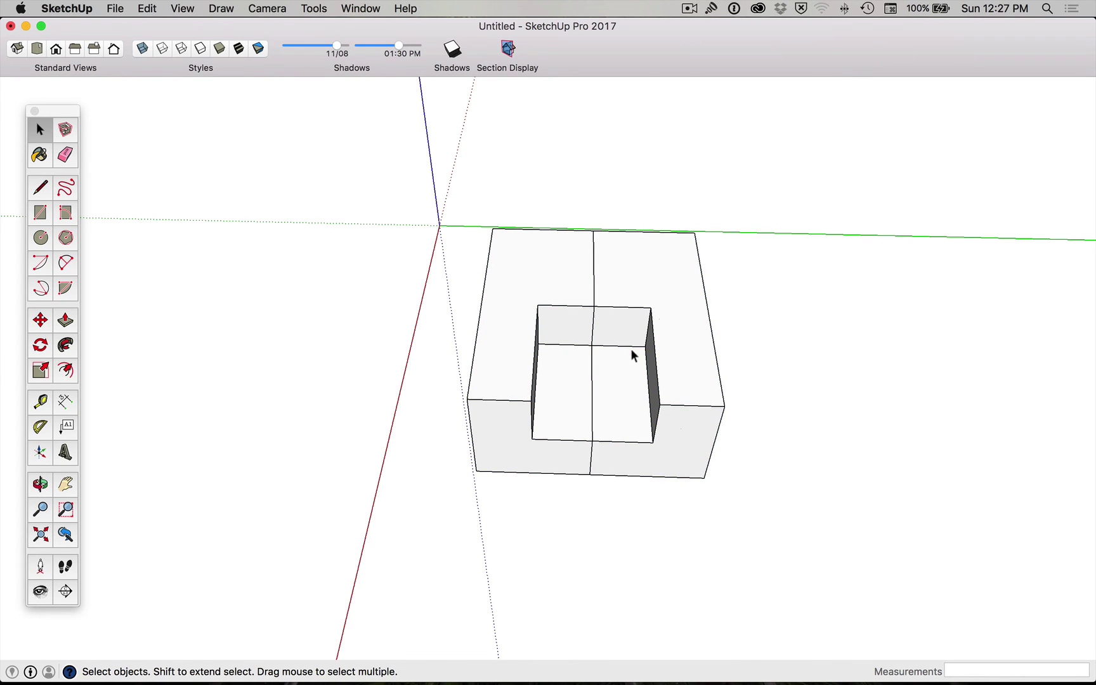
key(l)
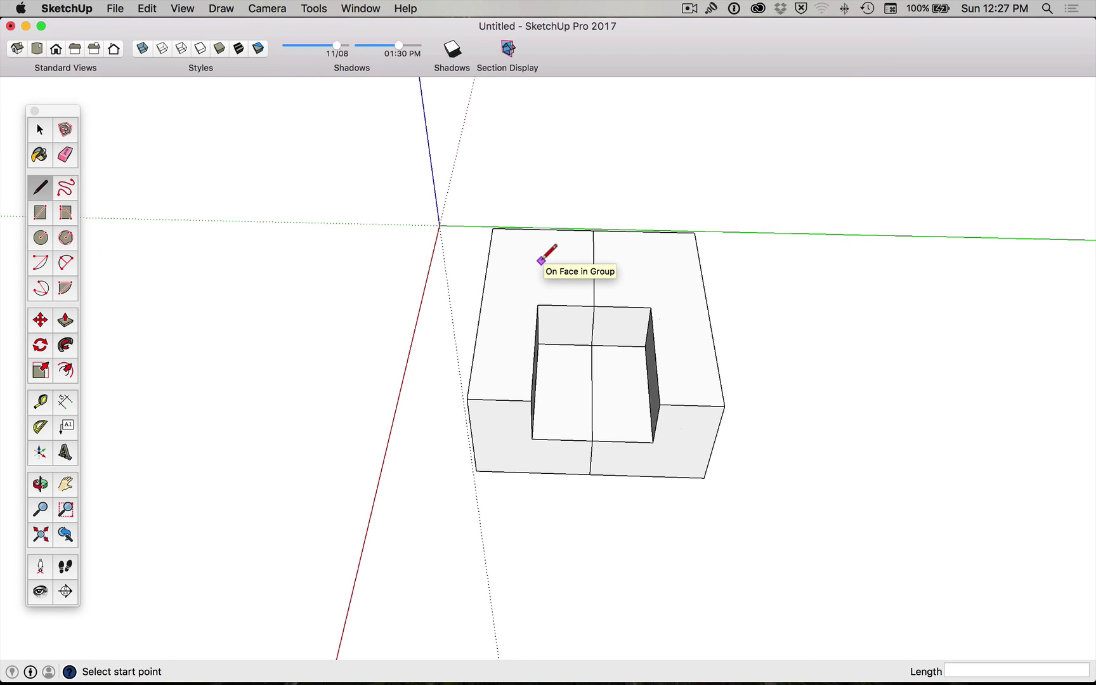
- Draw a 40mm x 40mm square on the bricks' top face and pull it up 39mm
key(r)
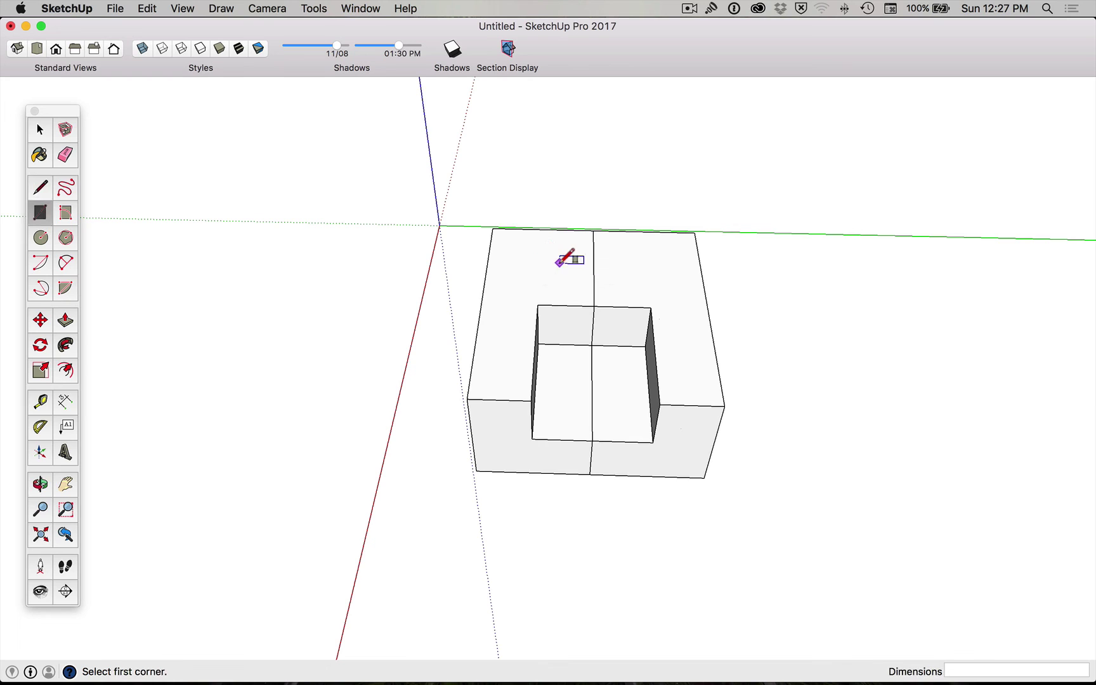
click(526, 252)
click(568, 278)
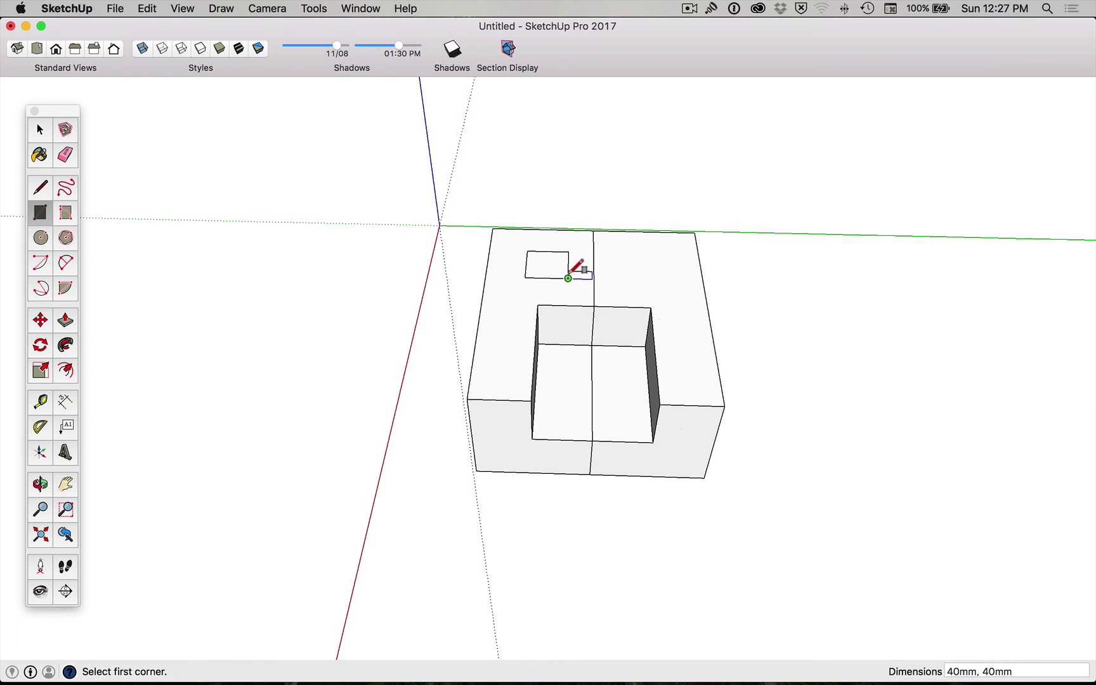
key(p)
drag(550, 269, 561, 237)
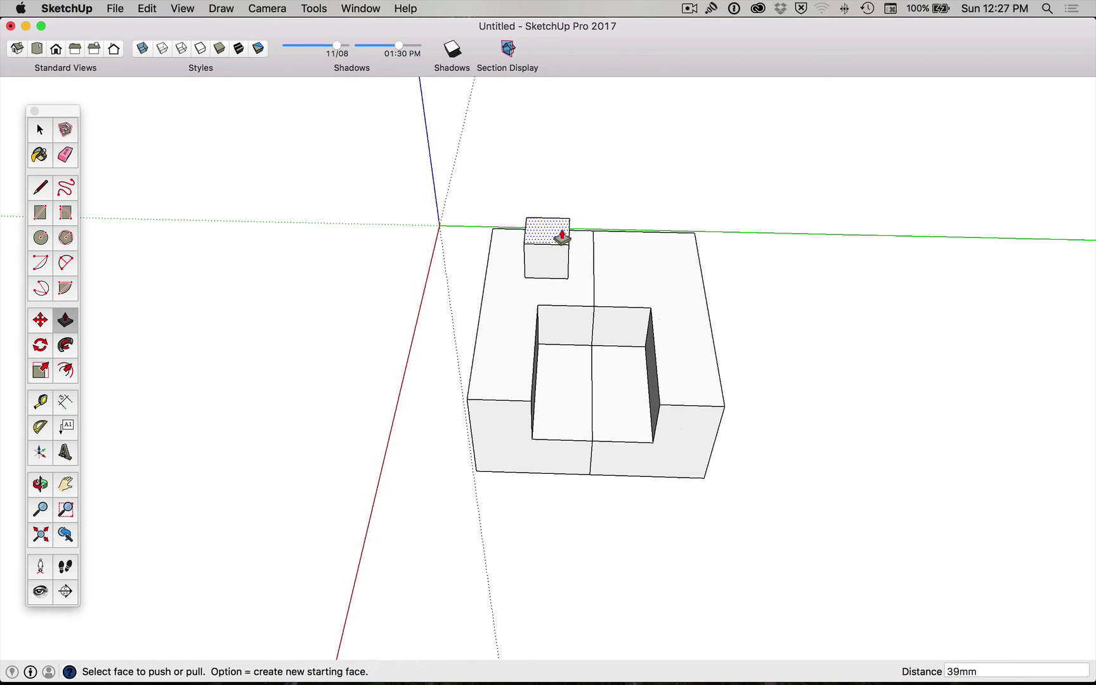
key(space)
- Move the small box 127mm away, clear of the bricks
double_click(555, 244)
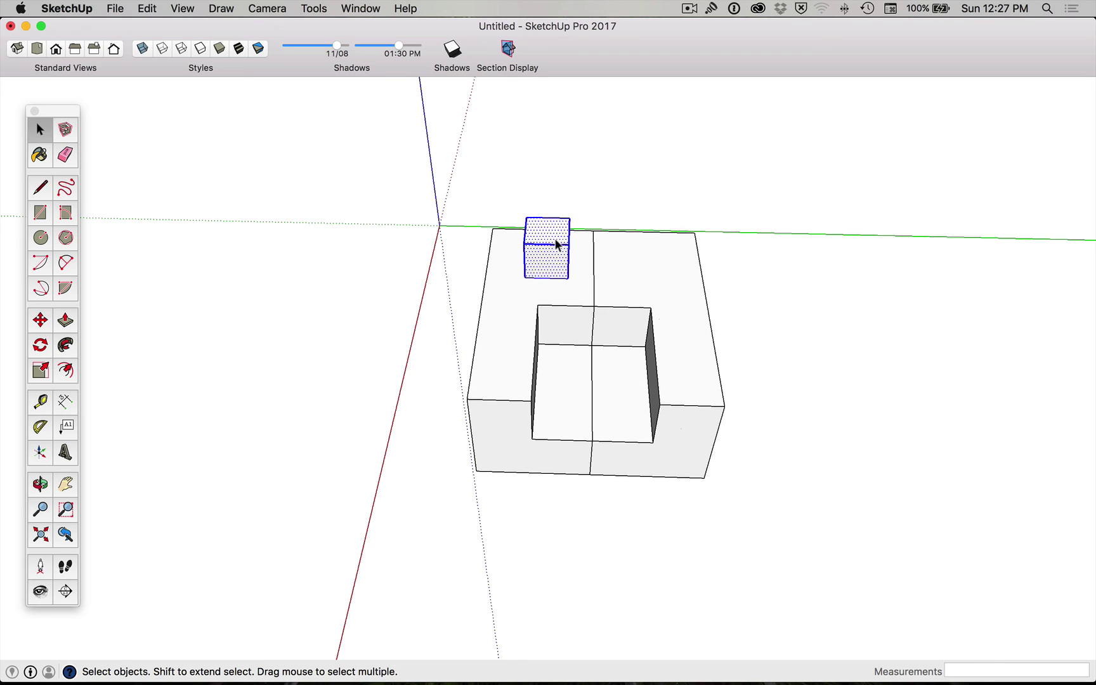
key(m)
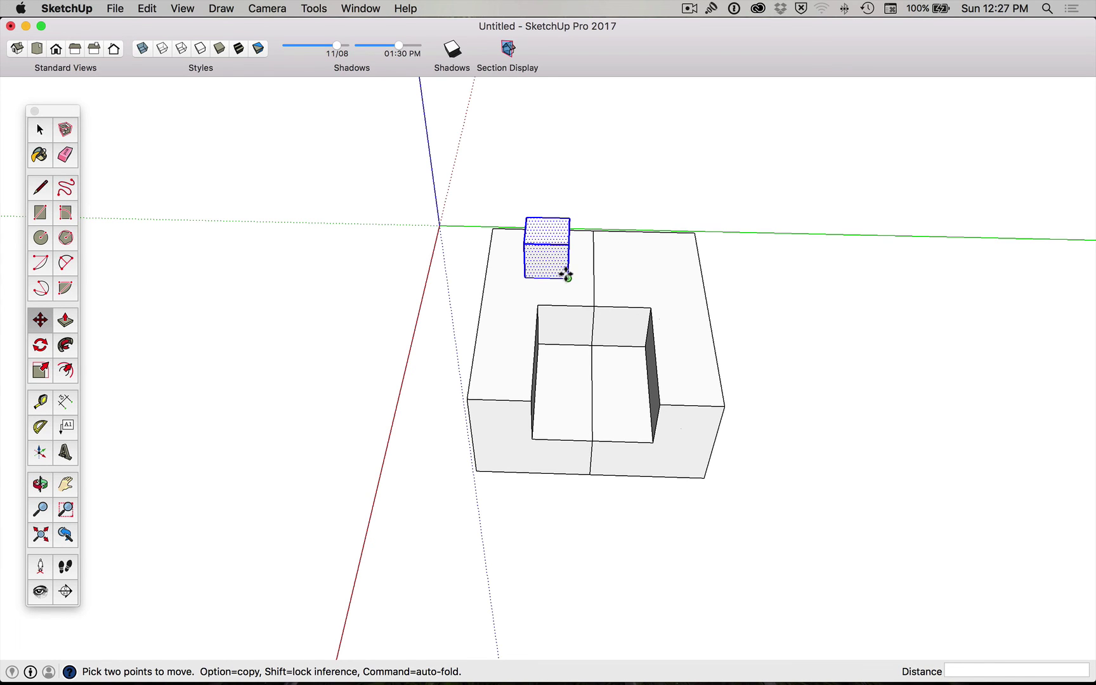
click(568, 278)
click(575, 200)
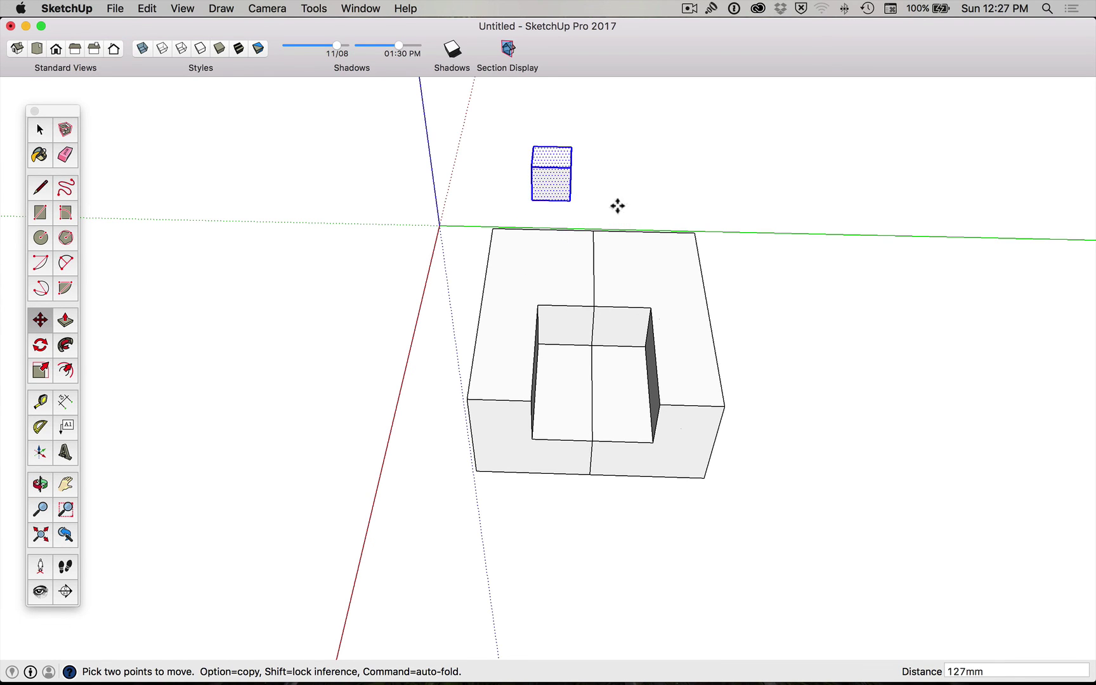
key(super+shift+a)
key(space)
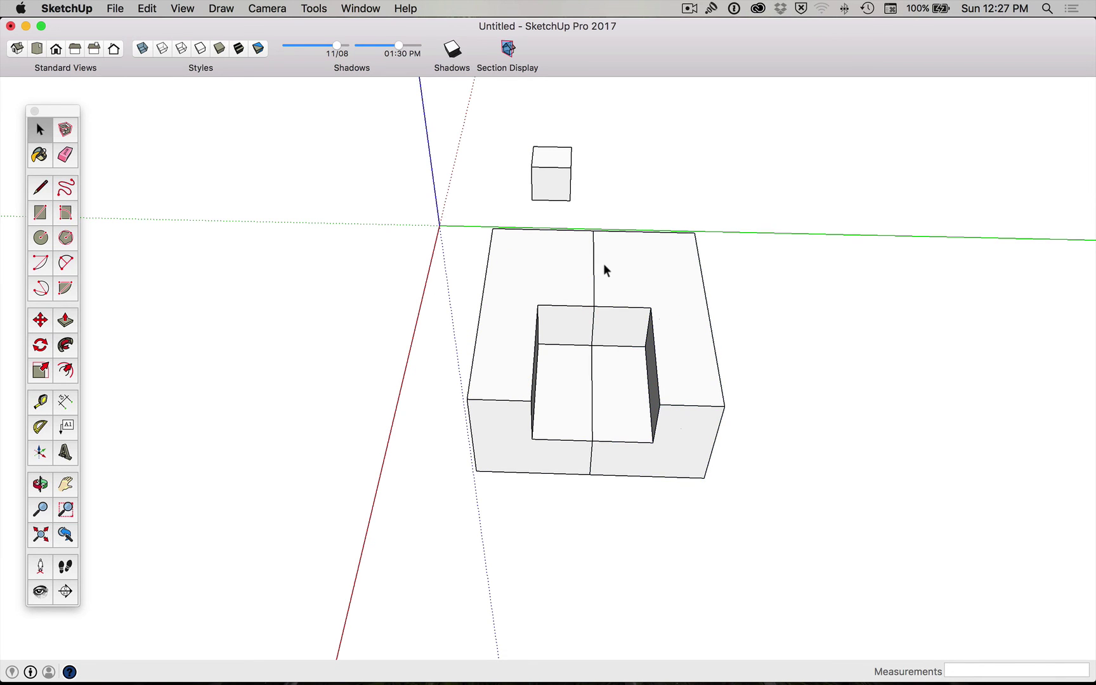
double_click(537, 273)
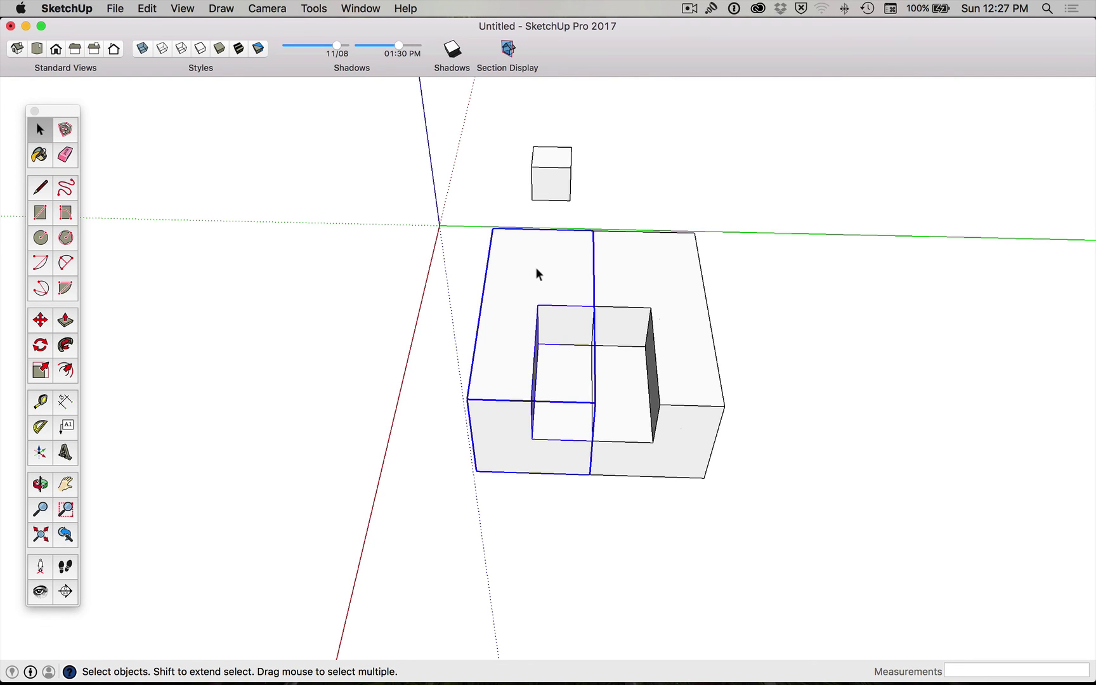
- Draw lines inside the opening to close off the left inner wall face
double_click(572, 265)
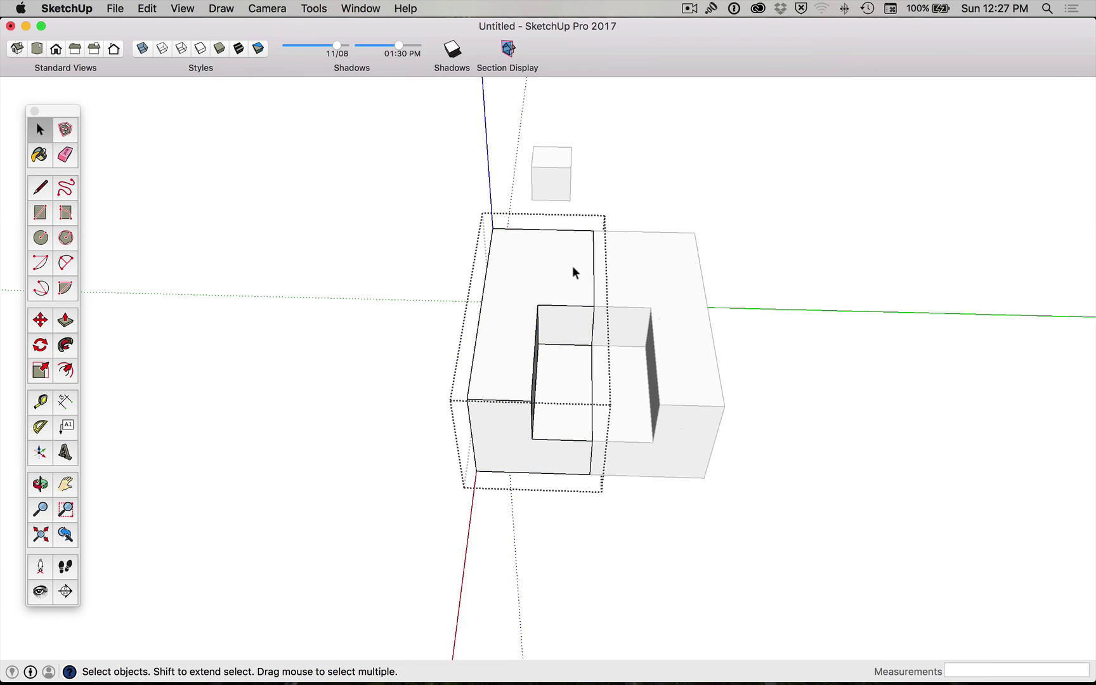
click(642, 190)
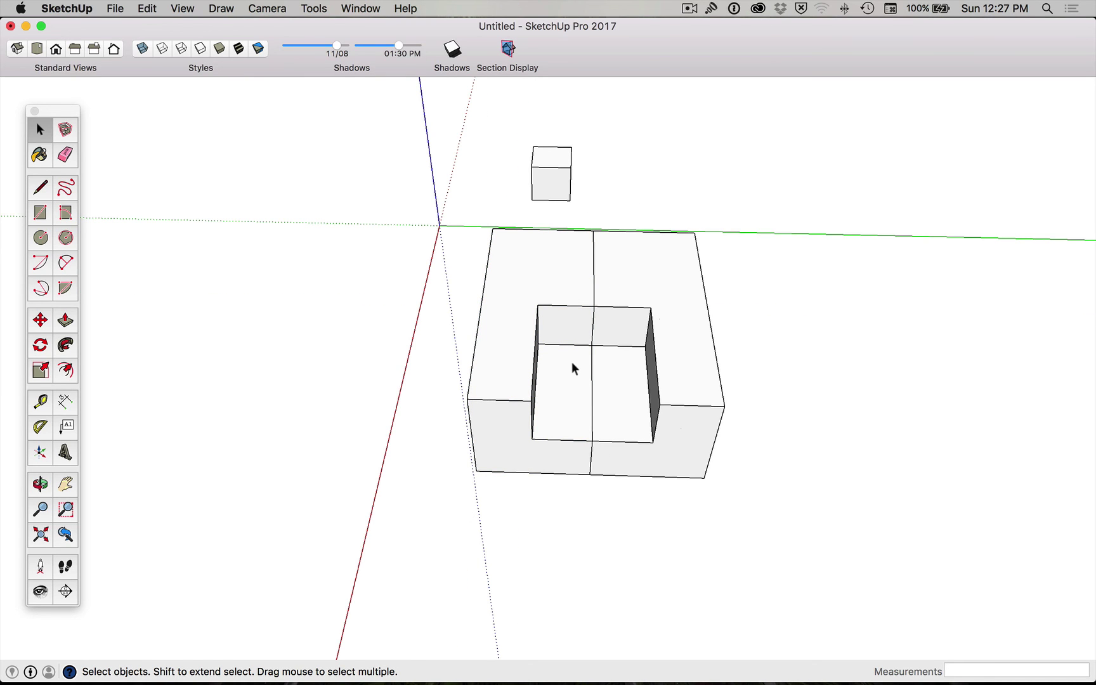
key(l)
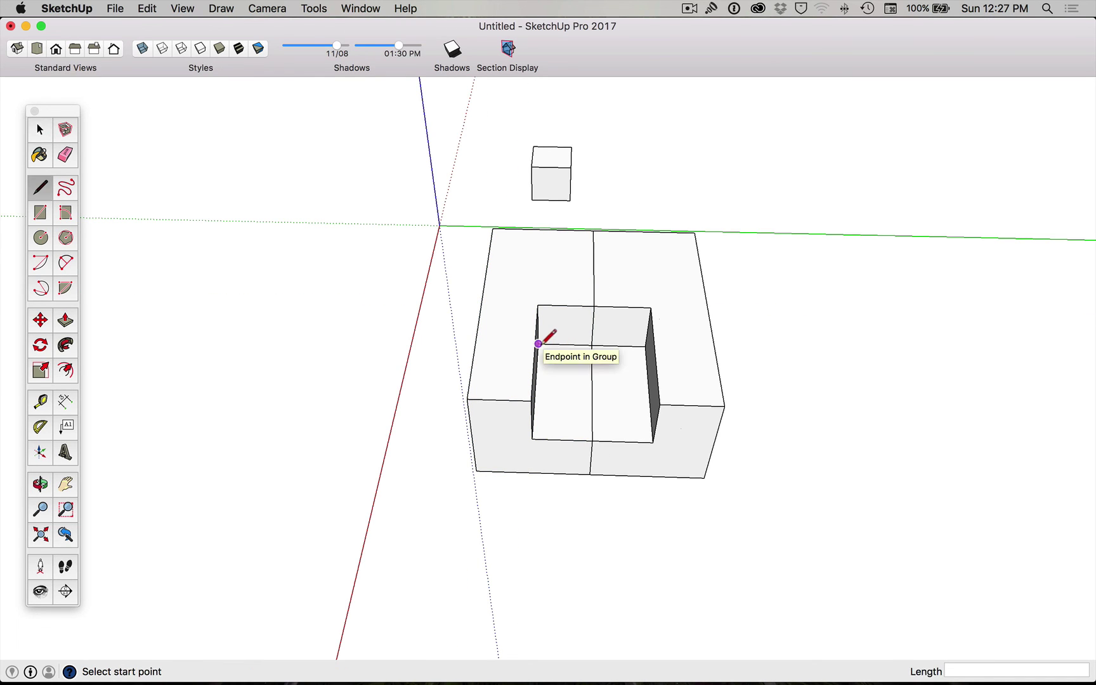
key(o)
mouse_move(538, 343)
mouse_down()
mouse_move(482, 310)
mouse_move(533, 336)
mouse_up()
key(l)
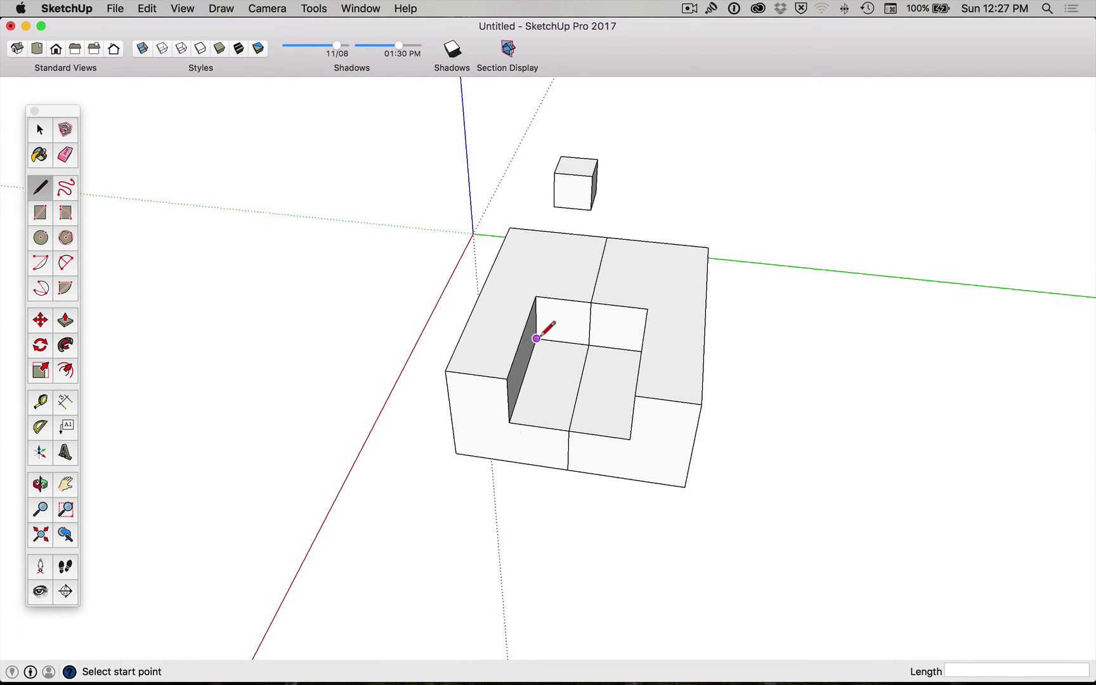
click(536, 338)
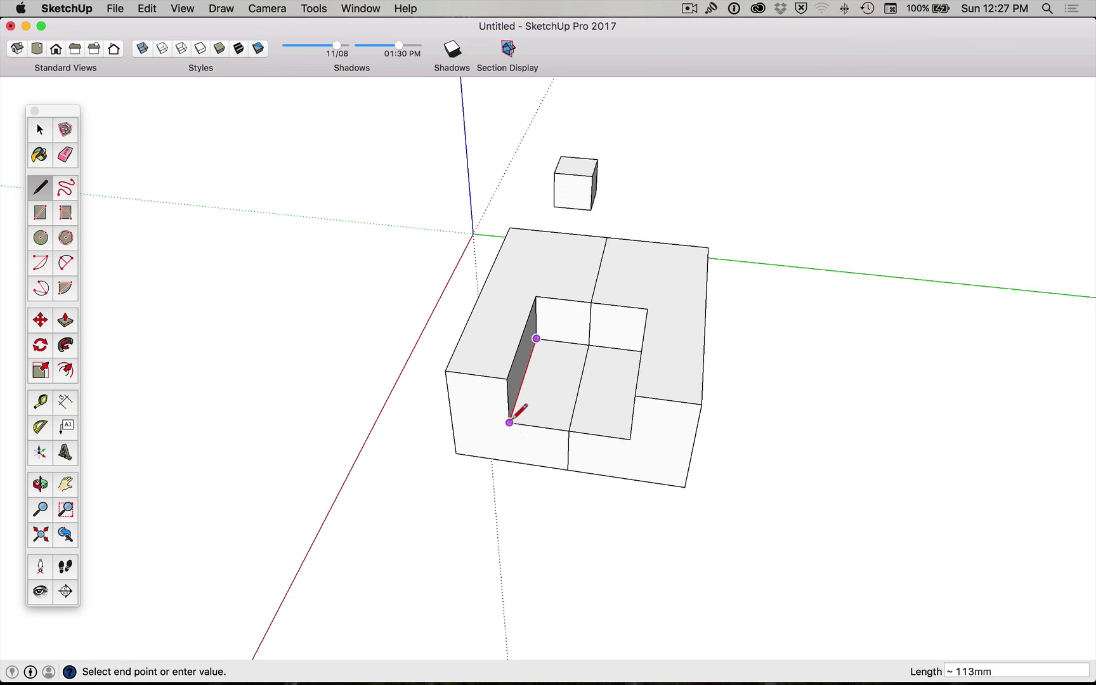
click(507, 378)
click(536, 296)
click(536, 338)
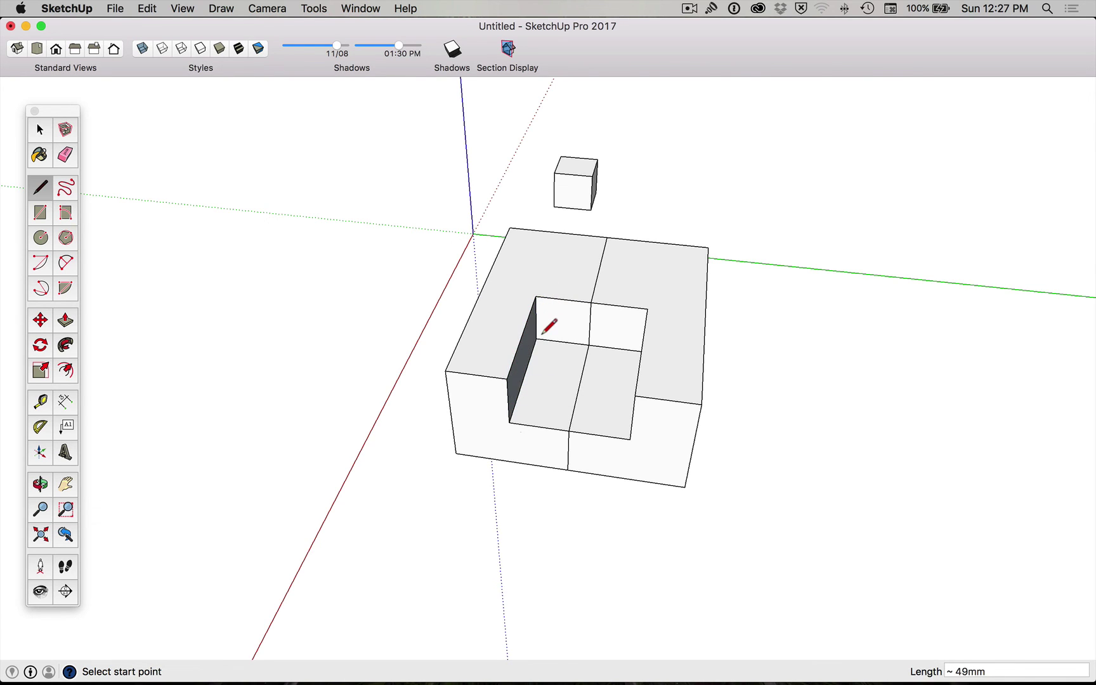
- Push the inner wall 101mm to fill the opening, then select the inner square piece
key(p)
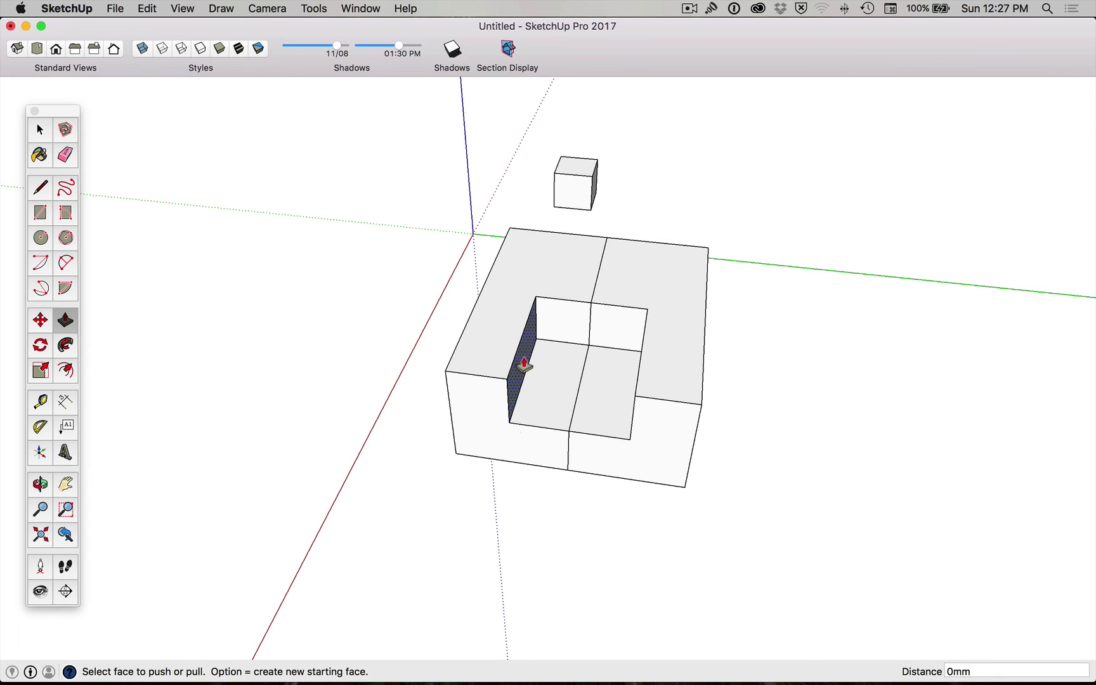
drag(521, 367, 637, 386)
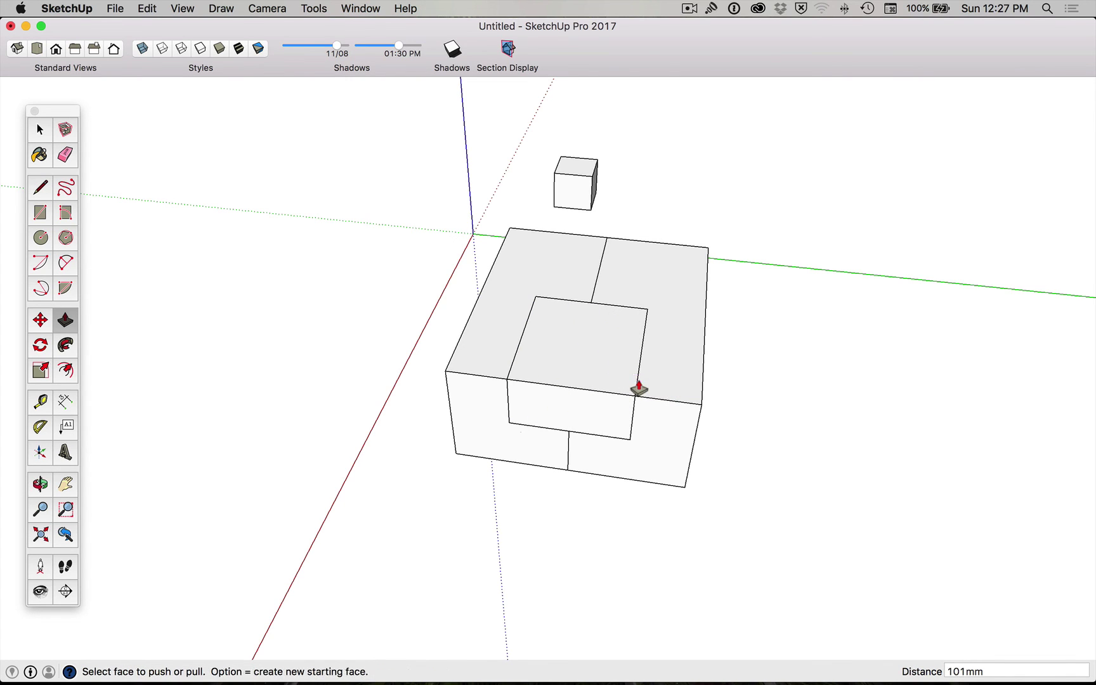
key(space)
click(594, 381)
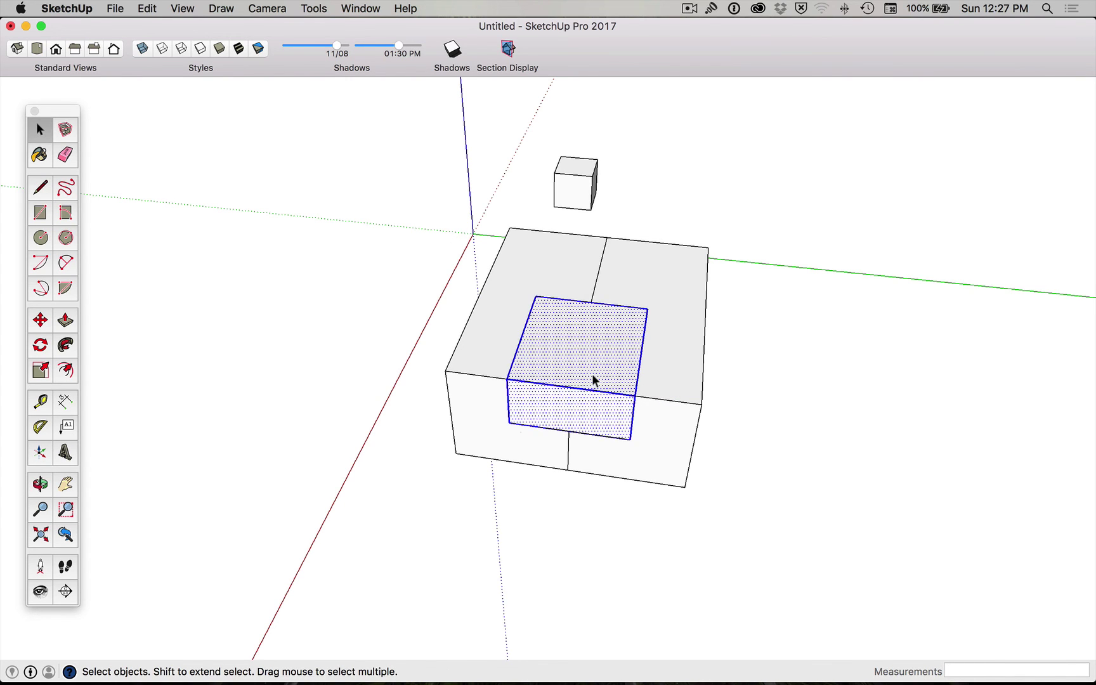
- Make the inner square piece a group and lift it above the block
right_click(594, 380)
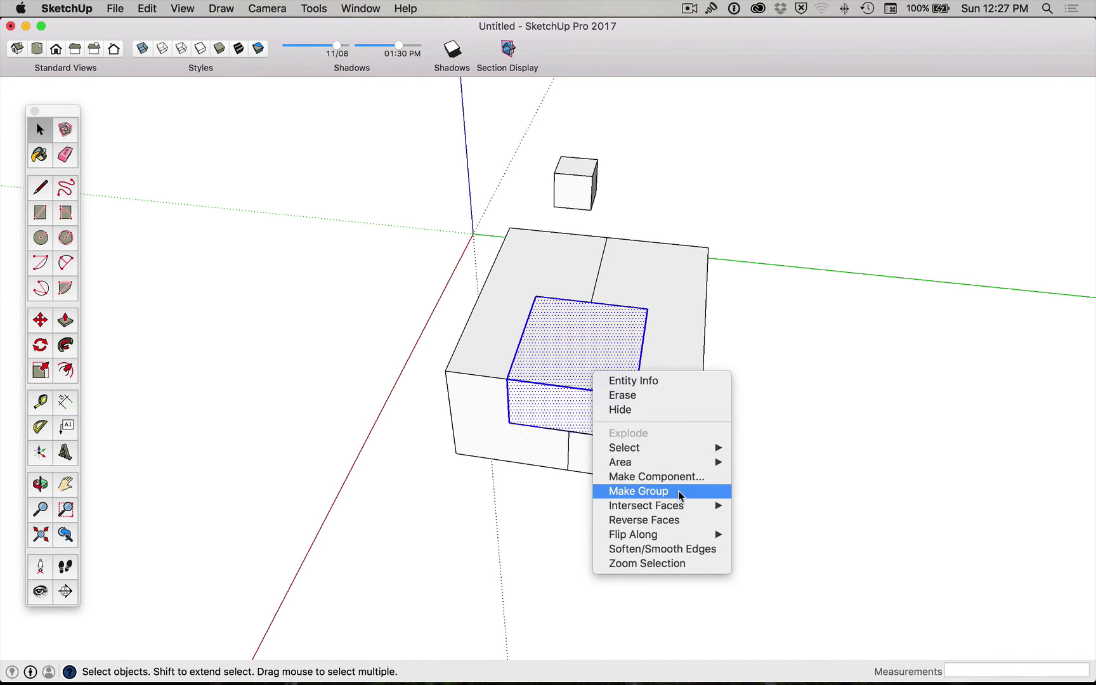
click(638, 491)
key(m)
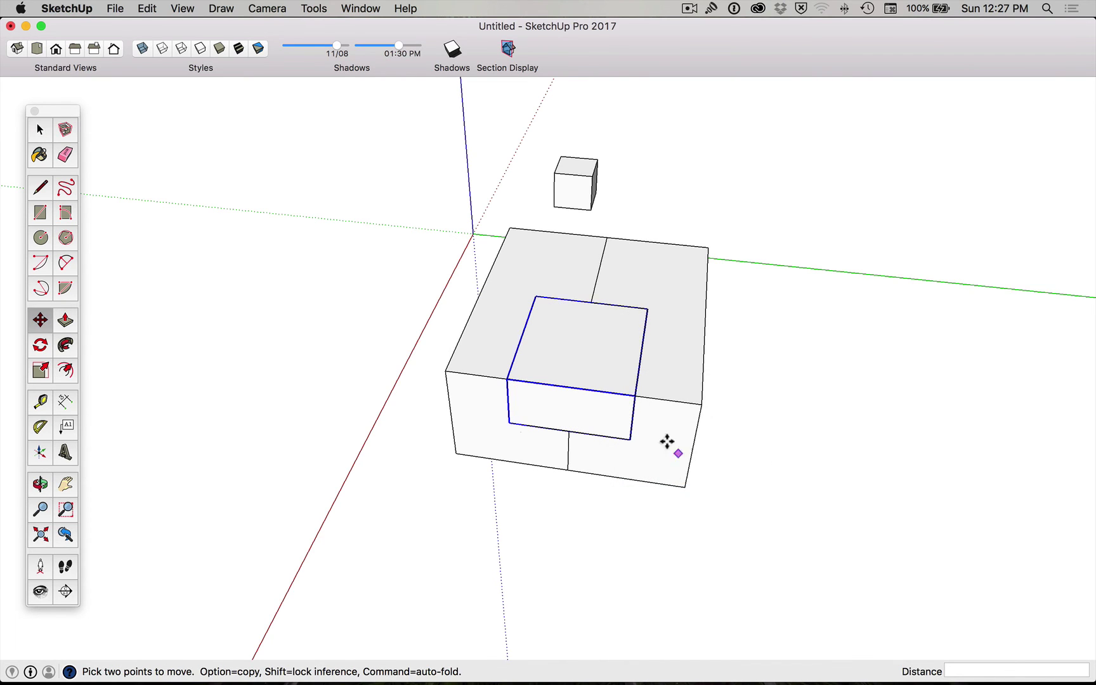
click(636, 399)
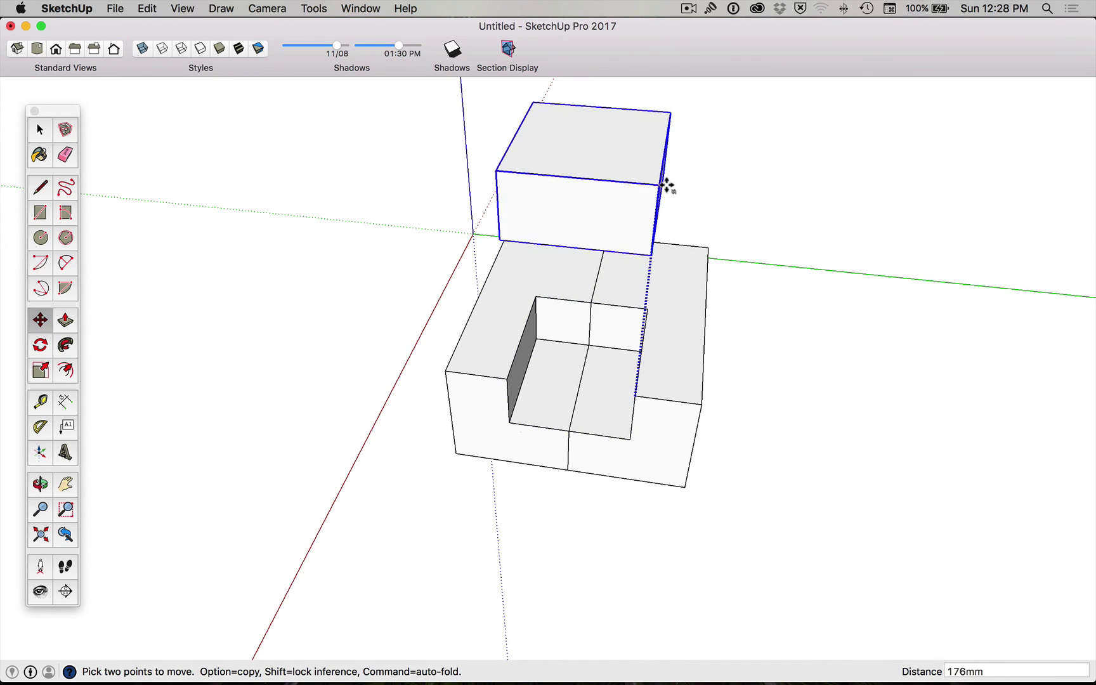
click(666, 155)
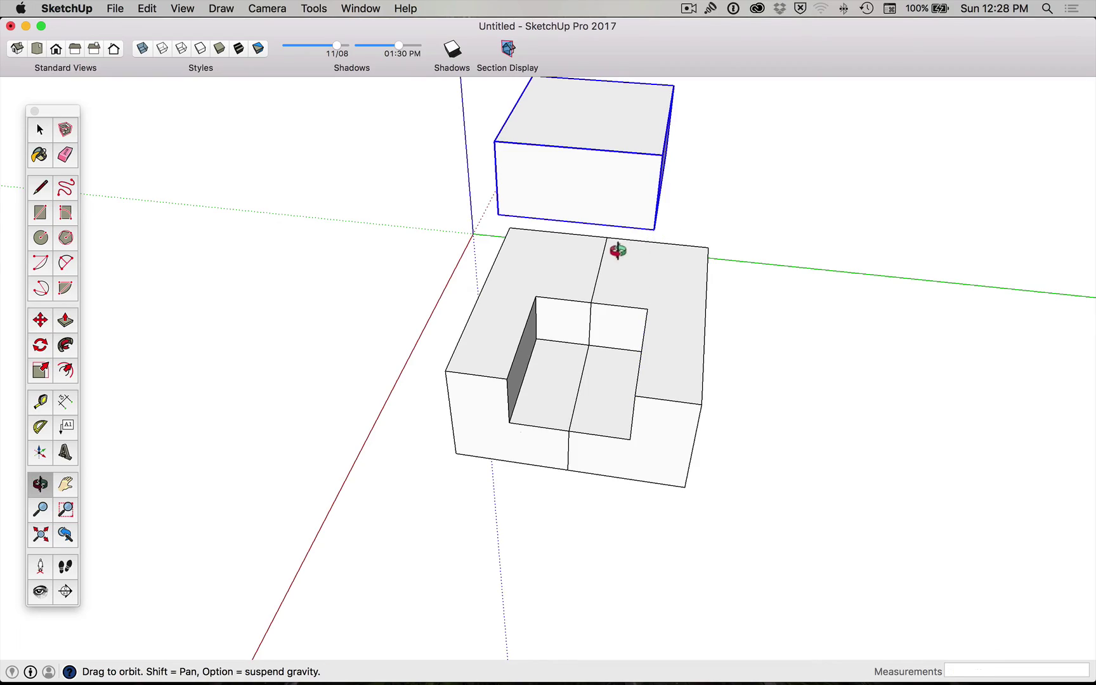
- Move the raised group back down so it sits flush in the block
middle_drag(618, 249, 863, 294)
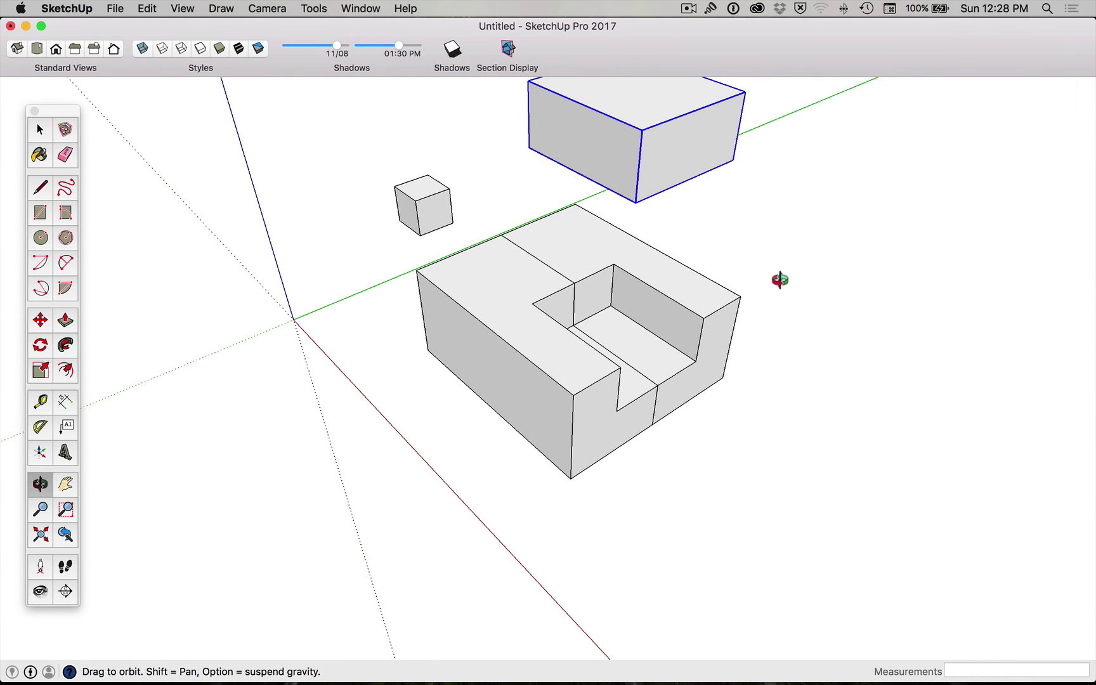
key(m)
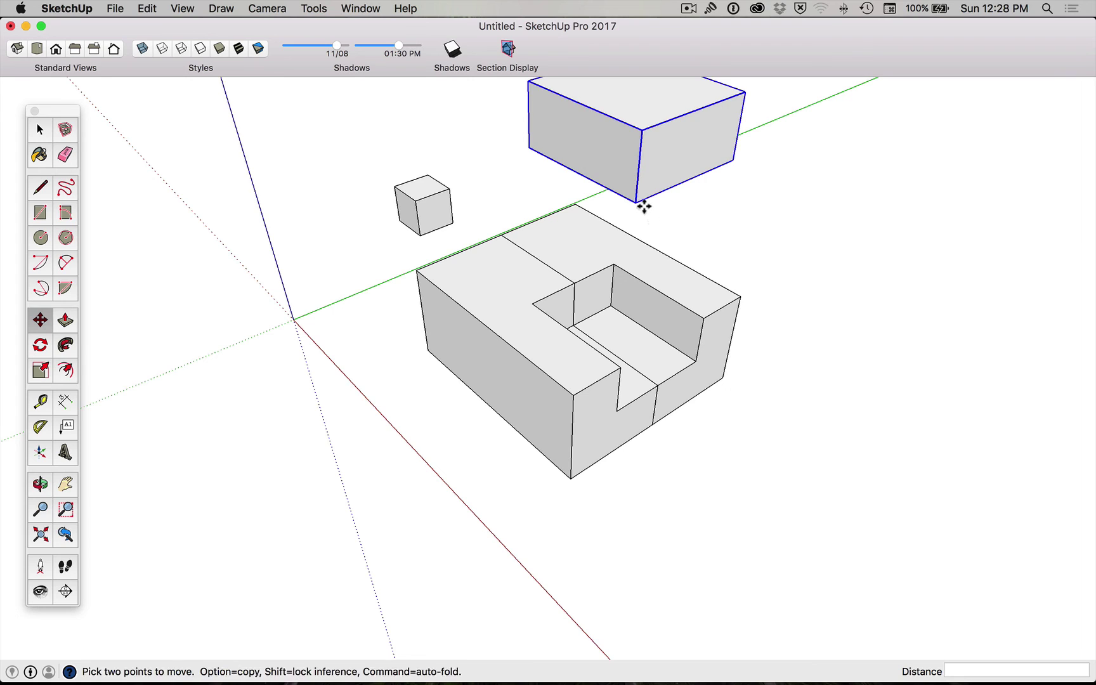
click(637, 202)
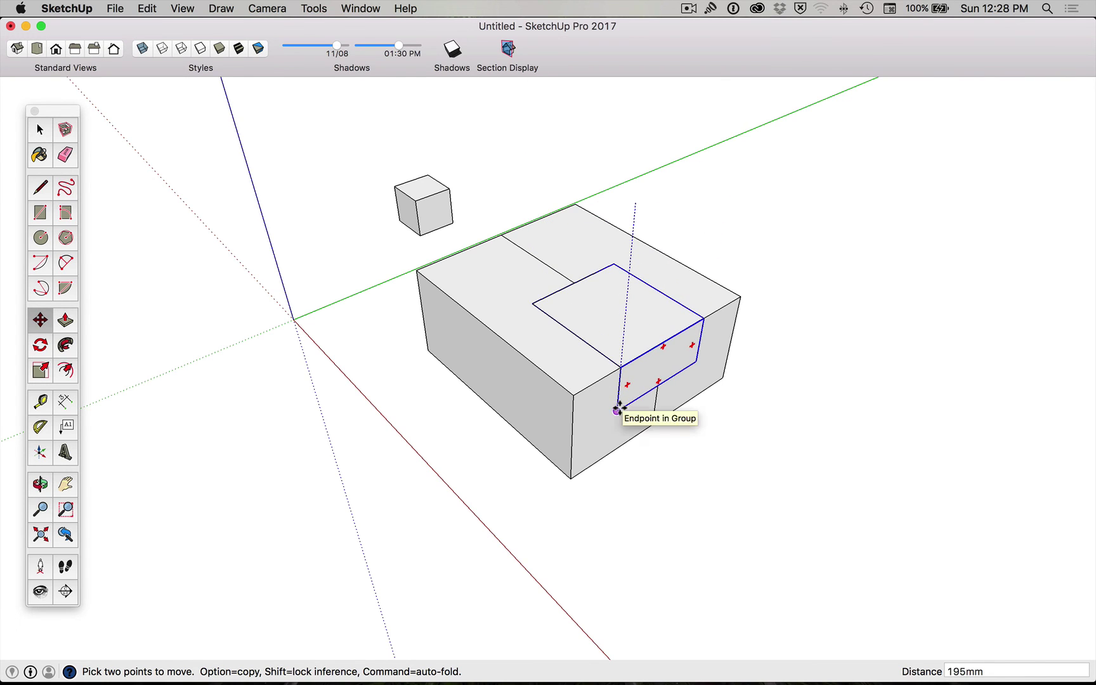
click(617, 408)
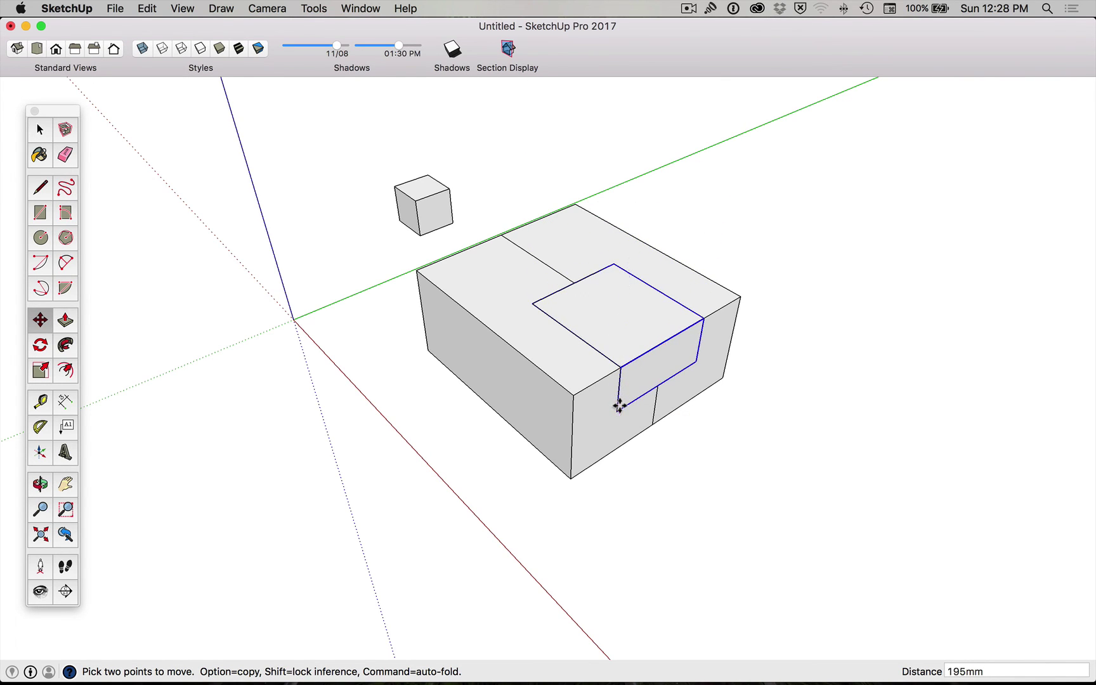
key(space)
click(807, 392)
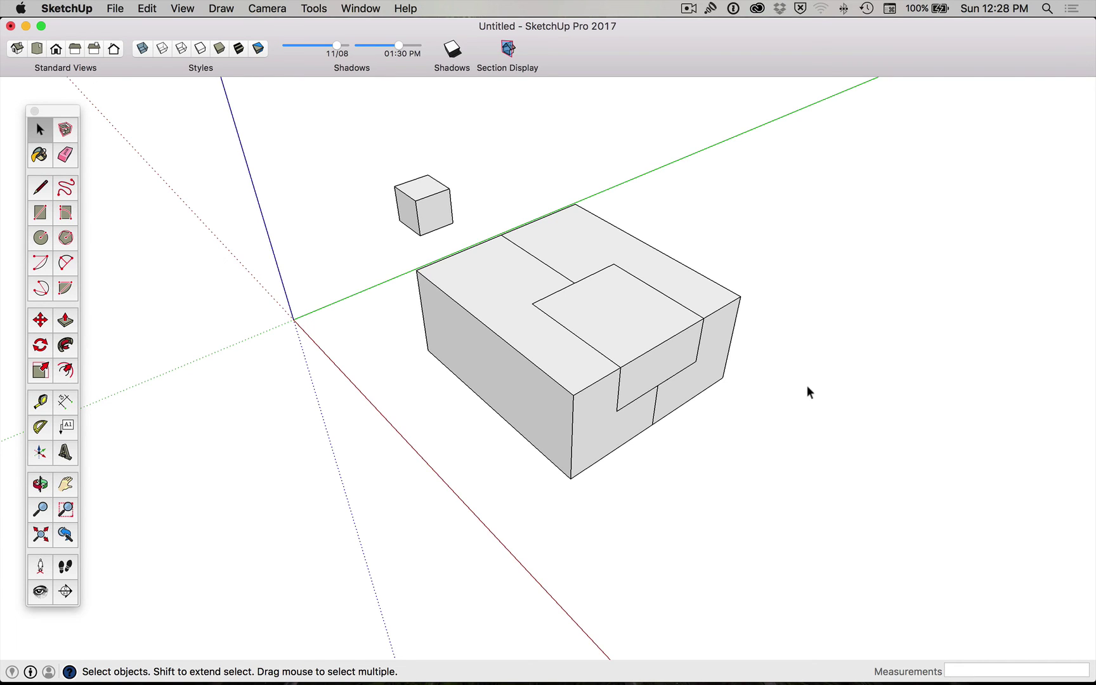
- Pull the inner piece's end face out 84mm, then delete the box overlapping the block's top
double_click(647, 342)
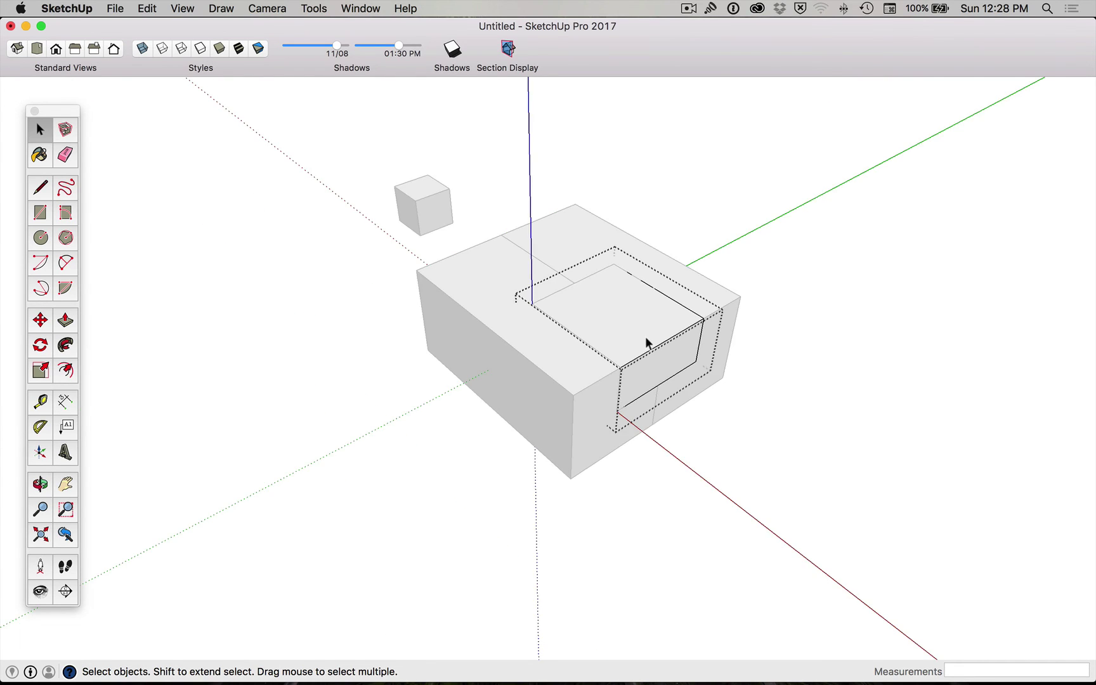
key(p)
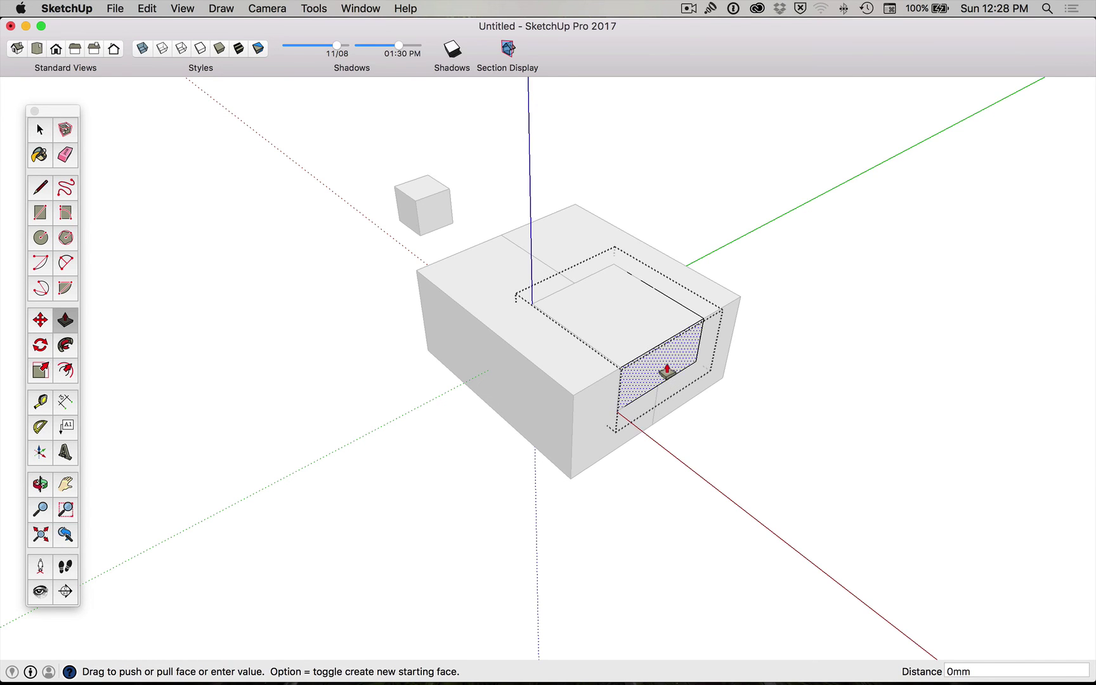
drag(659, 377, 756, 409)
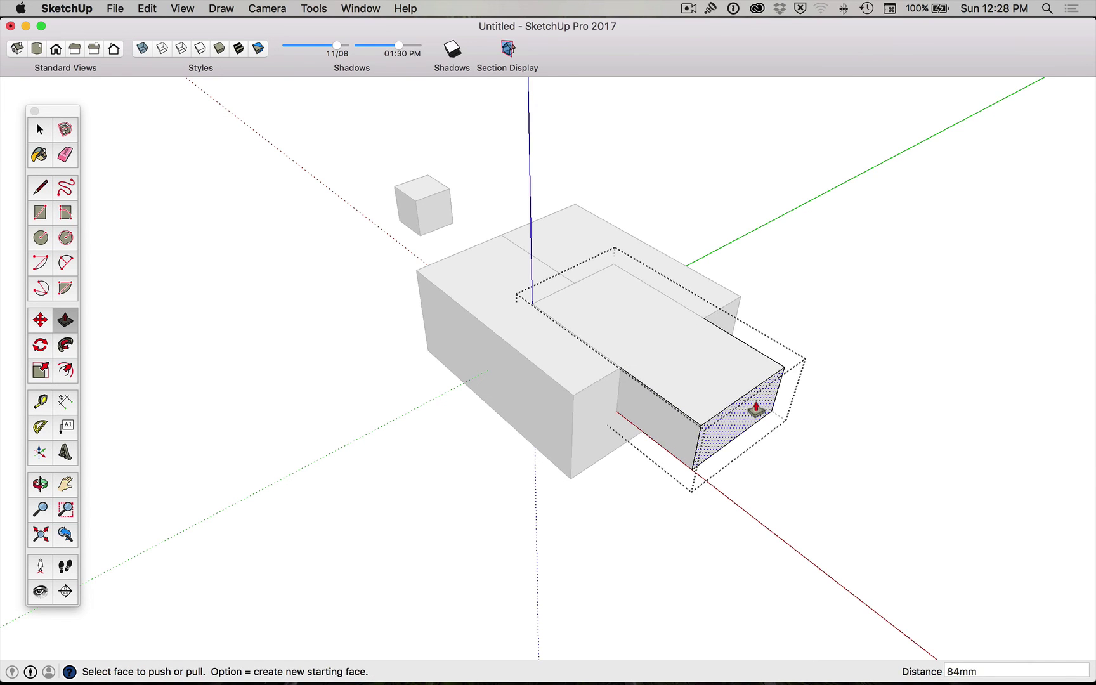
key(space)
click(888, 407)
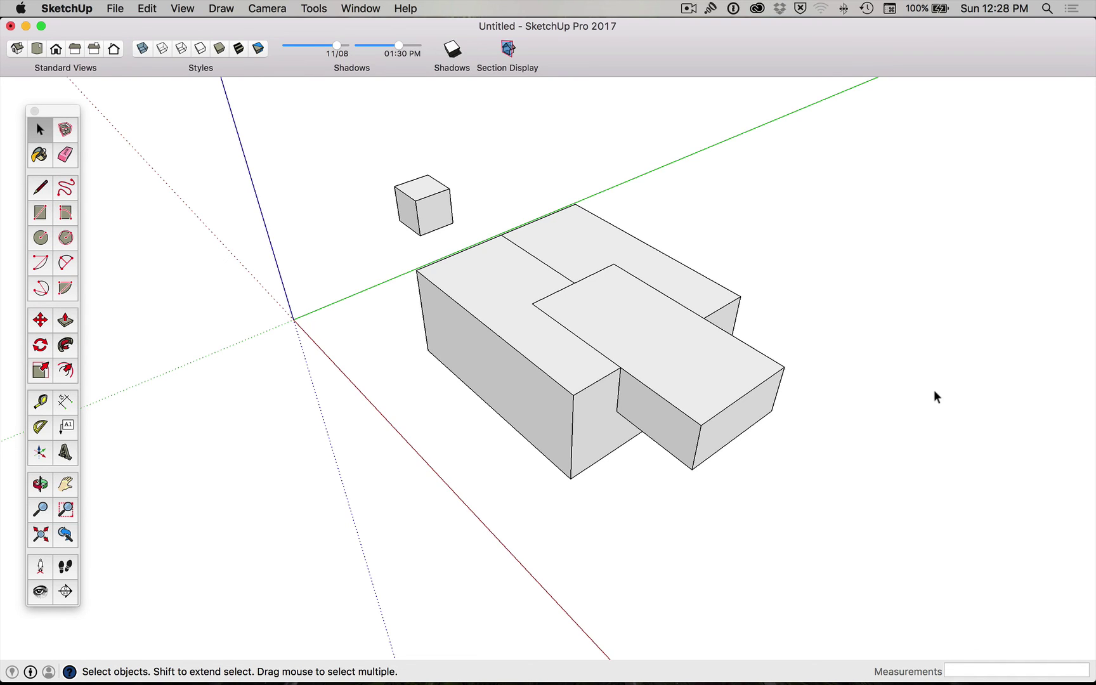
click(704, 283)
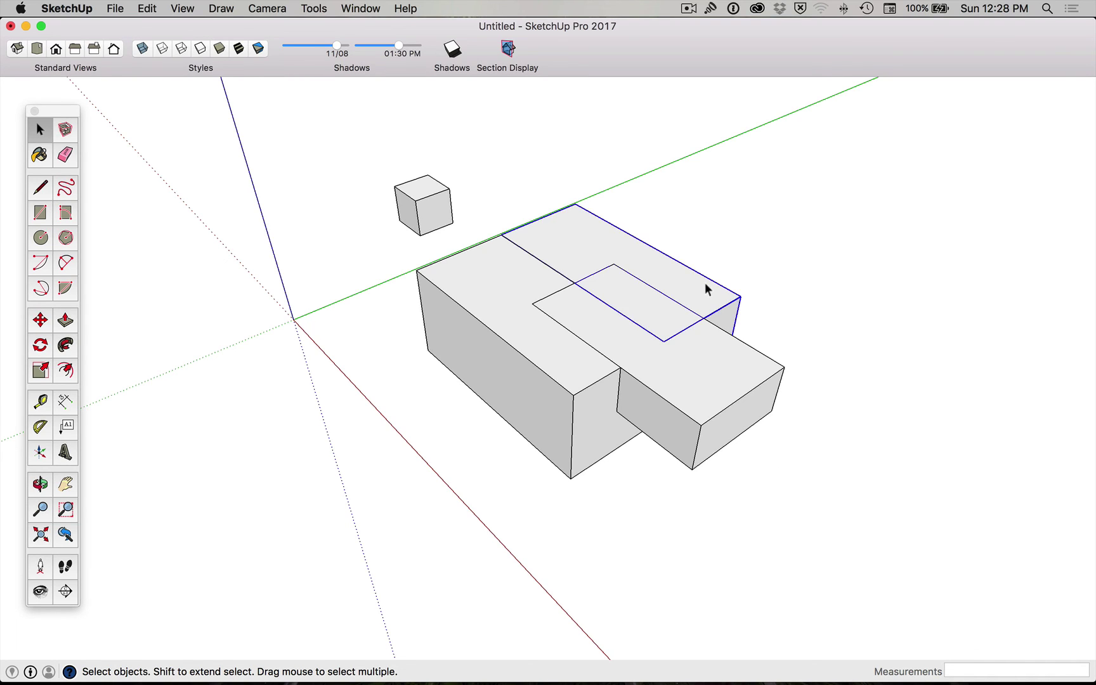
key(Delete)
- Remove the overlapping box and delete the small stray cube
key(super+z)
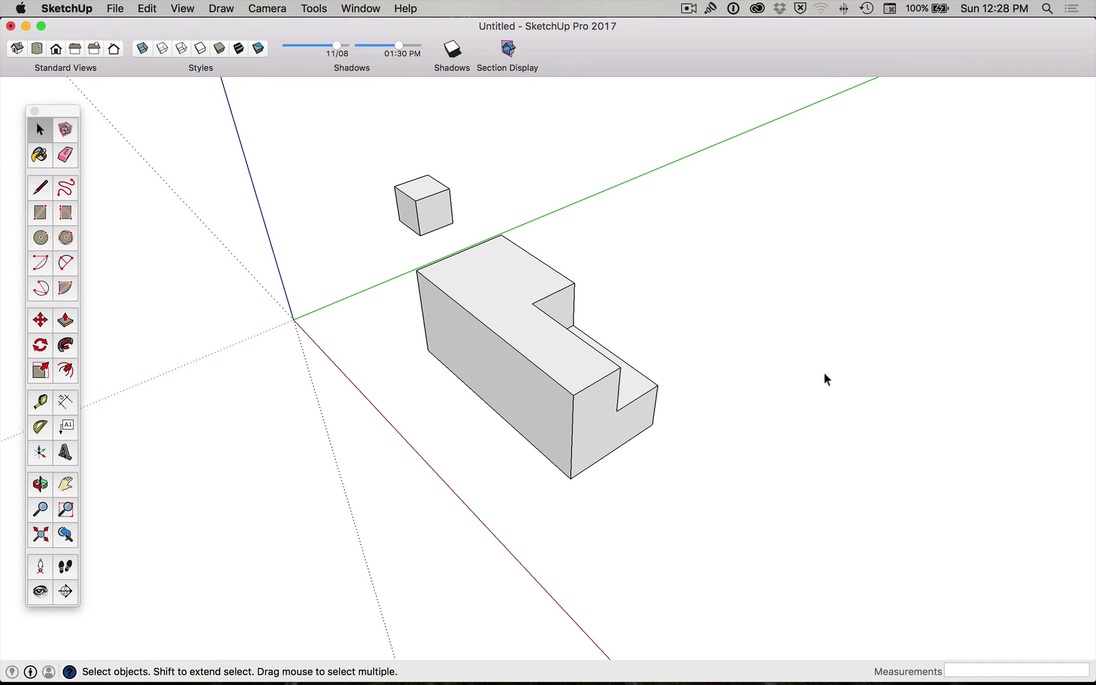
click(416, 214)
key(Delete)
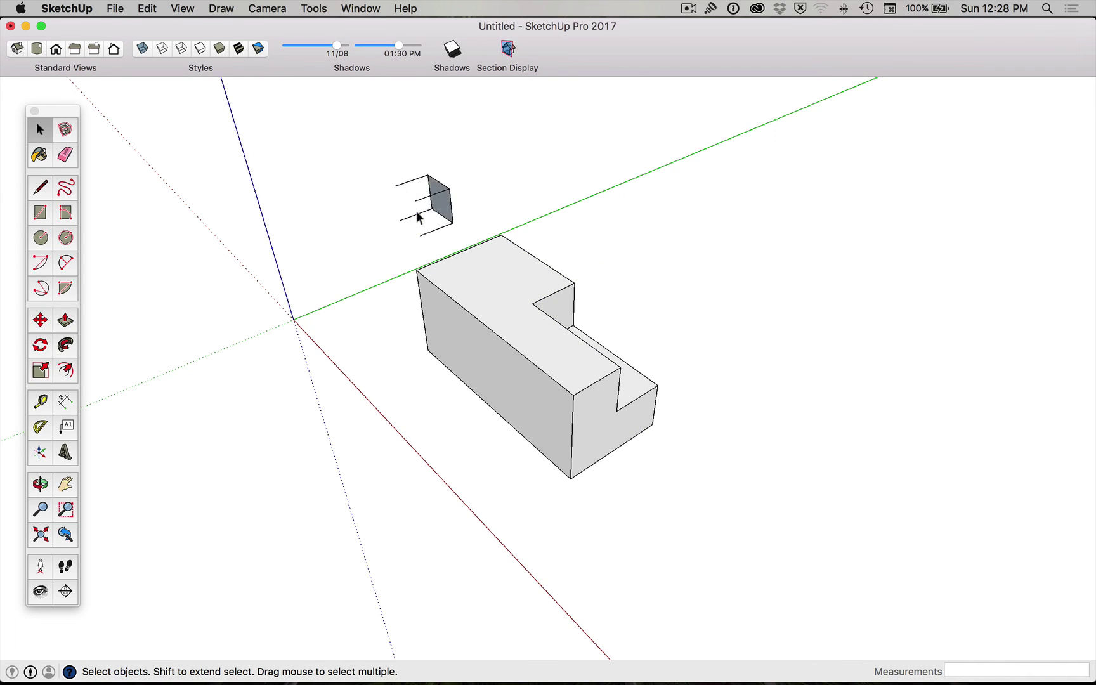
triple_click(434, 198)
key(Delete)
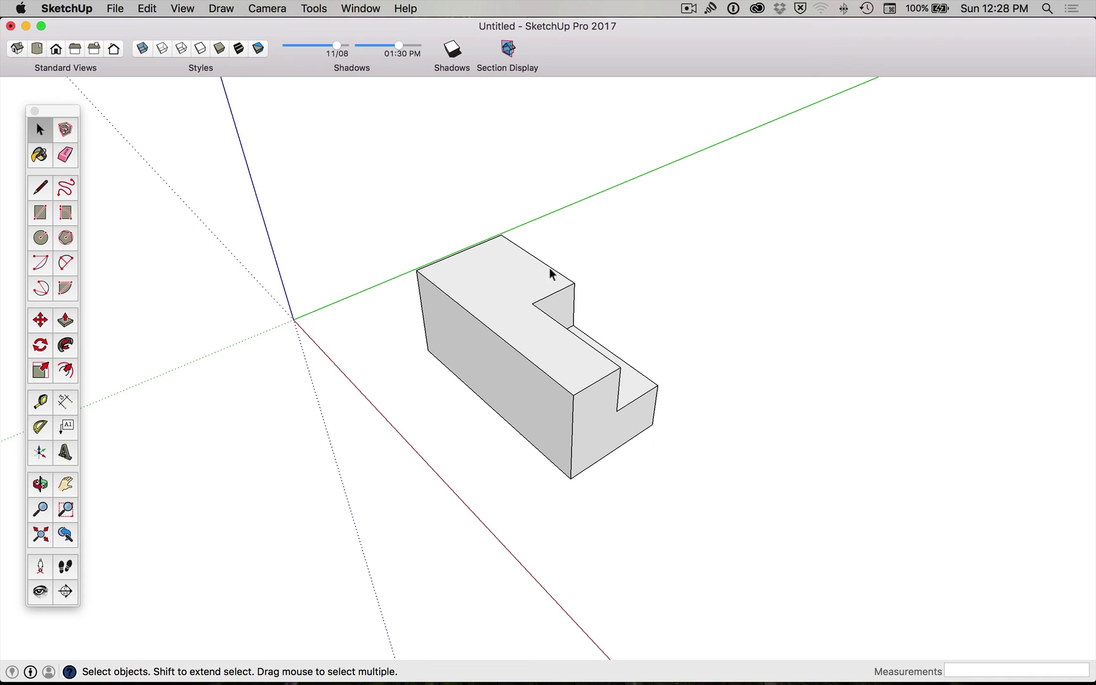
- Explode the notched block group and window-select all of its geometry
scroll(745, 410, down, 3)
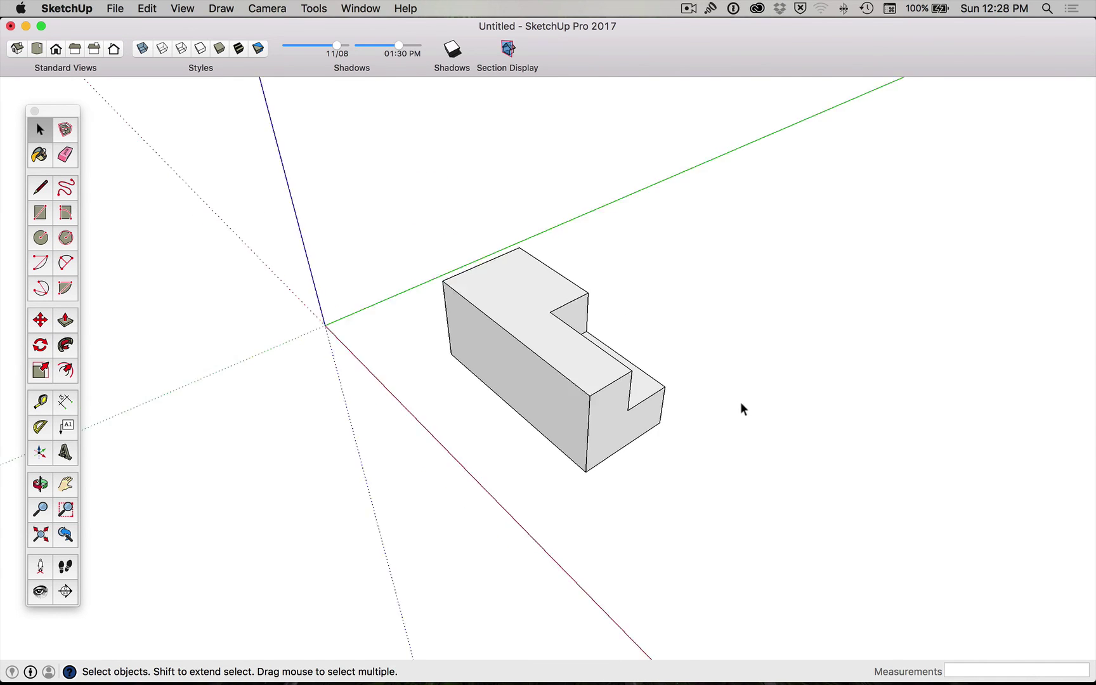
right_click(571, 363)
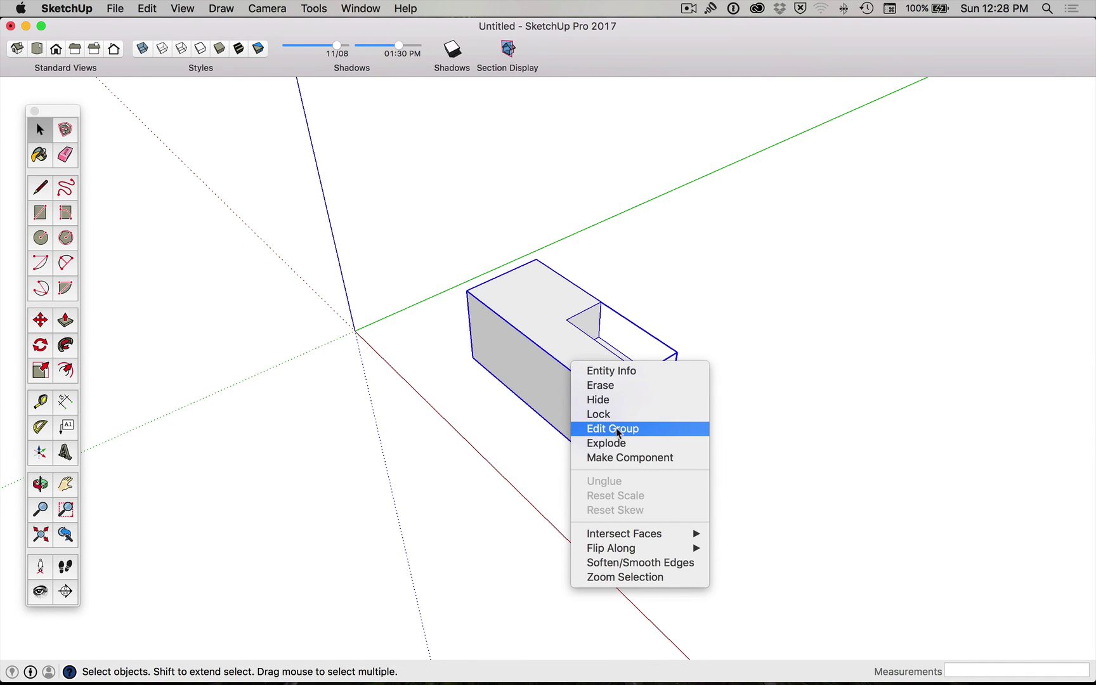
click(619, 443)
click(816, 416)
click(599, 380)
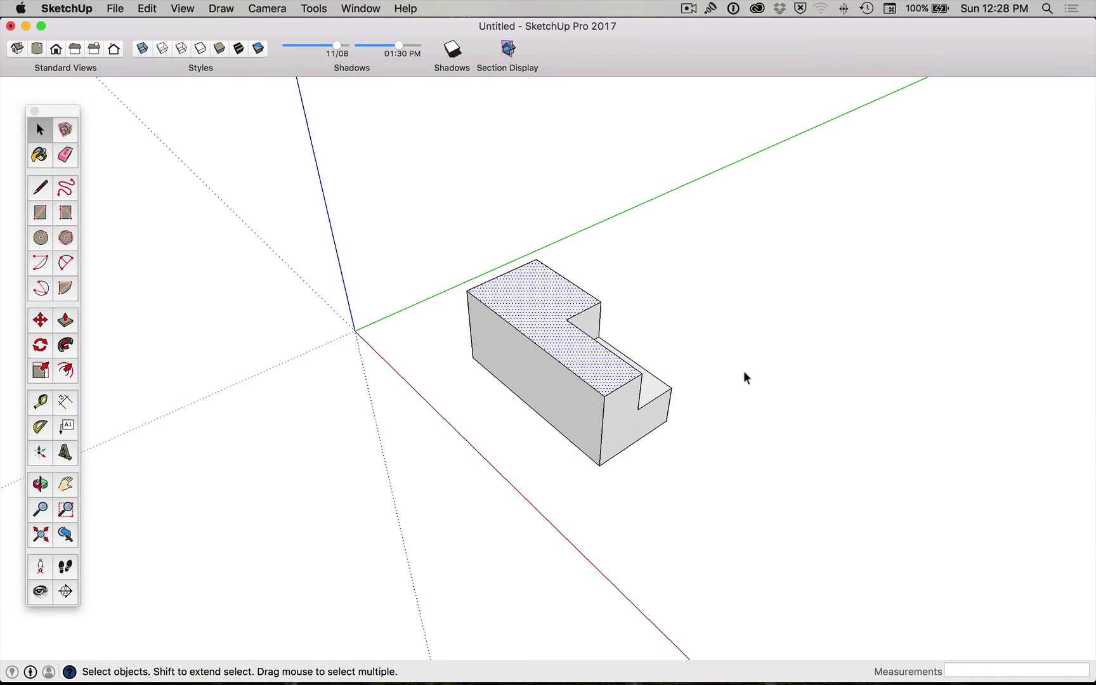
drag(351, 164, 754, 501)
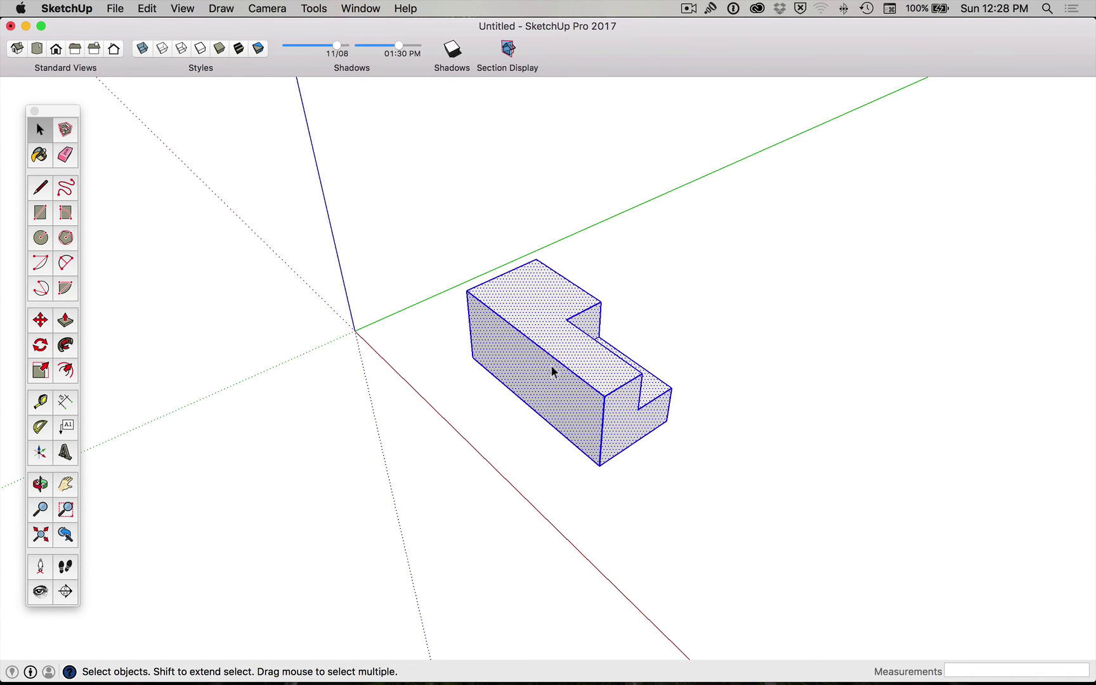
- Create a component from the selected block with the definition name 'notched brick'
right_click(531, 279)
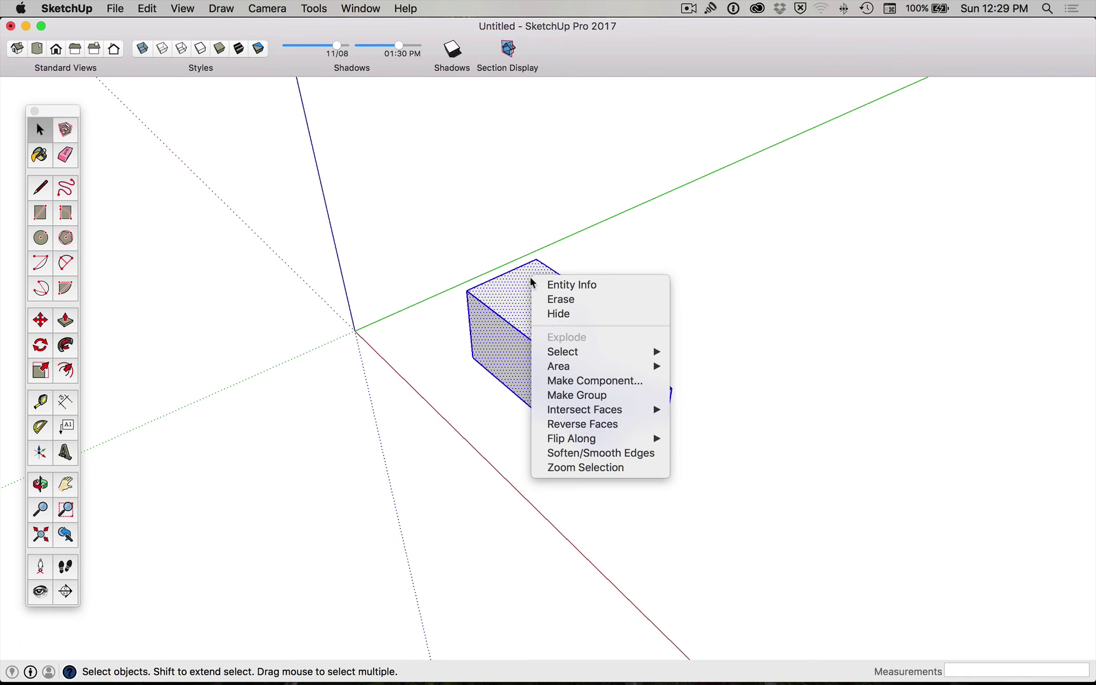
click(636, 380)
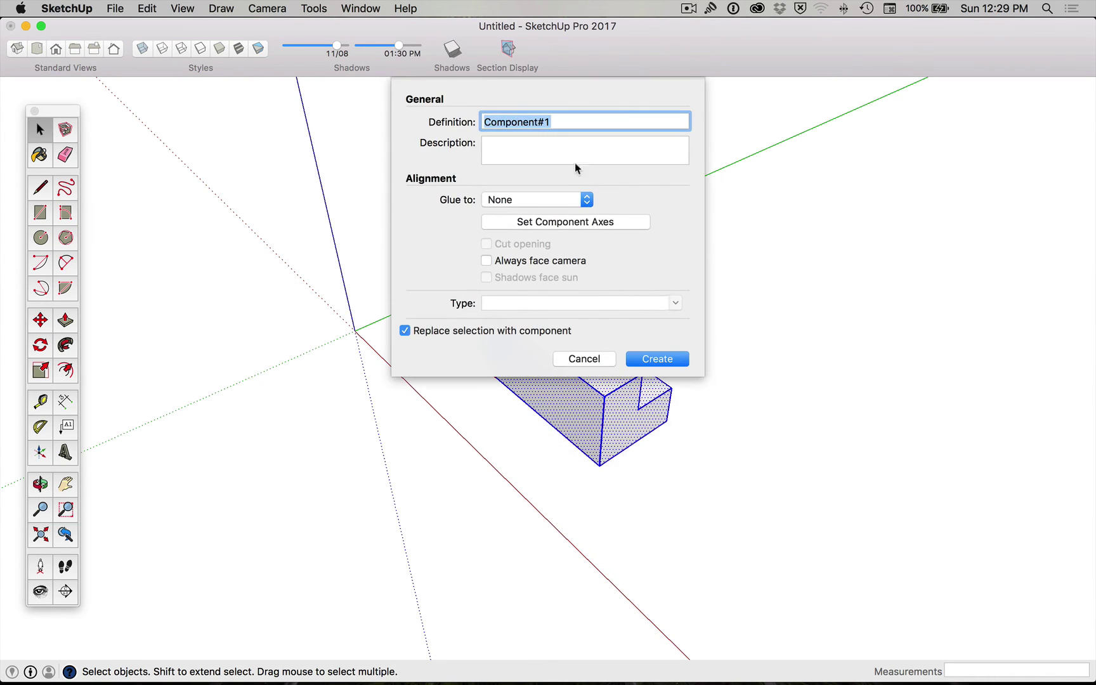
text(notched brick)
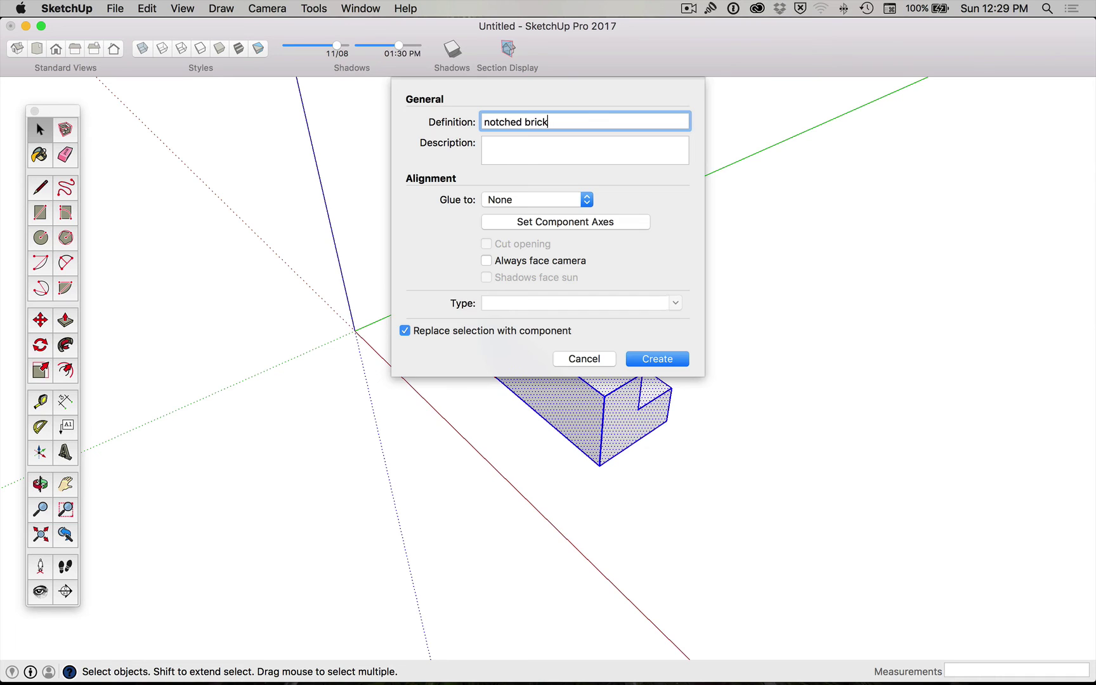
key(Return)
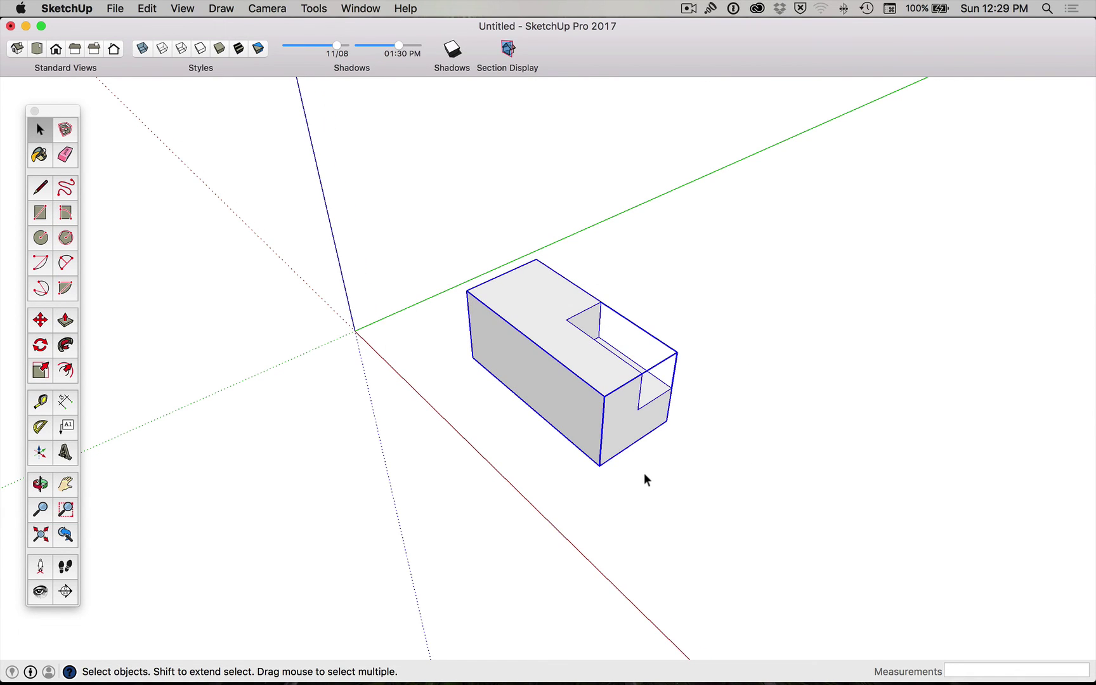
scroll(643, 482, down, 2)
- Copy the brick to its end point and array it with *9 for ten bricks
key(m)
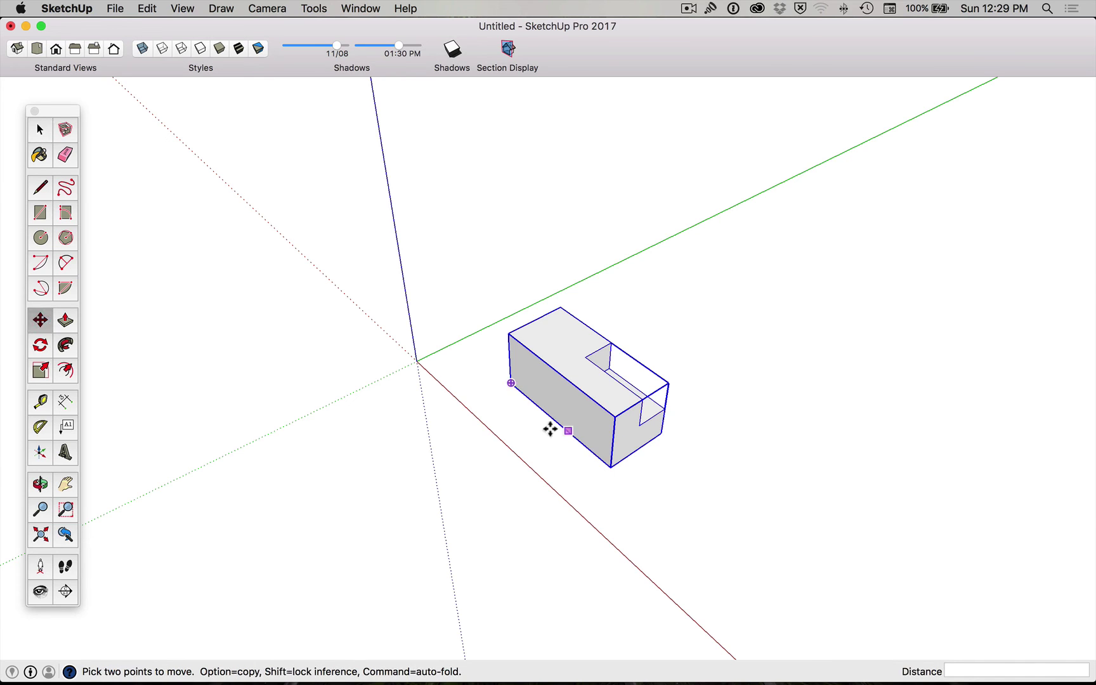
click(509, 384)
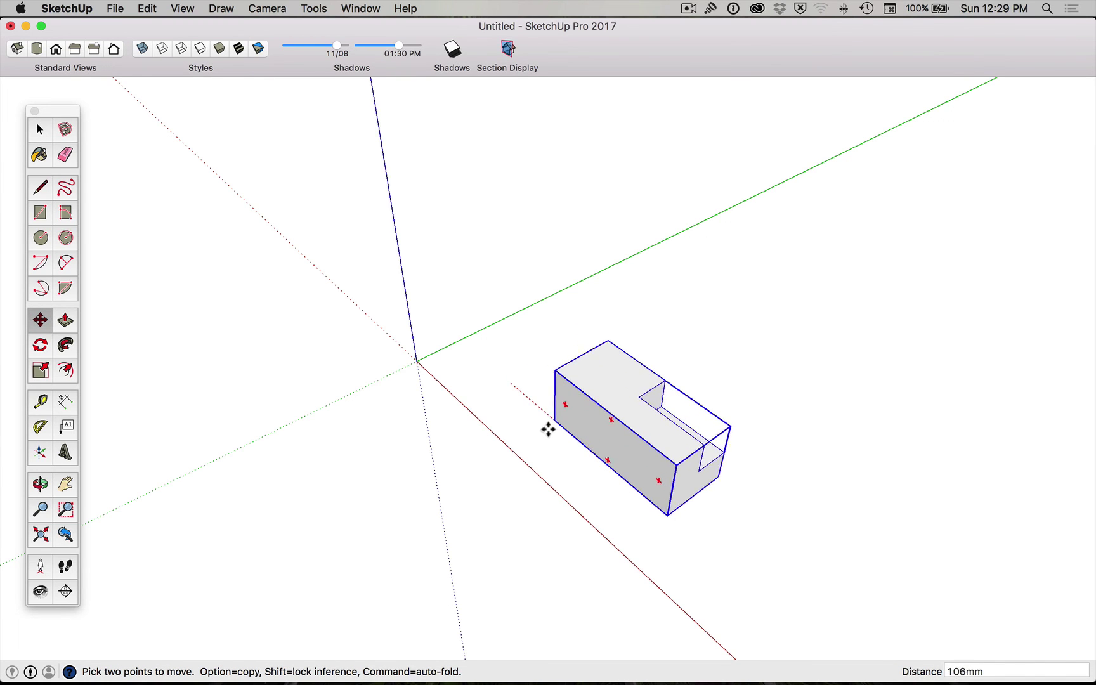
key(alt)
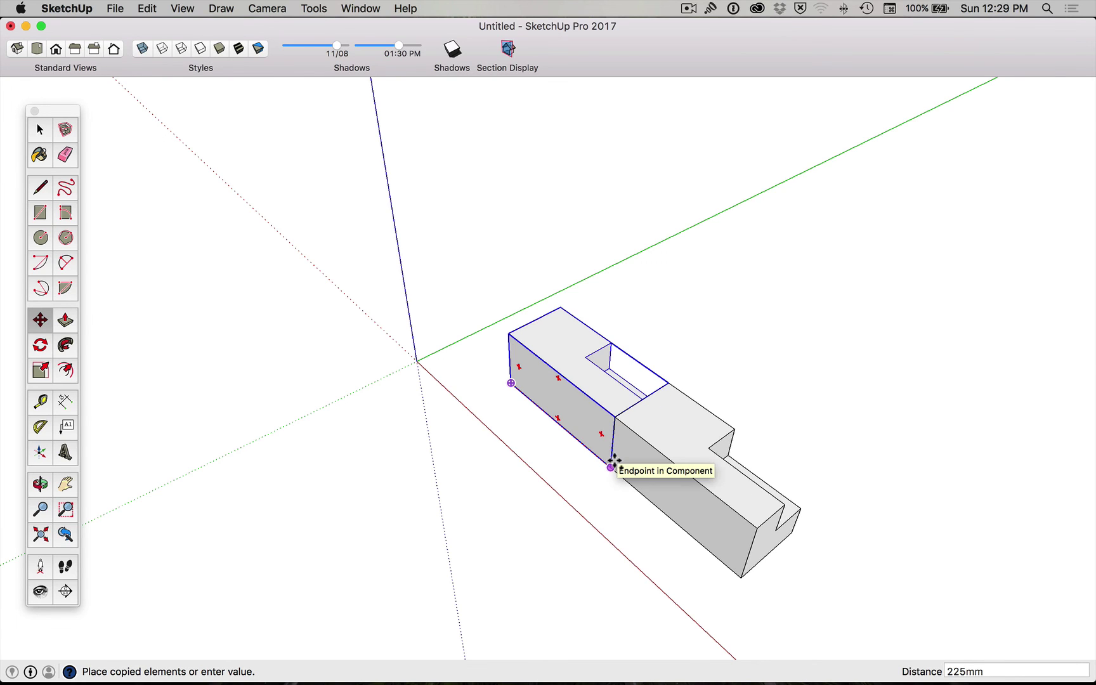
click(612, 465)
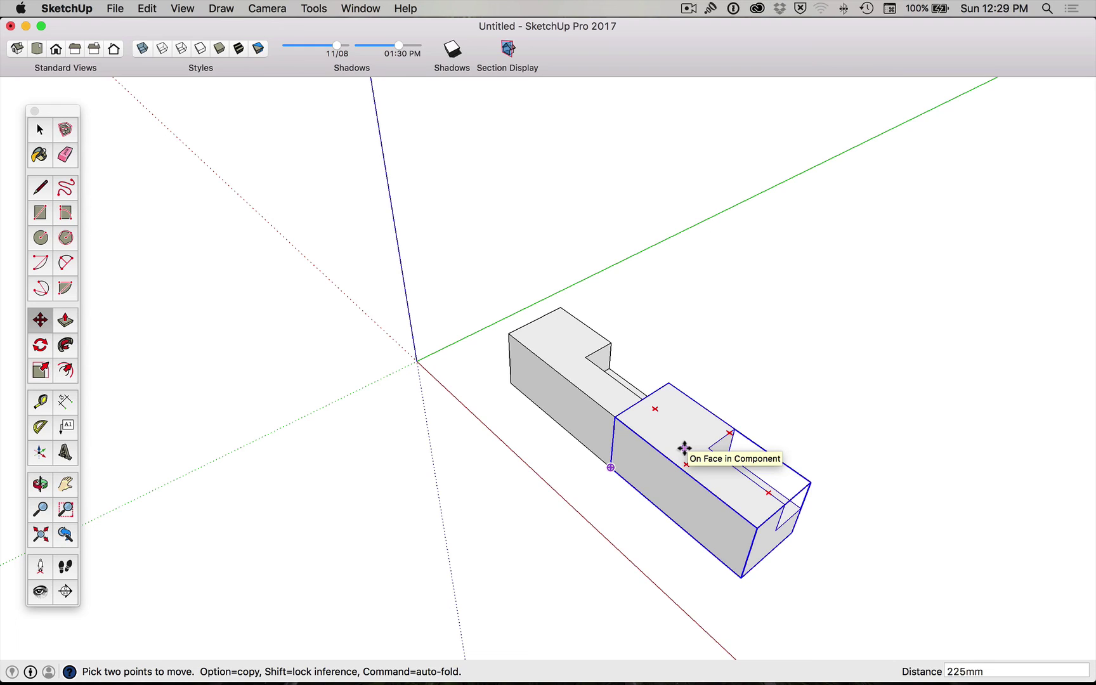
text(*10)
key(BackSpace)
key(BackSpace)
text(9)
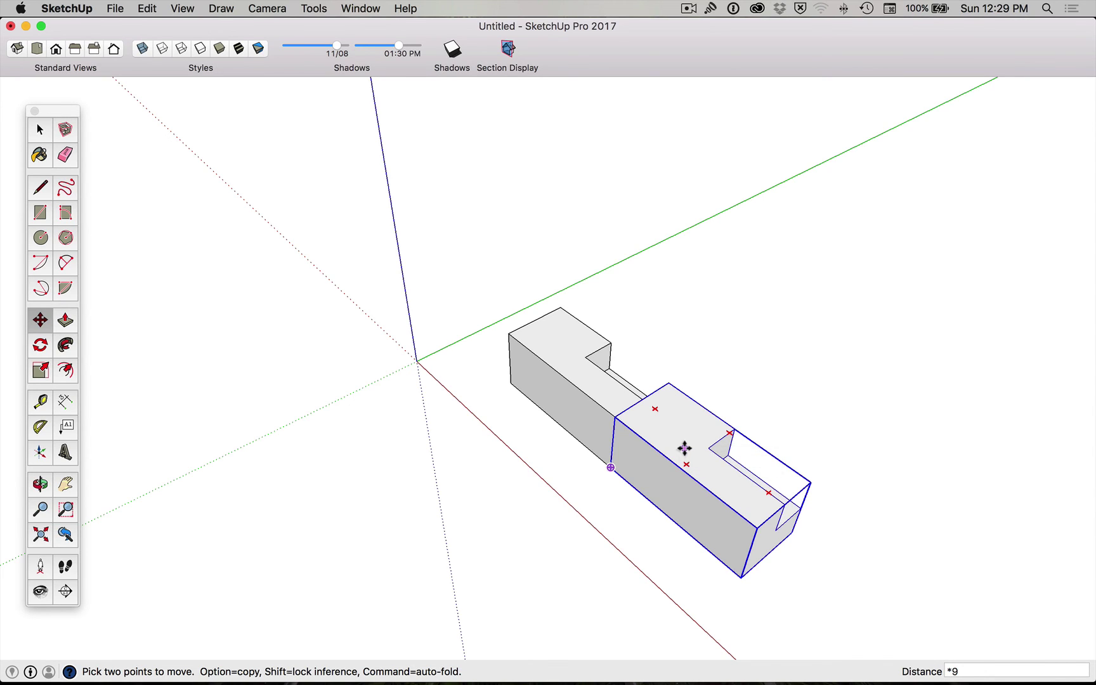
key(Return)
- Pan and orbit the view to look along the row of ten bricks
scroll(685, 448, down, 5)
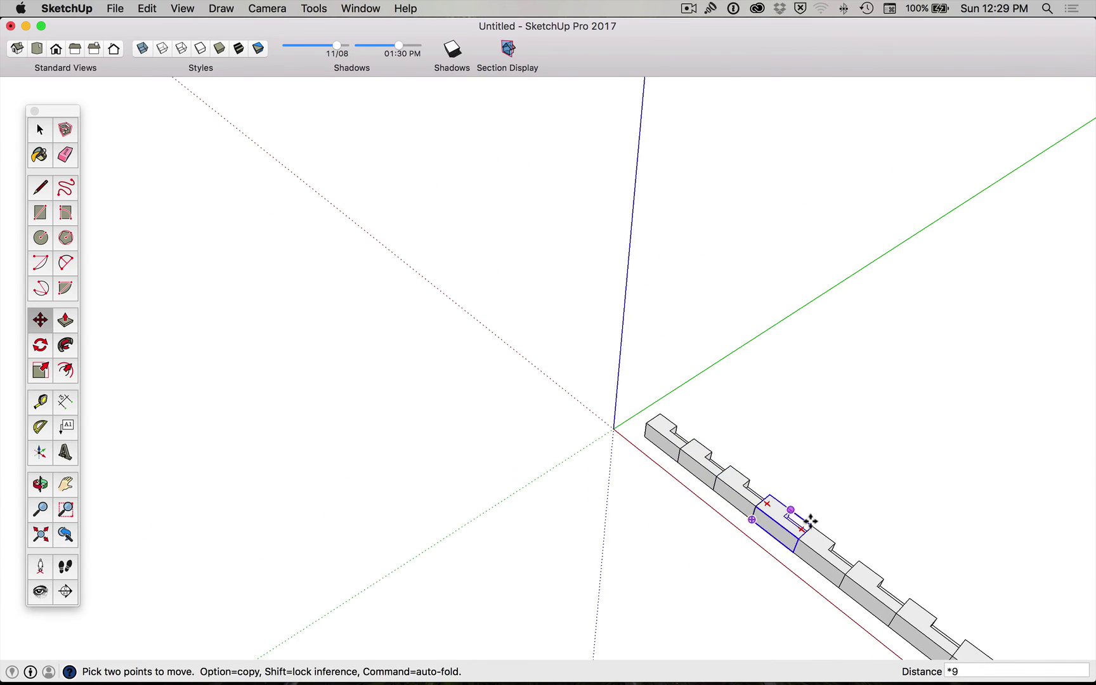
key(h)
drag(810, 521, 491, 263)
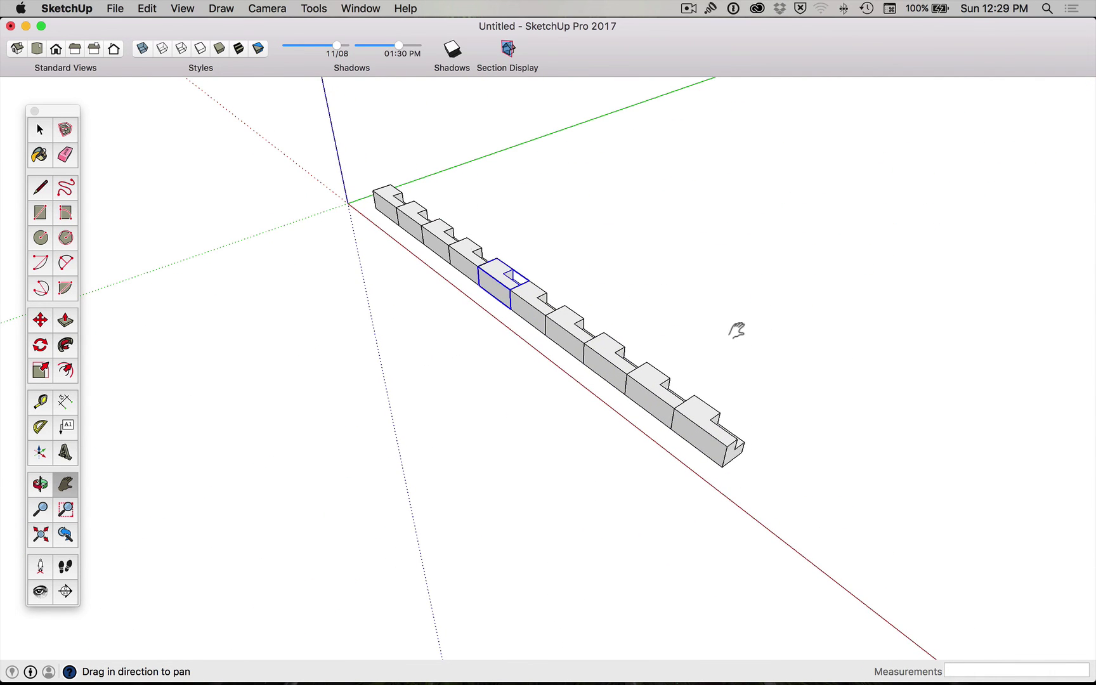
key(o)
drag(716, 335, 568, 352)
scroll(569, 351, up, 3)
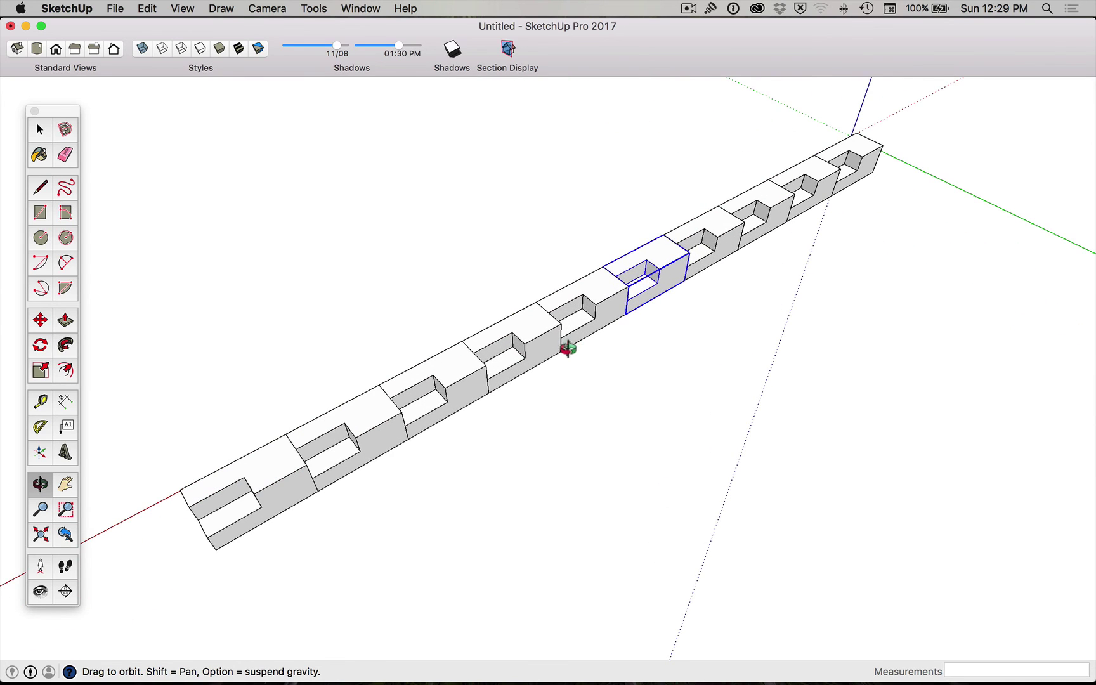
key(space)
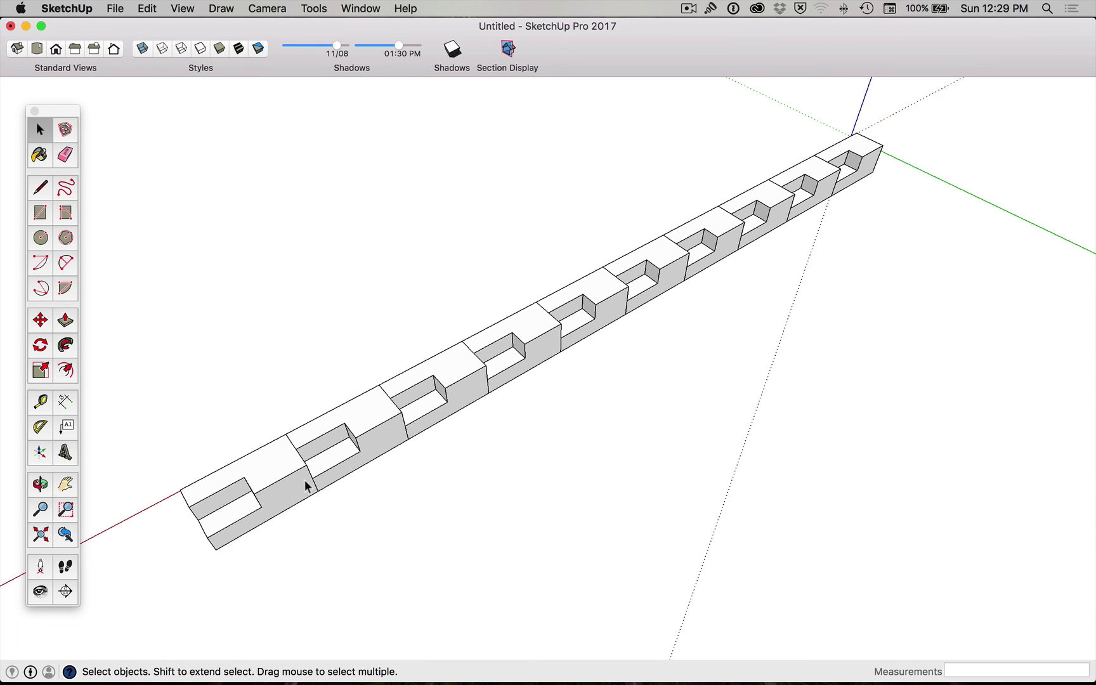
- Inside the first brick component, push the top notch face to a 50mm depth
key(o)
drag(257, 489, 379, 395)
key(space)
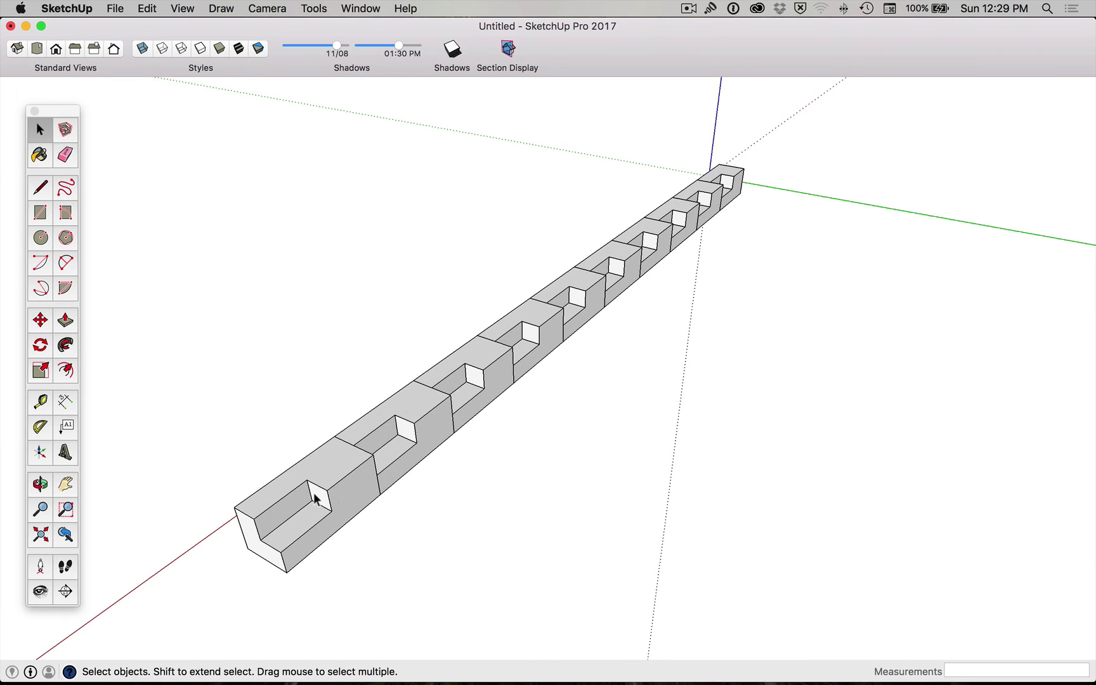
double_click(320, 502)
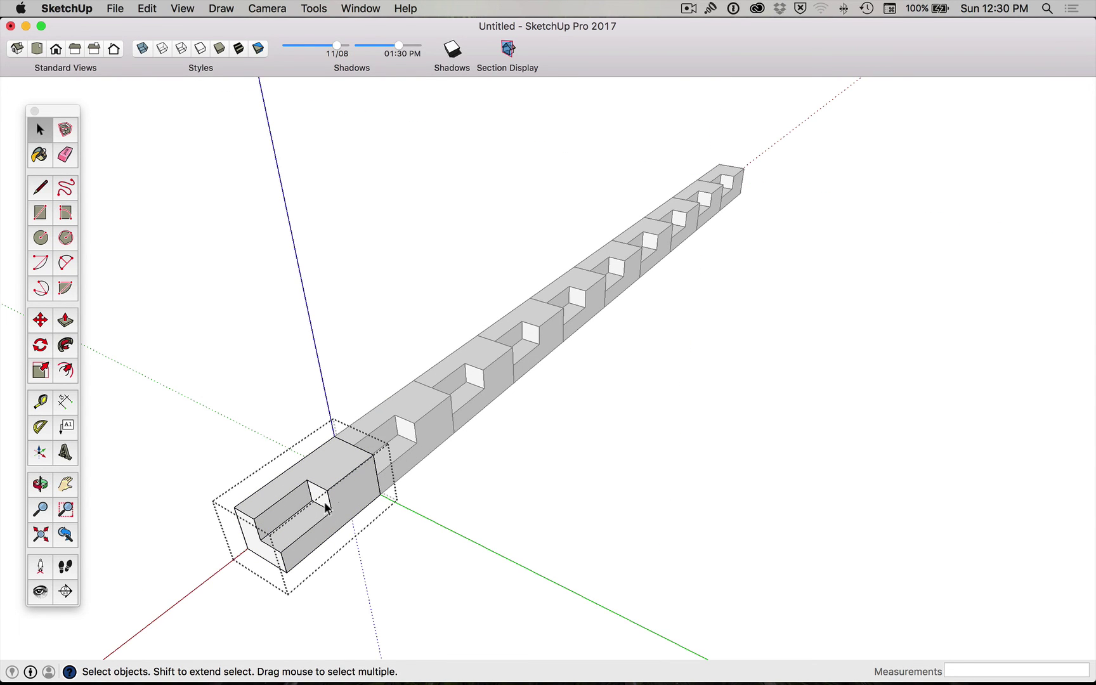
scroll(326, 507, up, 1)
key(p)
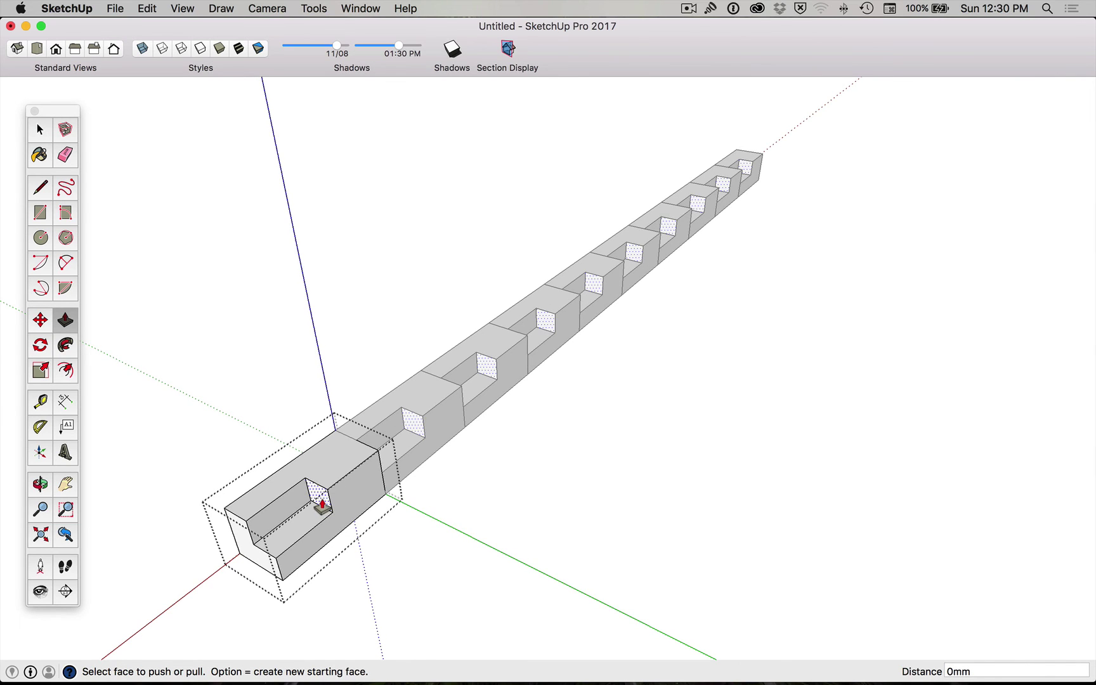
drag(322, 506, 292, 539)
text(50)
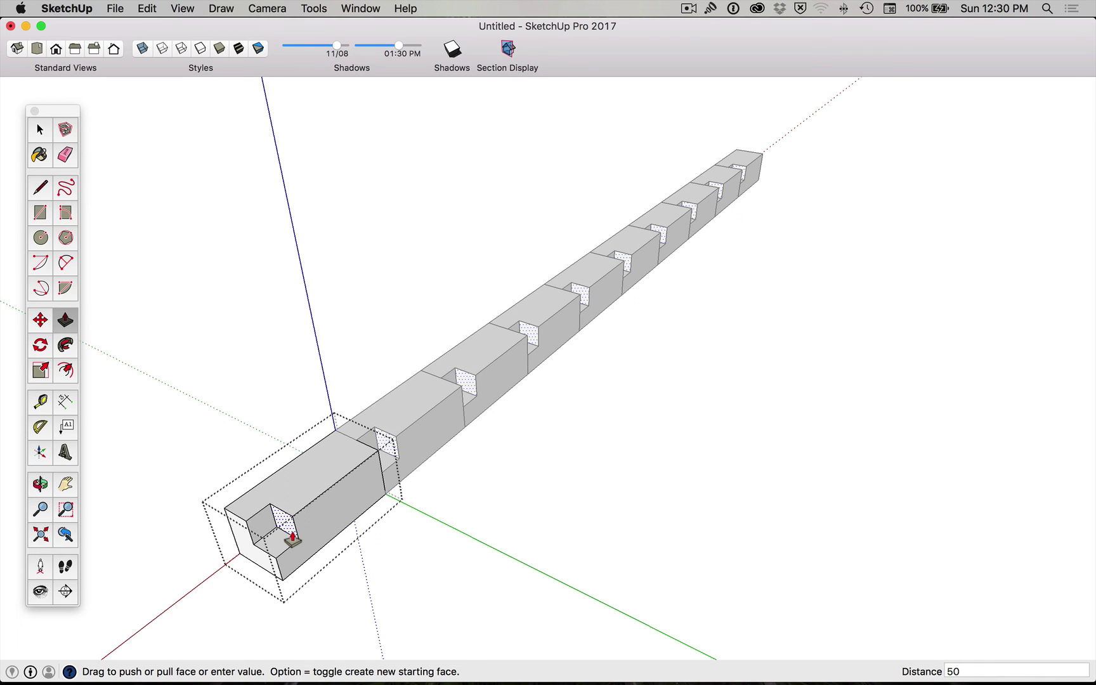
key(Return)
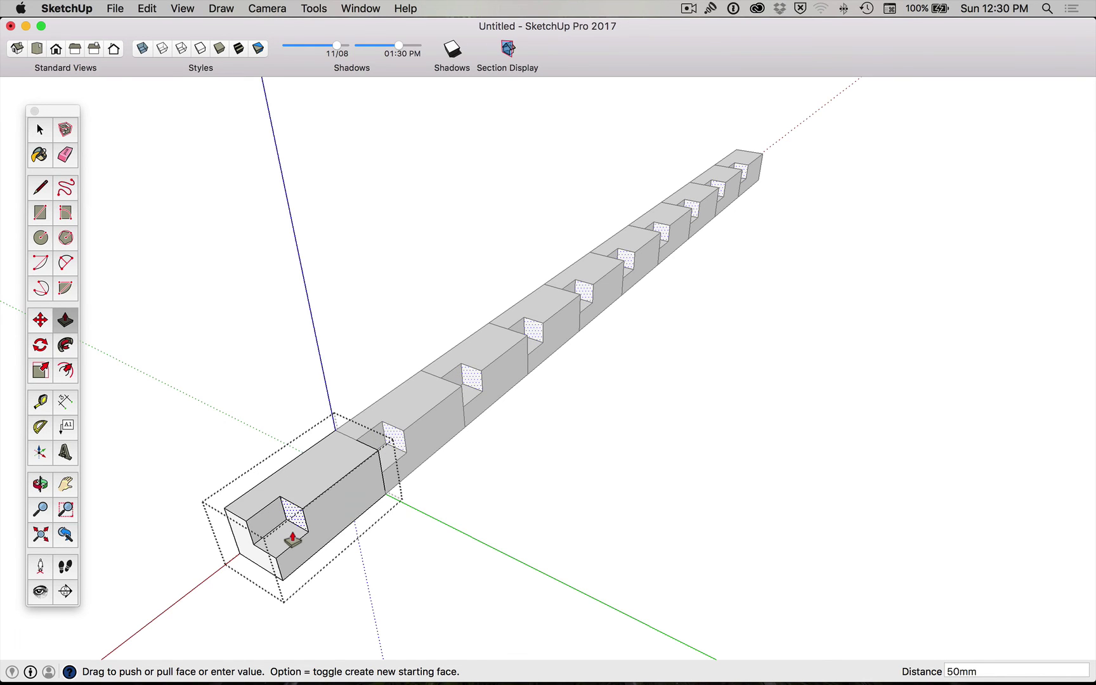
- Exit the brick component and reopen the front brick for editing
key(space)
click(429, 558)
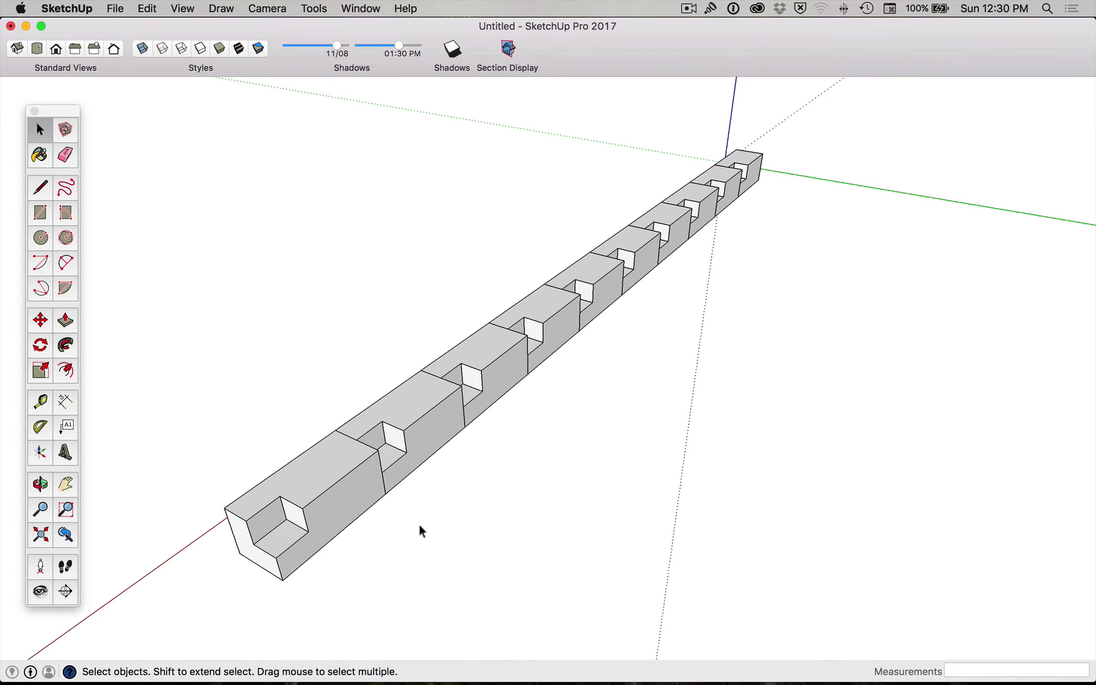
double_click(346, 479)
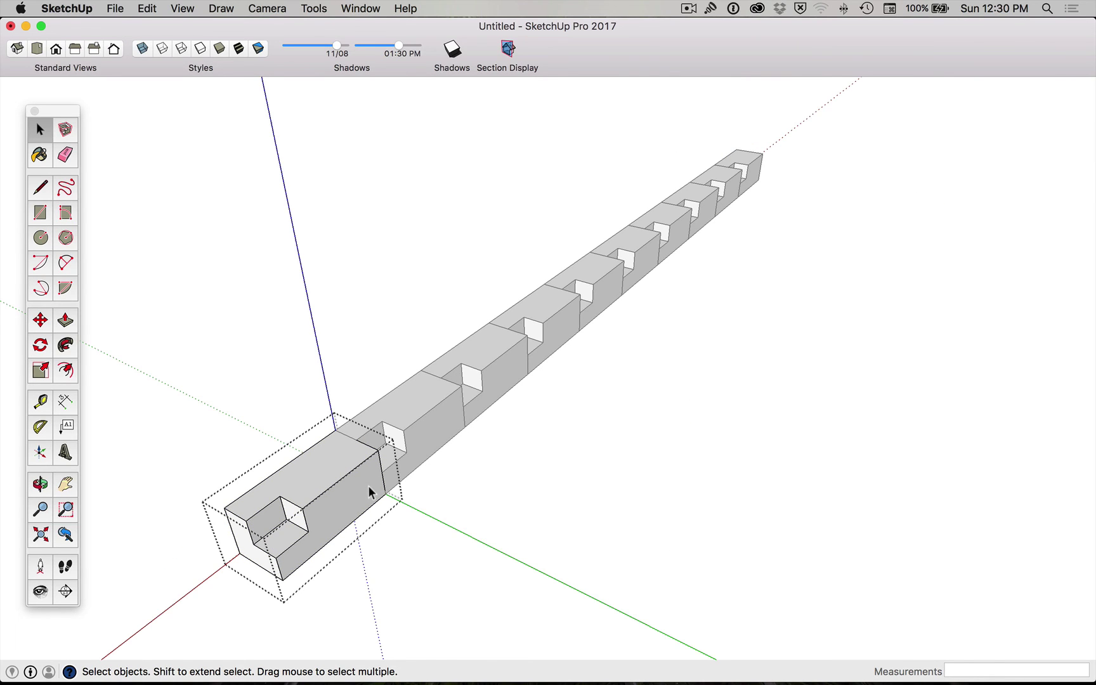
- Draw a 50 by 50 square on the brick's side face corner
key(r)
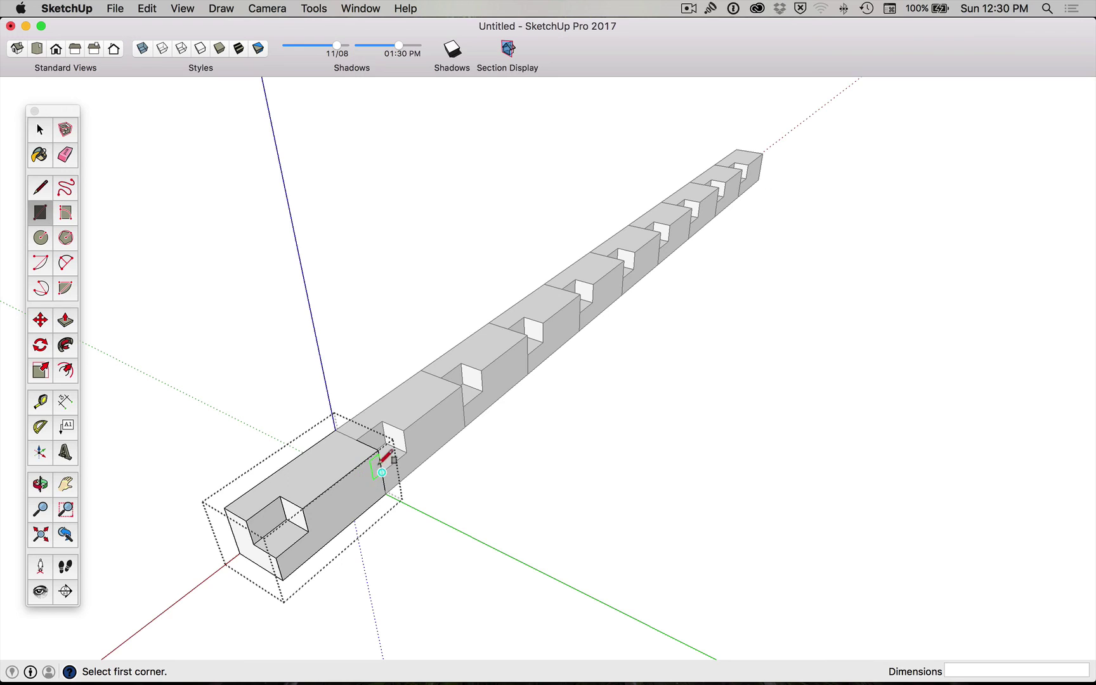
click(377, 450)
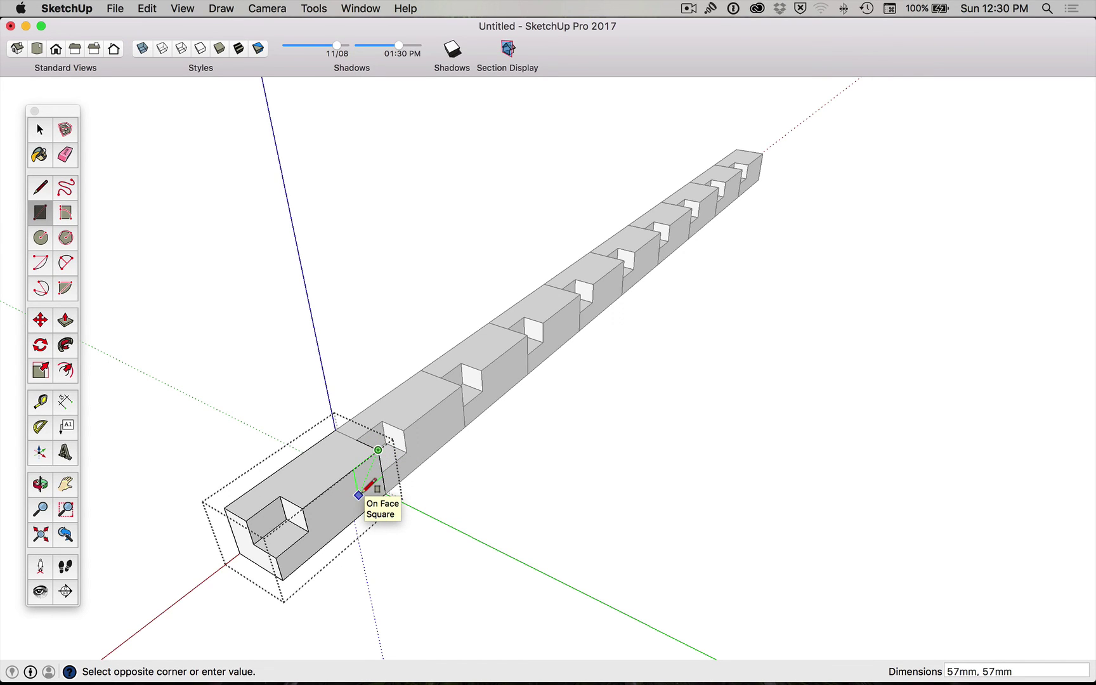
text(50,50)
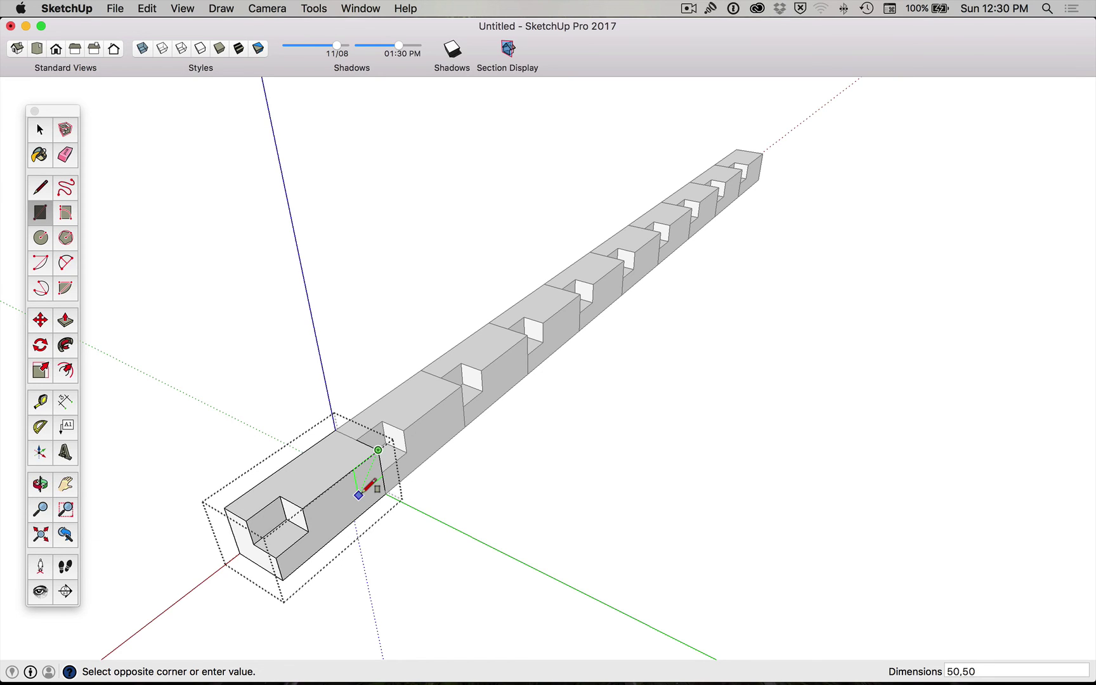
key(Return)
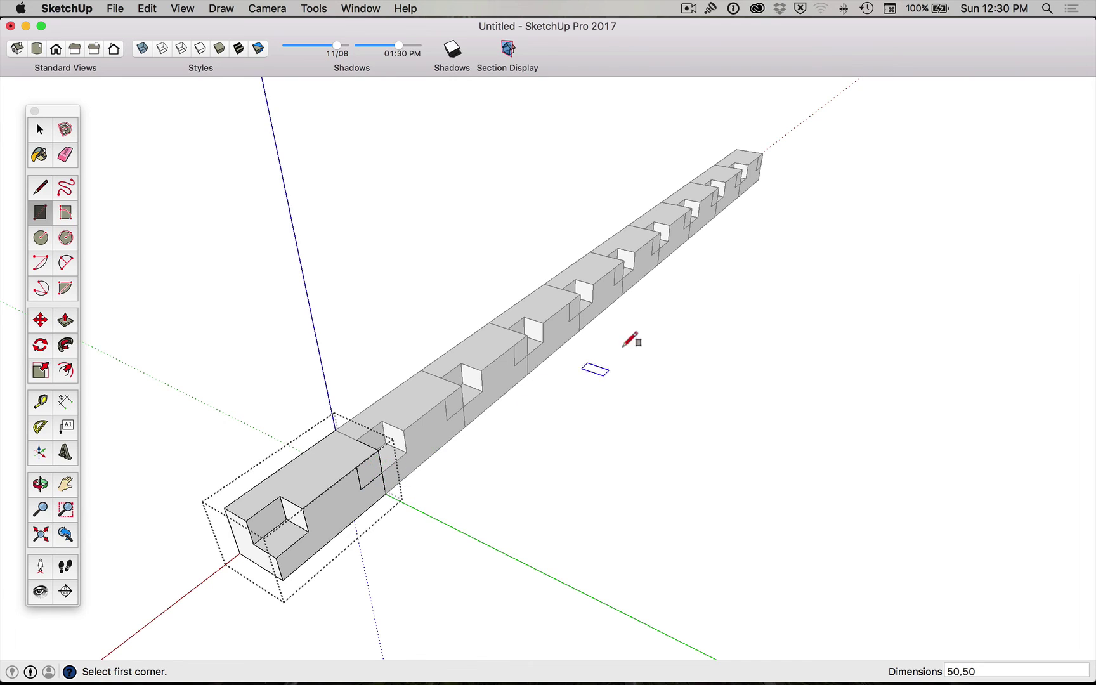
- Push the 50 by 50 square through to the top notch, then exit the component
key(p)
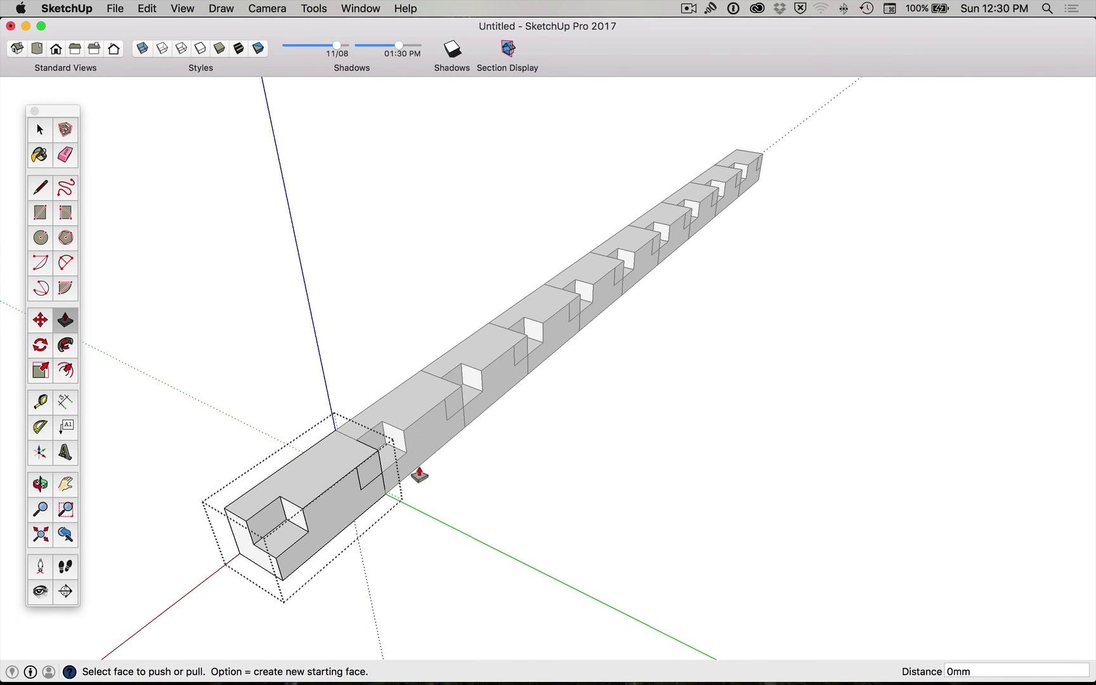
click(375, 483)
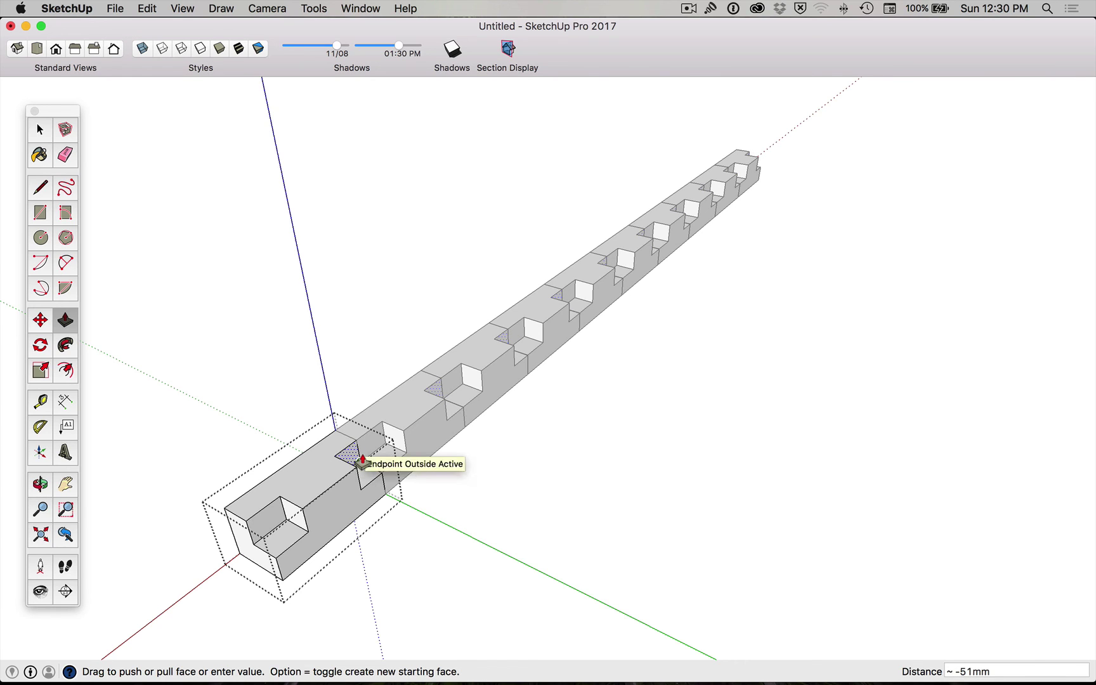
click(360, 463)
key(space)
click(479, 504)
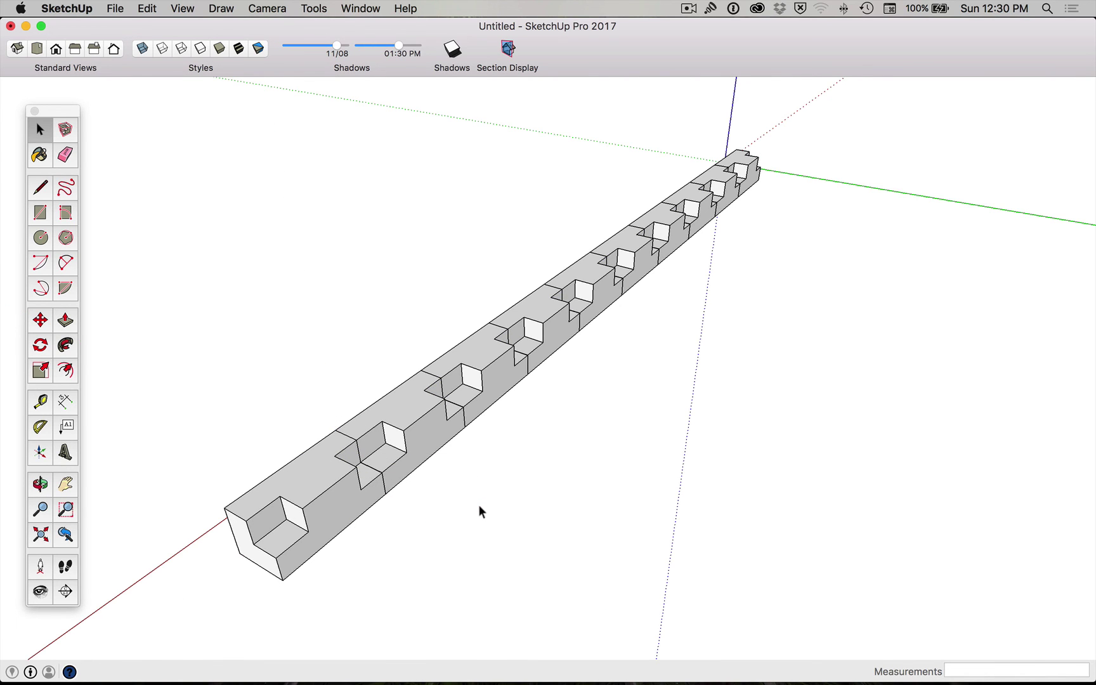
- View the row side-on and enable shadows with the sun at 09/09, 09:31 AM
key(o)
drag(557, 448, 489, 459)
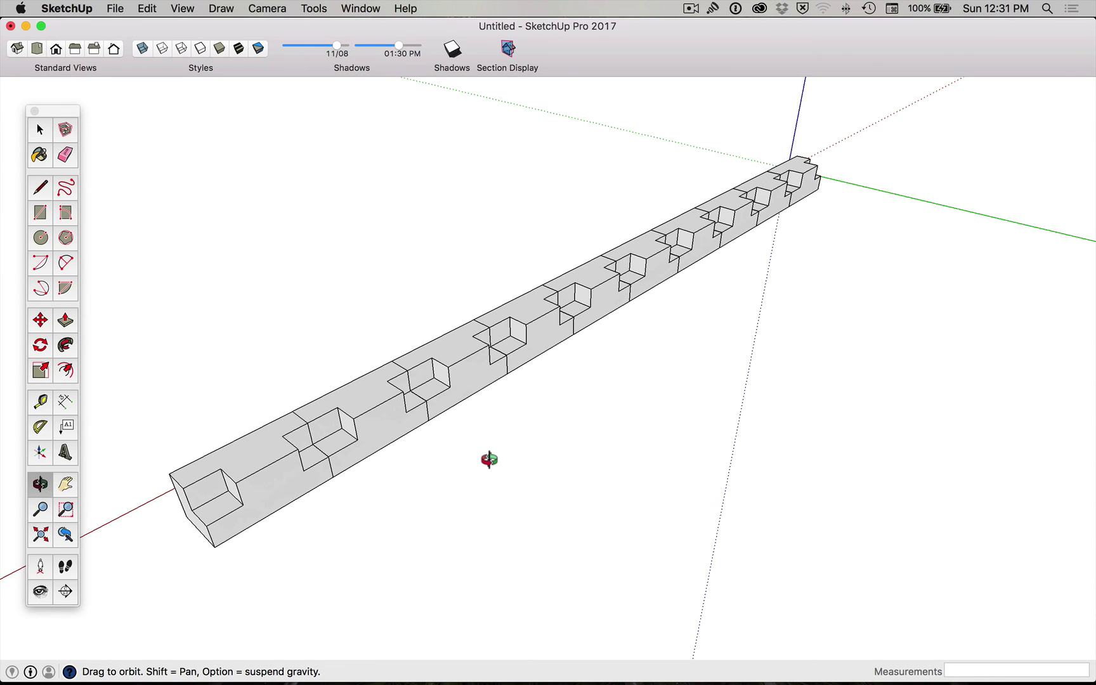
click(454, 51)
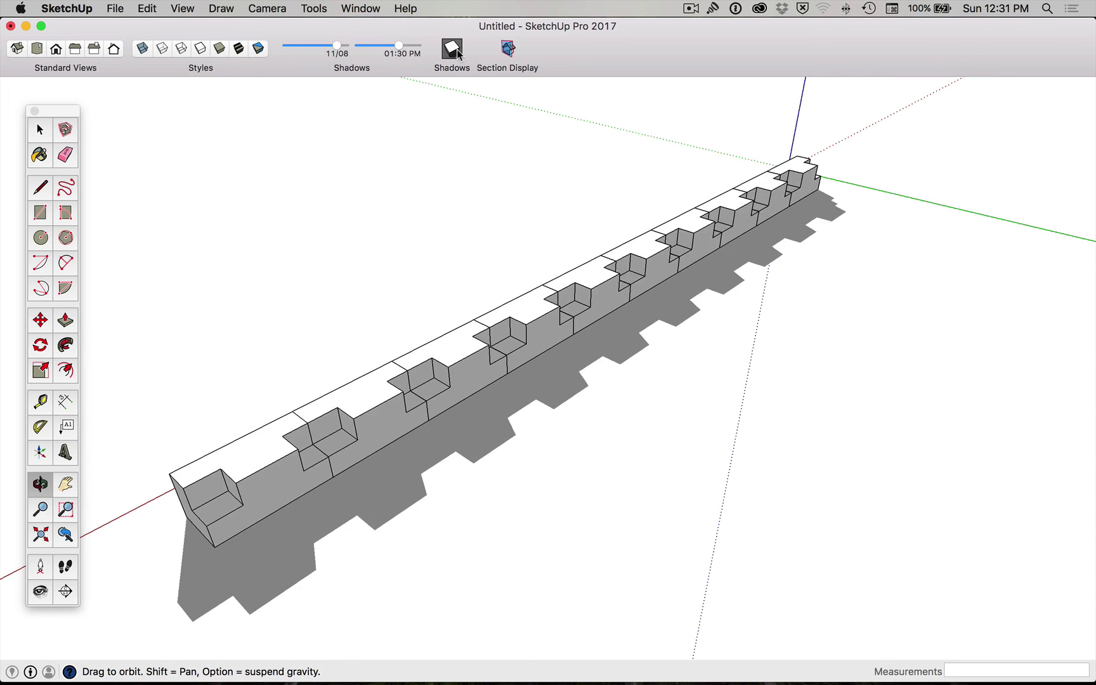
drag(336, 47, 328, 51)
drag(395, 47, 329, 56)
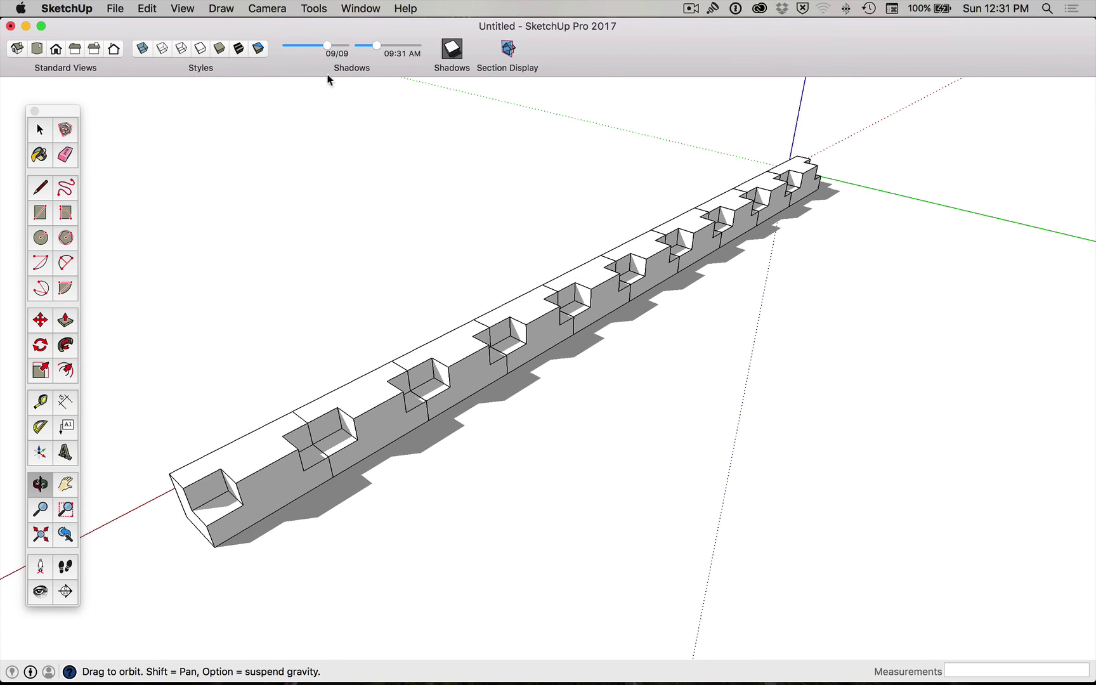